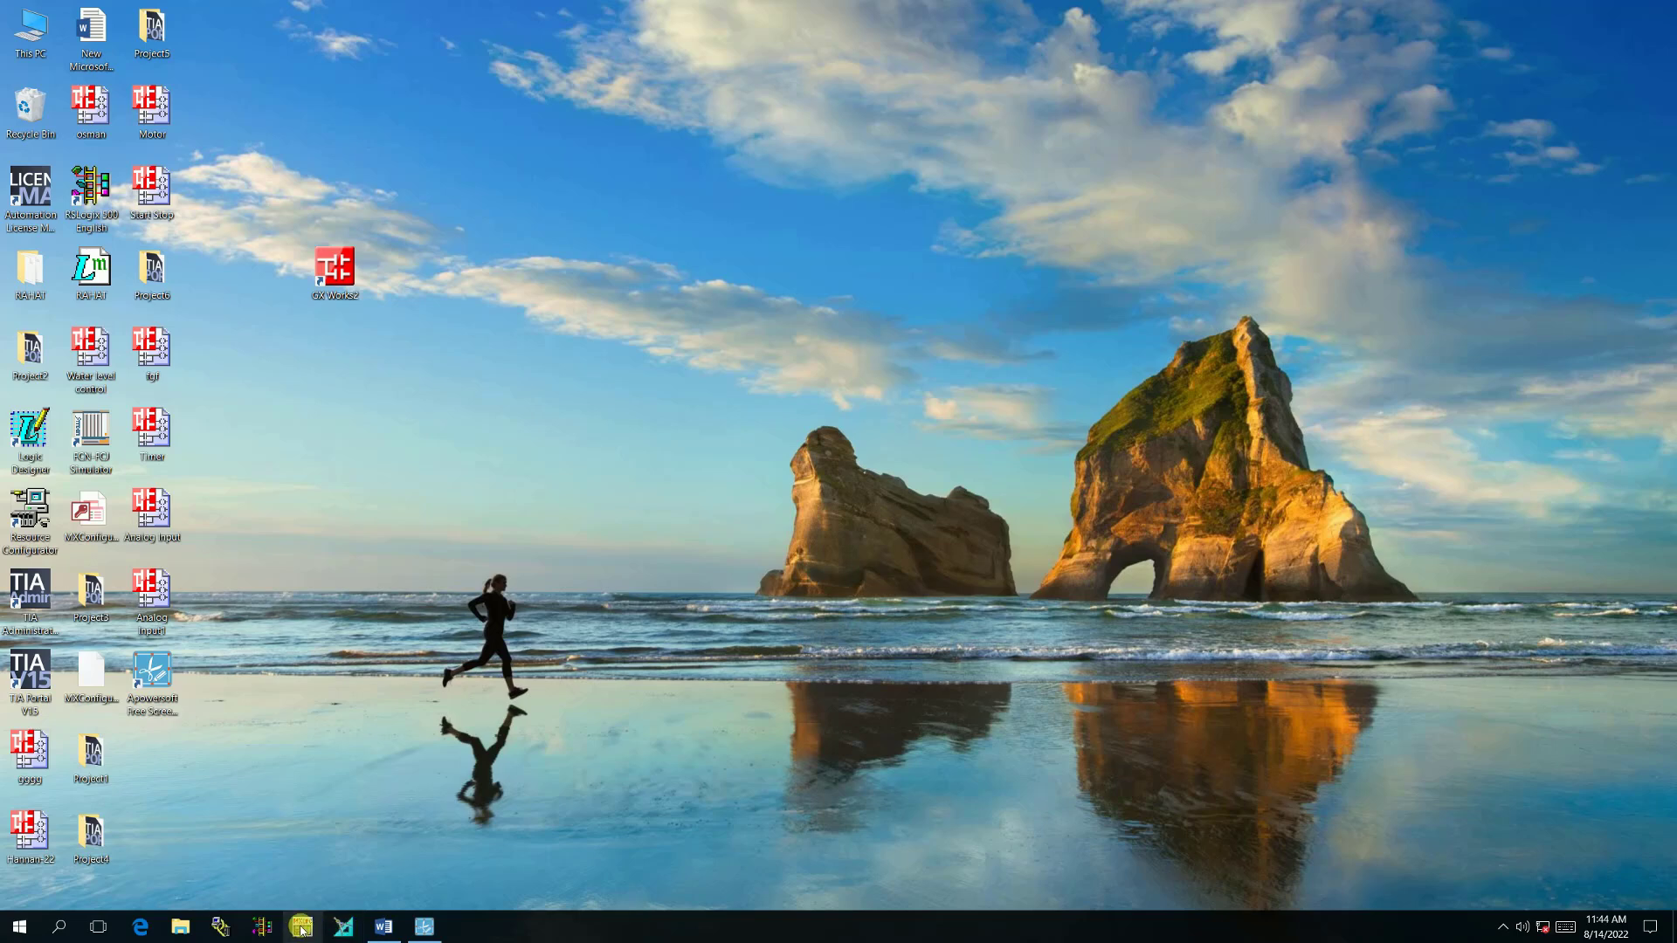
Open MX OPC Configurator and add a new MX device to the address space.
{"action": "left_click", "coordinate": [300, 928]}
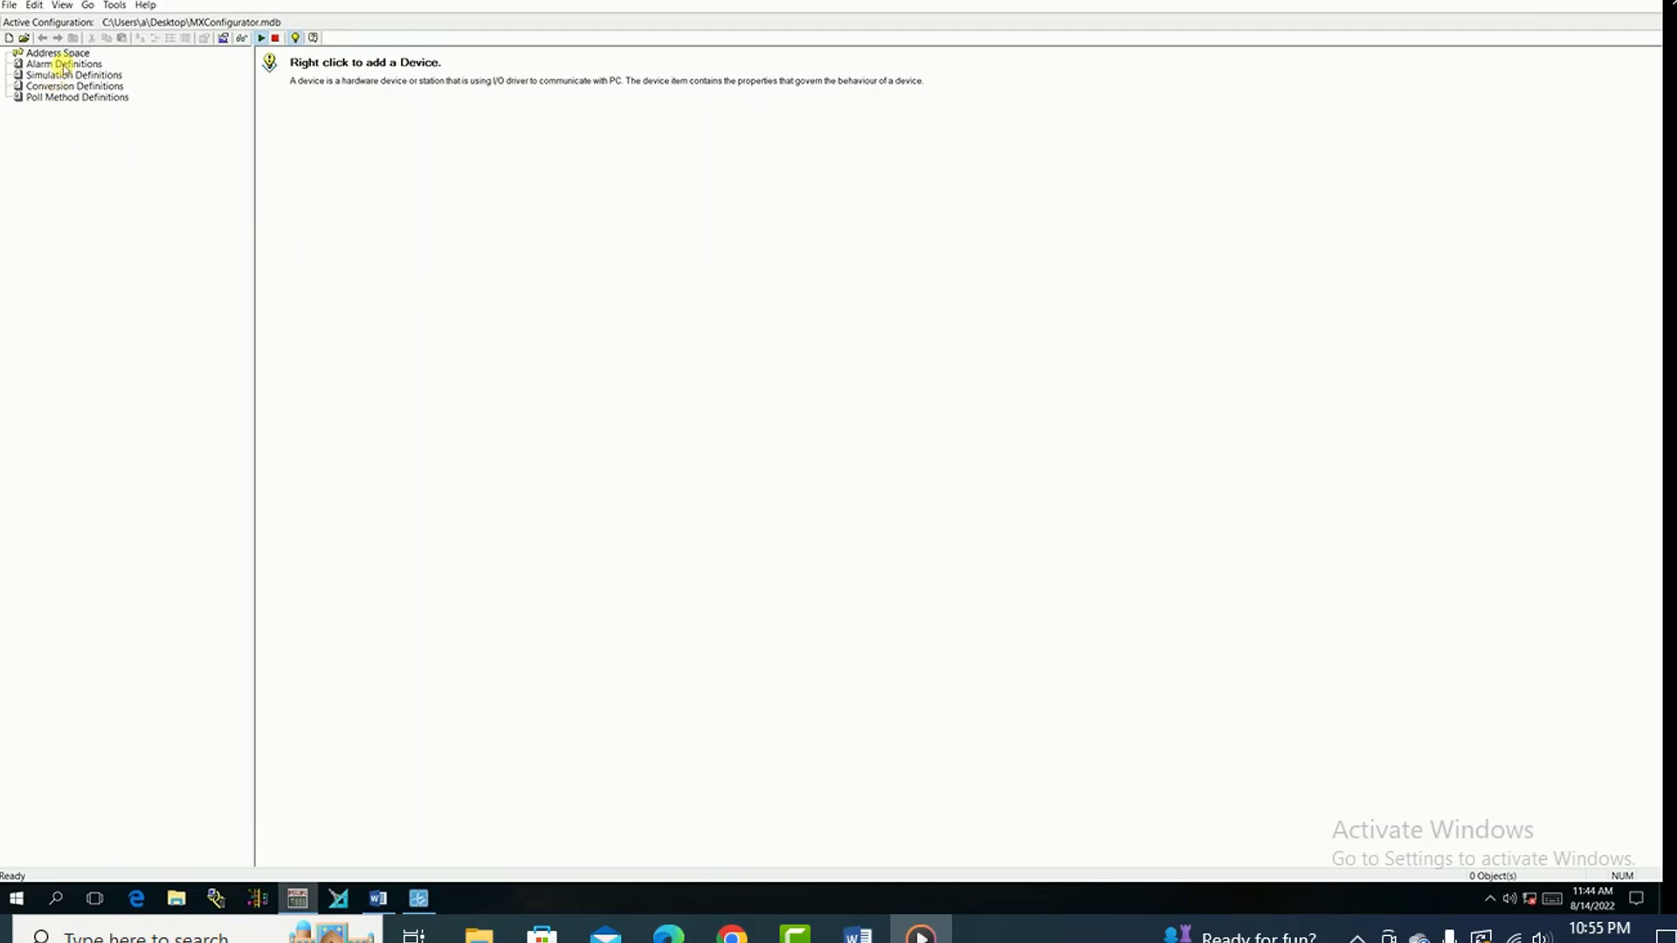
{"action": "right_click", "coordinate": [80, 55]}
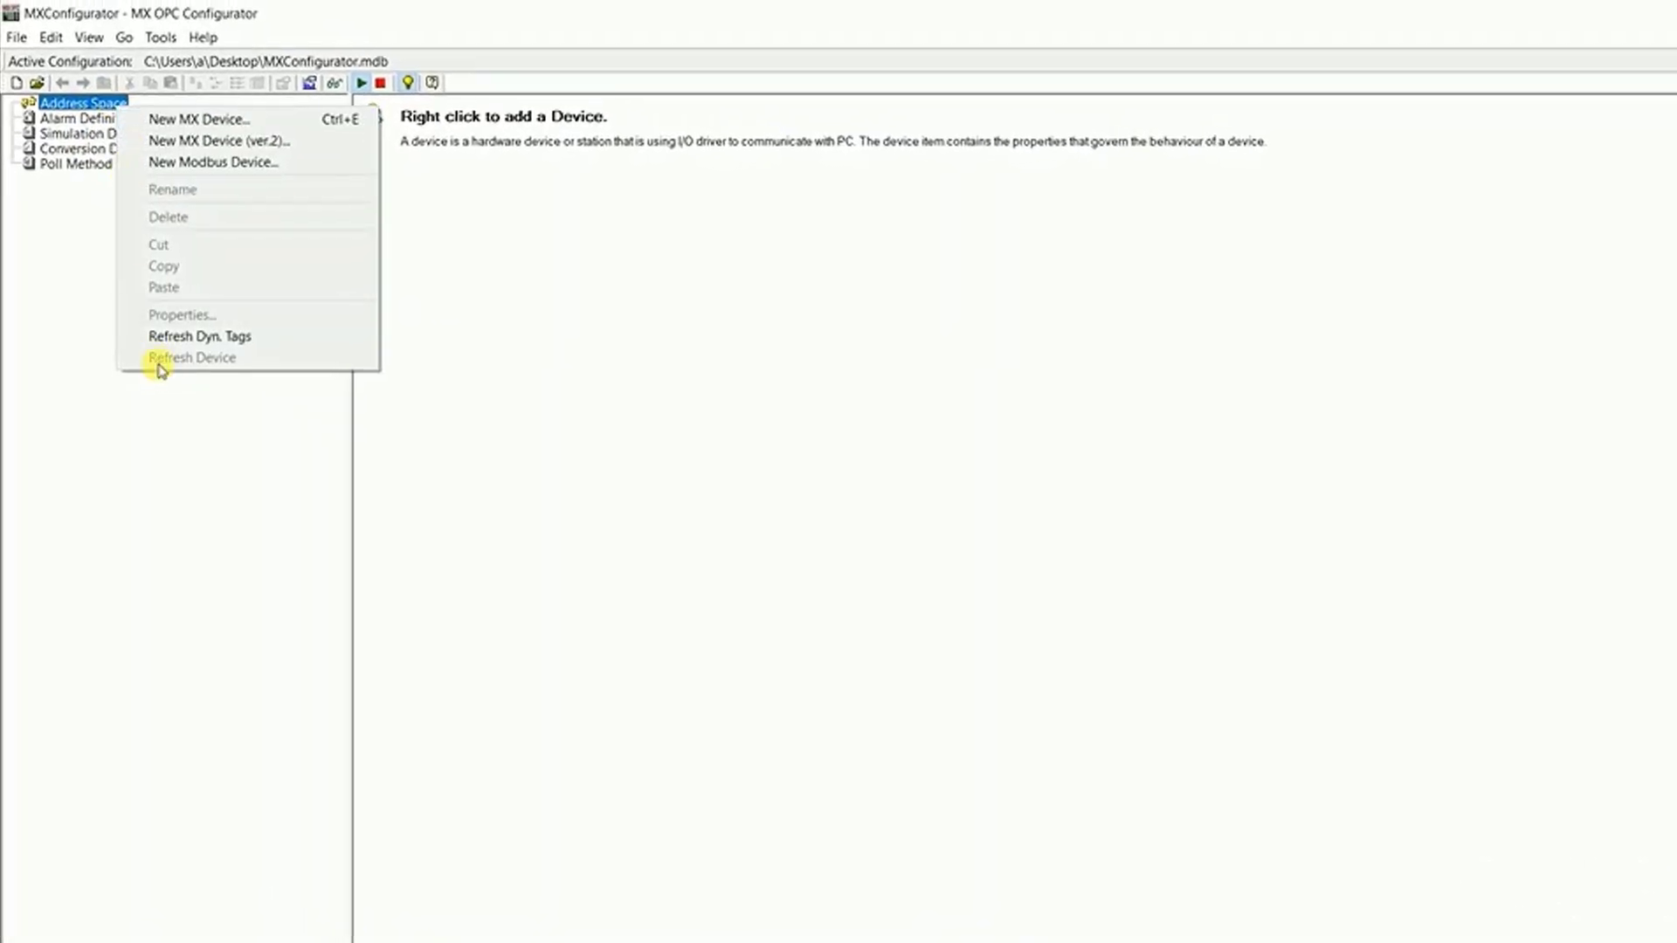
{"action": "left_click", "coordinate": [260, 120]}
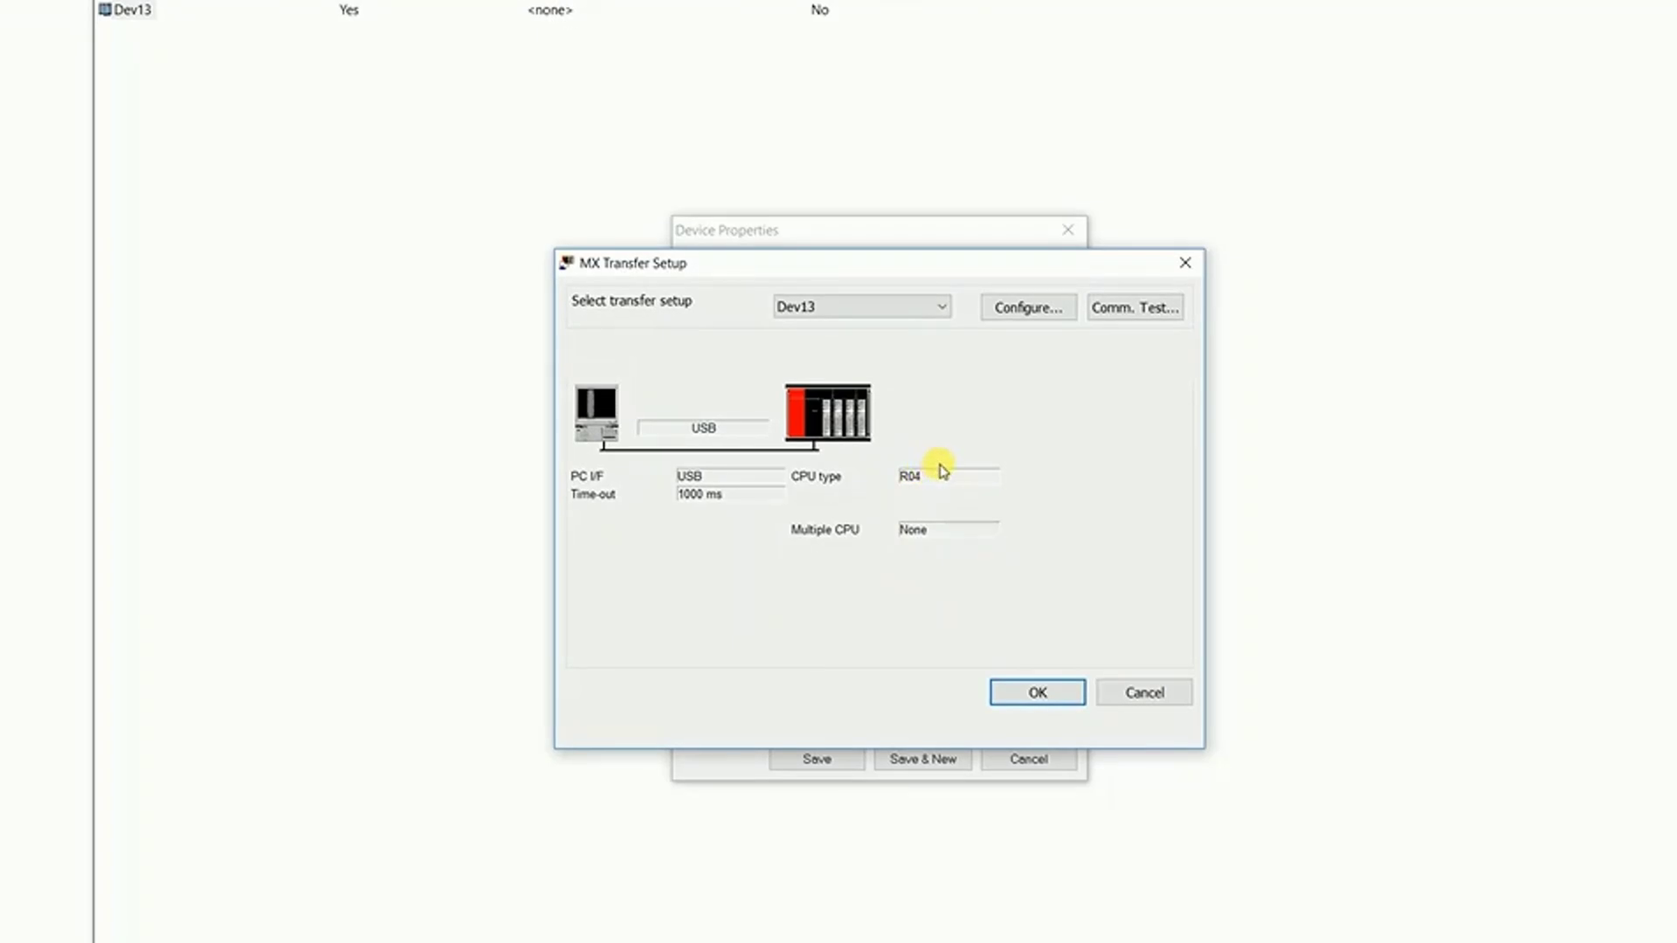
Configure the new device's transfer setup with a Serial PC-side interface on COM3.
{"action": "left_click", "coordinate": [1064, 311]}
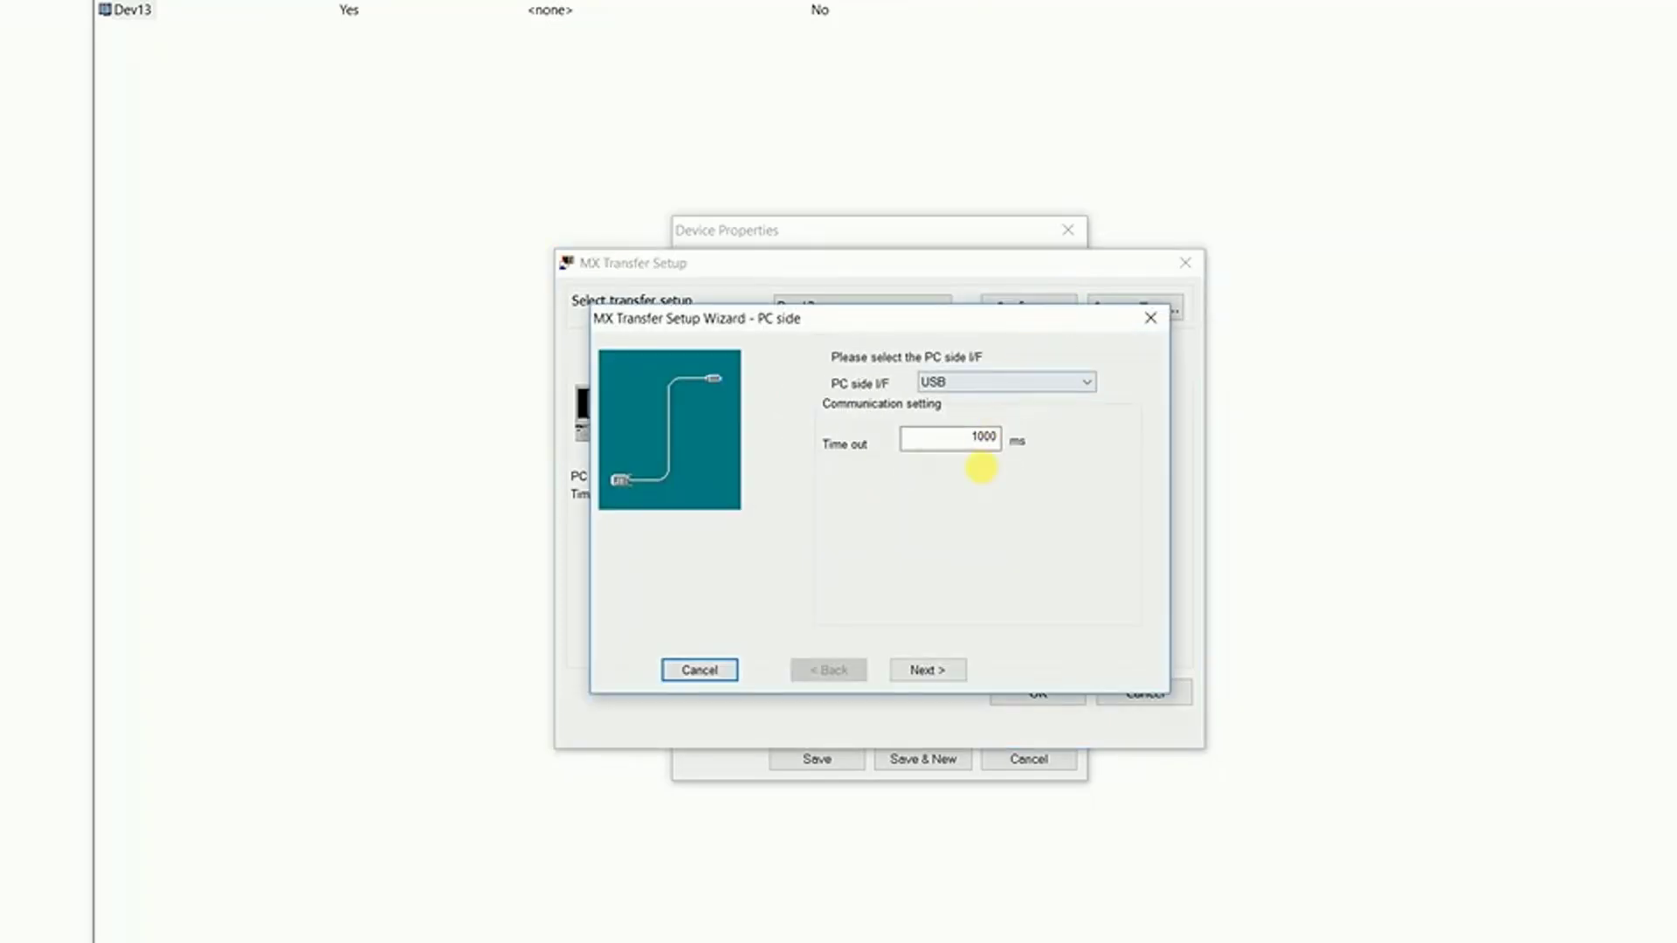
{"action": "left_click", "coordinate": [1001, 390]}
{"action": "left_click", "coordinate": [926, 424]}
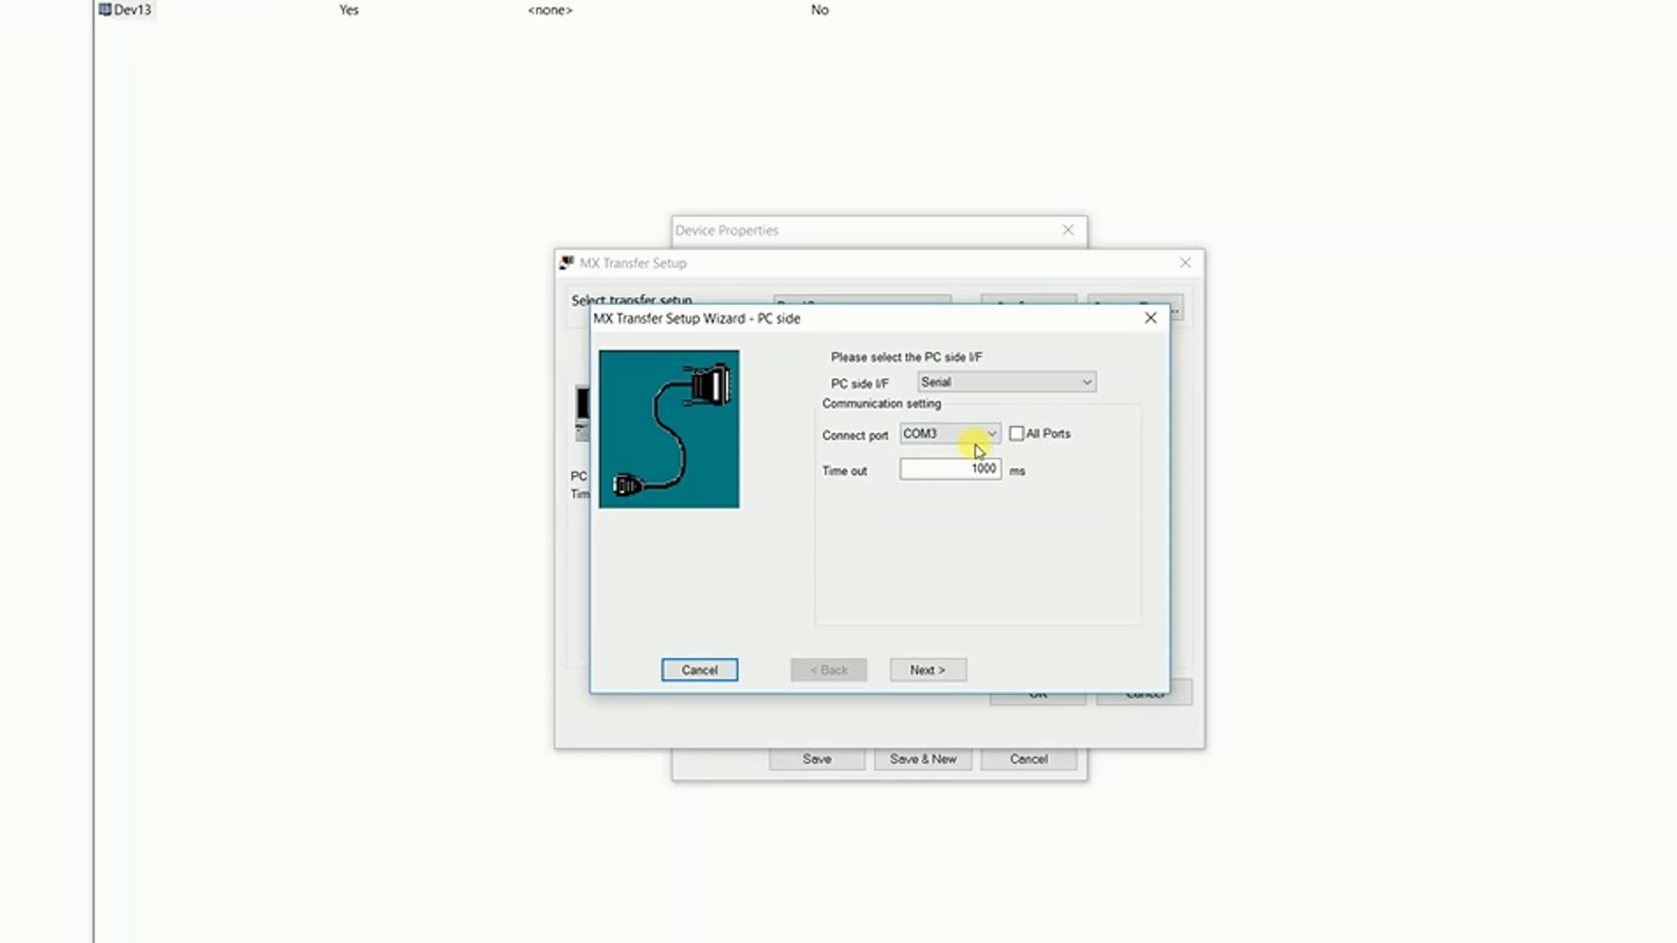
{"action": "left_click", "coordinate": [931, 671]}
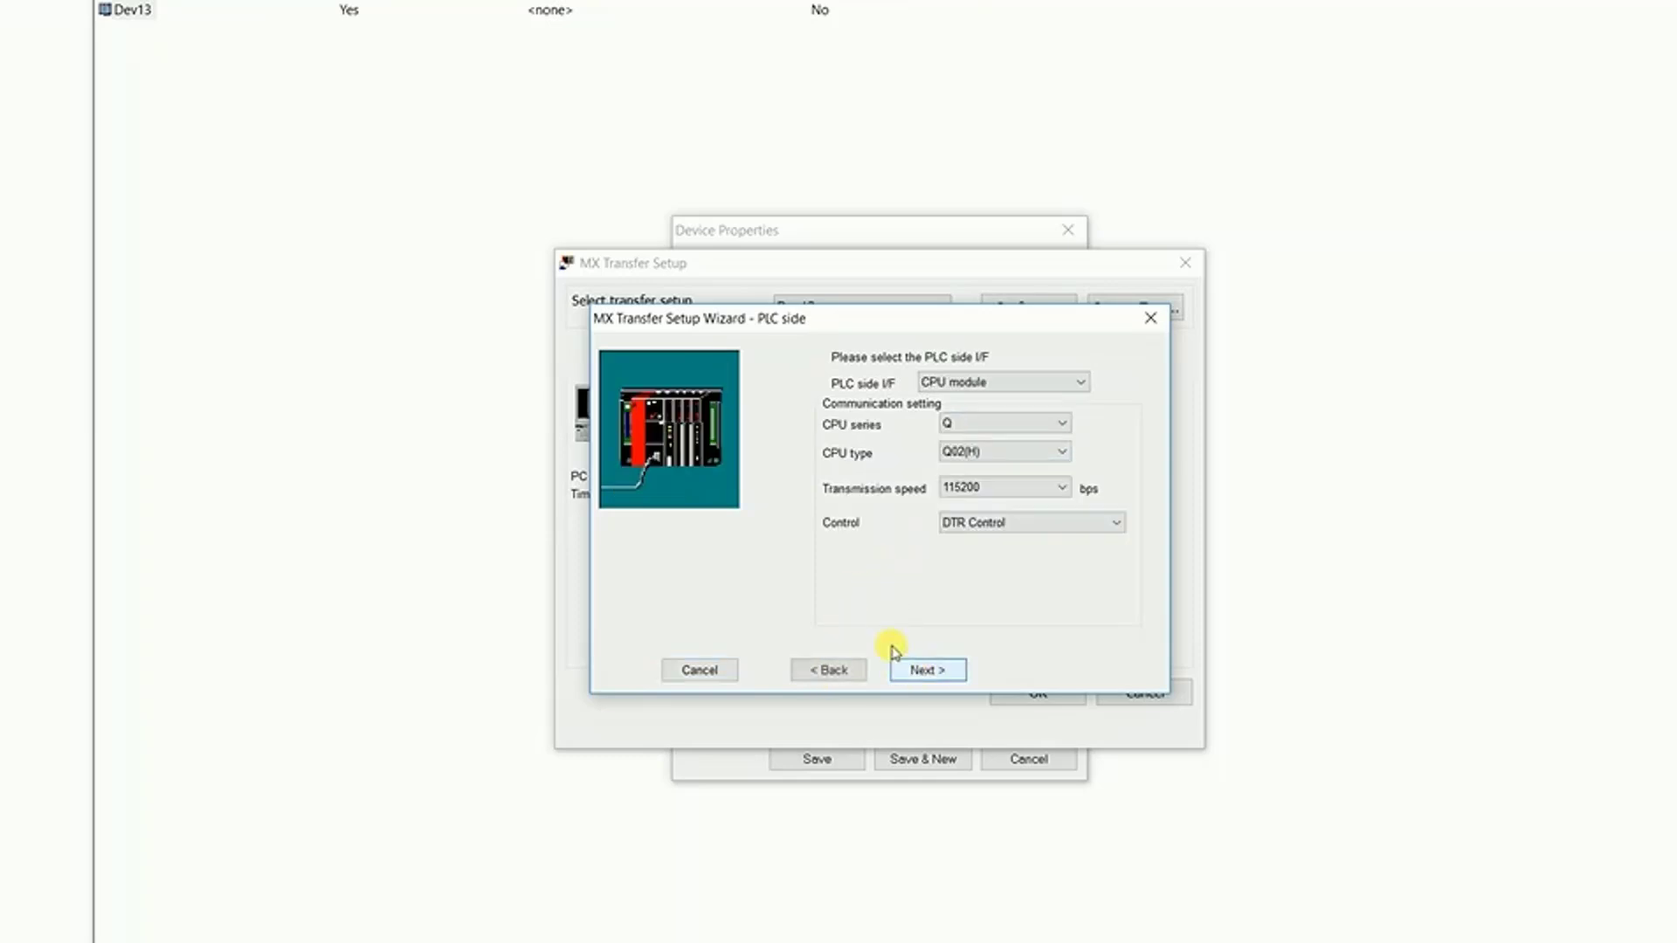
Set the PLC side to CPU series FX, CPU type FX3U(C) and a transmission speed of 115200 bps.
{"action": "left_click", "coordinate": [982, 428]}
{"action": "left_click", "coordinate": [957, 483]}
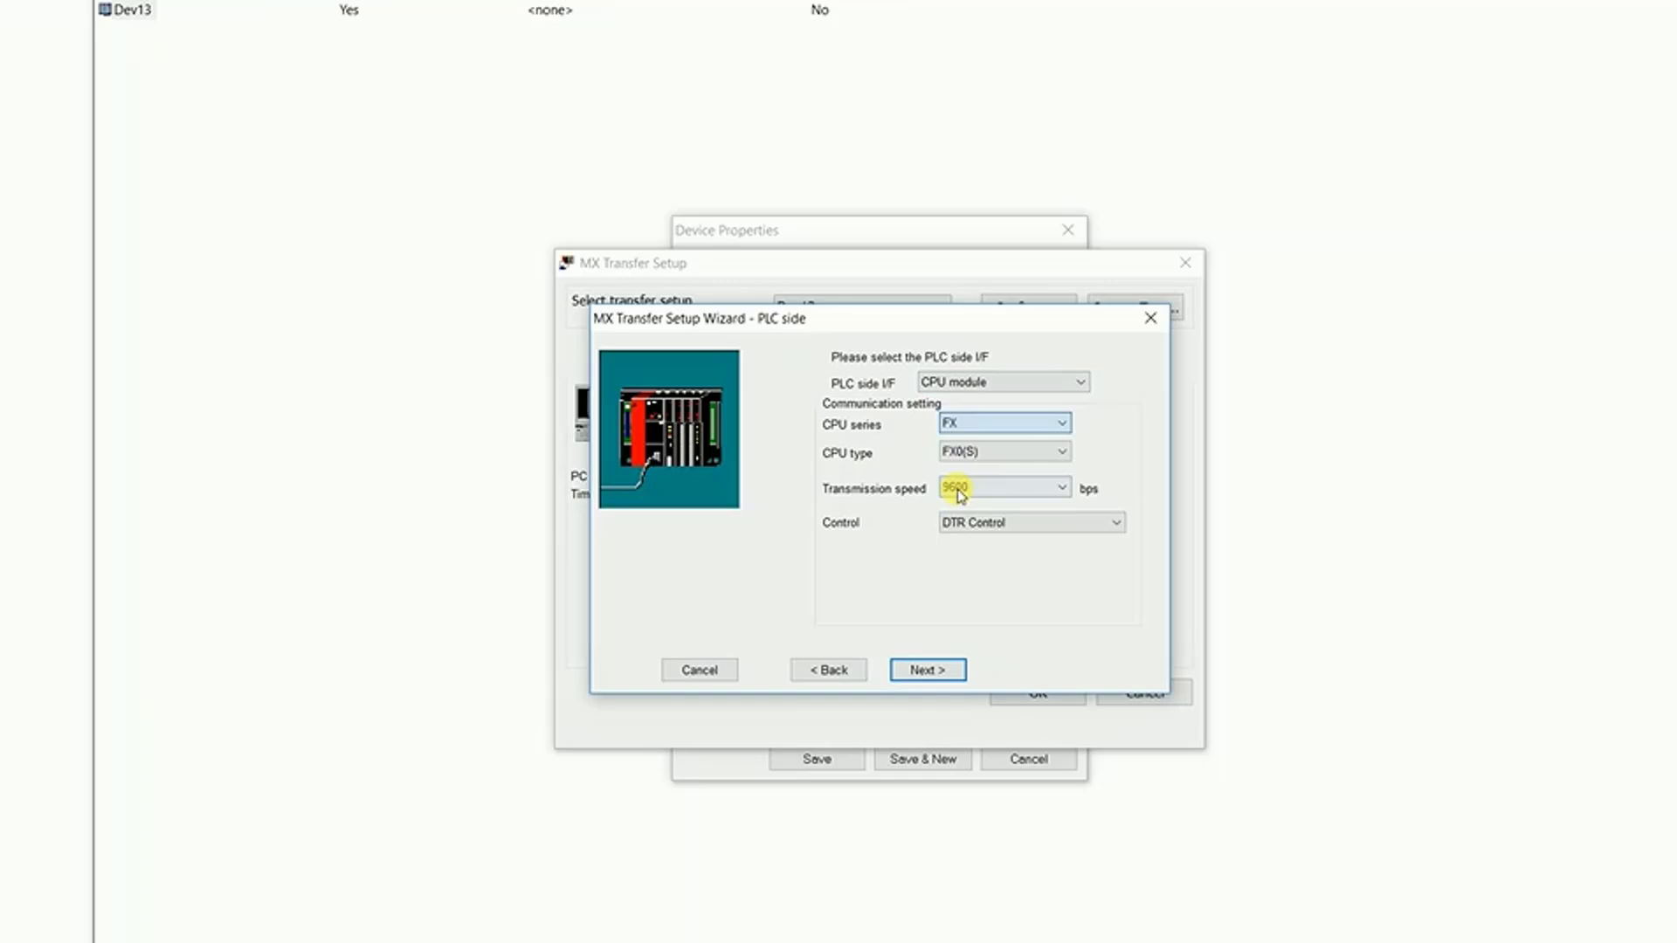
{"action": "left_click", "coordinate": [1002, 454]}
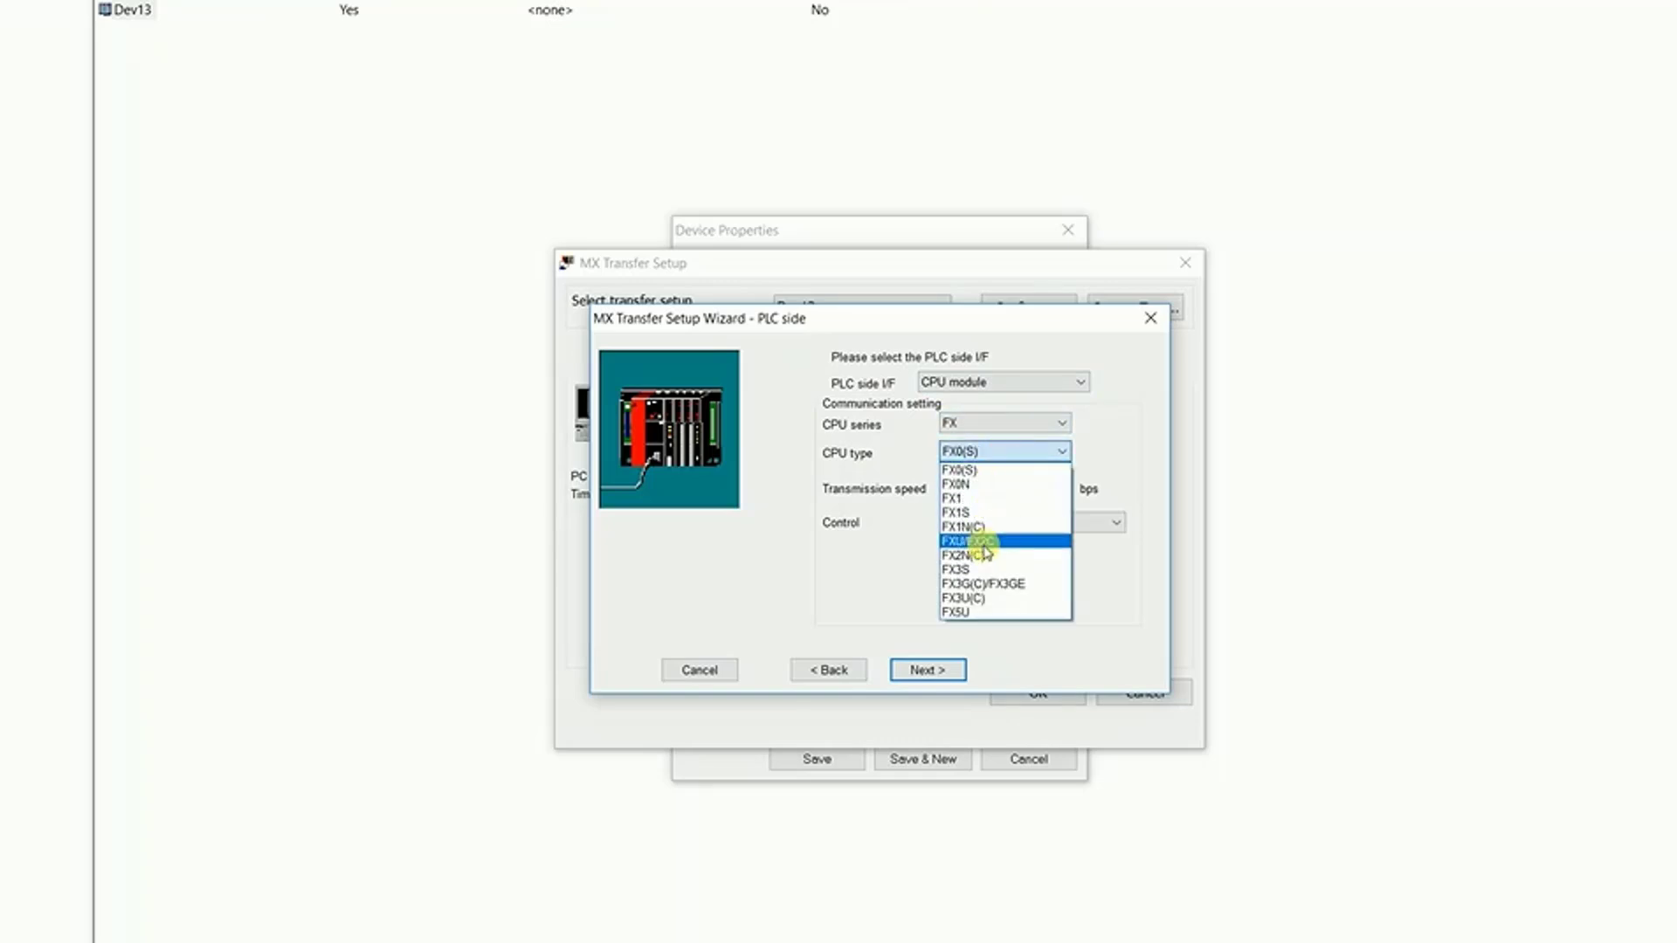
{"action": "left_click", "coordinate": [972, 599]}
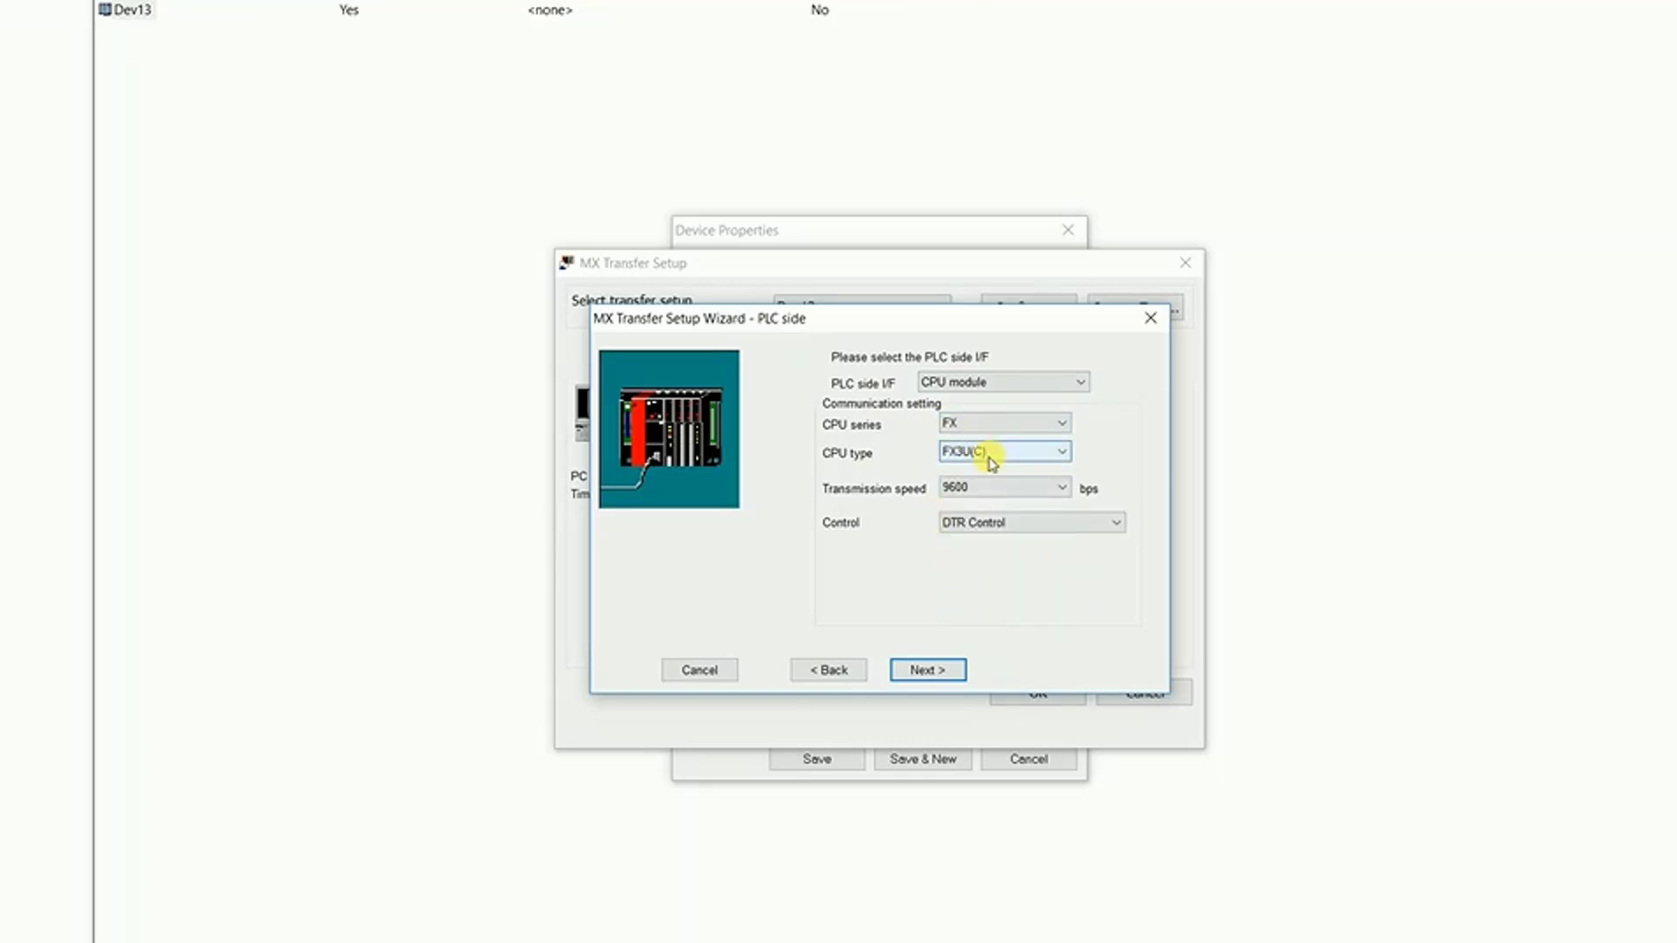
{"action": "left_click", "coordinate": [1011, 488]}
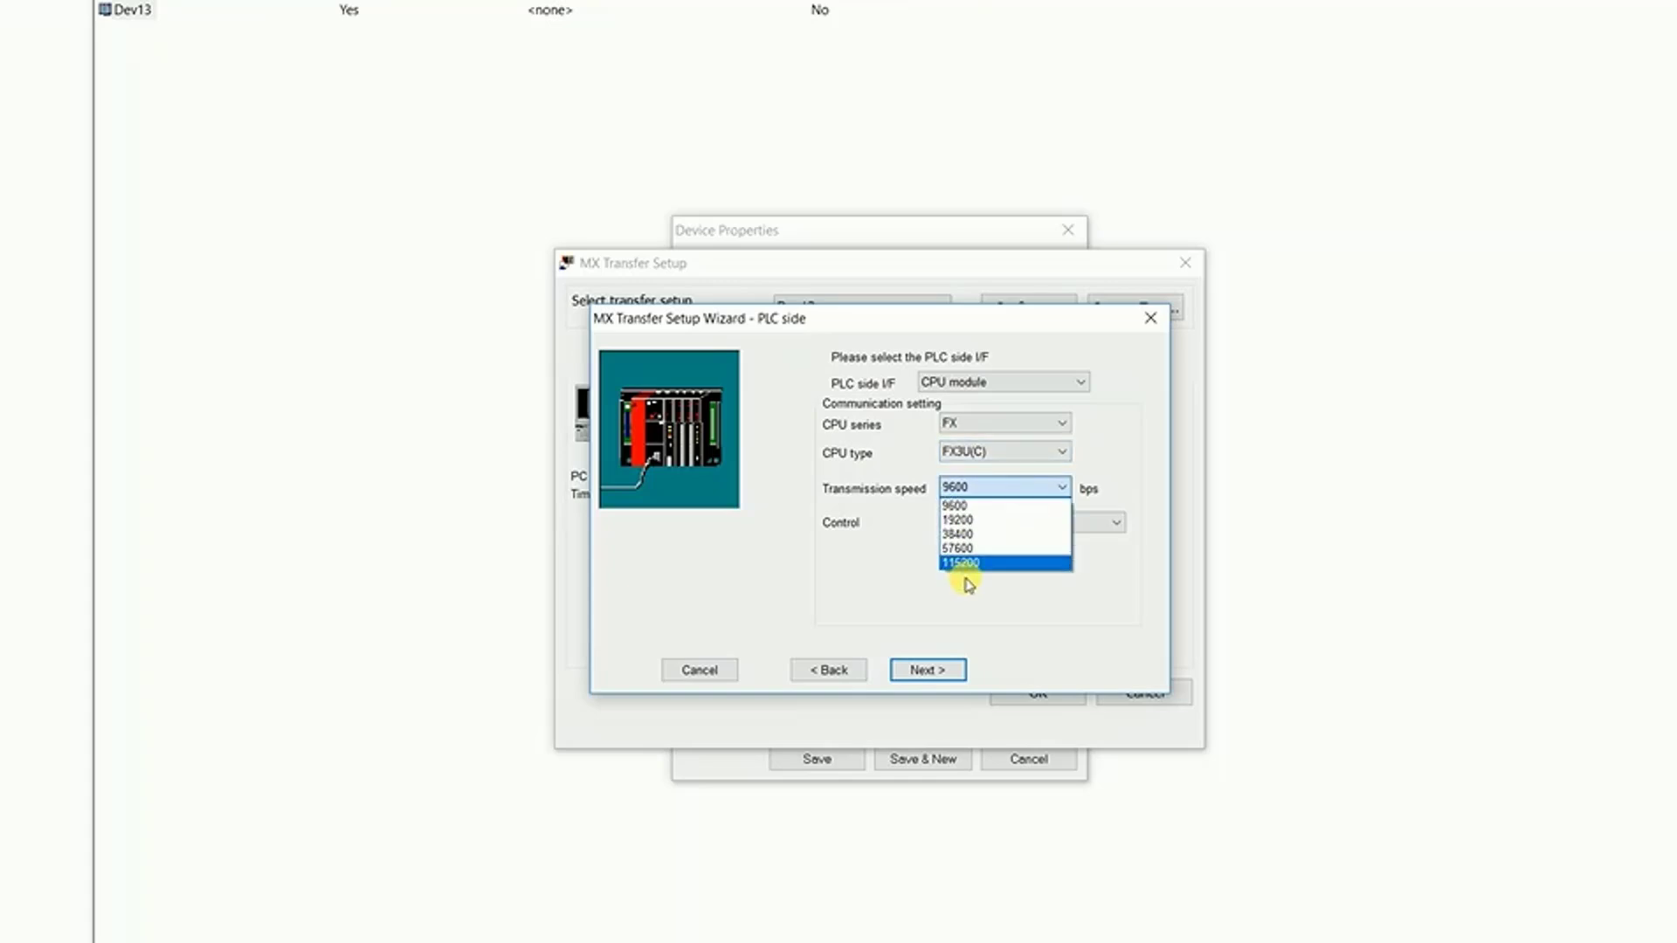
{"action": "left_click", "coordinate": [964, 565]}
Set the PLC control to RTS Control and finish the transfer setup wizard with Host station as the station type.
{"action": "left_click", "coordinate": [992, 521]}
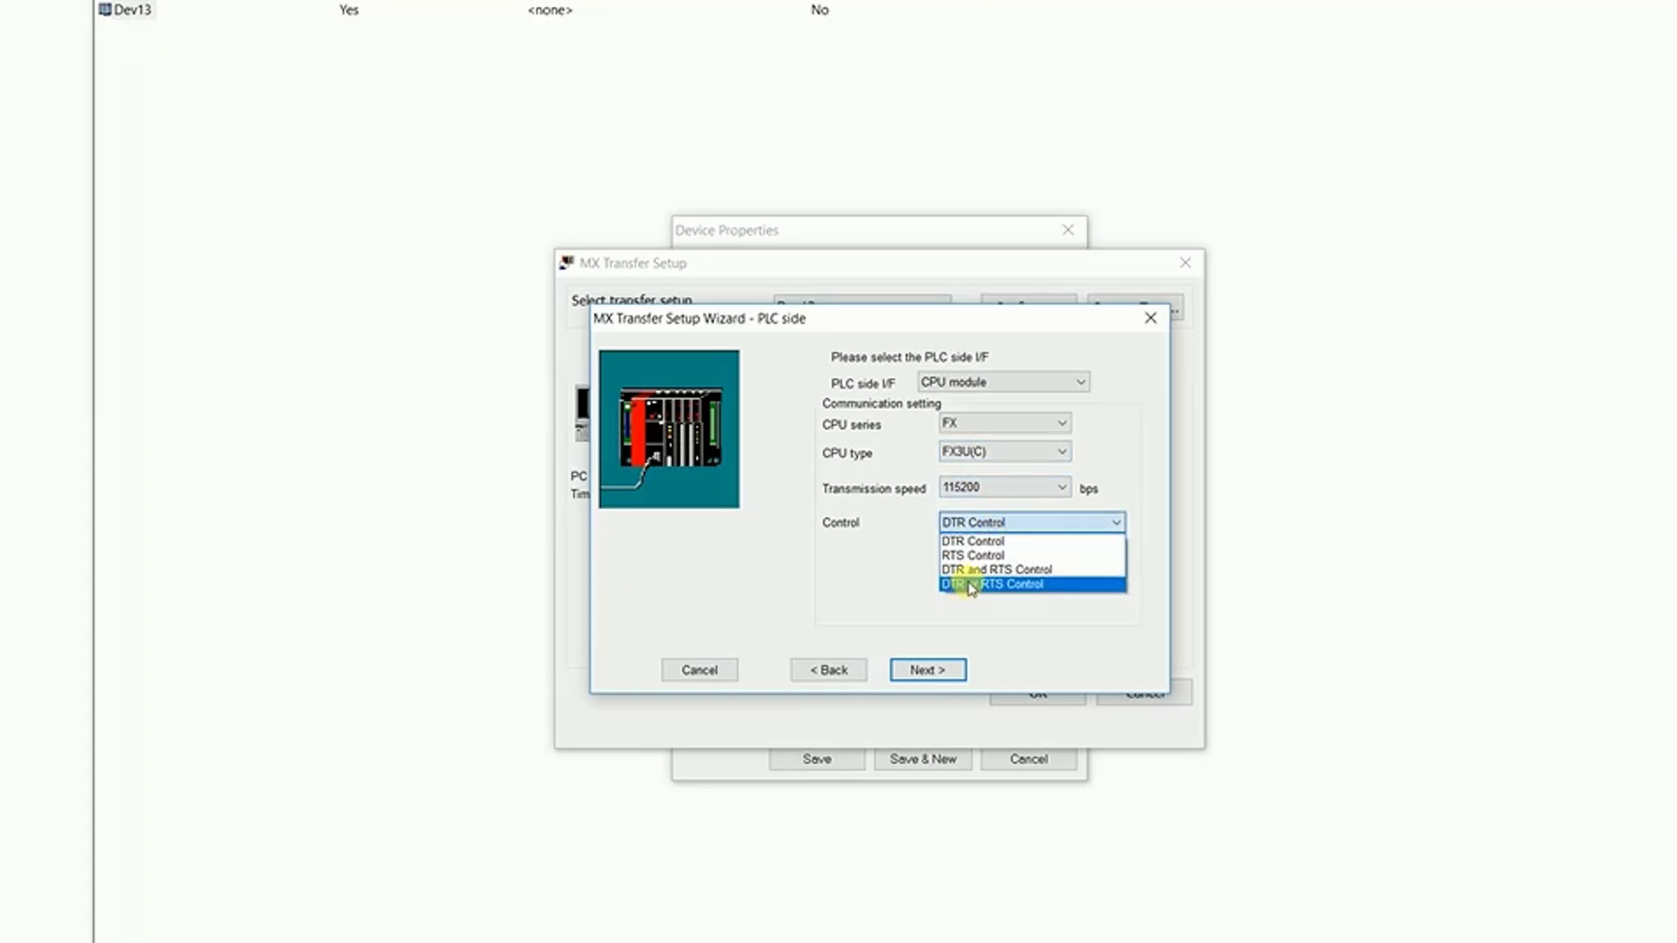
{"action": "left_click", "coordinate": [1005, 541]}
{"action": "left_click", "coordinate": [1034, 524]}
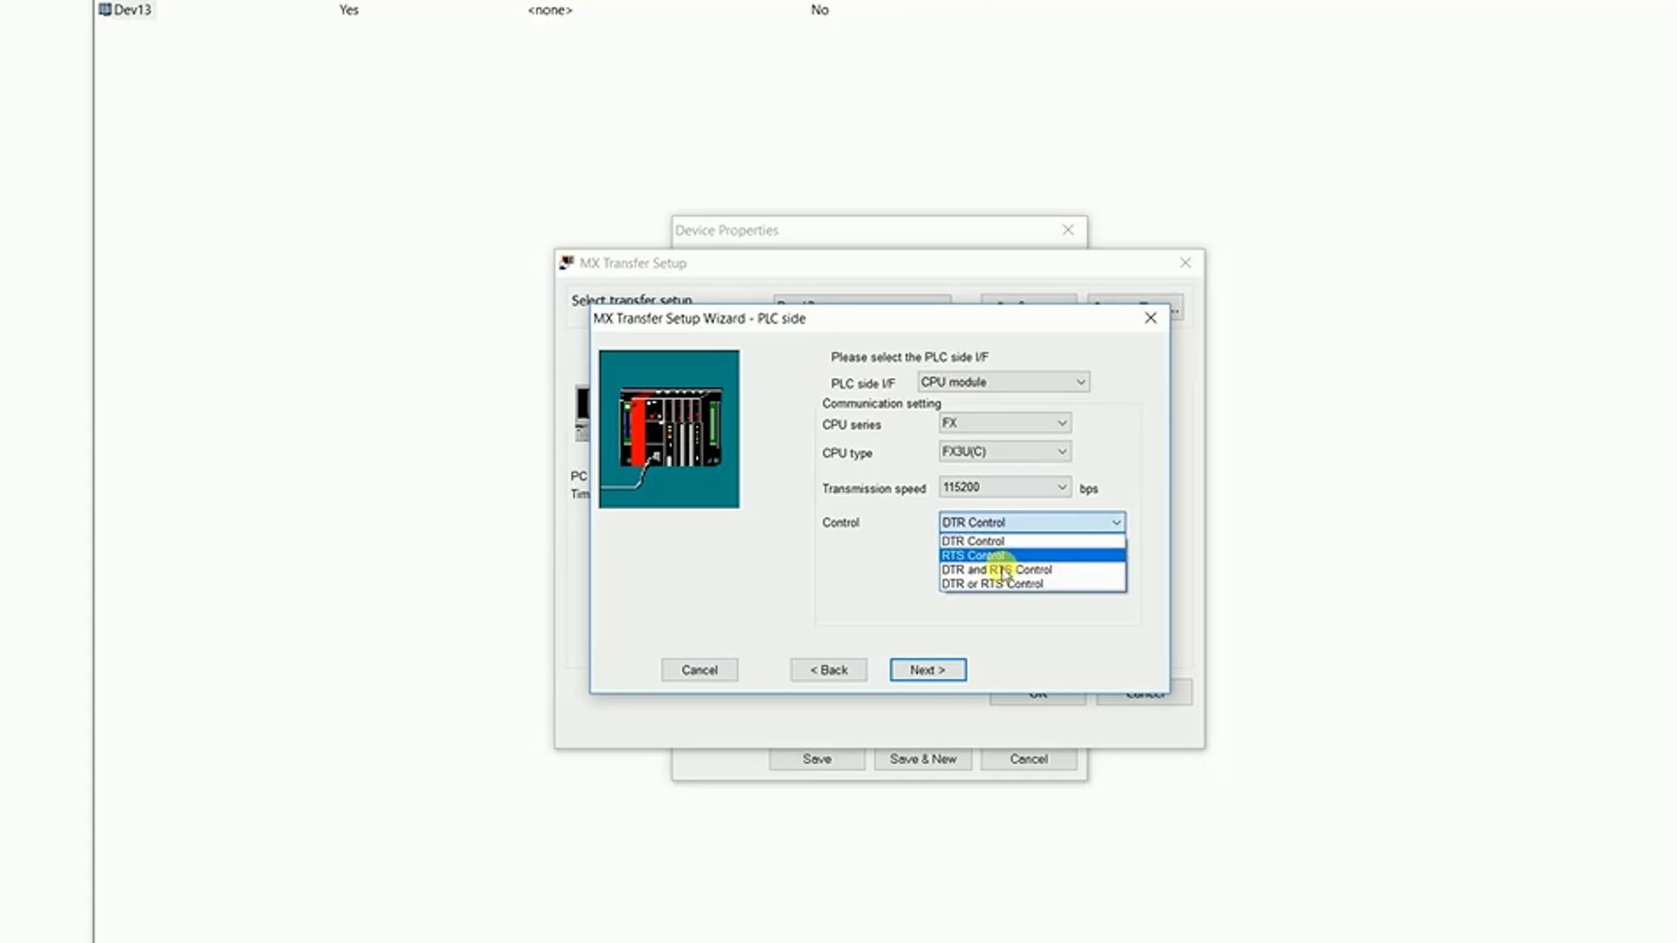
{"action": "left_click", "coordinate": [995, 556]}
{"action": "left_click", "coordinate": [927, 673]}
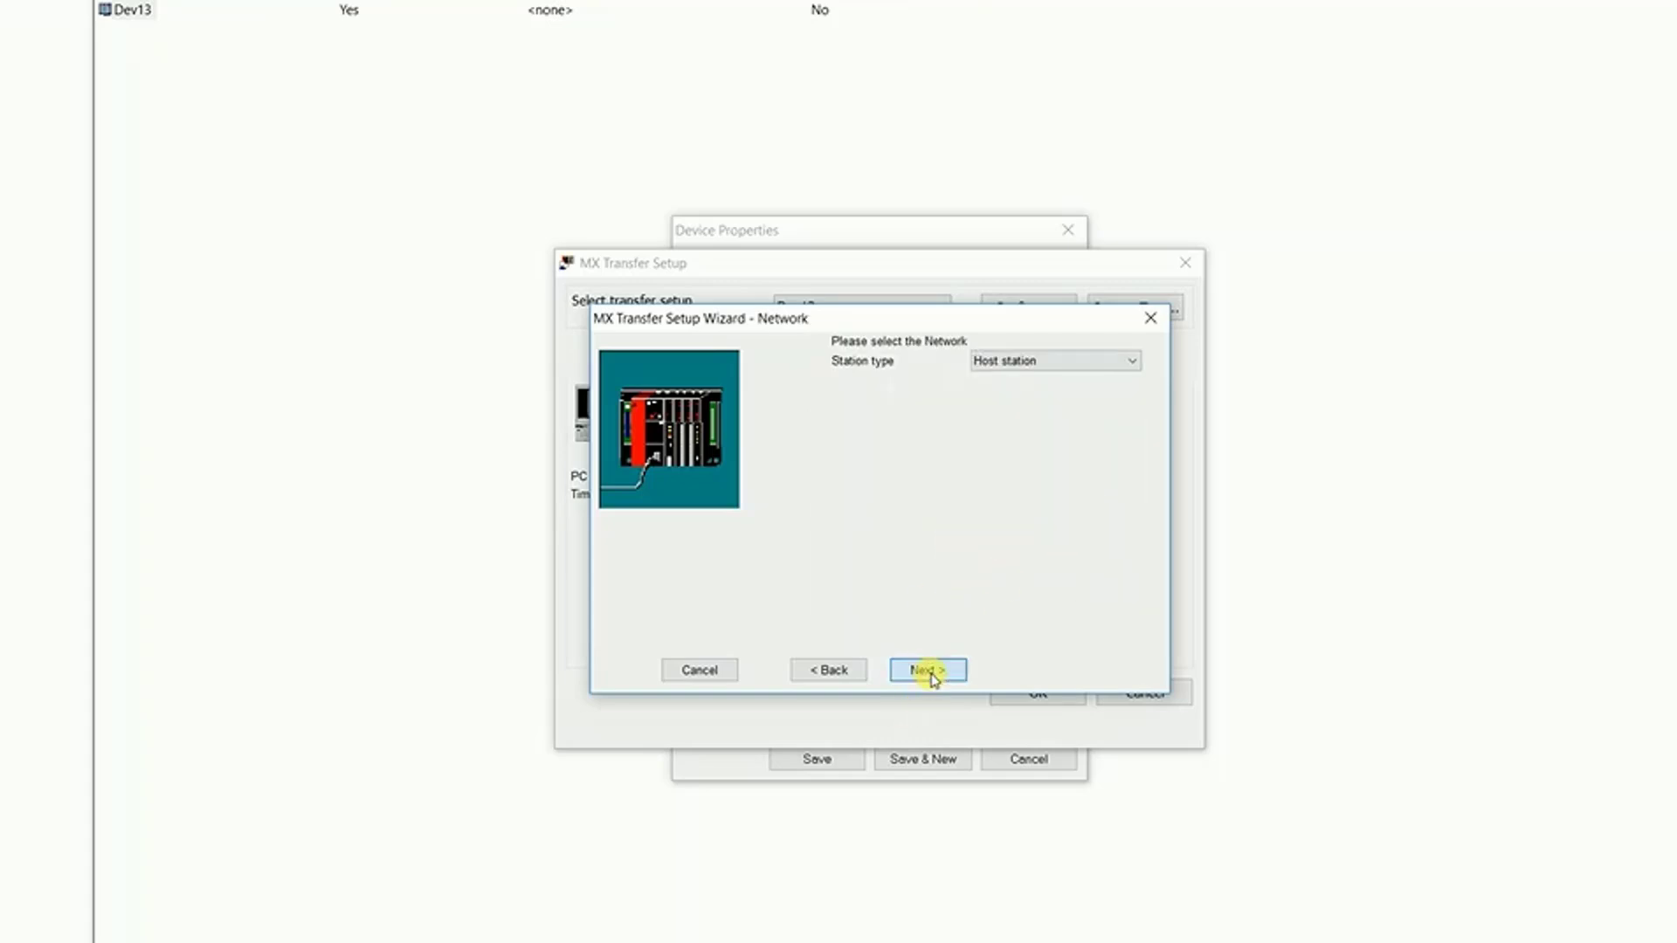
{"action": "left_click", "coordinate": [932, 676]}
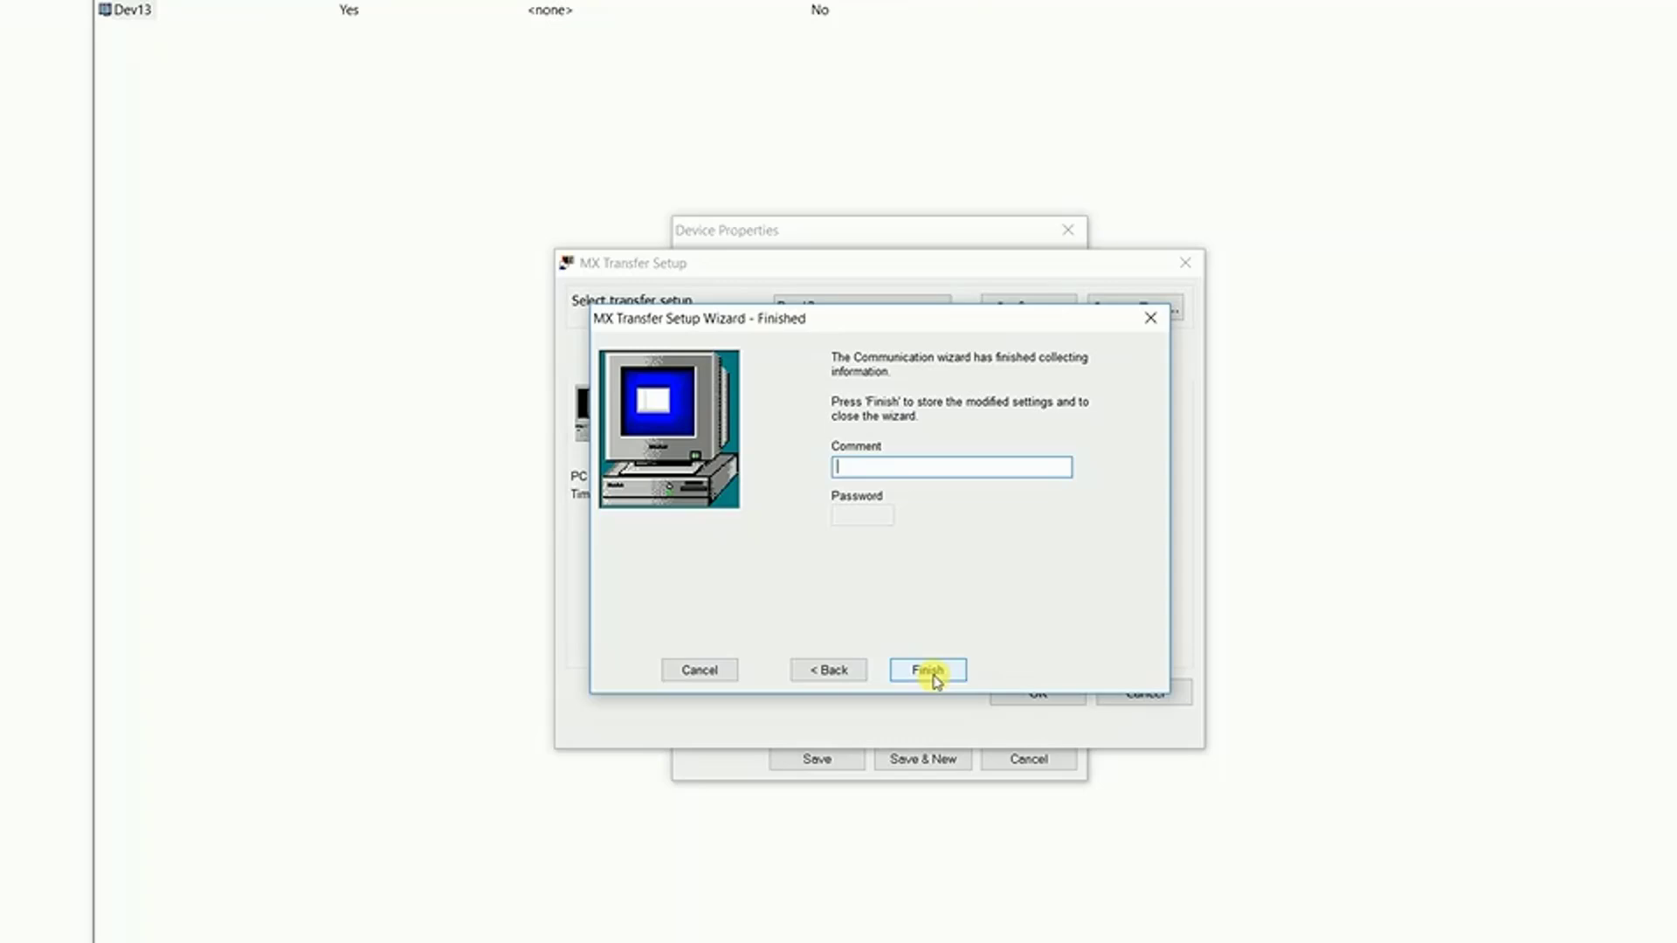
{"action": "left_click", "coordinate": [929, 670]}
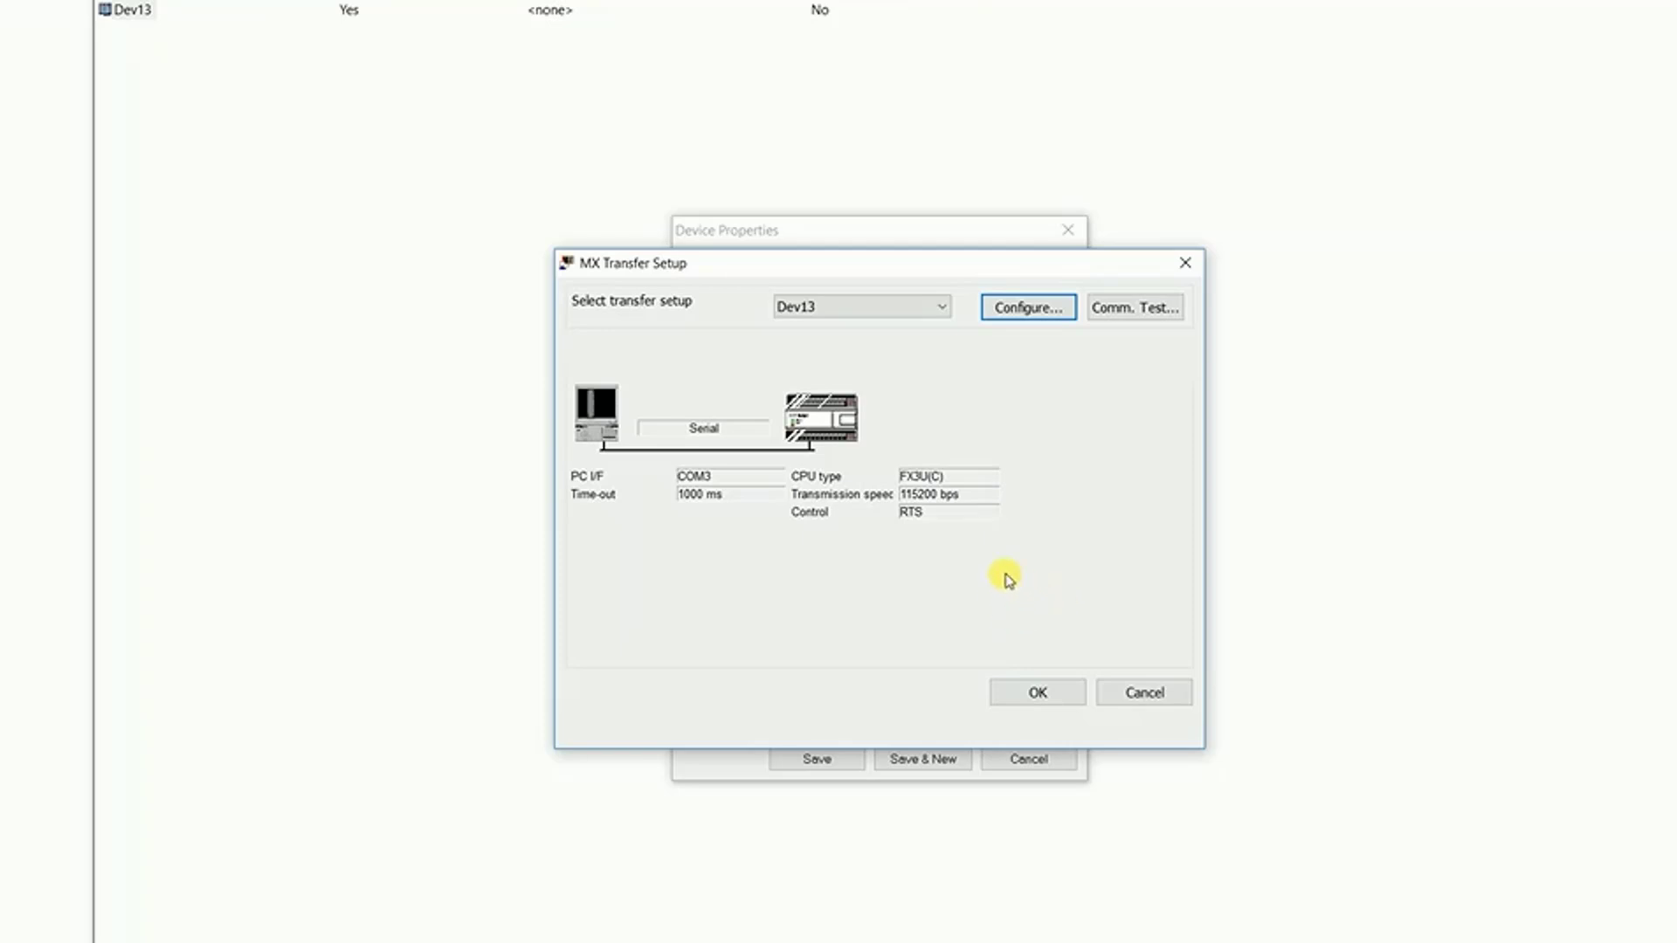
Run the communication test to the PLC and accept the transfer setup.
{"action": "left_click", "coordinate": [1131, 309]}
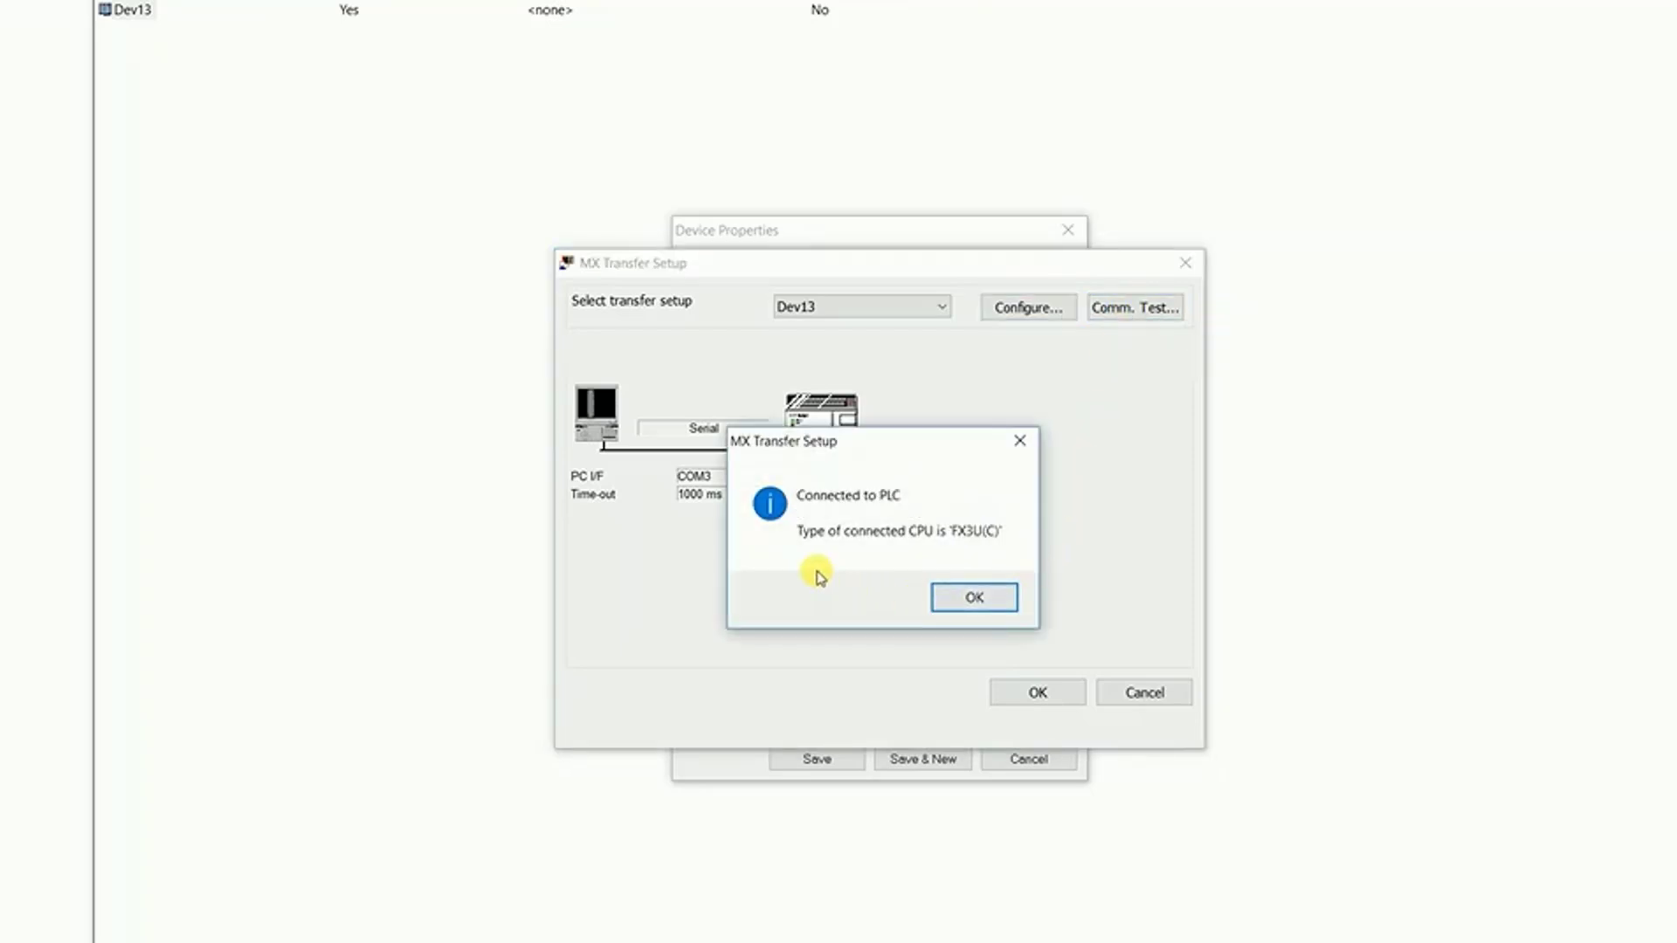
{"action": "left_click", "coordinate": [992, 600]}
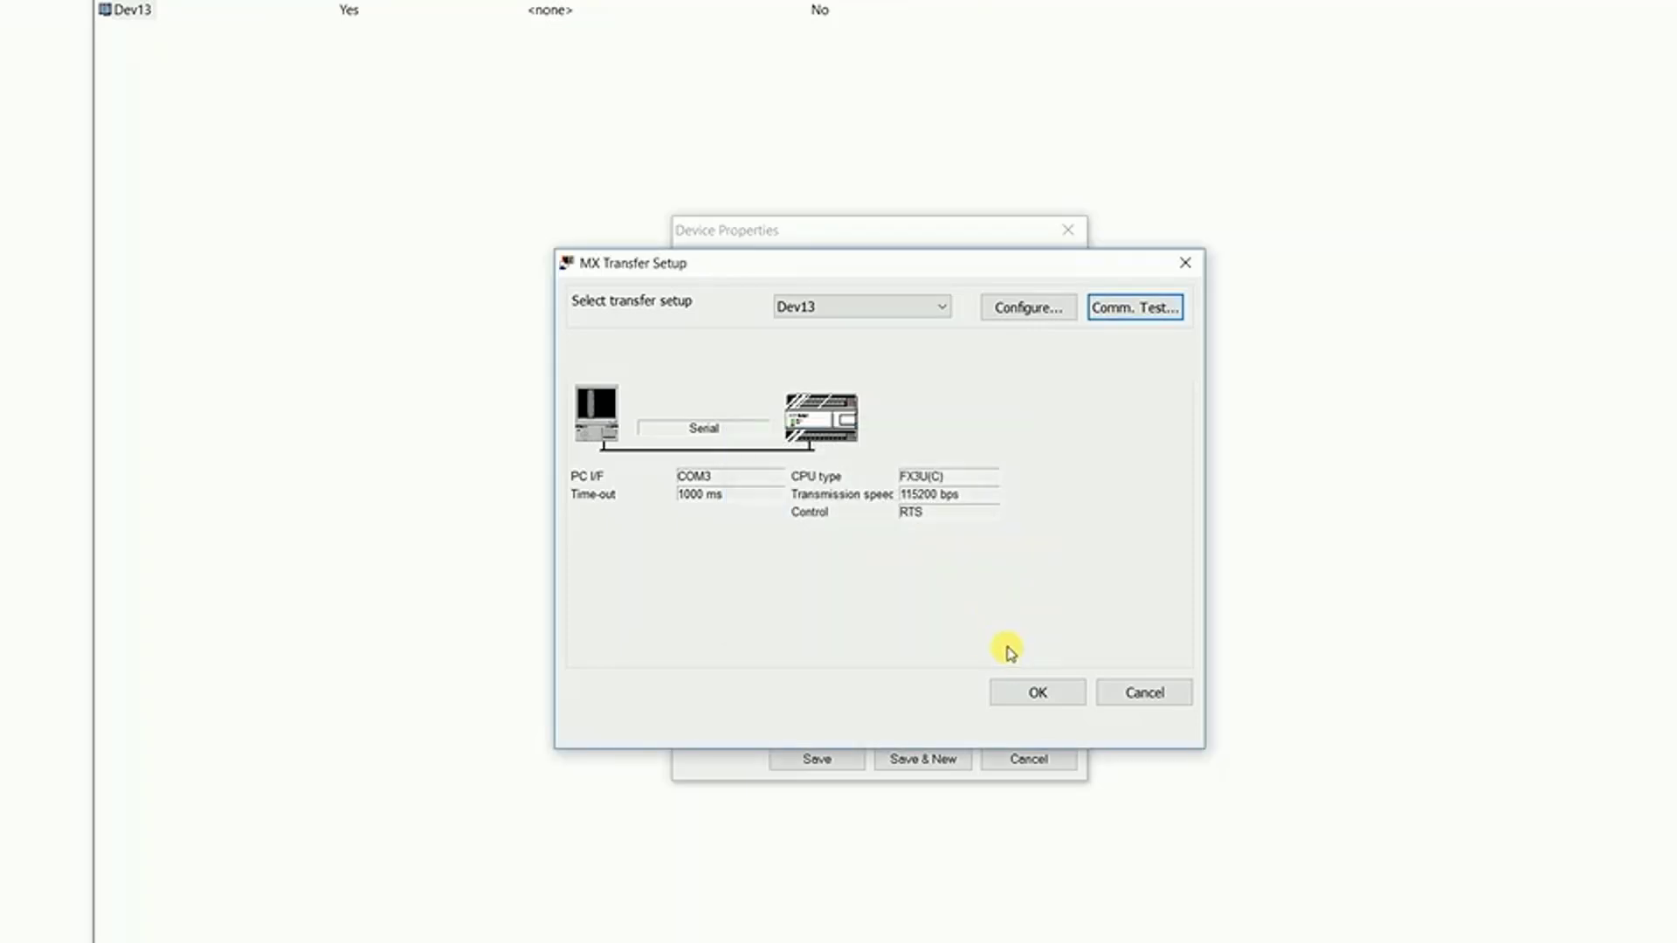
{"action": "left_click", "coordinate": [1040, 693]}
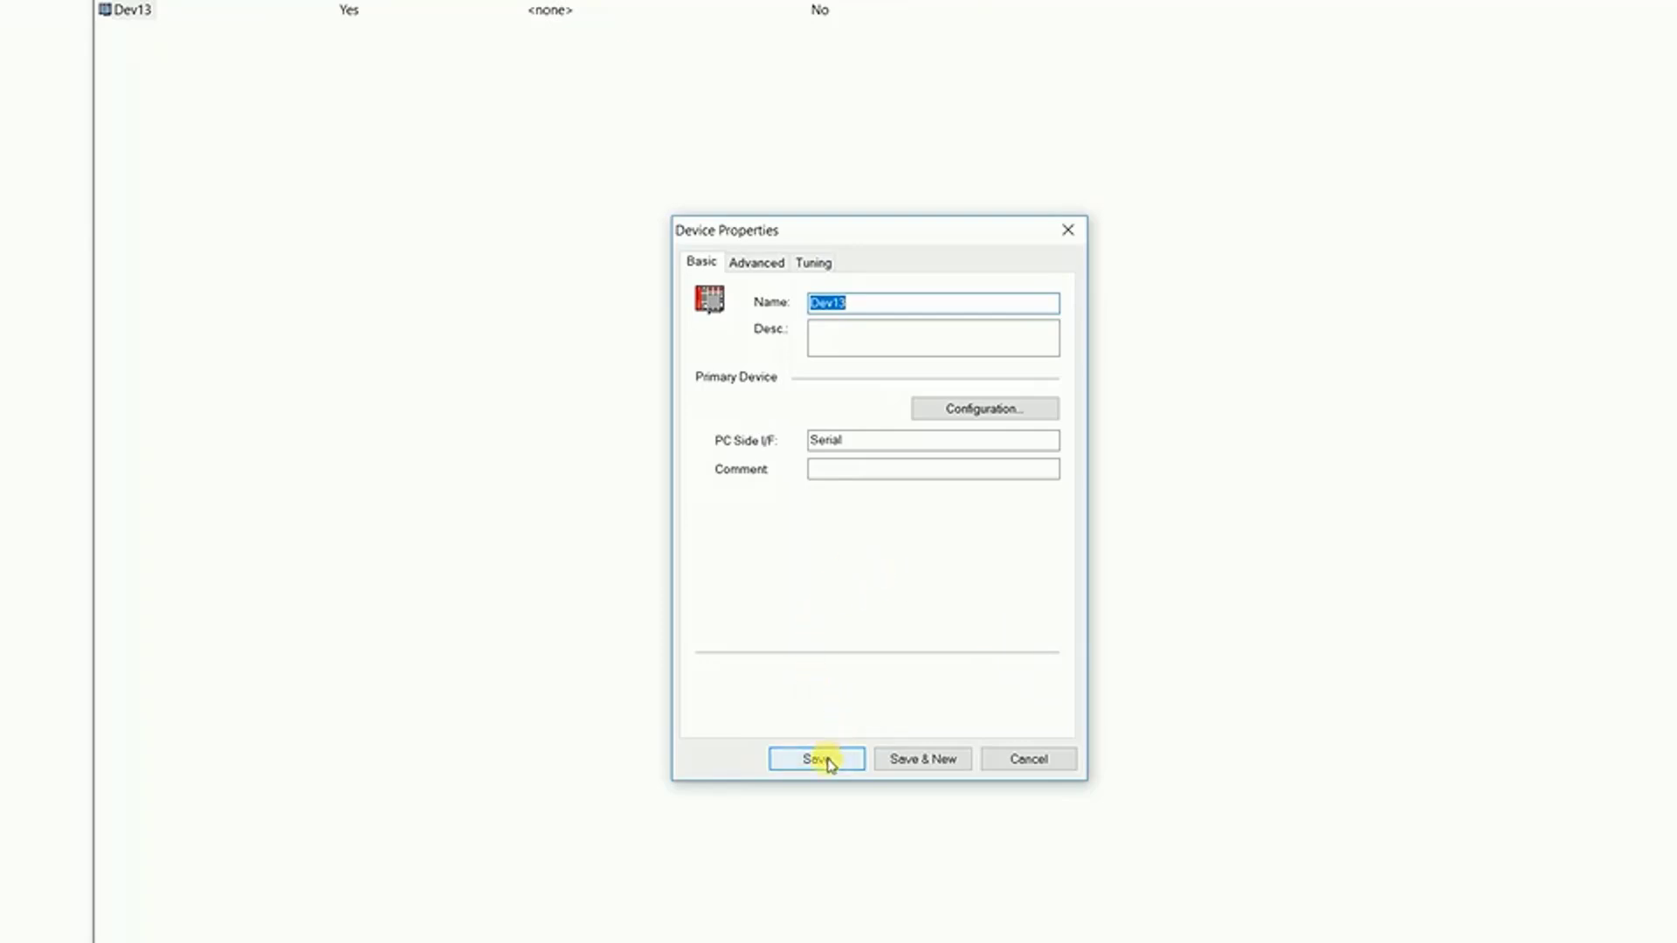
Name the device MOTOR and save its properties.
{"action": "left_click", "coordinate": [873, 305]}
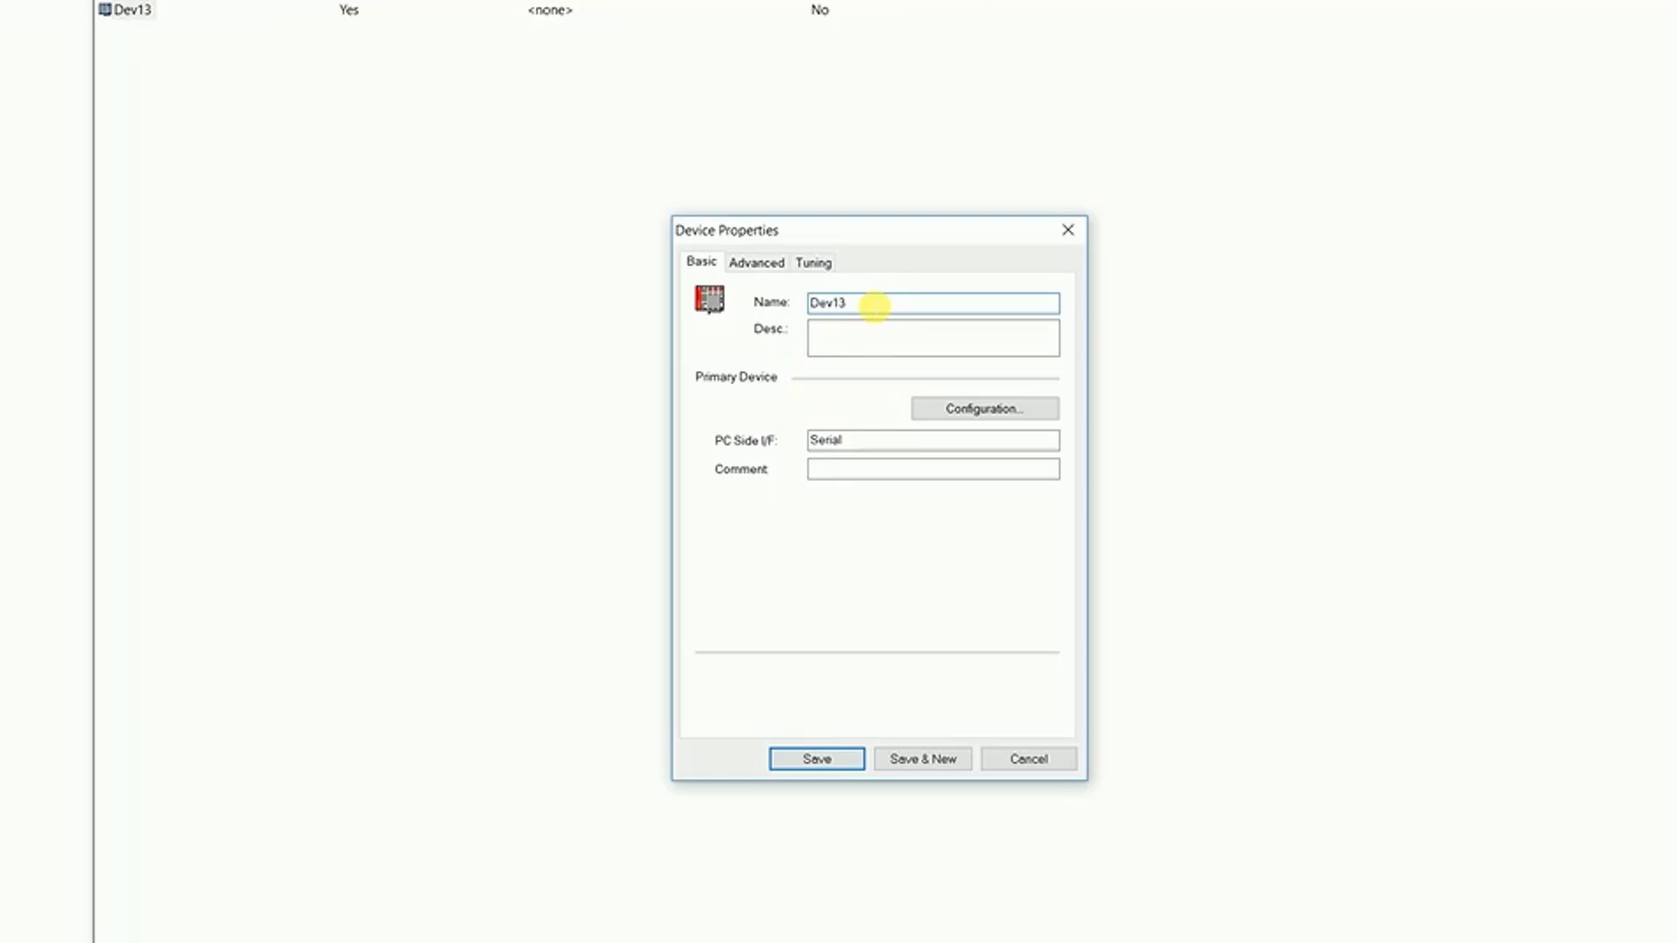
{"action": "key", "text": "BackSpace"}
{"action": "key", "text": "BackSpace"}
{"action": "key", "text": "BackSpace"}
{"action": "key", "text": "BackSpace"}
{"action": "key", "text": "BackSpace"}
{"action": "type", "text": "MOTOR"}
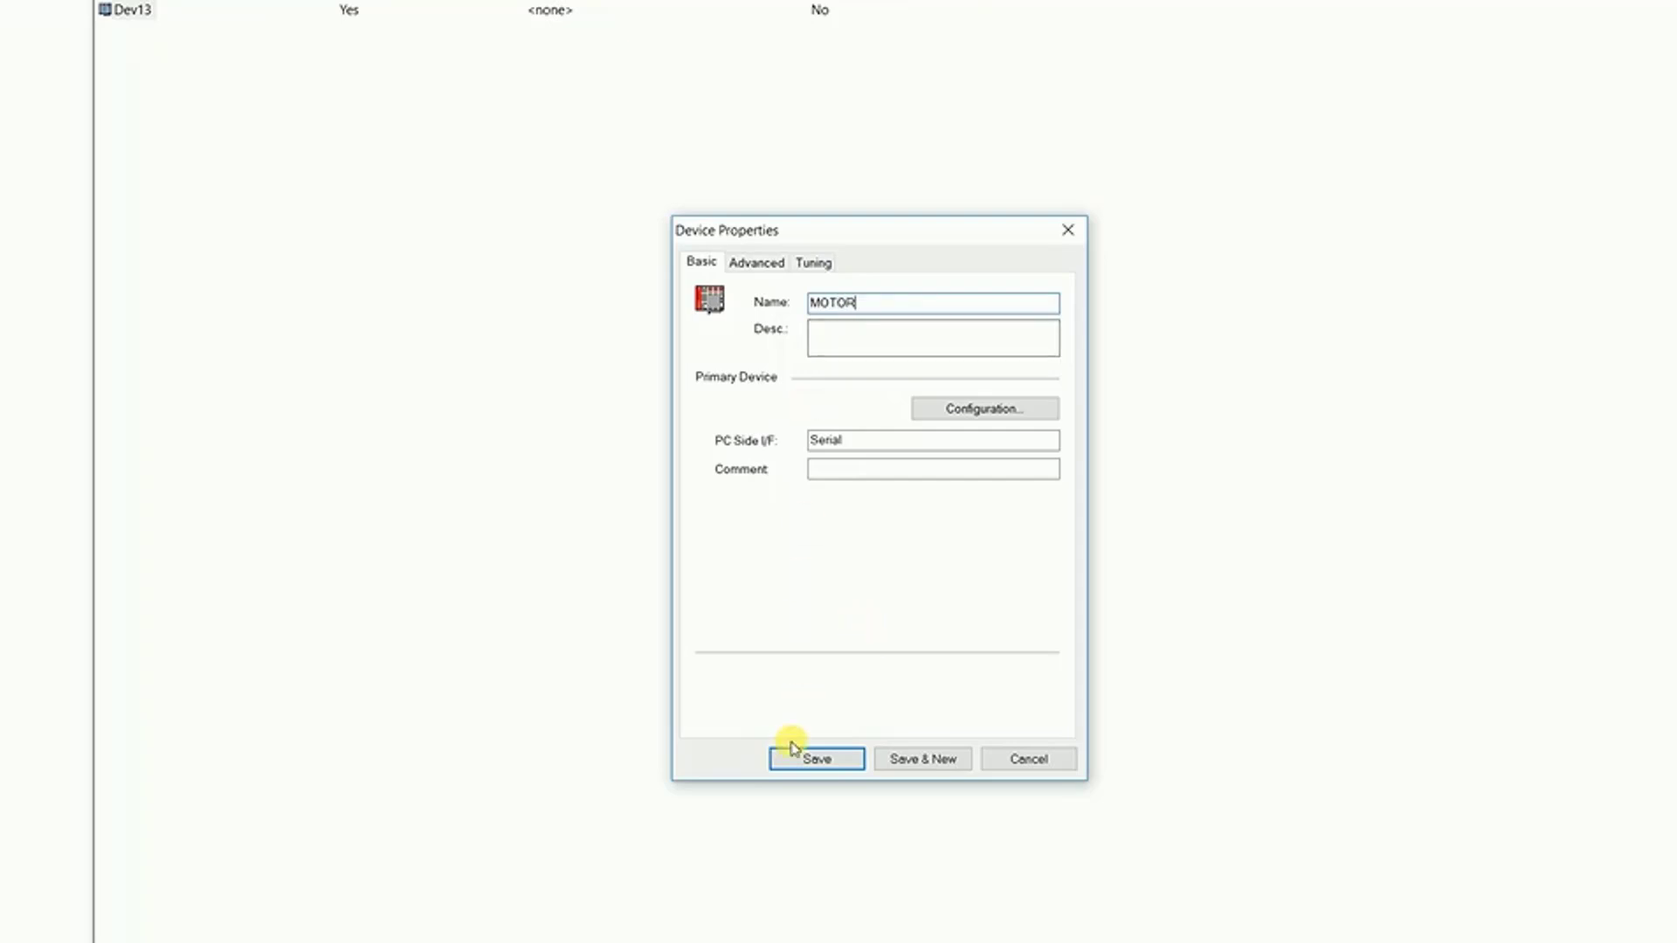
{"action": "left_click", "coordinate": [815, 759]}
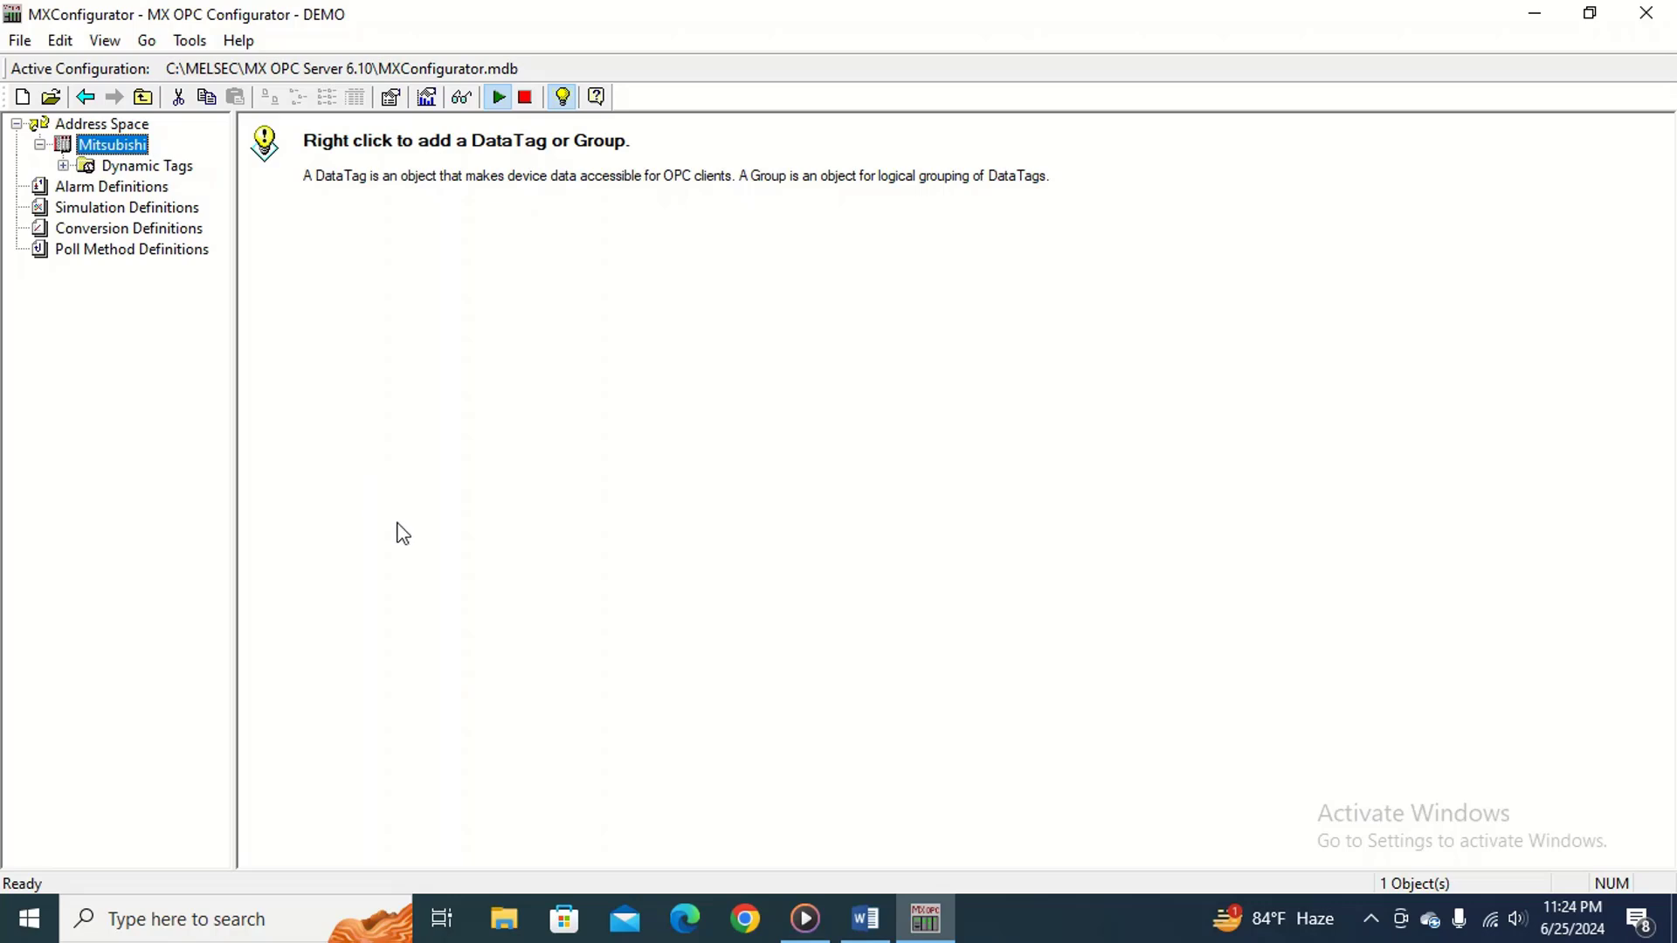
Add a new data tag to the Mitsubishi device and name it Start.
{"action": "right_click", "coordinate": [129, 151]}
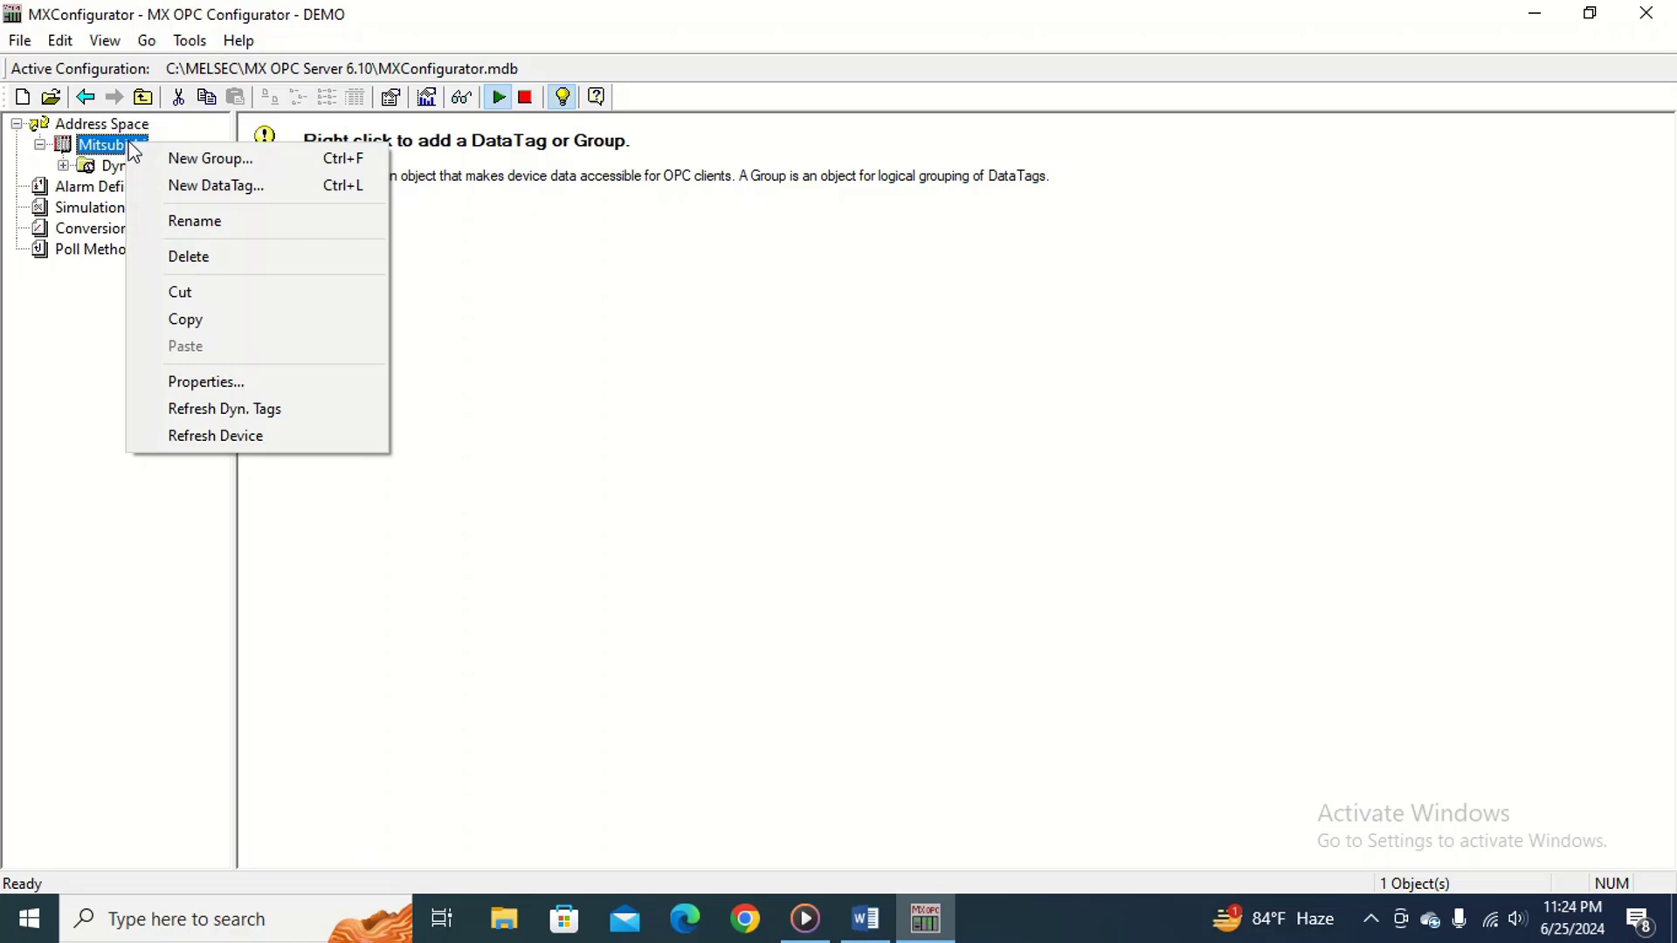
{"action": "left_click", "coordinate": [225, 186]}
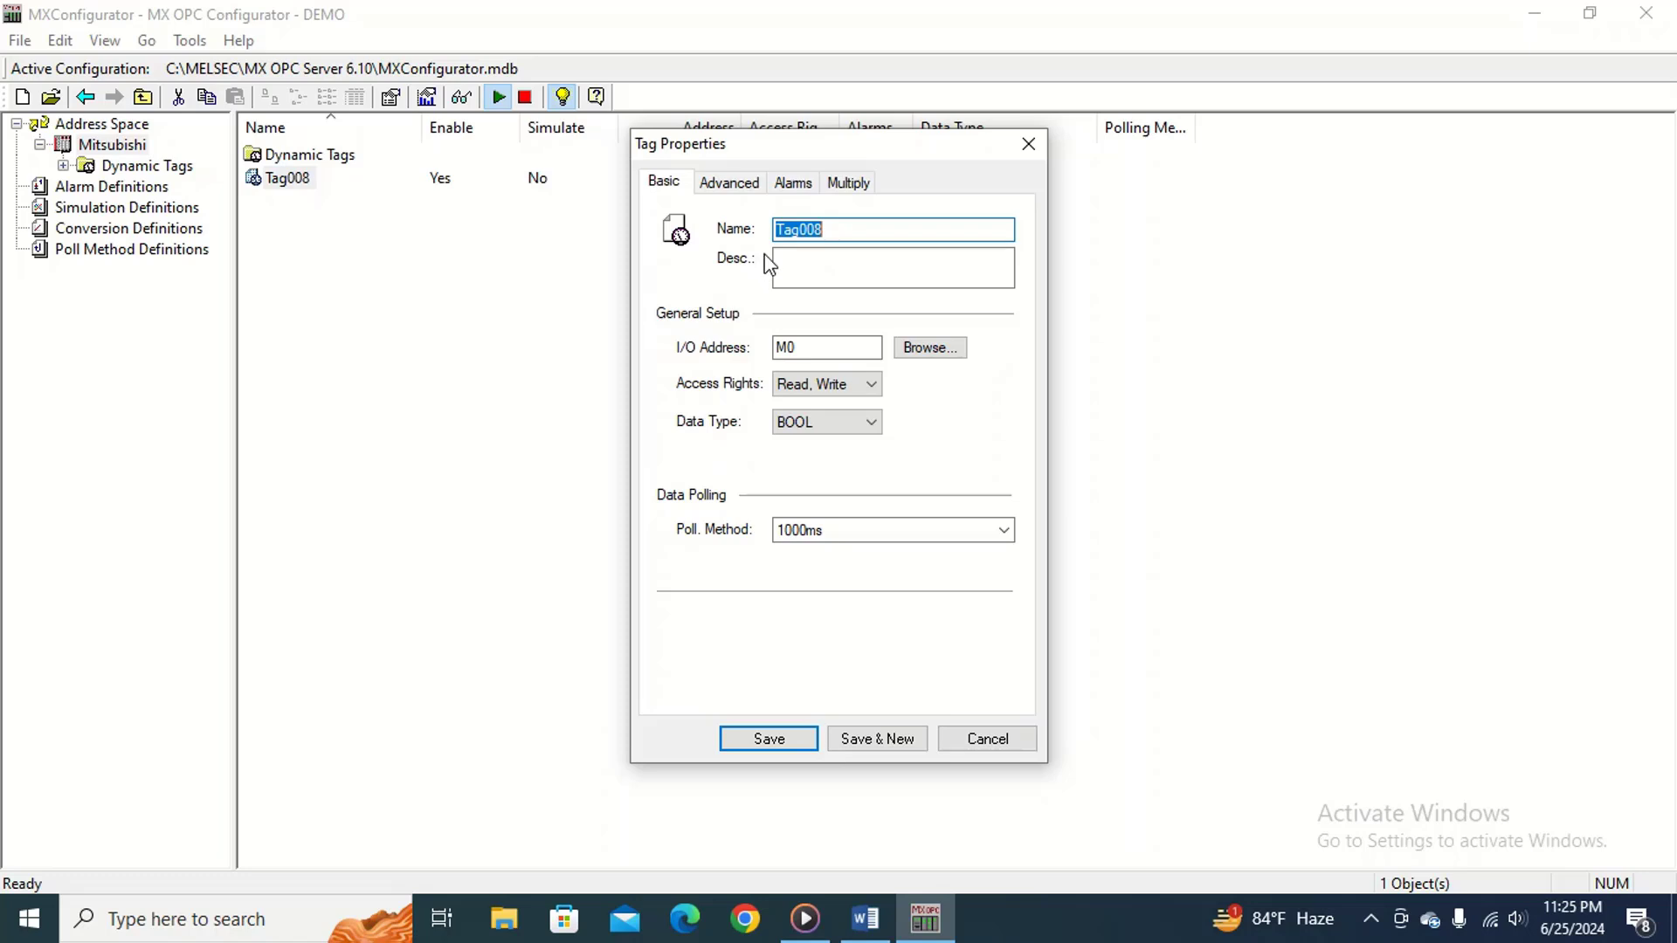
{"action": "left_click", "coordinate": [841, 230]}
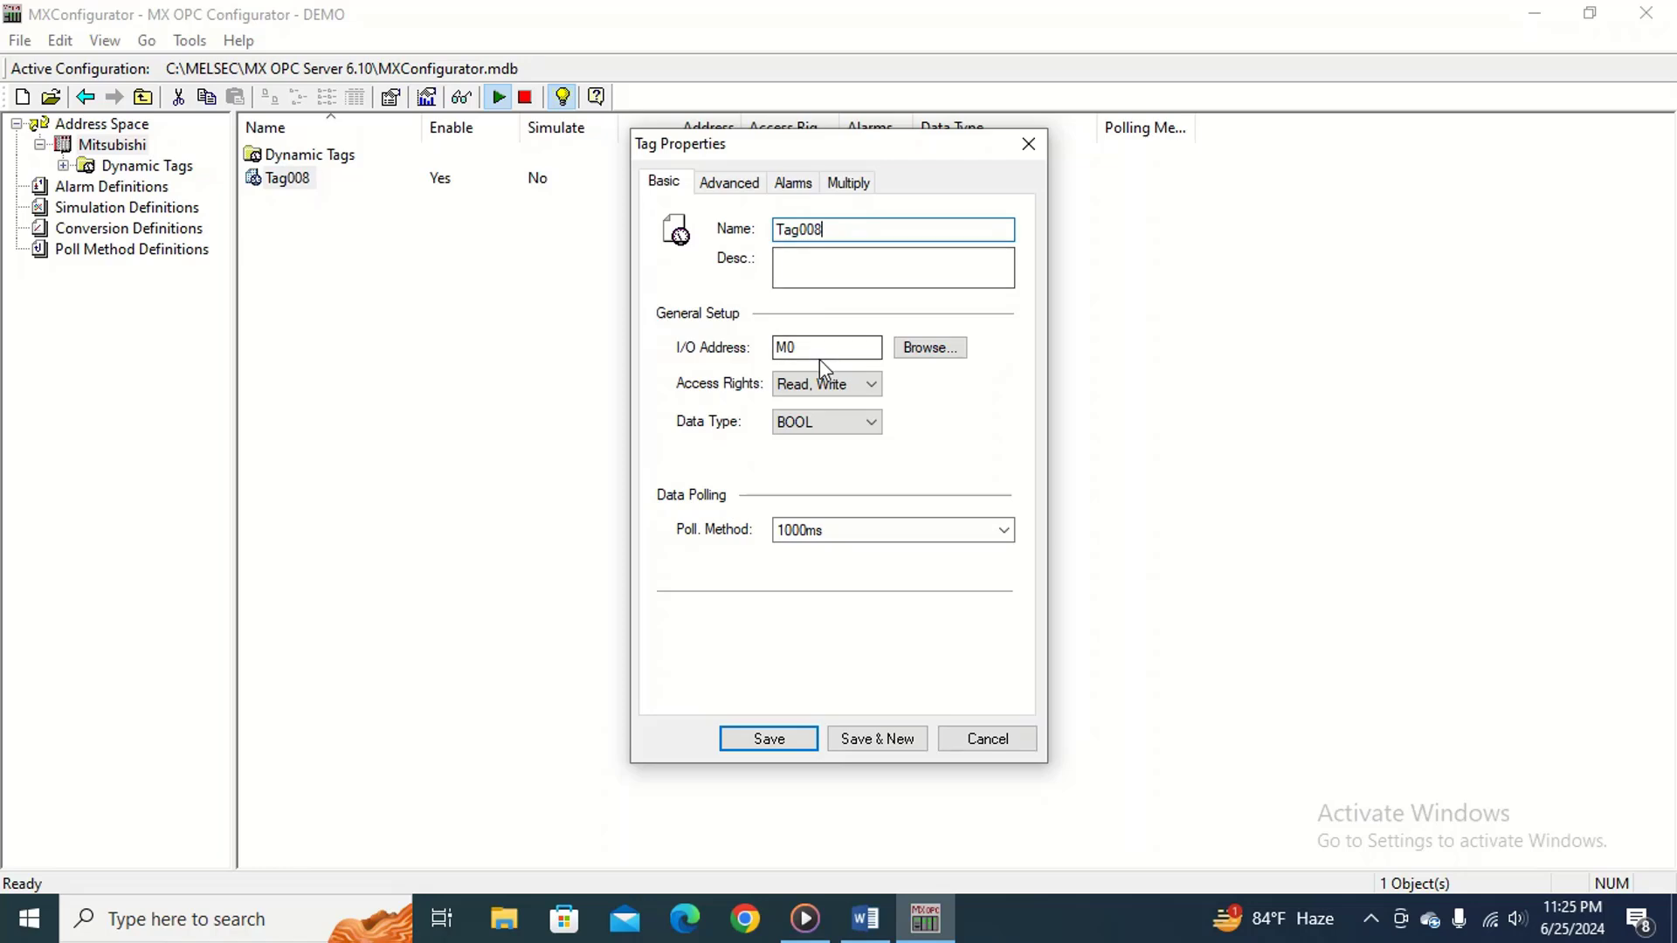
{"action": "key", "text": "BackSpace"}
{"action": "key", "text": "BackSpace"}
{"action": "key", "text": "BackSpace"}
{"action": "key", "text": "BackSpace"}
{"action": "key", "text": "BackSpace"}
{"action": "key", "text": "BackSpace"}
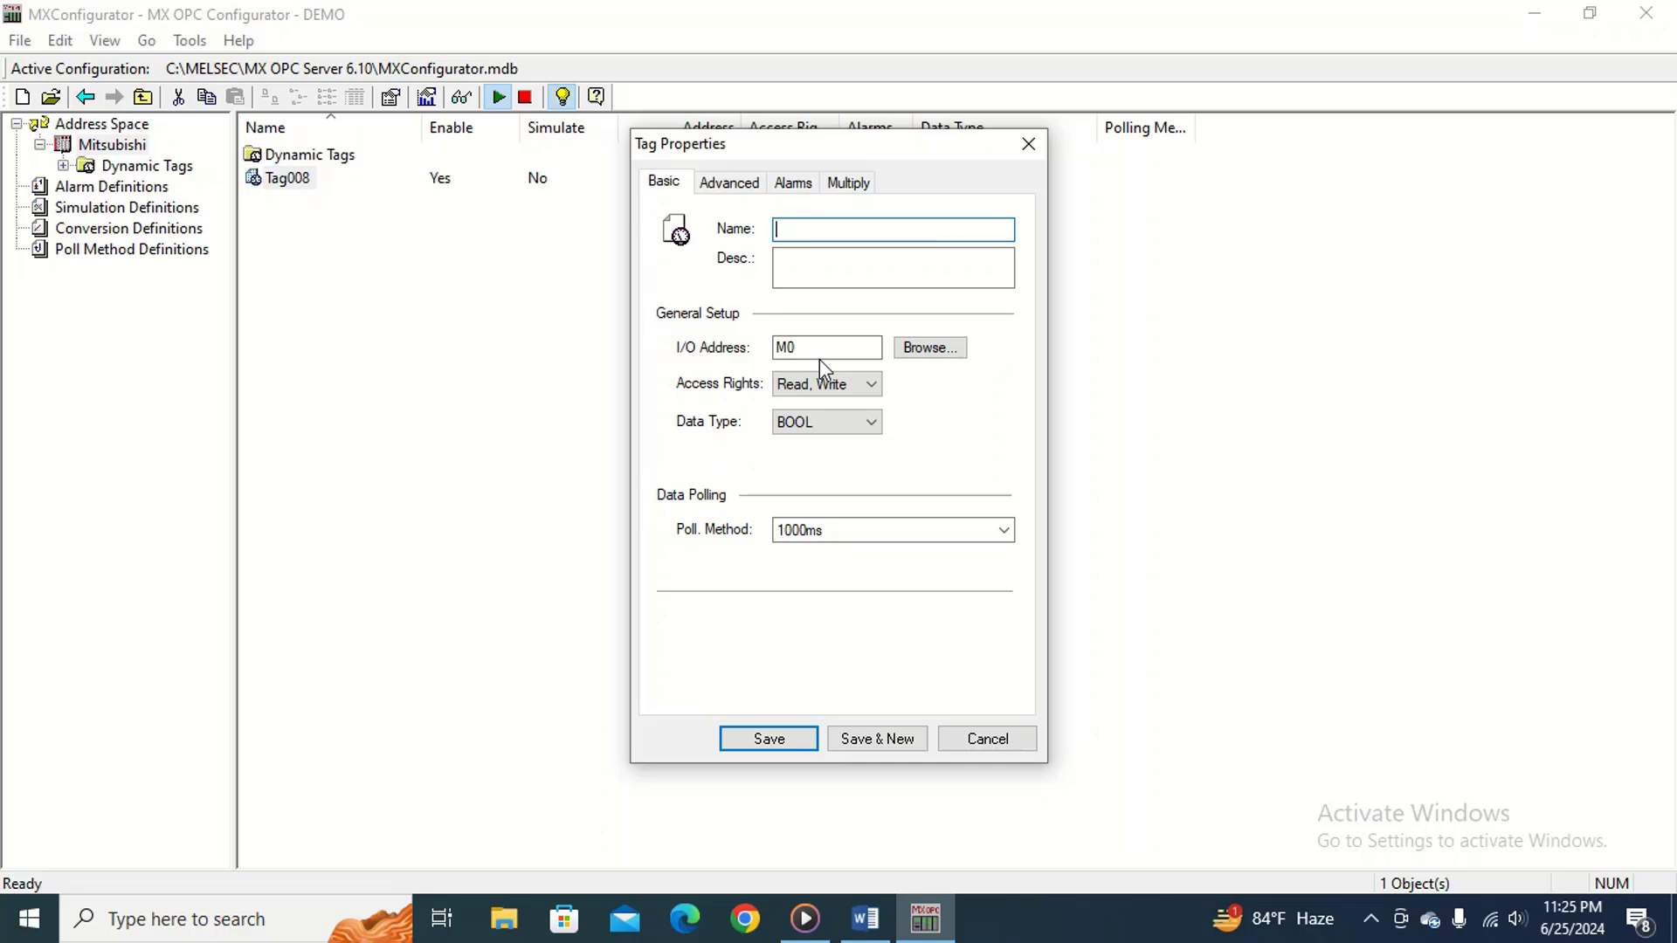
{"action": "type", "text": "Start"}
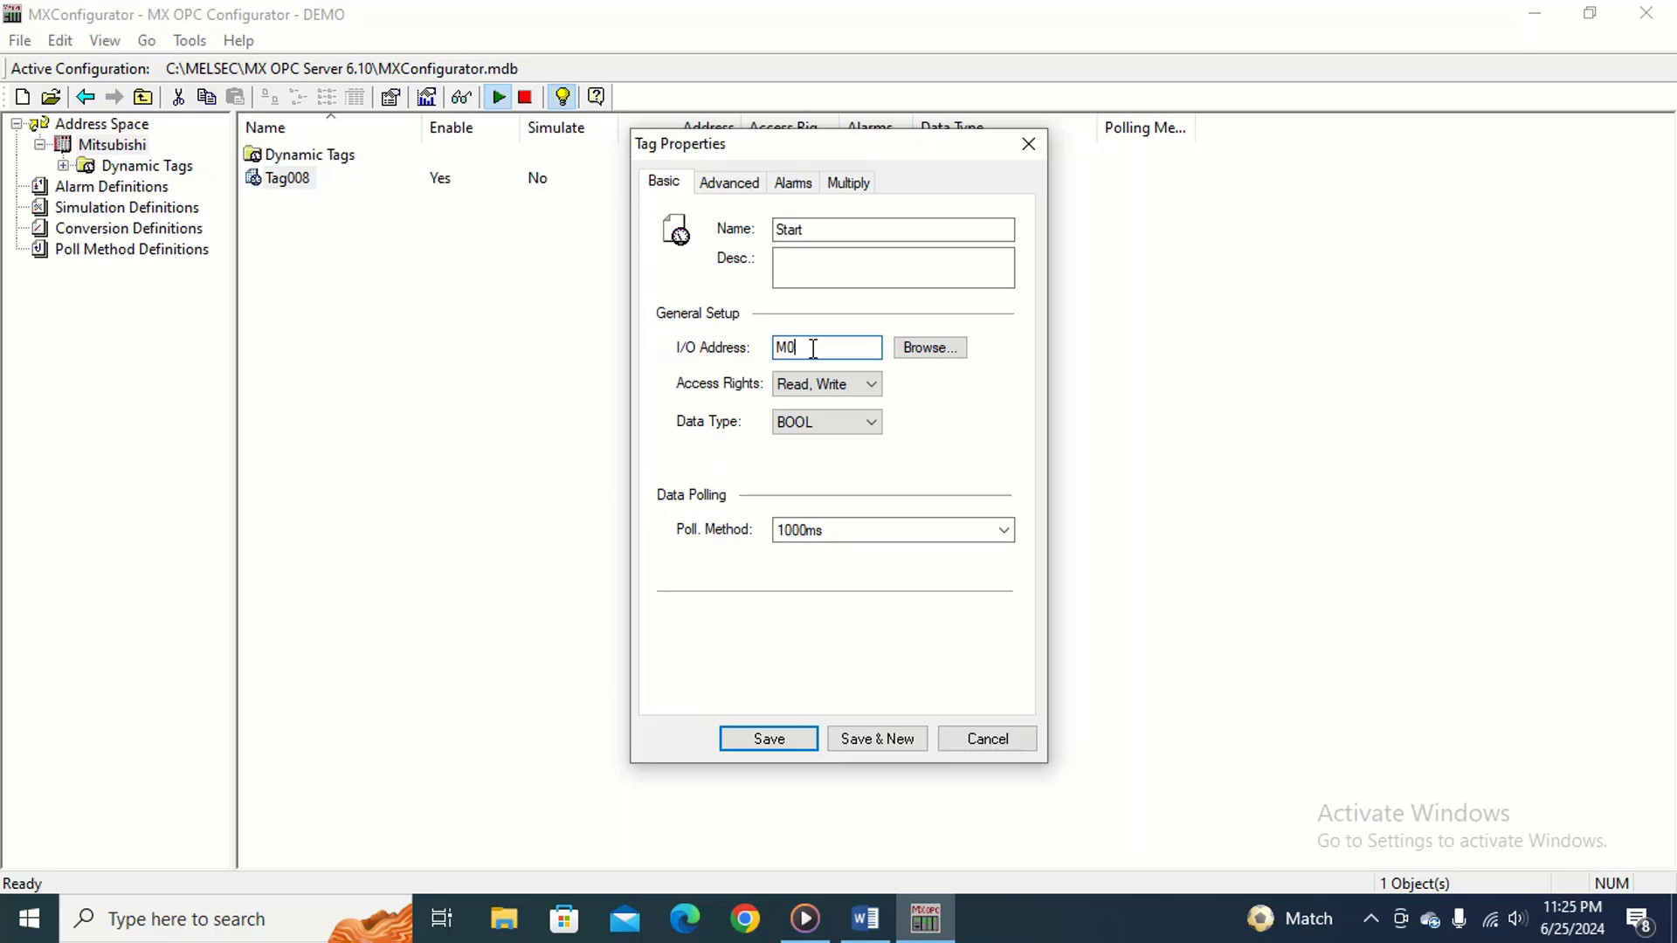
Set the Start tag's I/O address to X0 and save the tag.
{"action": "key", "text": "BackSpace"}
{"action": "key", "text": "BackSpace"}
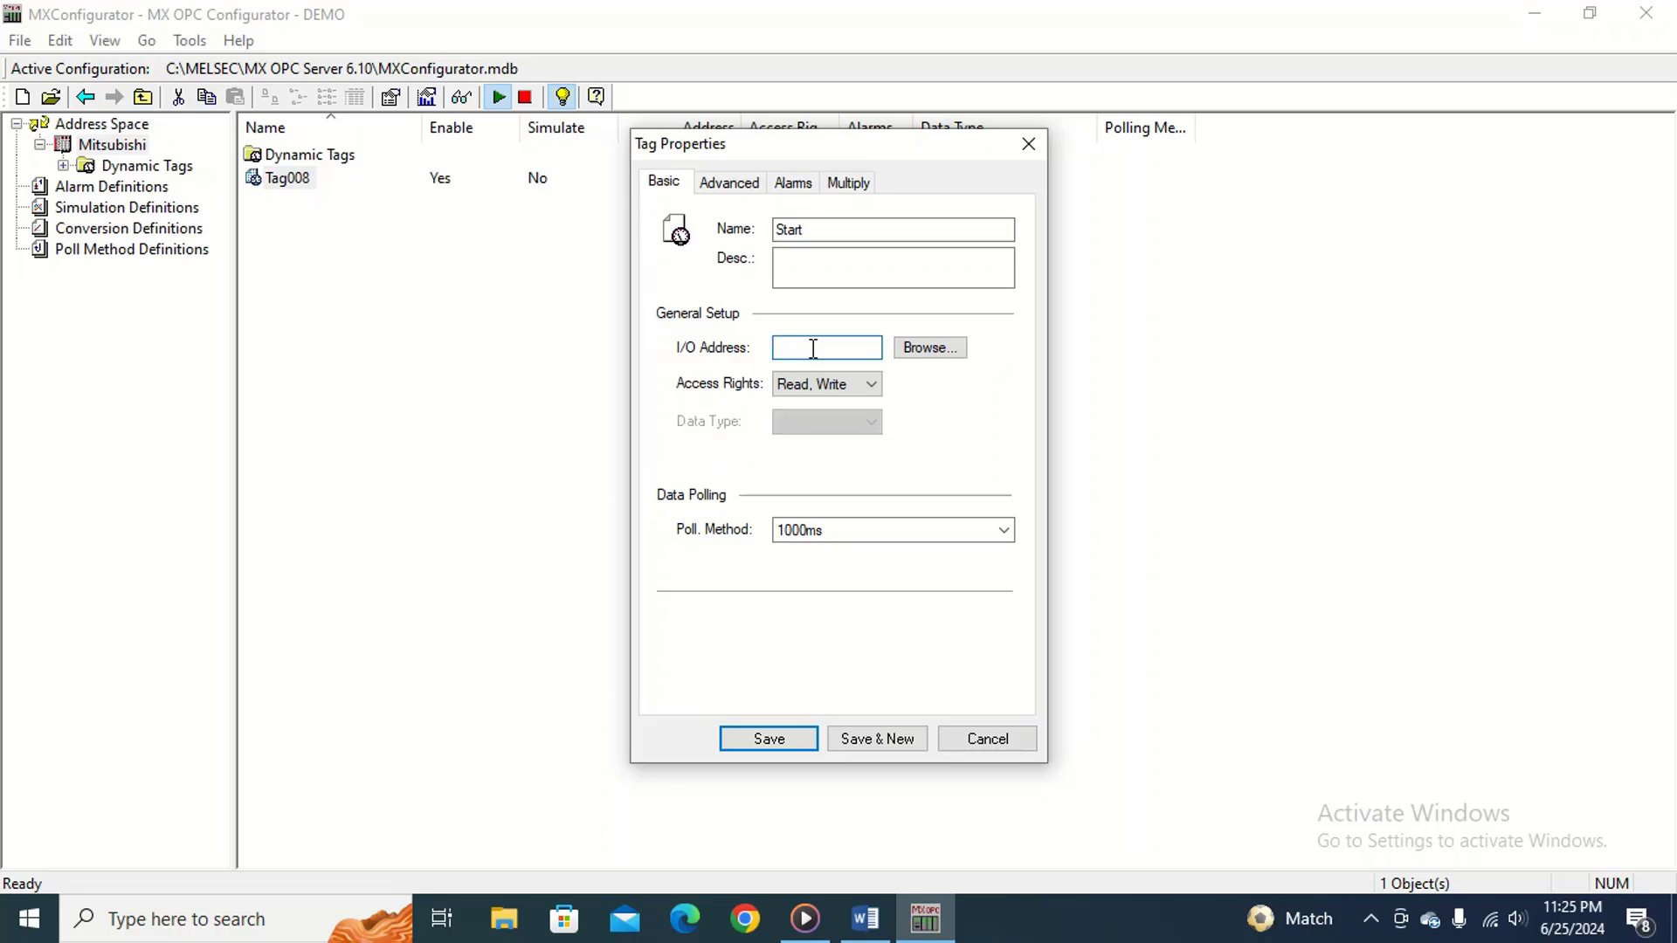
{"action": "type", "text": "X0"}
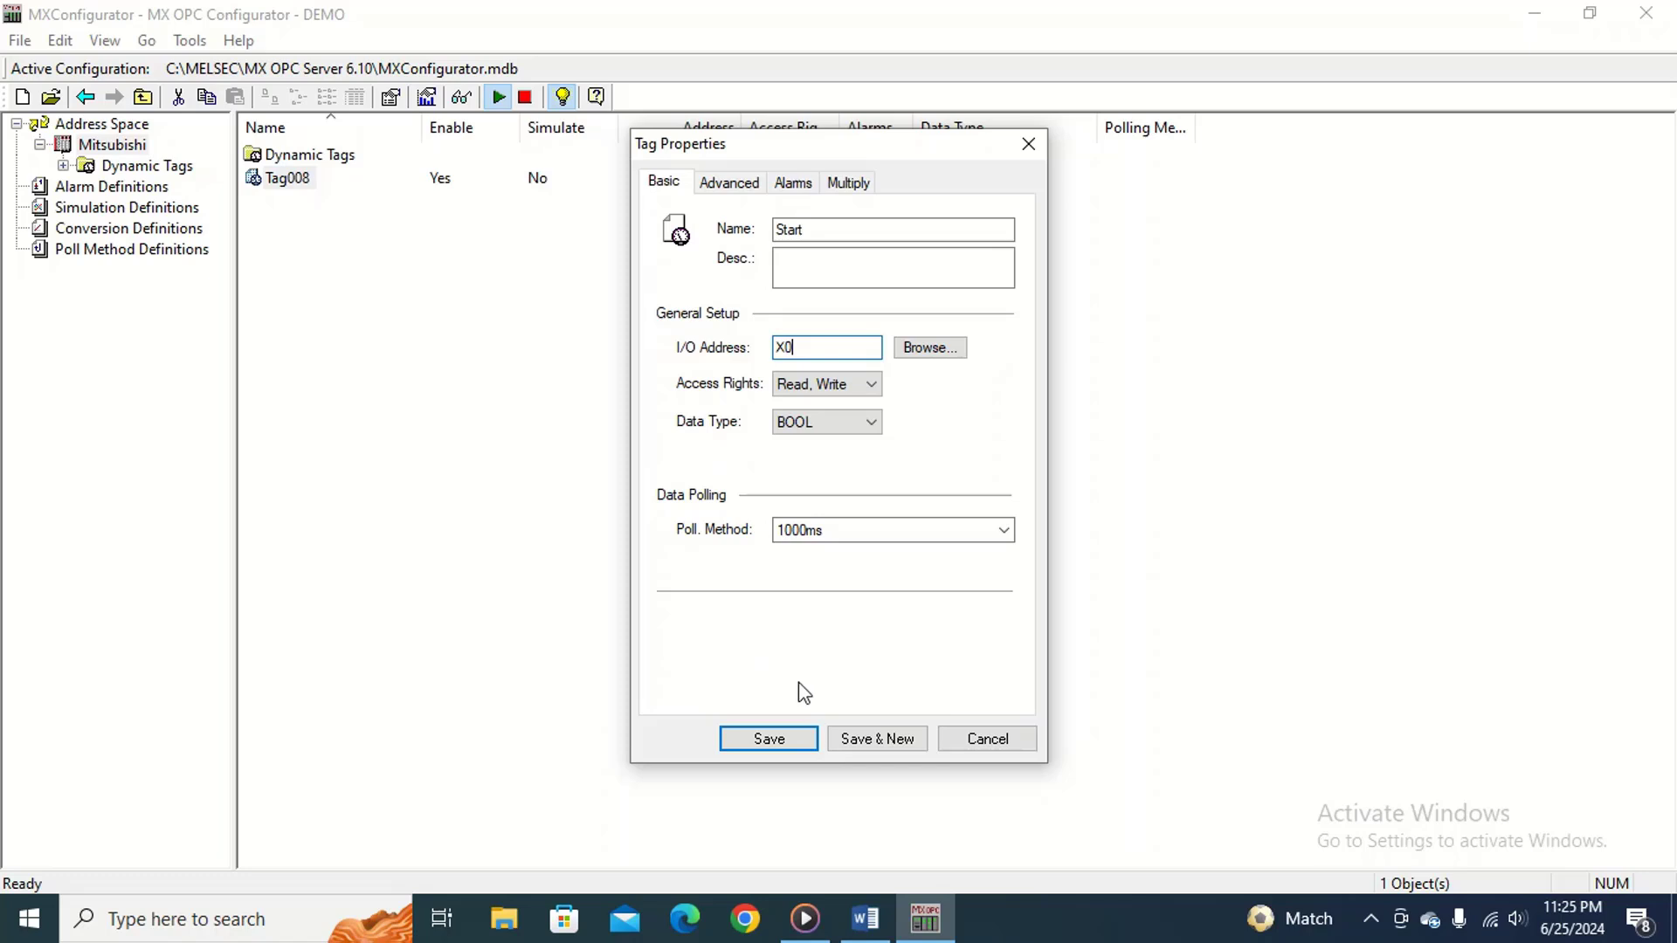
{"action": "left_click", "coordinate": [768, 740]}
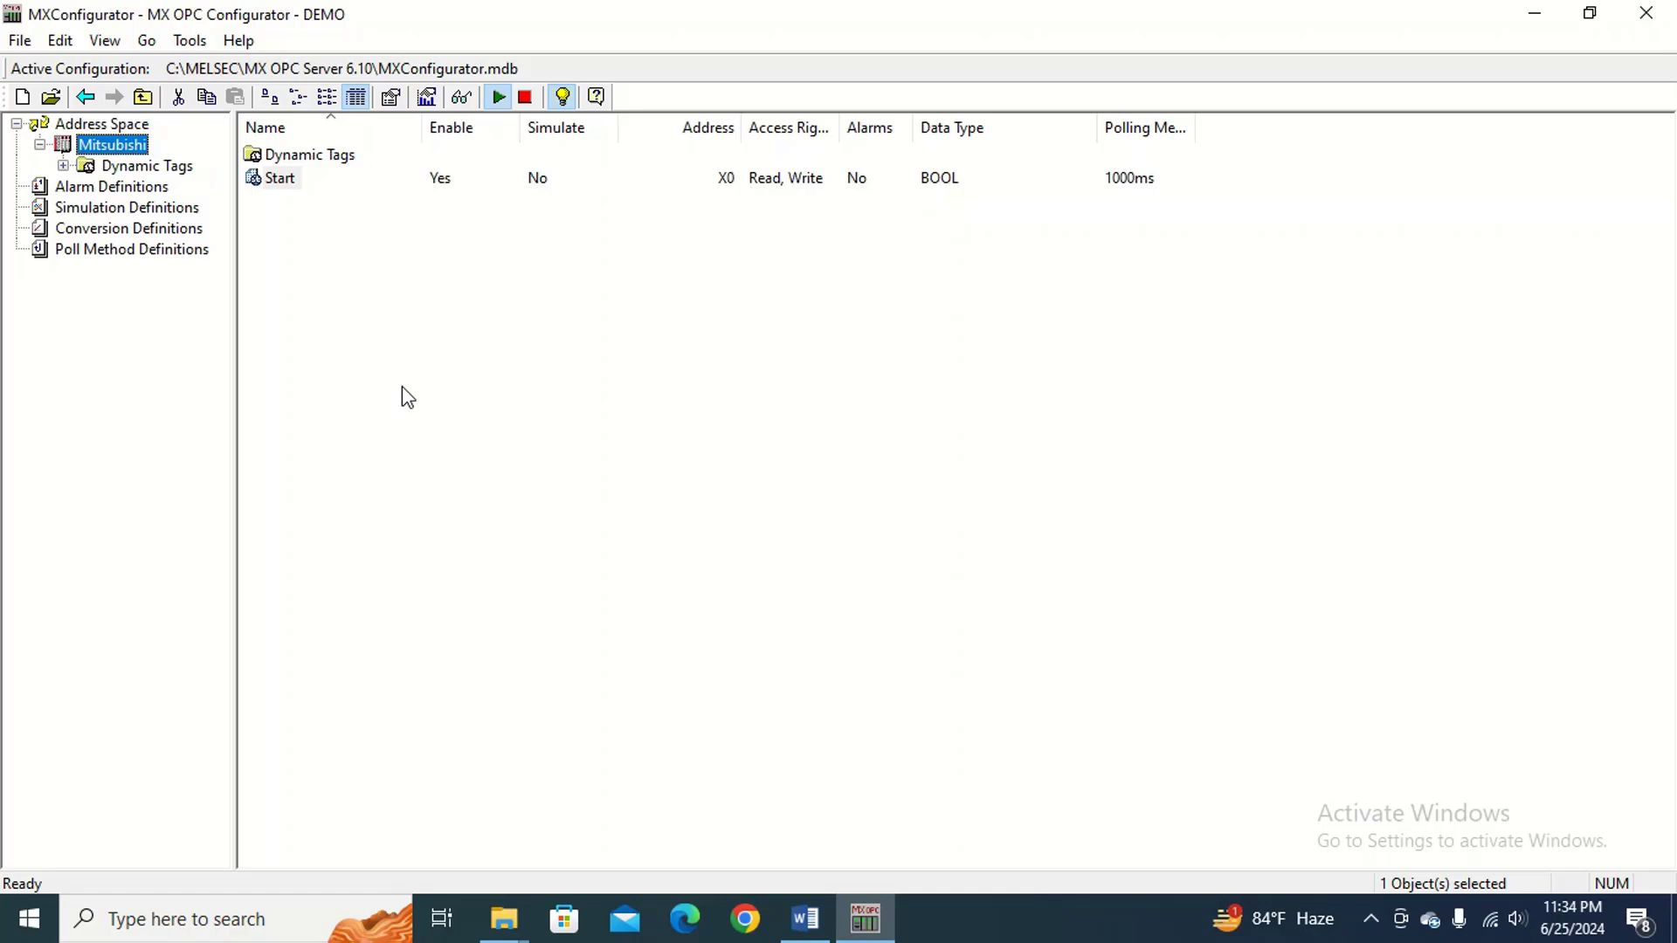
Add another data tag to the Mitsubishi device and name it Stop.
{"action": "right_click", "coordinate": [123, 140]}
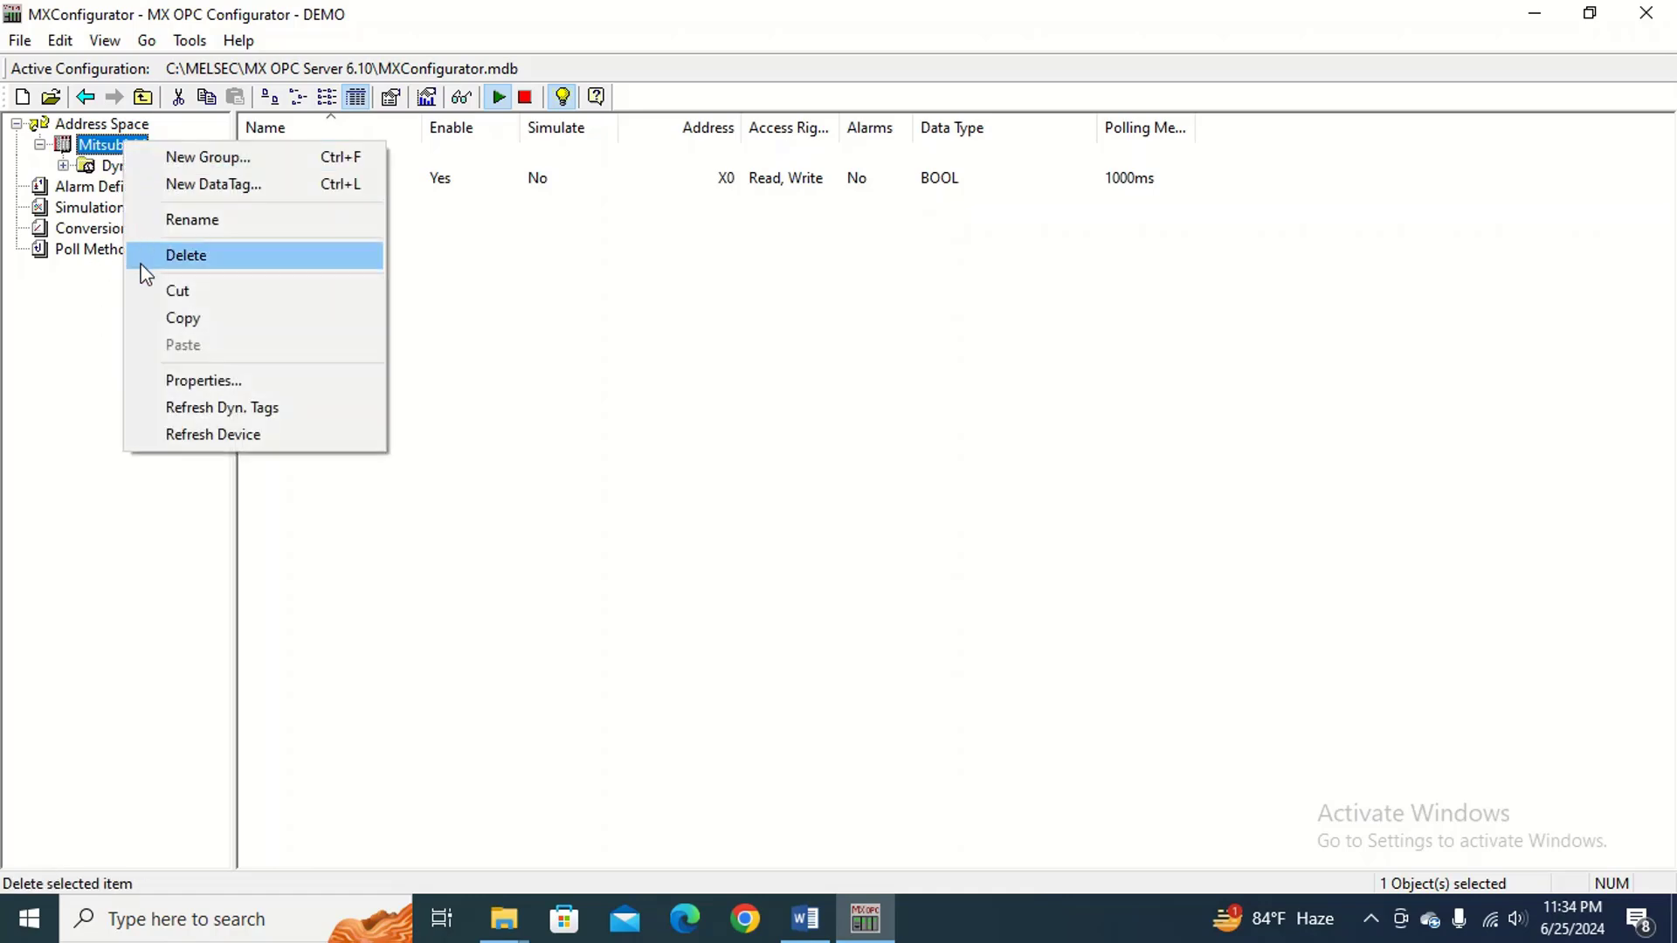
{"action": "left_click", "coordinate": [224, 182]}
{"action": "left_click", "coordinate": [841, 227]}
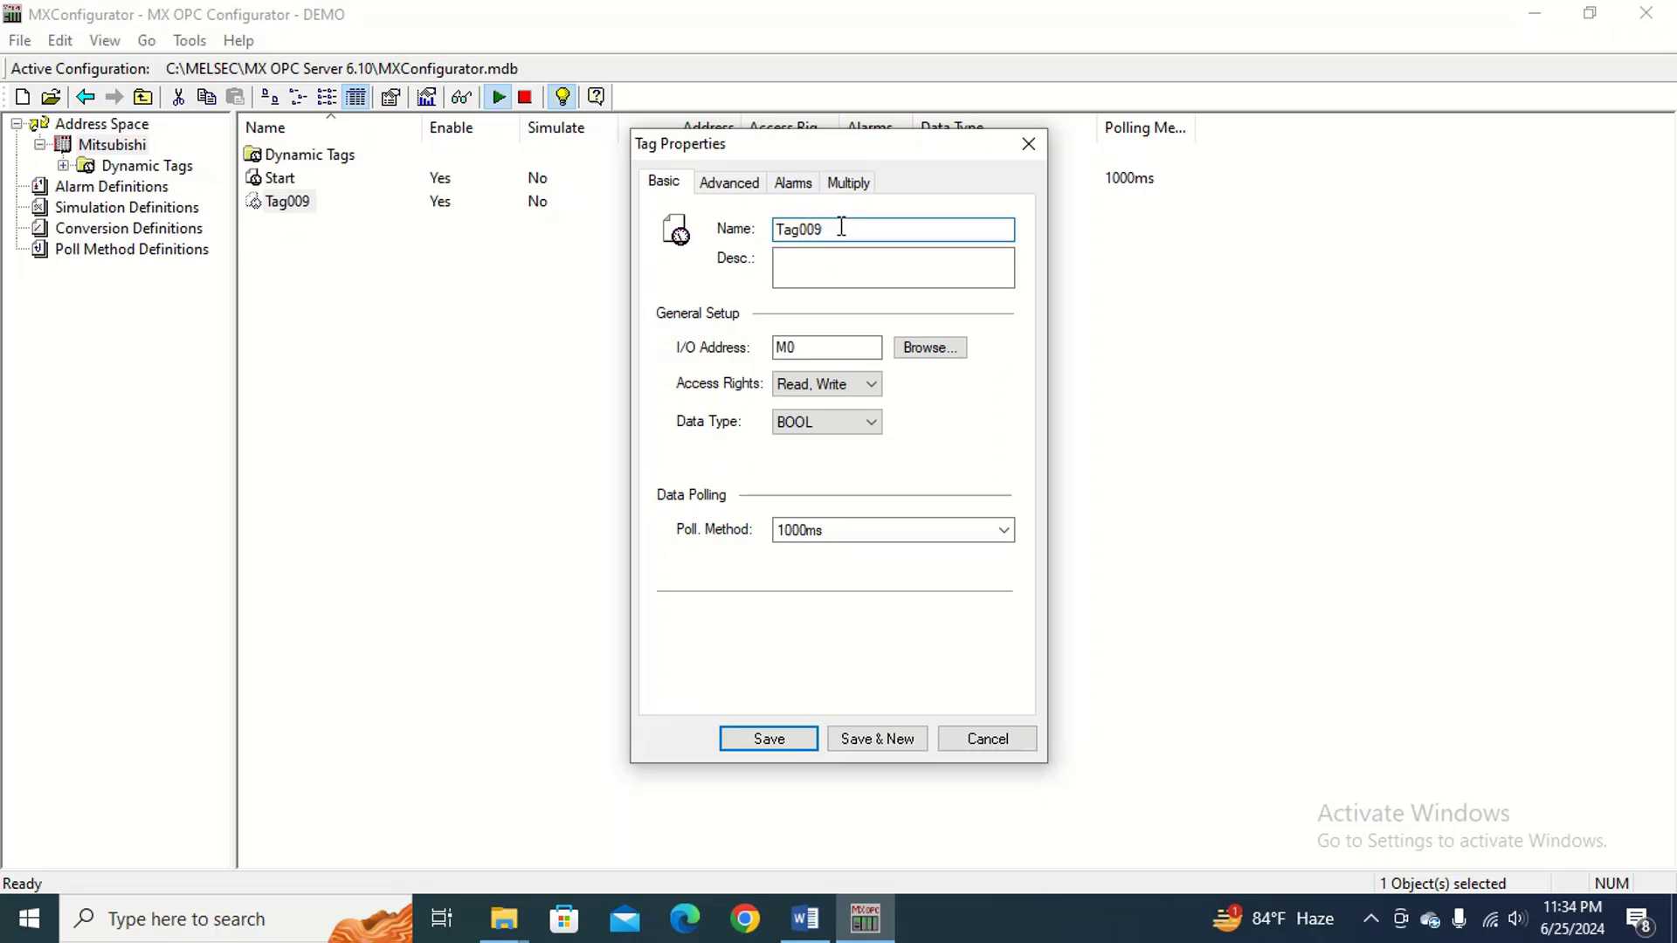
{"action": "key", "text": "BackSpace"}
{"action": "key", "text": "BackSpace"}
{"action": "key", "text": "BackSpace"}
{"action": "key", "text": "BackSpace"}
{"action": "key", "text": "BackSpace"}
{"action": "key", "text": "BackSpace"}
{"action": "type", "text": "Stop"}
Set the Stop tag's I/O address to X1 and save the tag.
{"action": "left_click", "coordinate": [825, 350]}
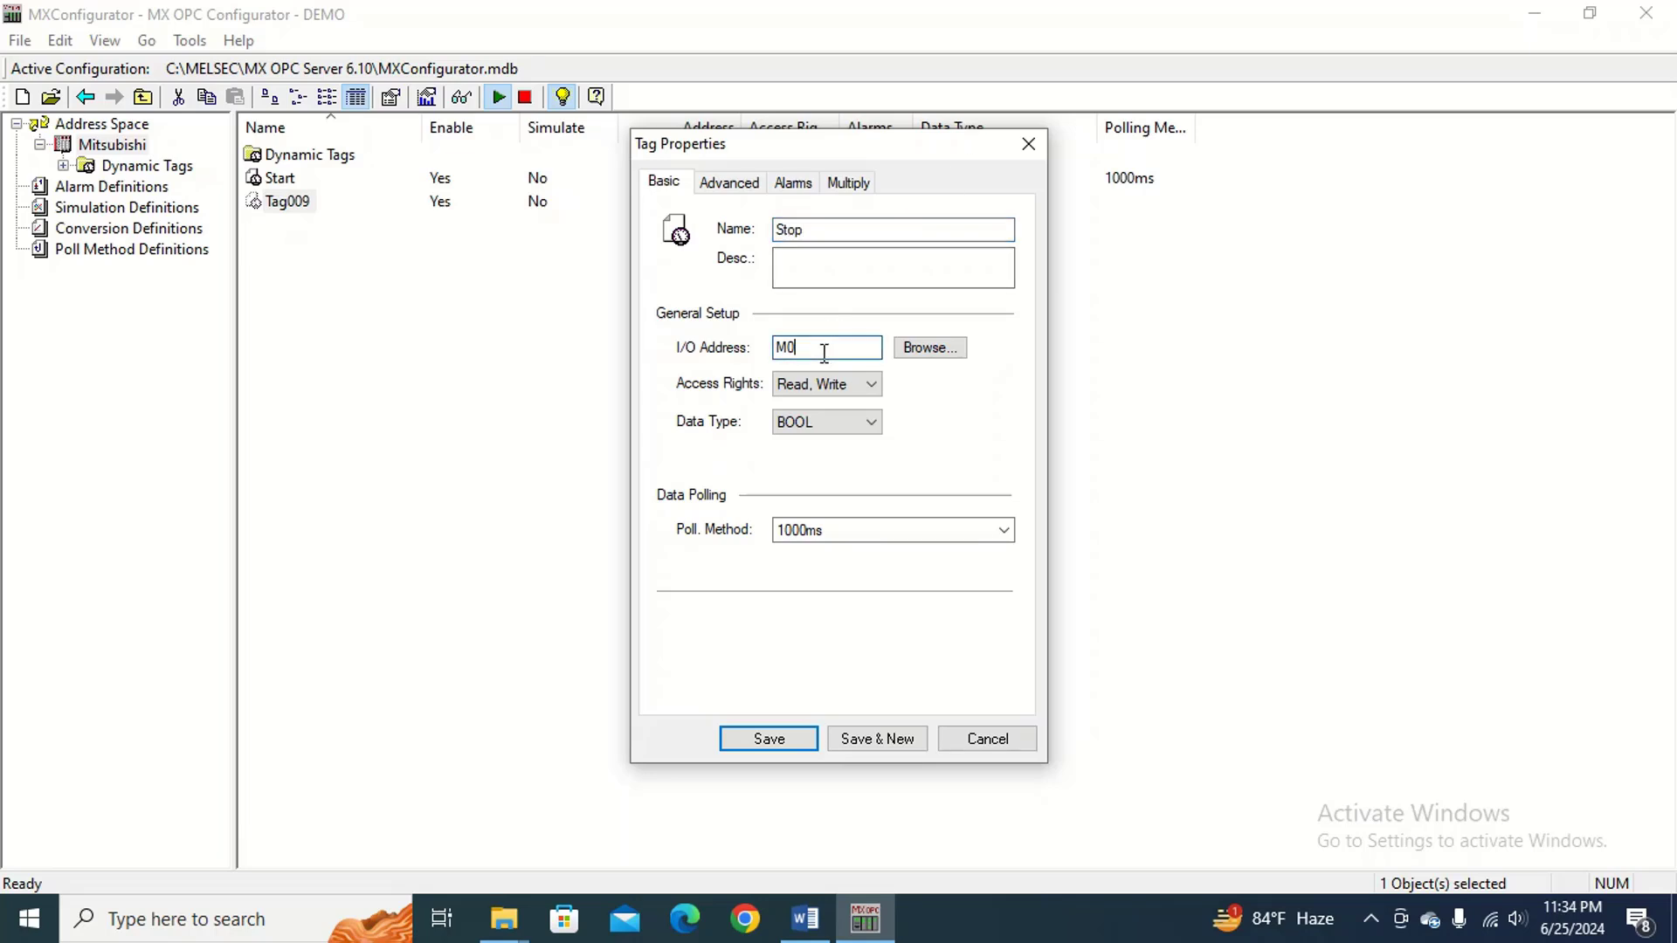
{"action": "key", "text": "BackSpace"}
{"action": "key", "text": "BackSpace"}
{"action": "type", "text": "X"}
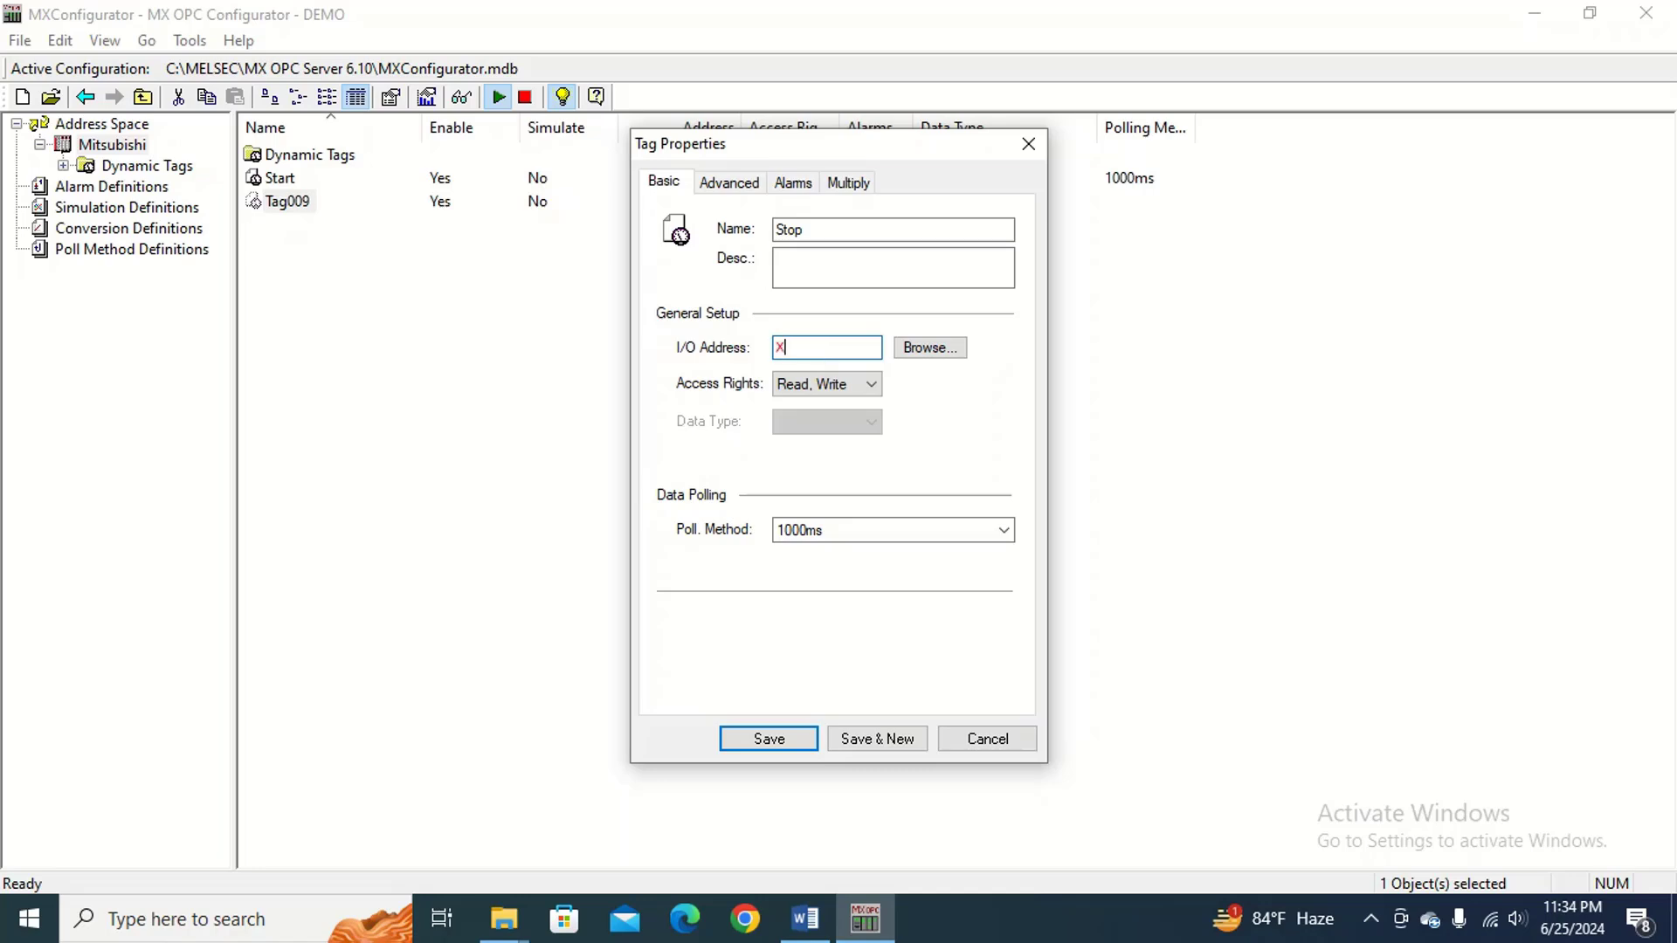
{"action": "type", "text": "1"}
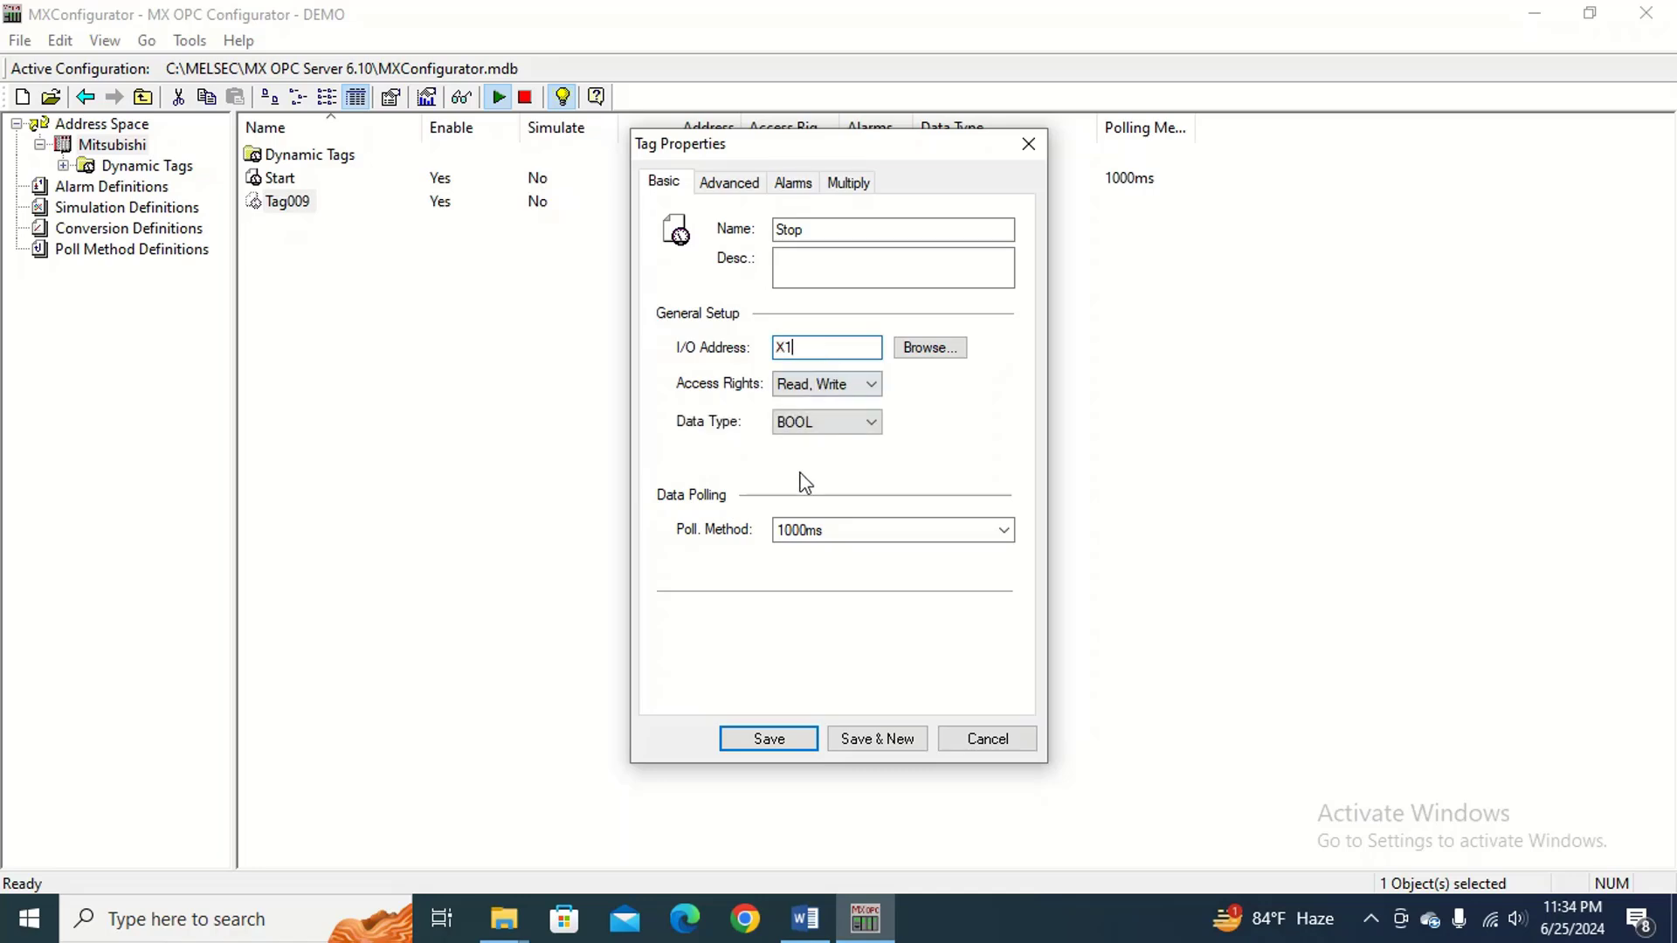
{"action": "left_click", "coordinate": [768, 739]}
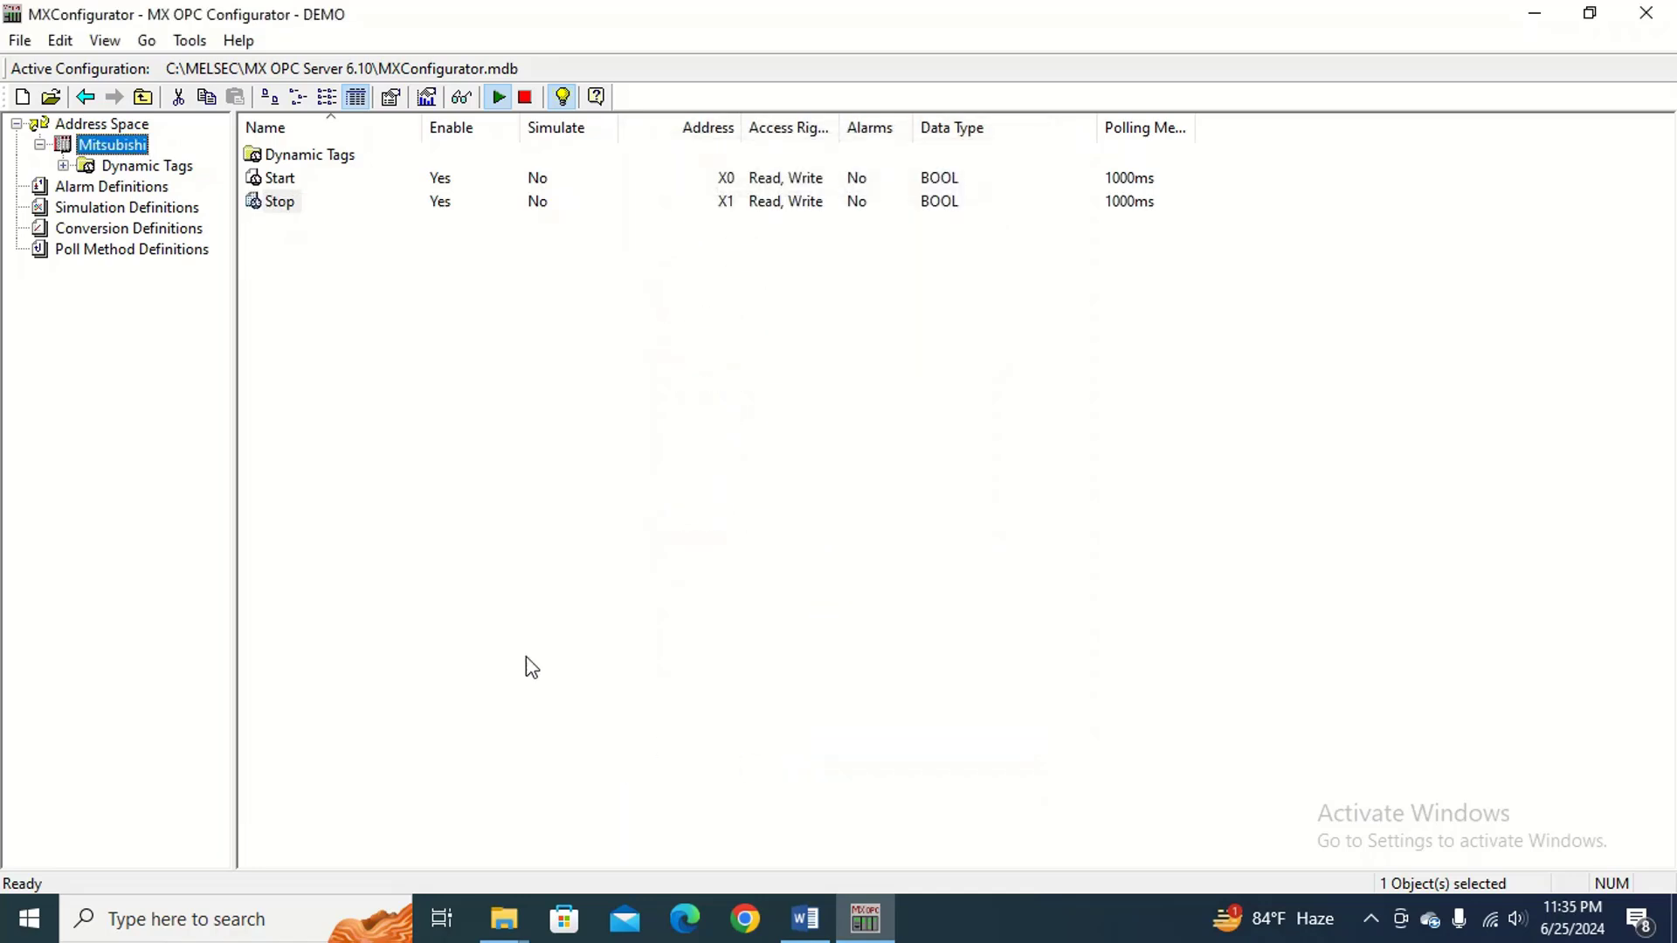
Add a data tag named System to the Mitsubishi device and save it with the I/O address M0.
{"action": "right_click", "coordinate": [113, 146]}
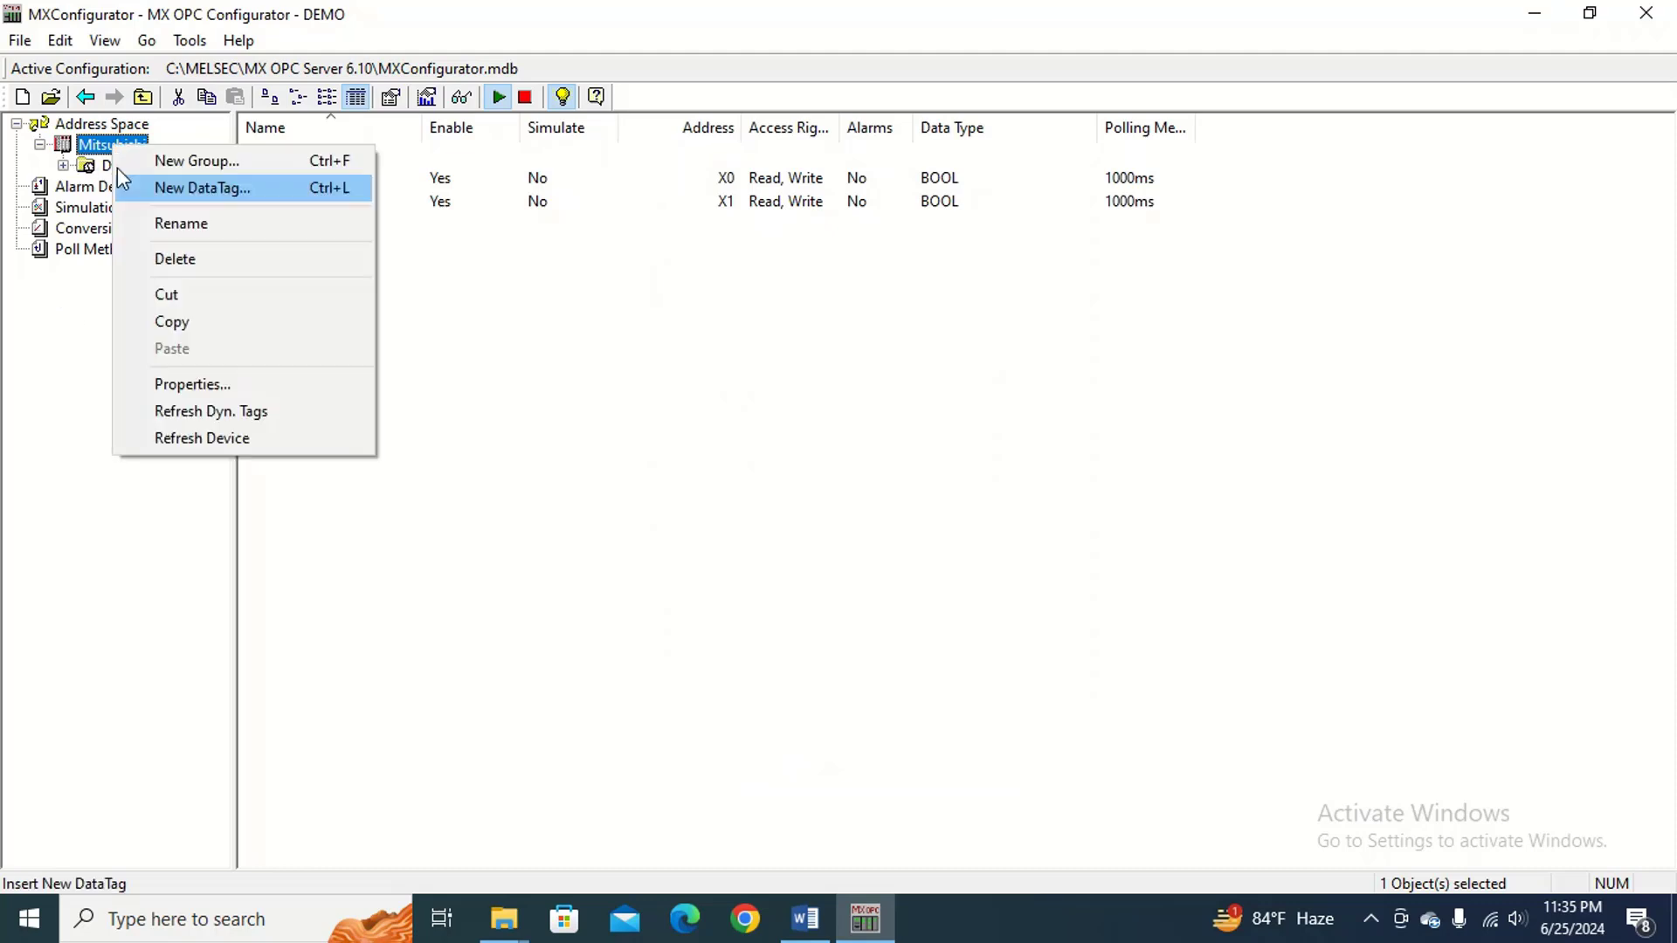
{"action": "left_click", "coordinate": [218, 187]}
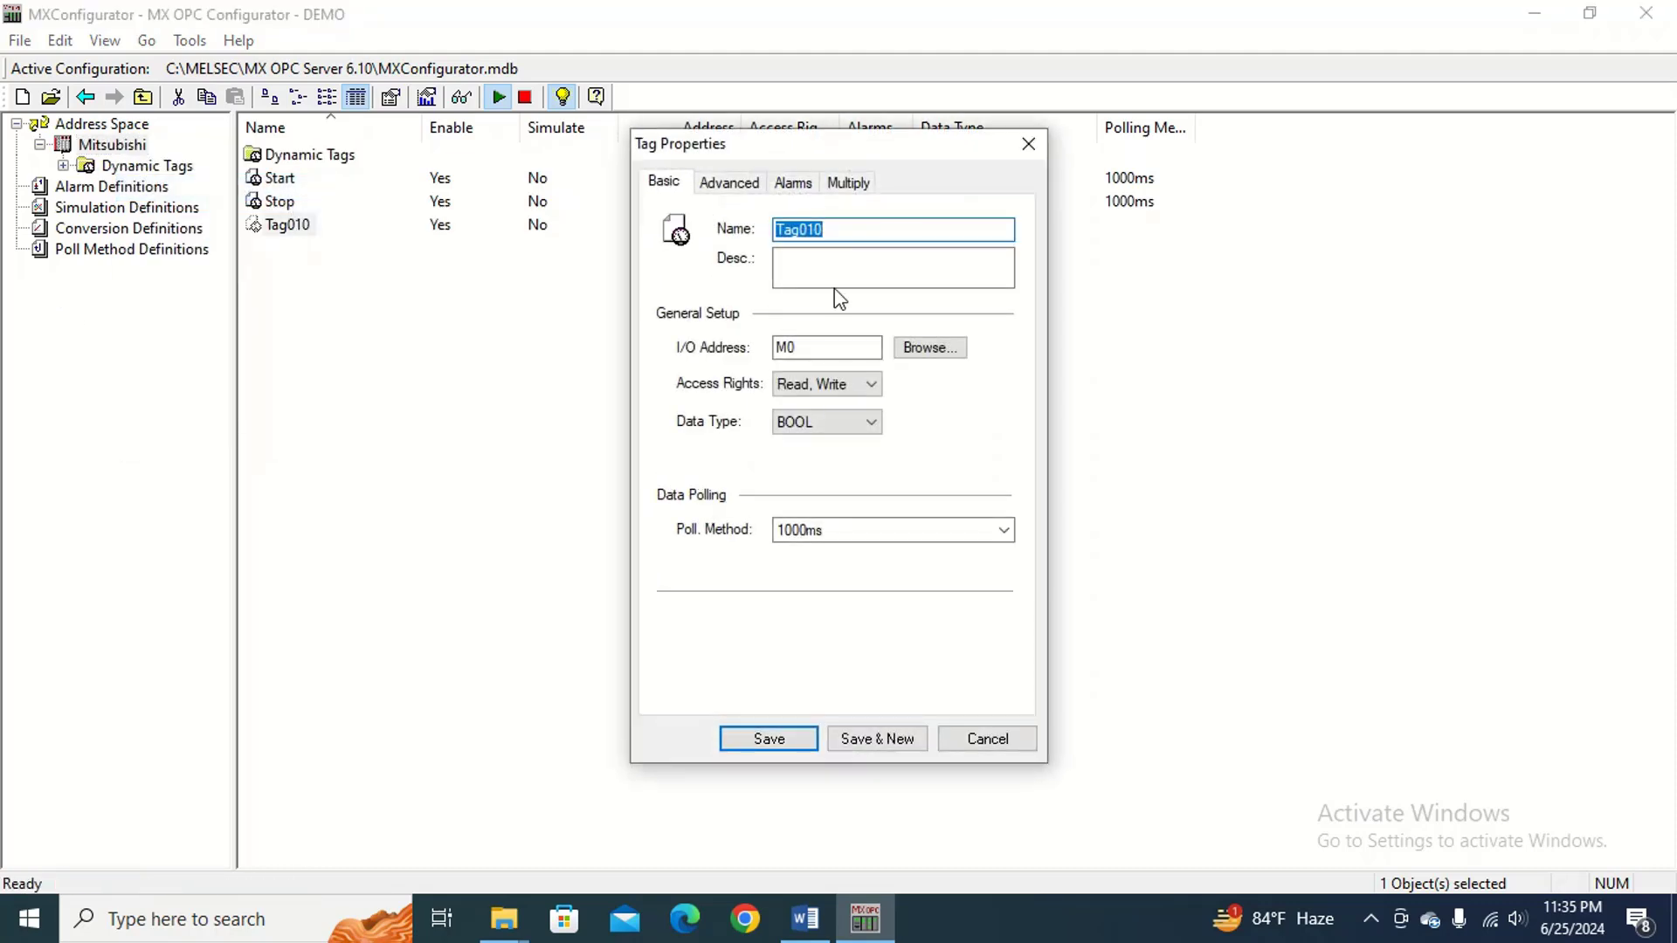
{"action": "left_click", "coordinate": [853, 233]}
{"action": "key", "text": "BackSpace"}
{"action": "key", "text": "BackSpace"}
{"action": "key", "text": "BackSpace"}
{"action": "key", "text": "BackSpace"}
{"action": "key", "text": "BackSpace"}
{"action": "key", "text": "BackSpace"}
{"action": "type", "text": "System"}
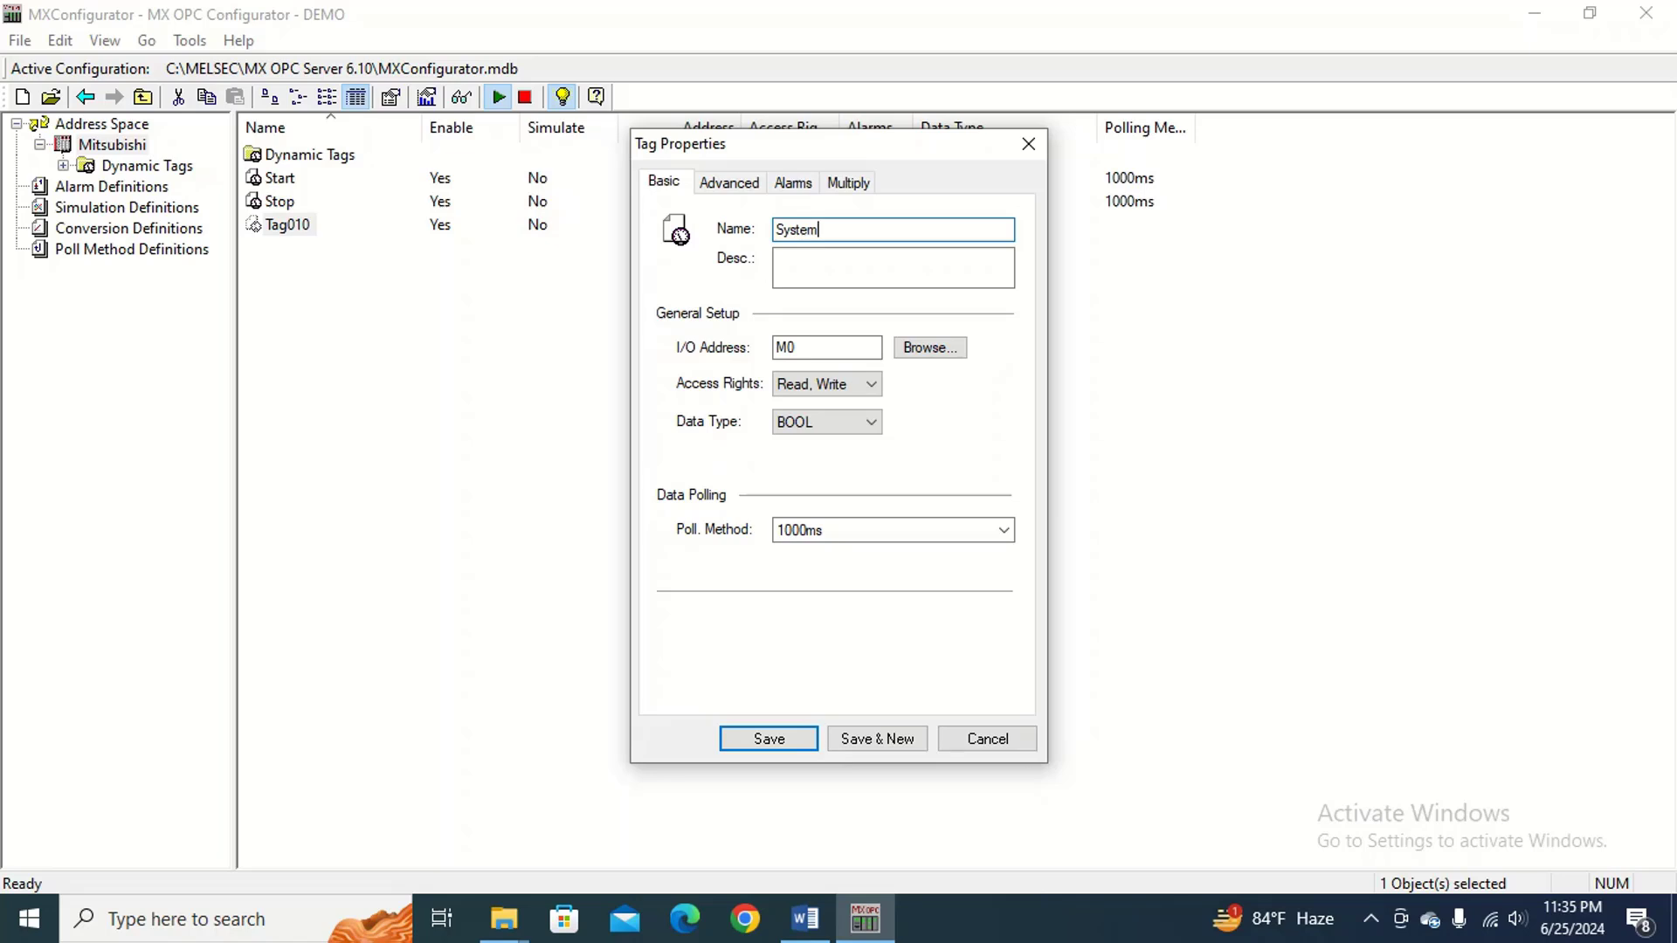
{"action": "left_click", "coordinate": [812, 347]}
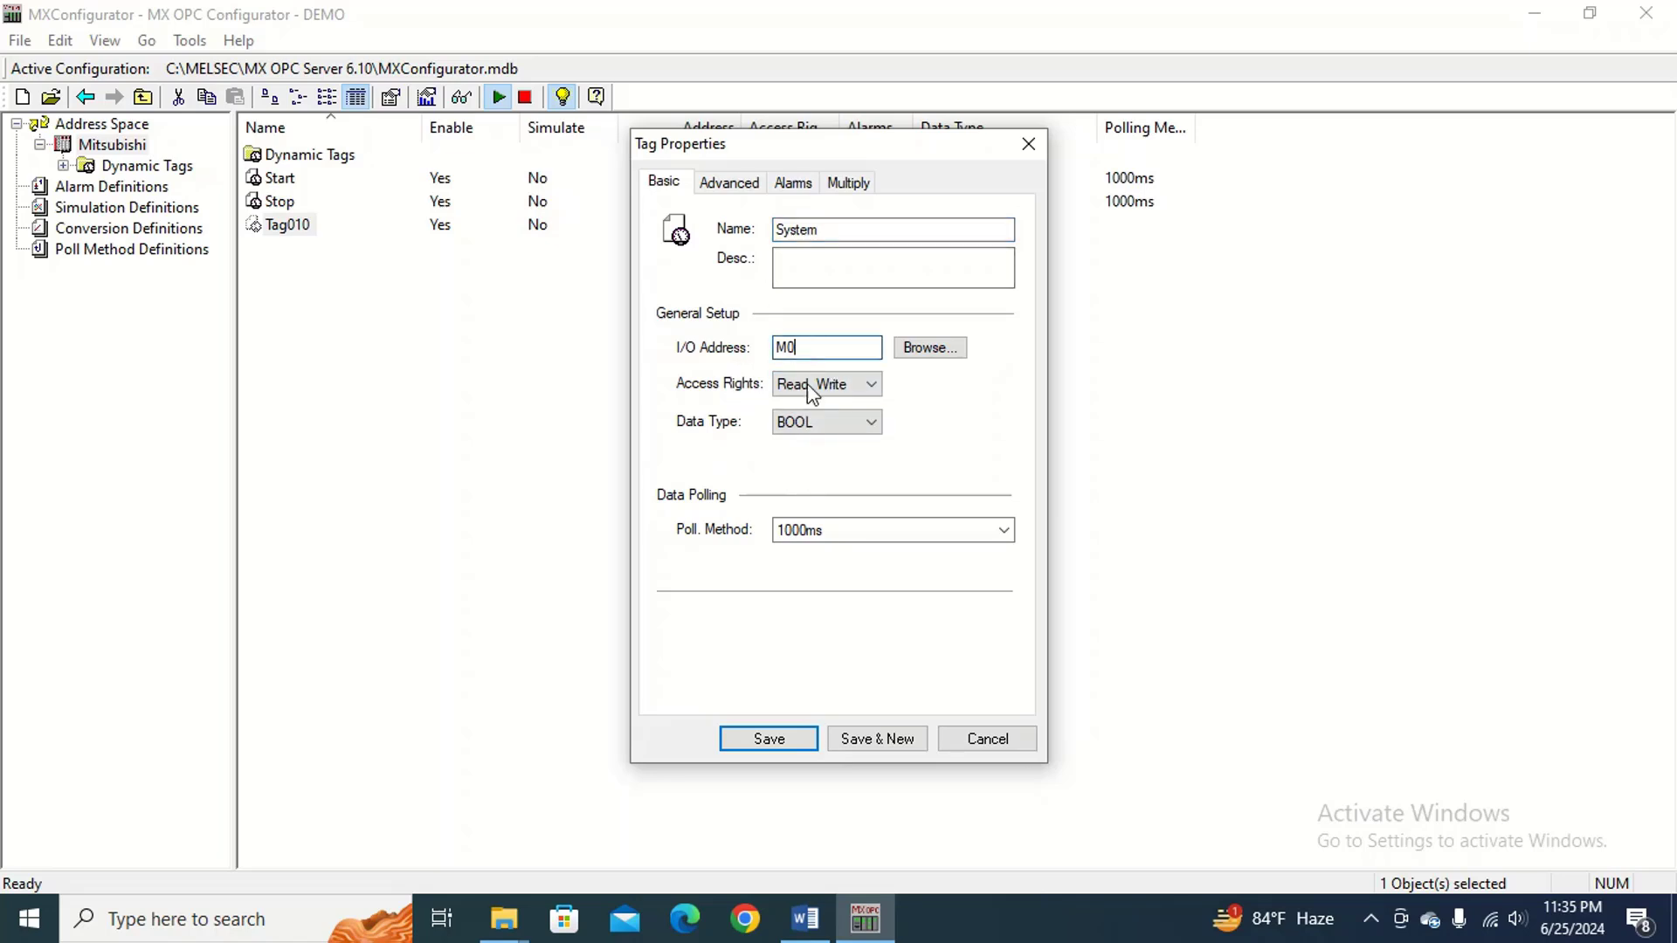
{"action": "left_click", "coordinate": [769, 740]}
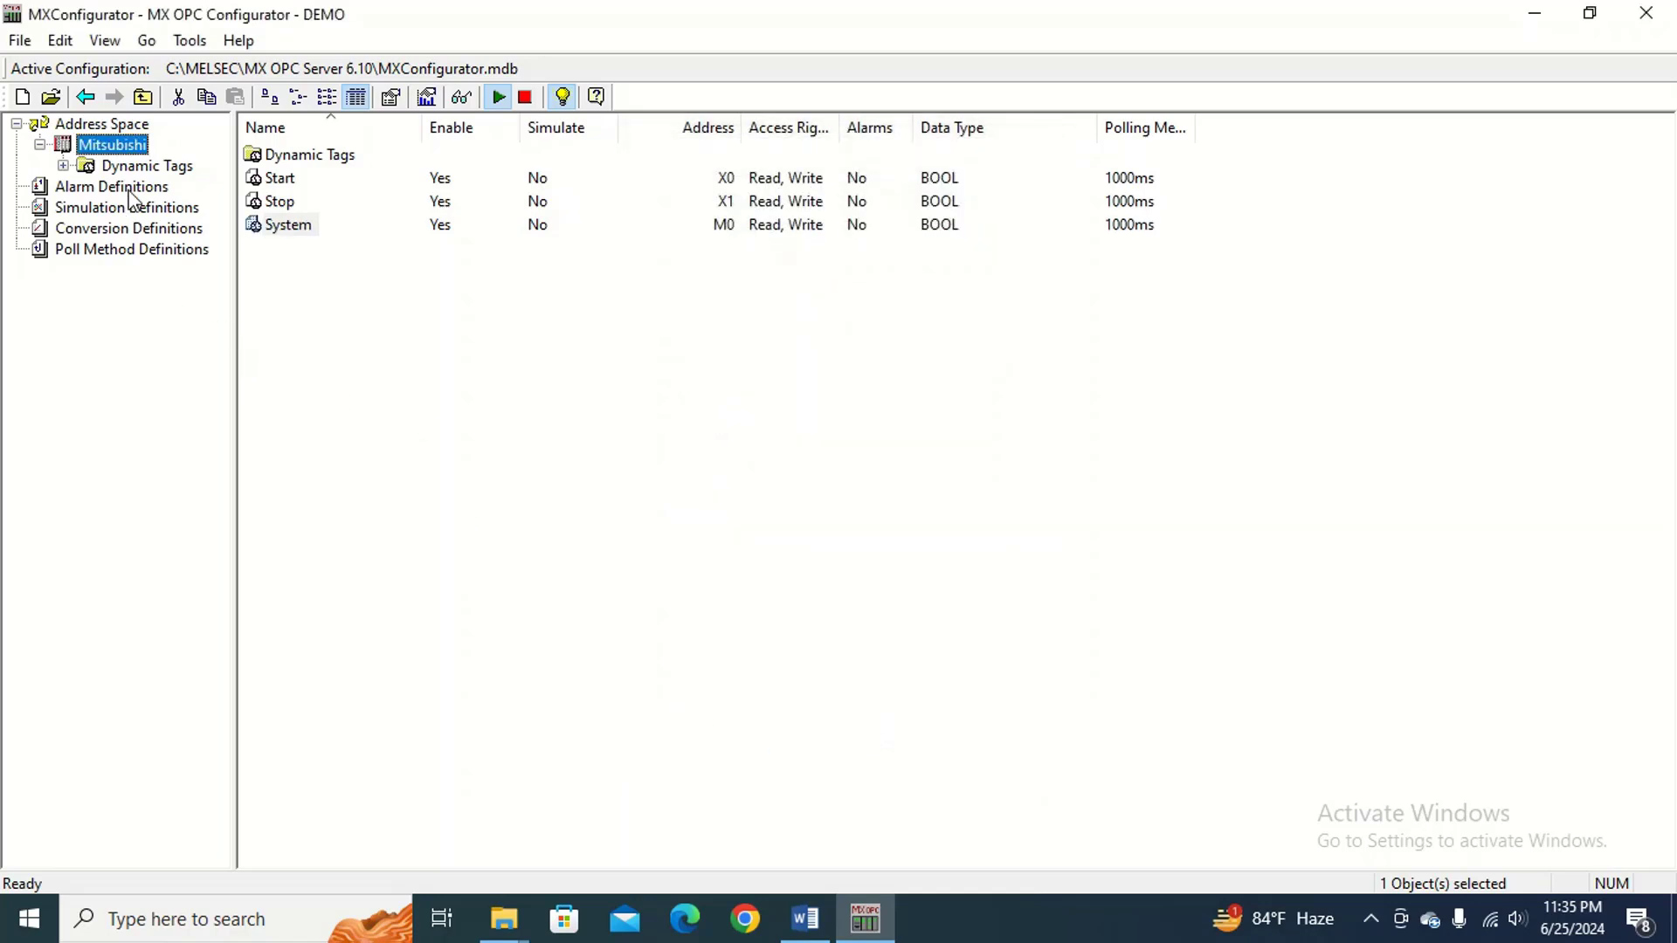
Add another data tag to the Mitsubishi device and name it Motor.
{"action": "right_click", "coordinate": [129, 141]}
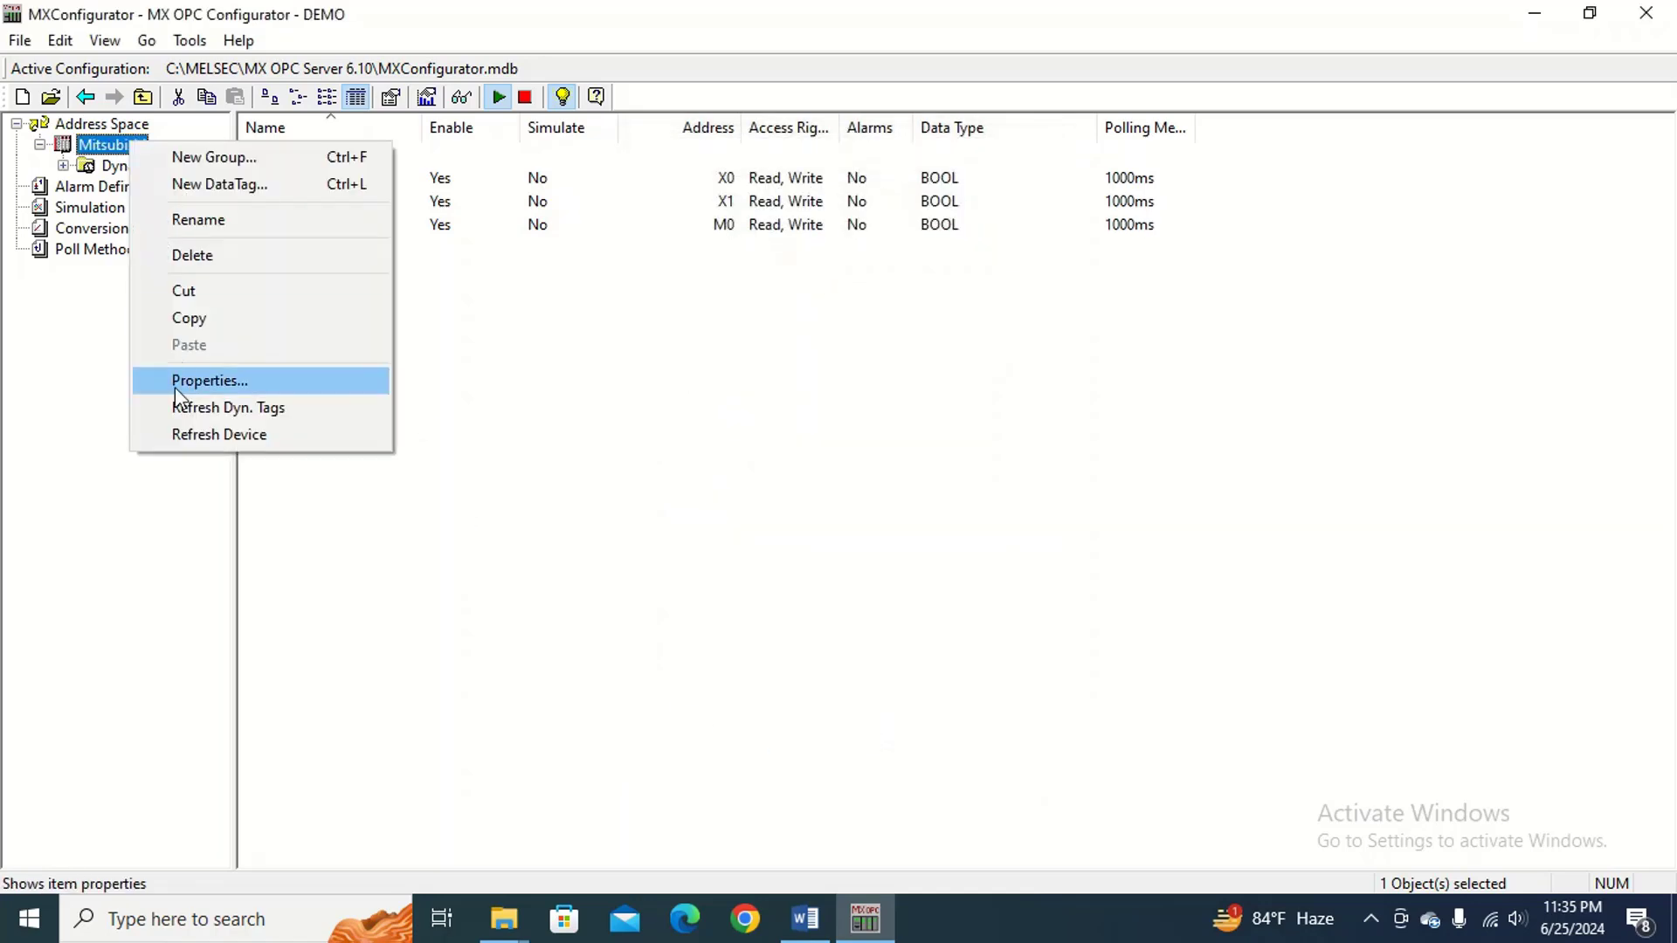
{"action": "left_click", "coordinate": [223, 180]}
{"action": "left_click", "coordinate": [837, 233]}
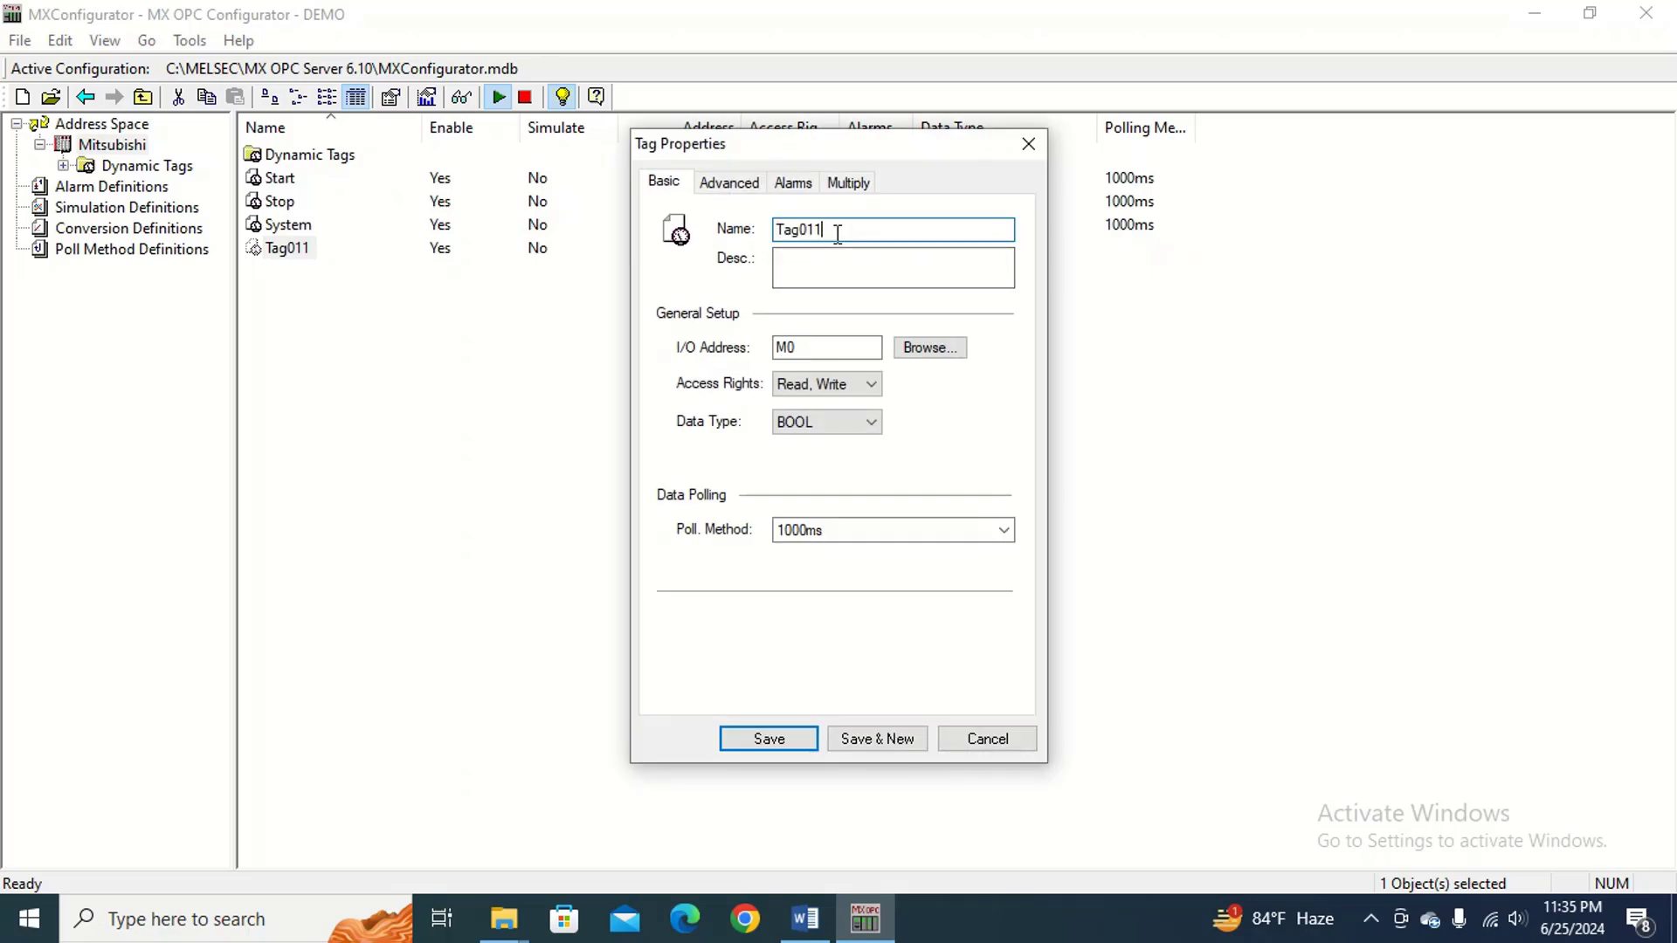
{"action": "key", "text": "BackSpace"}
{"action": "key", "text": "BackSpace"}
{"action": "key", "text": "BackSpace"}
{"action": "key", "text": "BackSpace"}
{"action": "key", "text": "BackSpace"}
{"action": "key", "text": "BackSpace"}
{"action": "type", "text": "Motor"}
Set the Motor tag's I/O address to Y0 and save the tag.
{"action": "left_click", "coordinate": [808, 350]}
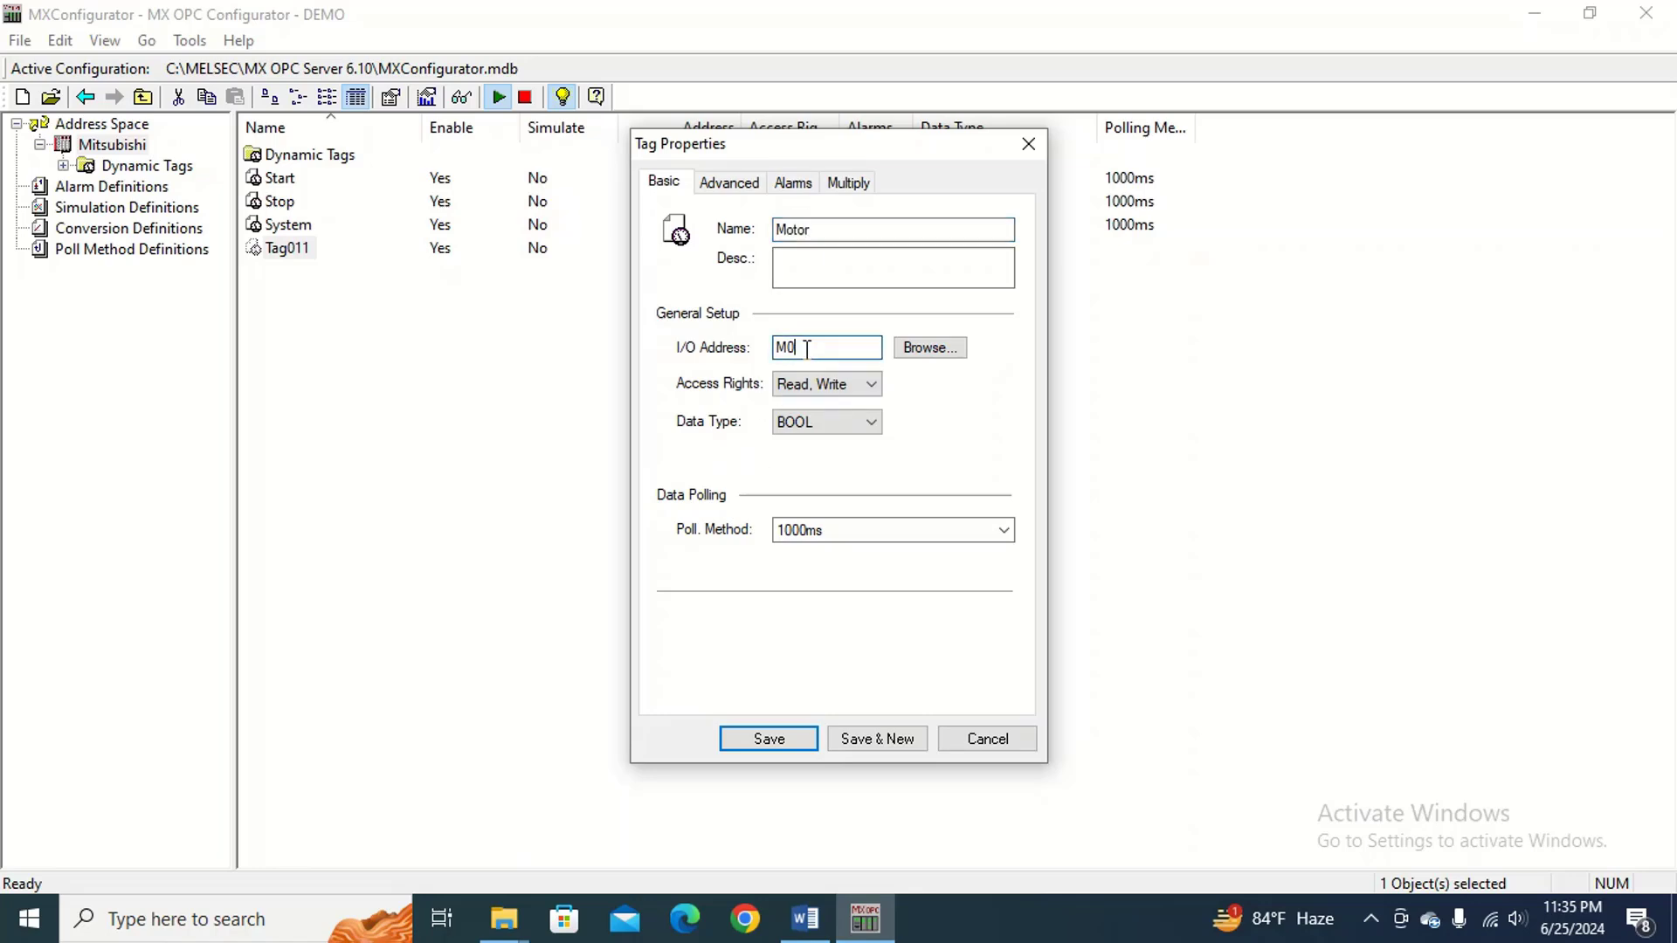
{"action": "key", "text": "BackSpace"}
{"action": "key", "text": "BackSpace"}
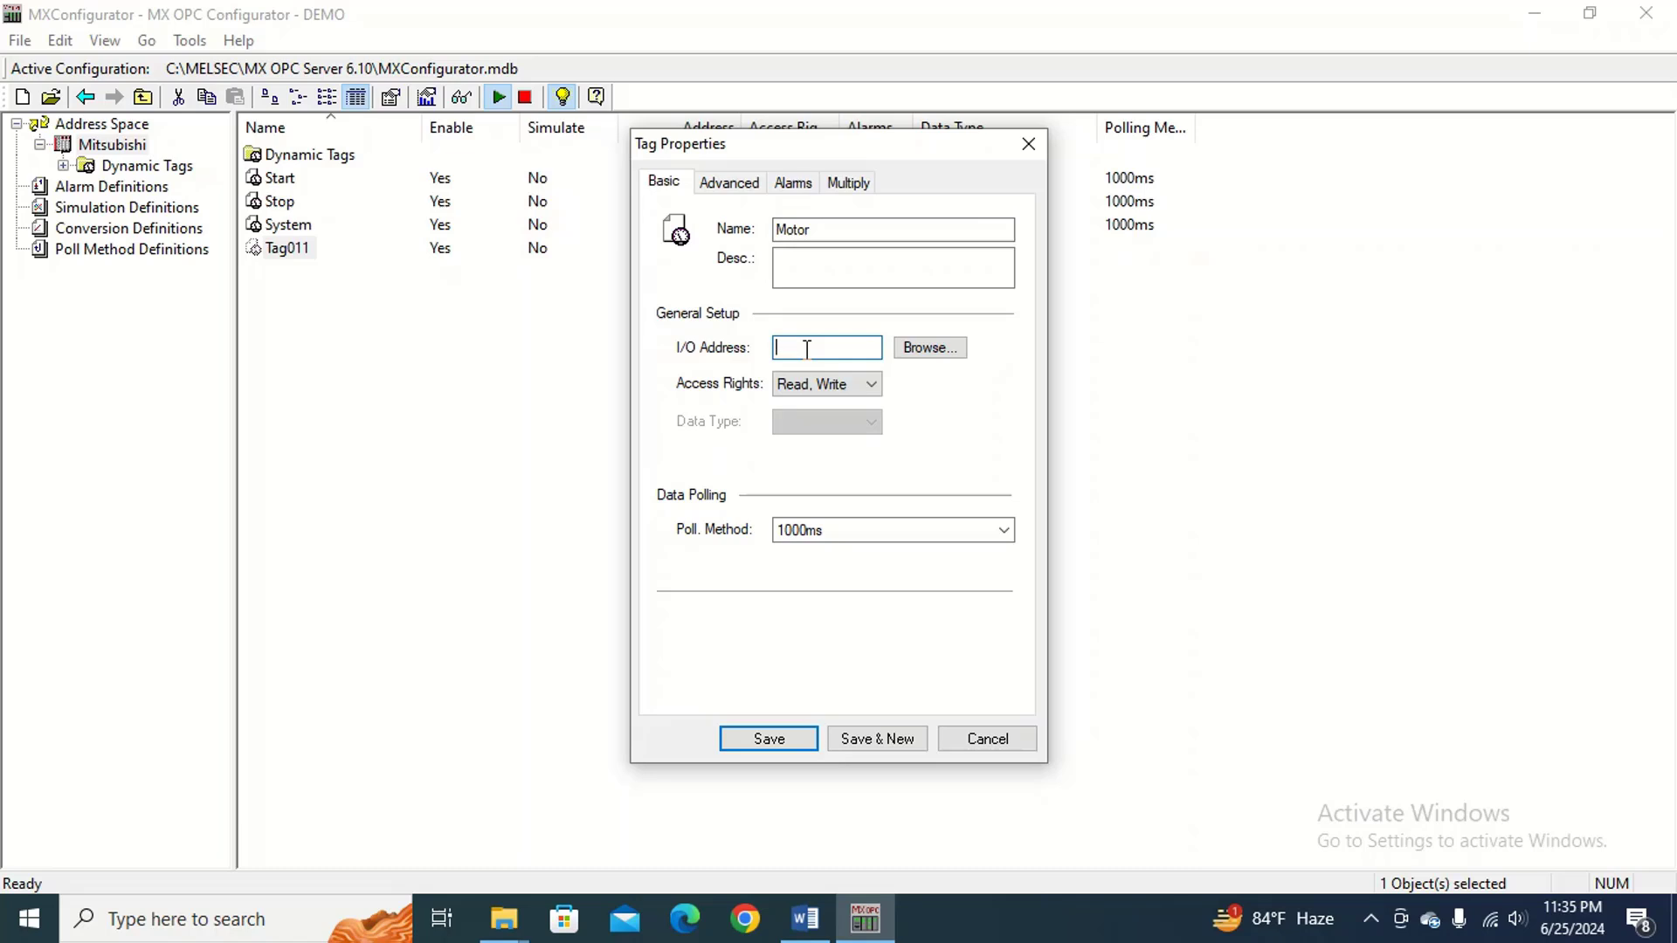
{"action": "type", "text": "Y0"}
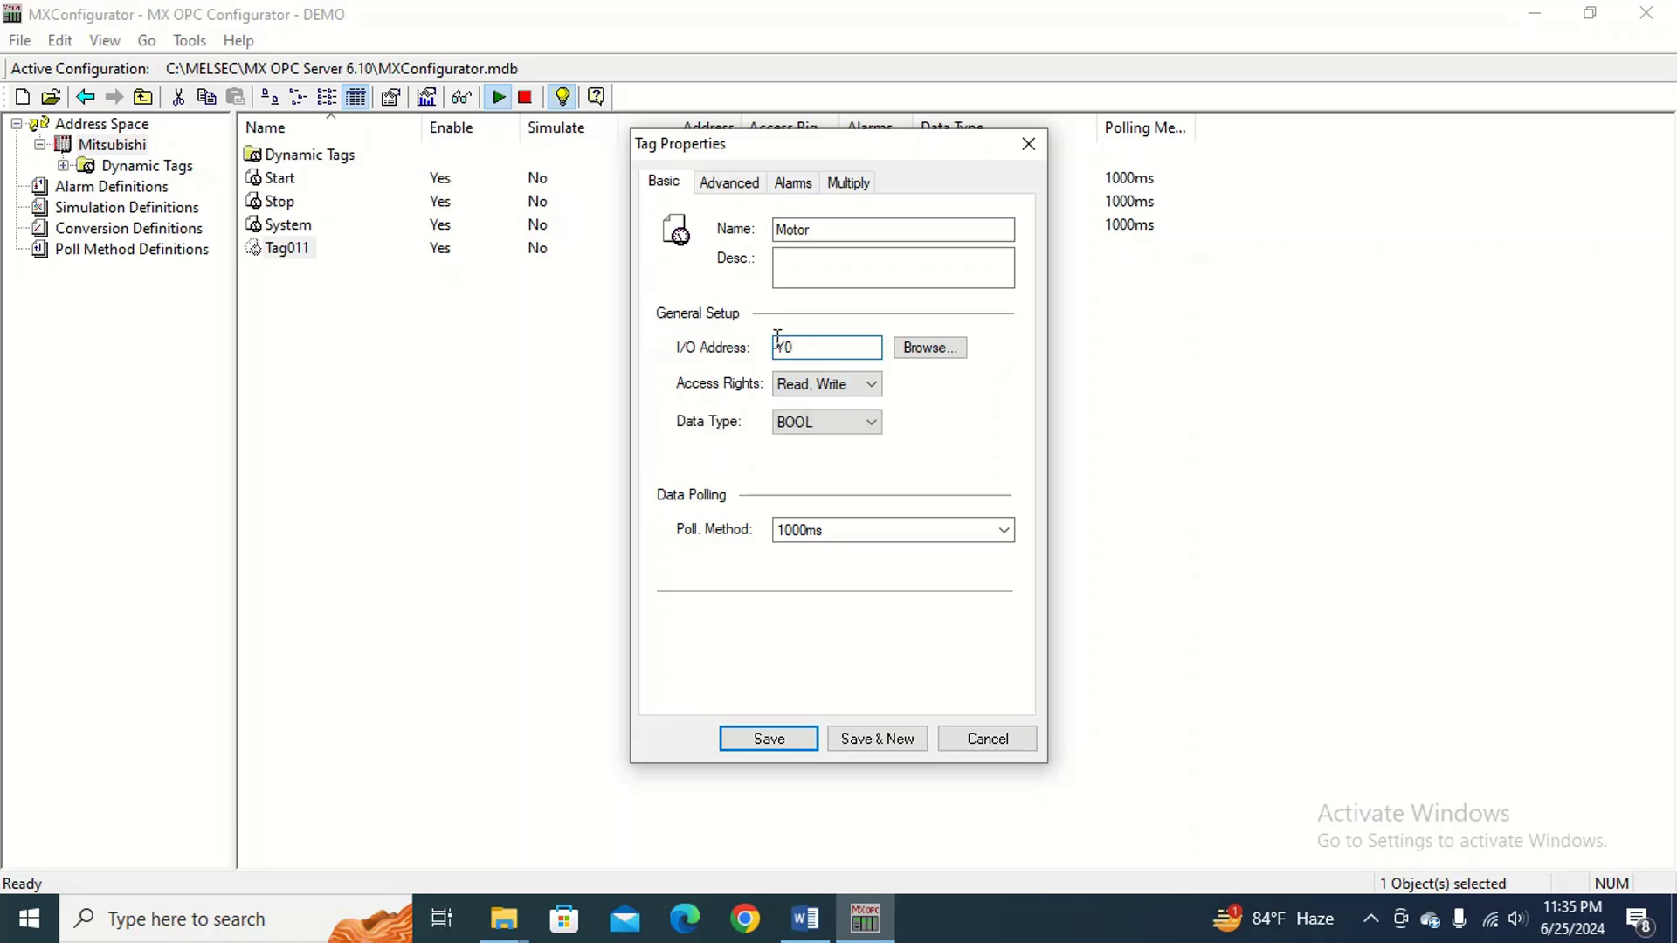
{"action": "left_click", "coordinate": [783, 739]}
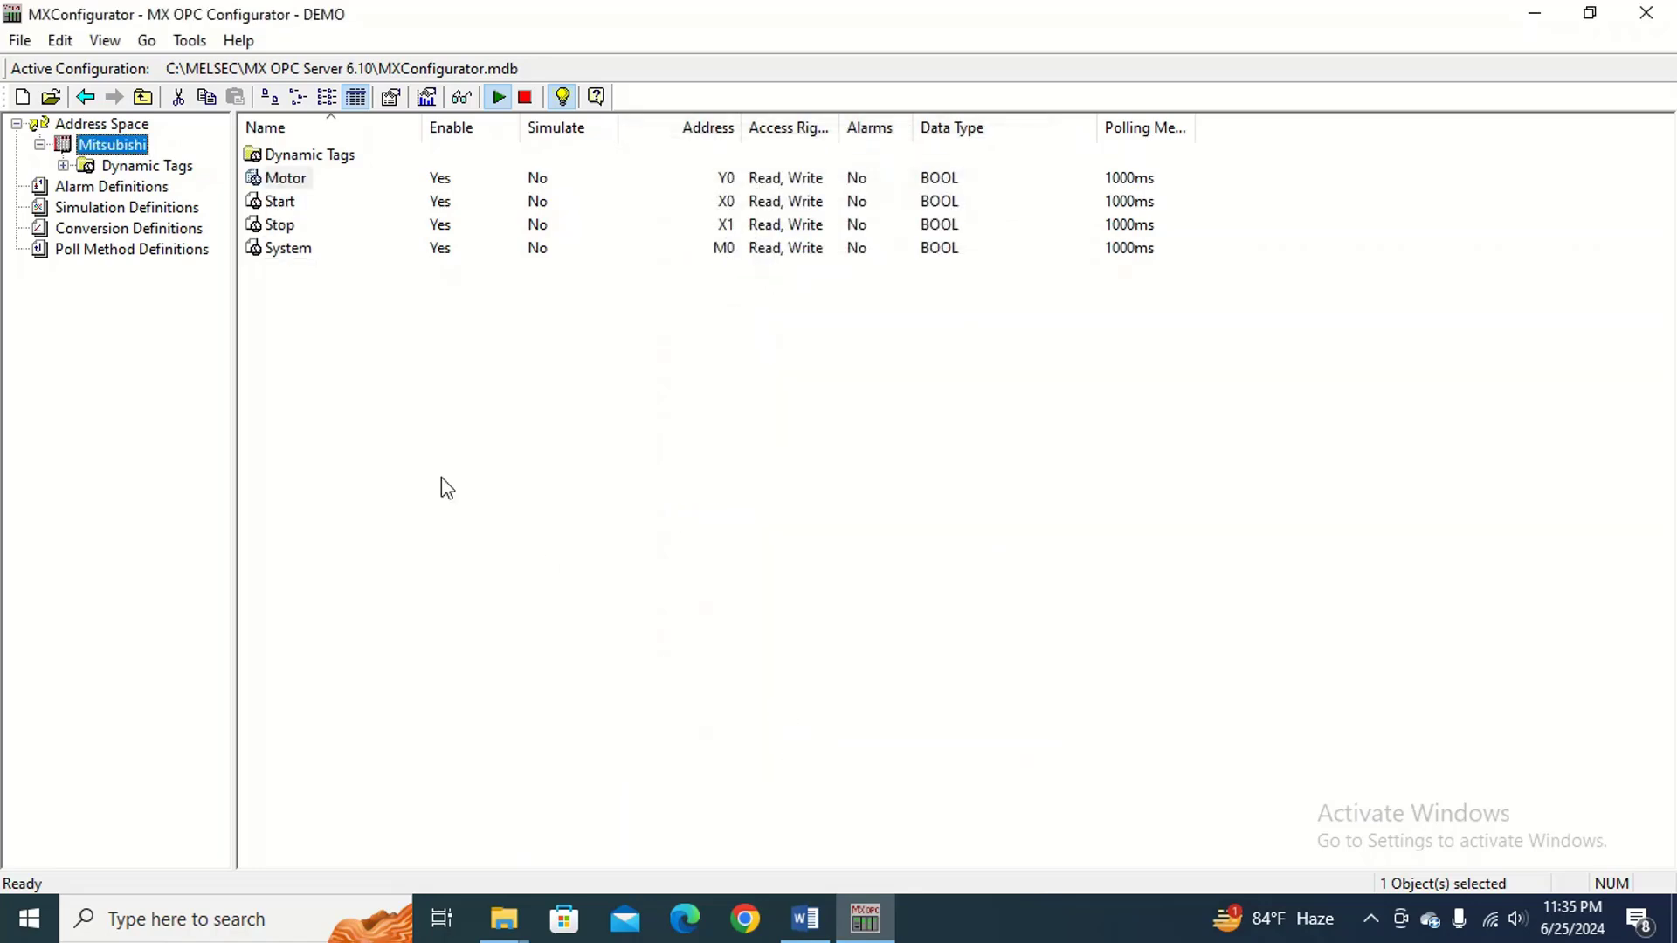
Add another data tag to the Mitsubishi device and name it MON.
{"action": "right_click", "coordinate": [130, 145]}
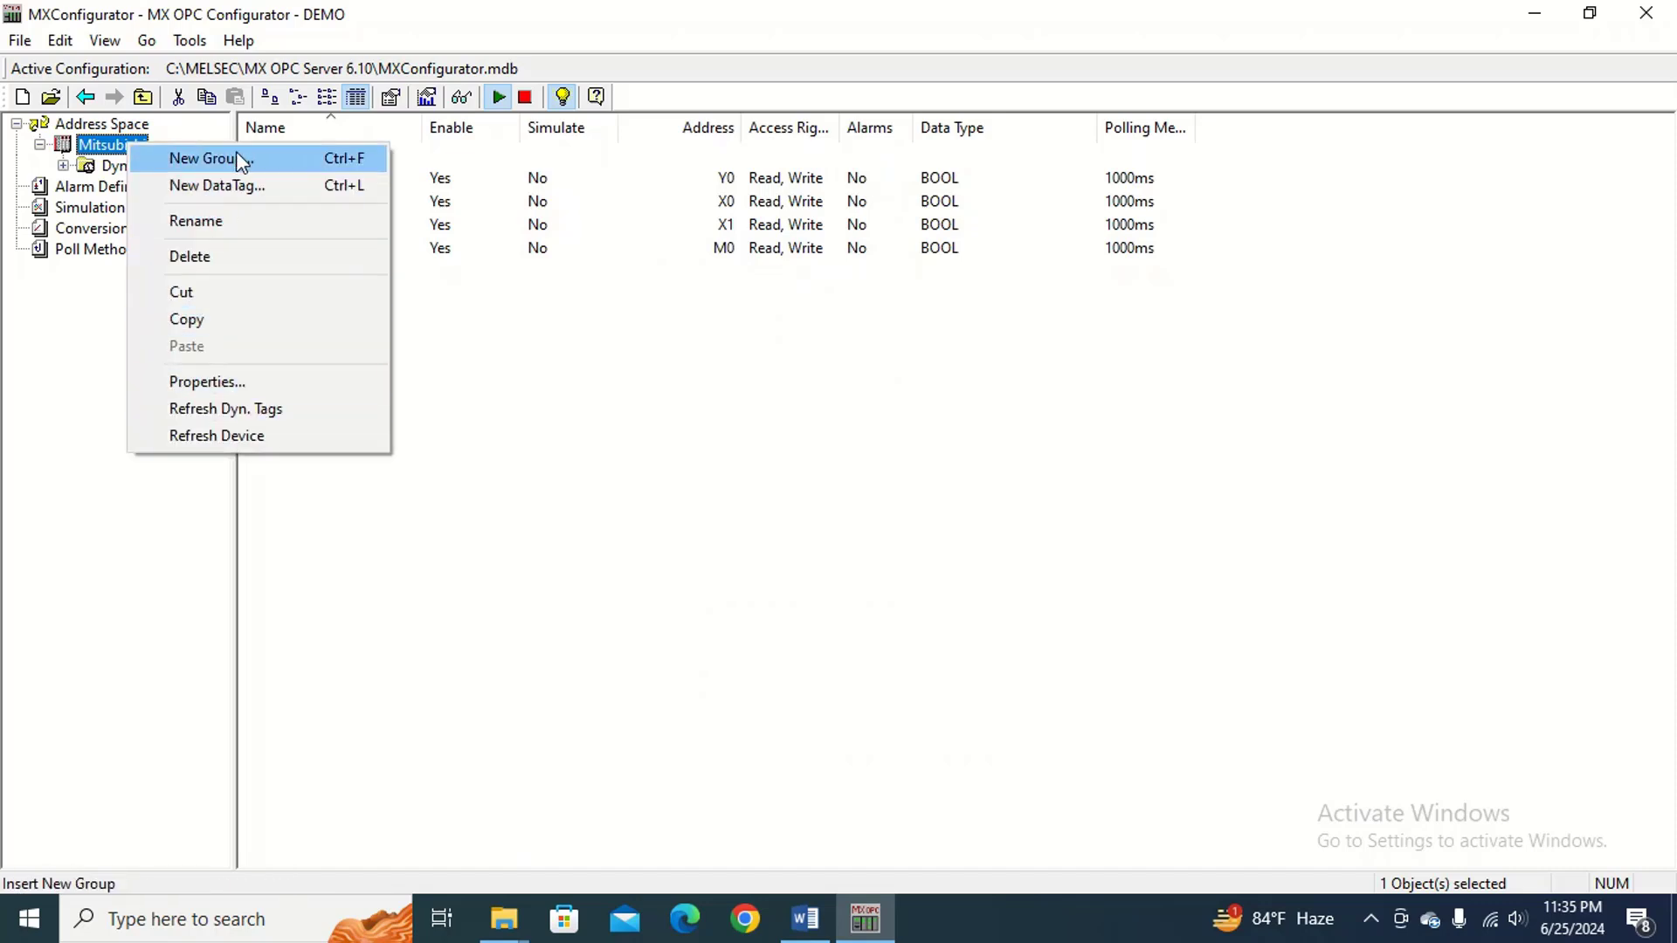
{"action": "left_click", "coordinate": [232, 186]}
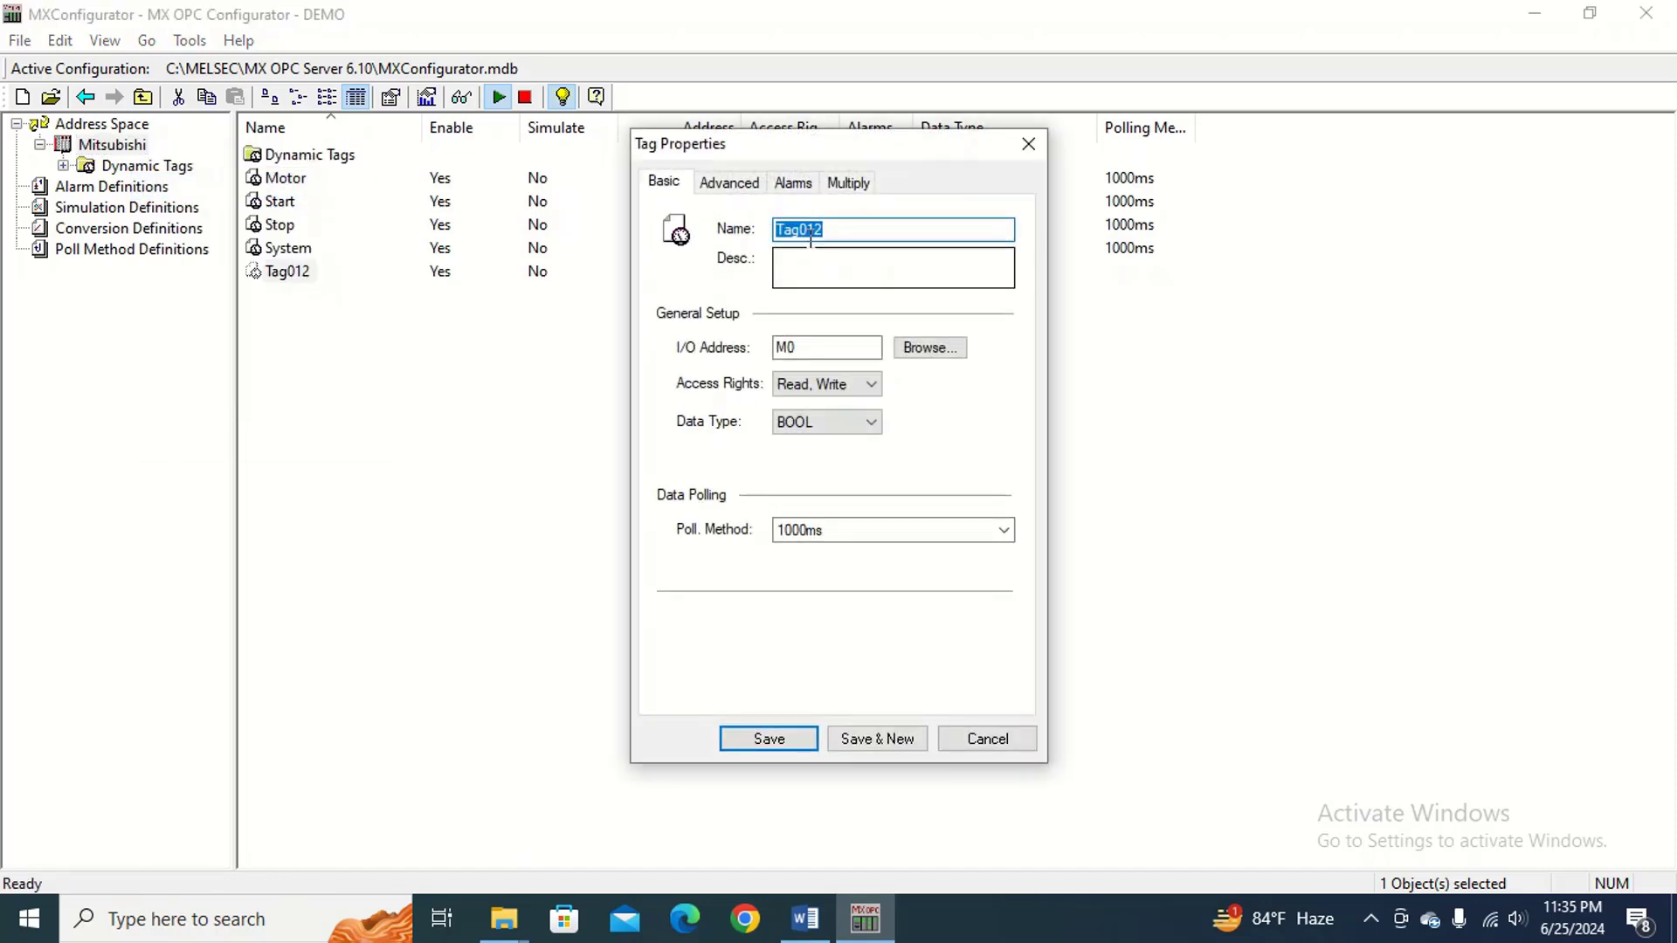
{"action": "left_click", "coordinate": [856, 228]}
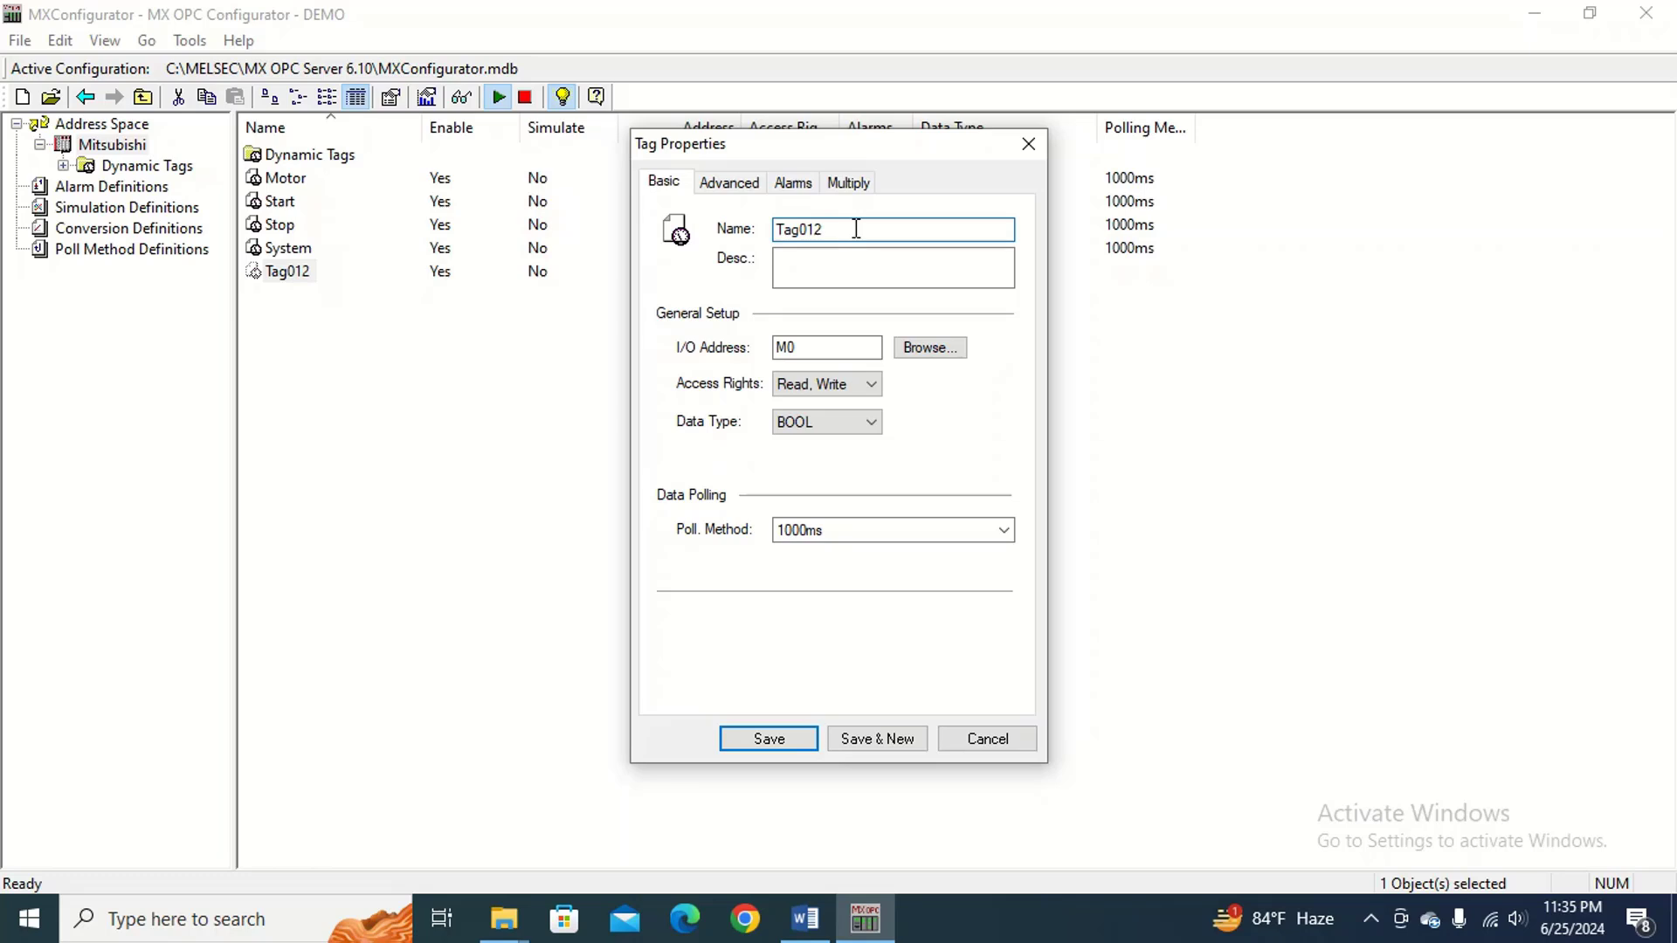
{"action": "key", "text": "BackSpace"}
{"action": "key", "text": "BackSpace"}
{"action": "key", "text": "BackSpace"}
{"action": "key", "text": "BackSpace"}
{"action": "key", "text": "BackSpace"}
{"action": "key", "text": "BackSpace"}
{"action": "type", "text": "MON"}
Set the MON tag's I/O address to D1 and save the tag.
{"action": "left_click", "coordinate": [816, 347]}
{"action": "key", "text": "BackSpace"}
{"action": "key", "text": "BackSpace"}
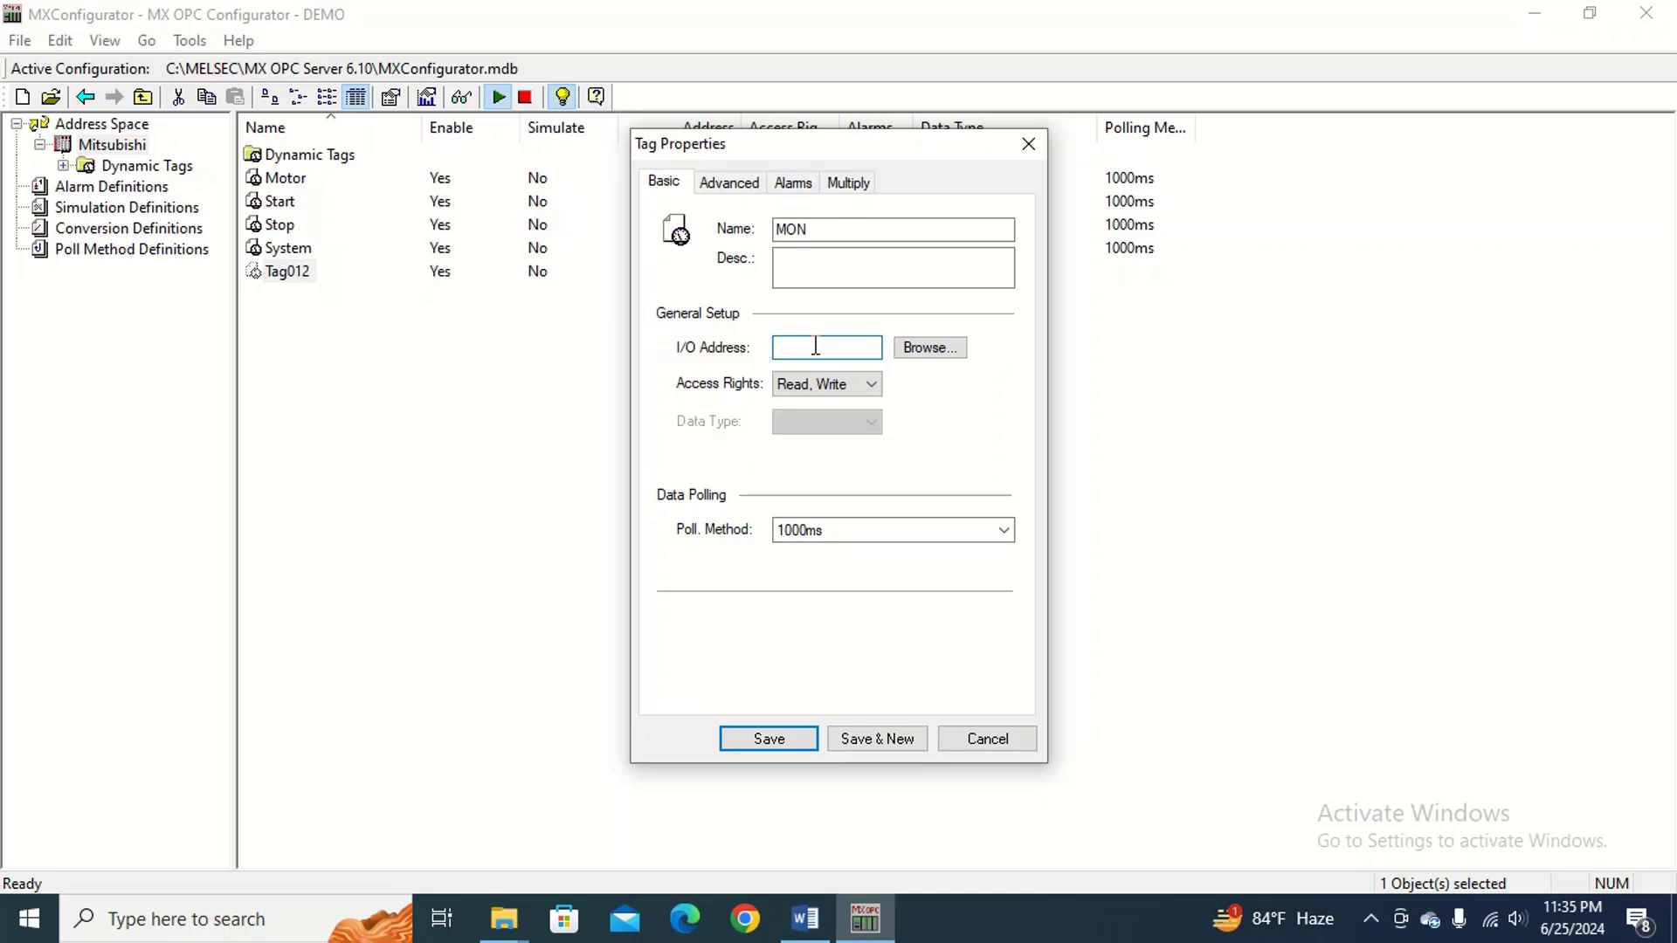
{"action": "type", "text": "D1"}
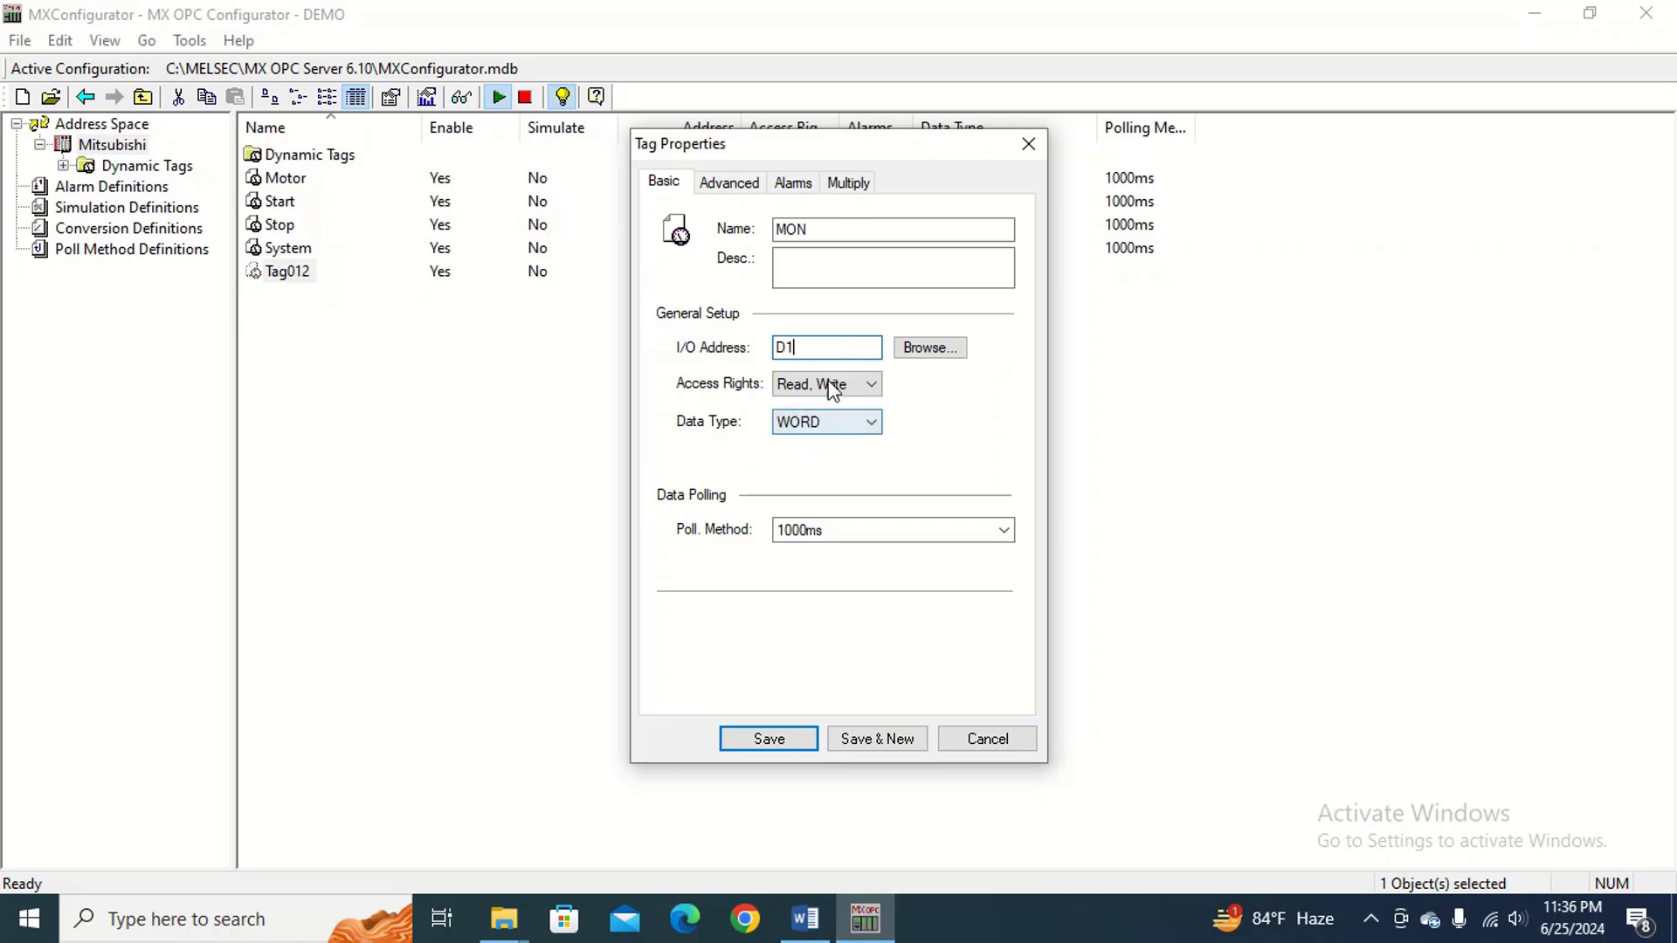
{"action": "left_click", "coordinate": [757, 743]}
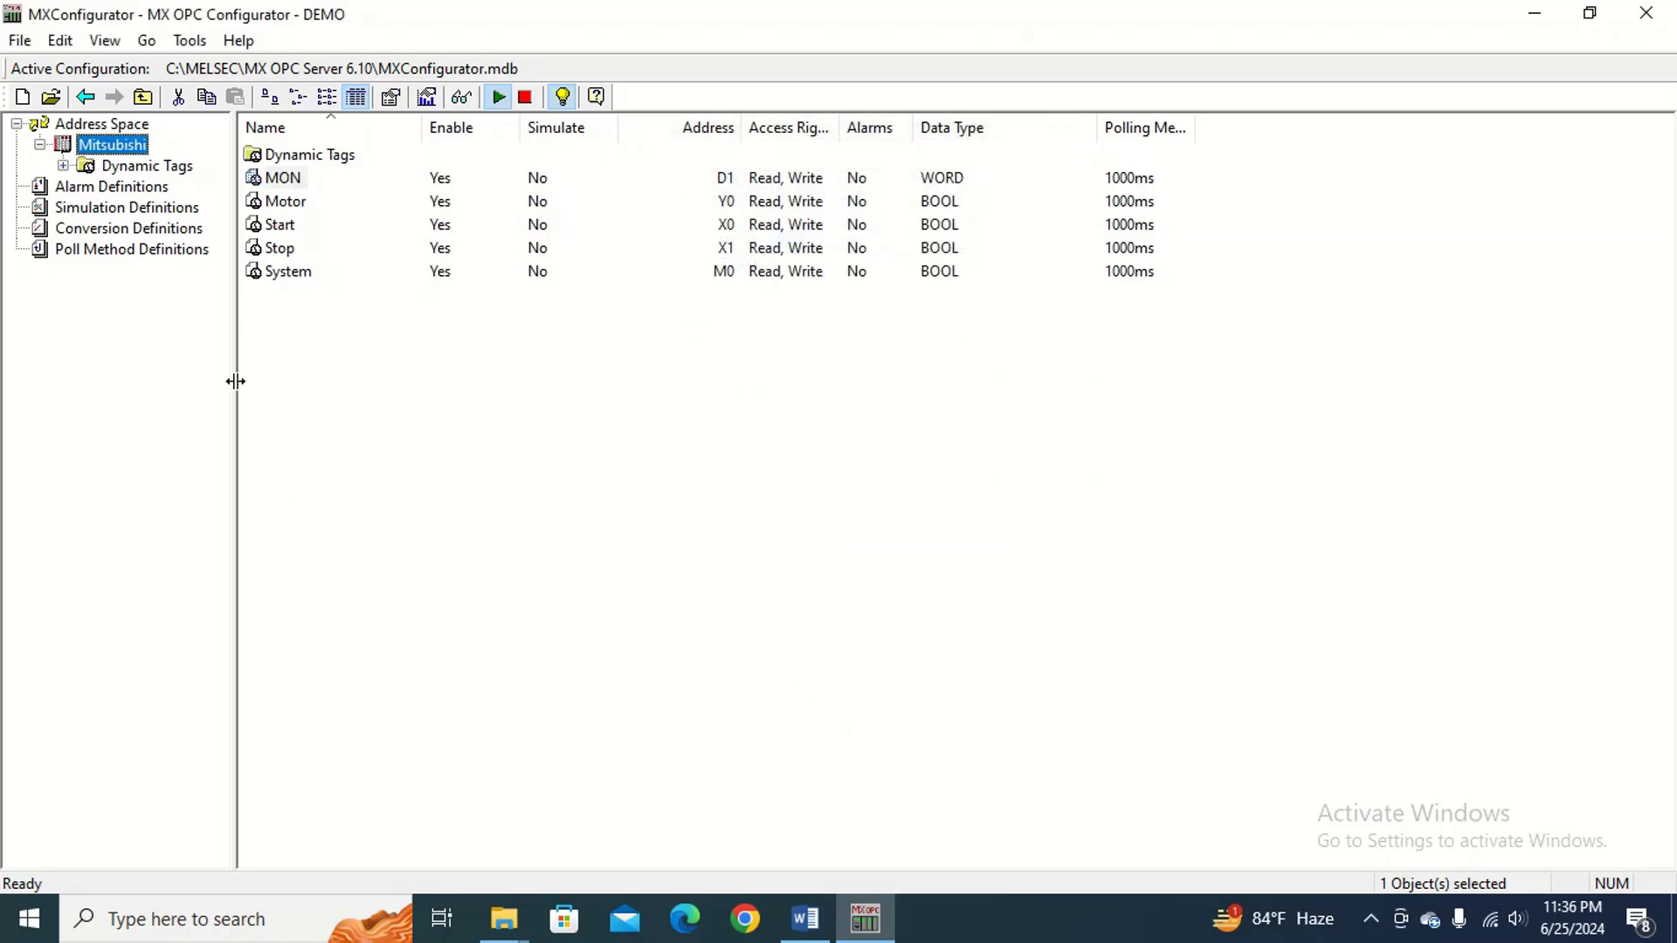
Add another data tag to the Mitsubishi device and name it MOFF.
{"action": "right_click", "coordinate": [121, 144]}
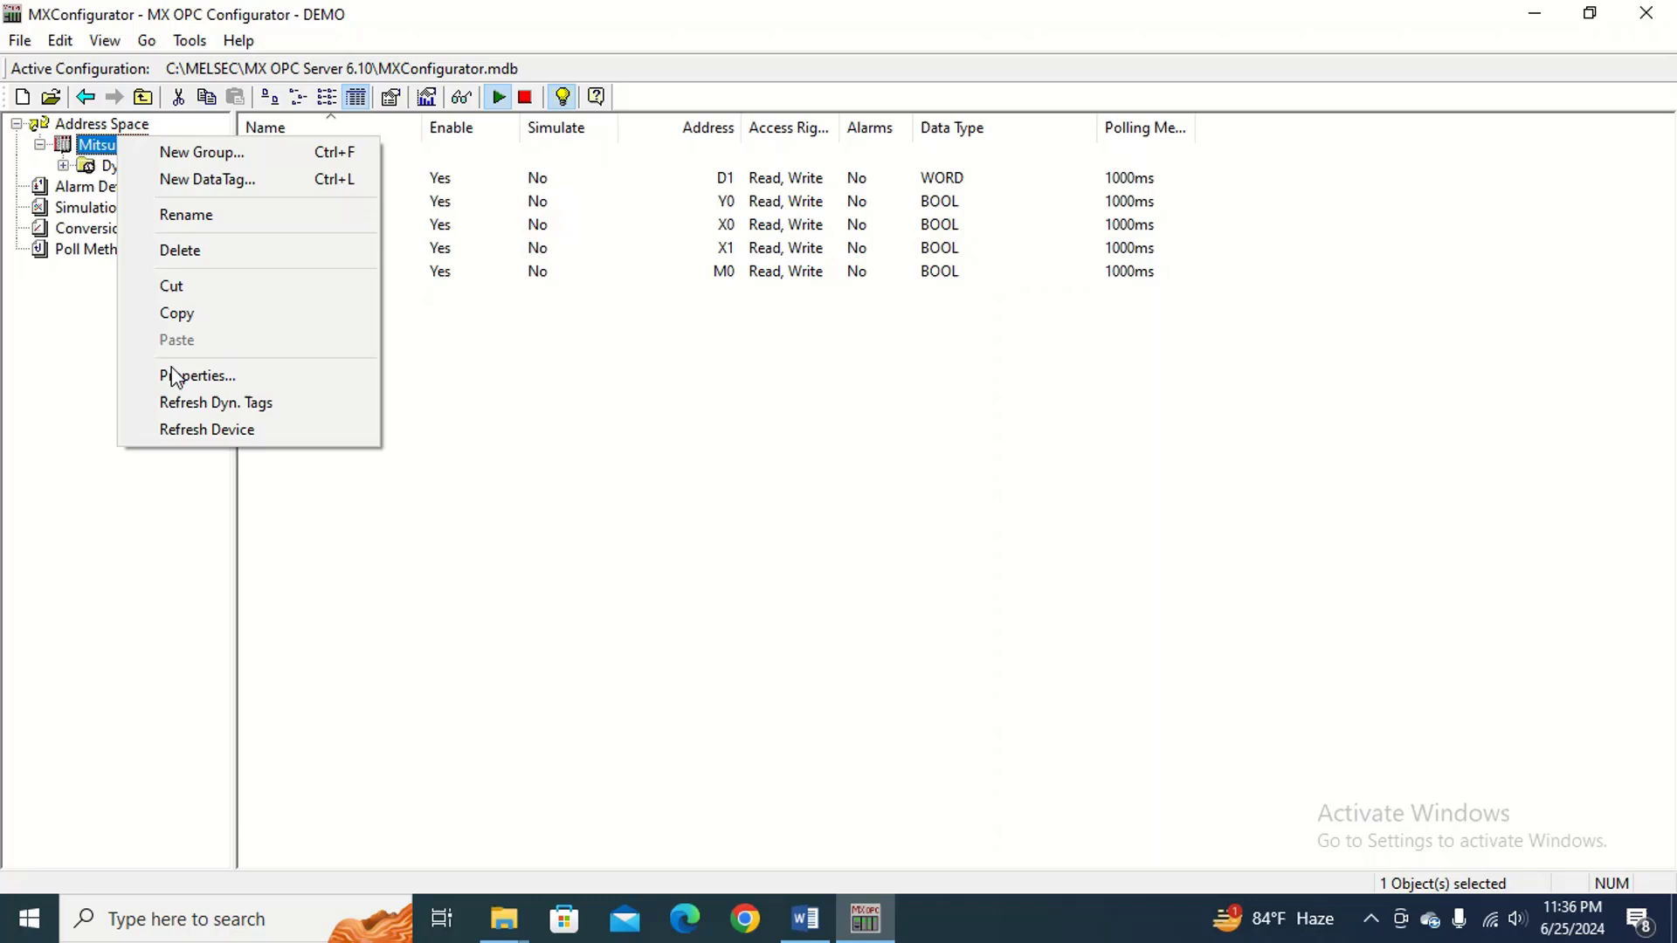
{"action": "left_click", "coordinate": [206, 181]}
{"action": "left_click", "coordinate": [839, 227]}
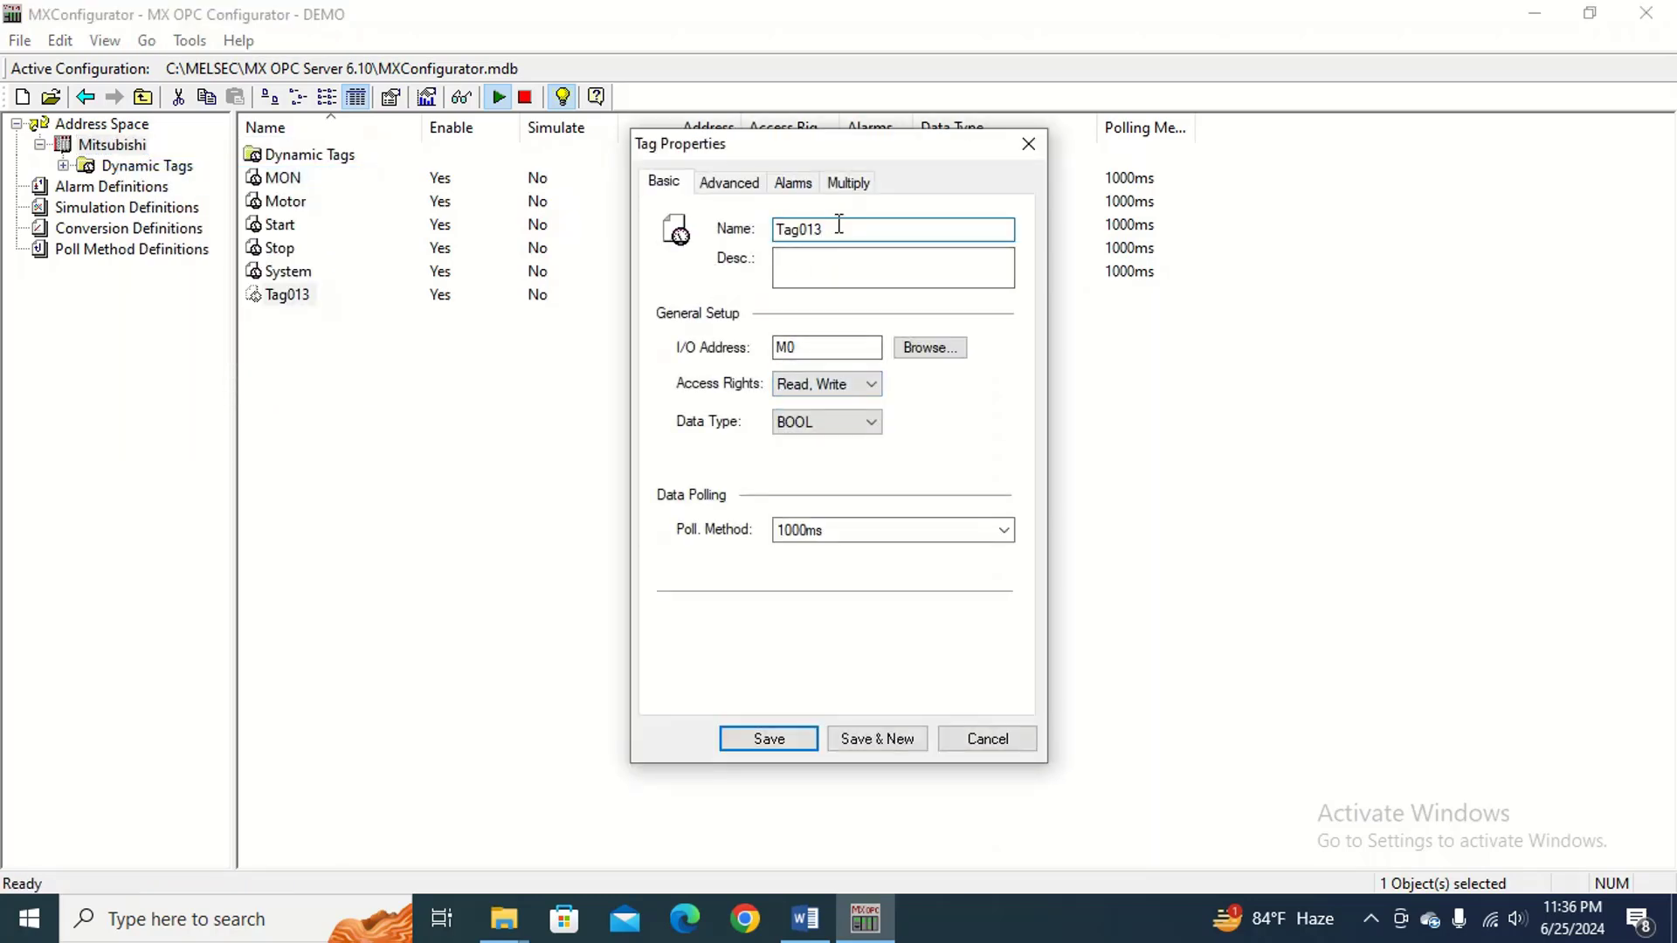
{"action": "key", "text": "BackSpace"}
{"action": "key", "text": "BackSpace"}
{"action": "key", "text": "BackSpace"}
{"action": "key", "text": "BackSpace"}
{"action": "key", "text": "BackSpace"}
{"action": "key", "text": "BackSpace"}
{"action": "type", "text": "MOFF"}
Set the MOFF tag's I/O address to D3 and save the tag.
{"action": "left_click", "coordinate": [808, 349]}
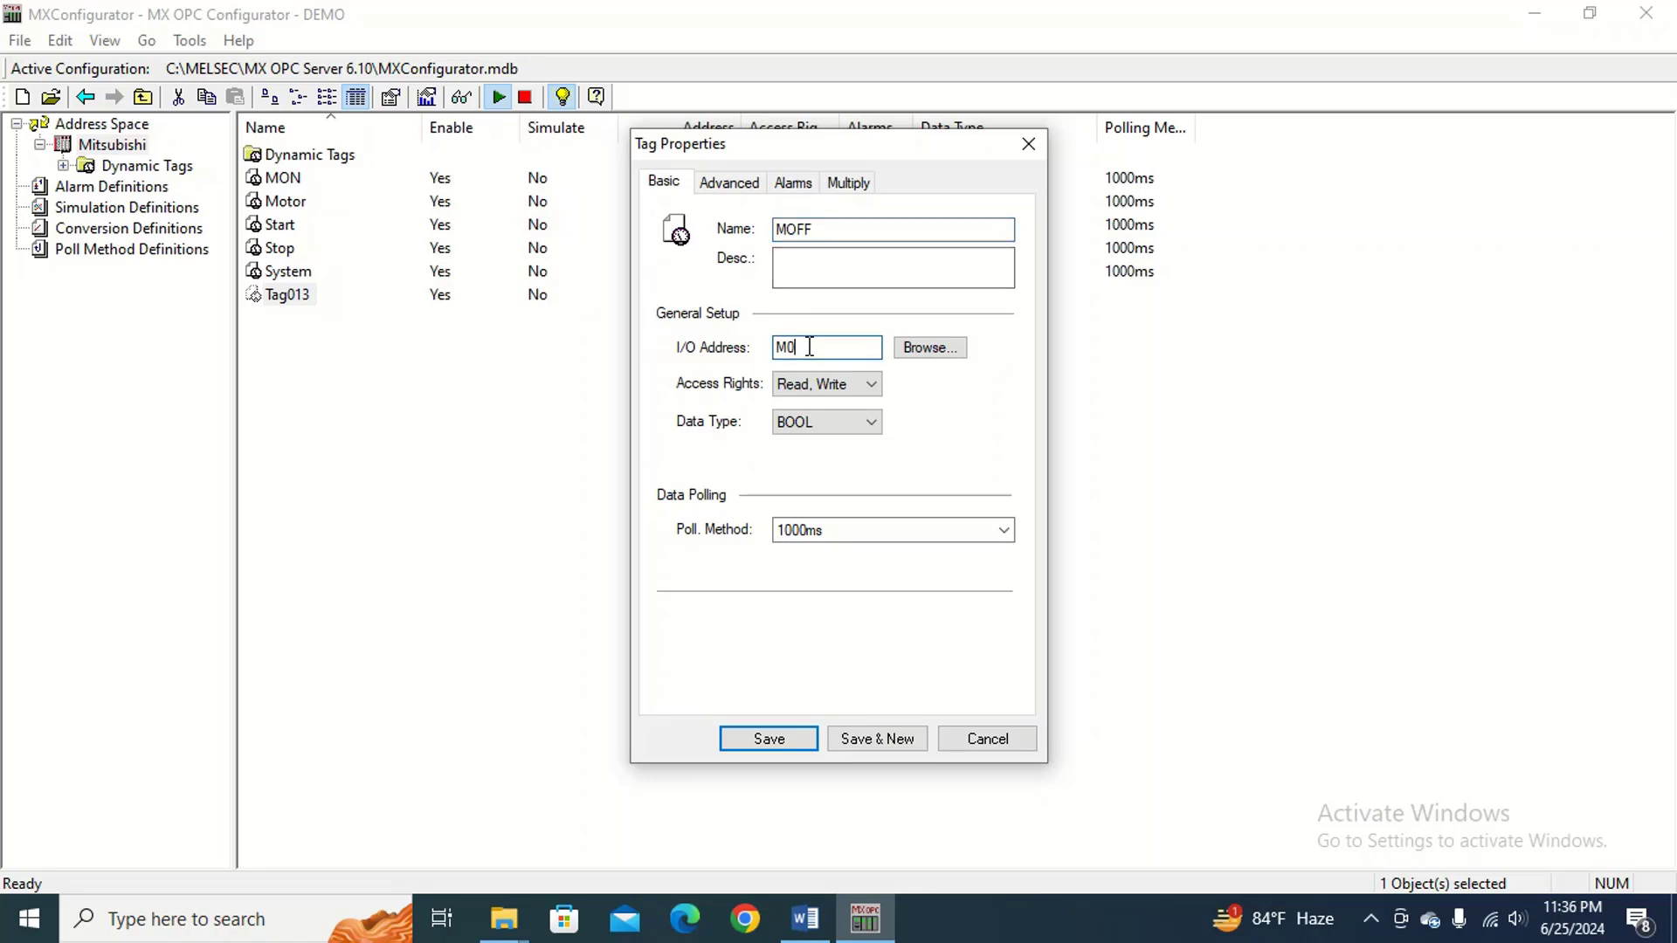
{"action": "key", "text": "BackSpace"}
{"action": "key", "text": "BackSpace"}
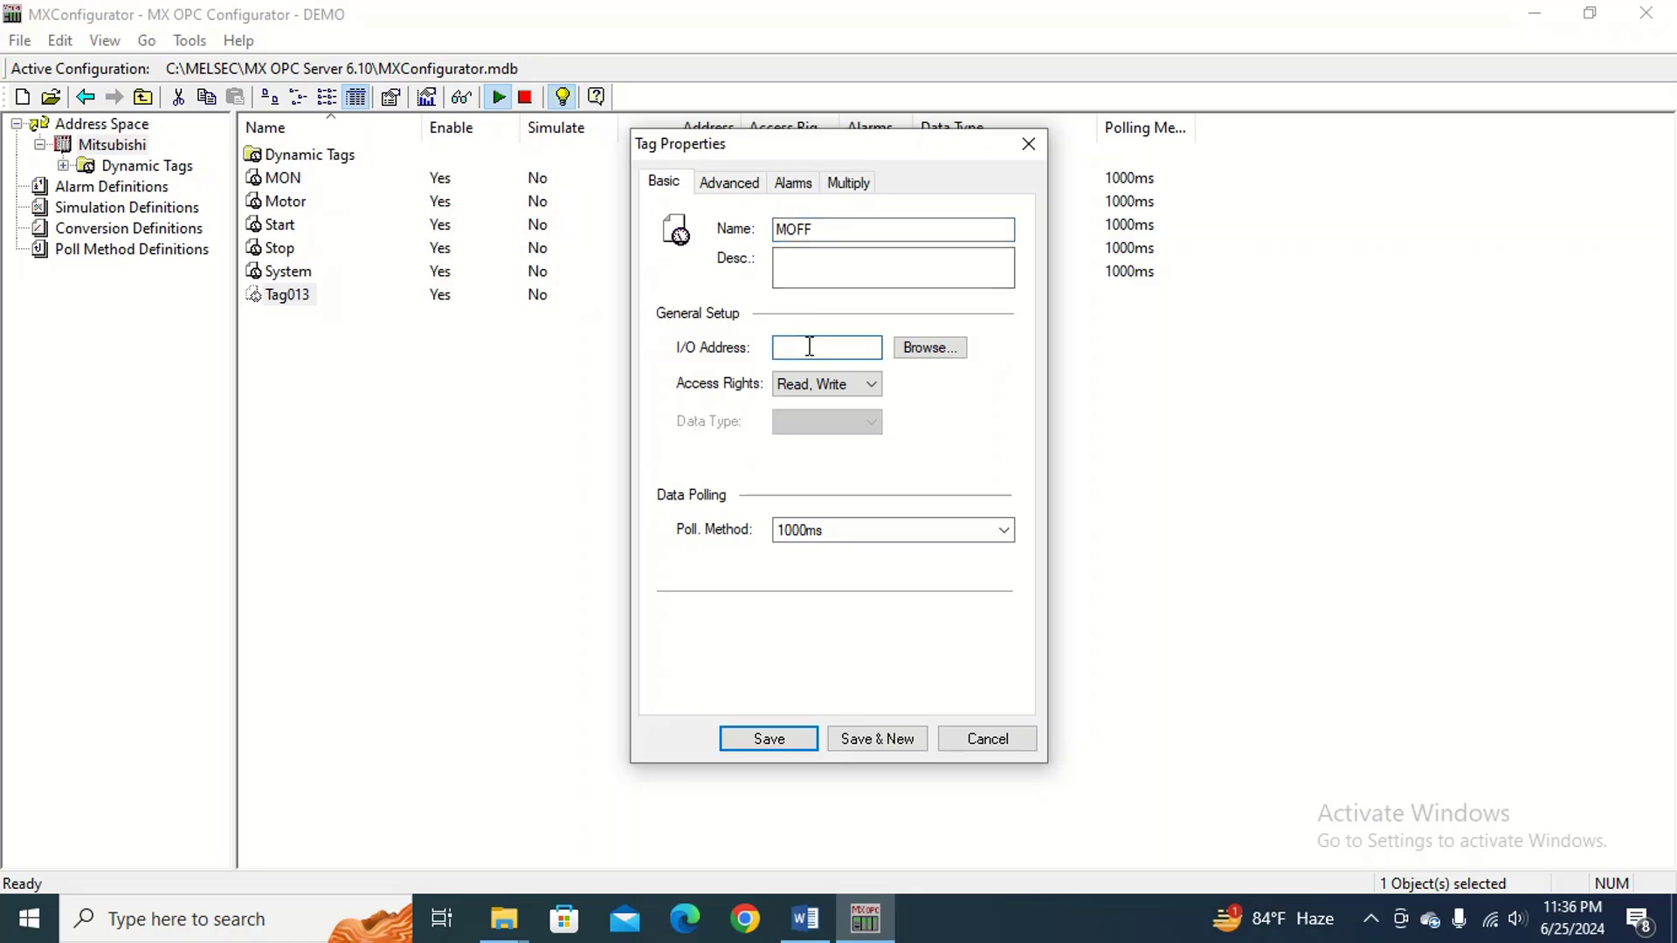
{"action": "type", "text": "D3"}
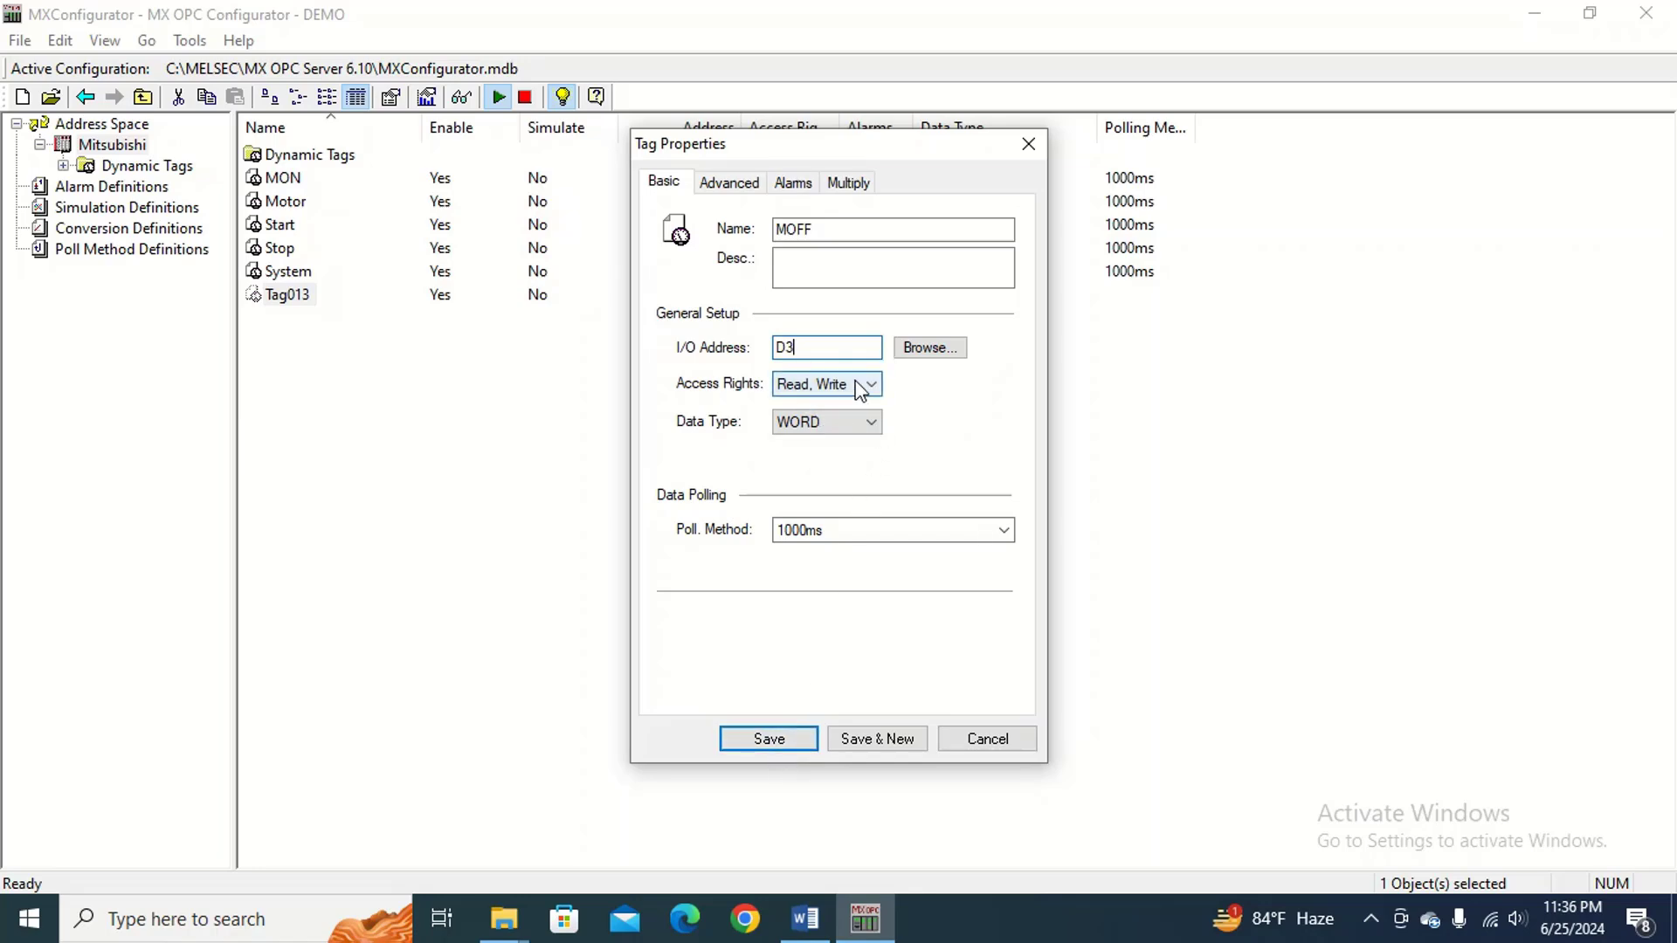
{"action": "left_click", "coordinate": [786, 738]}
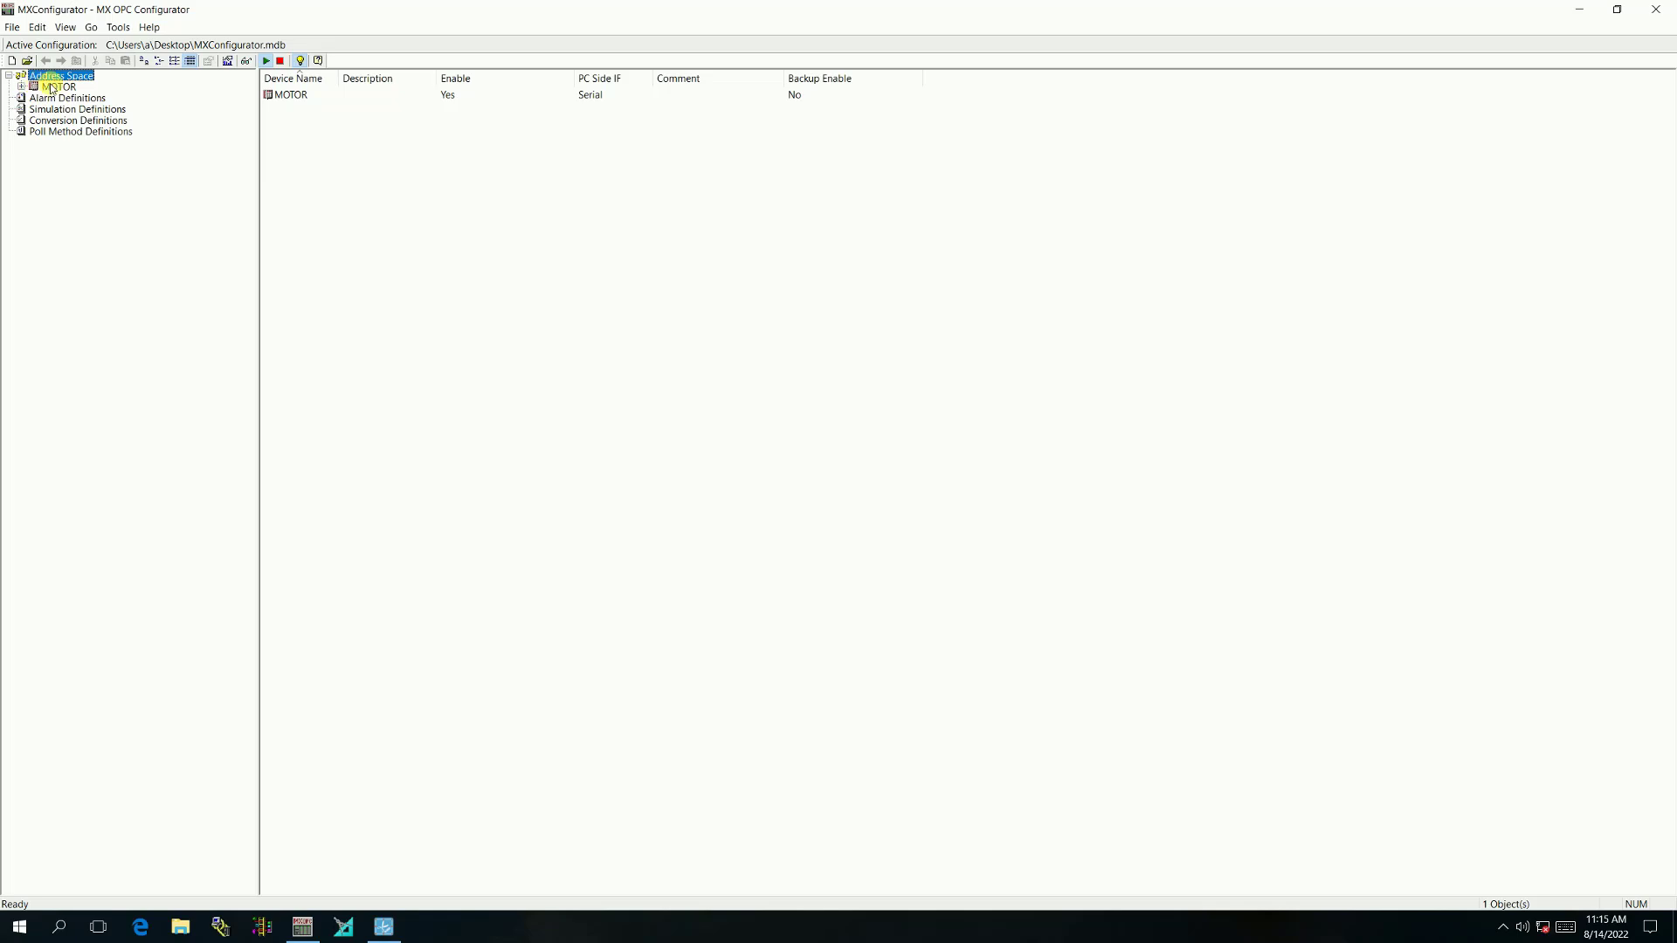
Display the monitor view for the MOTOR device's tags and write the value 1 to MOTOR.START.
{"action": "left_click", "coordinate": [52, 88]}
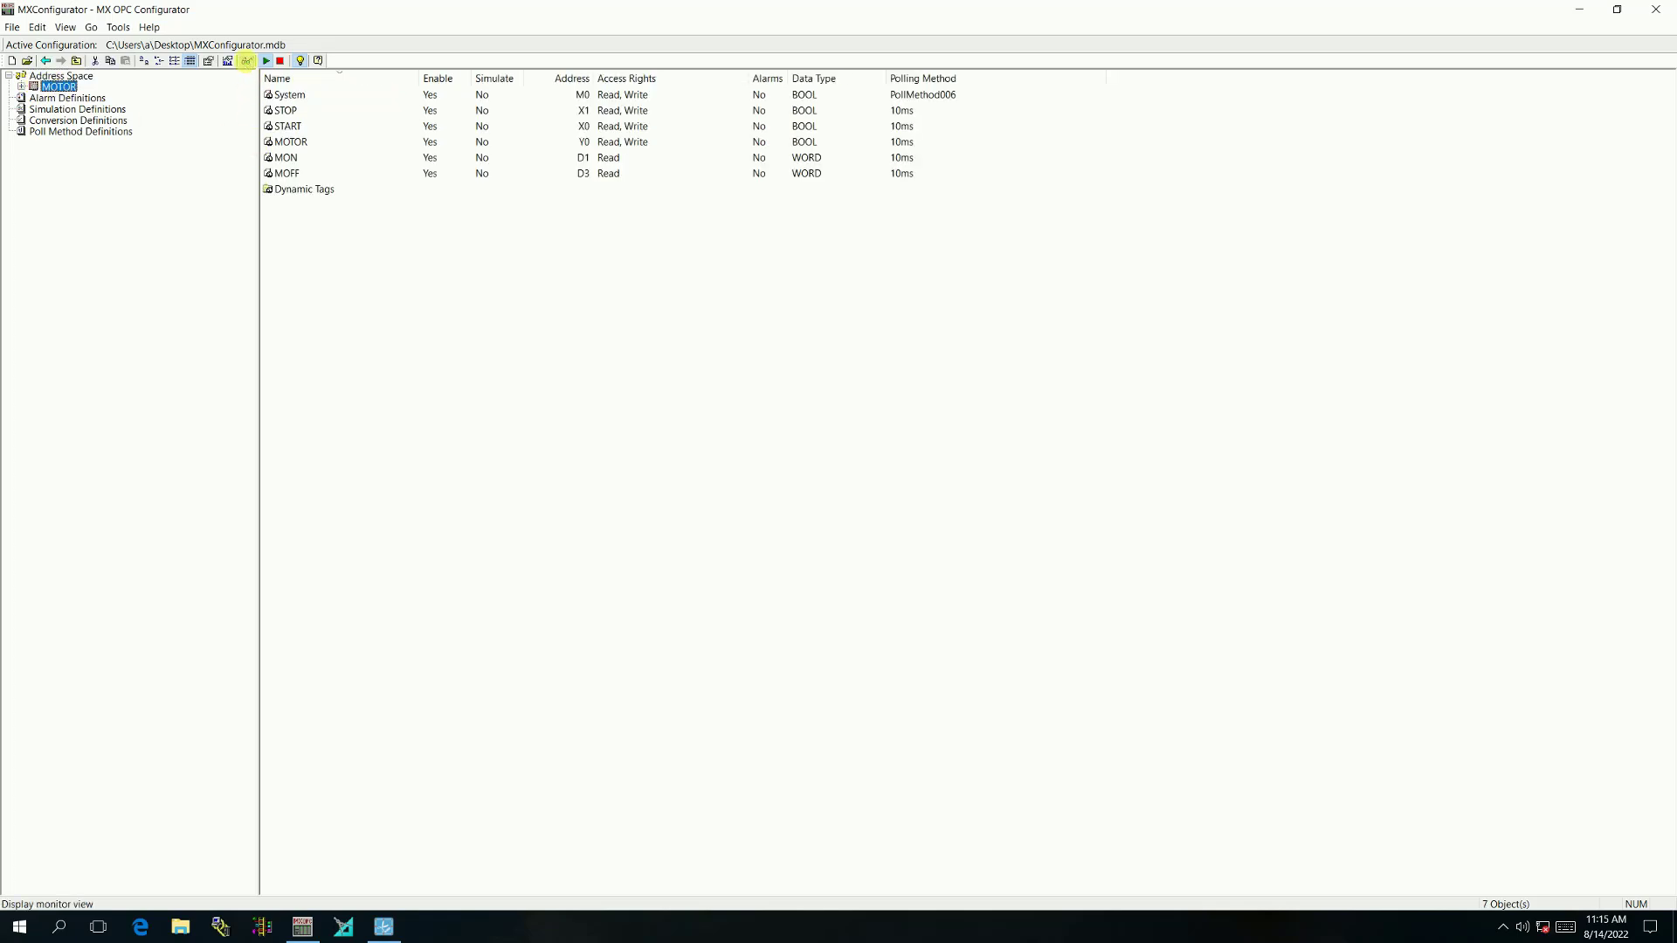
{"action": "left_click", "coordinate": [247, 61]}
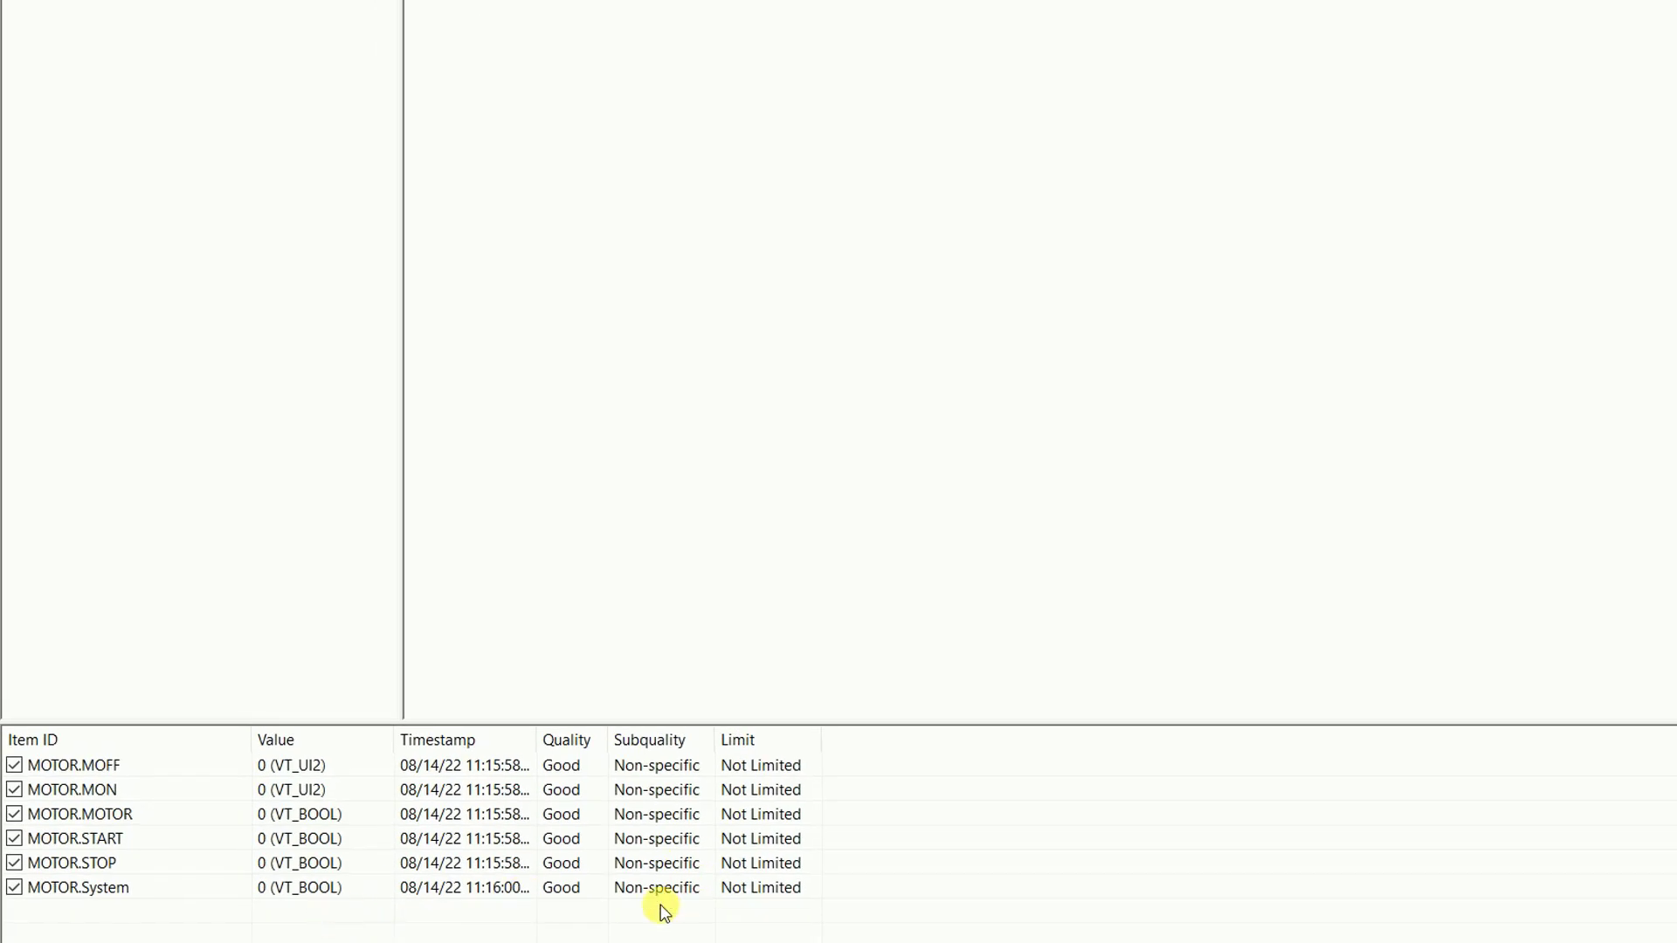
{"action": "left_click", "coordinate": [74, 837]}
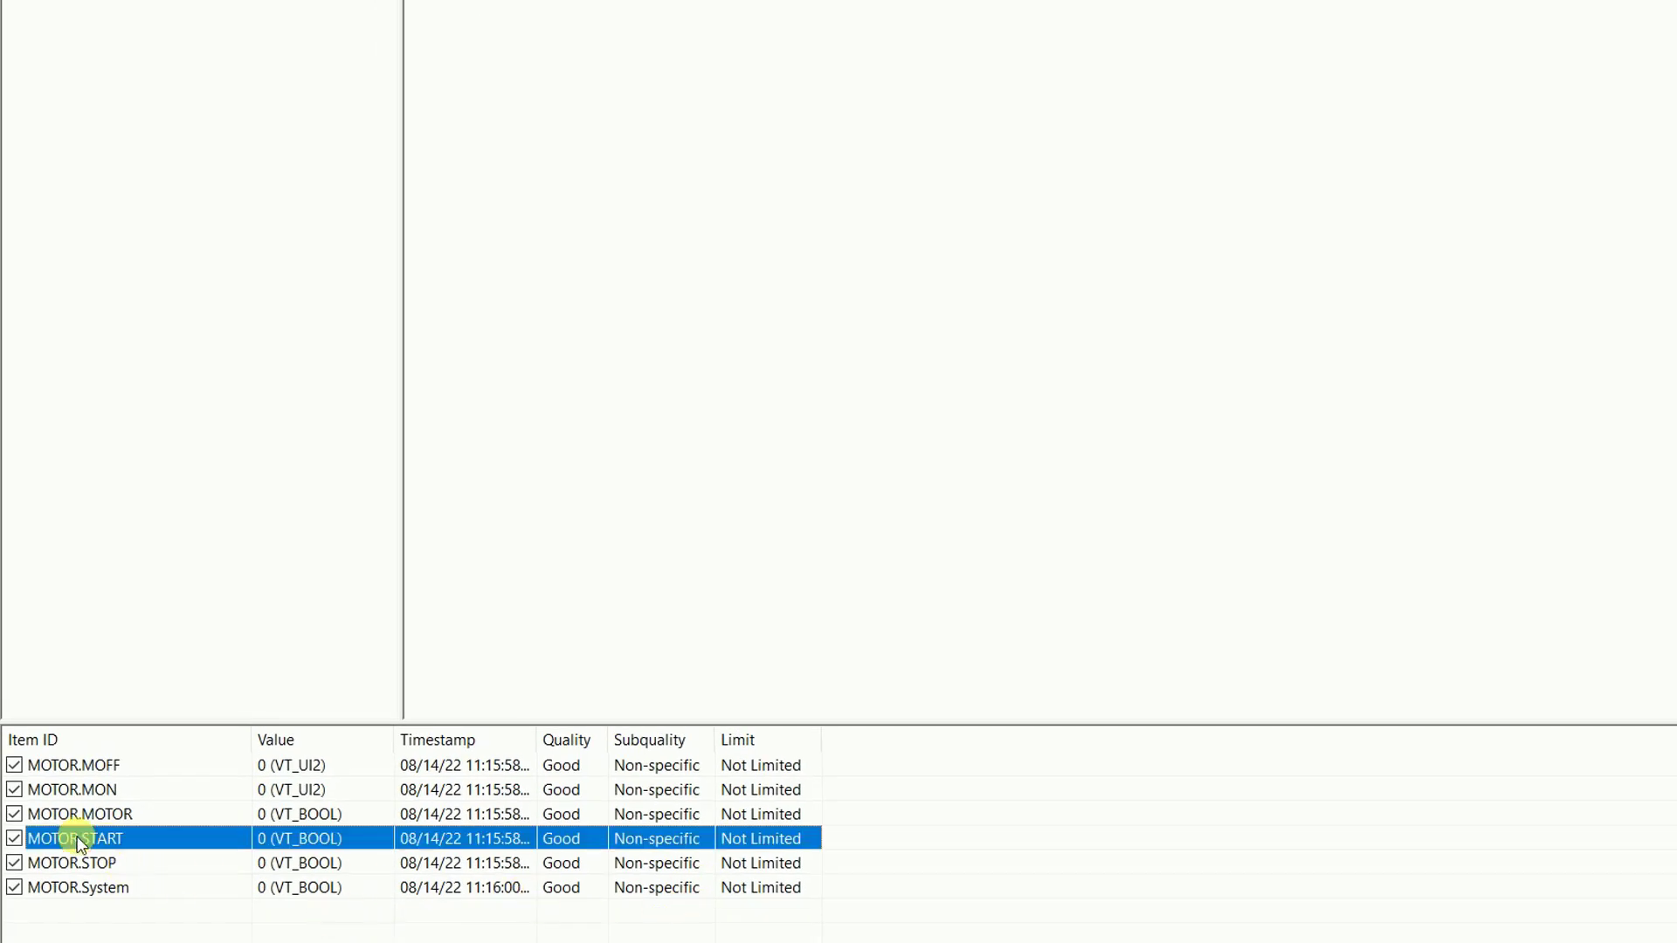
{"action": "right_click", "coordinate": [74, 837]}
{"action": "left_click", "coordinate": [166, 853]}
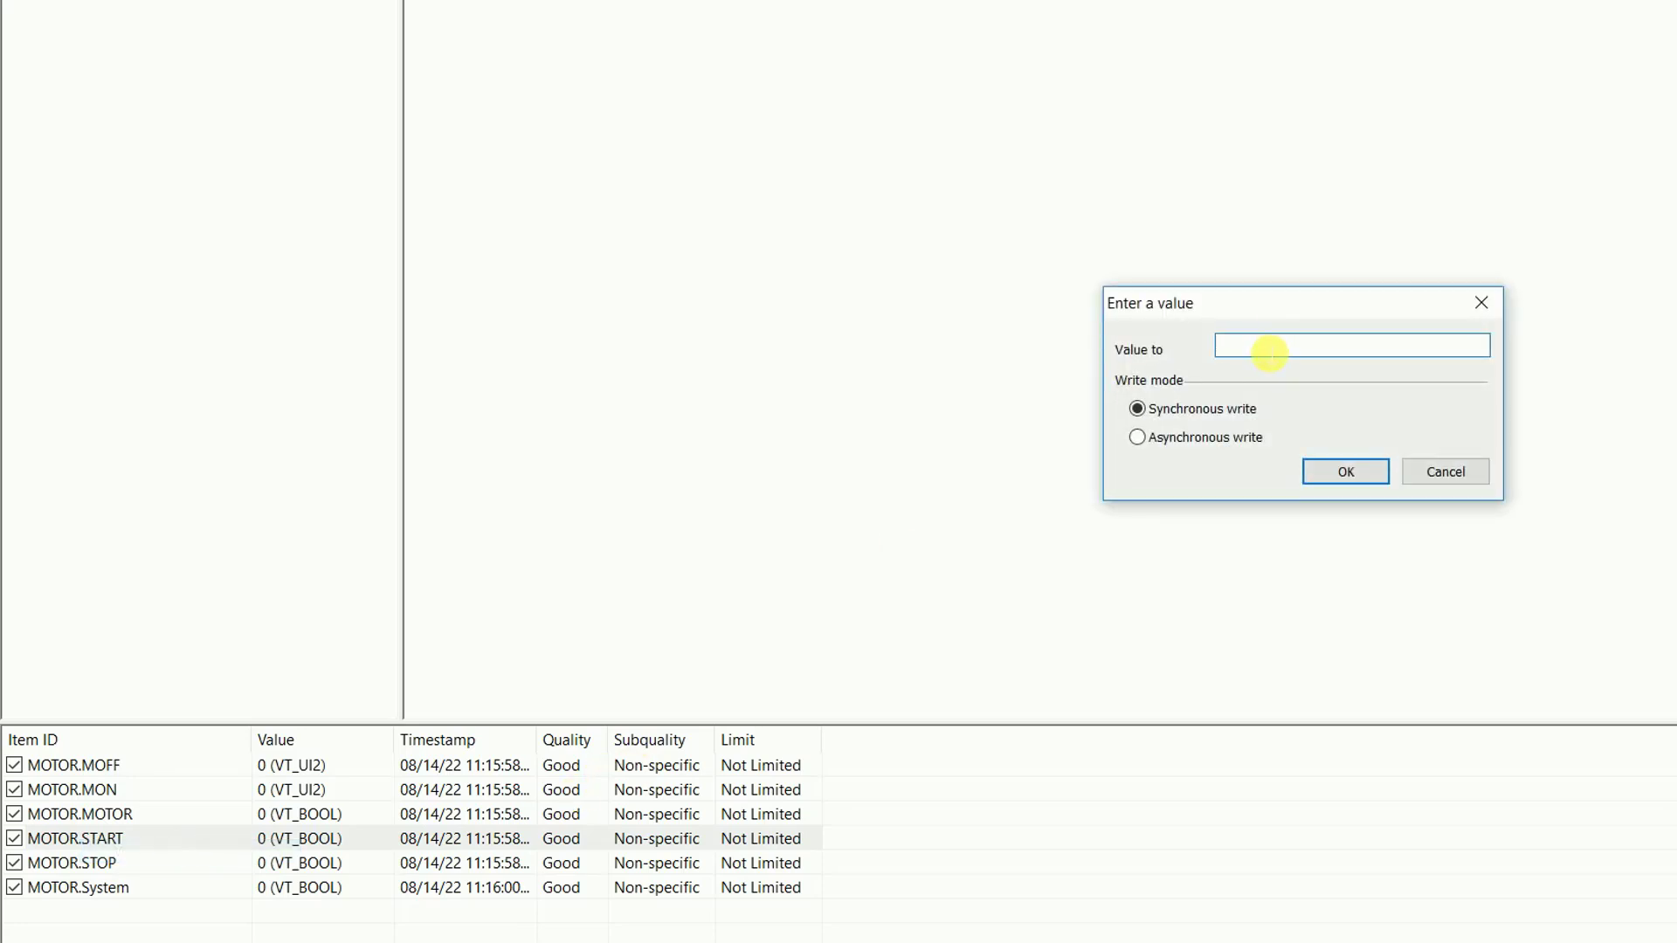
{"action": "type", "text": "1"}
{"action": "left_click", "coordinate": [1351, 473]}
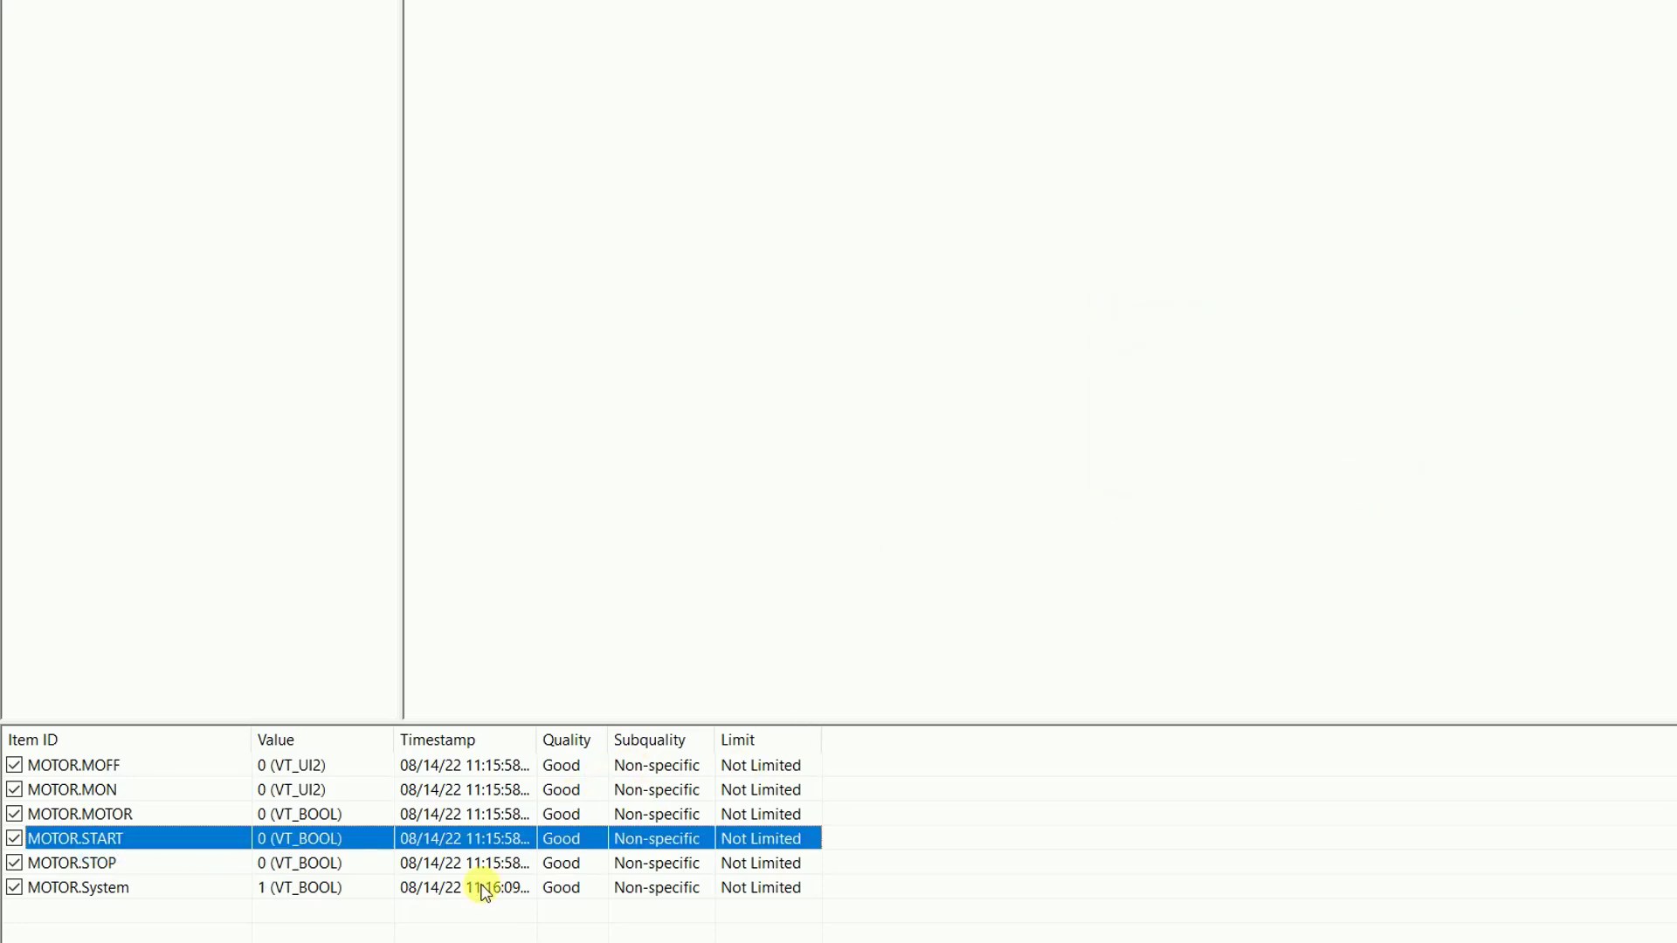
Write the value 0 to the MOTOR.START tag using synchronous write.
{"action": "right_click", "coordinate": [191, 836]}
{"action": "left_click", "coordinate": [275, 854]}
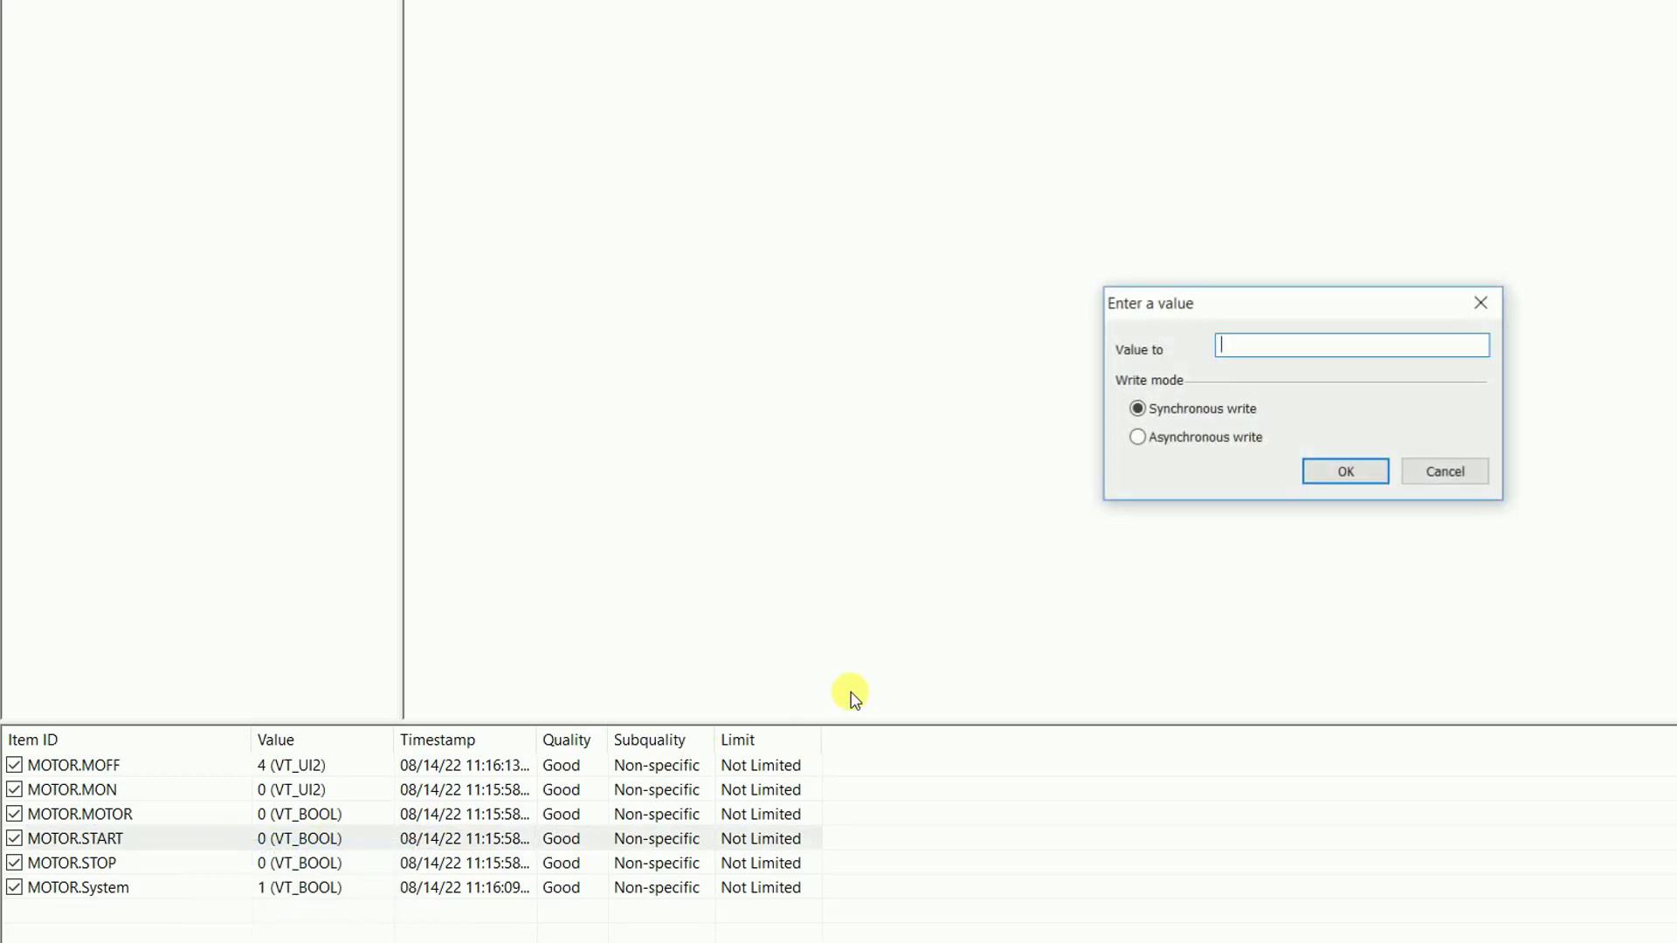
{"action": "type", "text": "1"}
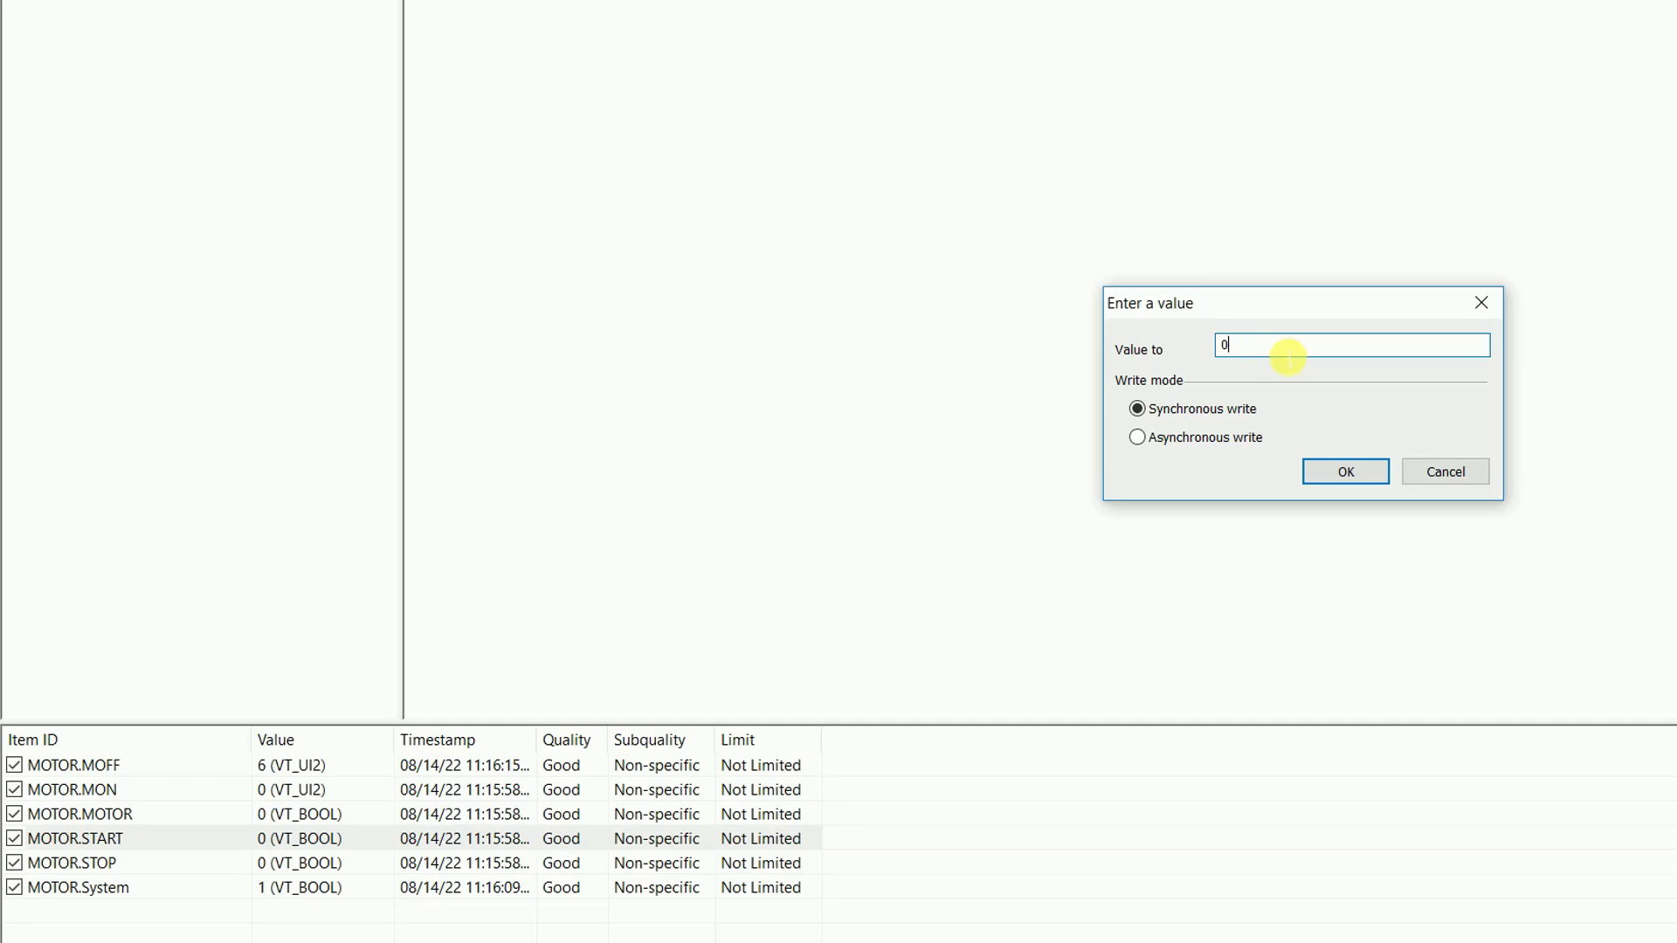
{"action": "left_click", "coordinate": [1354, 476]}
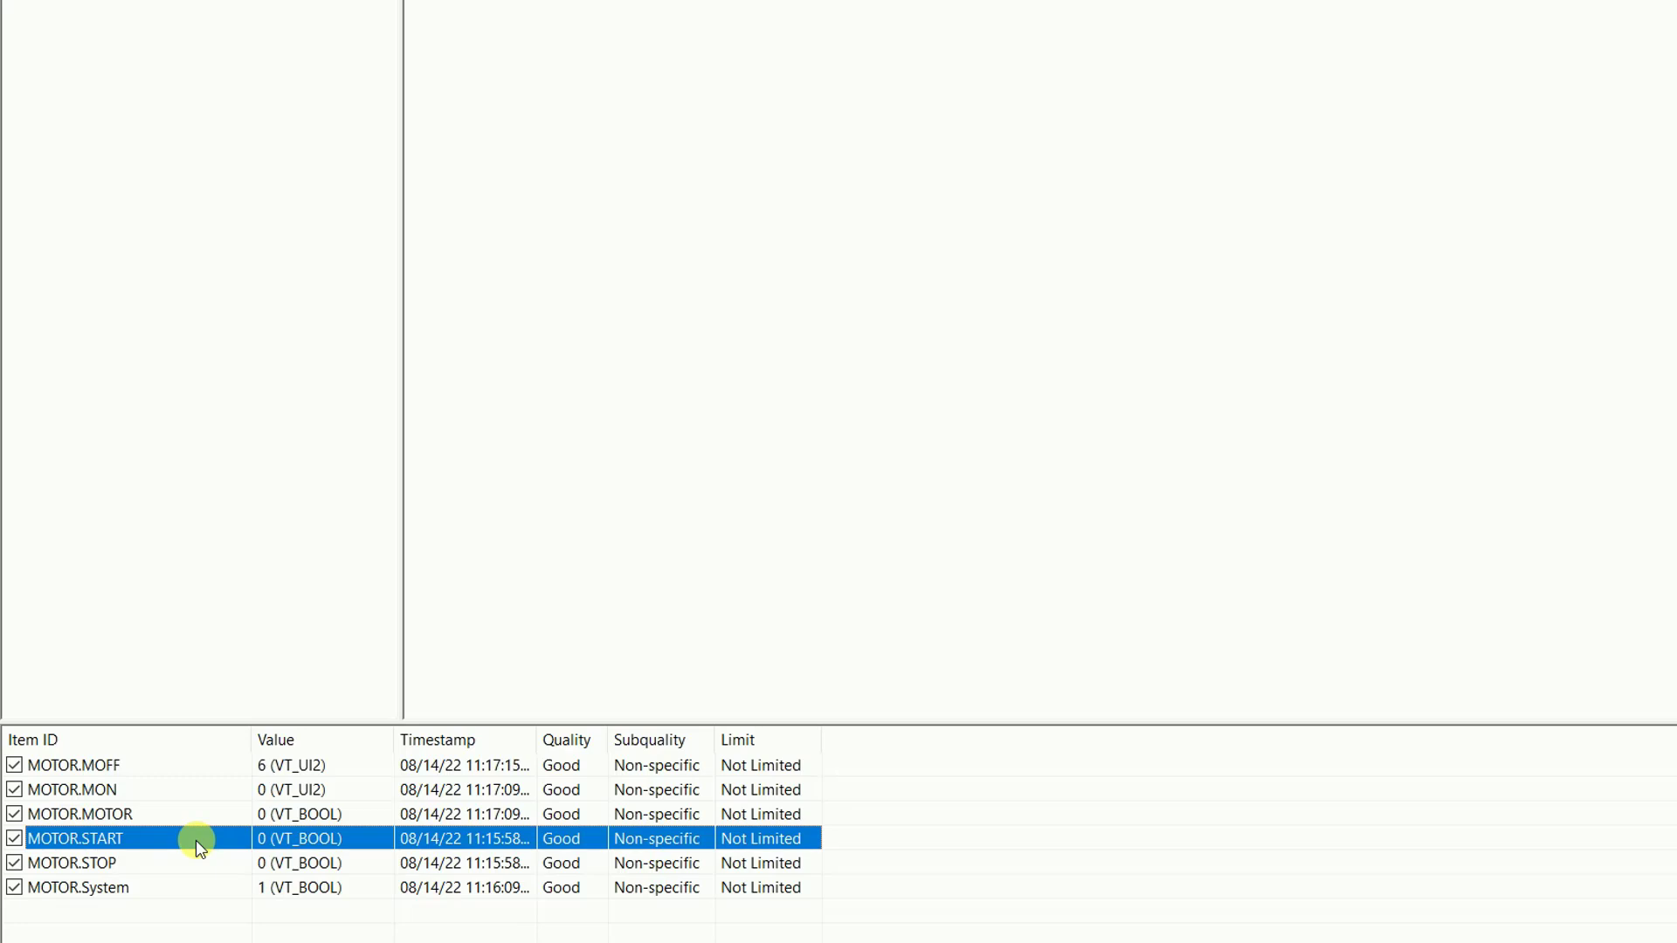
Write the value 1 to the MOTOR.STOP tag using synchronous write.
{"action": "left_click", "coordinate": [118, 865]}
{"action": "right_click", "coordinate": [133, 858]}
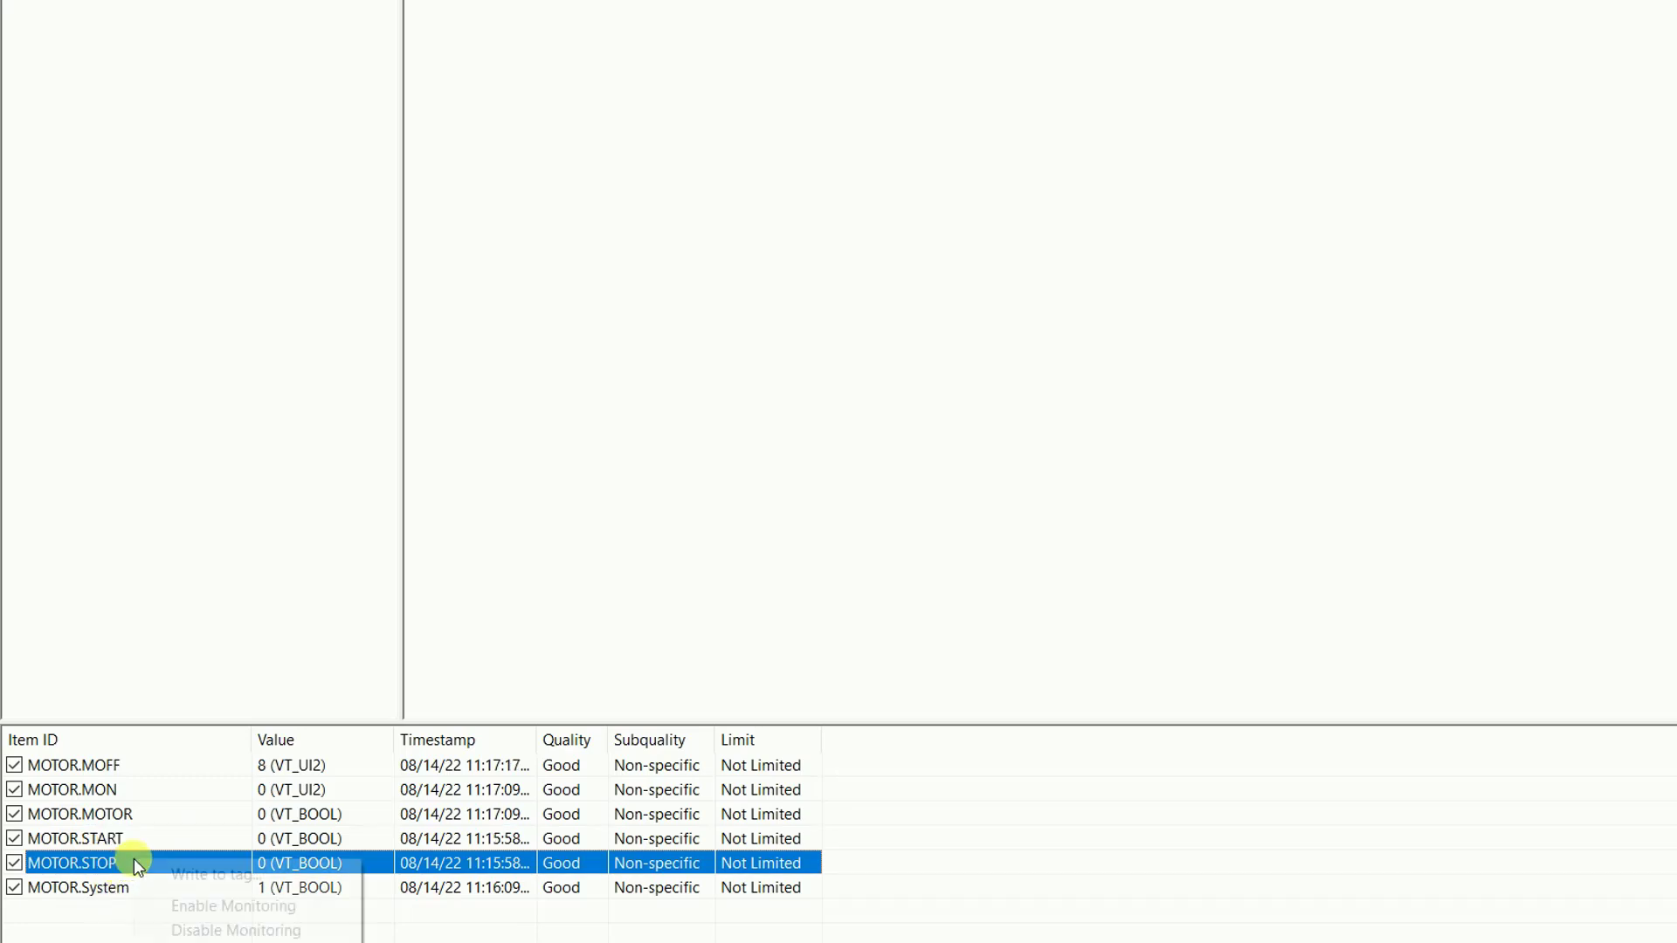
{"action": "left_click", "coordinate": [265, 873]}
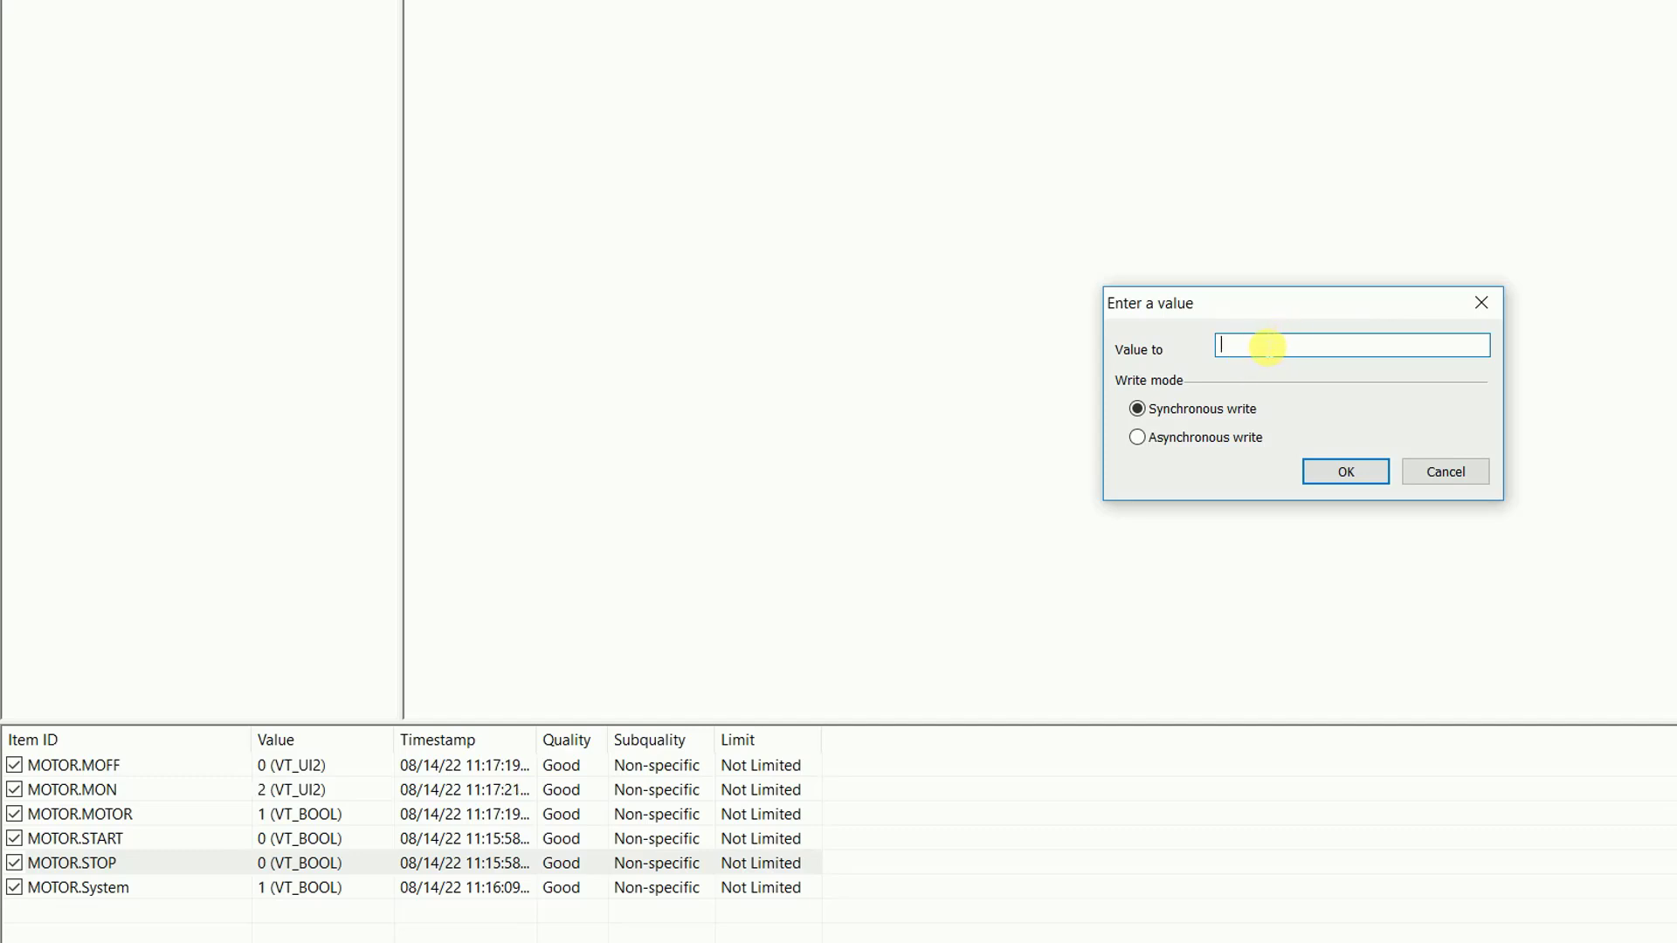
{"action": "type", "text": "1"}
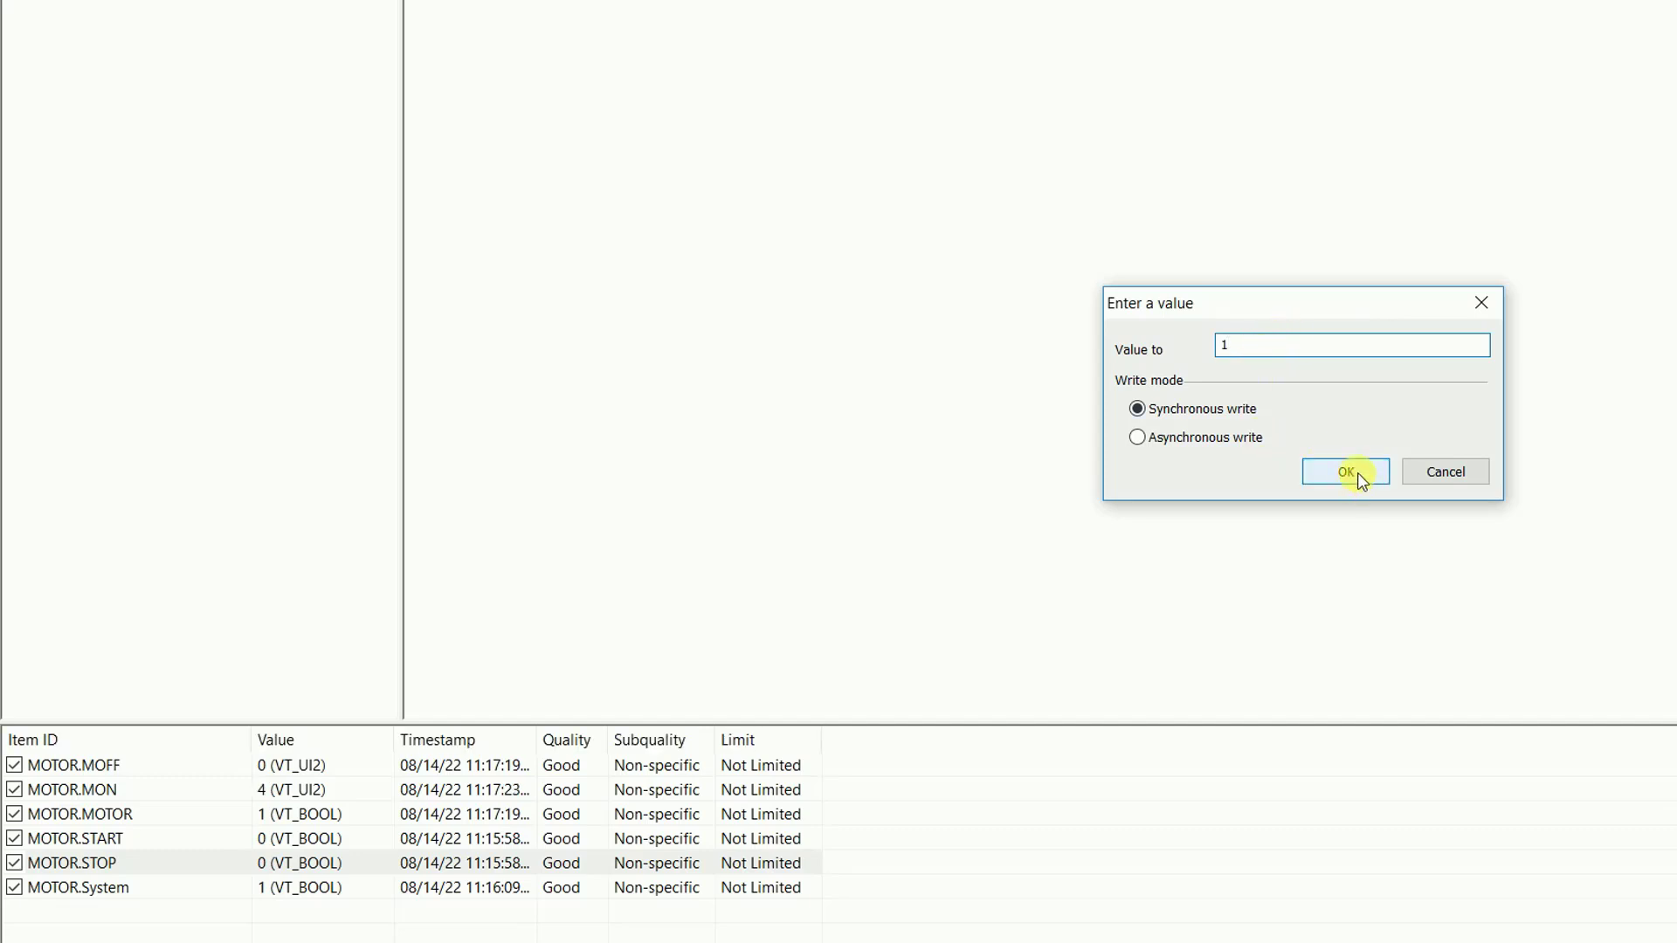
{"action": "left_click", "coordinate": [1339, 472]}
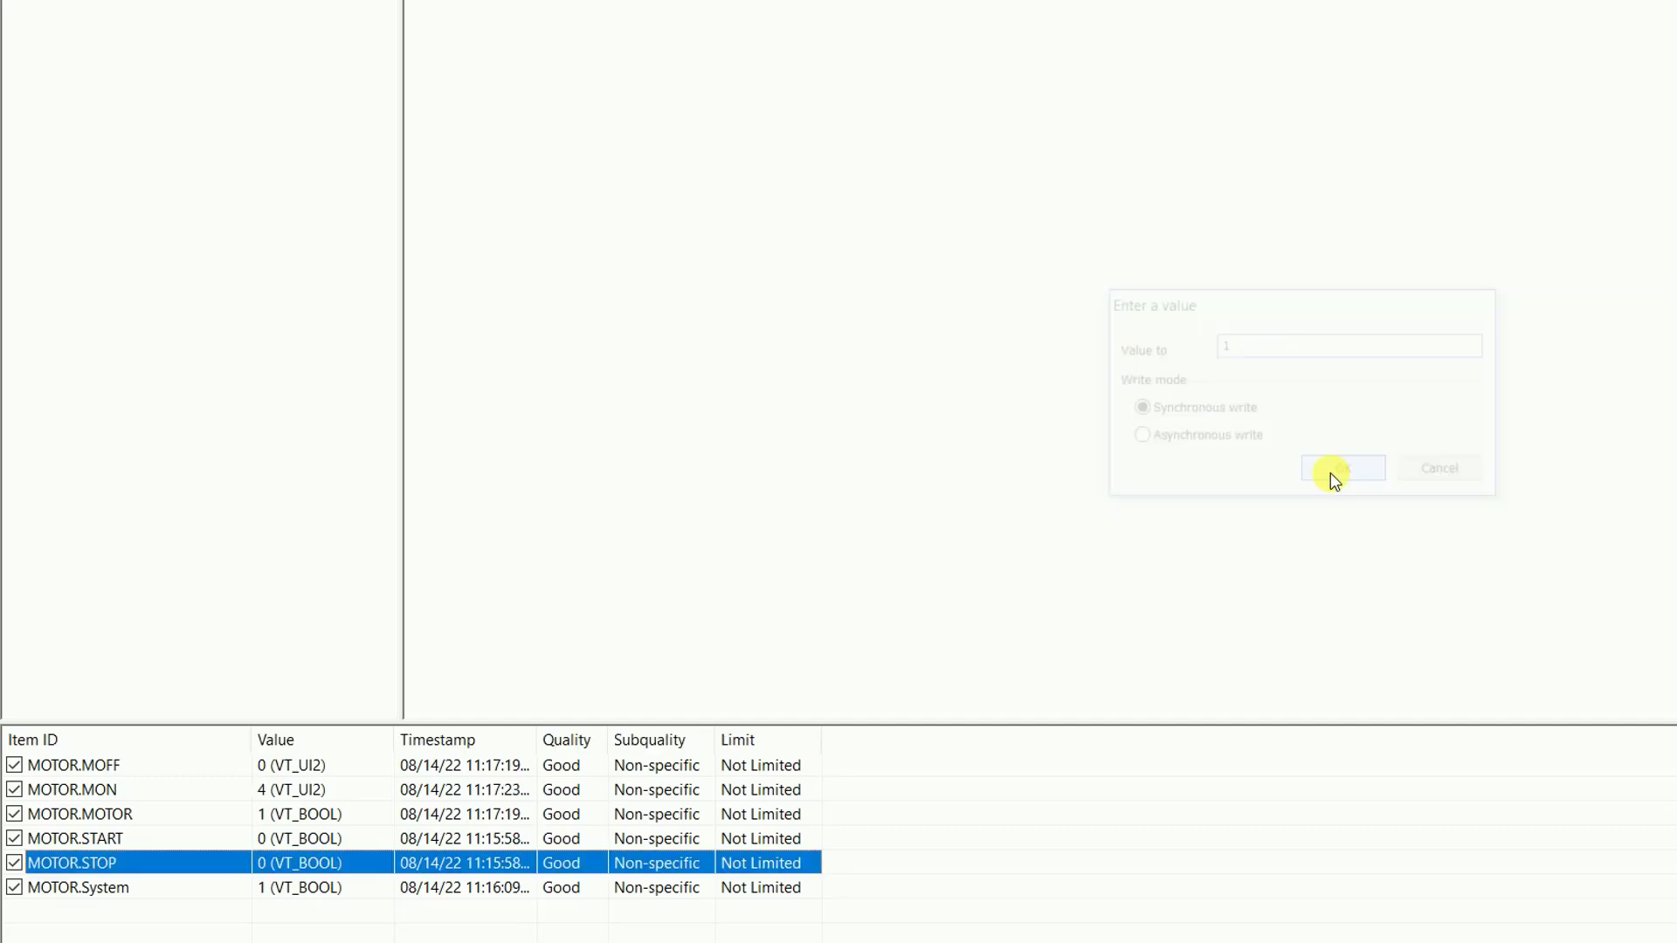
Write the value 0 to the MOTOR.STOP tag using synchronous write.
{"action": "right_click", "coordinate": [138, 872]}
{"action": "left_click", "coordinate": [197, 877]}
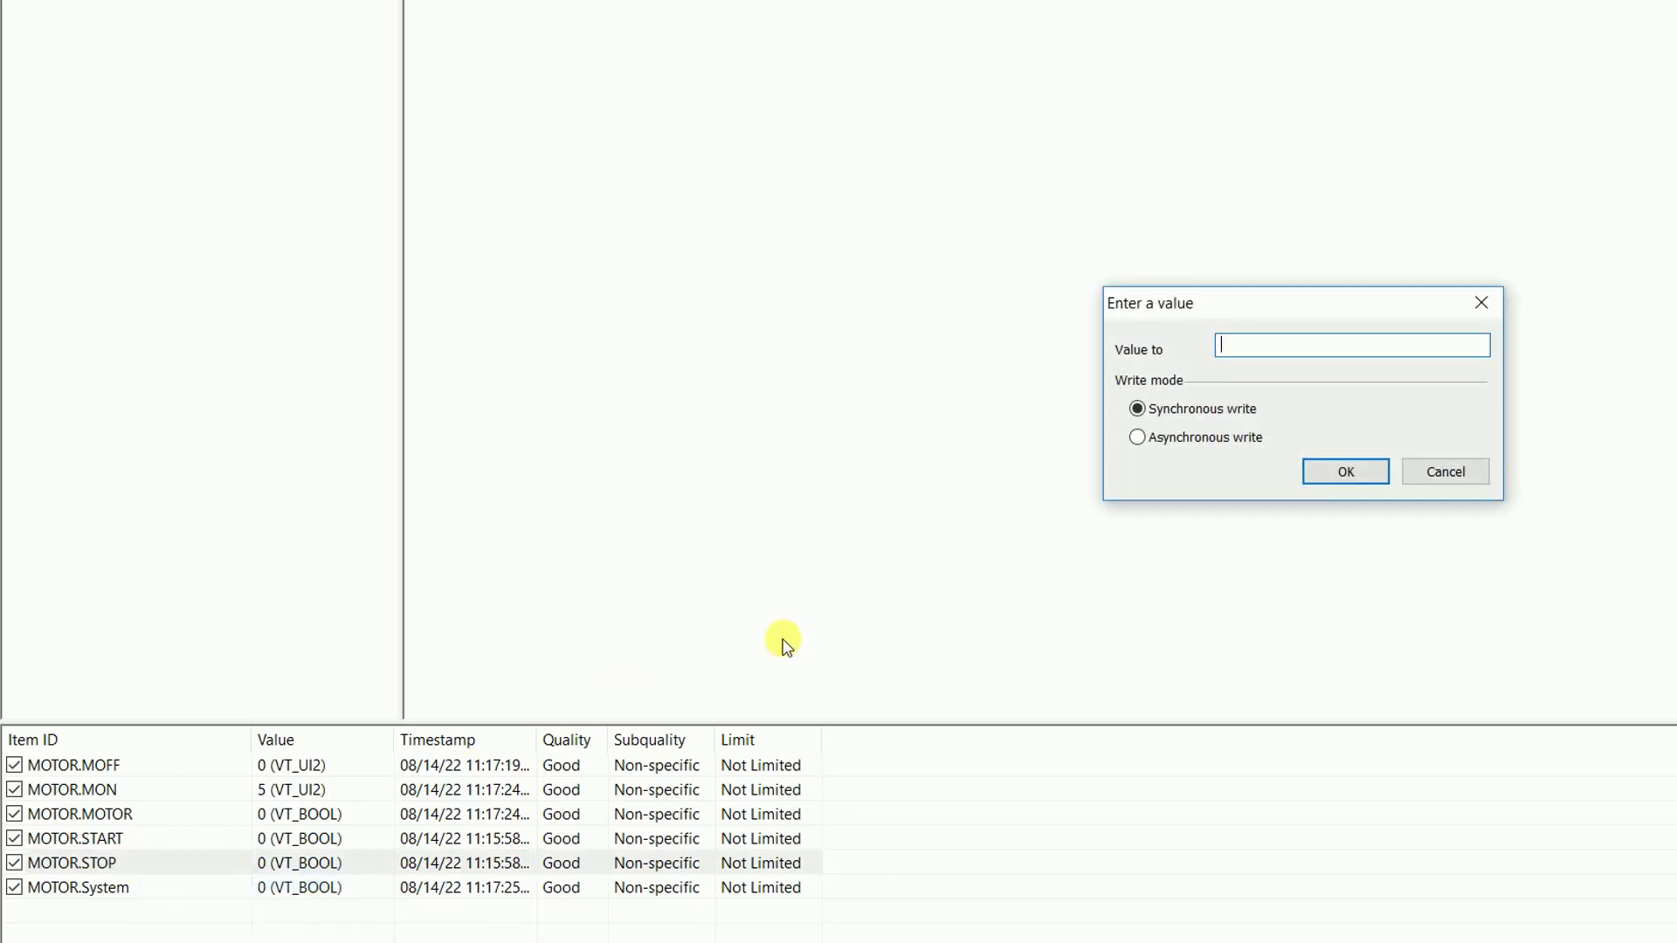
{"action": "type", "text": "0"}
{"action": "left_click", "coordinate": [1350, 473]}
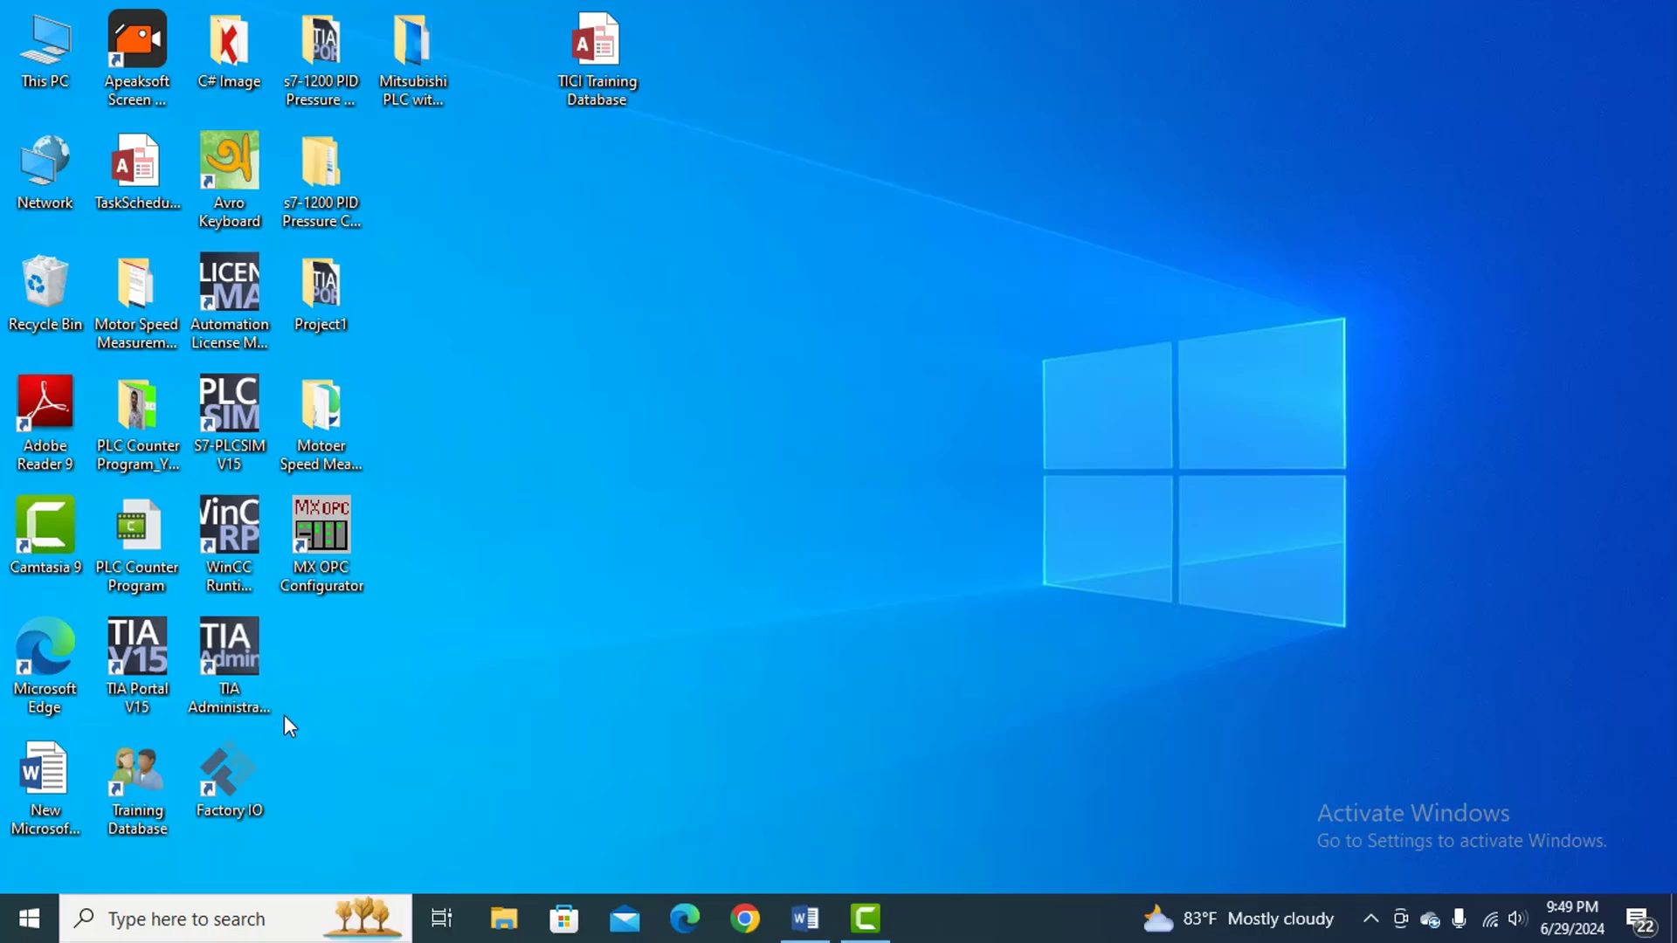
Launch TIA Portal V15 as administrator and create a new project named Mitsubishi PLC SCADA.
{"action": "right_click", "coordinate": [149, 657]}
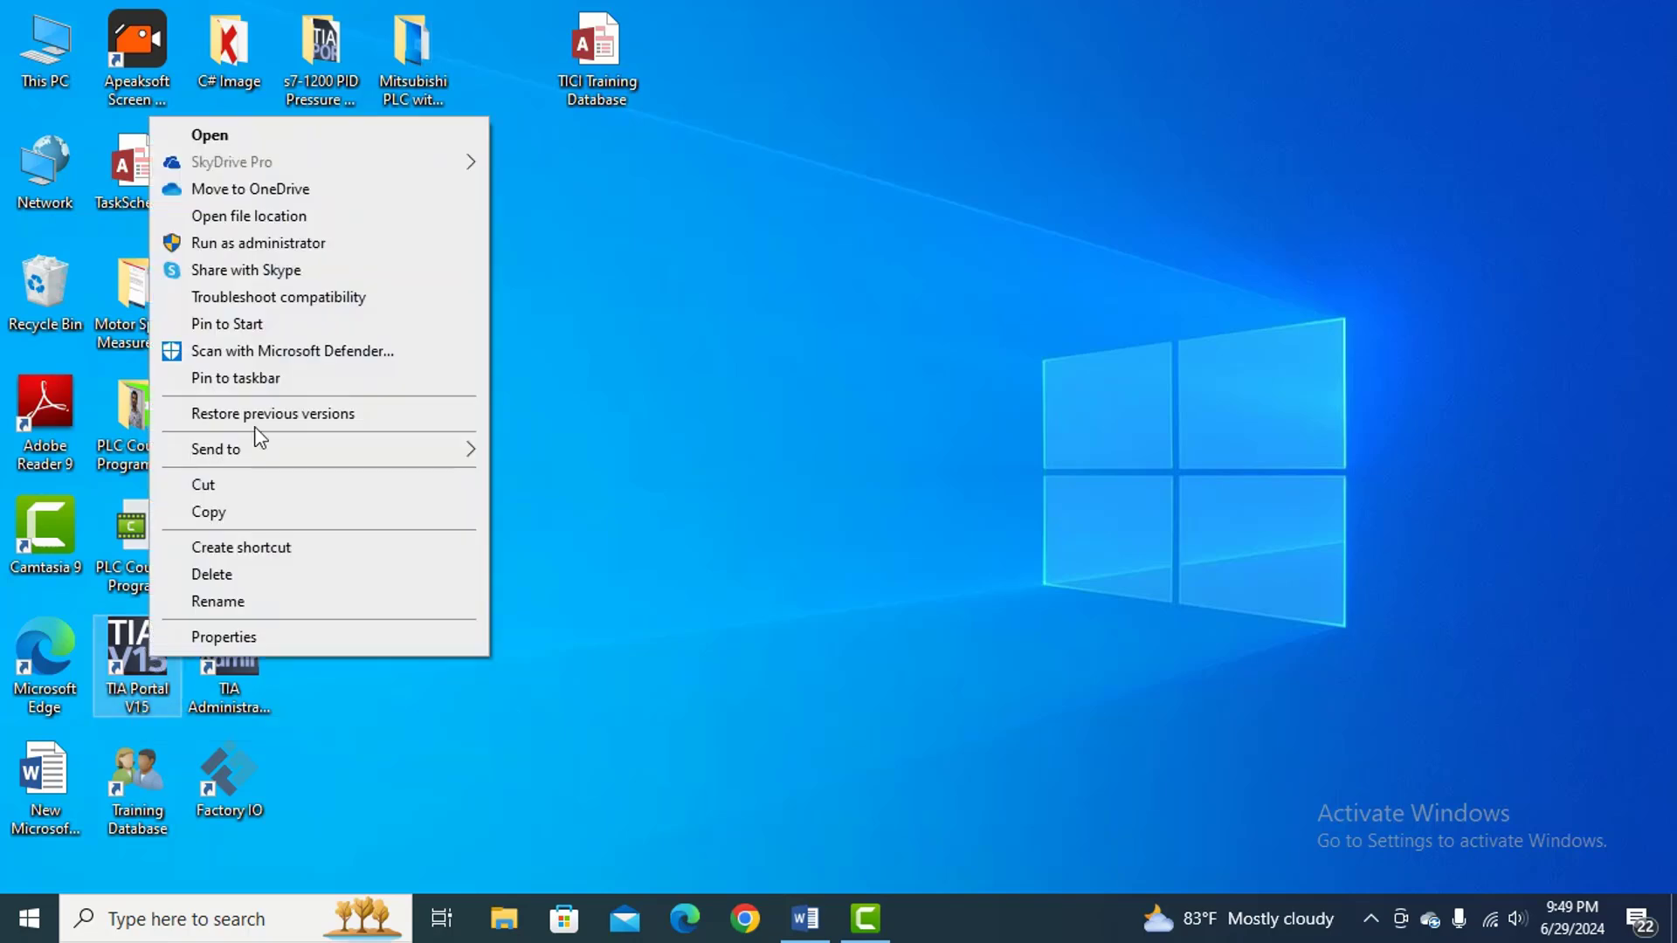
{"action": "left_click", "coordinate": [306, 242]}
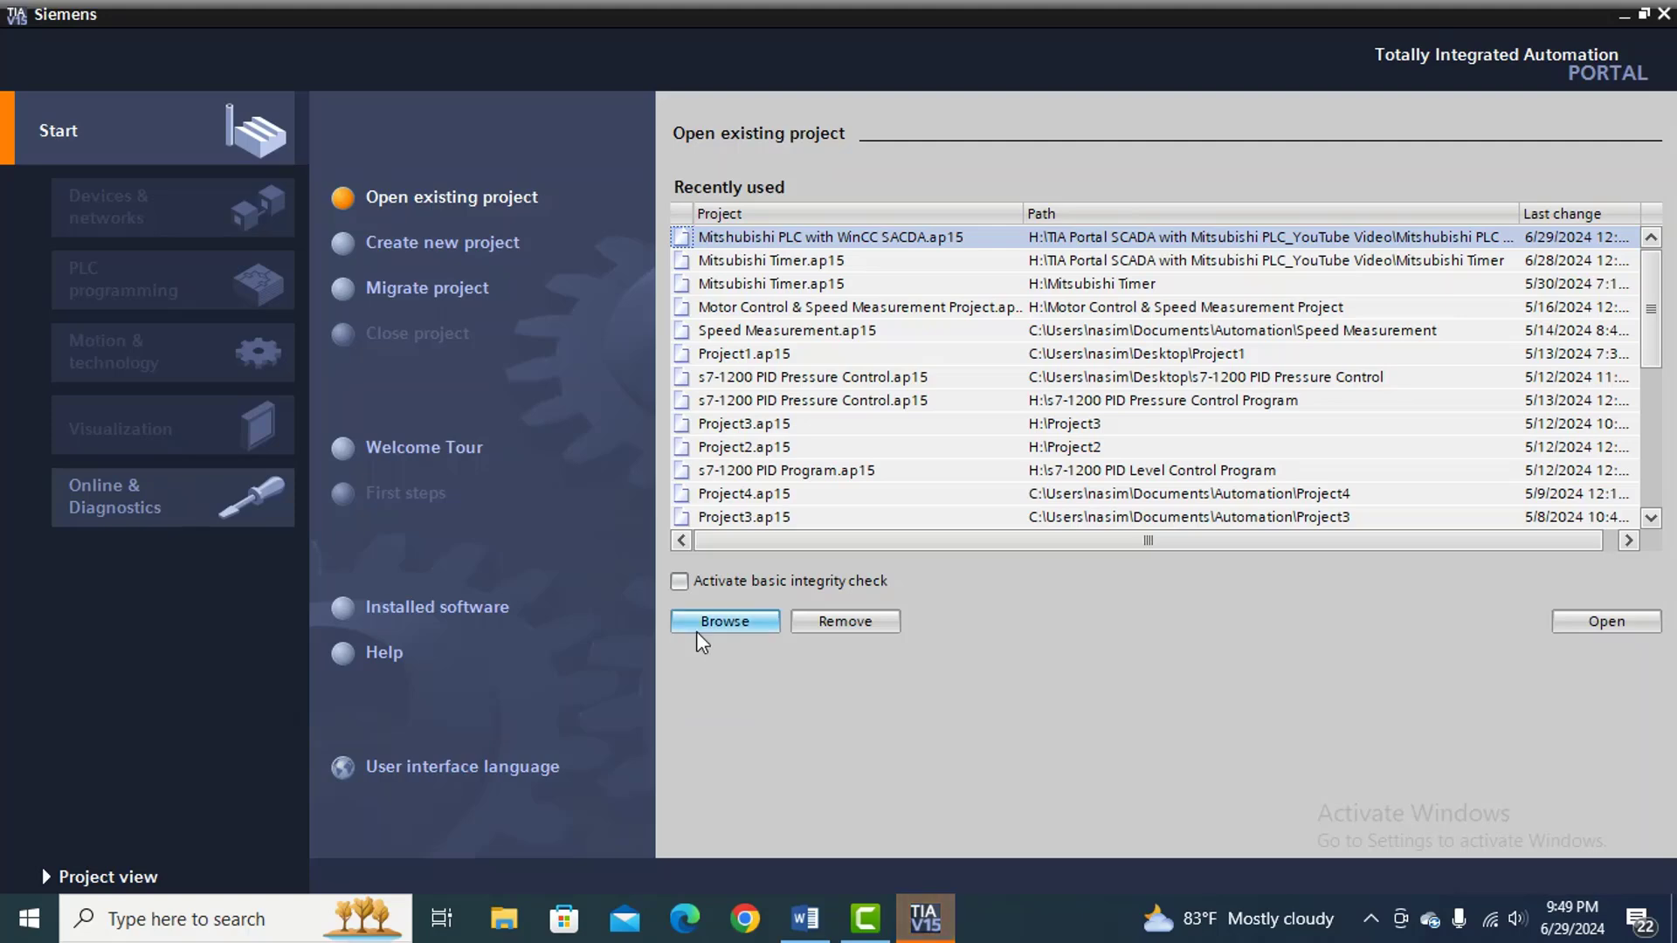
{"action": "left_click", "coordinate": [469, 253]}
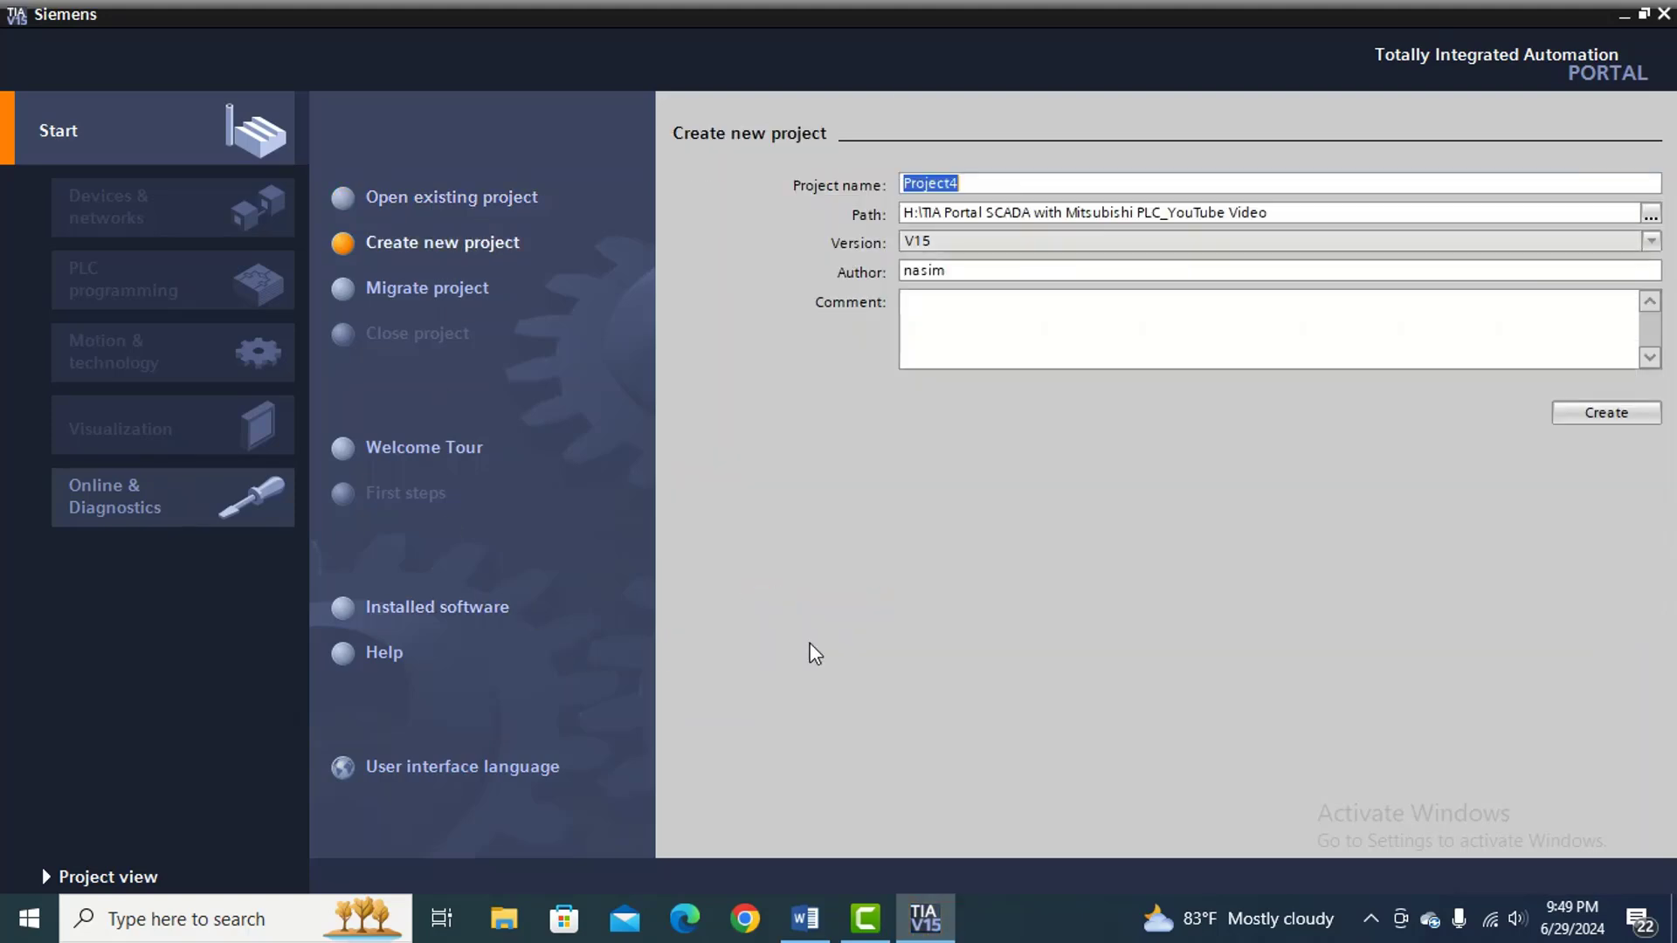
{"action": "left_click", "coordinate": [976, 183]}
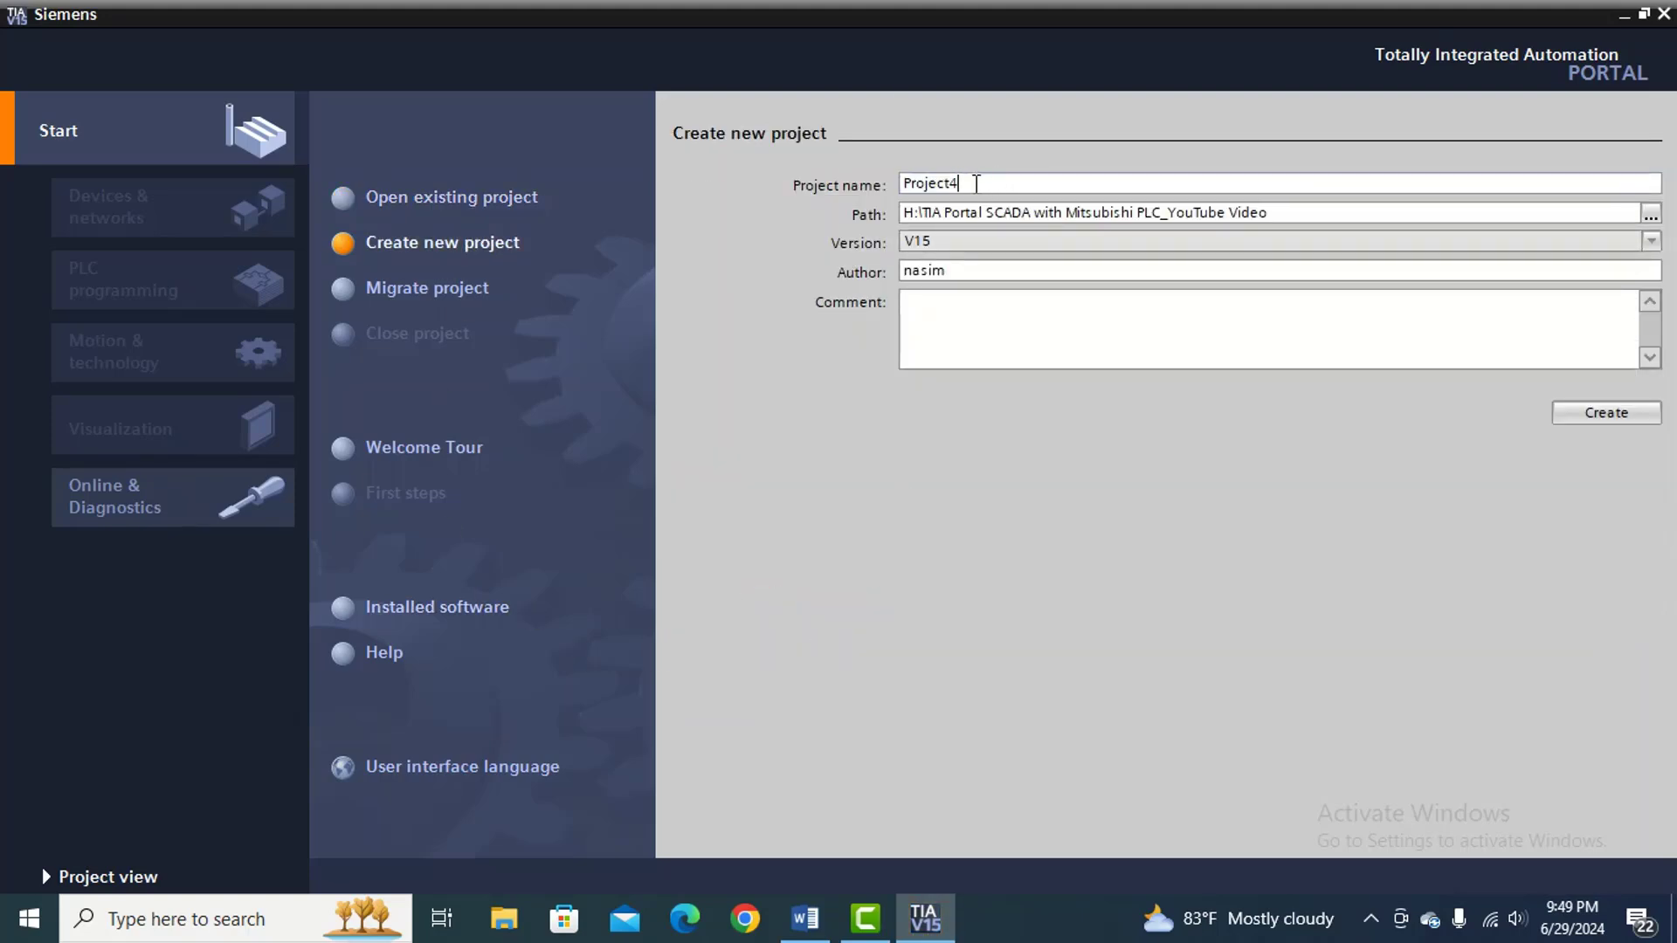
{"action": "key", "text": "BackSpace"}
{"action": "key", "text": "BackSpace"}
{"action": "key", "text": "BackSpace"}
{"action": "key", "text": "BackSpace"}
{"action": "key", "text": "BackSpace"}
{"action": "key", "text": "BackSpace"}
{"action": "key", "text": "BackSpace"}
{"action": "key", "text": "BackSpace"}
{"action": "type", "text": "M"}
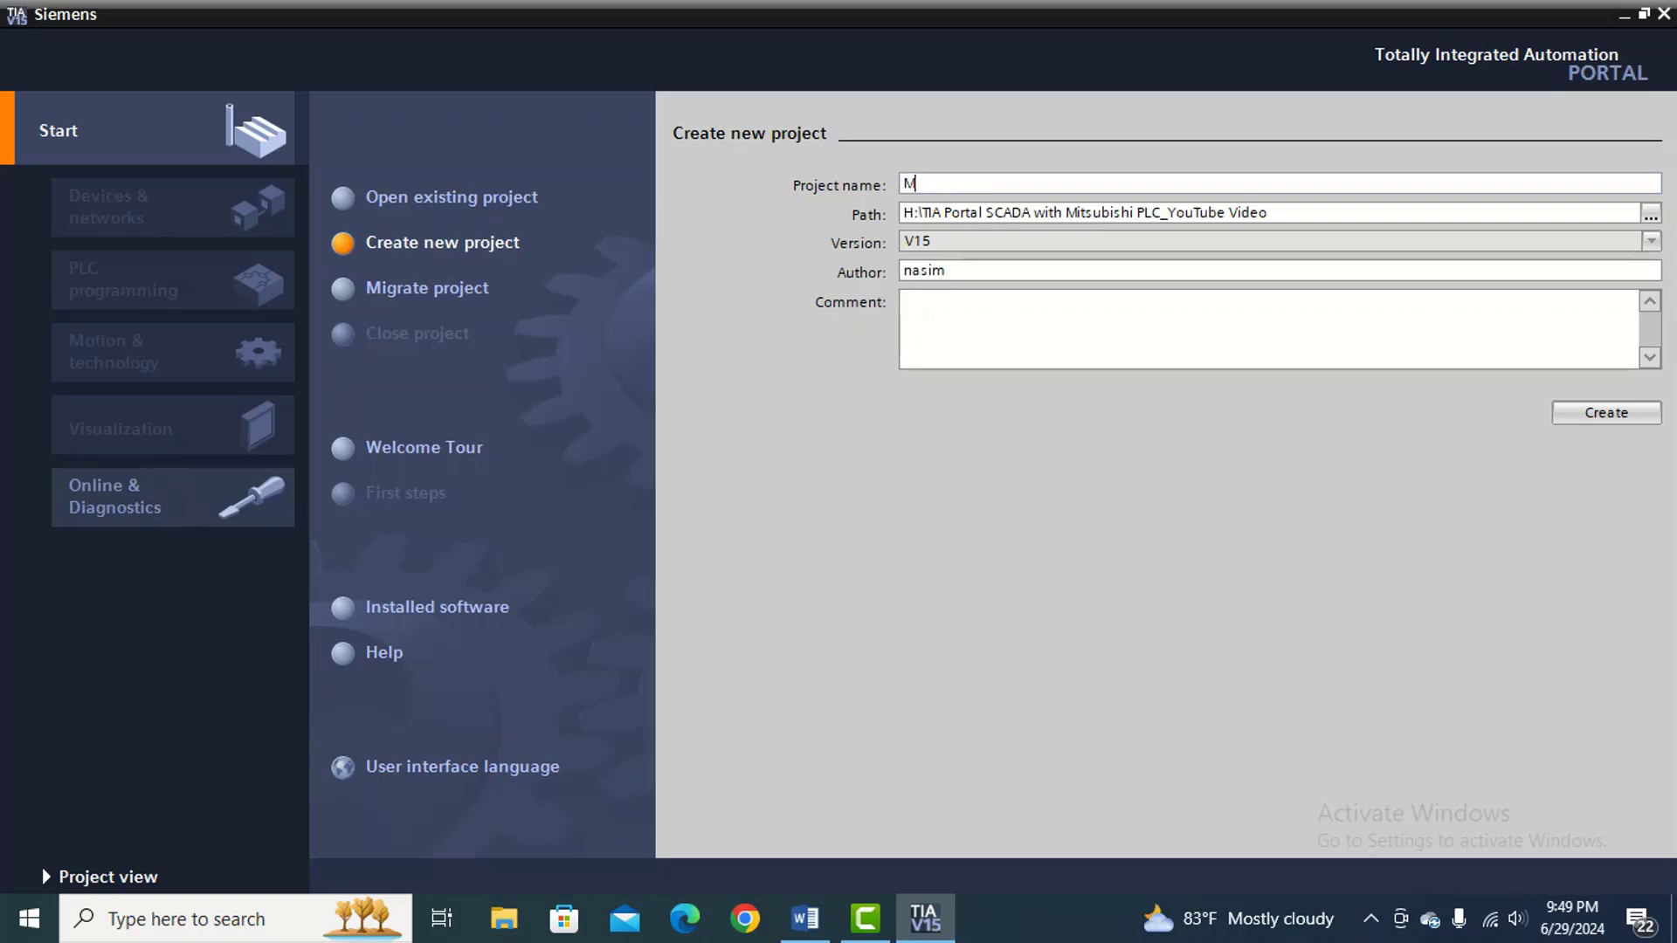
{"action": "type", "text": "itsubishi P"}
{"action": "type", "text": "LC SCADA"}
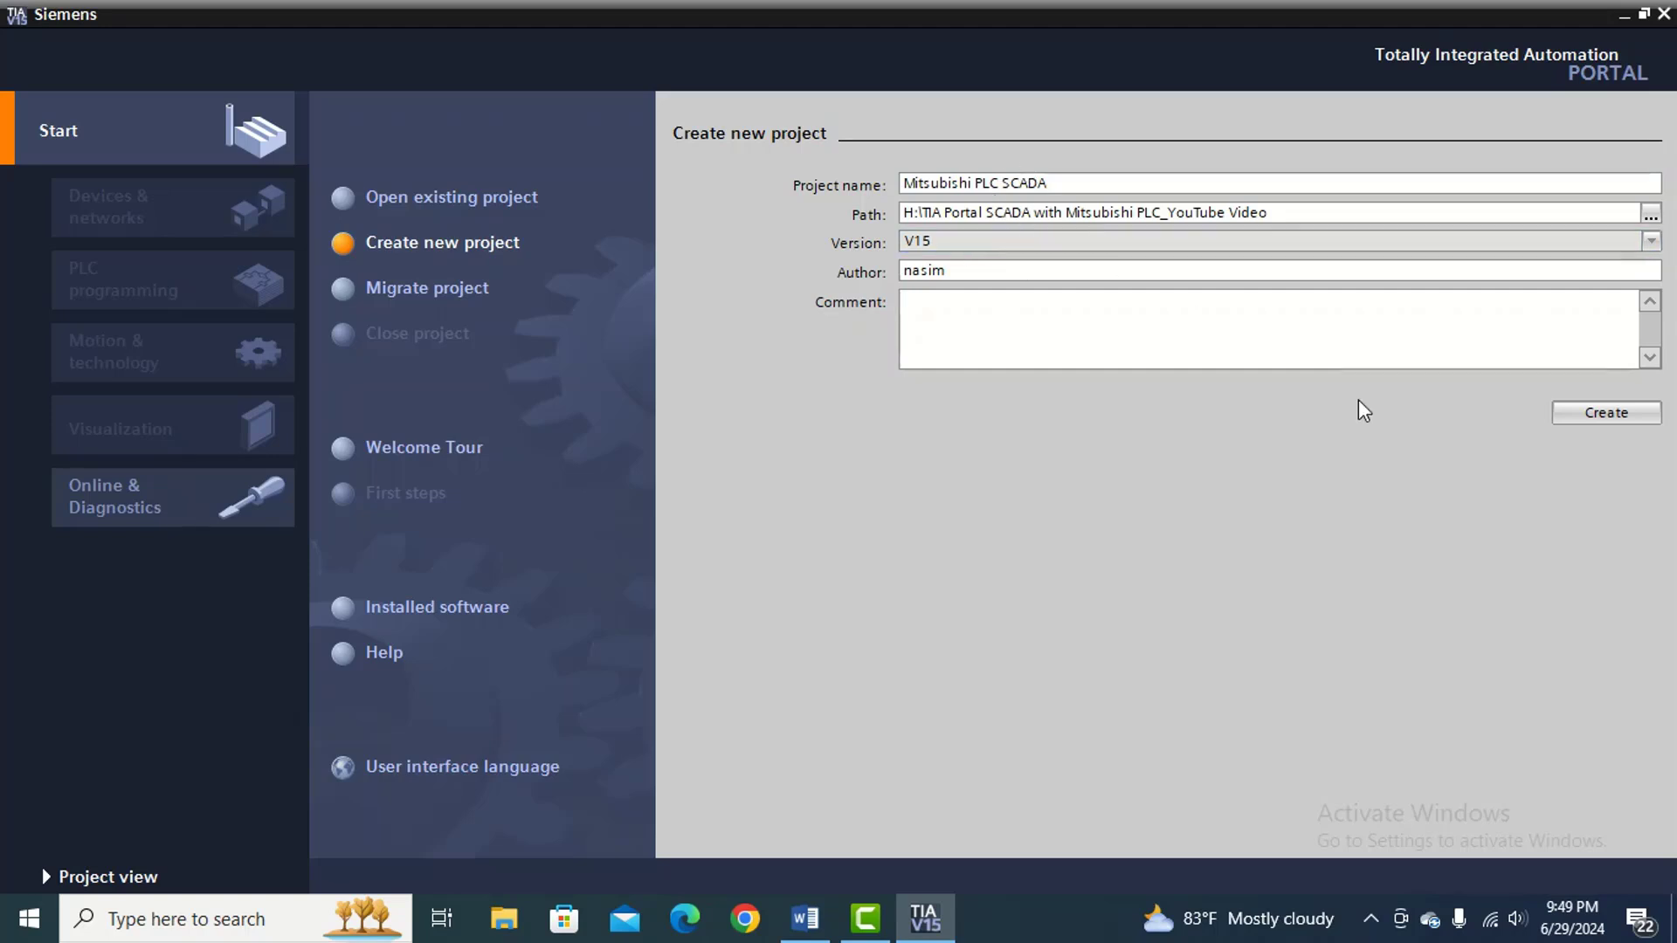
{"action": "left_click", "coordinate": [1607, 414]}
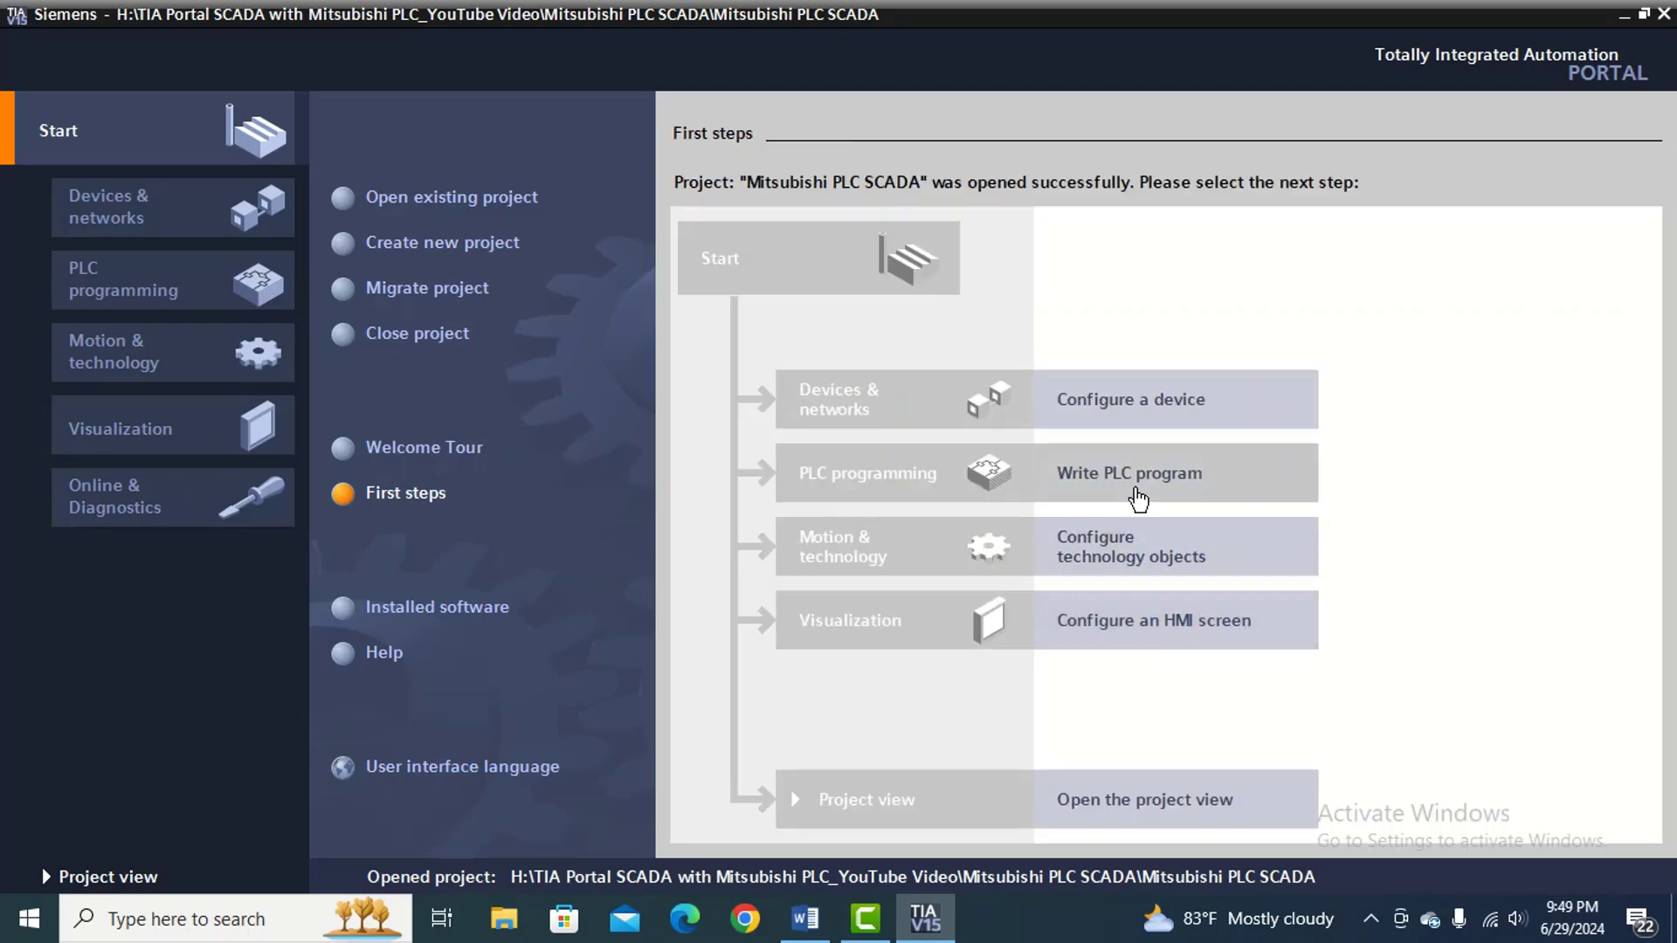
Add a WinCC RT Advanced PC system, version 15.0.0.0, from the SIMATIC HMI applications to the project.
{"action": "left_click", "coordinate": [1188, 412]}
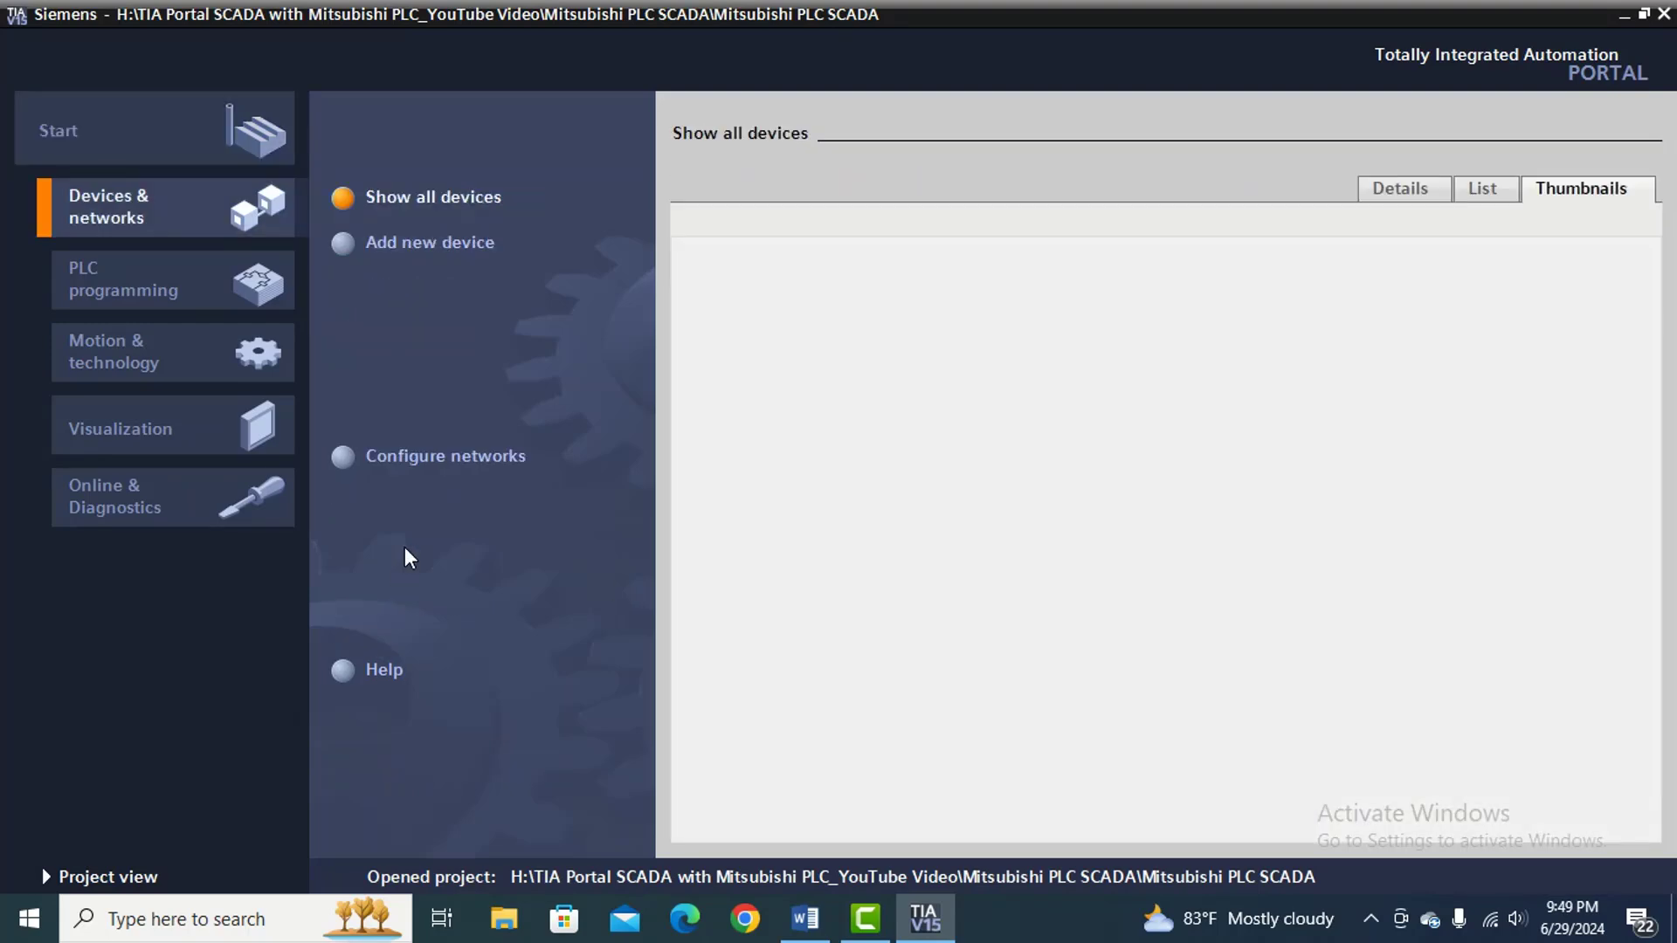
{"action": "left_click", "coordinate": [412, 243]}
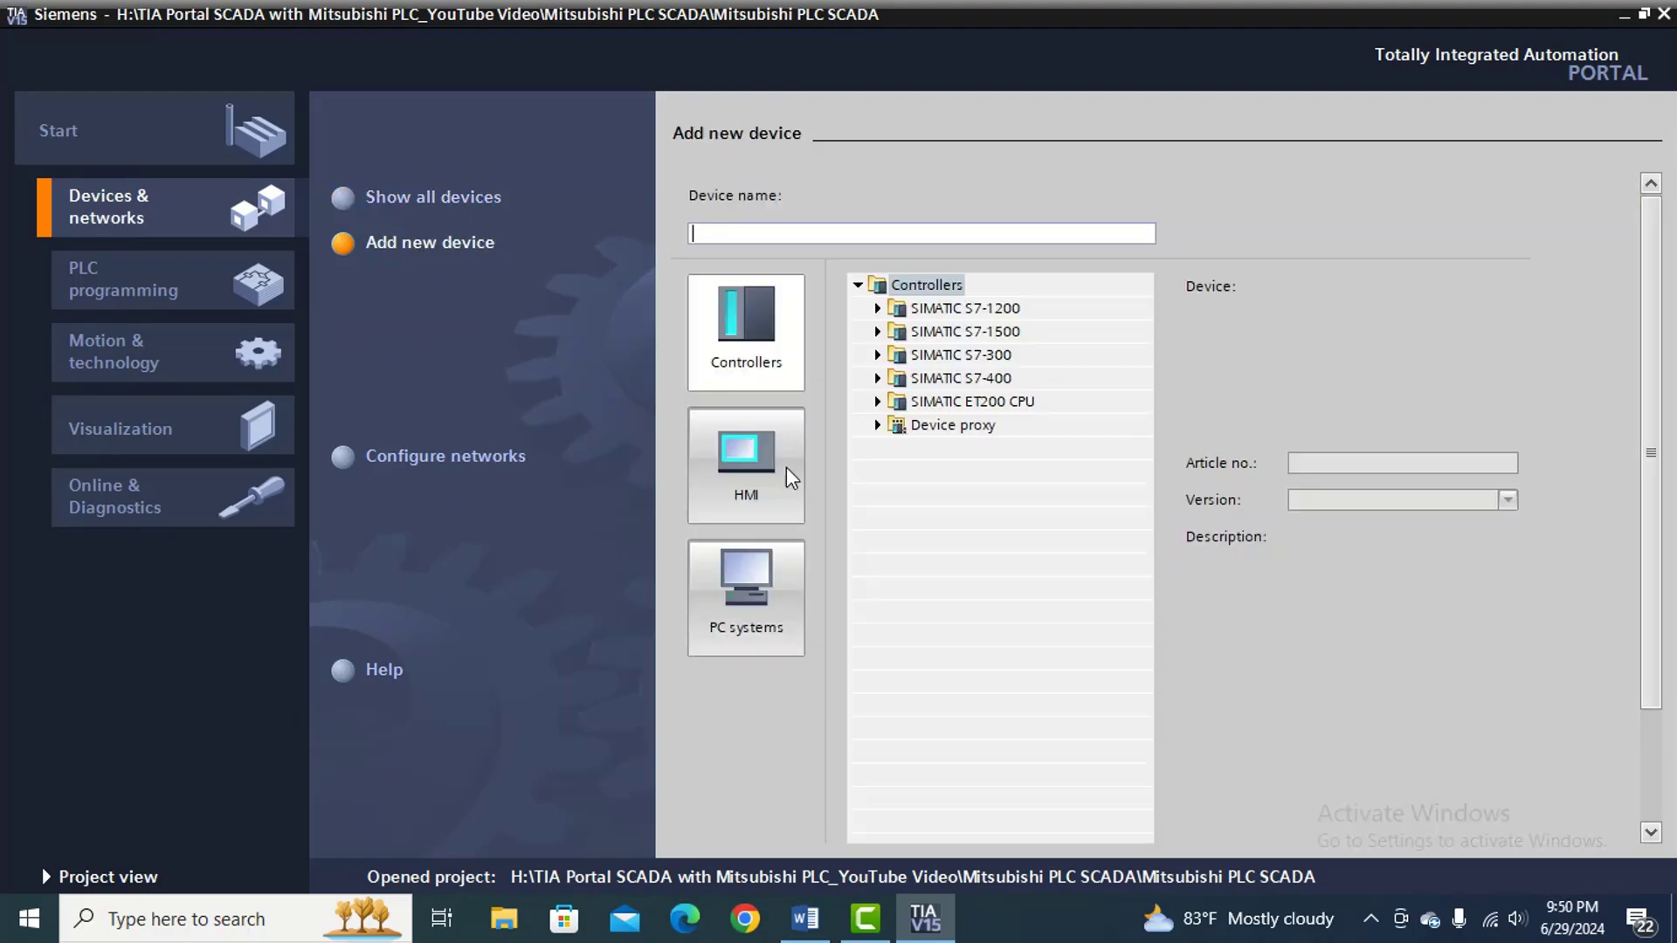
{"action": "left_click", "coordinate": [707, 637]}
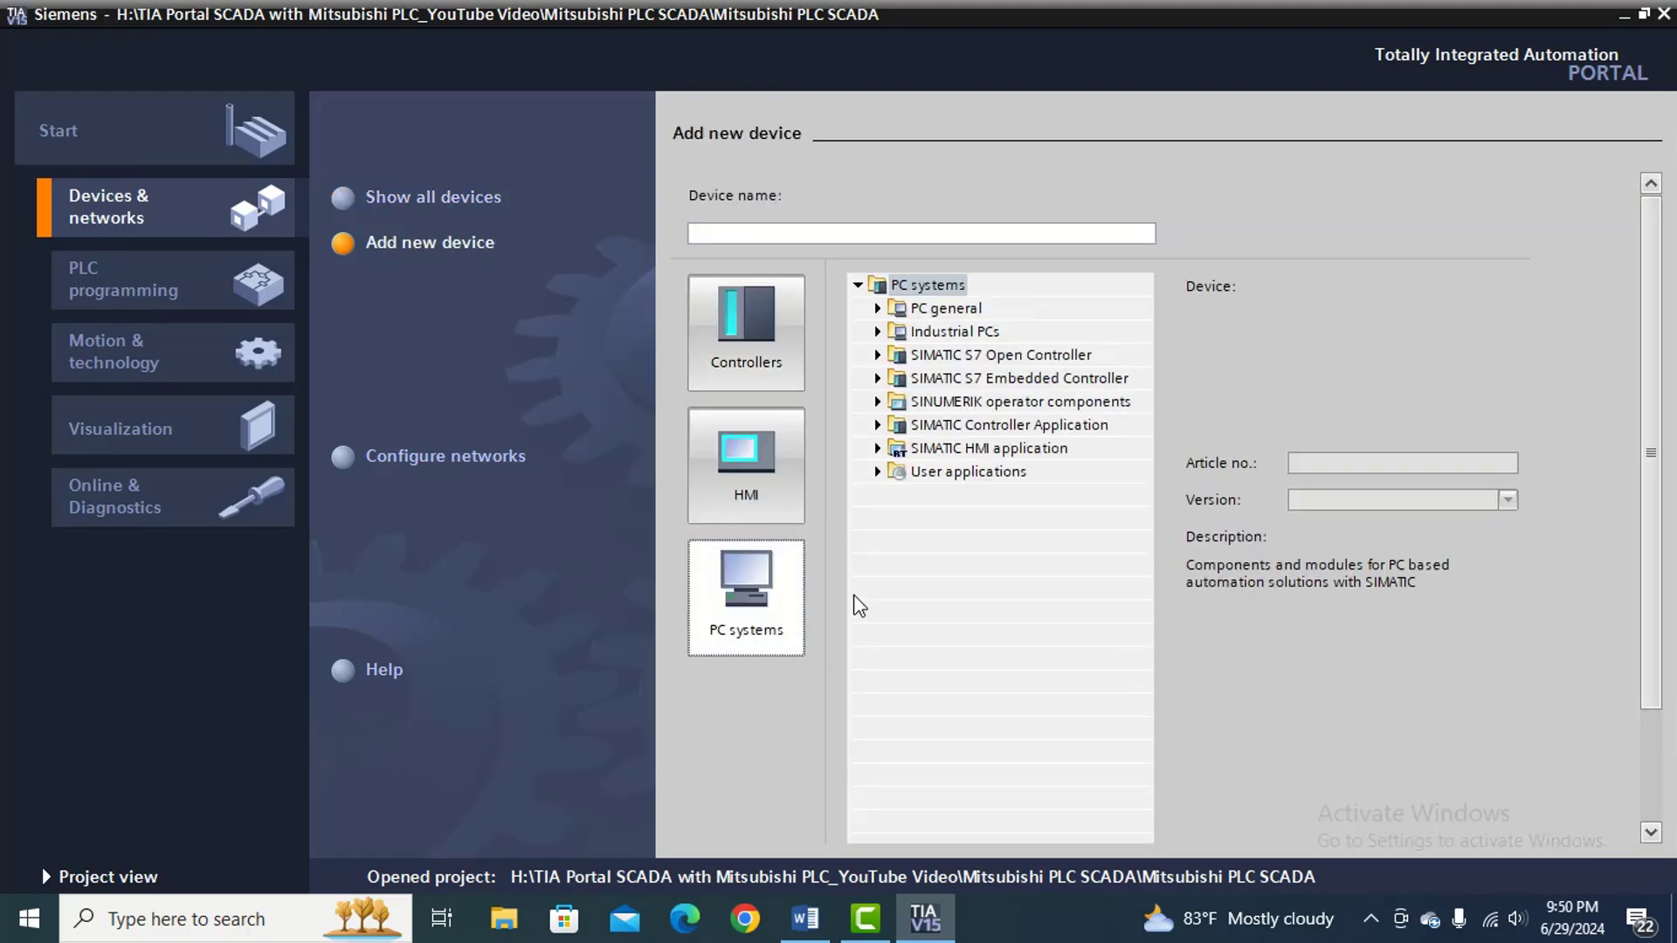
{"action": "left_click", "coordinate": [877, 449]}
{"action": "left_click", "coordinate": [985, 402]}
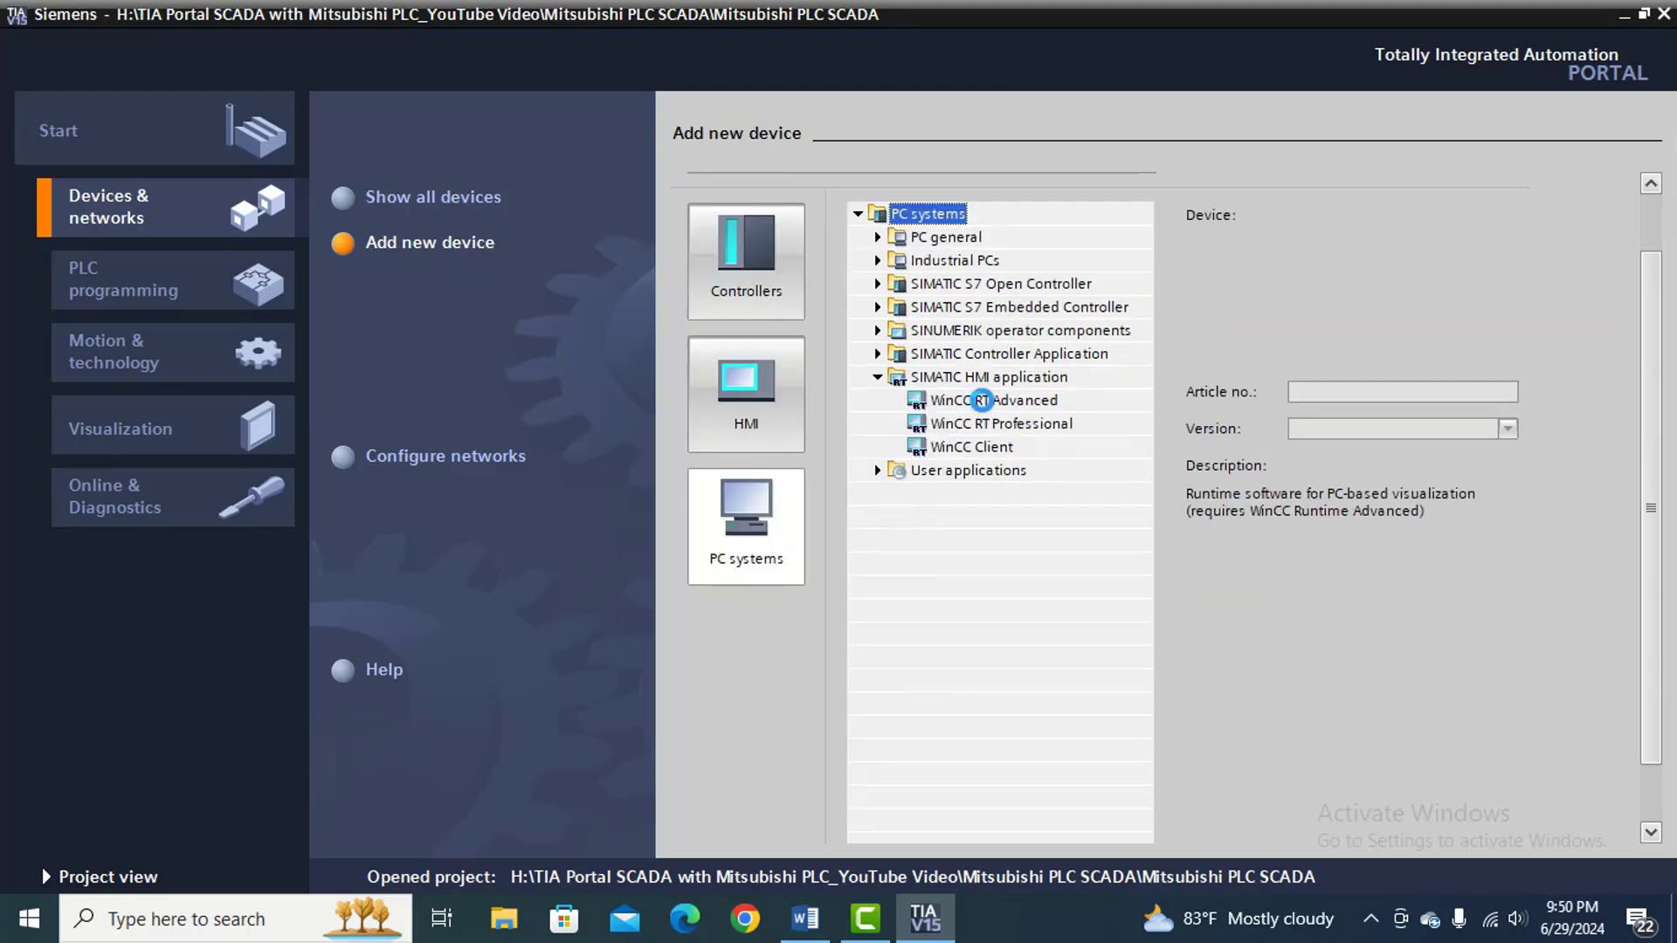
{"action": "scroll", "coordinate": [1664, 323], "scroll_direction": "down", "scroll_amount": 2}
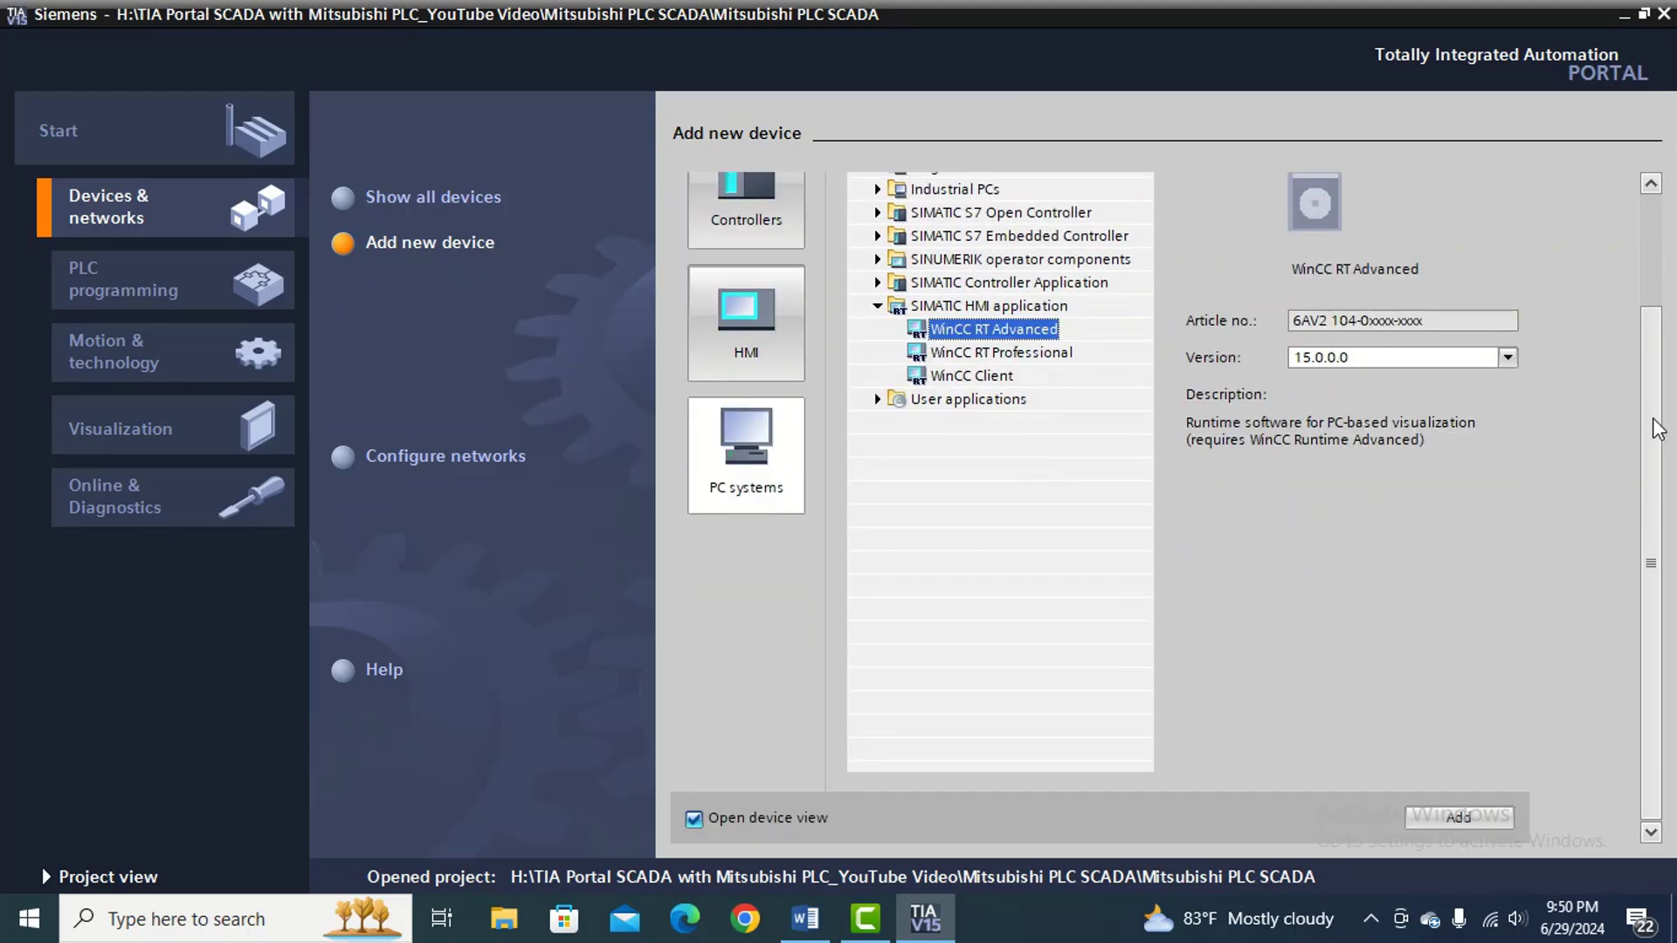
{"action": "left_click", "coordinate": [1436, 808]}
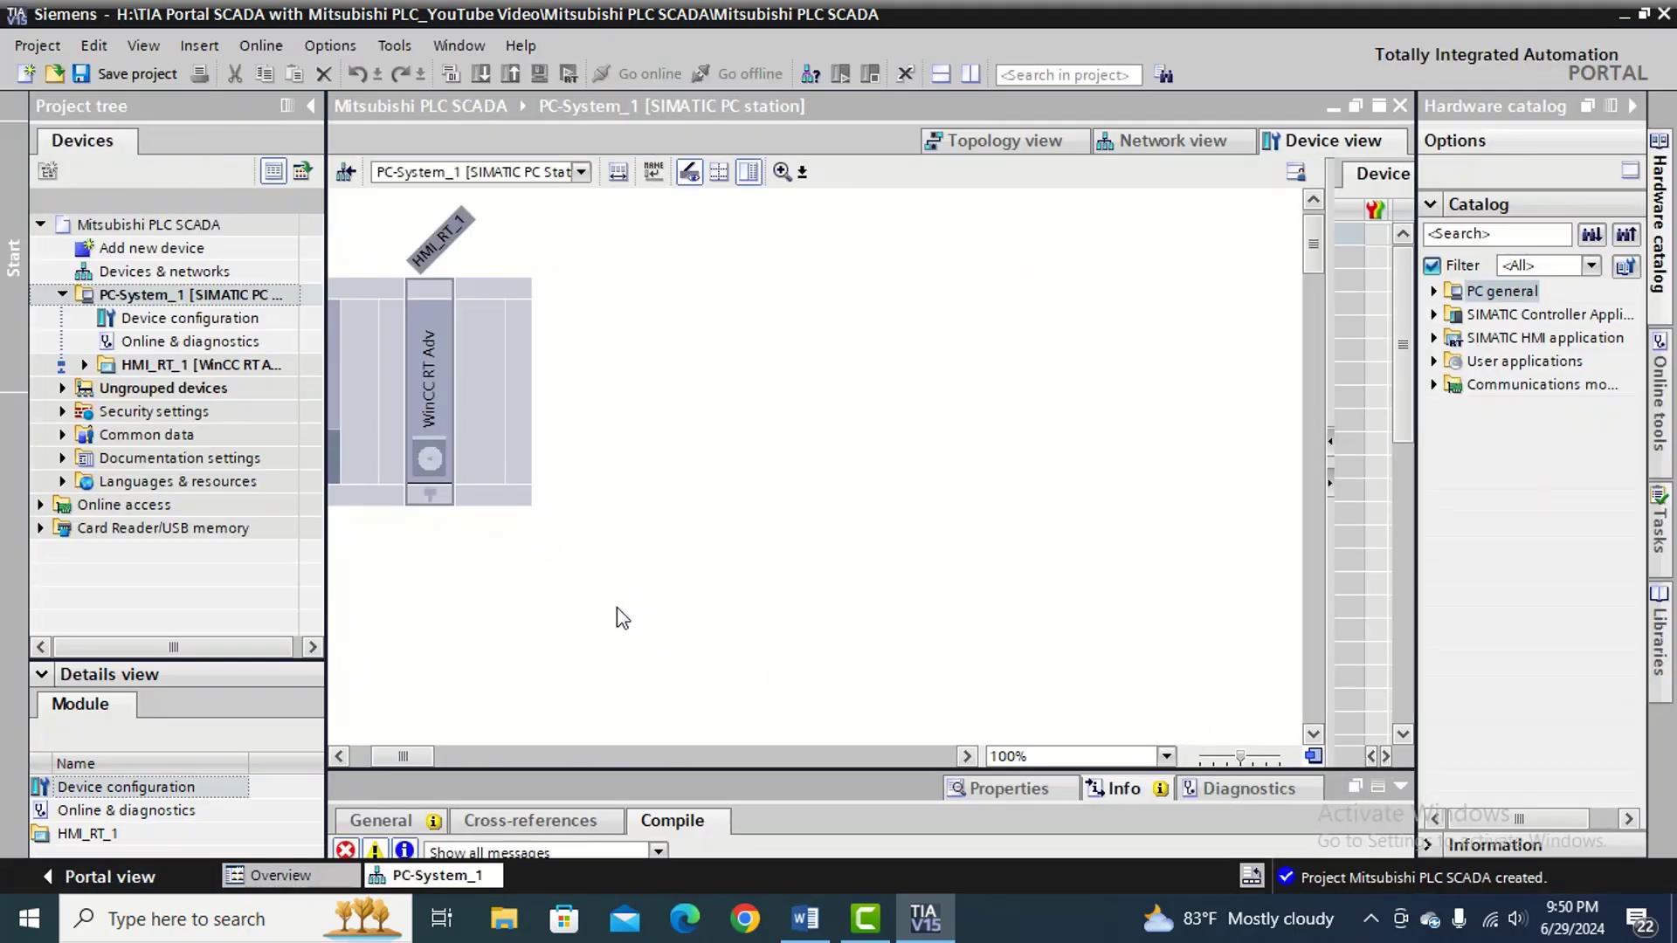
{"action": "left_click_drag", "start_coordinate": [396, 756], "coordinate": [360, 761]}
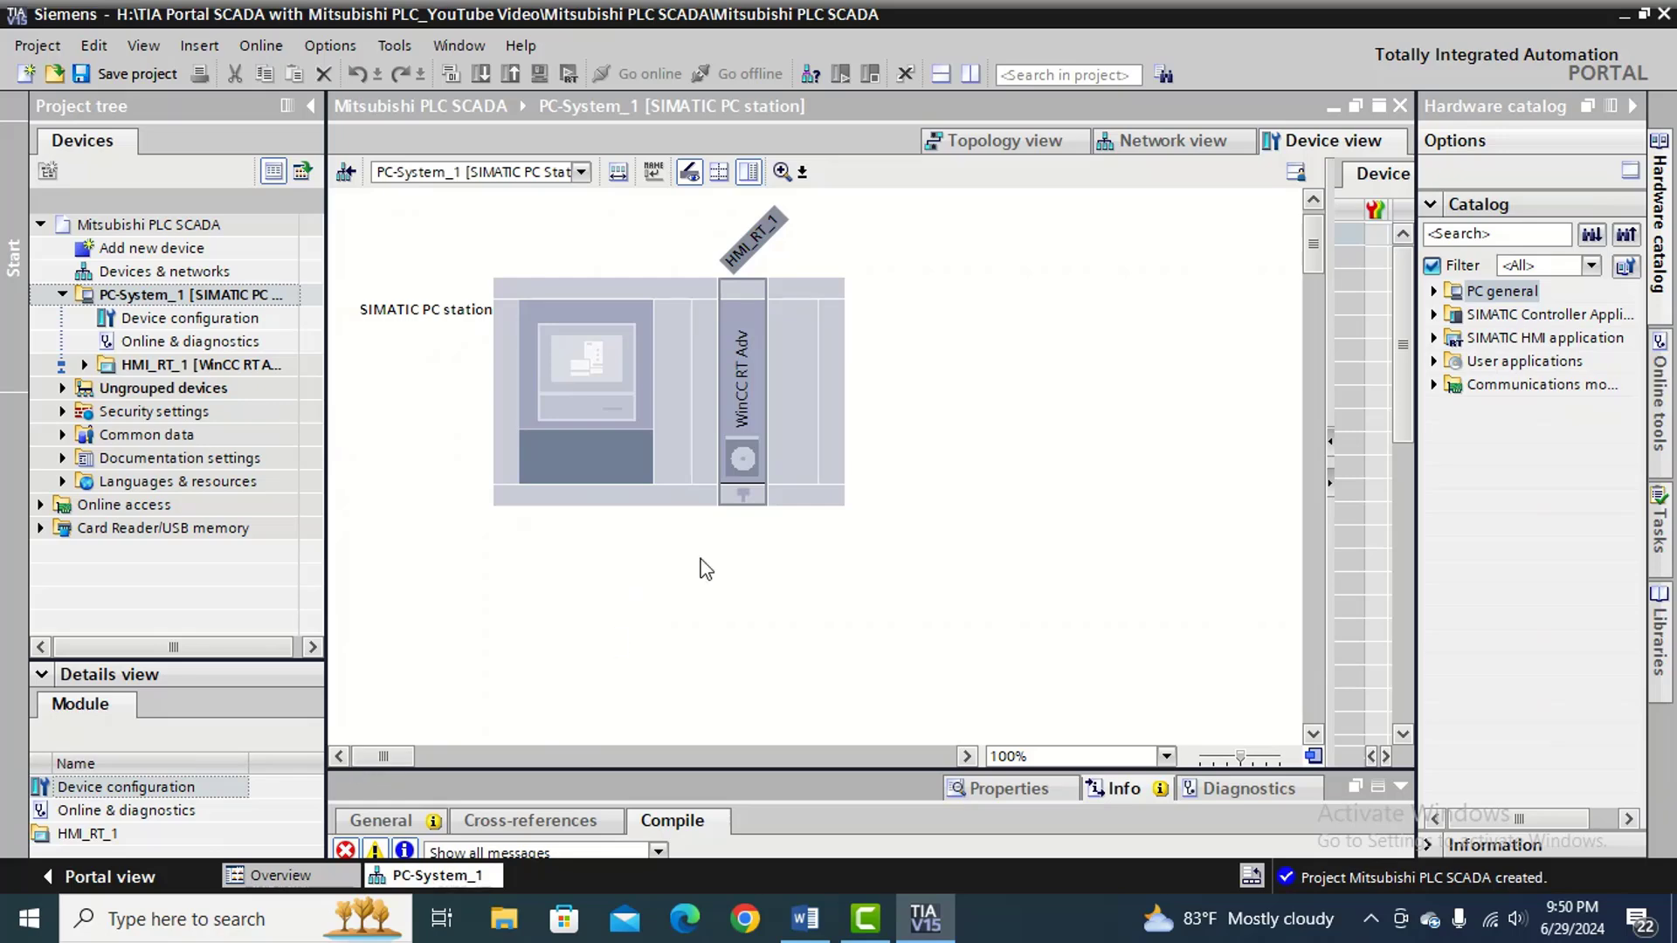
{"action": "left_click", "coordinate": [938, 594]}
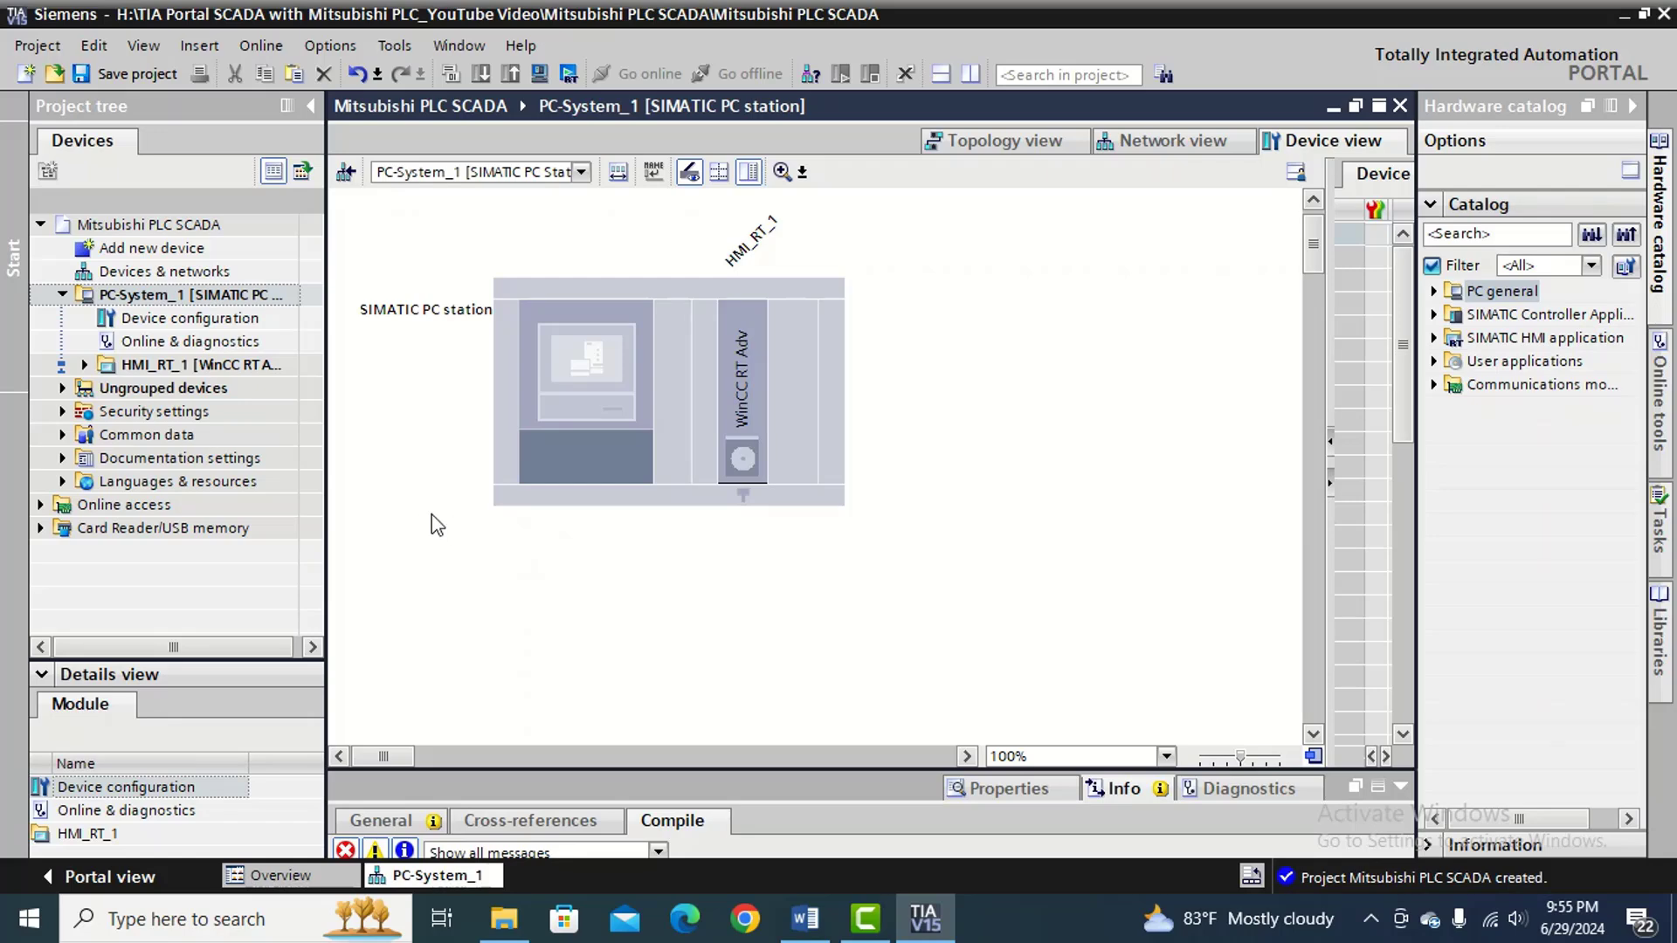
Open the connections of HMI_RT_1 and add a new connection.
{"action": "left_click", "coordinate": [85, 365]}
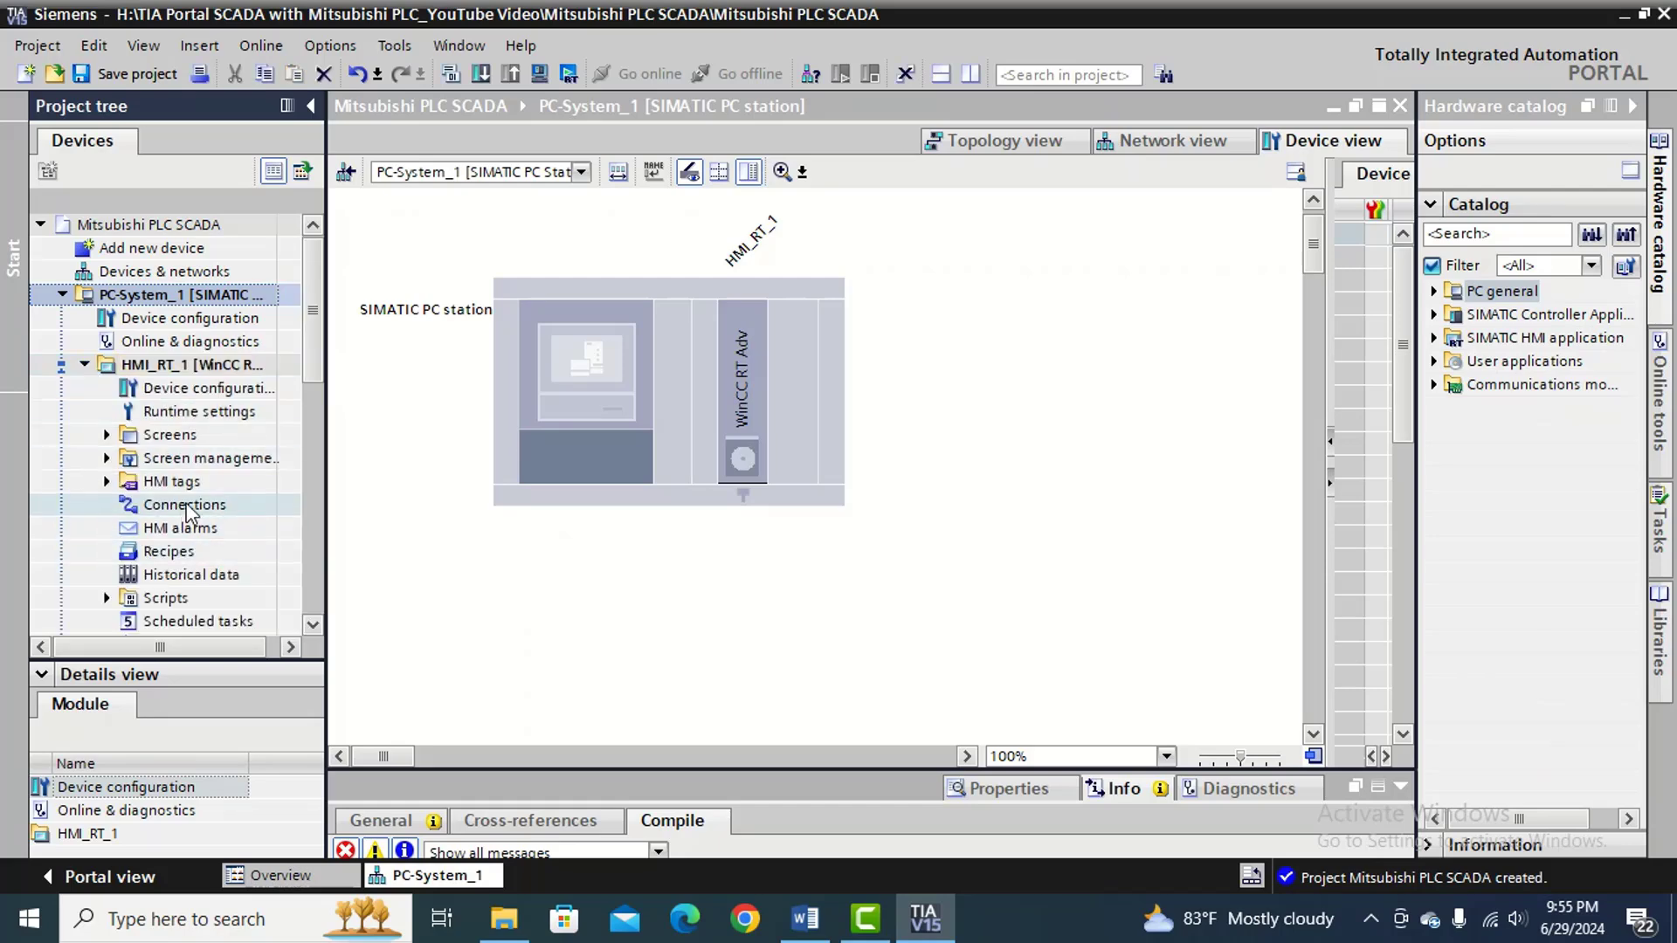
{"action": "double_click", "coordinate": [172, 508]}
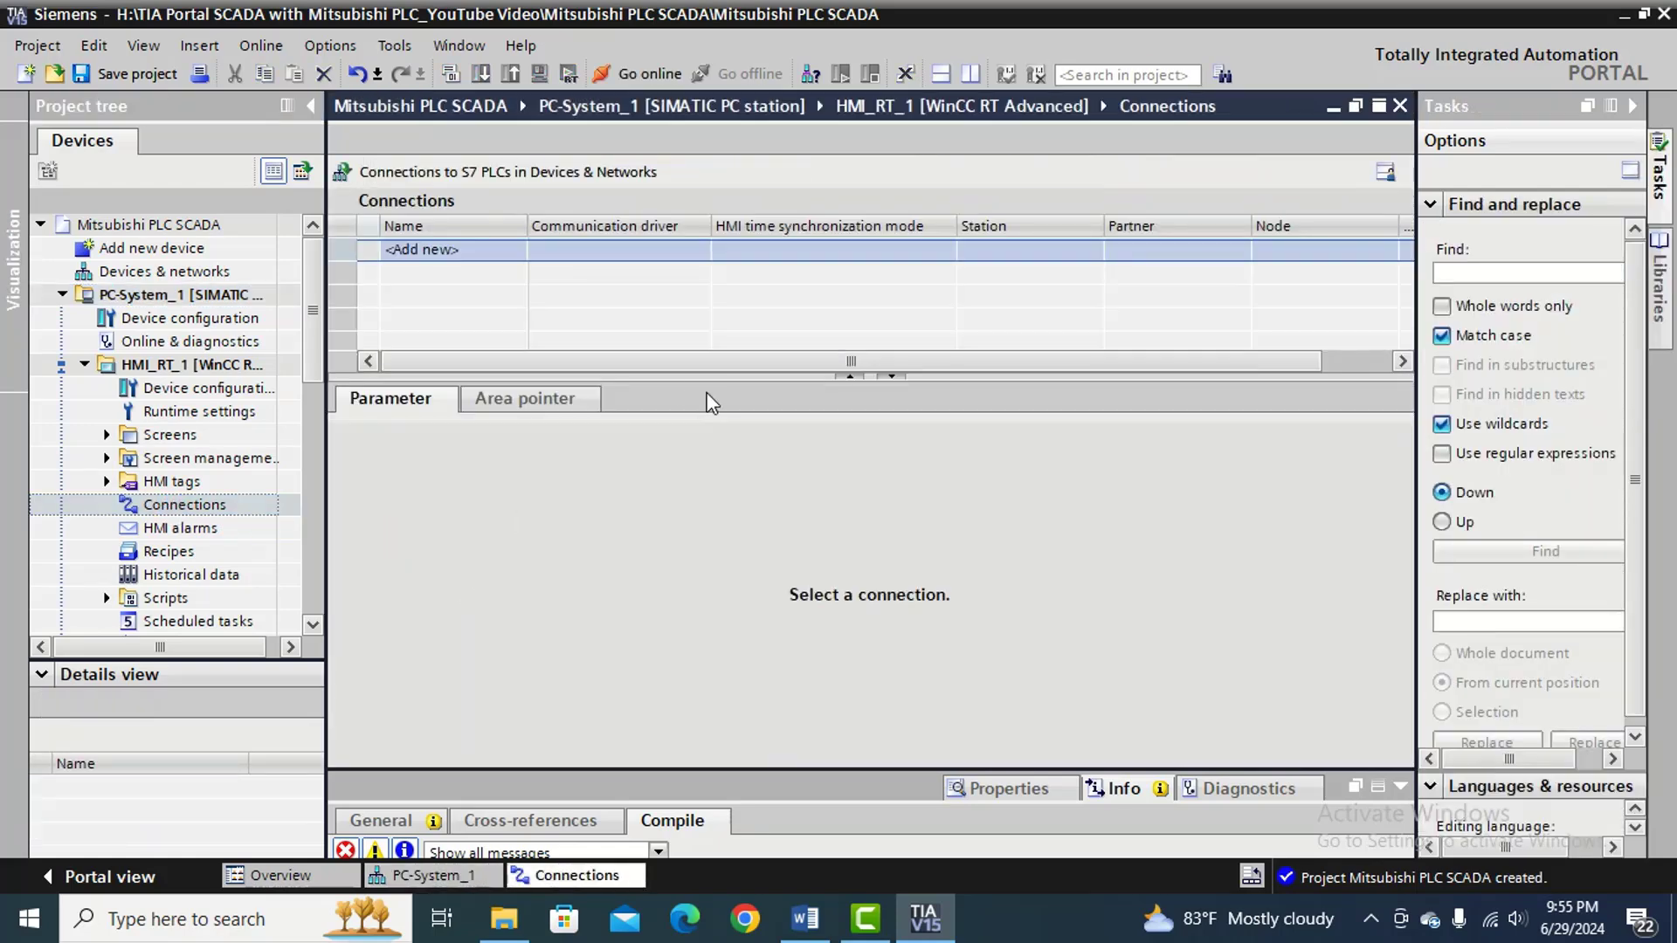
{"action": "left_click_drag", "start_coordinate": [685, 376], "coordinate": [678, 524]}
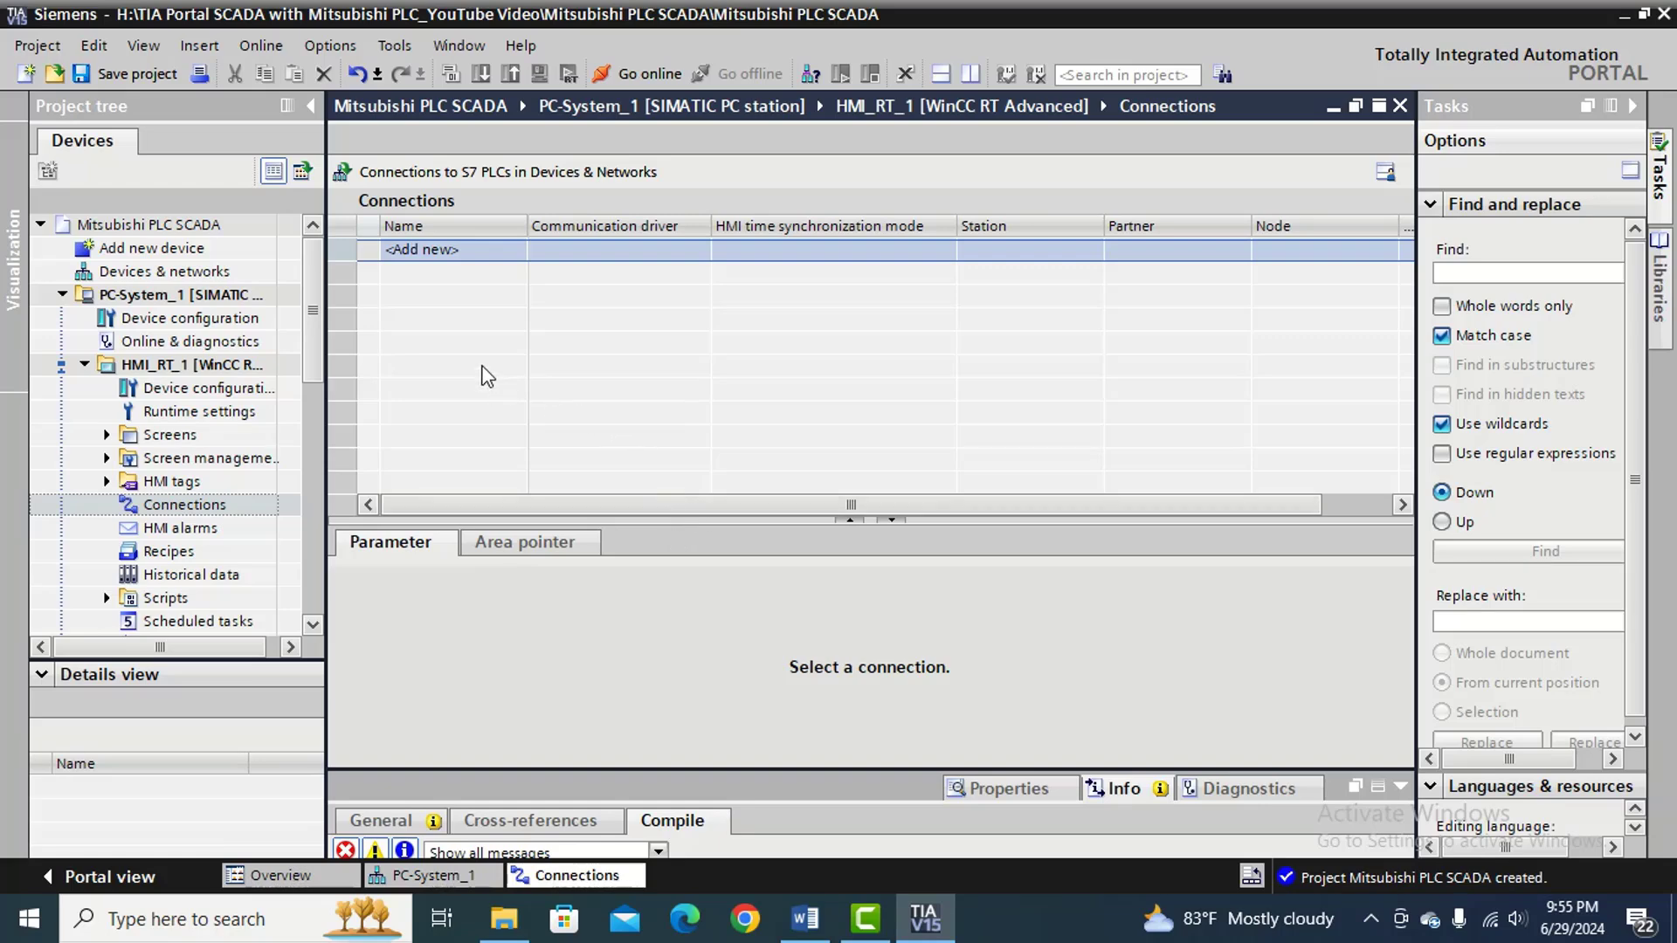
{"action": "left_click", "coordinate": [472, 258]}
{"action": "double_click", "coordinate": [472, 255]}
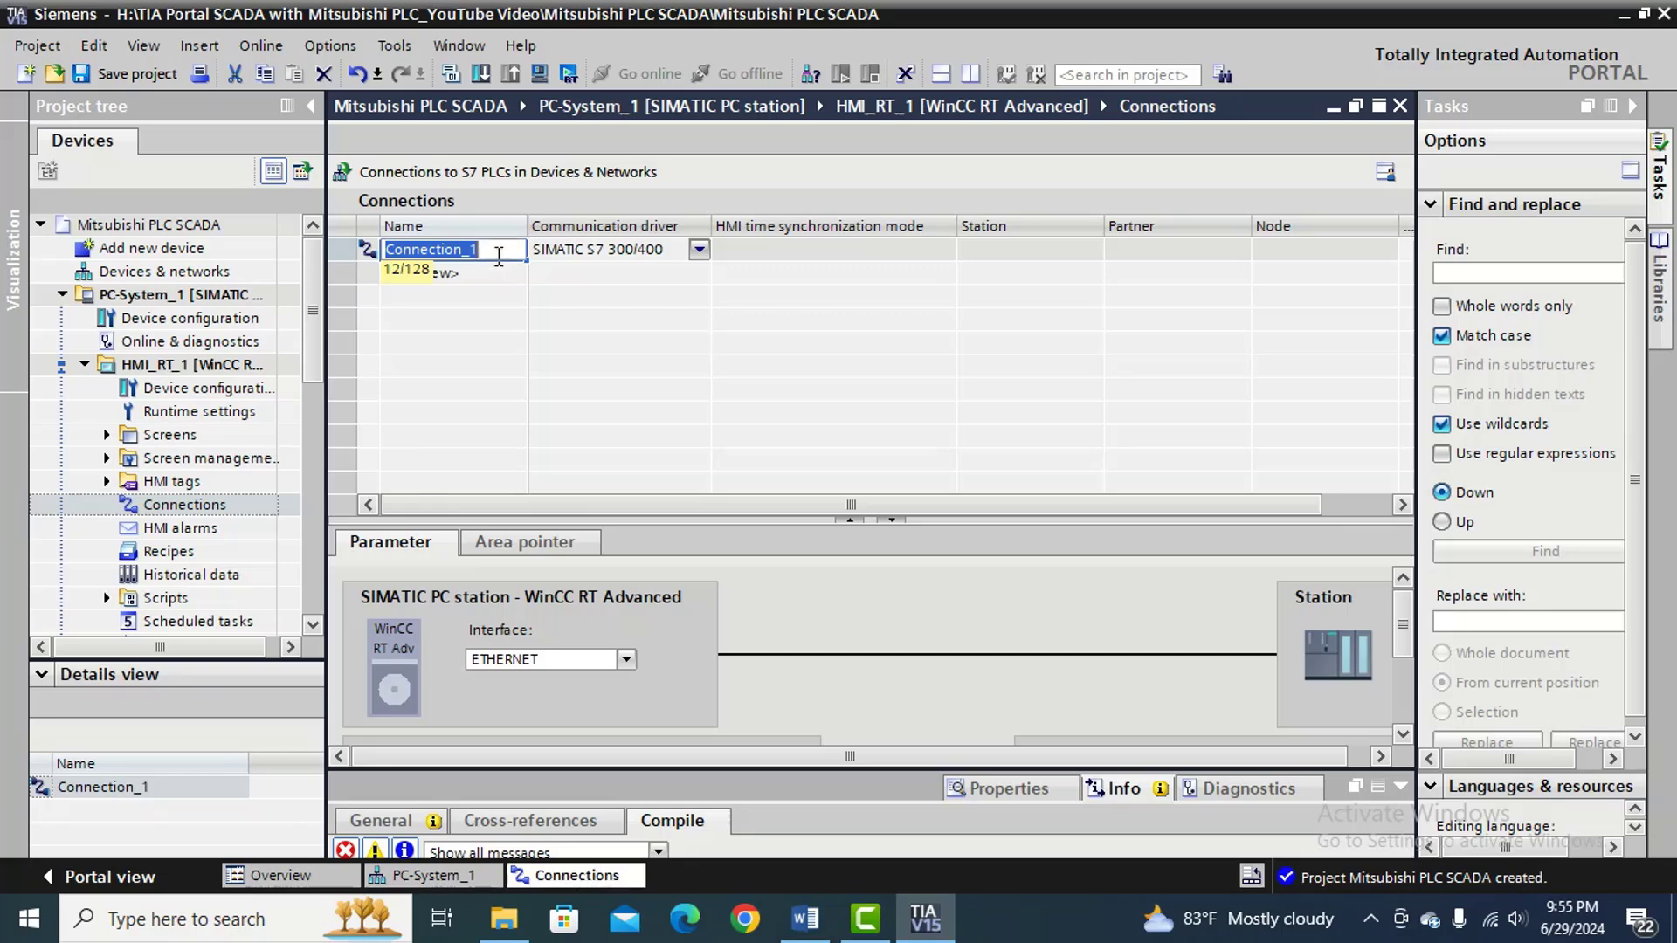
Rename the new connection as Mitsubishi PLC.
{"action": "left_click", "coordinate": [488, 249]}
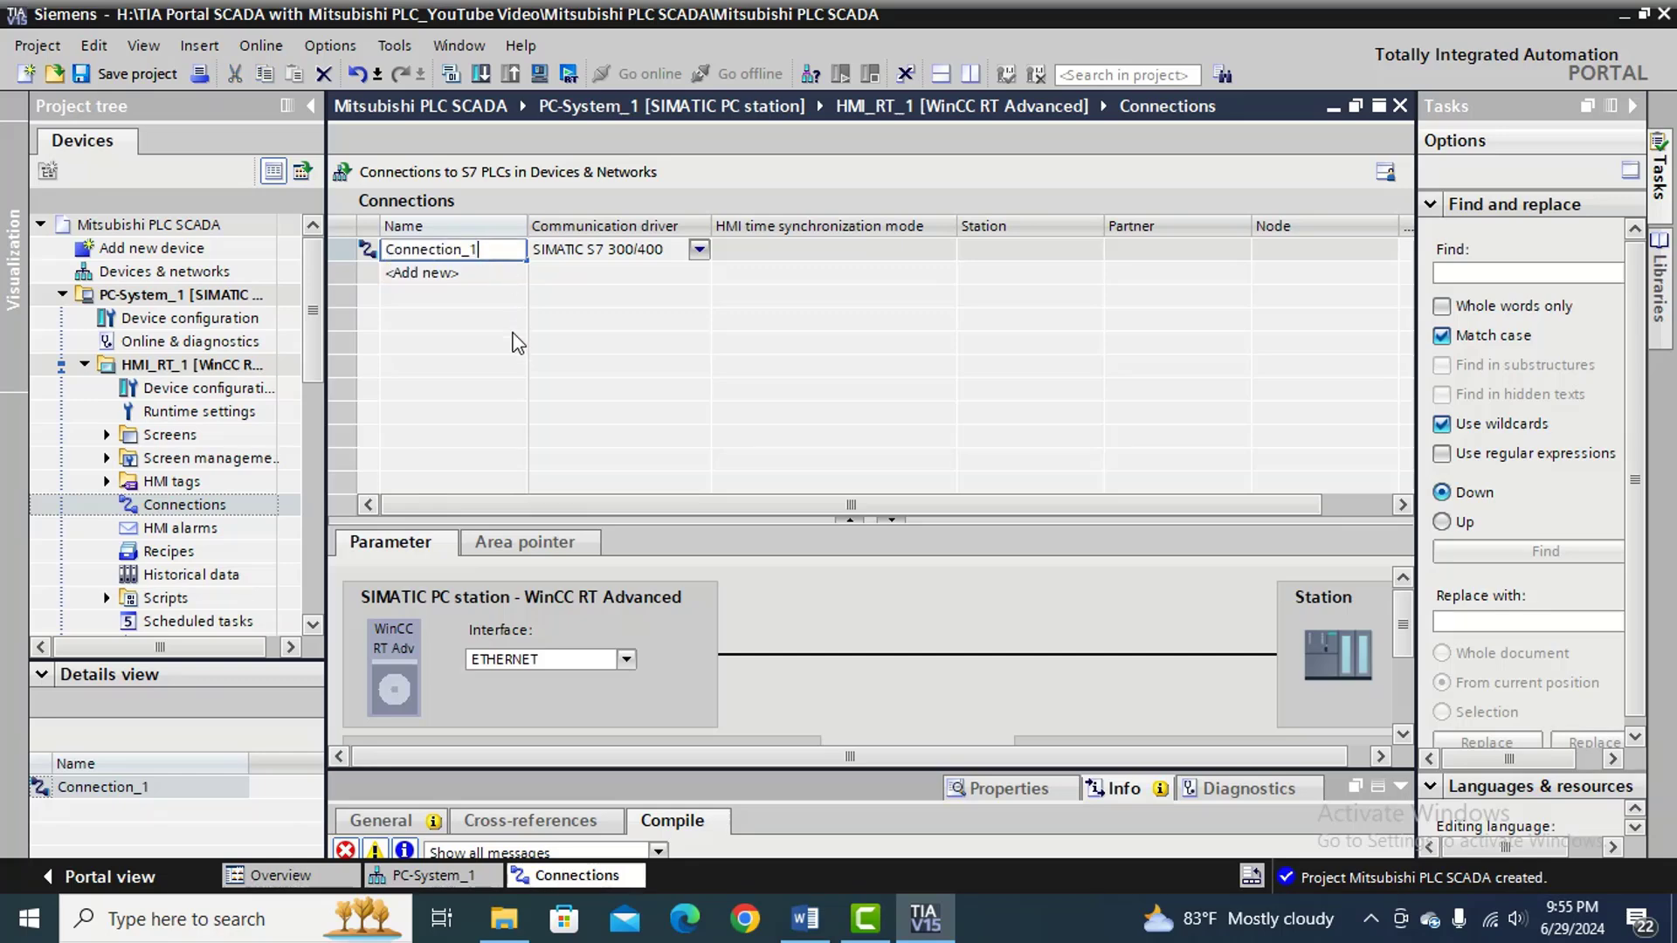
{"action": "key", "text": "BackSpace"}
{"action": "key", "text": "BackSpace"}
{"action": "key", "text": "BackSpace"}
{"action": "key", "text": "BackSpace"}
{"action": "key", "text": "BackSpace"}
{"action": "key", "text": "BackSpace"}
{"action": "key", "text": "BackSpace"}
{"action": "key", "text": "BackSpace"}
{"action": "key", "text": "BackSpace"}
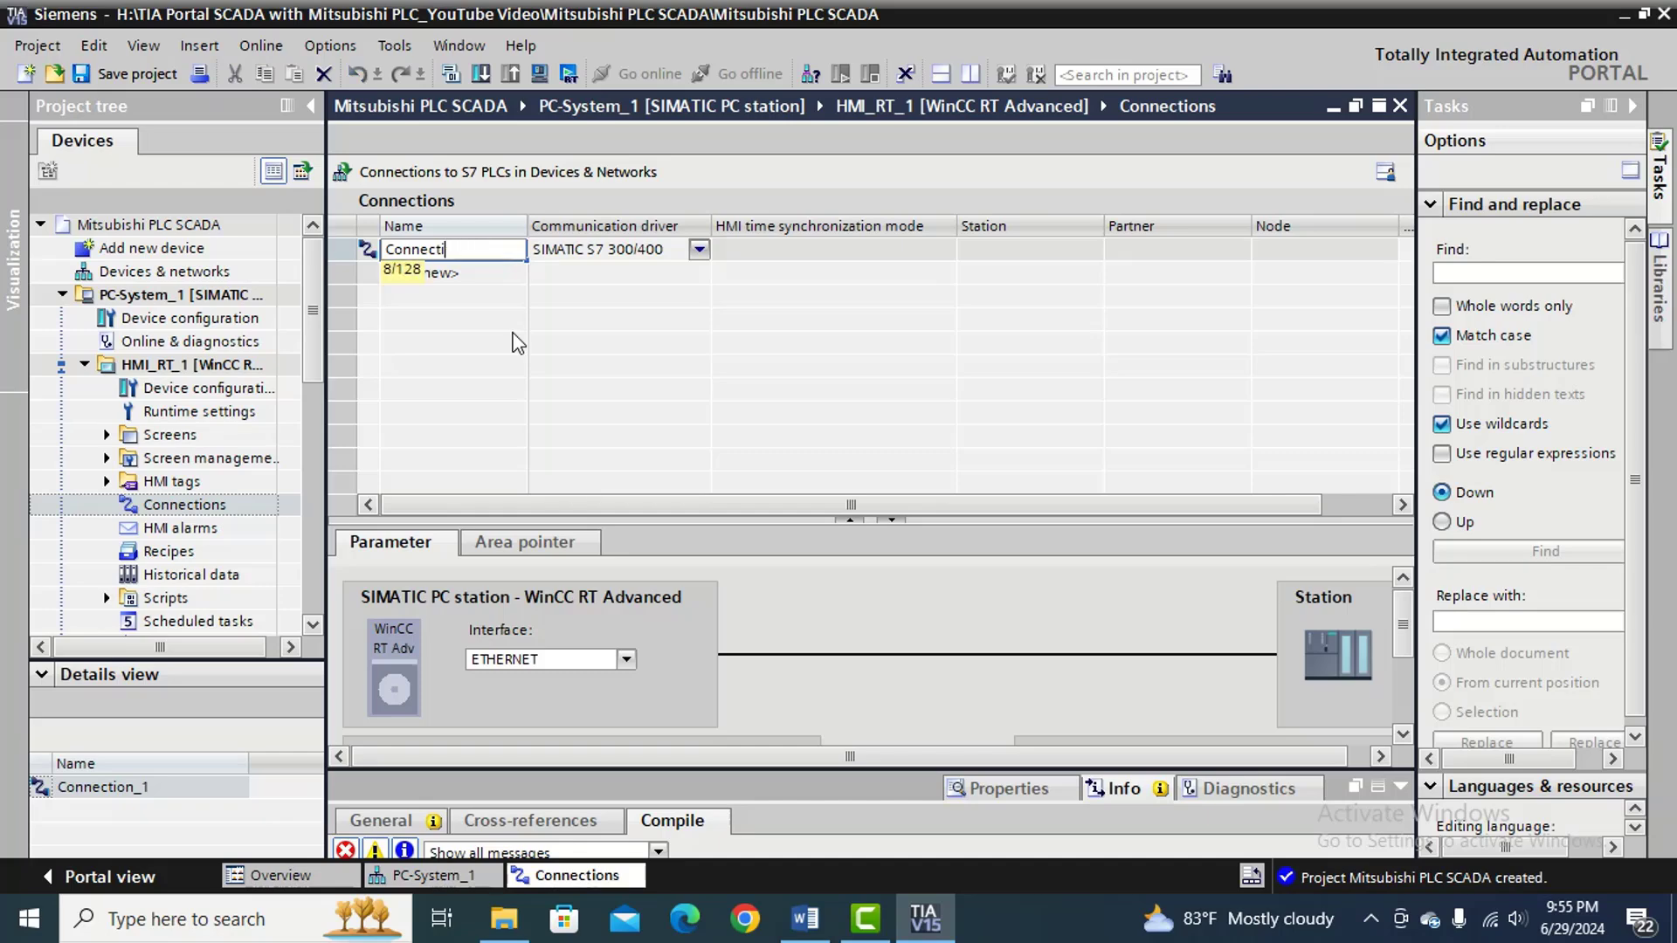
{"action": "key", "text": "BackSpace"}
{"action": "key", "text": "BackSpace"}
{"action": "key", "text": "BackSpace"}
{"action": "type", "text": "Mitsubishi PLC"}
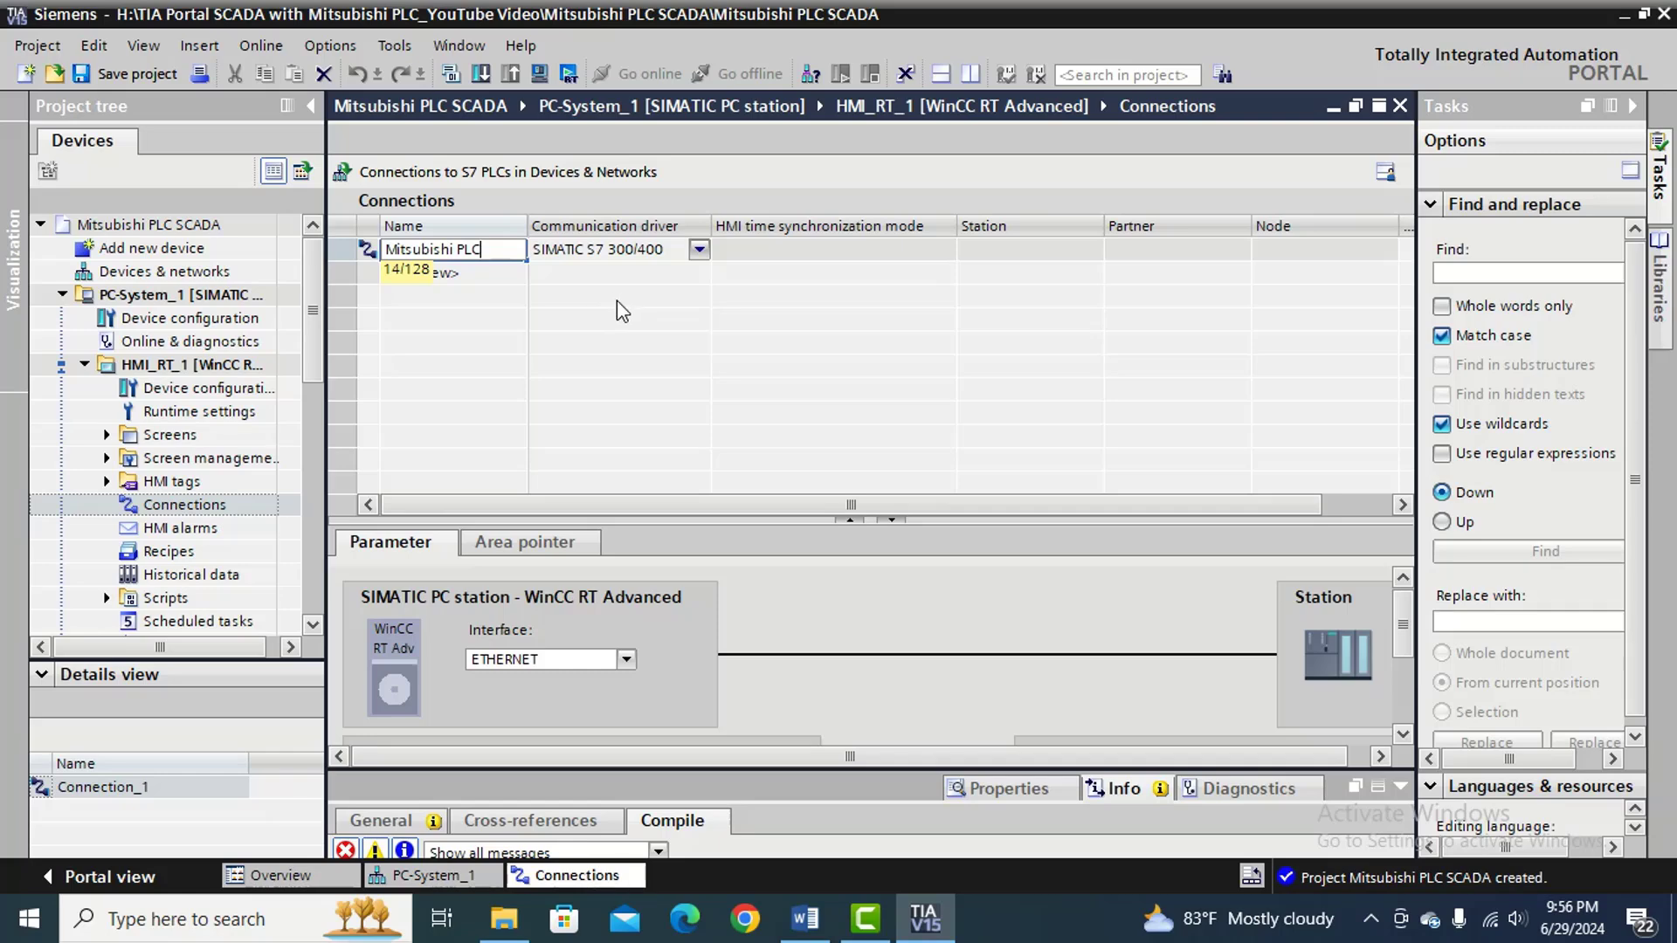
Set the communication driver of the Mitsubishi PLC connection to OPC.
{"action": "left_click", "coordinate": [699, 252]}
{"action": "left_click", "coordinate": [700, 253]}
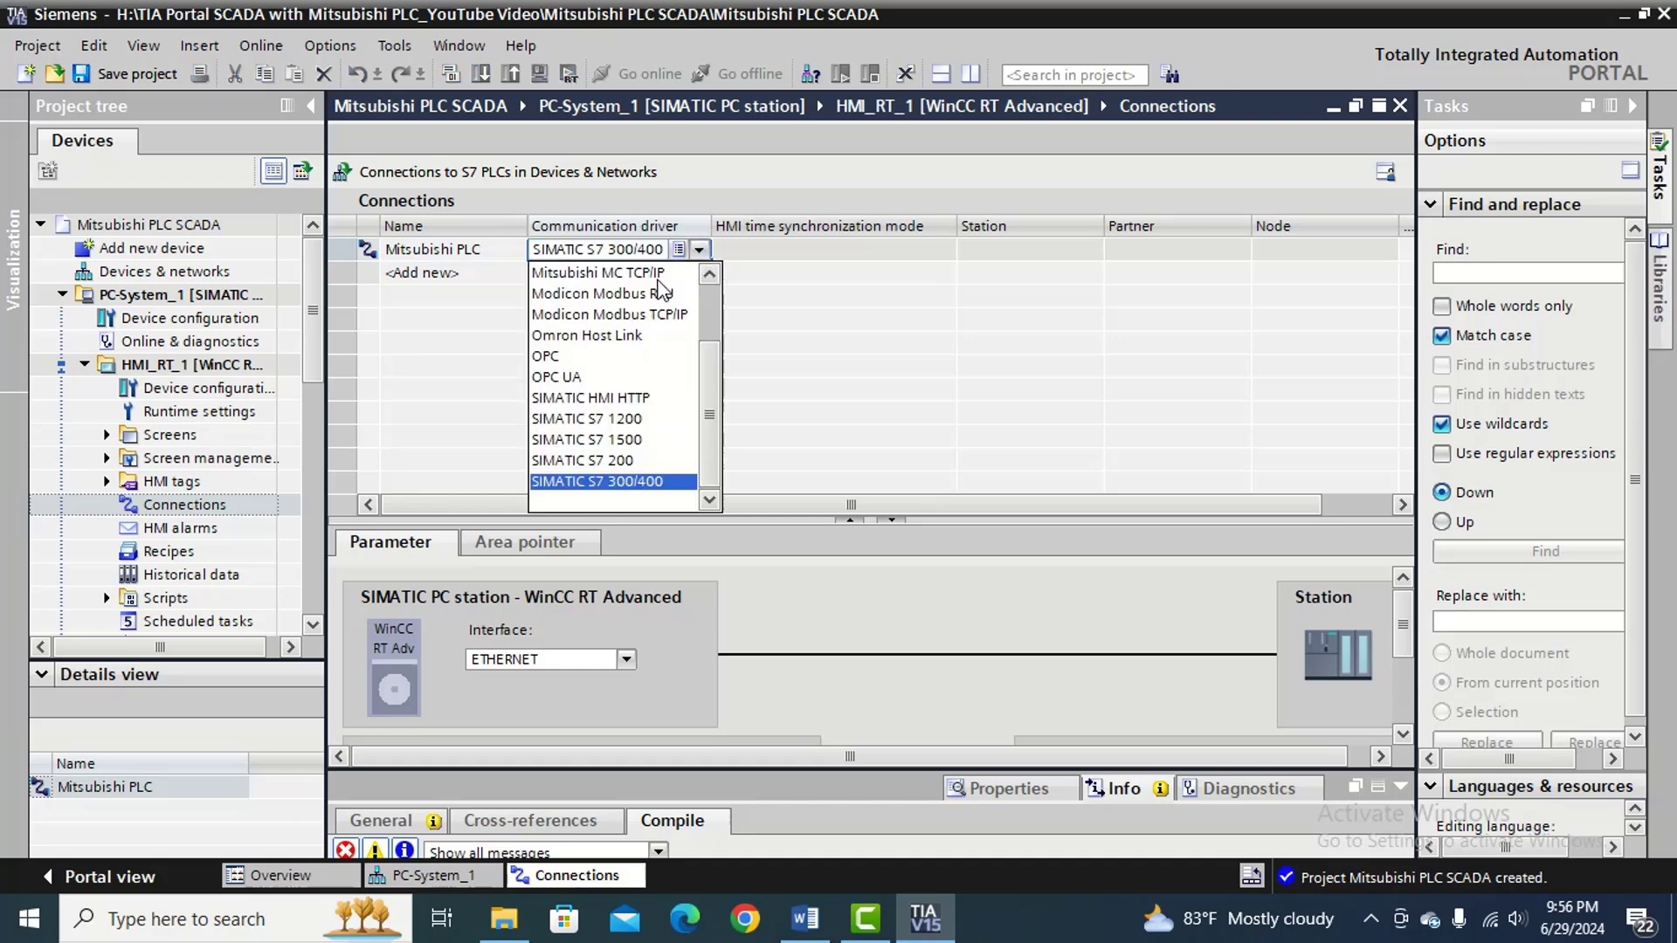
{"action": "left_click", "coordinate": [551, 362]}
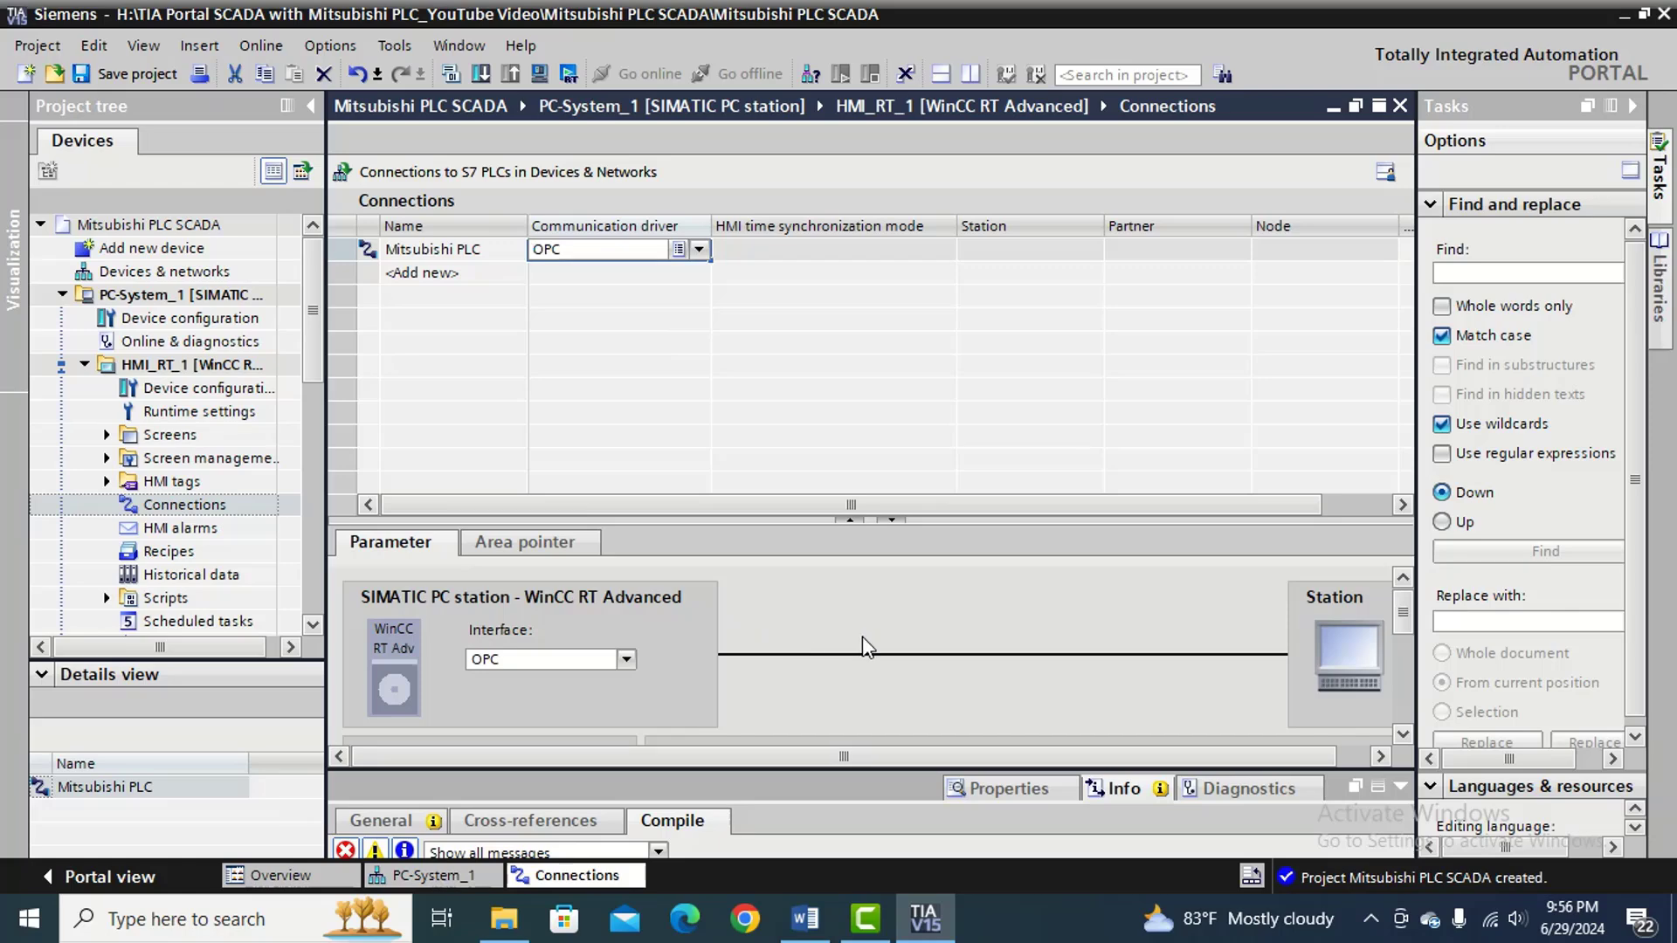
Select the local server Mitsubishi.MXOPC as the OPC server for the Mitsubishi PLC connection.
{"action": "scroll", "coordinate": [1404, 628], "scroll_direction": "down", "scroll_amount": 2}
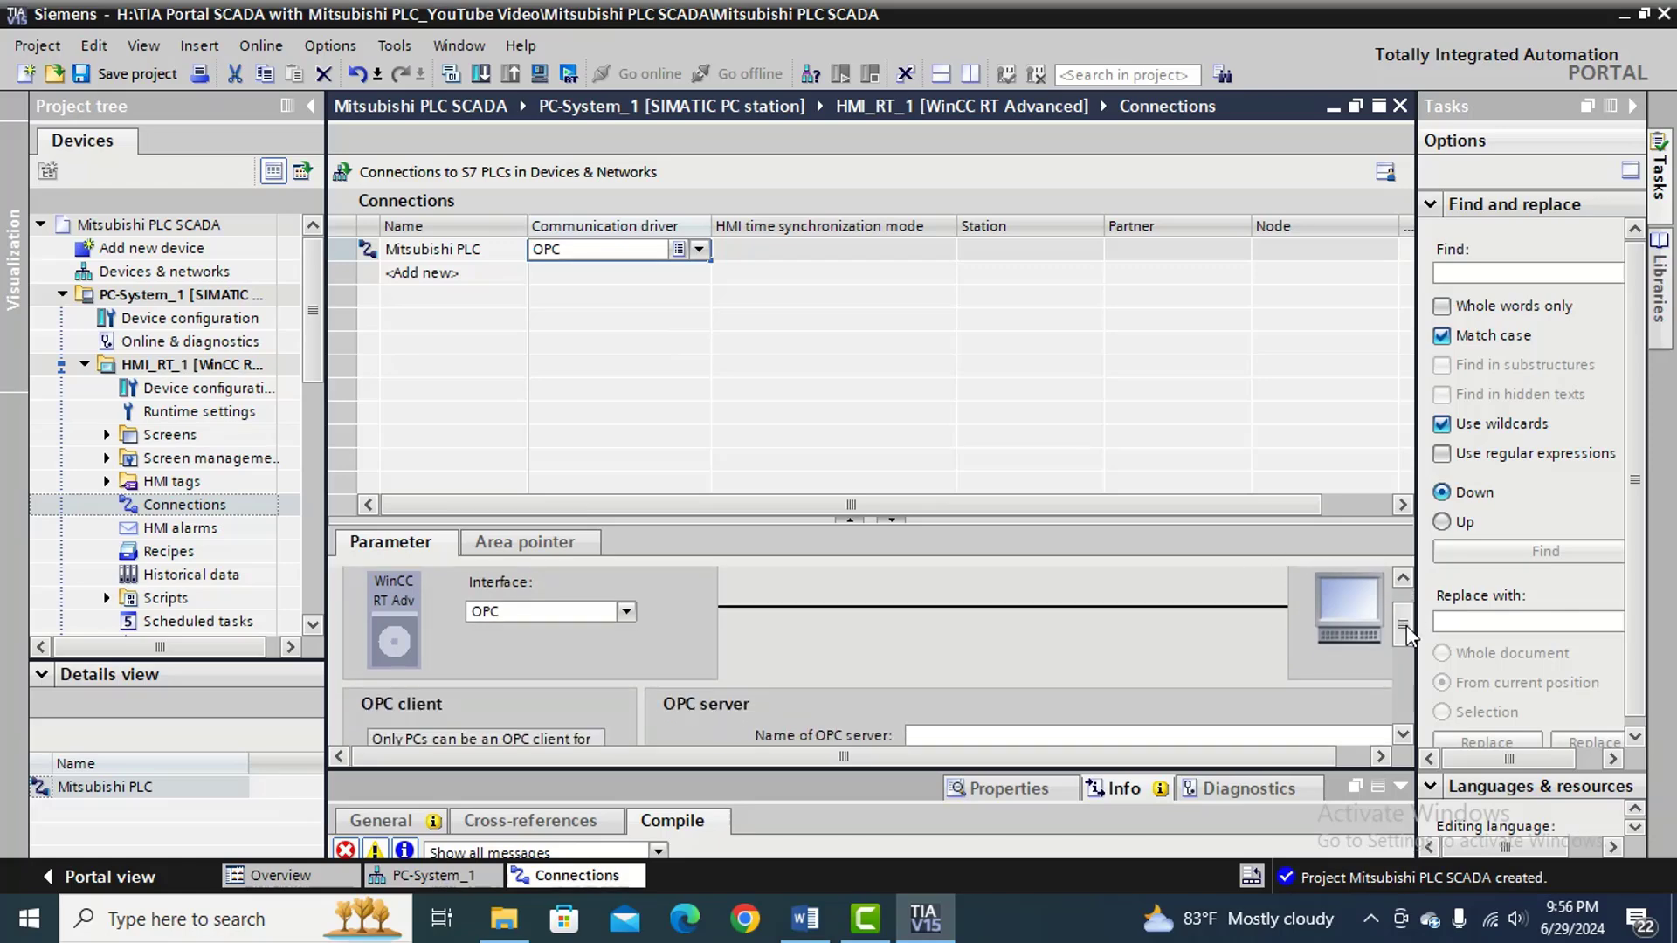
{"action": "scroll", "coordinate": [1404, 633], "scroll_direction": "down", "scroll_amount": 1}
{"action": "left_click_drag", "start_coordinate": [1009, 521], "coordinate": [1004, 401]}
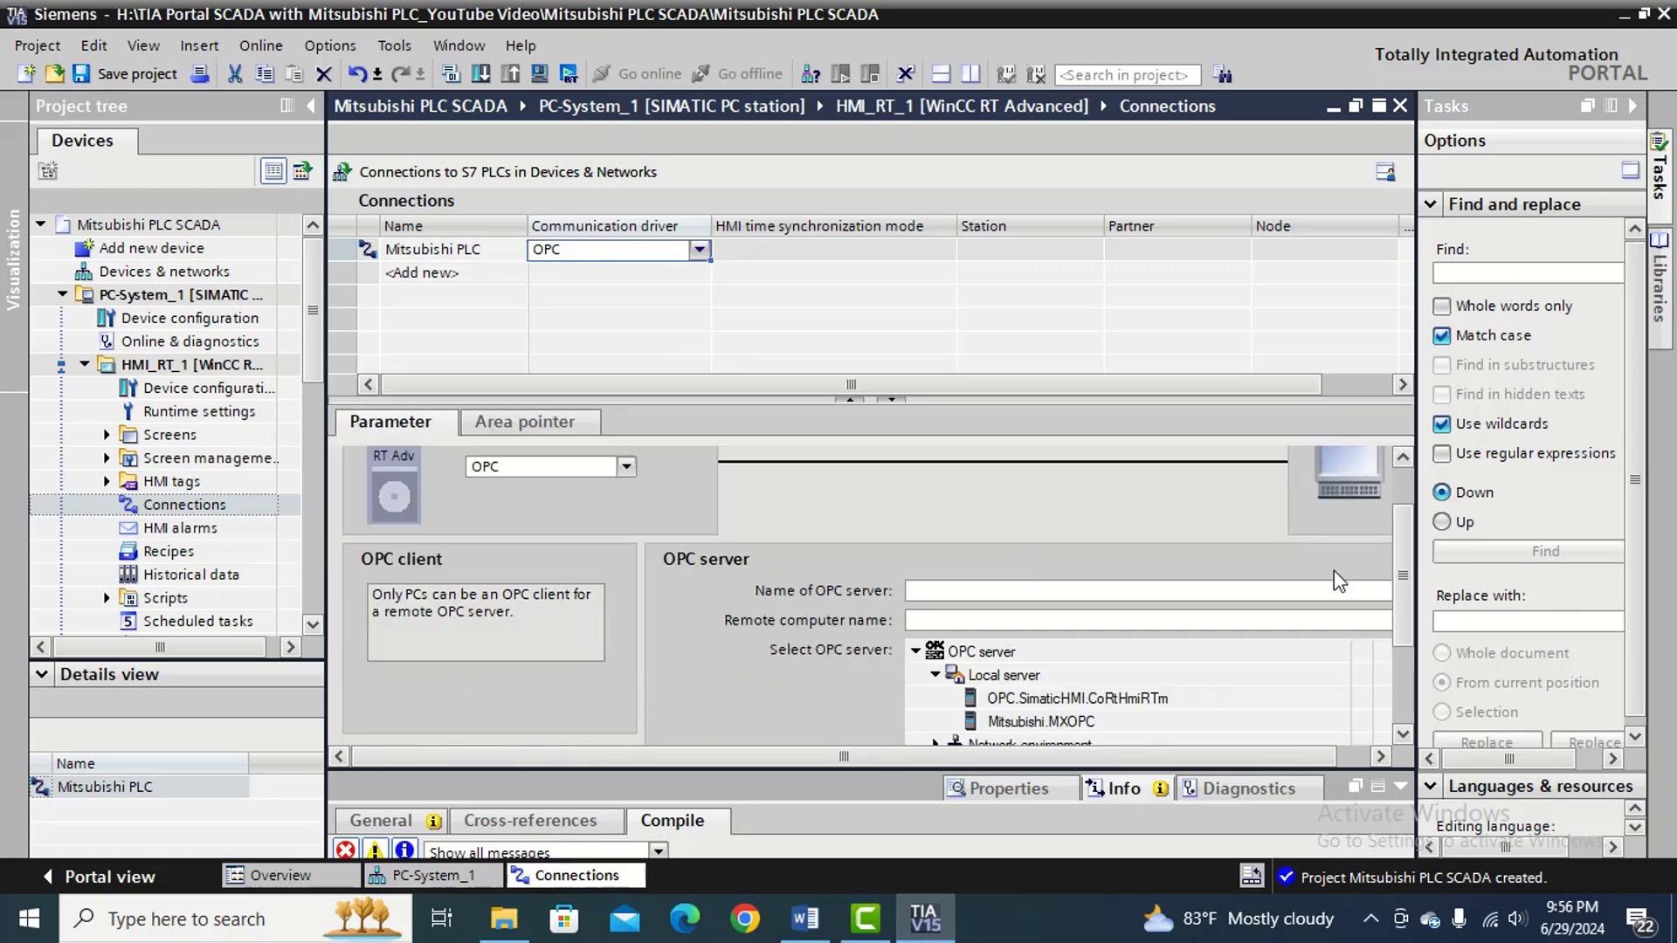
{"action": "scroll", "coordinate": [1415, 617], "scroll_direction": "down", "scroll_amount": 3}
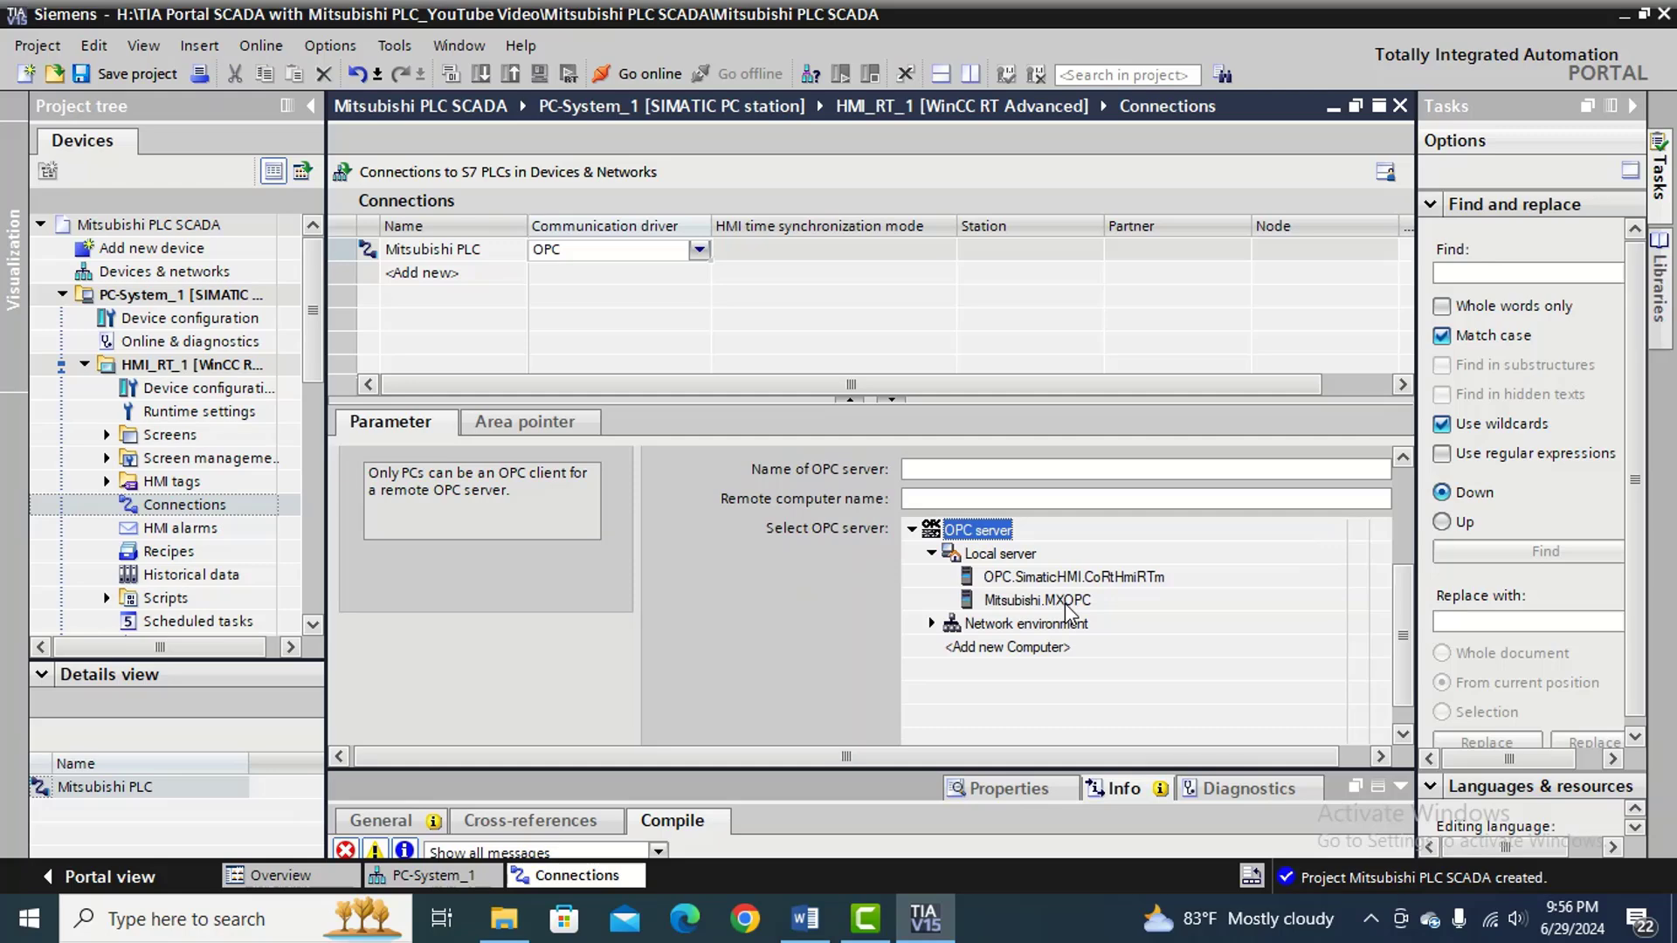
{"action": "left_click", "coordinate": [1065, 602]}
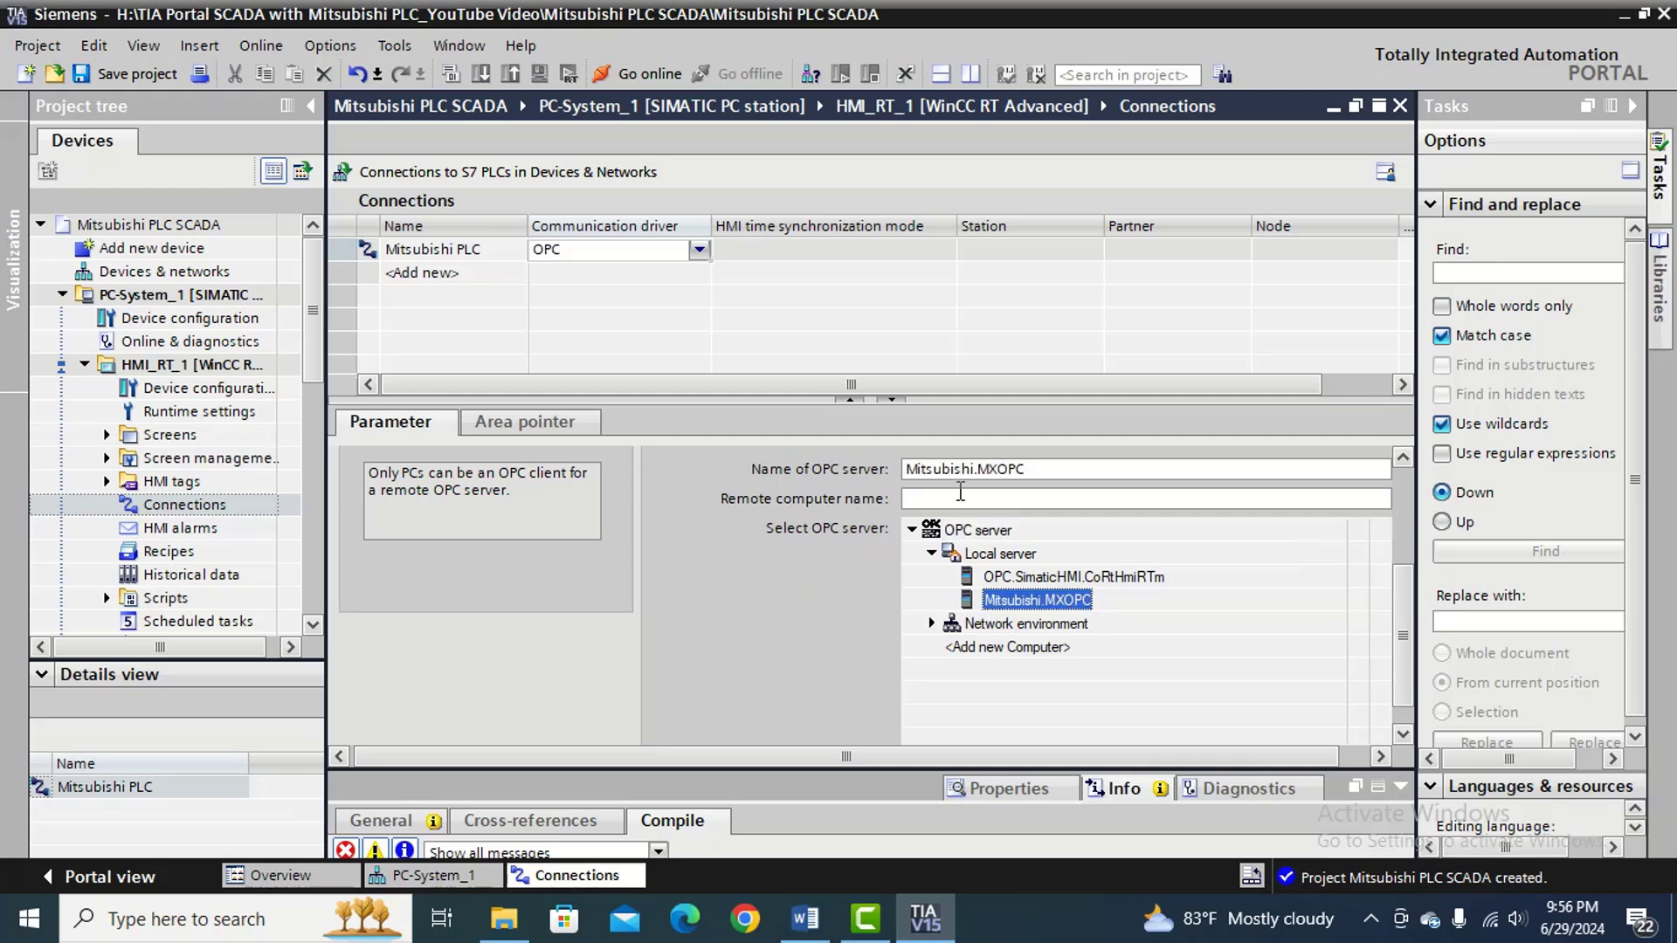
{"action": "left_click_drag", "start_coordinate": [1403, 622], "coordinate": [1408, 529]}
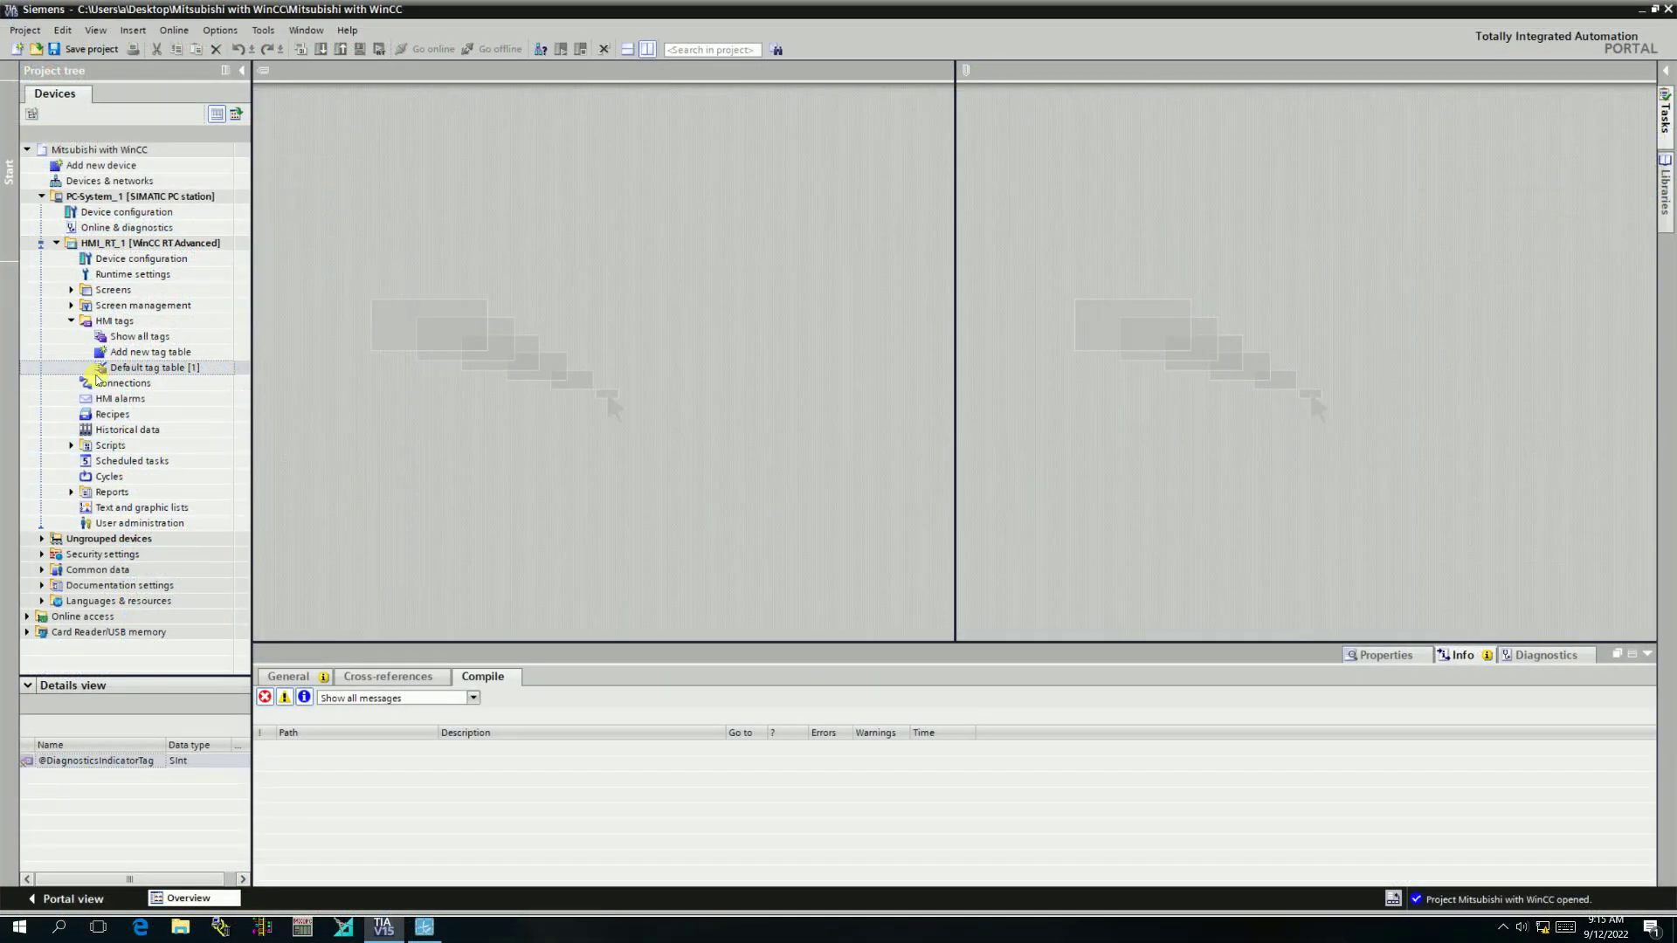
Show all HMI tags of HMI_RT_1 in a floating editor and place it directly beside the project tree.
{"action": "double_click", "coordinate": [135, 336]}
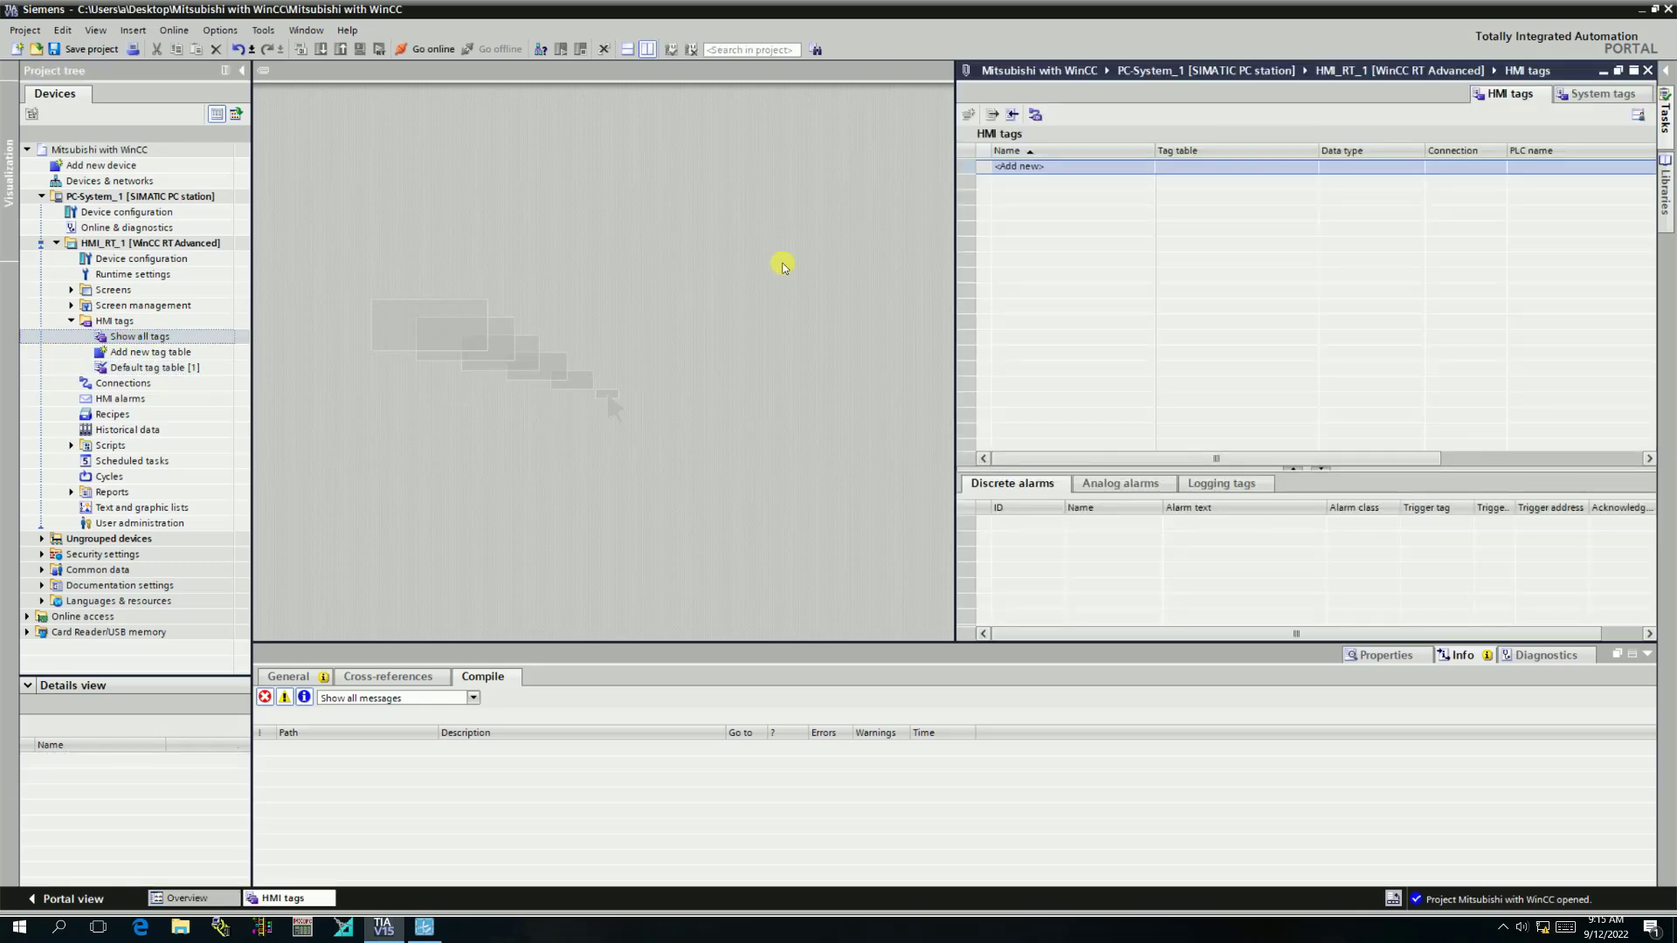
{"action": "left_click", "coordinate": [1606, 71]}
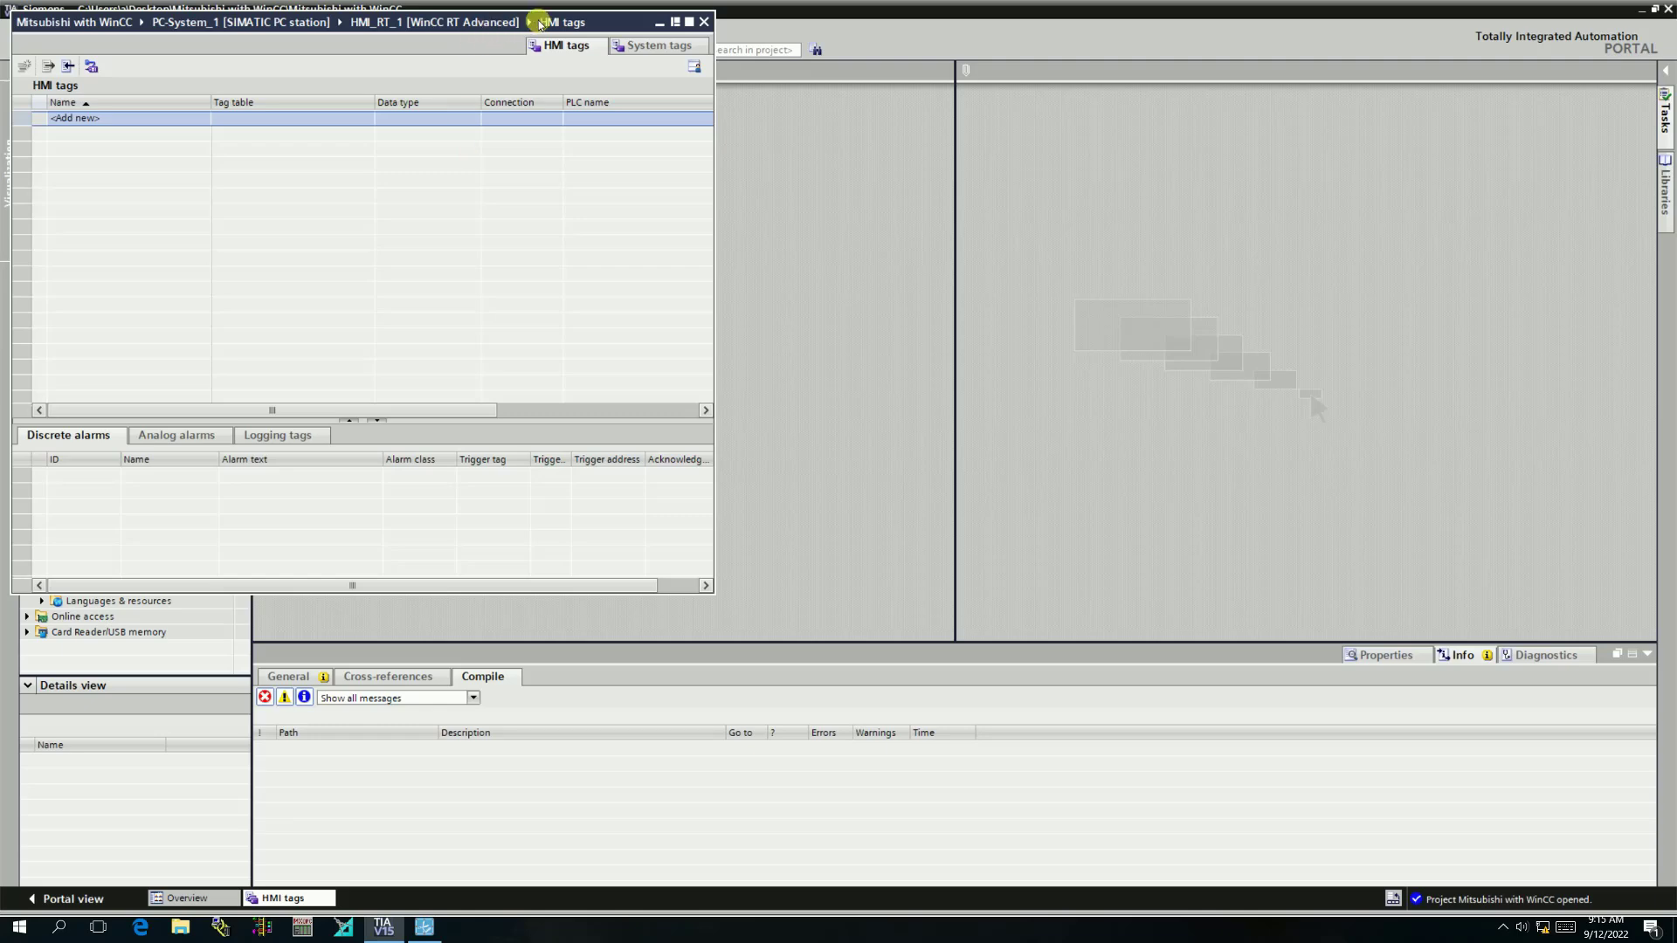
{"action": "left_click_drag", "start_coordinate": [540, 23], "coordinate": [792, 168]}
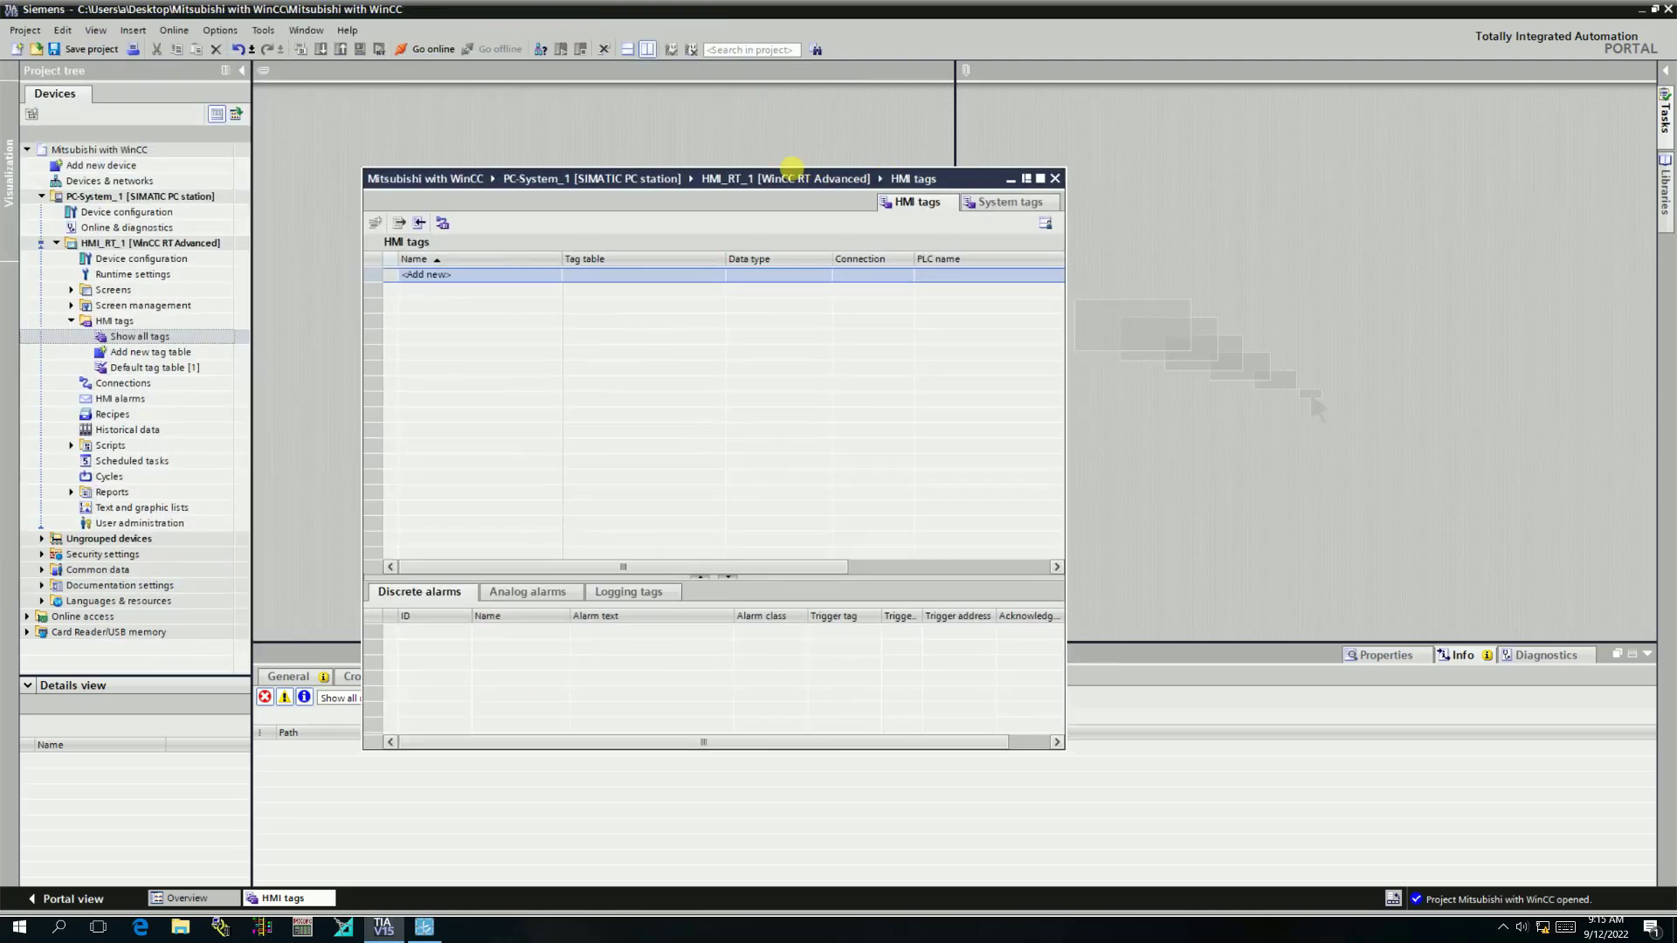
{"action": "left_click_drag", "start_coordinate": [585, 178], "coordinate": [491, 75]}
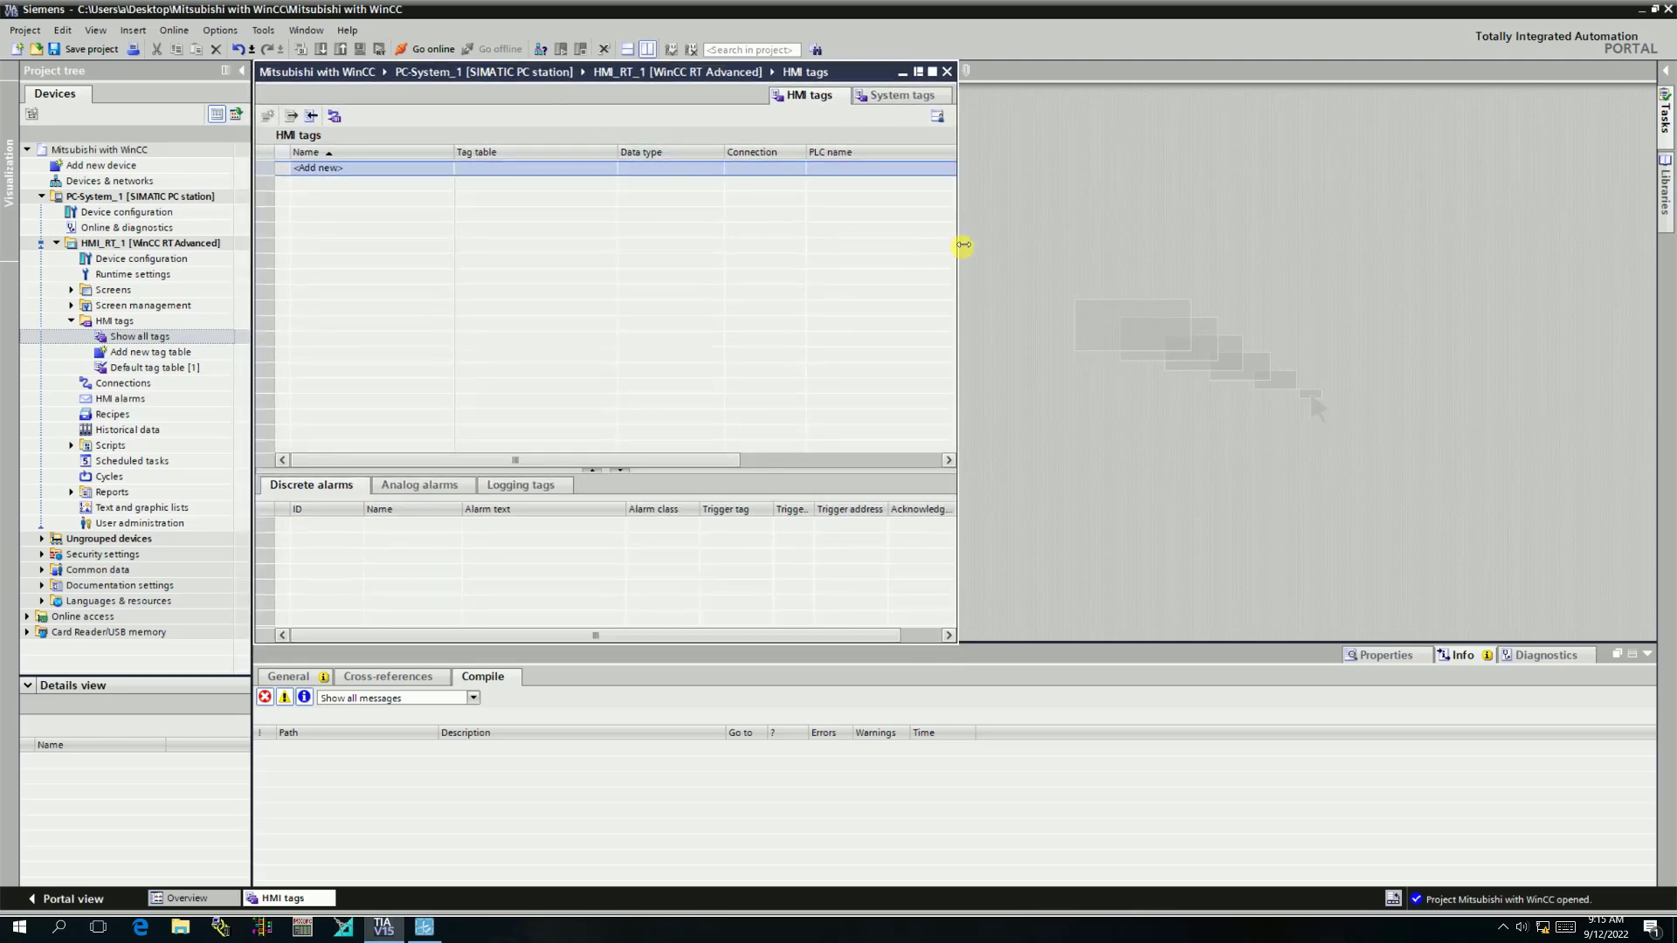
Widen the HMI tags editor to fill the work area and add a tag named Start.
{"action": "left_click_drag", "start_coordinate": [964, 245], "coordinate": [1662, 267]}
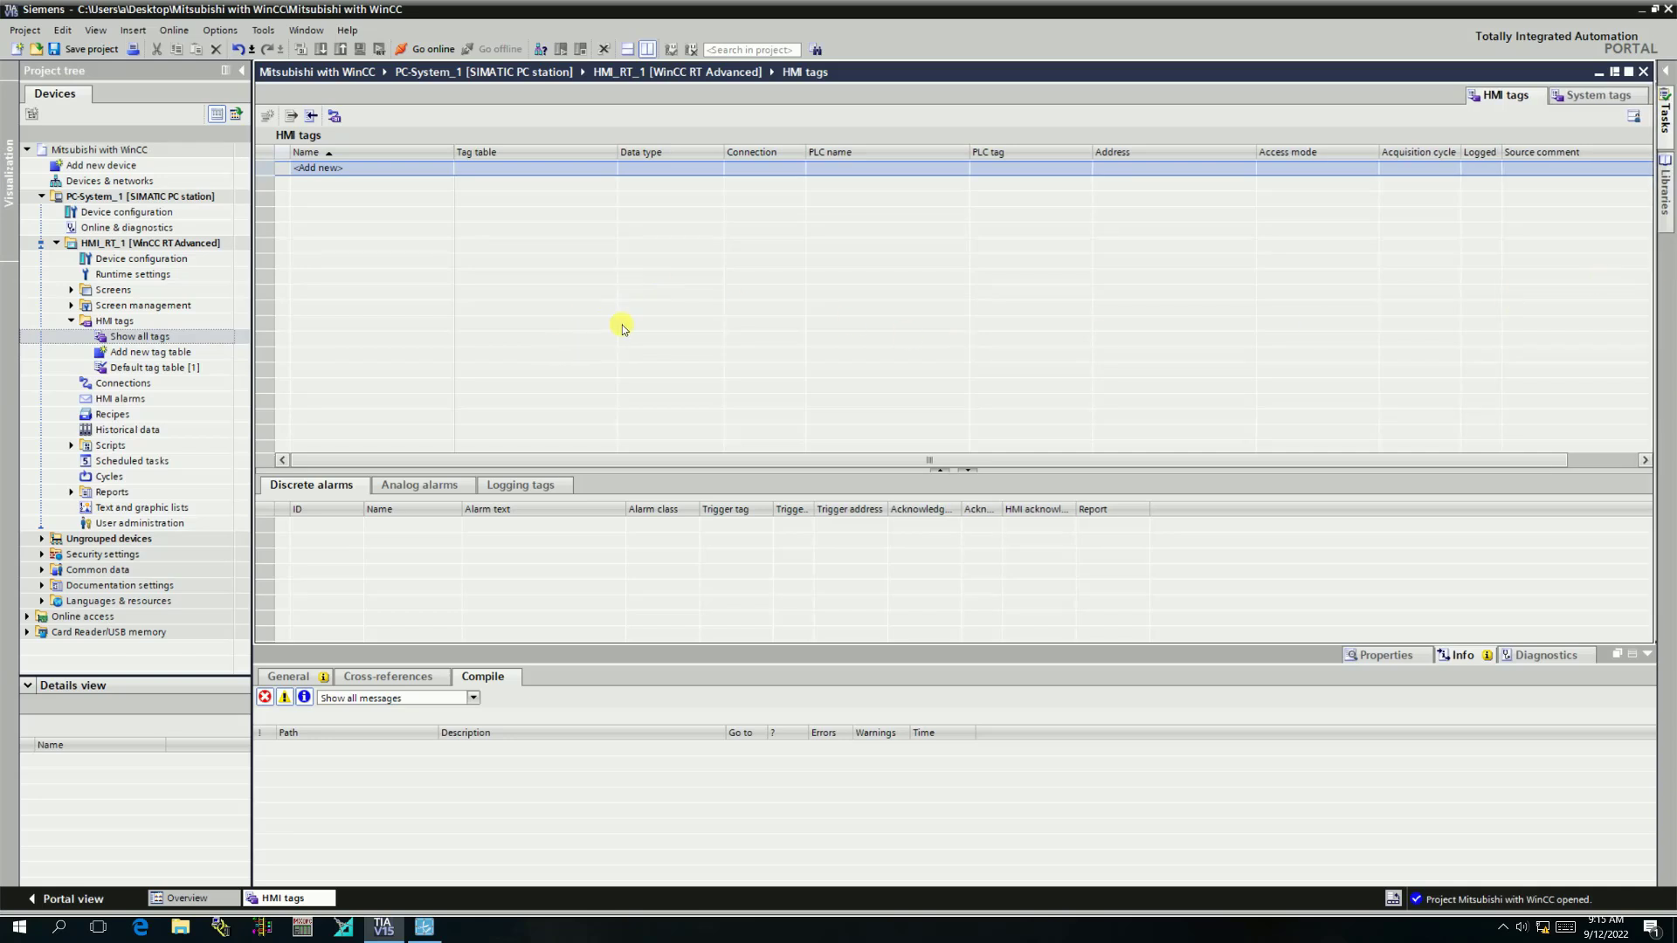
{"action": "left_click", "coordinate": [393, 172]}
{"action": "double_click", "coordinate": [392, 172]}
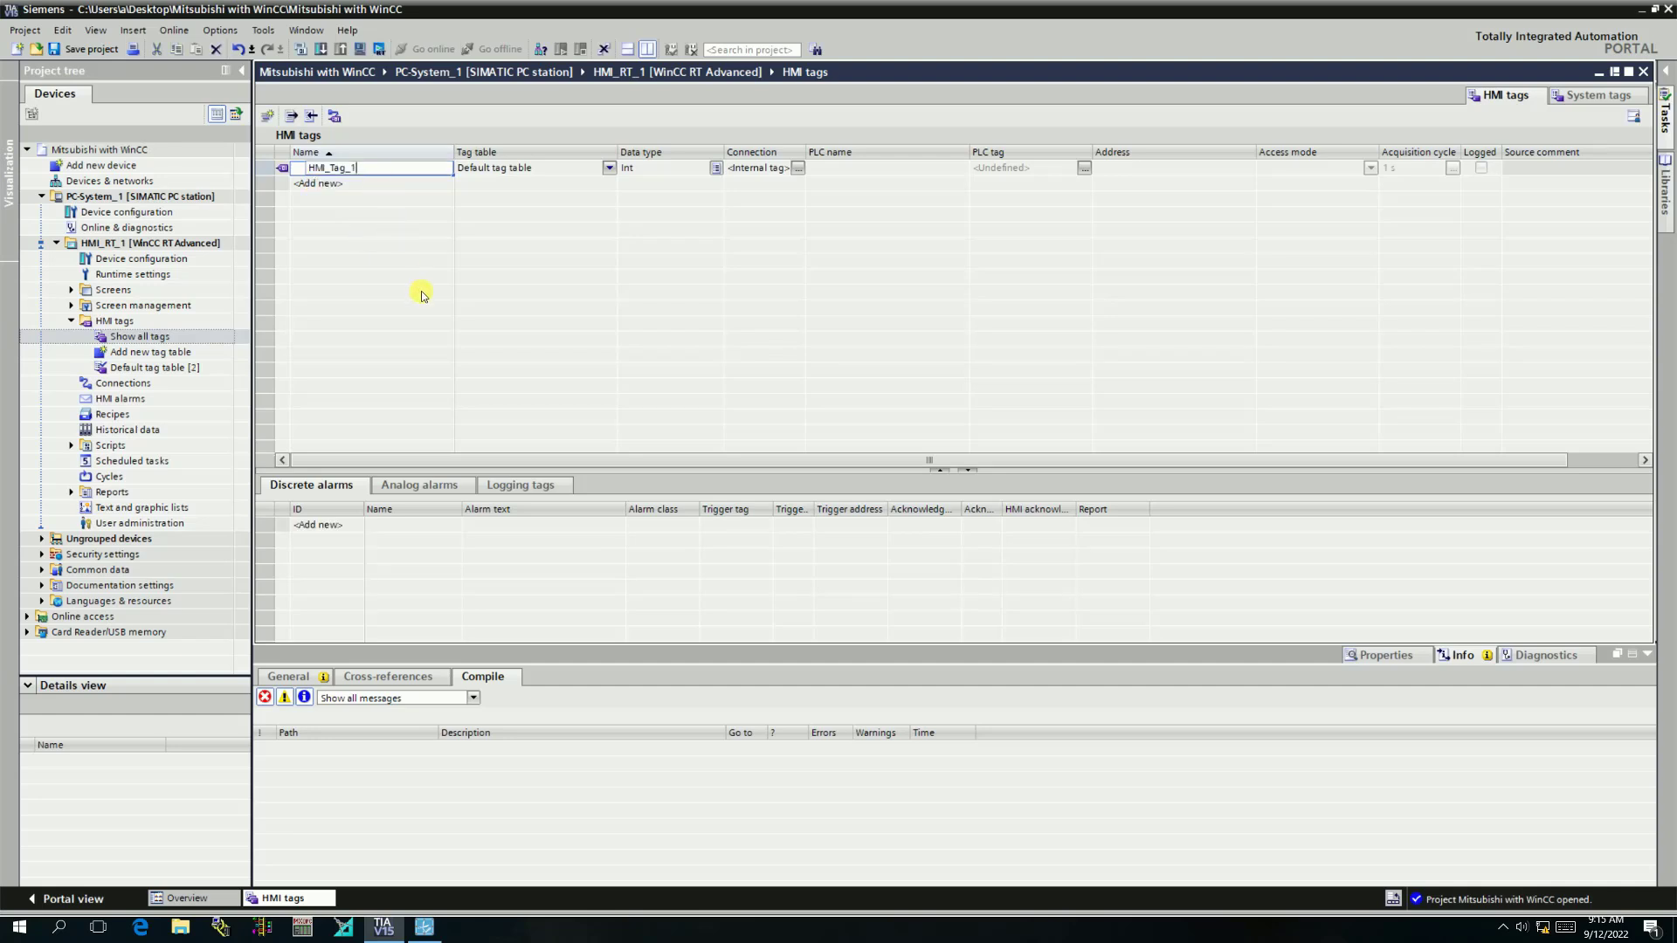
{"action": "key", "text": "BackSpace"}
{"action": "key", "text": "BackSpace"}
{"action": "key", "text": "BackSpace"}
Assign the Start tag to the Mitsubishi connection instead of an internal tag.
{"action": "left_click", "coordinate": [797, 170]}
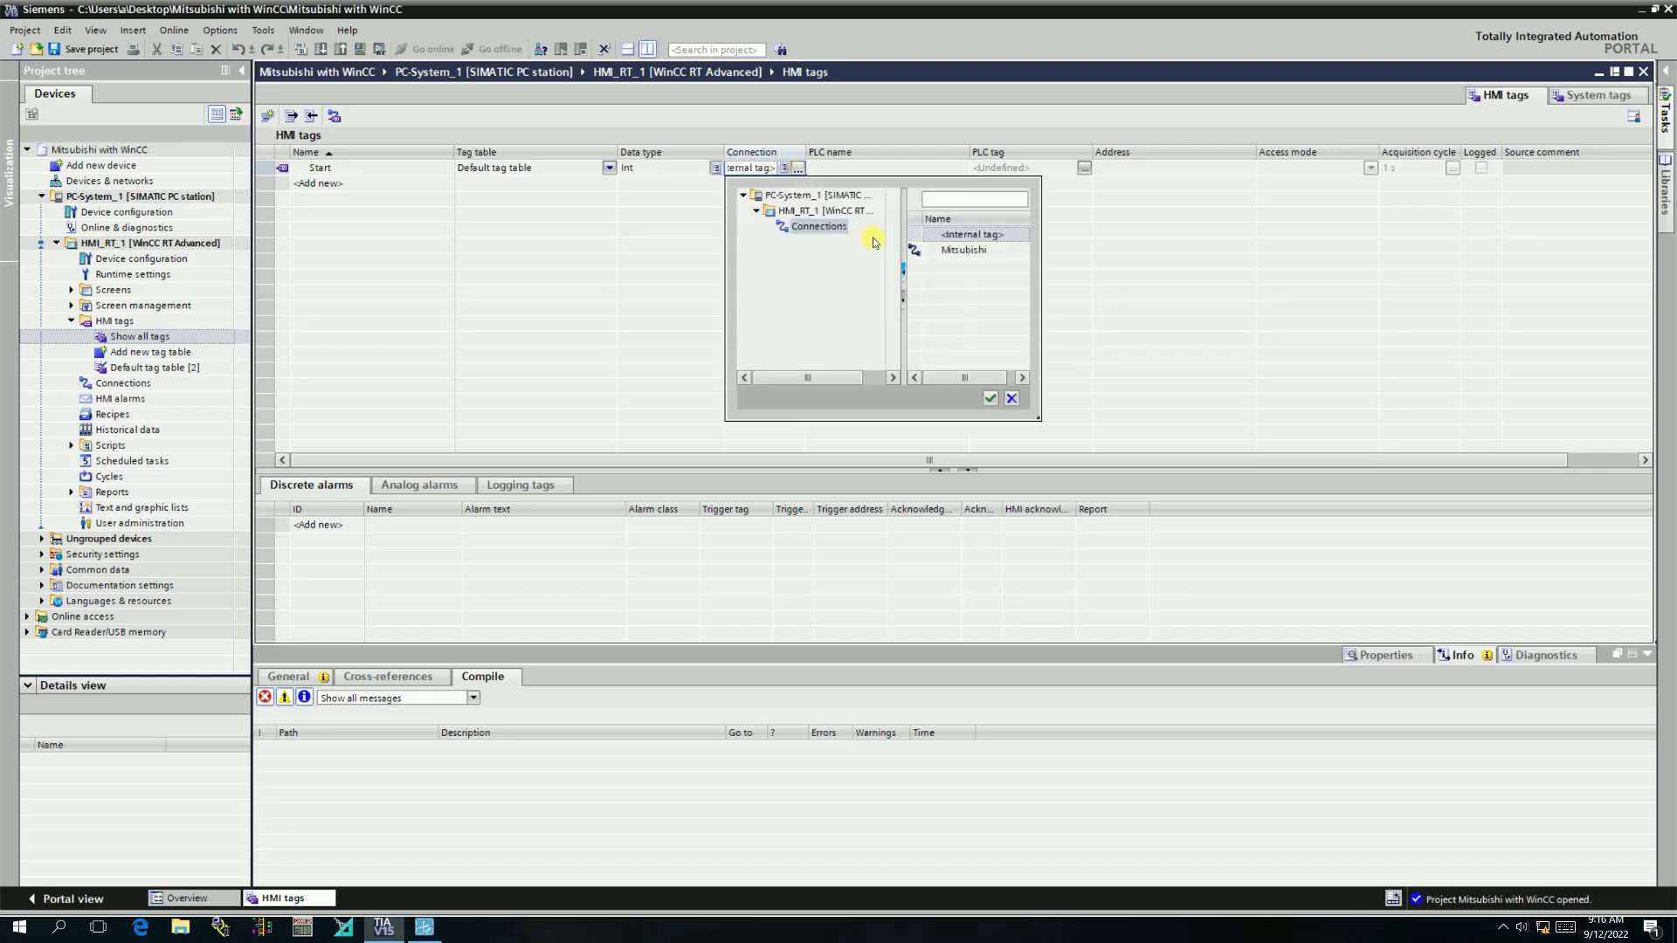
{"action": "left_click", "coordinate": [964, 251]}
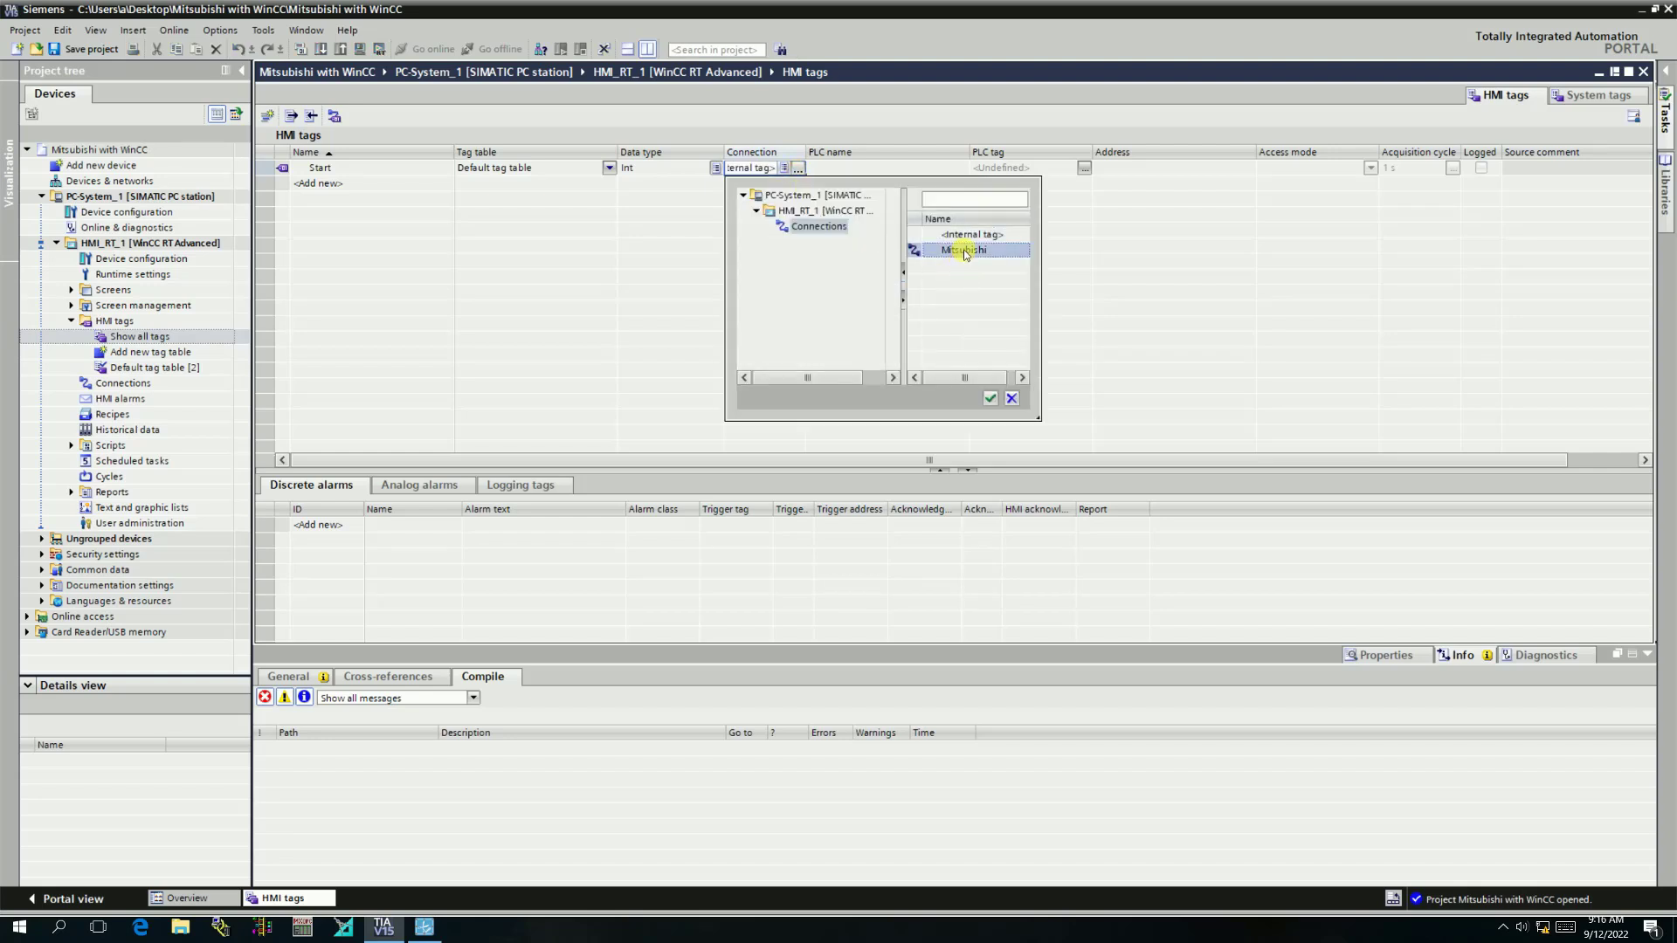
{"action": "left_click", "coordinate": [989, 398]}
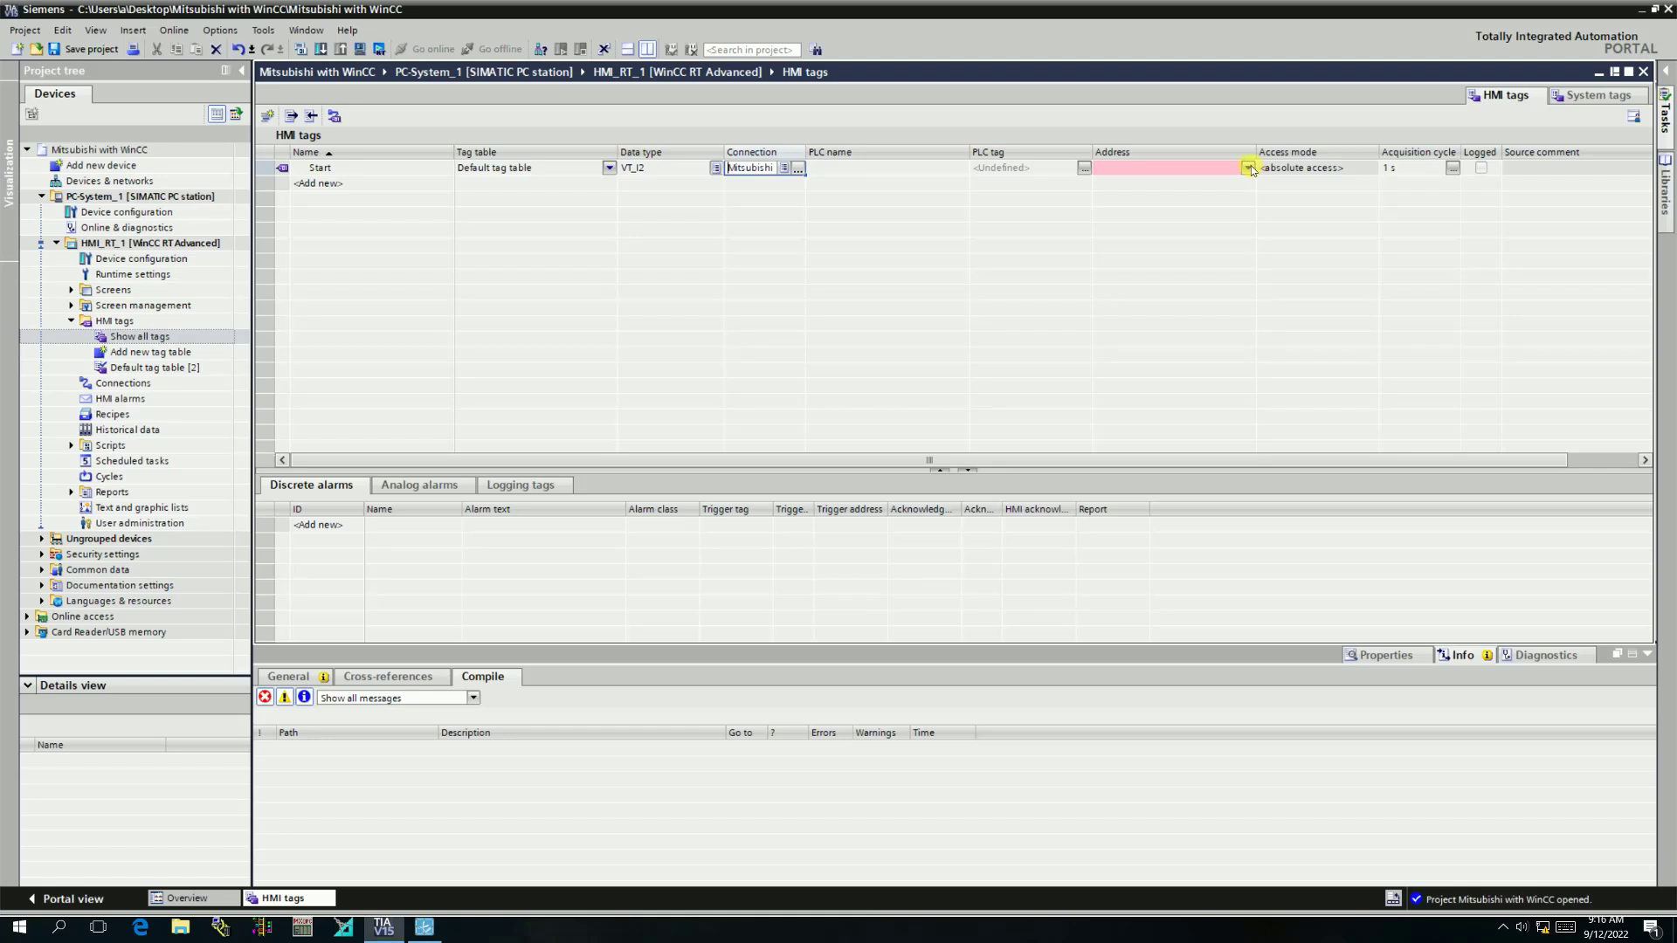
Link the Start tag's address to the OPC item MOTOR.Start from the Mitsubishi.MXOPC server.
{"action": "left_click", "coordinate": [1250, 168]}
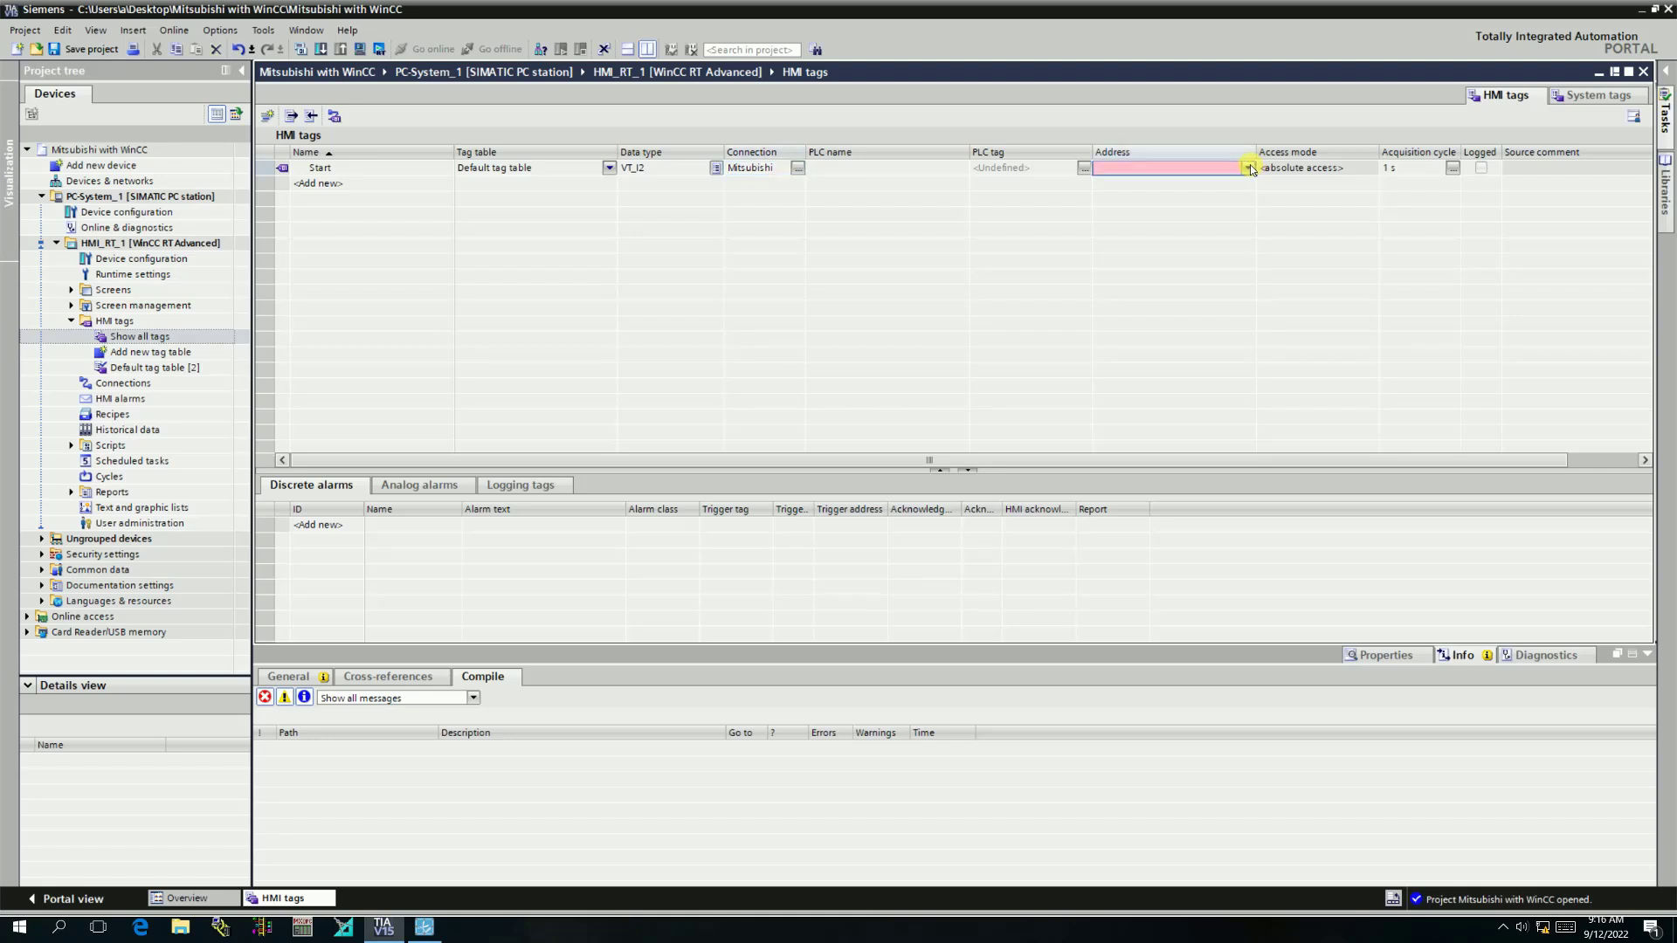
{"action": "left_click", "coordinate": [1250, 168]}
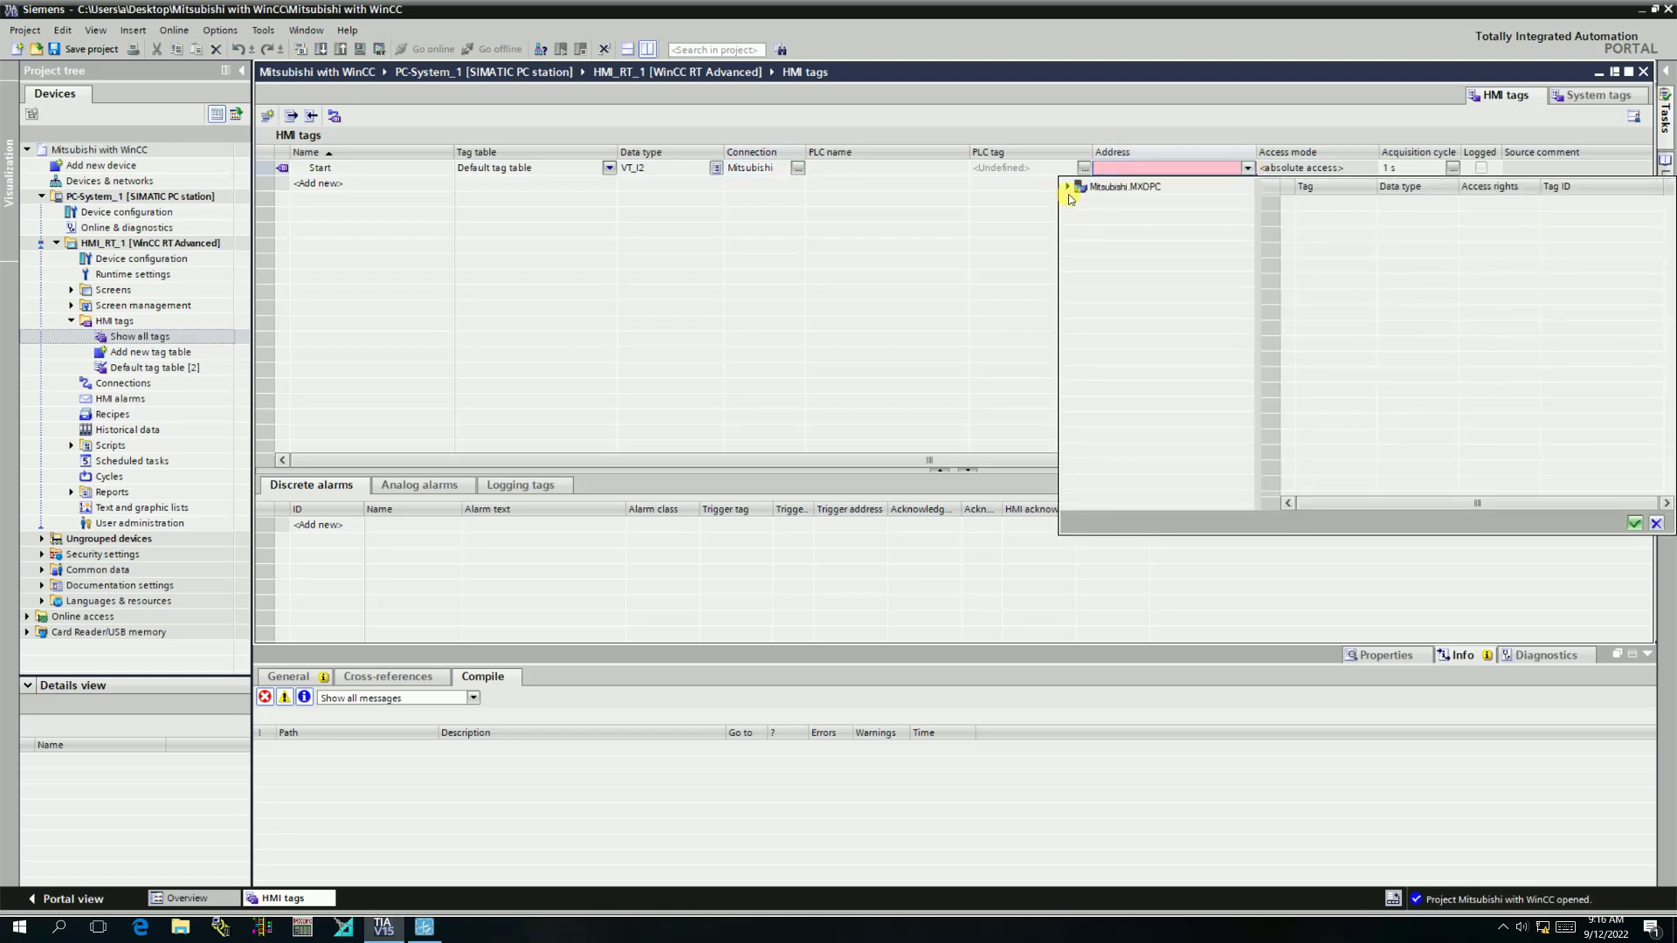
{"action": "left_click", "coordinate": [1116, 203]}
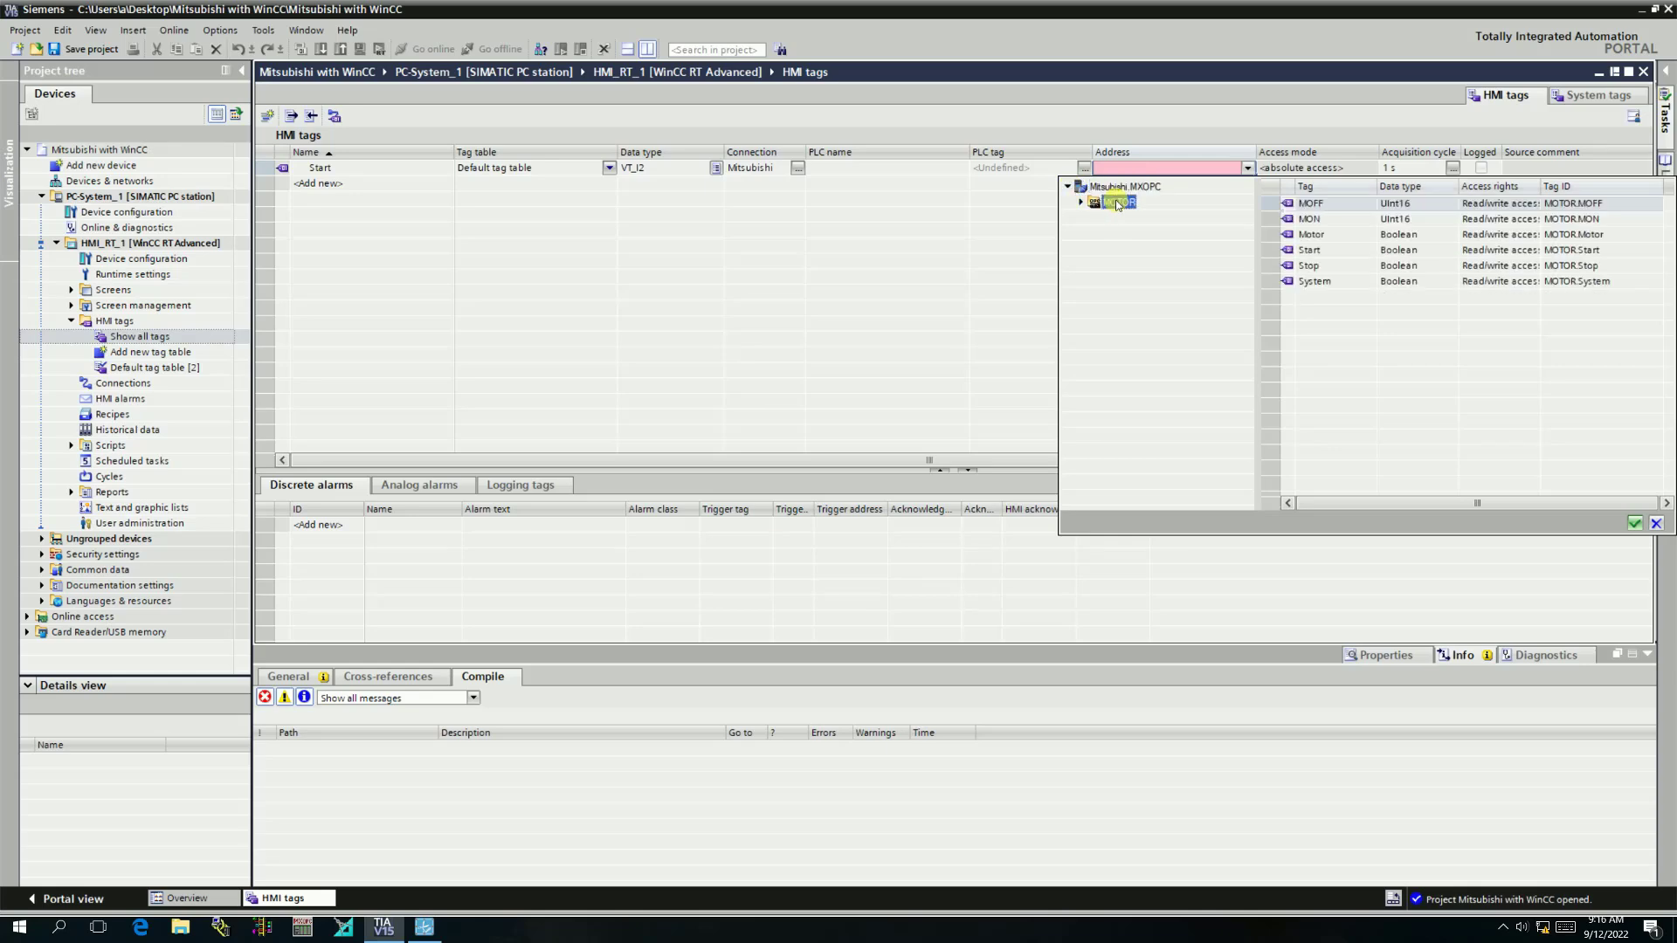
{"action": "left_click", "coordinate": [1312, 251]}
{"action": "left_click", "coordinate": [1635, 523]}
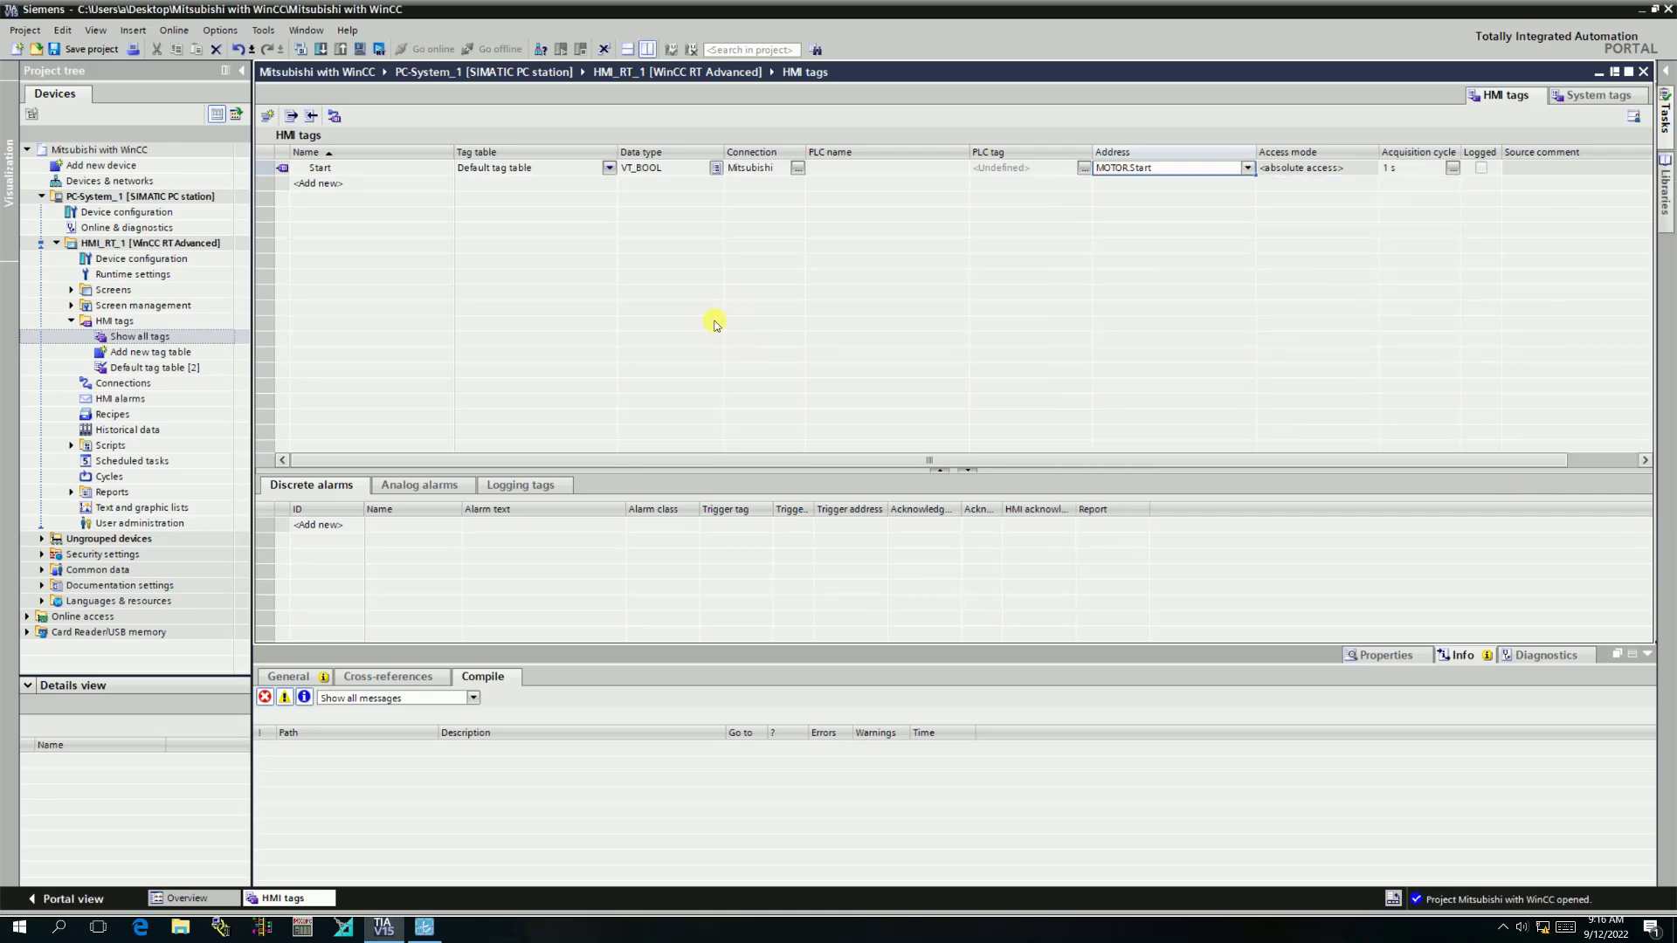
Add a second HMI tag below Start and name it Stop.
{"action": "left_click", "coordinate": [337, 184]}
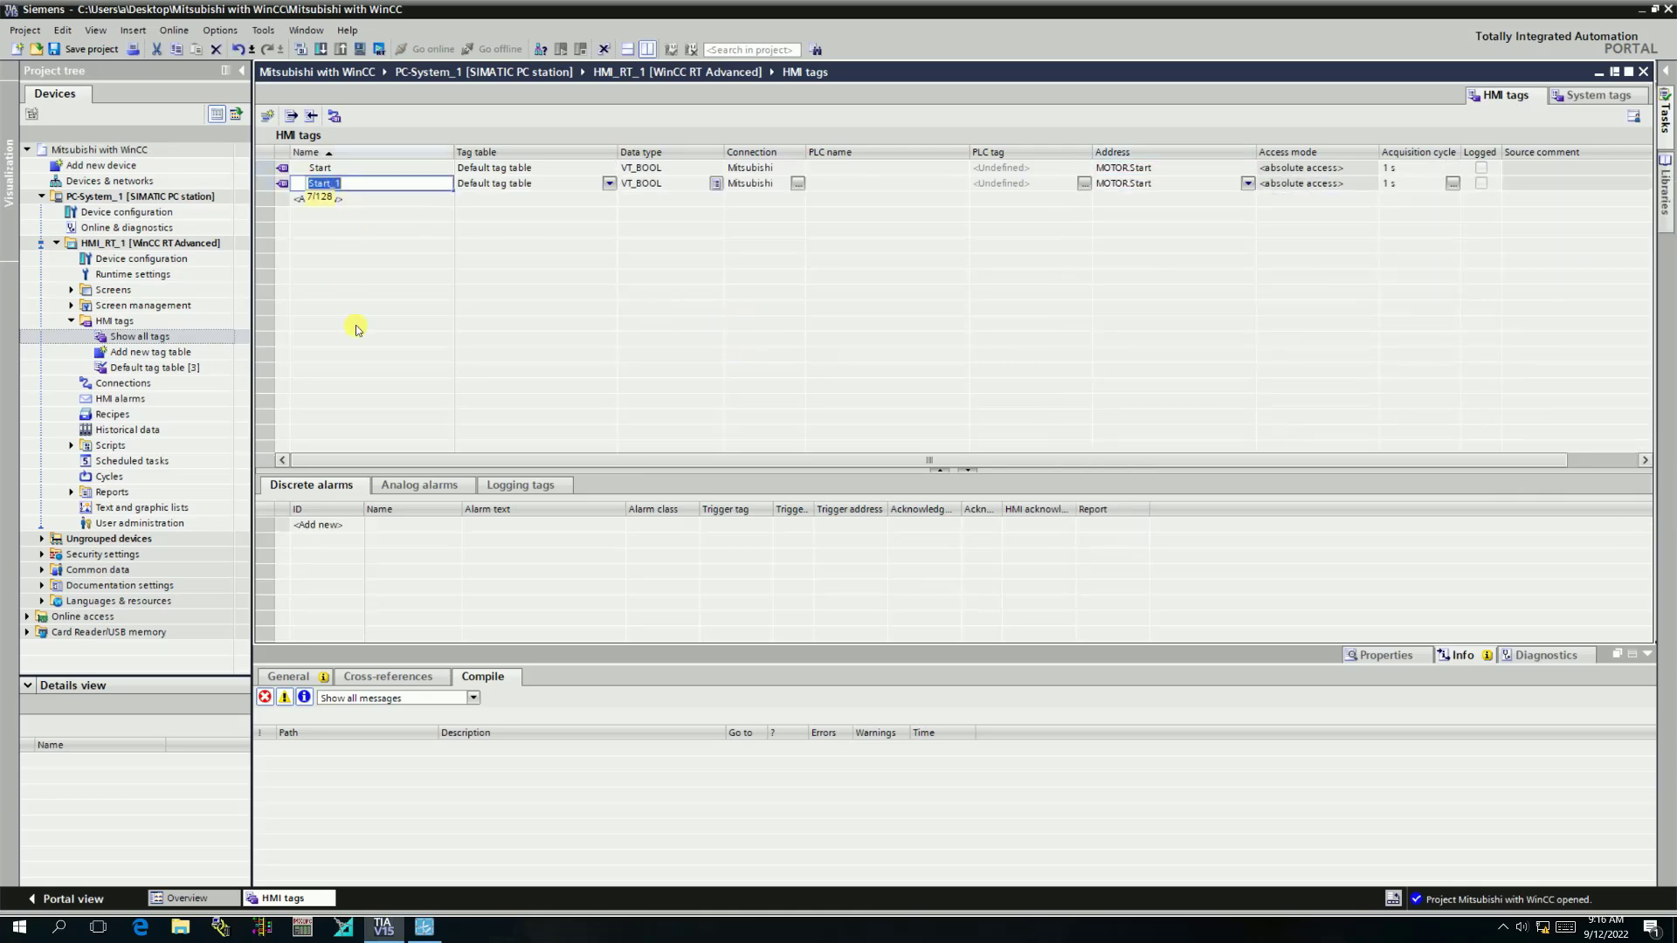
{"action": "left_click", "coordinate": [358, 187]}
{"action": "key", "text": "BackSpace"}
{"action": "key", "text": "BackSpace"}
{"action": "key", "text": "BackSpace"}
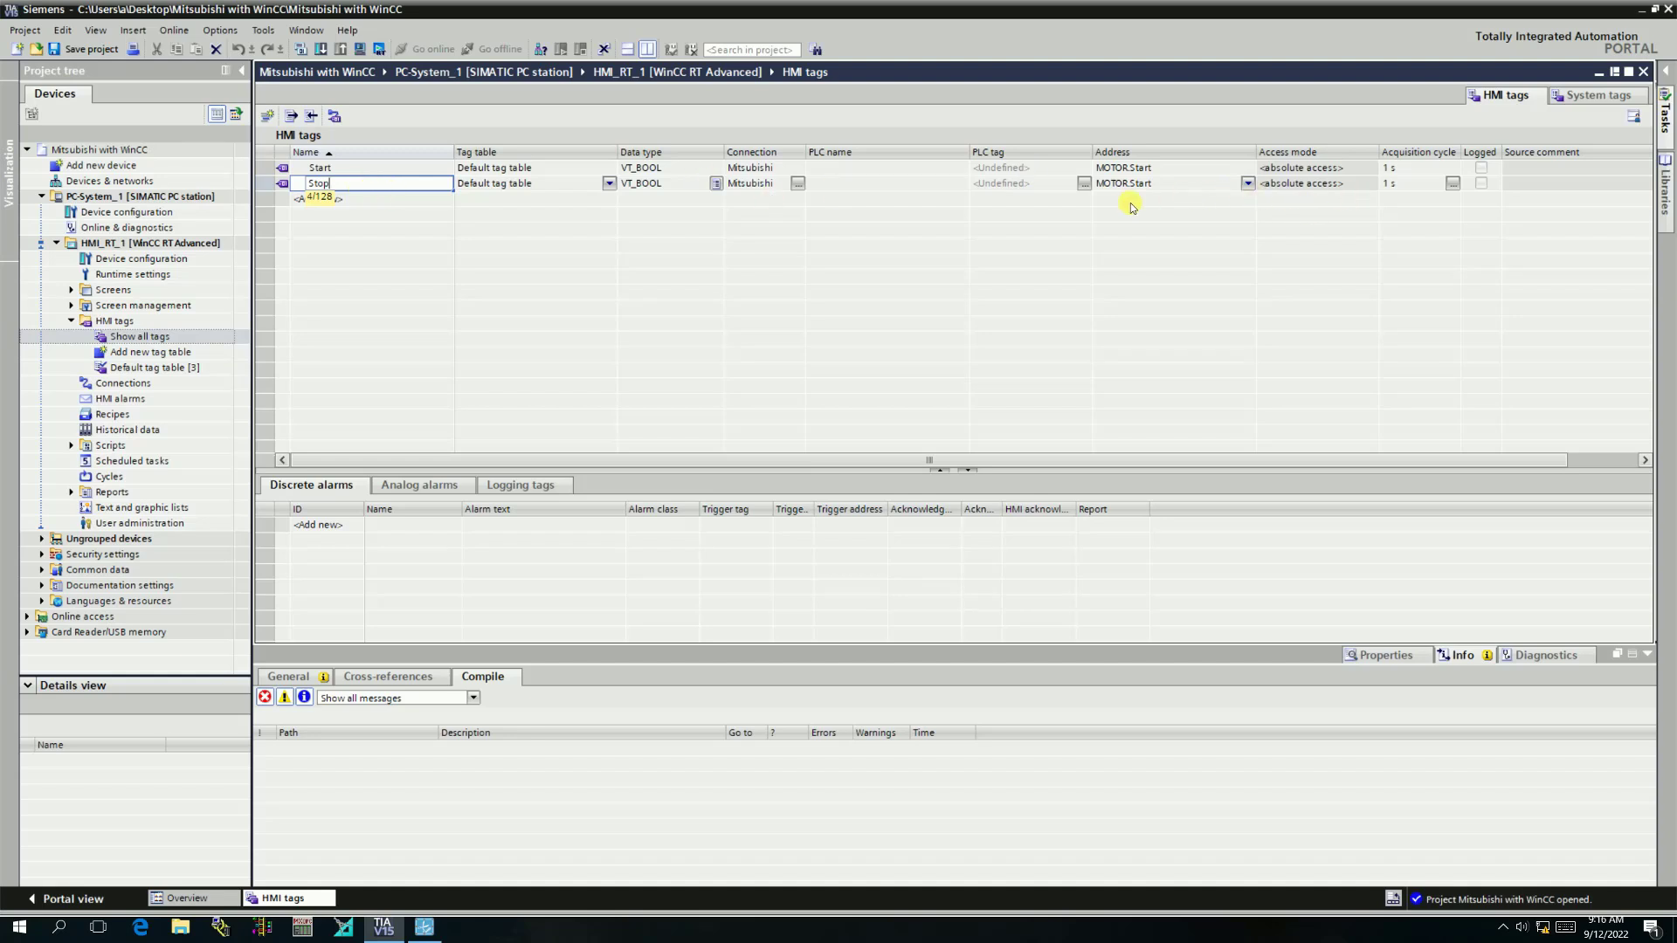
Link the Stop tag's address to the OPC item MOTOR.Stop from the Mitsubishi.MXOPC server.
{"action": "left_click", "coordinate": [1248, 184]}
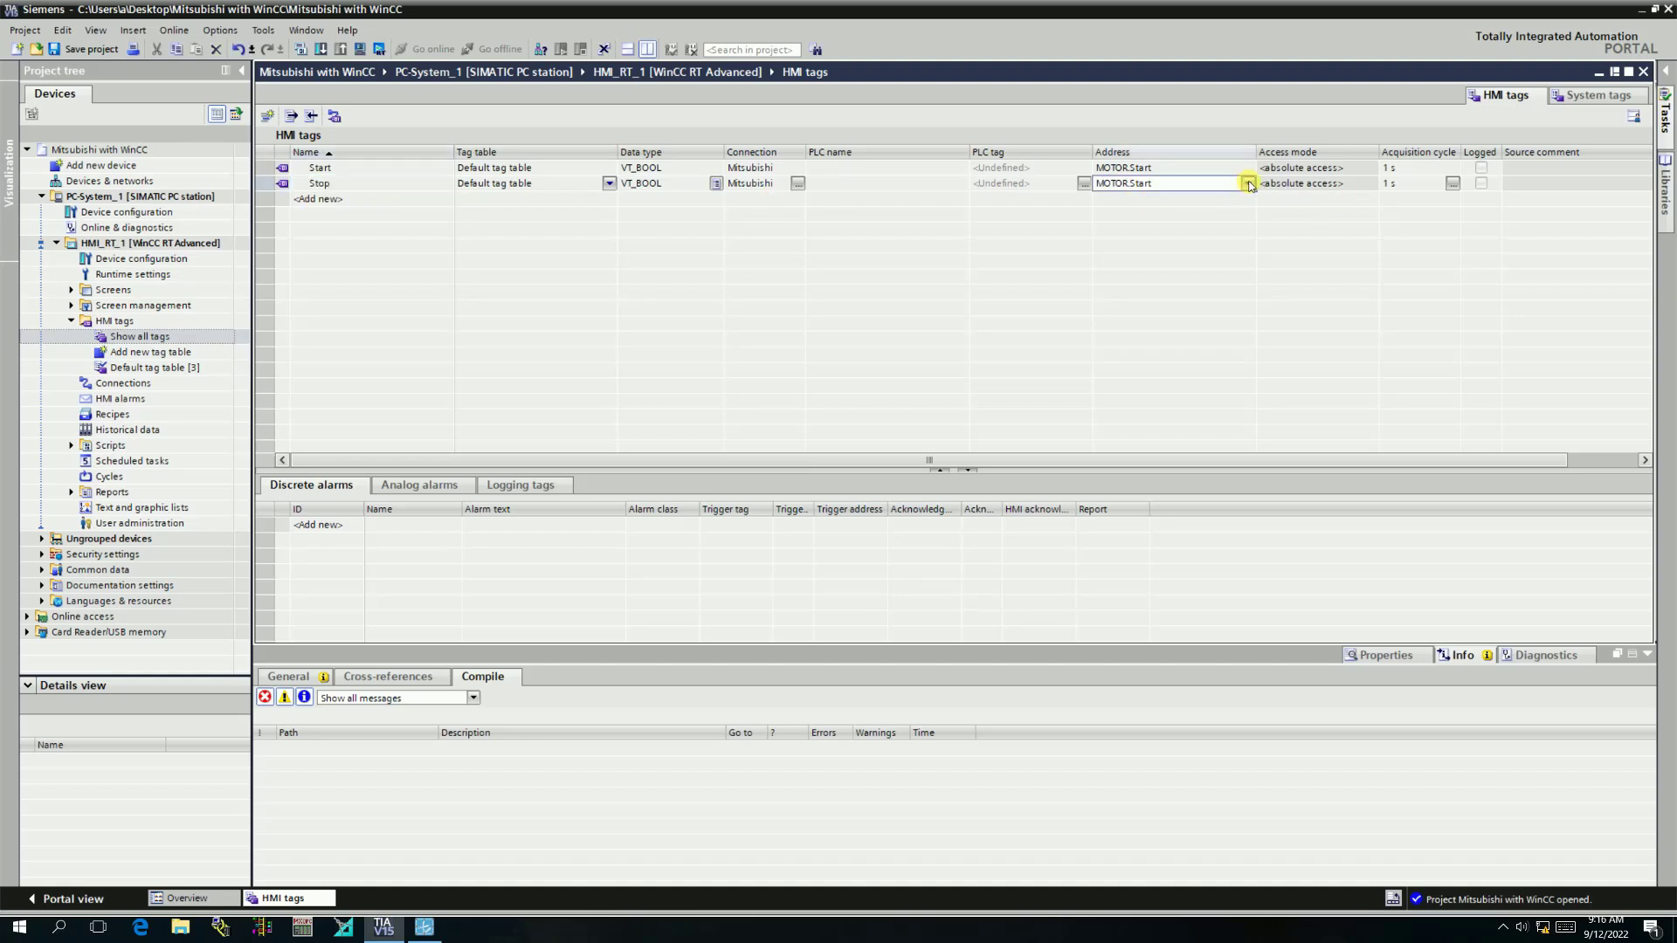
{"action": "left_click", "coordinate": [1248, 184]}
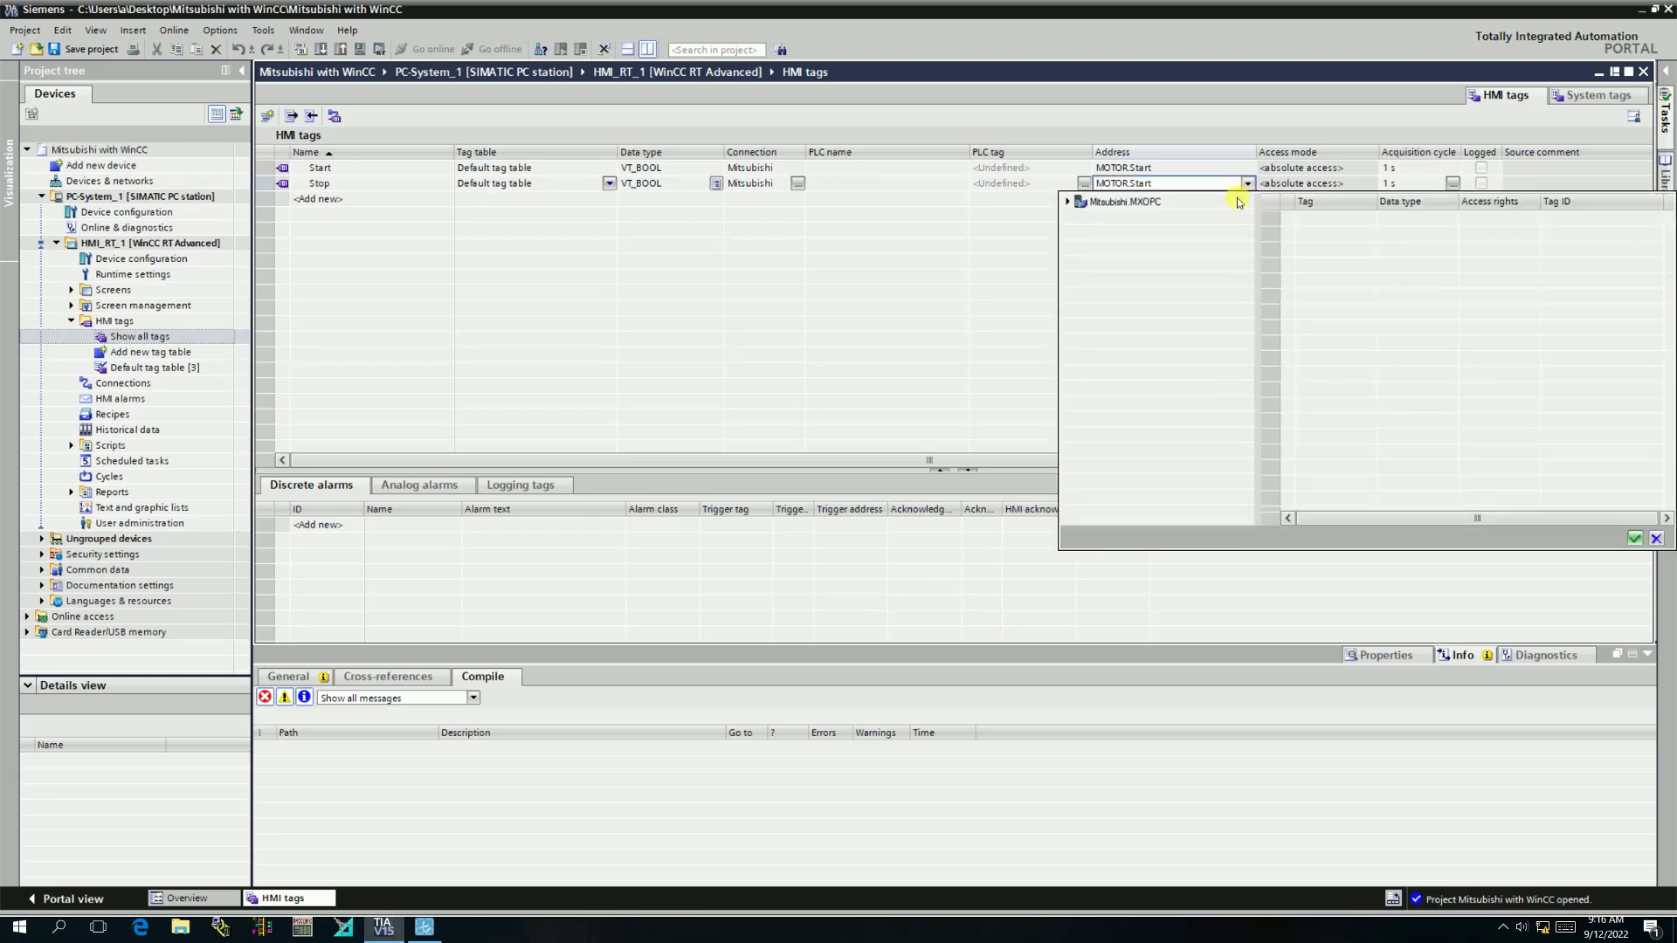
{"action": "left_click", "coordinate": [1068, 202]}
{"action": "left_click", "coordinate": [1116, 217]}
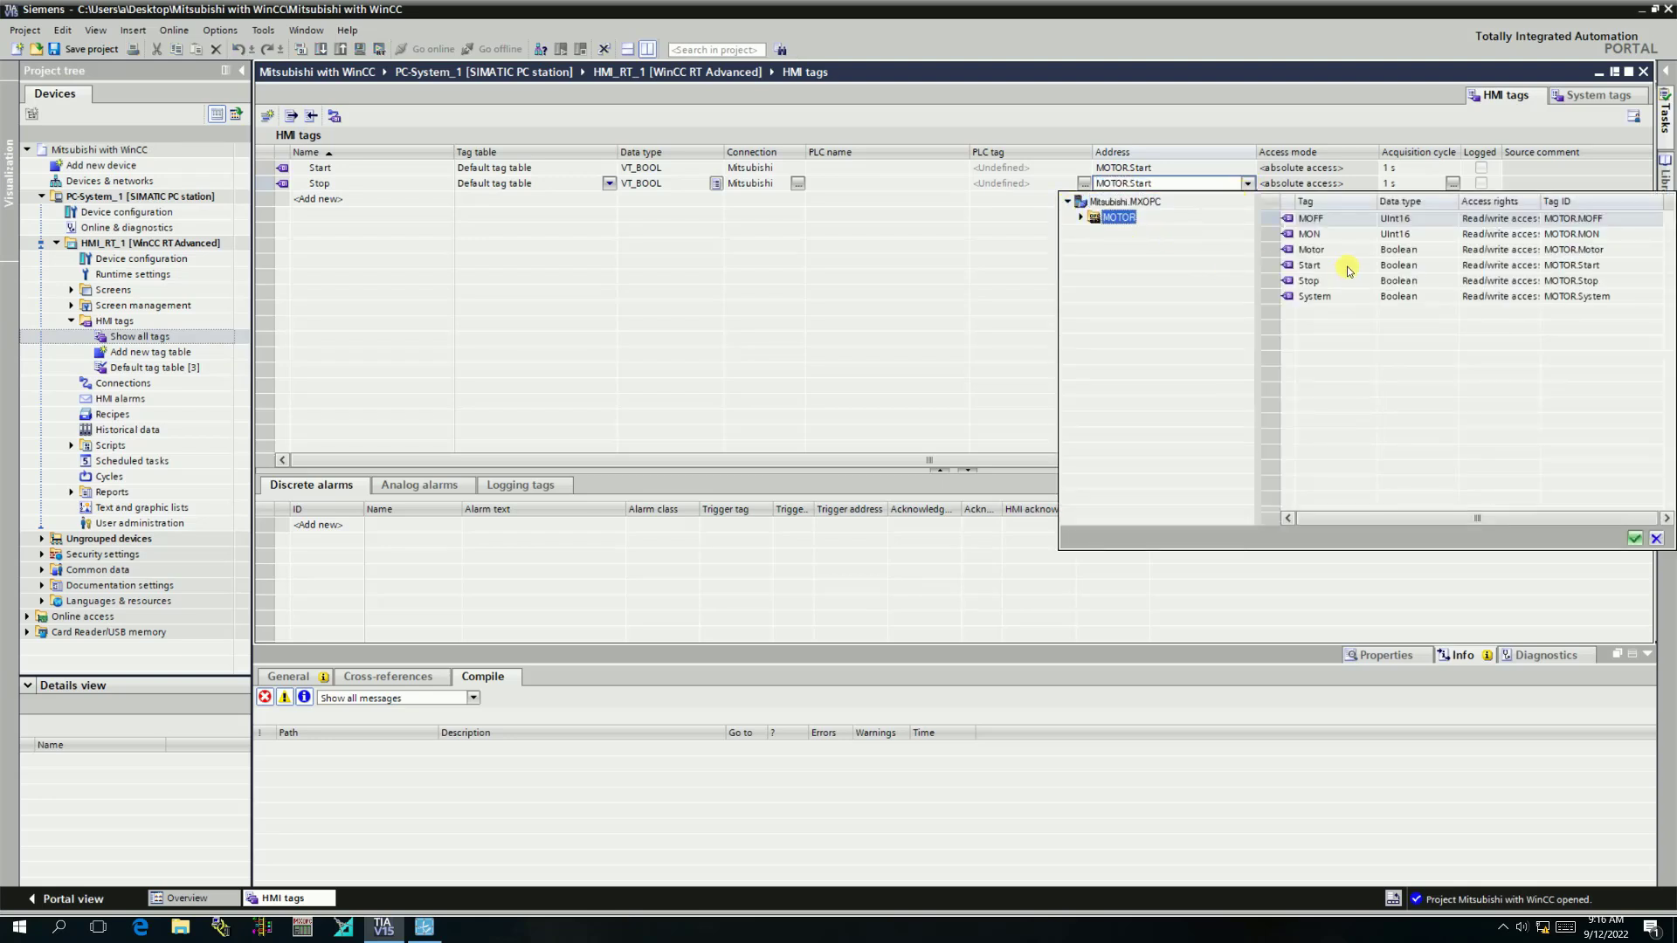
{"action": "left_click", "coordinate": [1307, 281]}
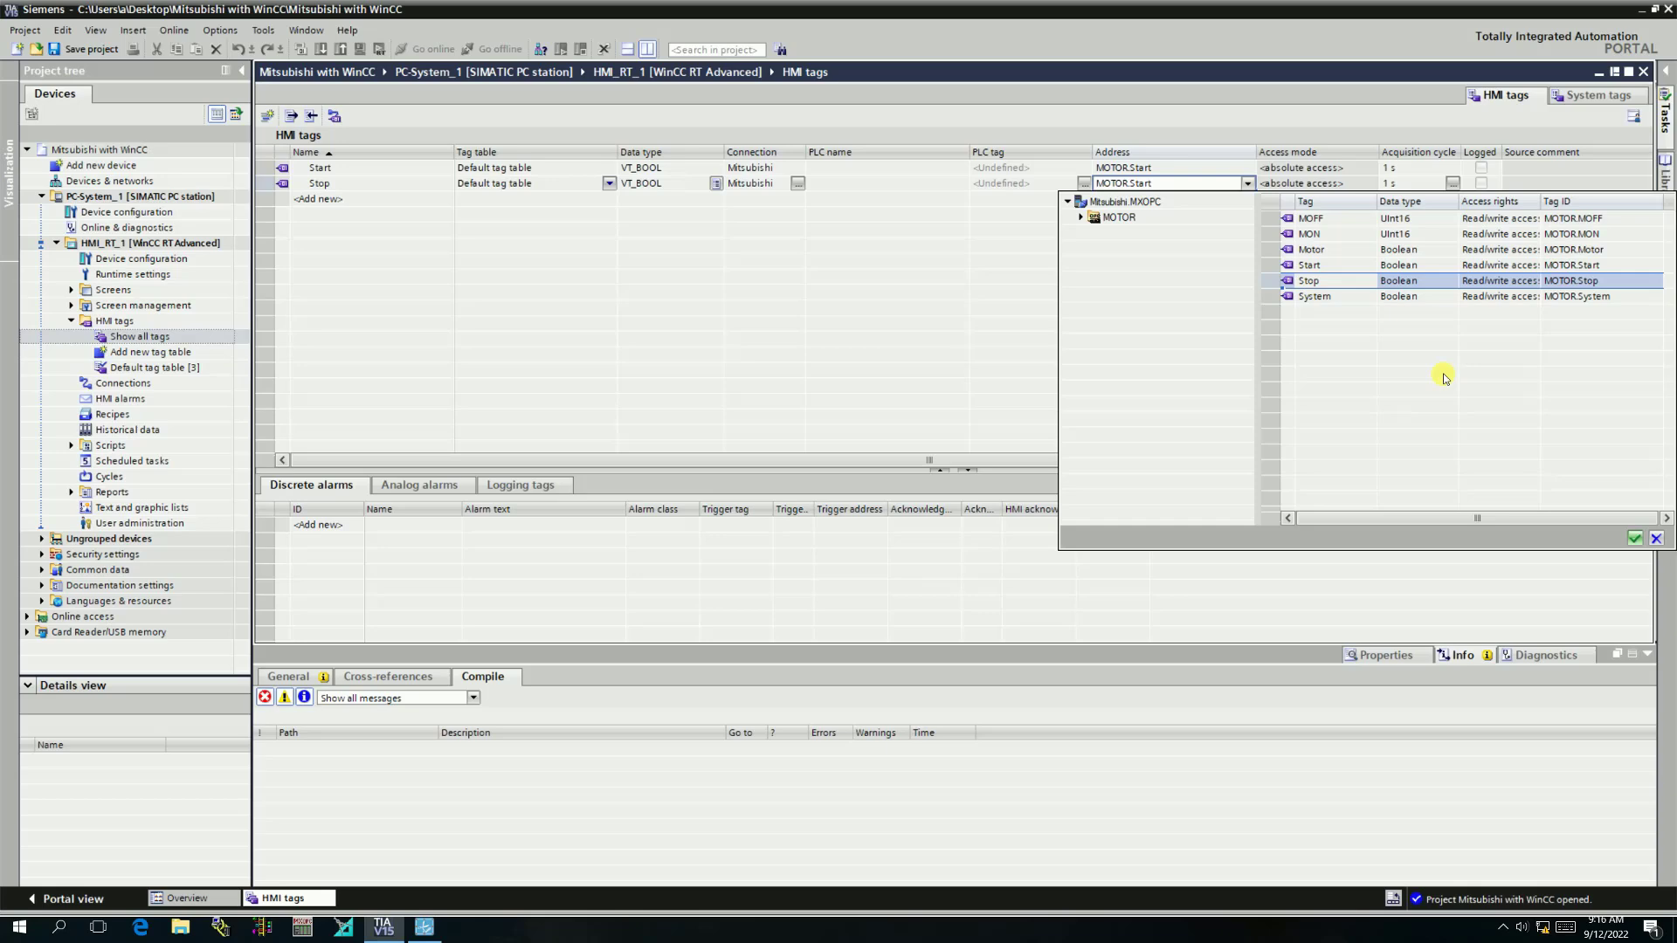
{"action": "left_click", "coordinate": [1635, 539]}
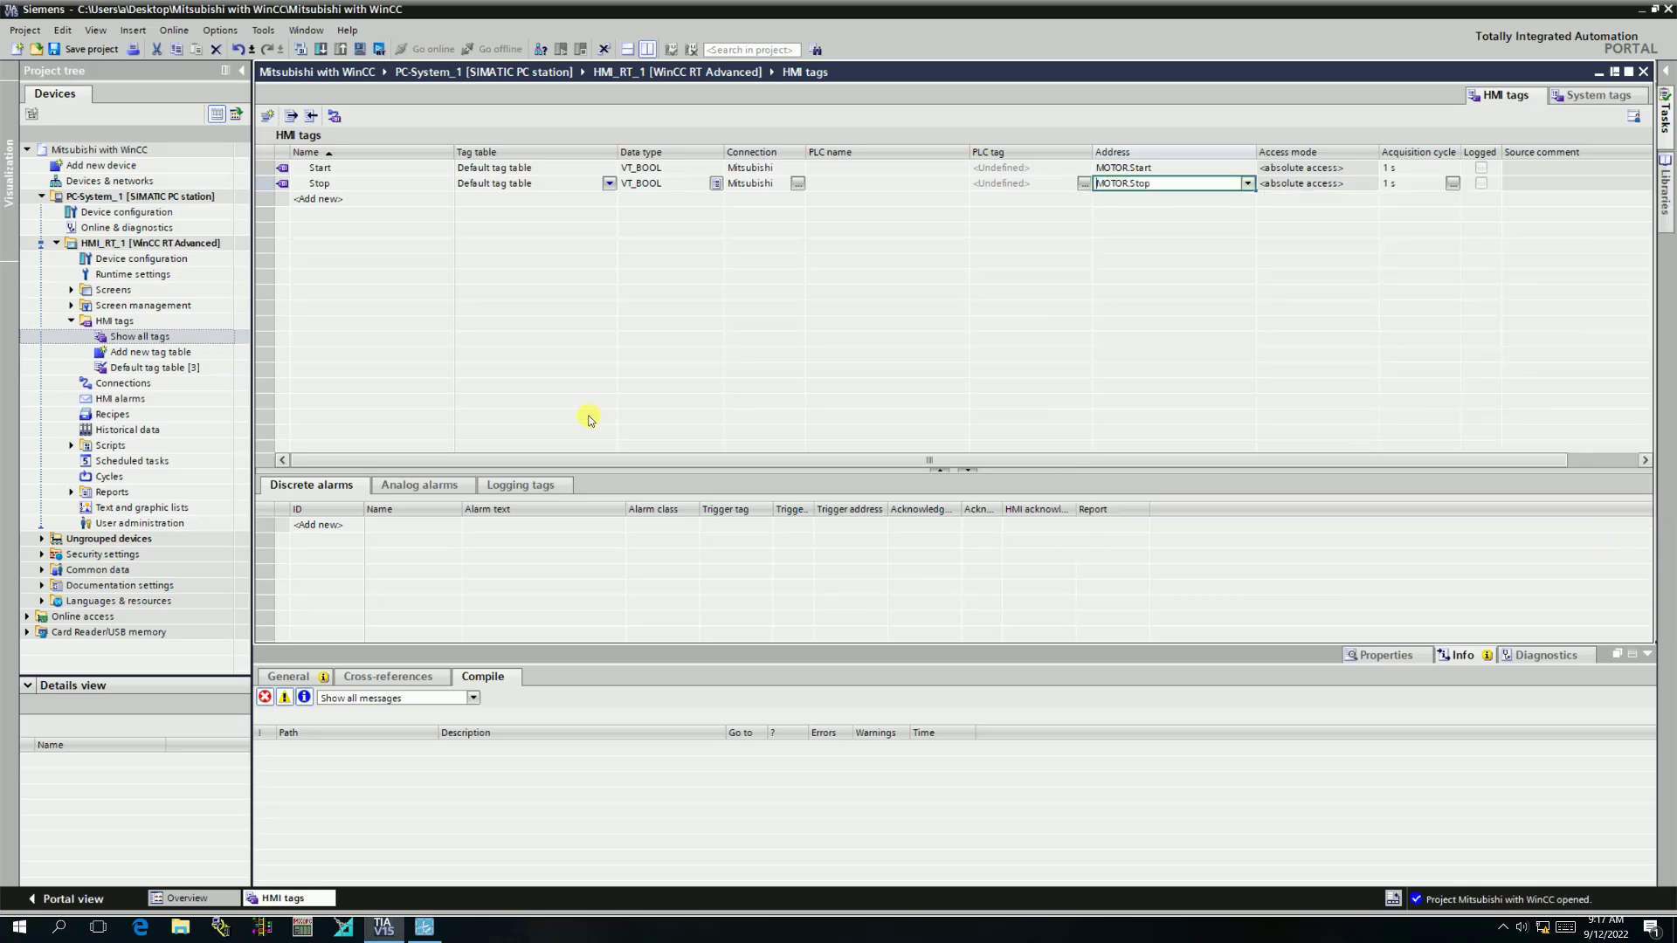
Add an HMI tag named Motor and link its address to the OPC item MOTOR.Motor.
{"action": "double_click", "coordinate": [345, 199]}
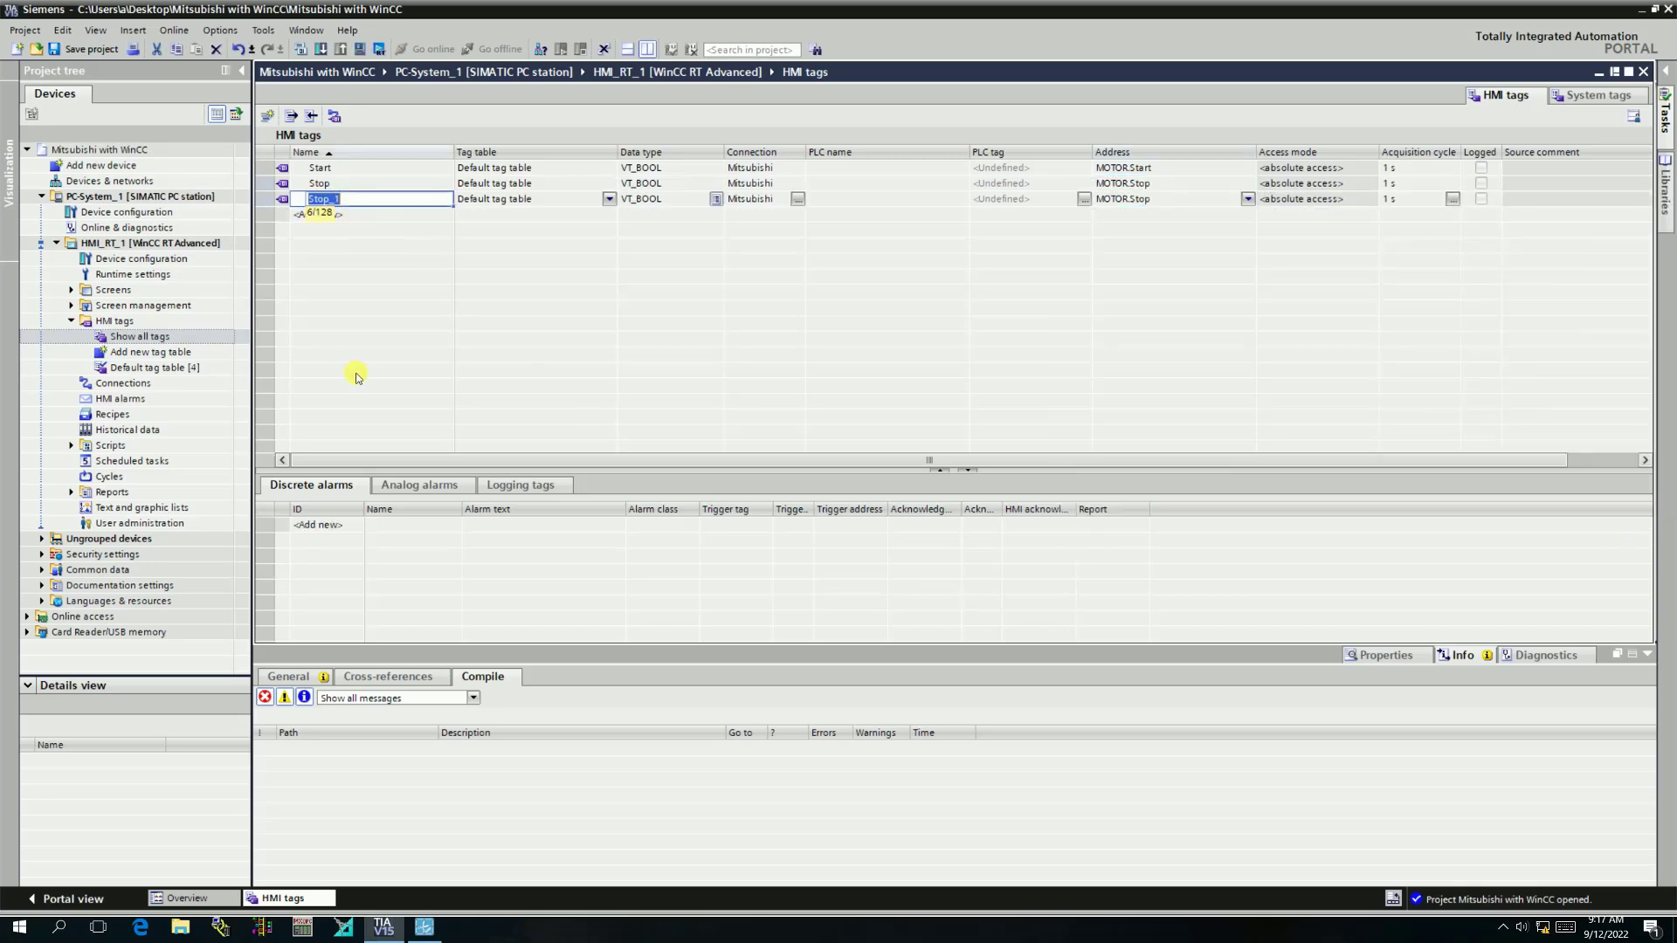
{"action": "type", "text": "Motor"}
{"action": "left_click", "coordinate": [1249, 200]}
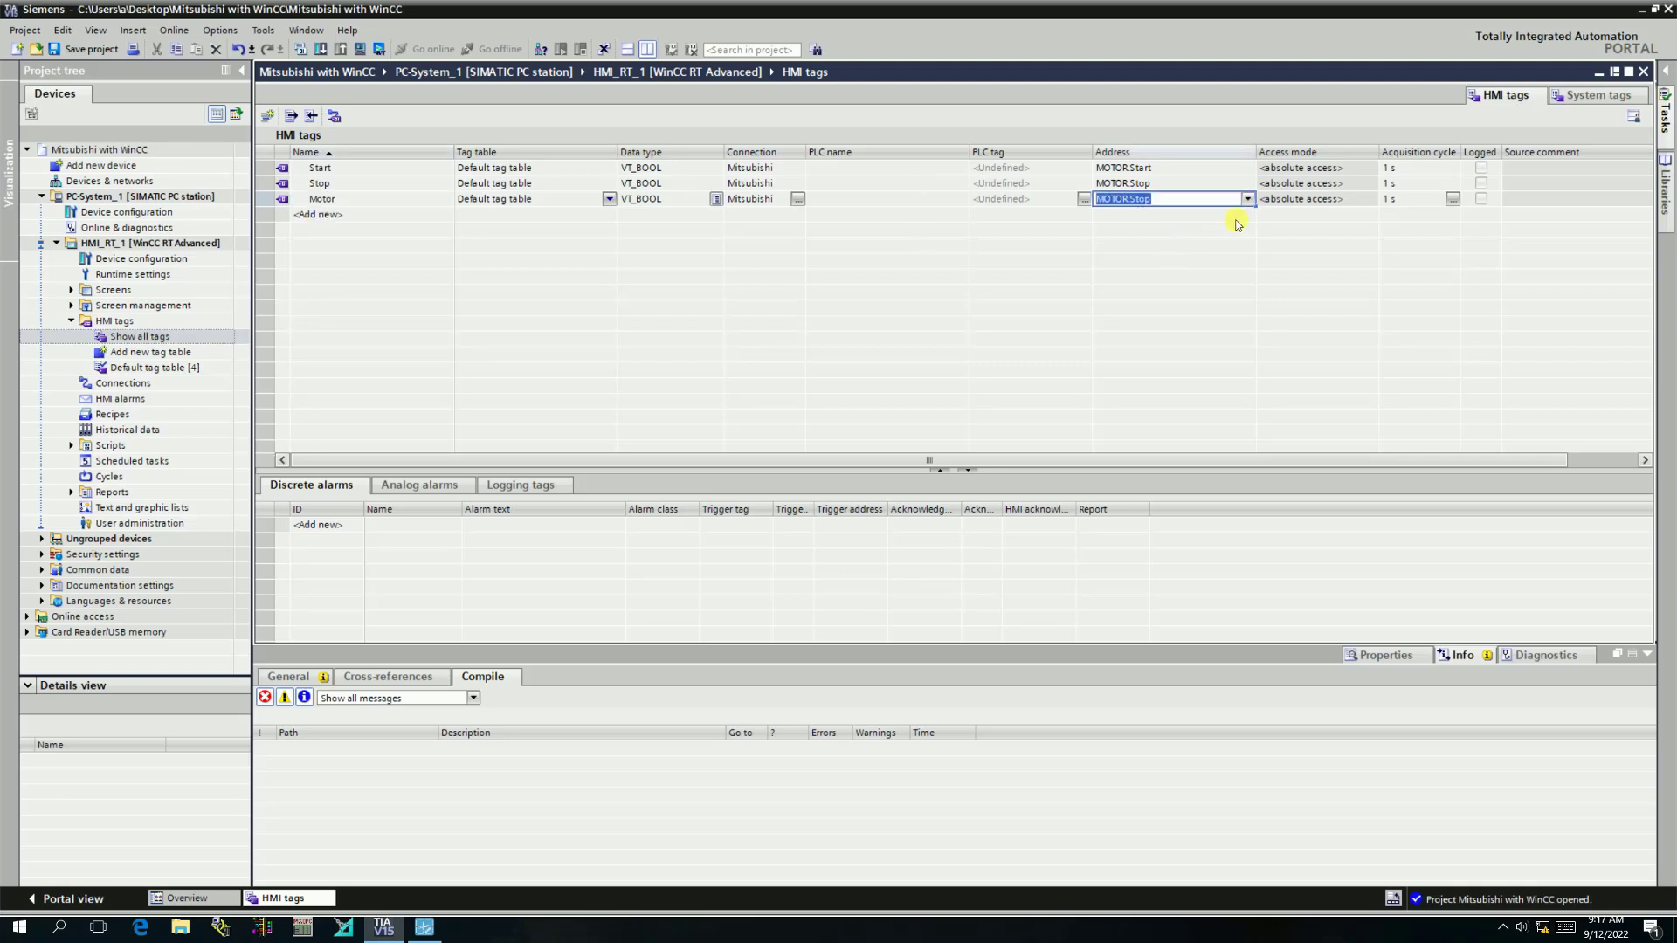
{"action": "left_click", "coordinate": [1247, 200]}
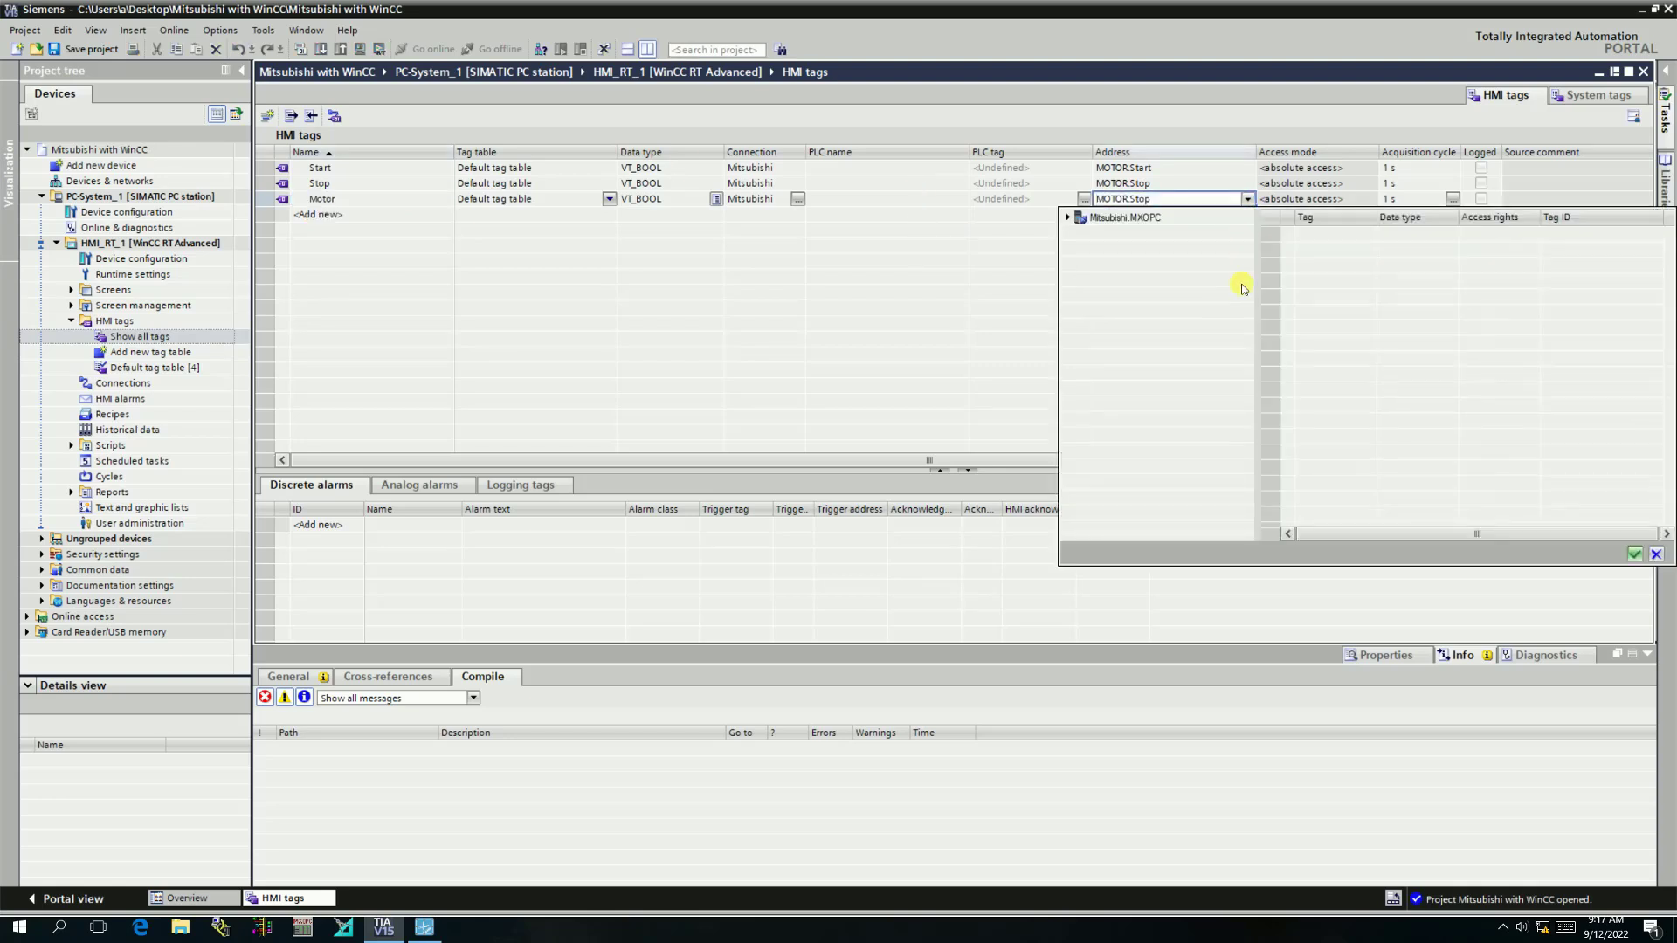
{"action": "left_click", "coordinate": [1069, 218]}
{"action": "left_click", "coordinate": [1118, 233]}
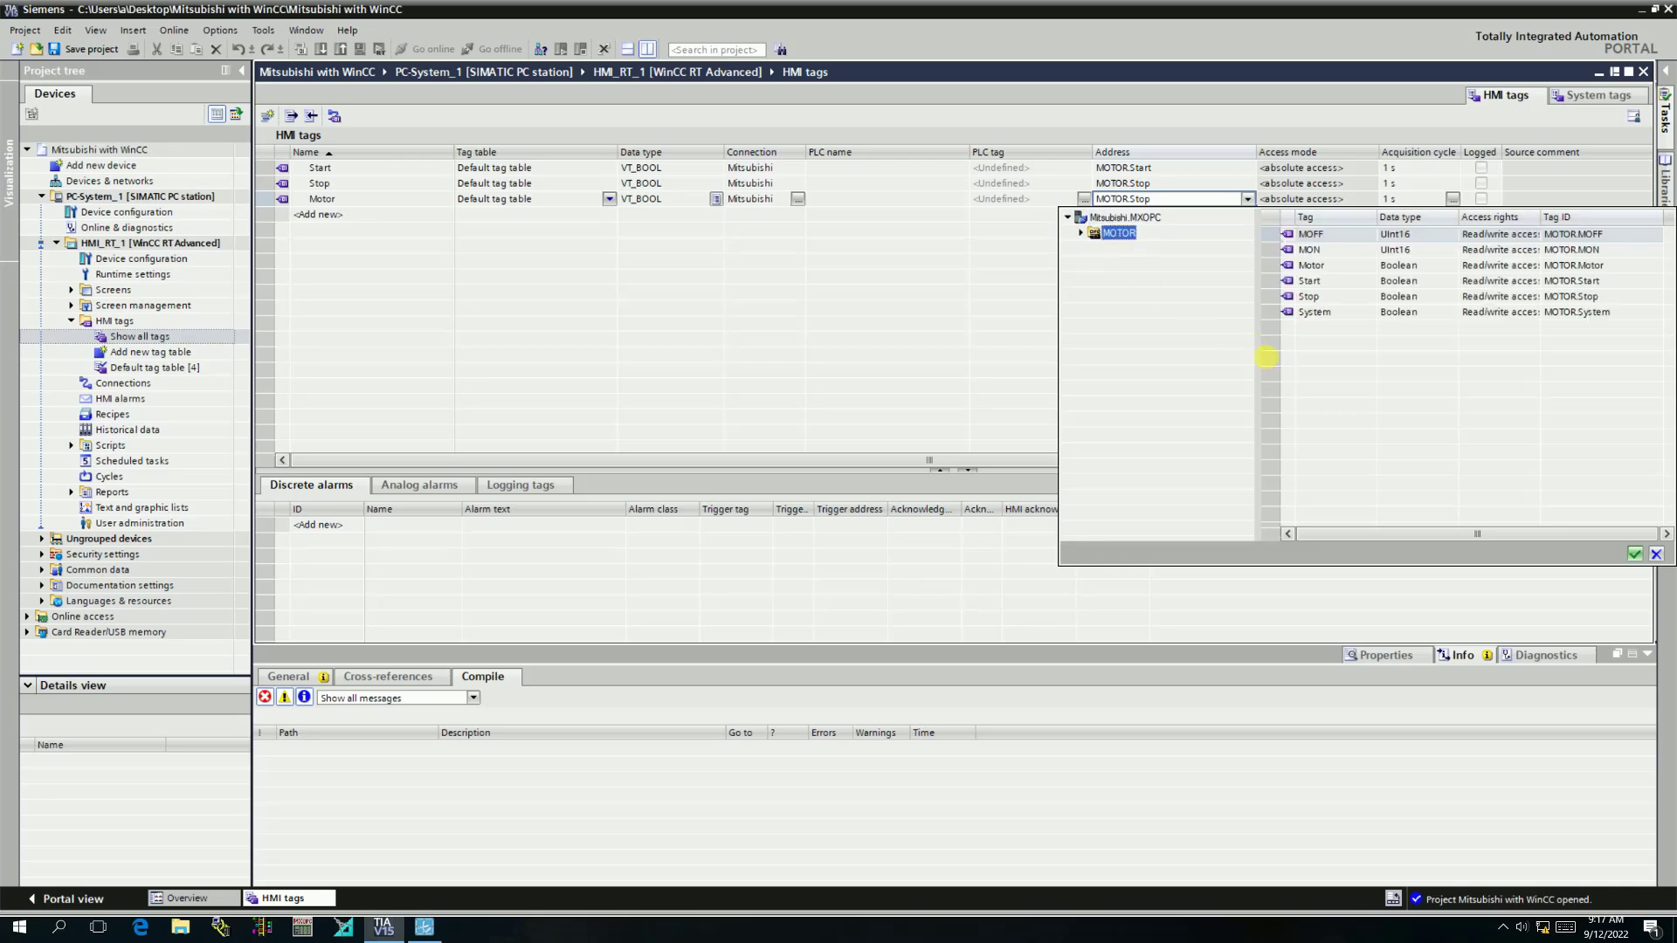
{"action": "left_click", "coordinate": [1312, 265]}
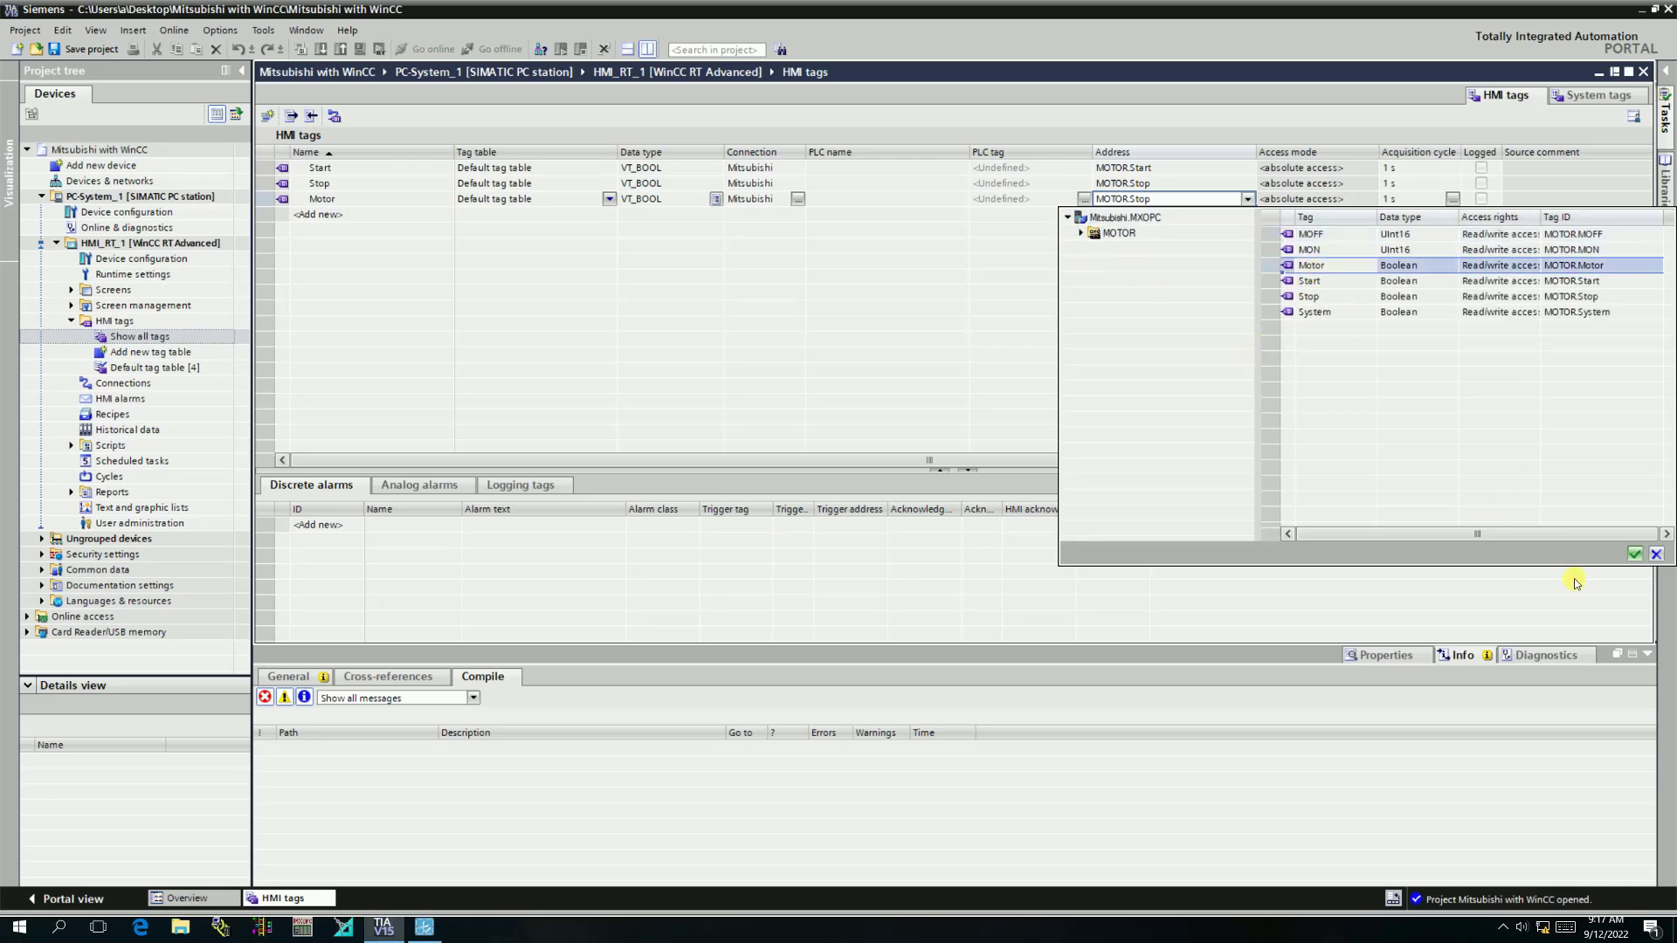
{"action": "left_click", "coordinate": [1639, 557]}
Add a fourth HMI tag below Motor and name it System.
{"action": "left_click", "coordinate": [341, 217]}
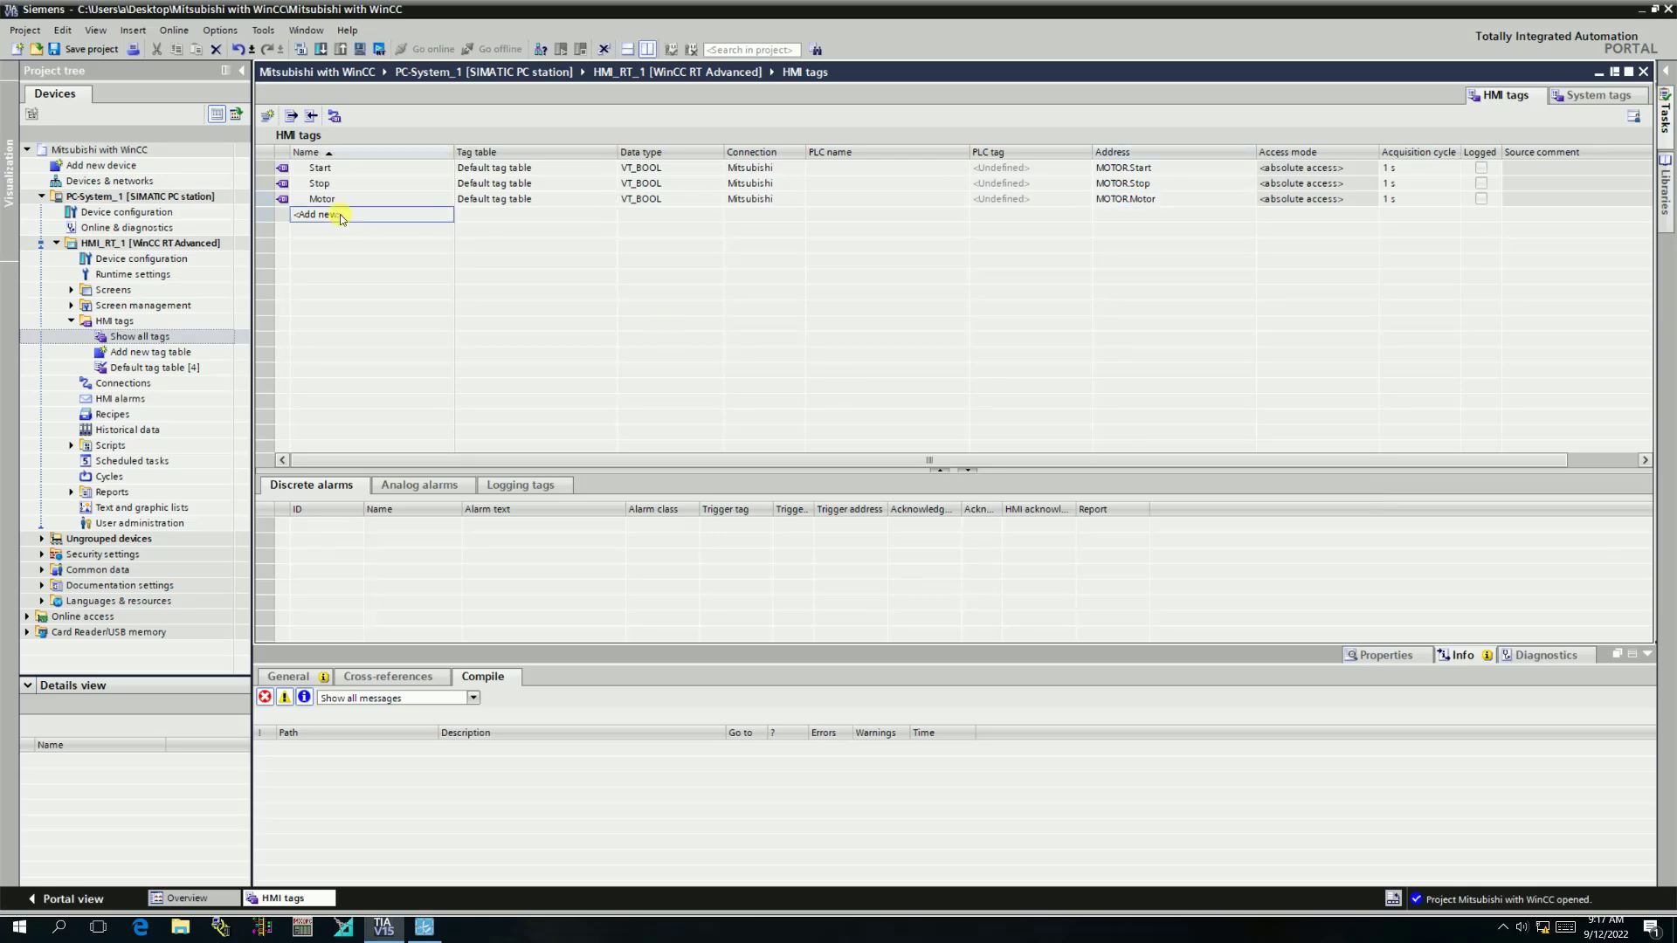
{"action": "double_click", "coordinate": [341, 217]}
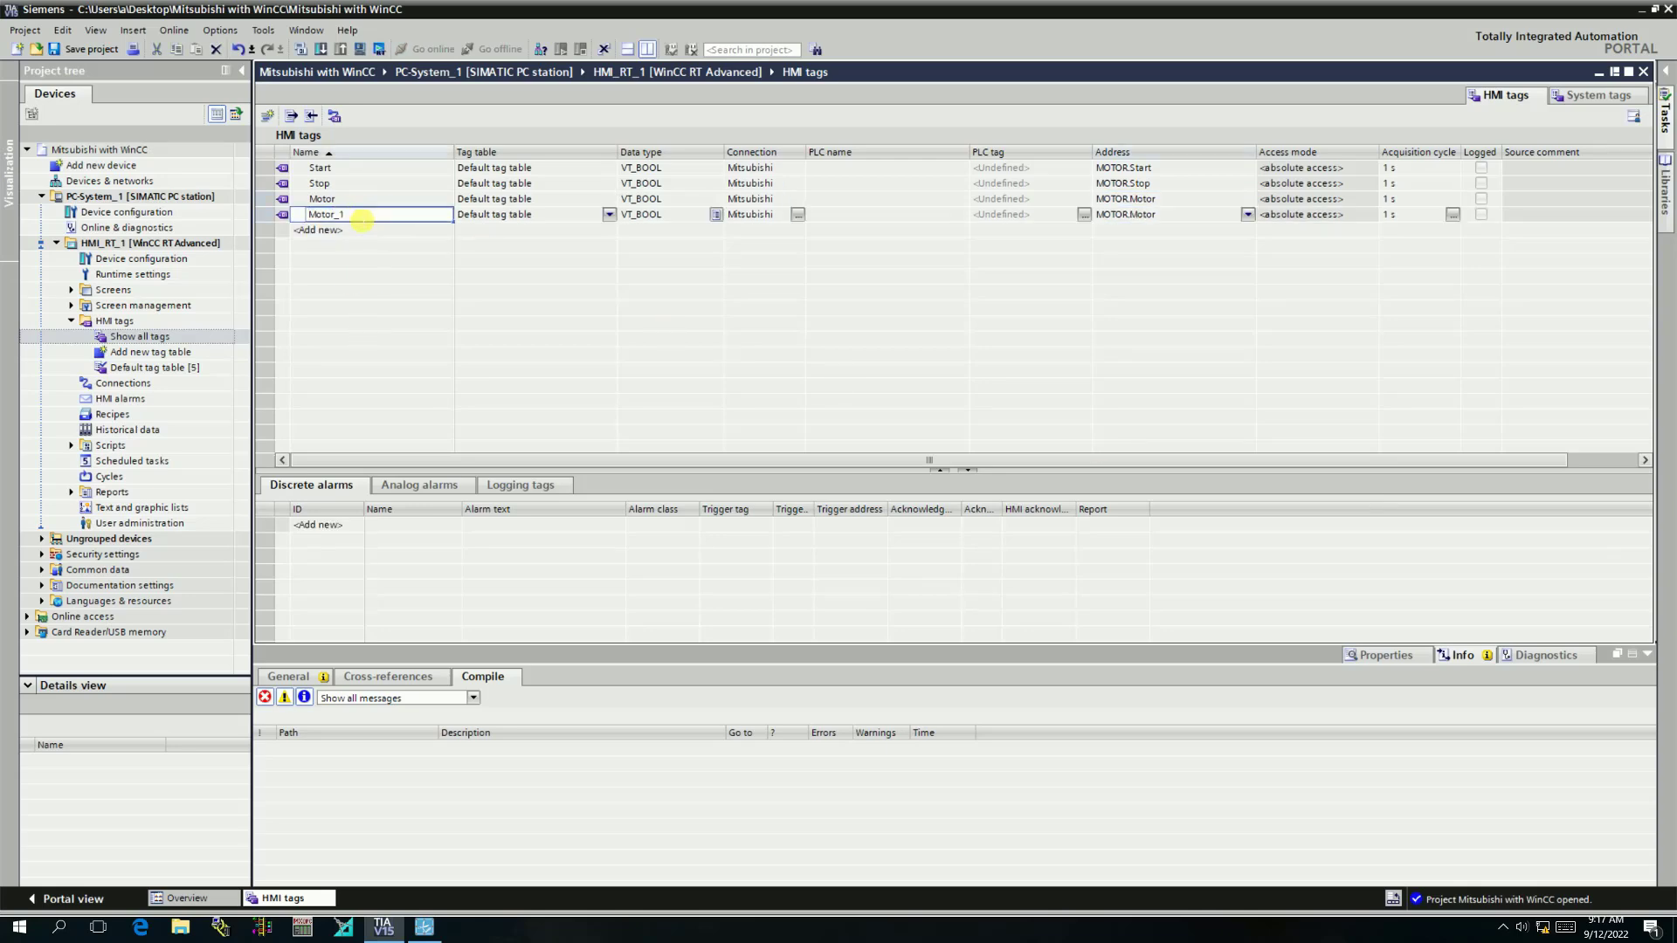
{"action": "key", "text": "BackSpace"}
{"action": "key", "text": "BackSpace"}
{"action": "key", "text": "BackSpace"}
Link the System tag's address to the OPC item MOTOR.System from the Mitsubishi.MXOPC server.
{"action": "left_click", "coordinate": [1248, 214]}
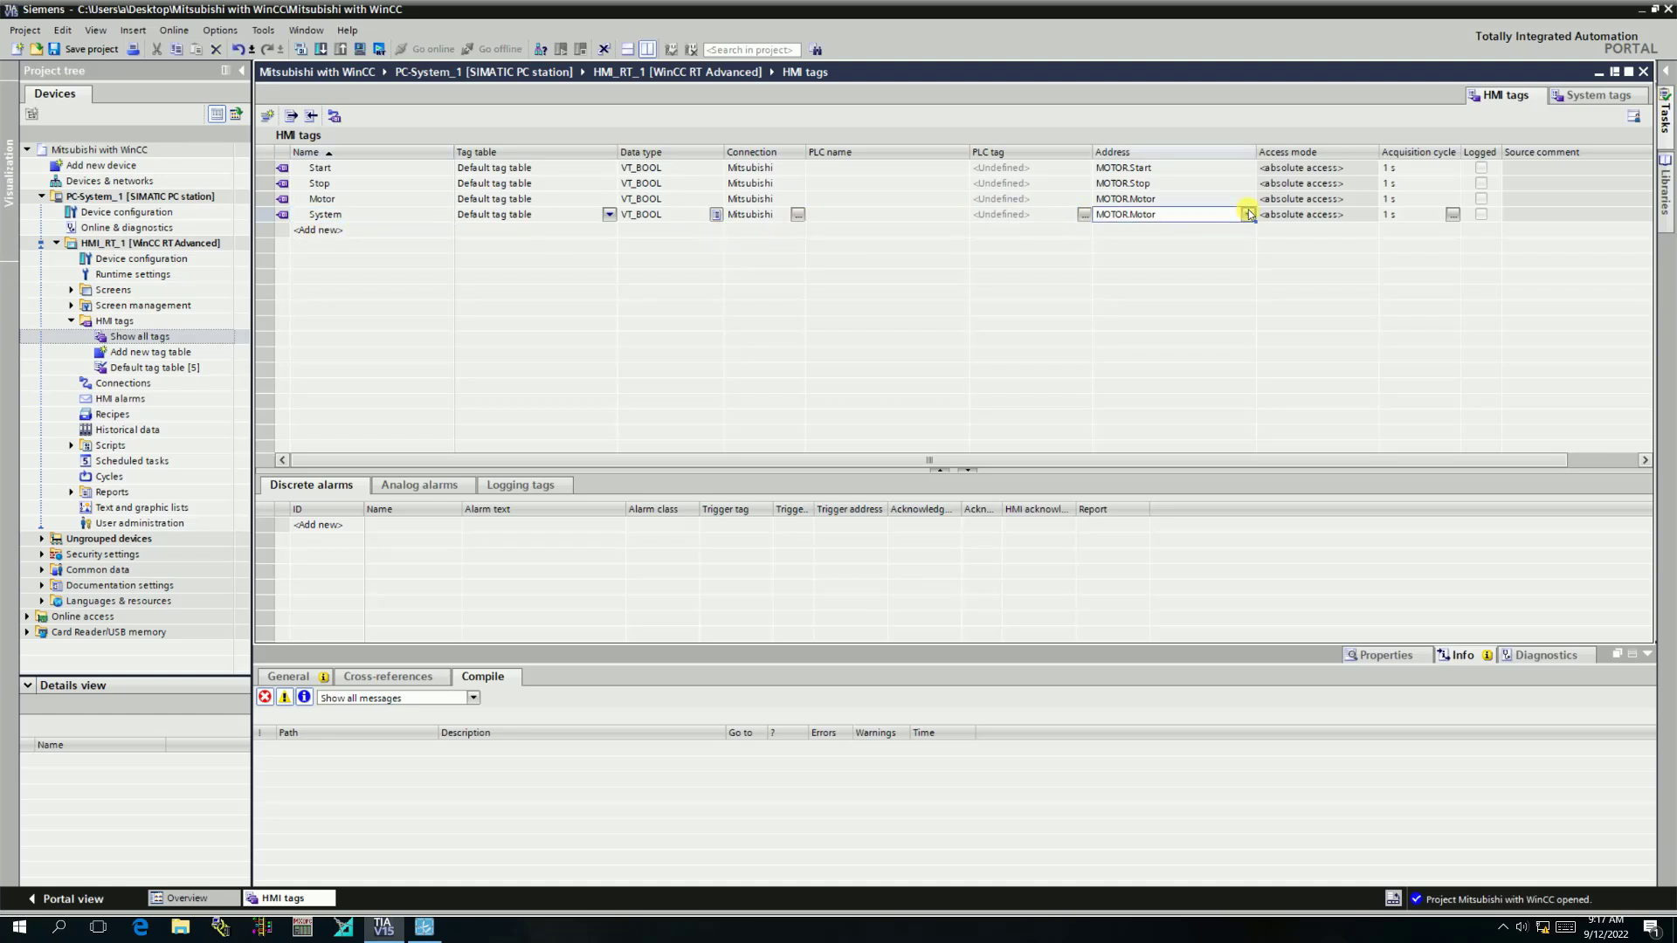
{"action": "left_click", "coordinate": [1067, 233]}
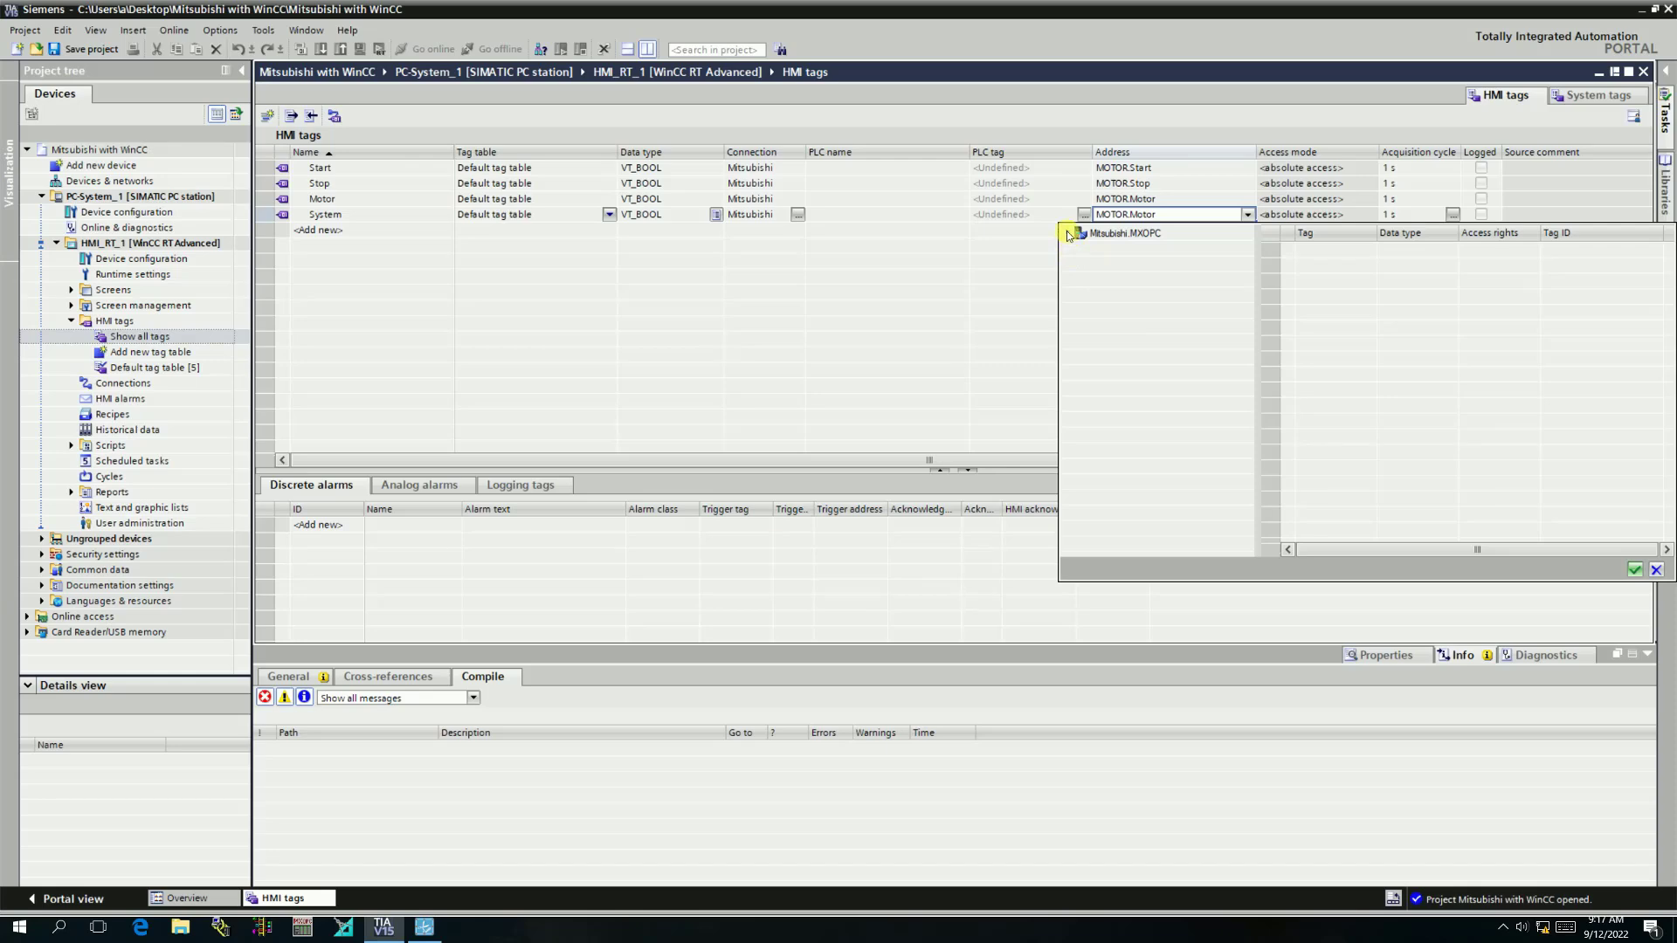
{"action": "left_click", "coordinate": [1111, 250]}
{"action": "left_click", "coordinate": [1318, 328]}
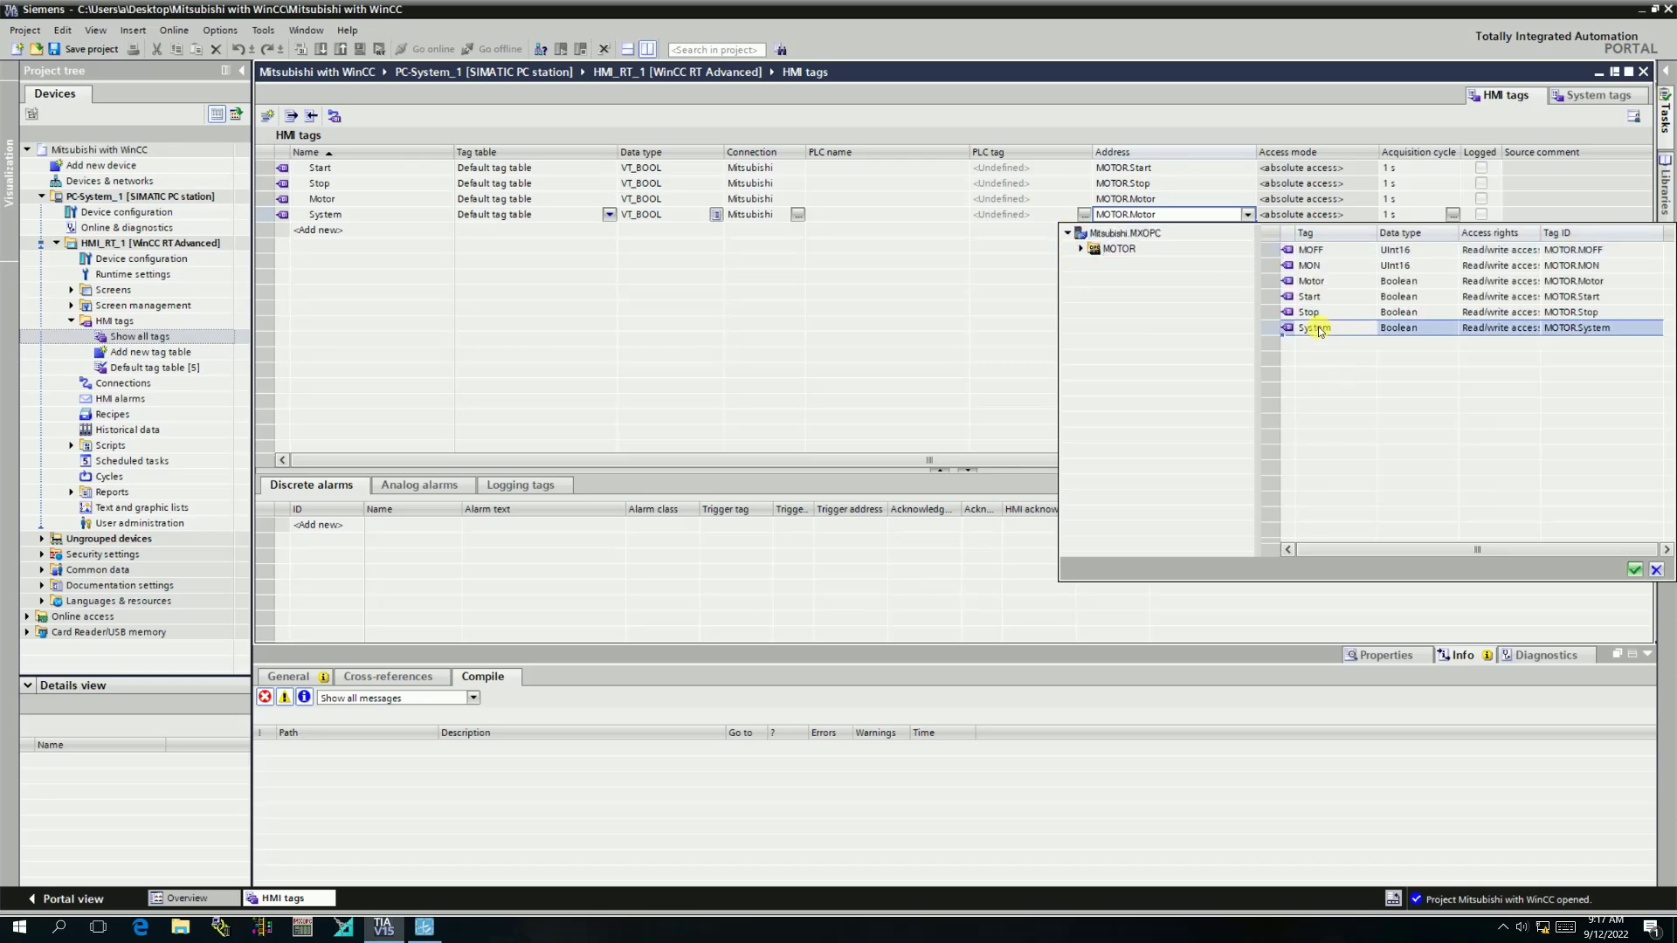
{"action": "left_click", "coordinate": [1634, 569]}
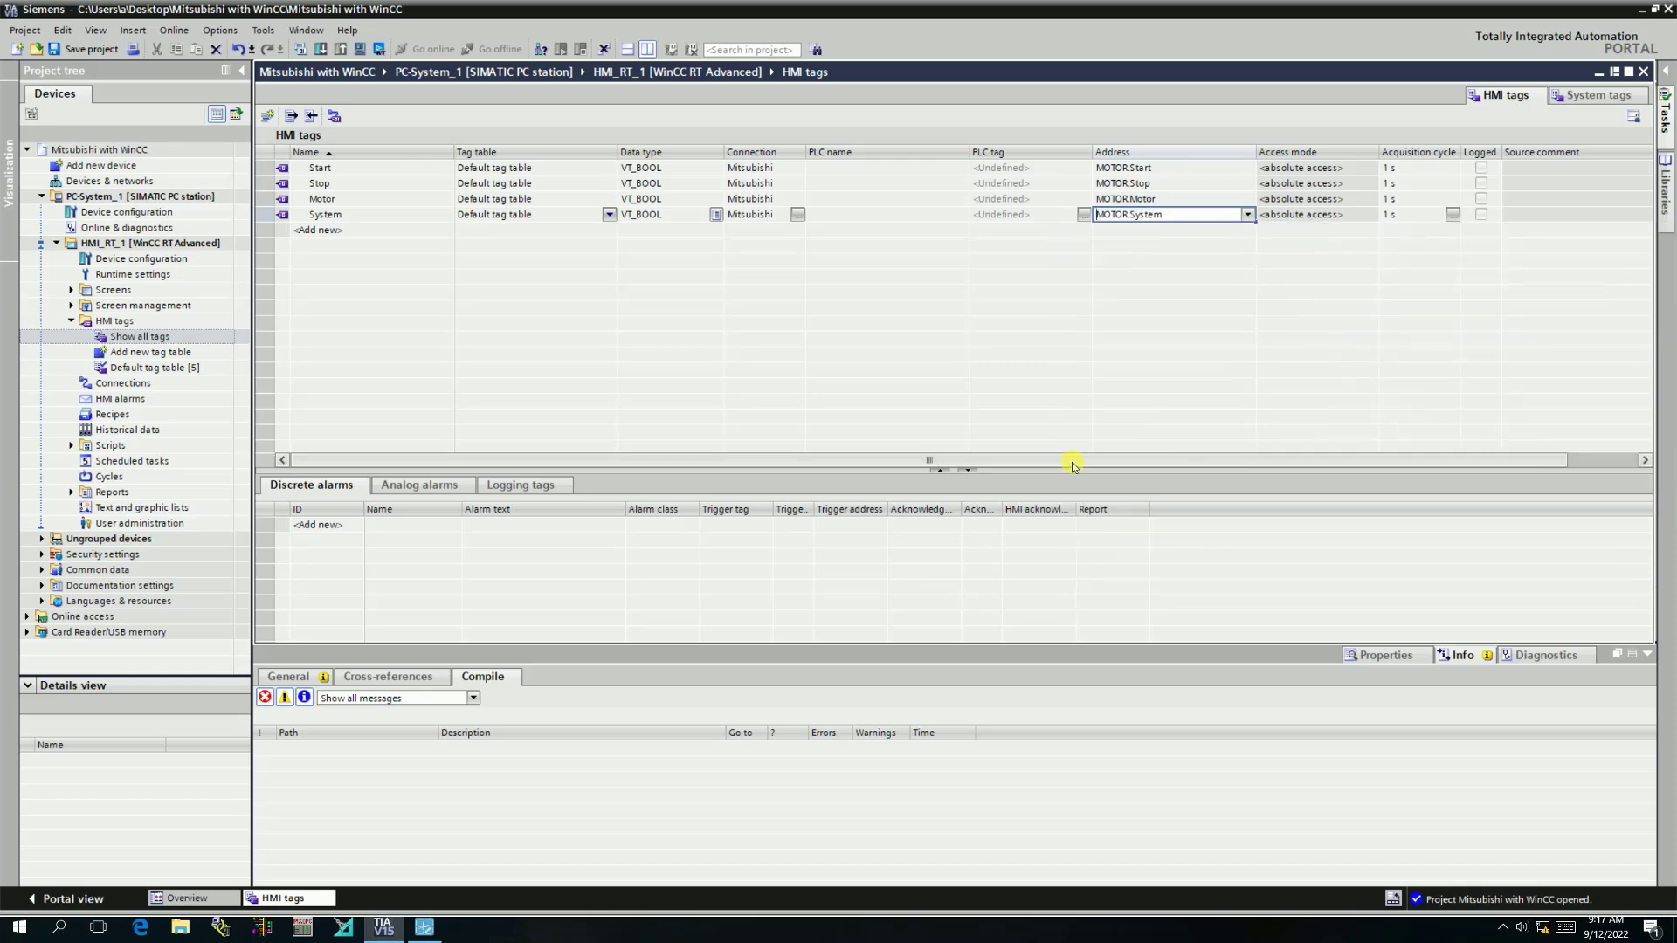
Add an HMI tag named MON and link its address to the OPC item MOTOR.MON.
{"action": "double_click", "coordinate": [347, 230]}
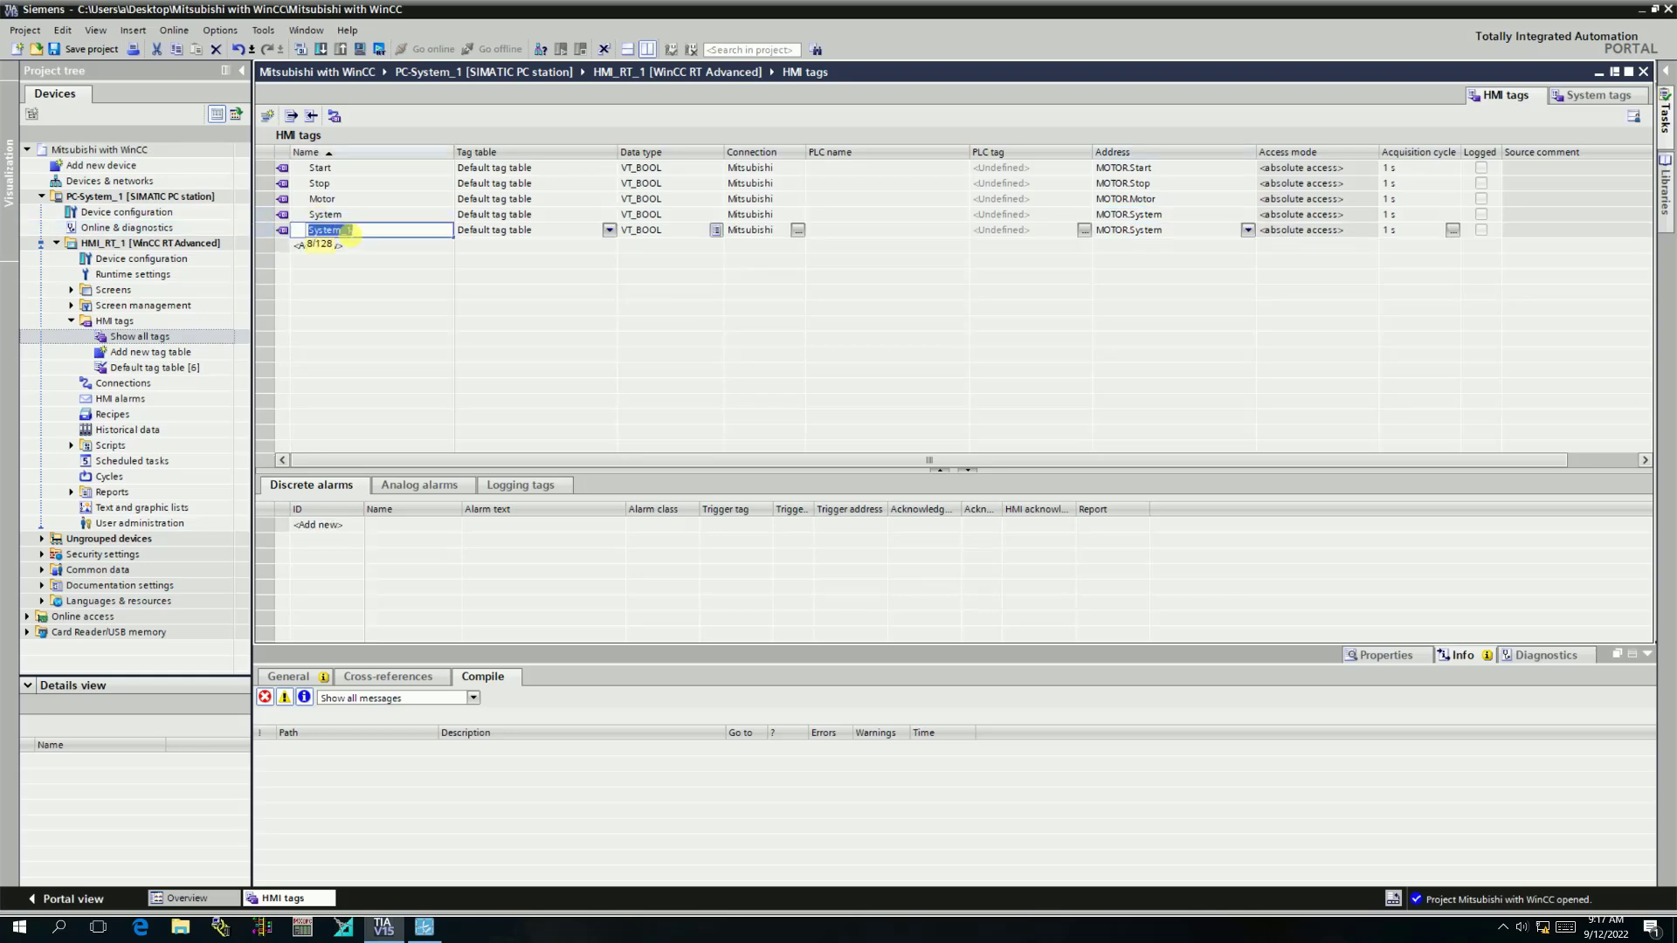
{"action": "type", "text": "MON"}
{"action": "left_click", "coordinate": [1248, 230]}
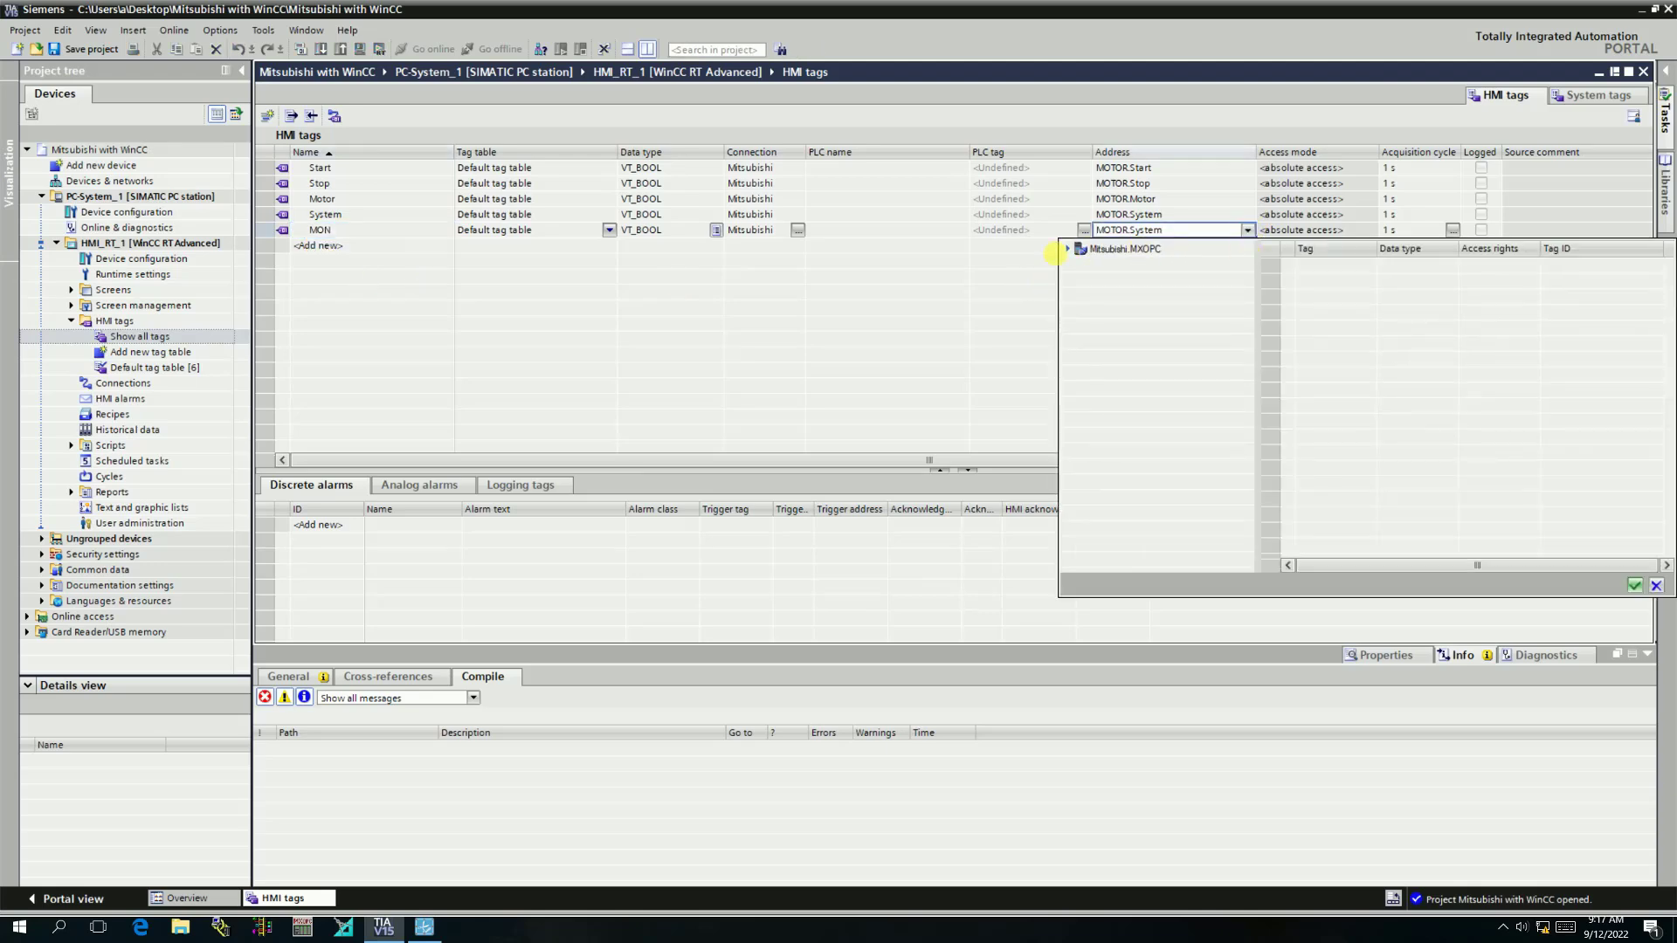
{"action": "left_click", "coordinate": [1068, 249]}
{"action": "left_click", "coordinate": [1118, 265]}
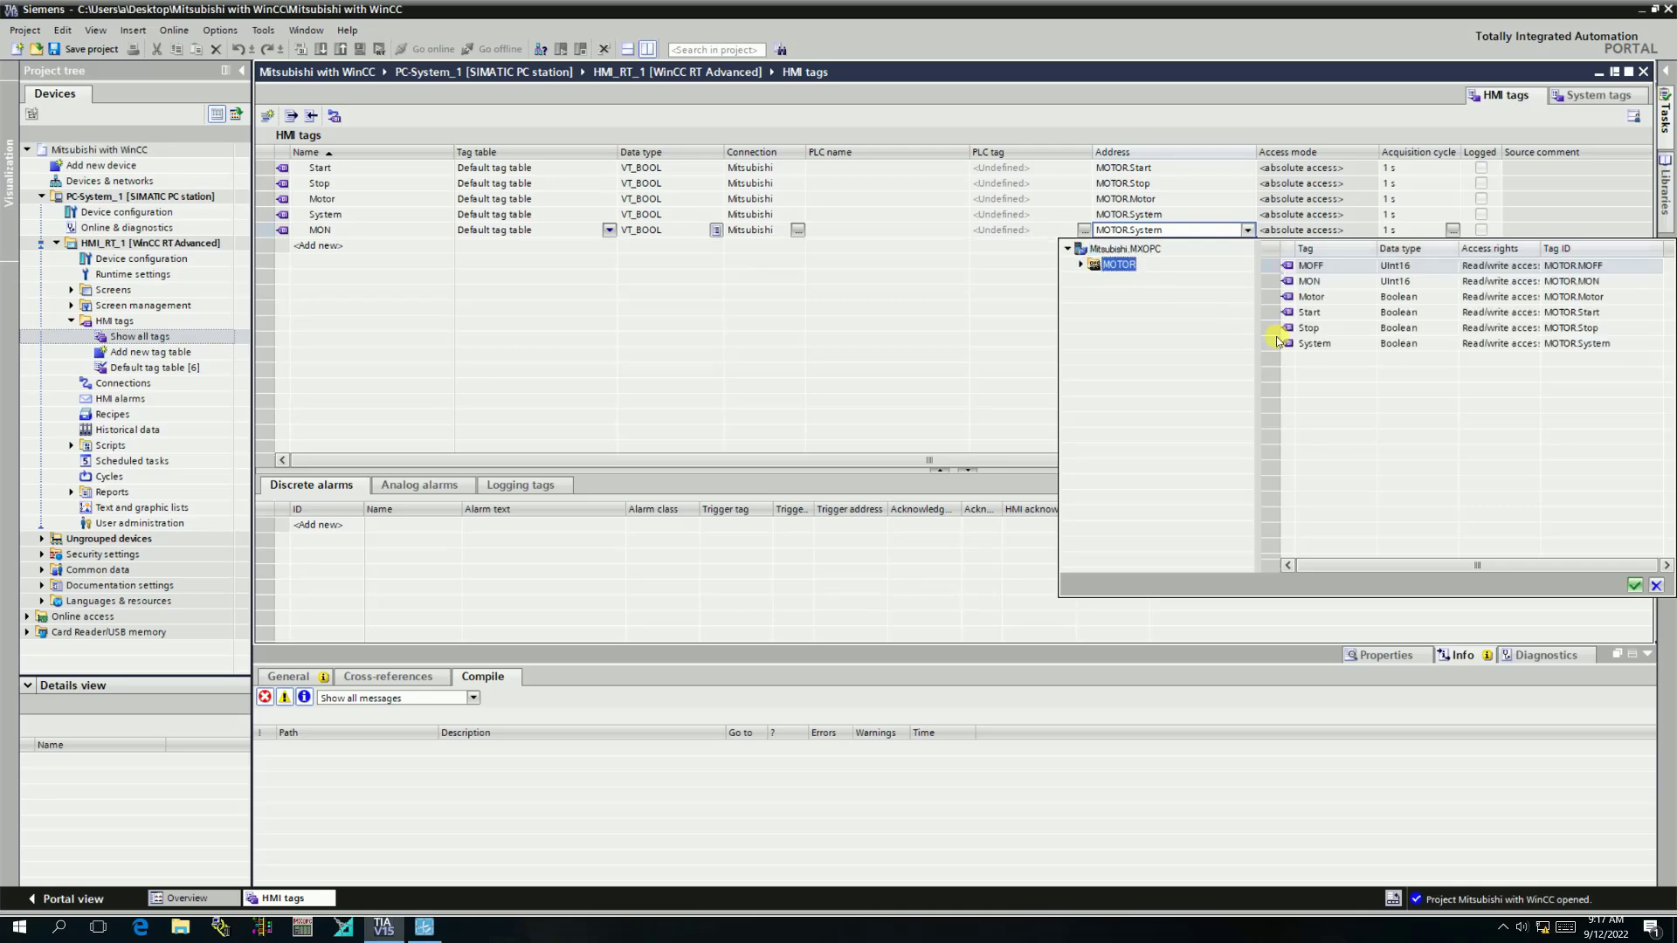
{"action": "left_click", "coordinate": [1320, 282]}
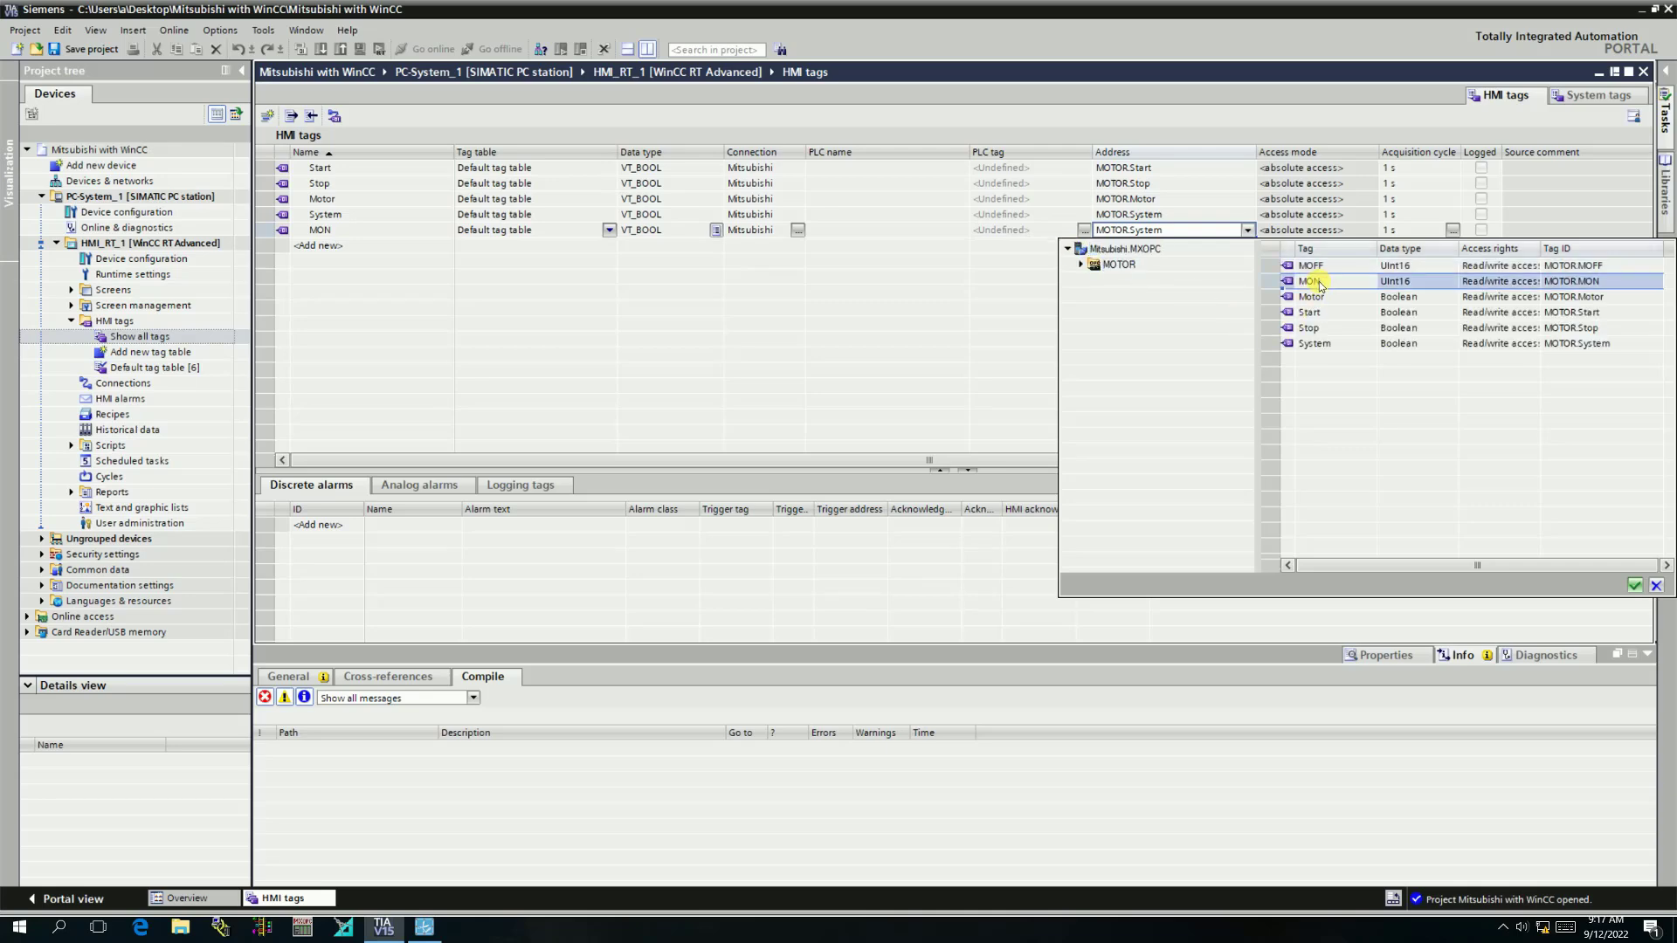
{"action": "left_click", "coordinate": [1634, 586]}
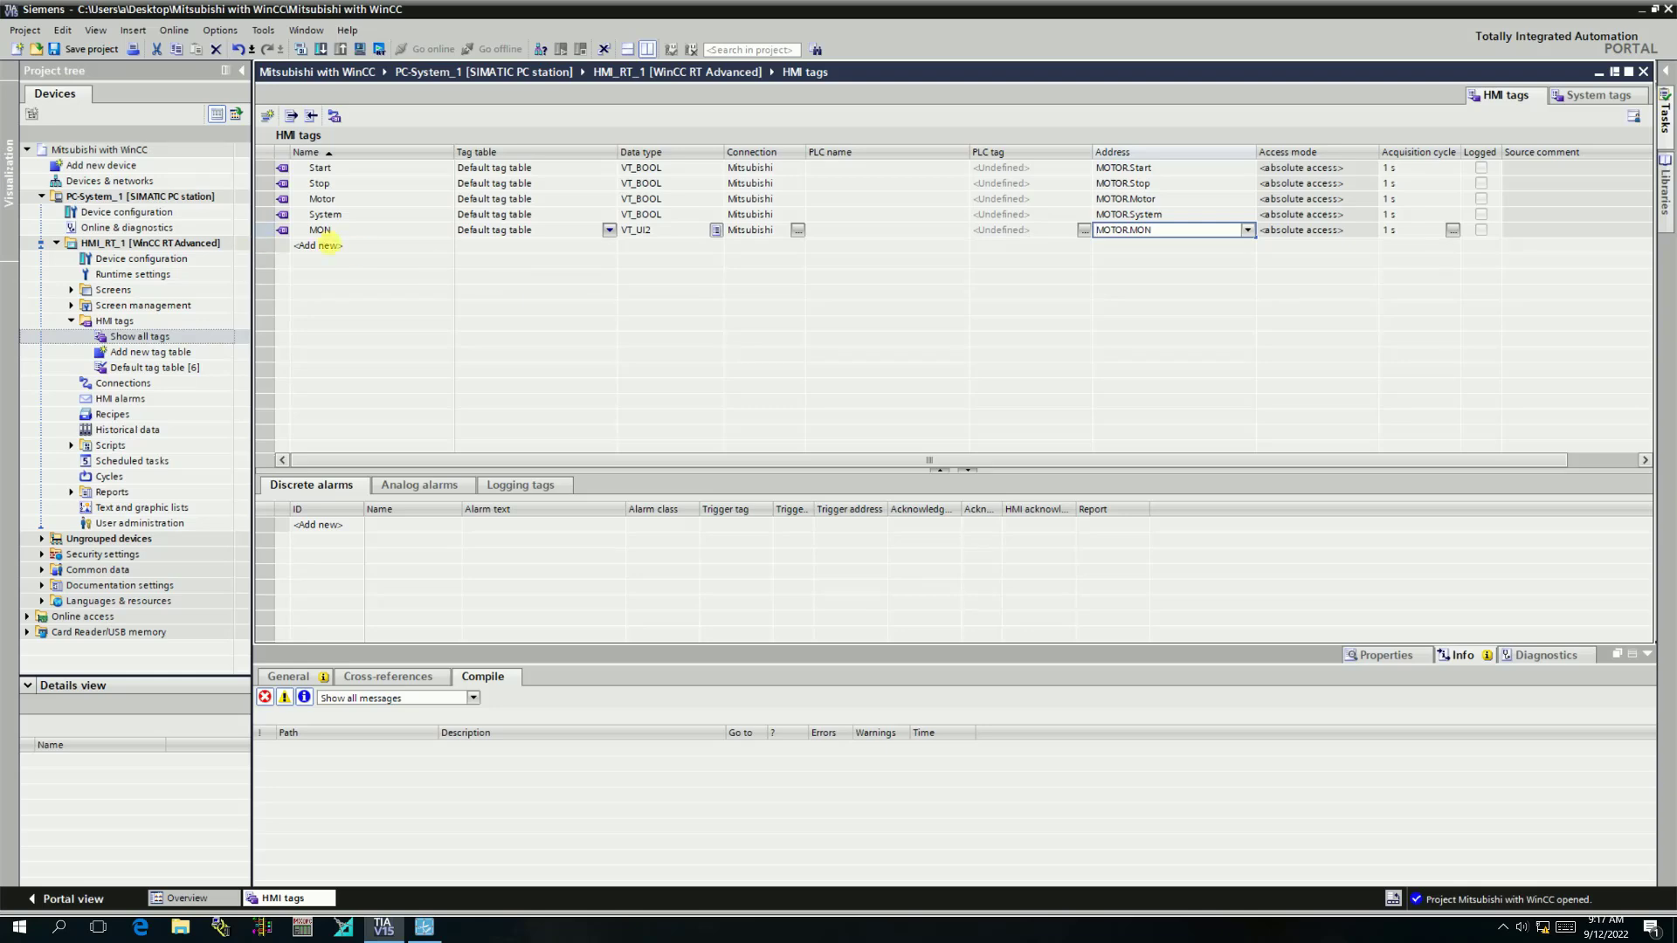
Add an HMI tag named MOFF and link its address to the OPC item MOTOR.MOFF from the Mitsubishi.MXOPC server.
{"action": "left_click", "coordinate": [352, 248]}
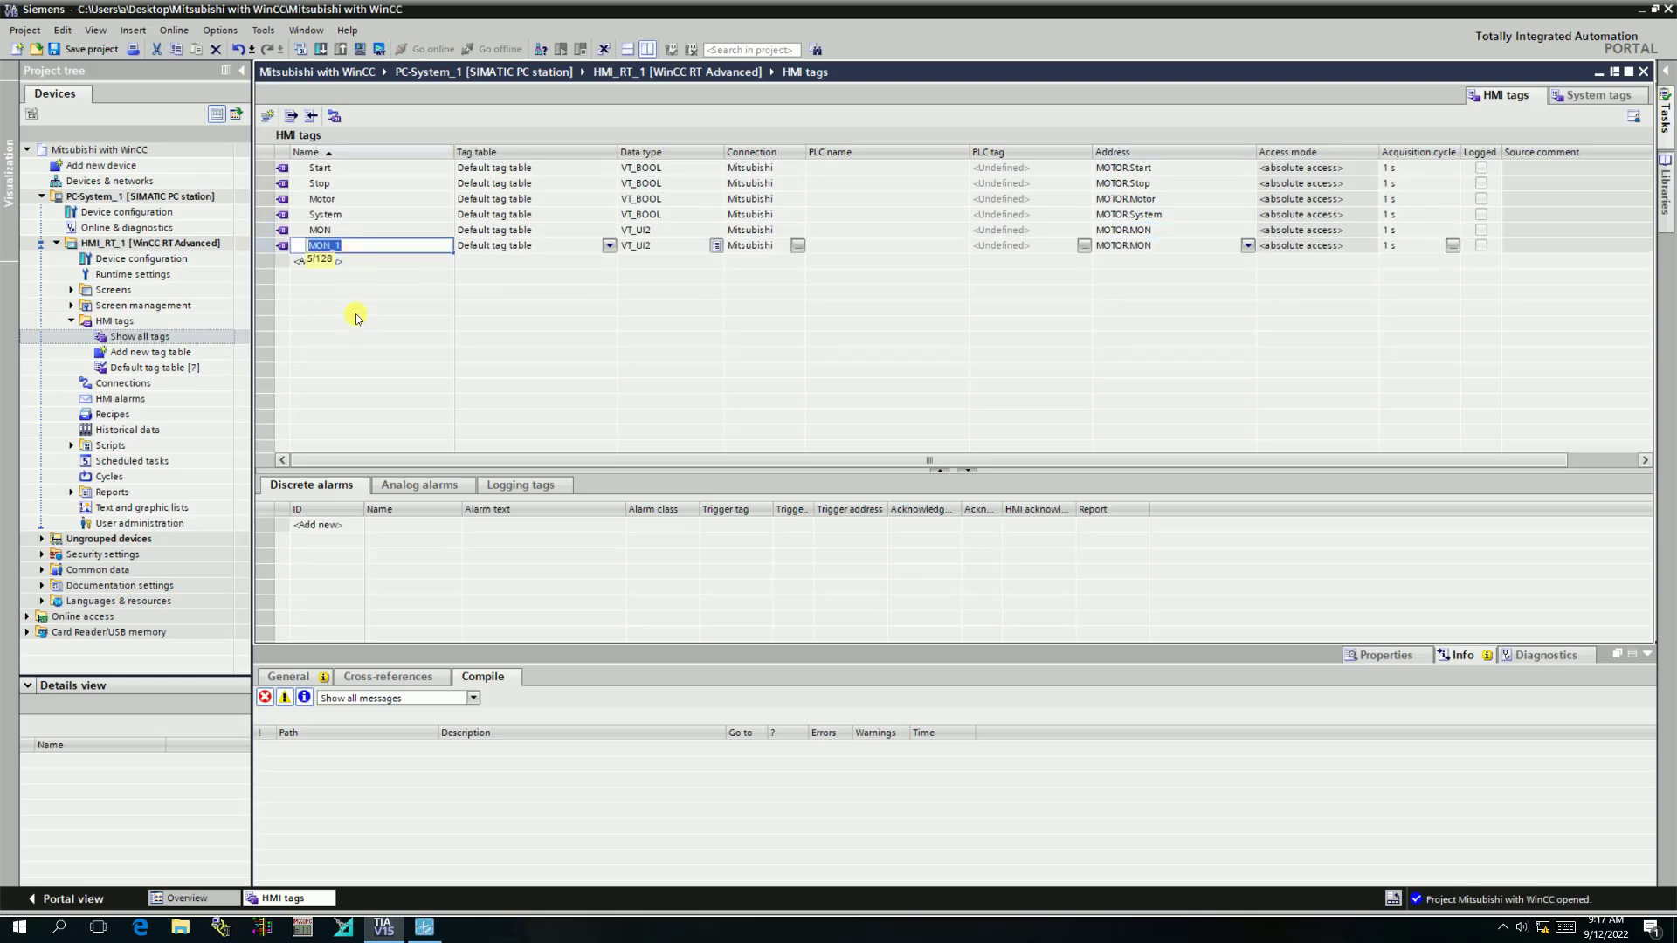
{"action": "type", "text": "MOFF"}
{"action": "left_click", "coordinate": [1247, 247]}
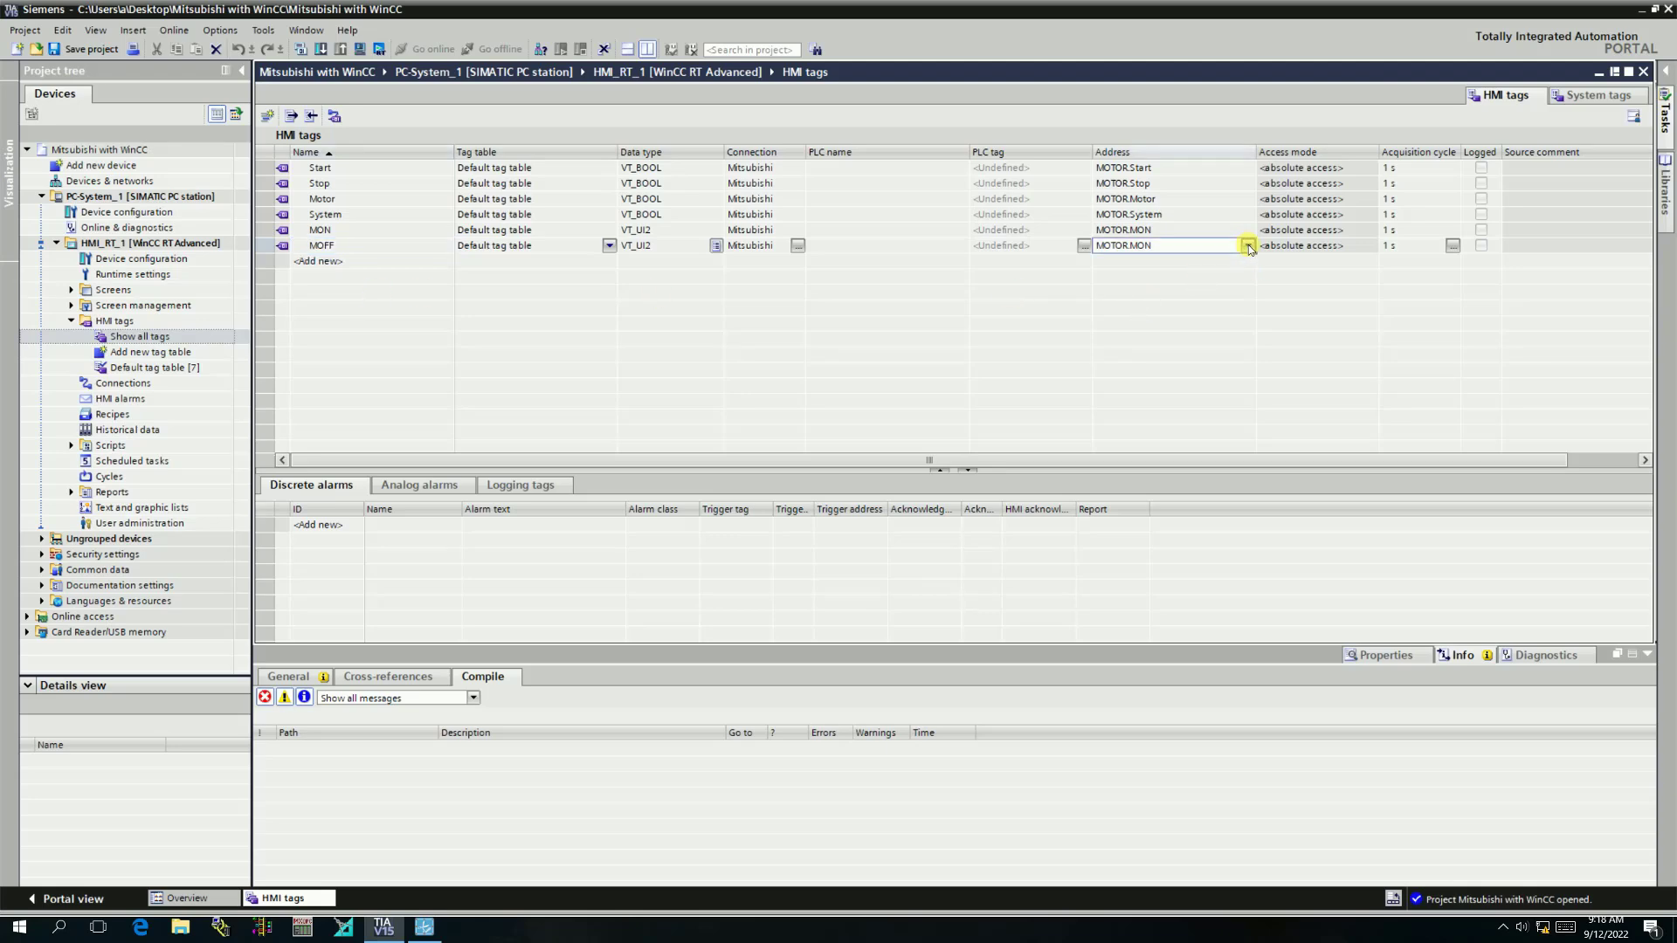
{"action": "left_click", "coordinate": [1250, 247]}
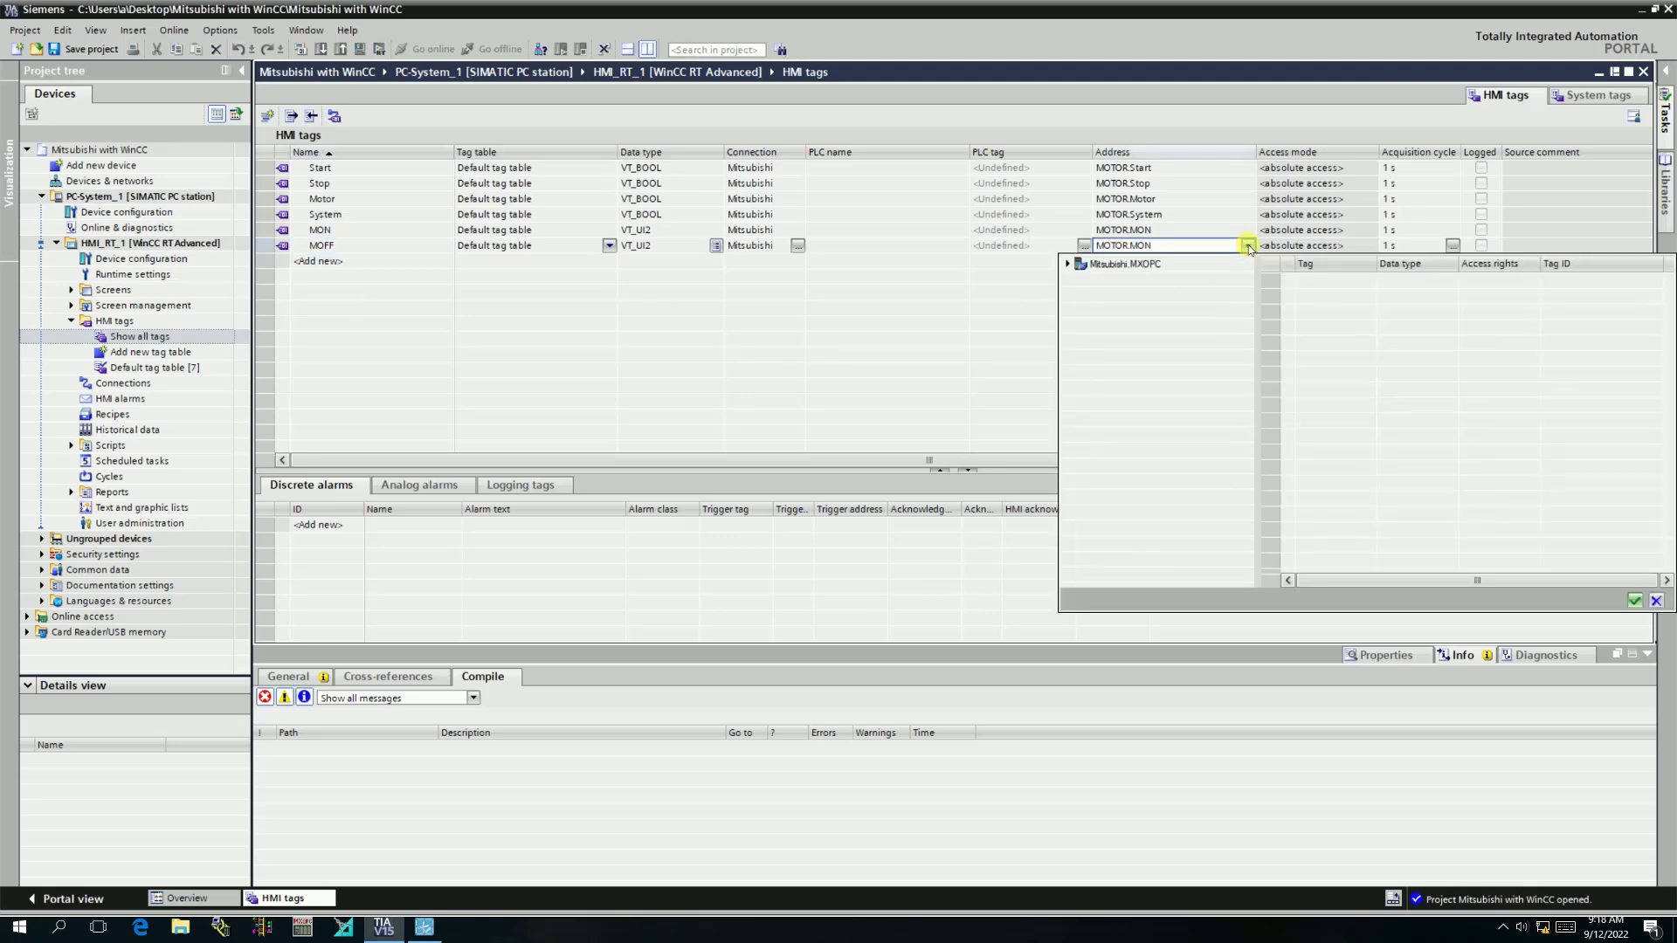
{"action": "left_click", "coordinate": [1068, 264]}
{"action": "left_click", "coordinate": [1081, 280]}
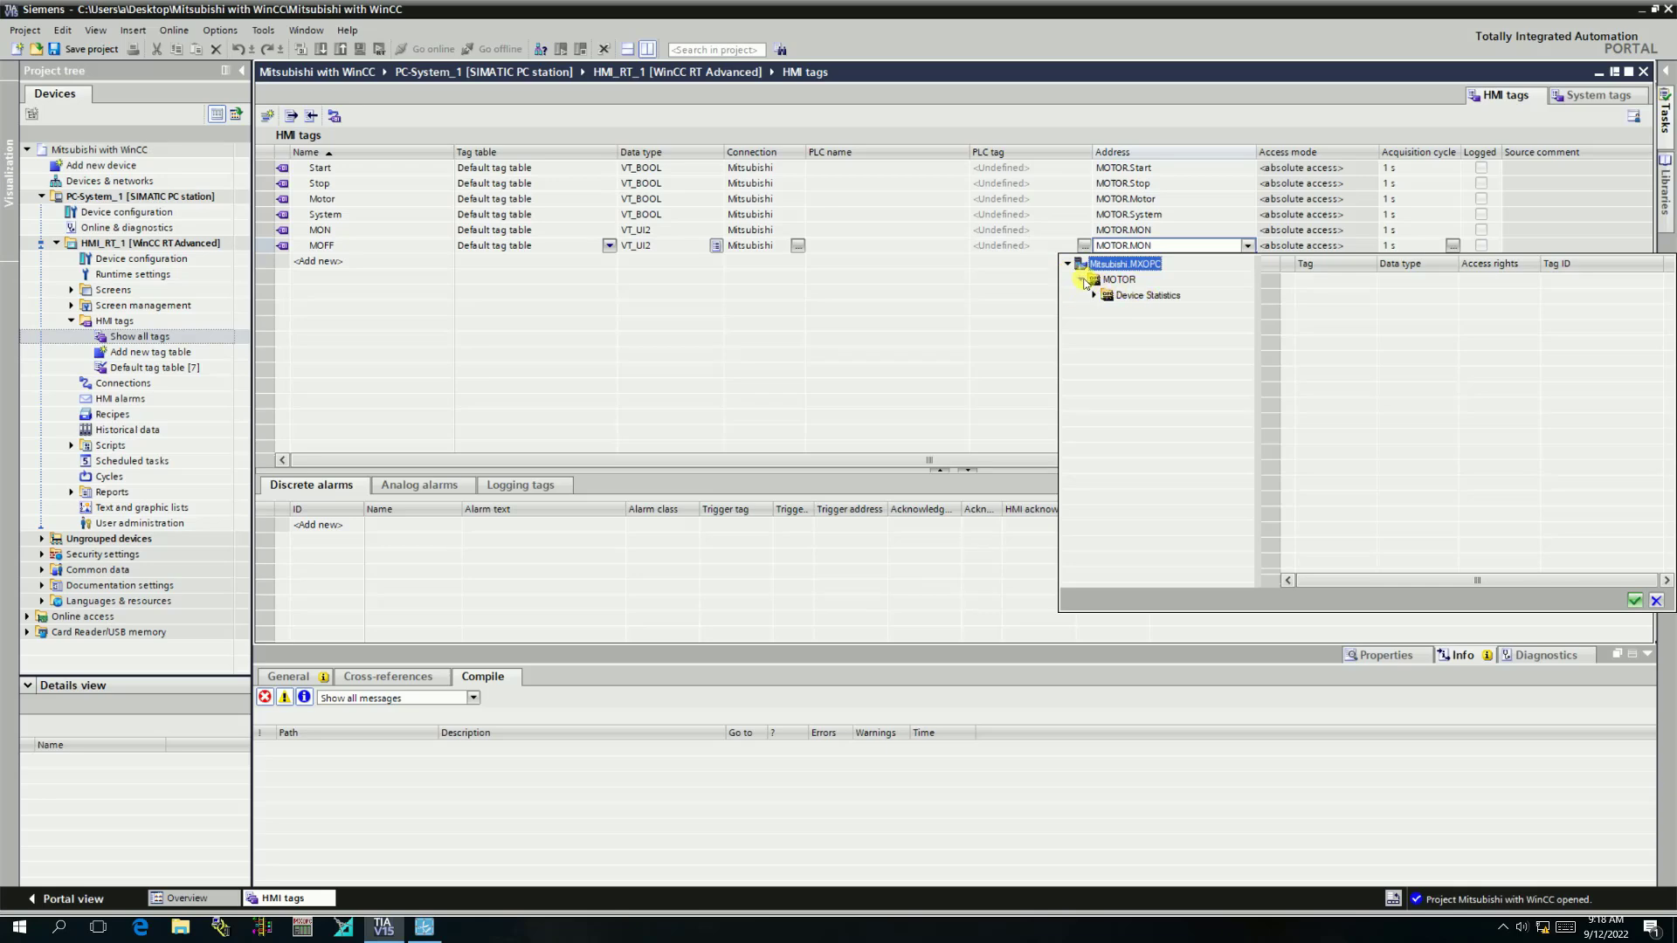
{"action": "double_click", "coordinate": [1115, 286]}
{"action": "left_click", "coordinate": [1120, 282]}
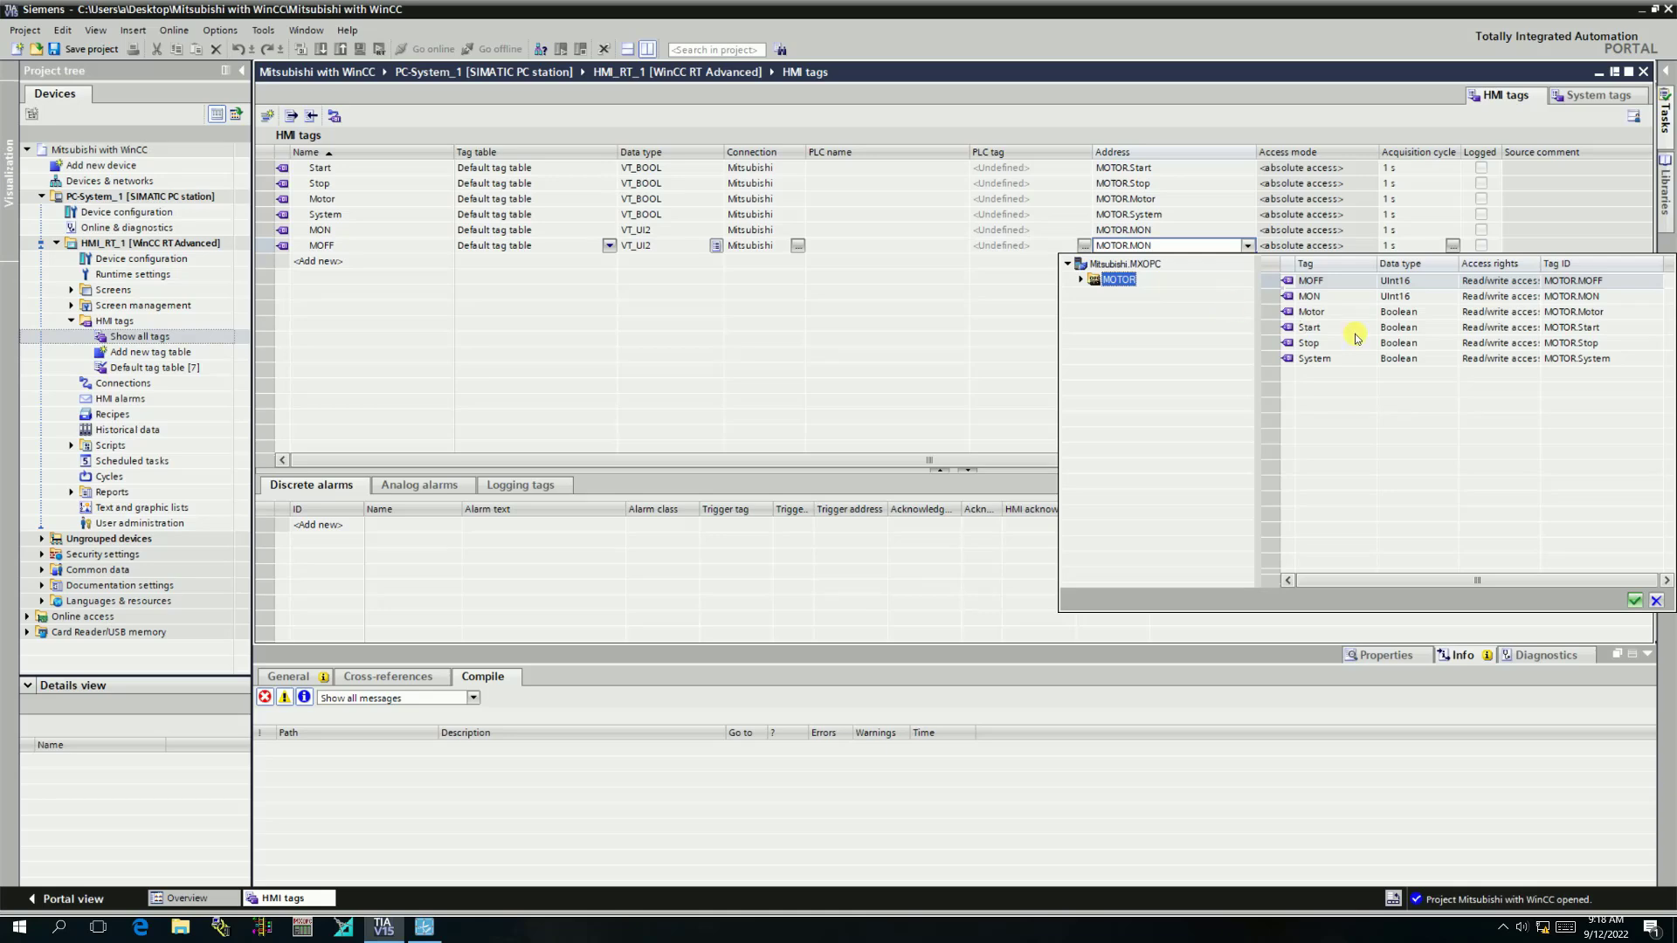
{"action": "left_click", "coordinate": [1312, 296]}
{"action": "left_click", "coordinate": [1635, 600]}
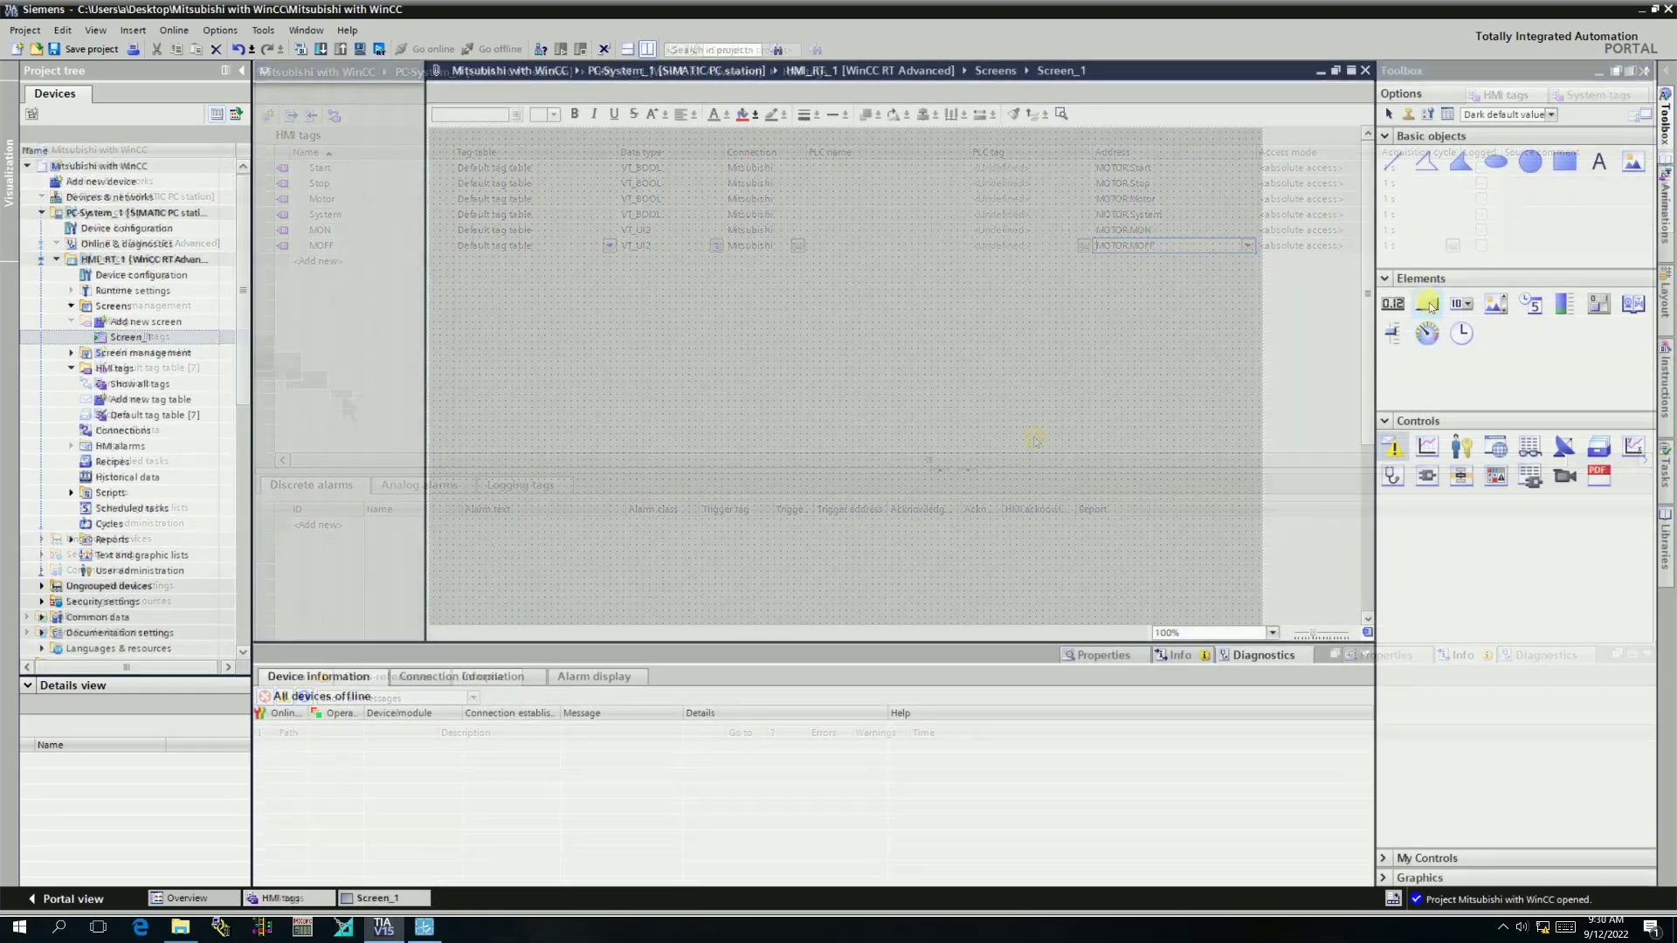
Place a button in the upper-left area of Screen_1 and label it Start.
{"action": "mouse_move", "coordinate": [486, 202]}
{"action": "left_mouse_down"}
{"action": "mouse_move", "coordinate": [535, 251]}
{"action": "mouse_move", "coordinate": [540, 238]}
{"action": "left_mouse_up"}
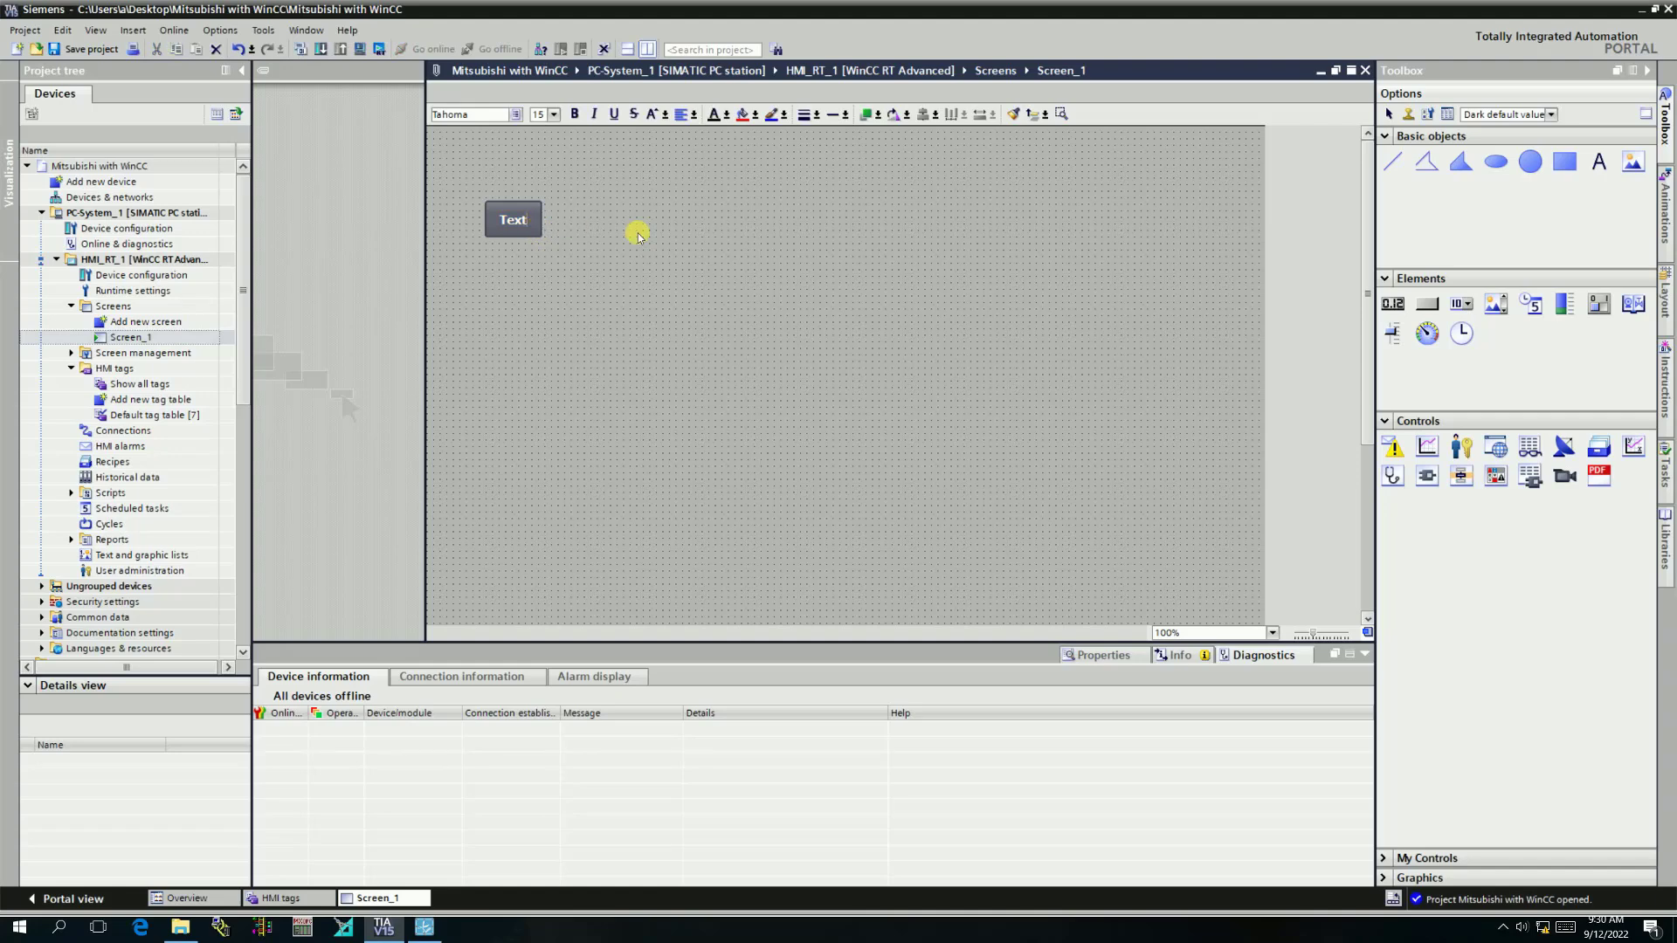
{"action": "type", "text": "T"}
{"action": "type", "text": "Start"}
Make two copies of the Start button and arrange them in a column below the original.
{"action": "left_click", "coordinate": [527, 215]}
{"action": "right_click", "coordinate": [529, 216]}
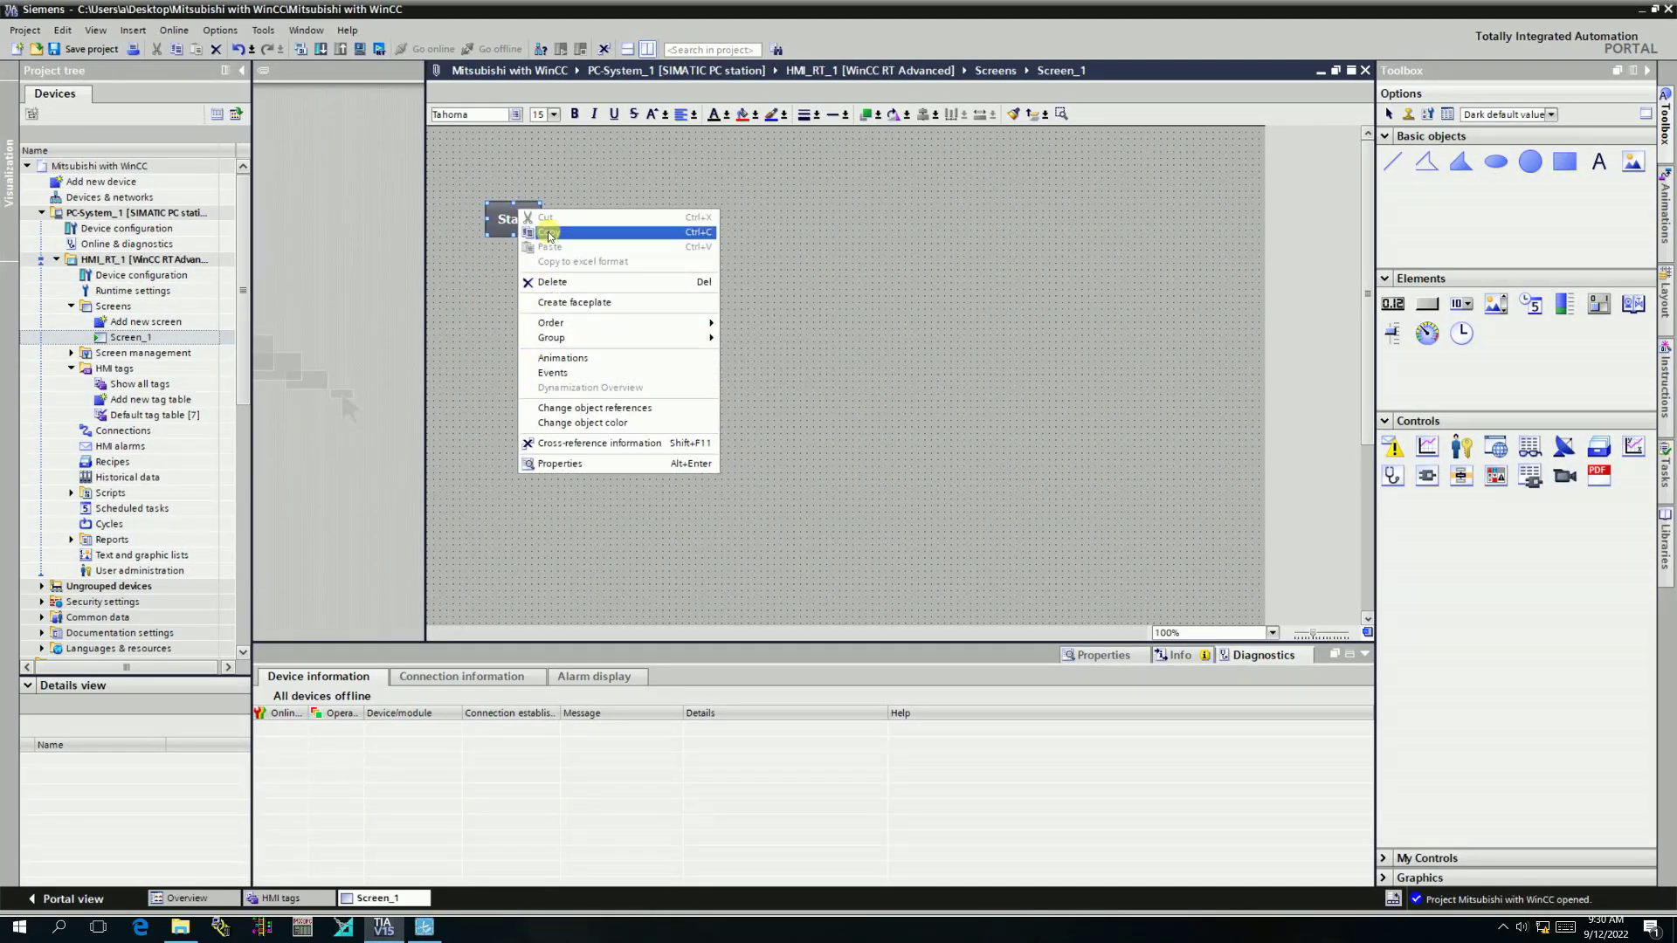
{"action": "left_click", "coordinate": [626, 291]}
{"action": "right_click", "coordinate": [623, 295]}
{"action": "left_click", "coordinate": [685, 318]}
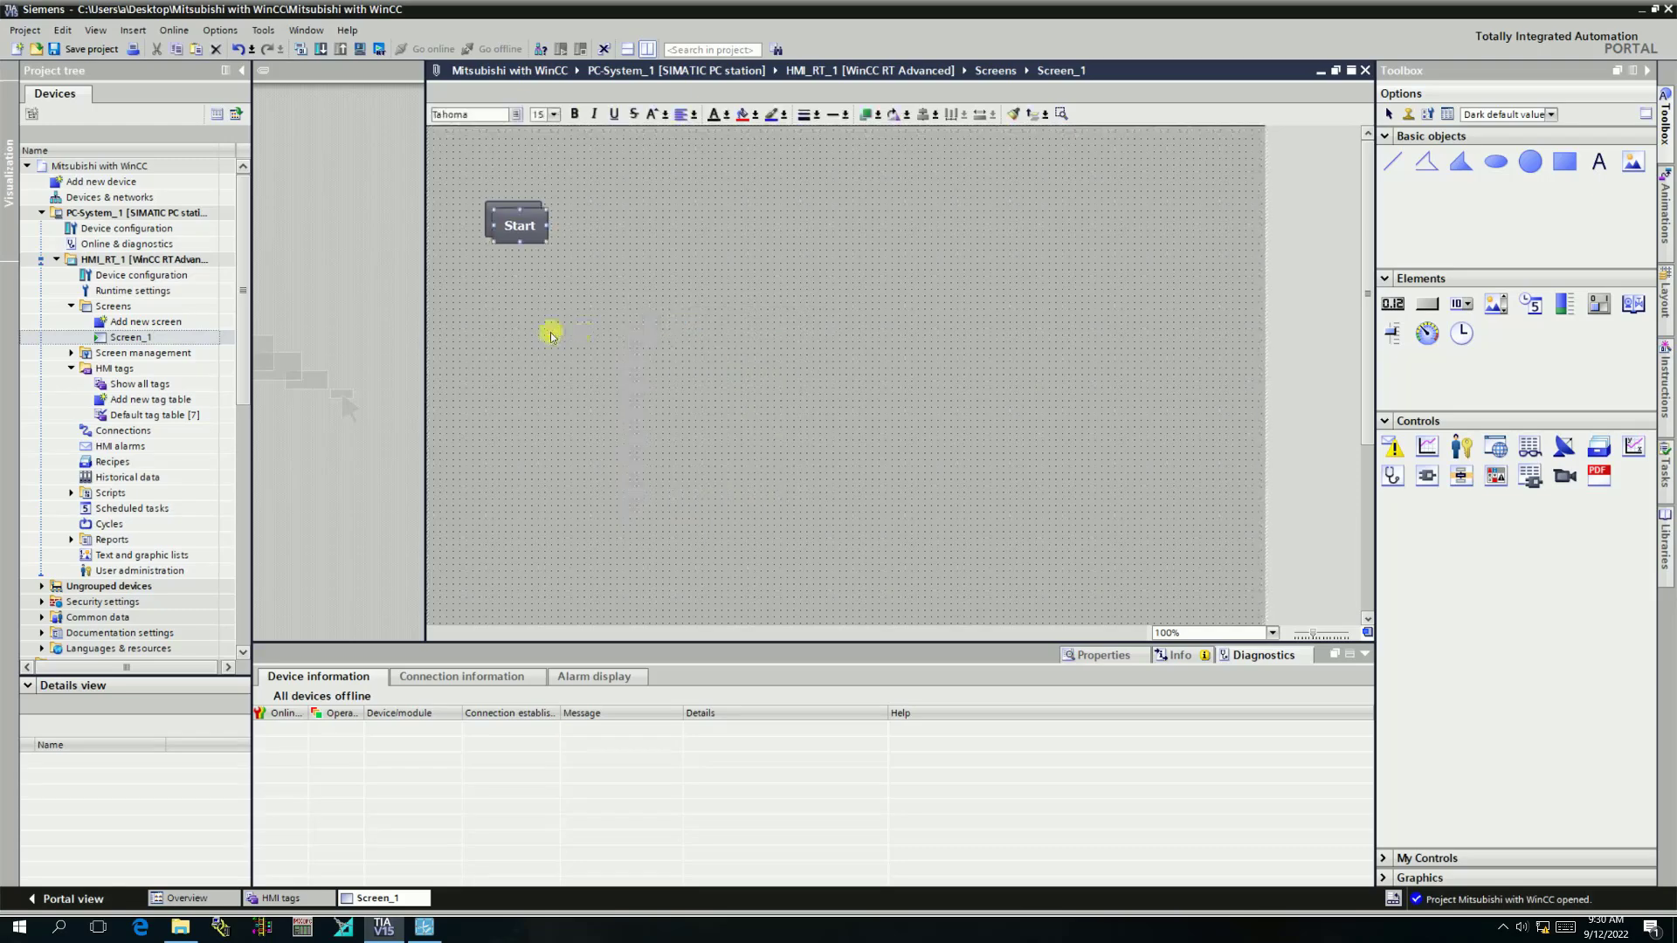
{"action": "right_click", "coordinate": [621, 303]}
{"action": "left_click", "coordinate": [674, 326]}
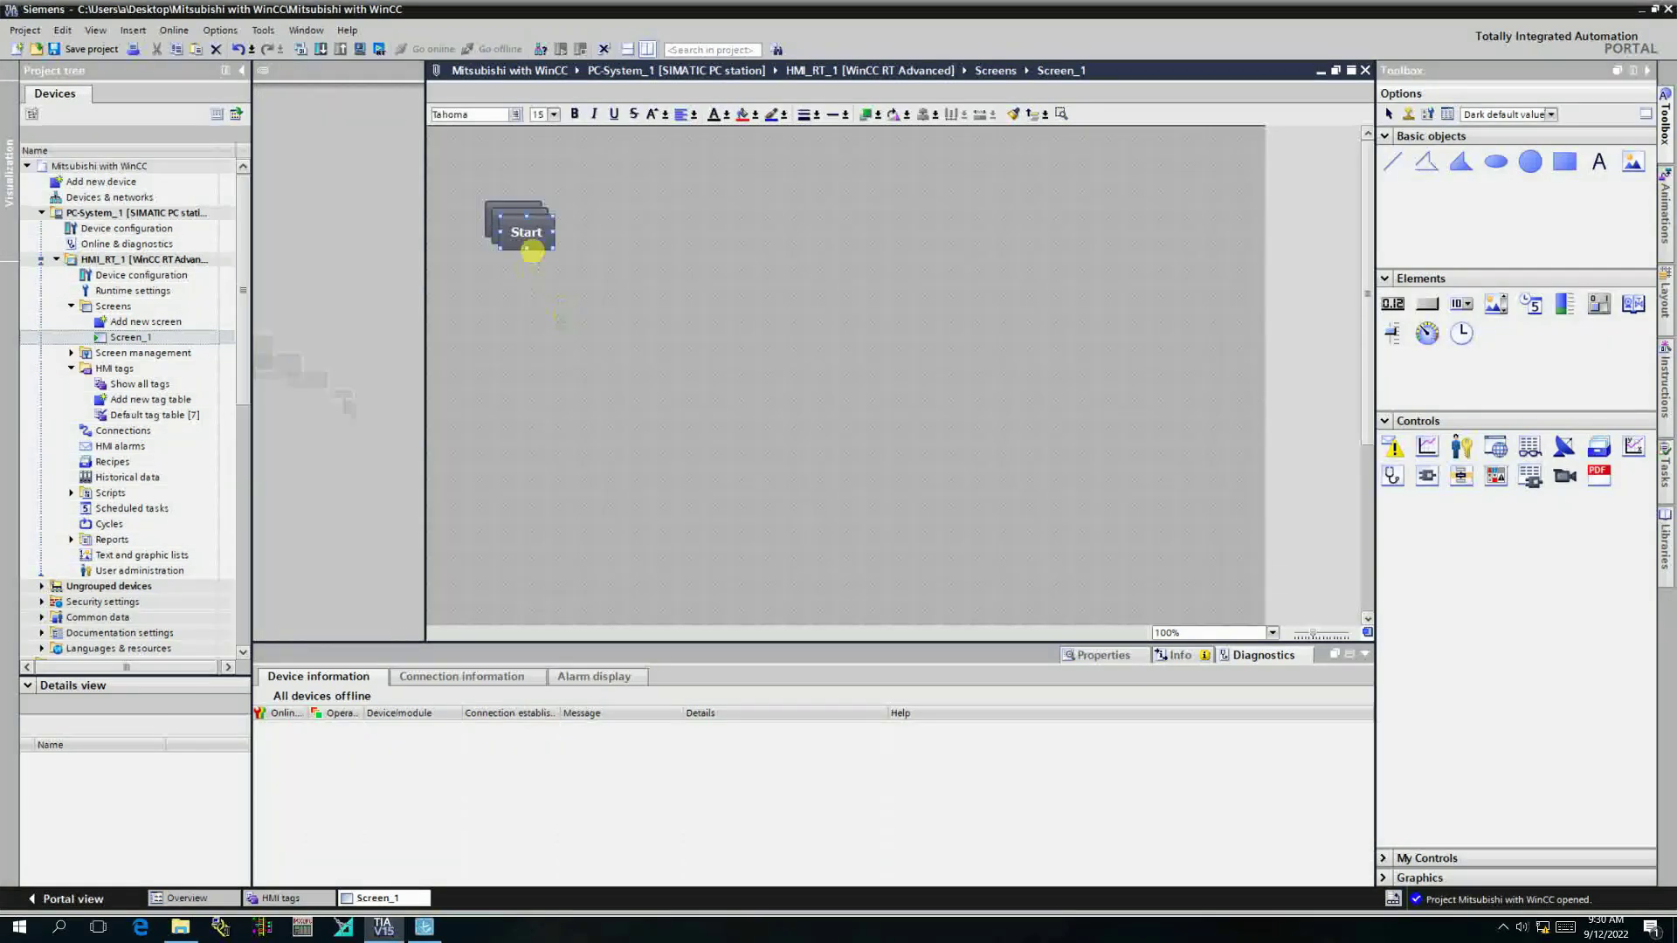
{"action": "left_click_drag", "start_coordinate": [533, 242], "coordinate": [528, 376]}
{"action": "left_click_drag", "start_coordinate": [506, 220], "coordinate": [517, 284]}
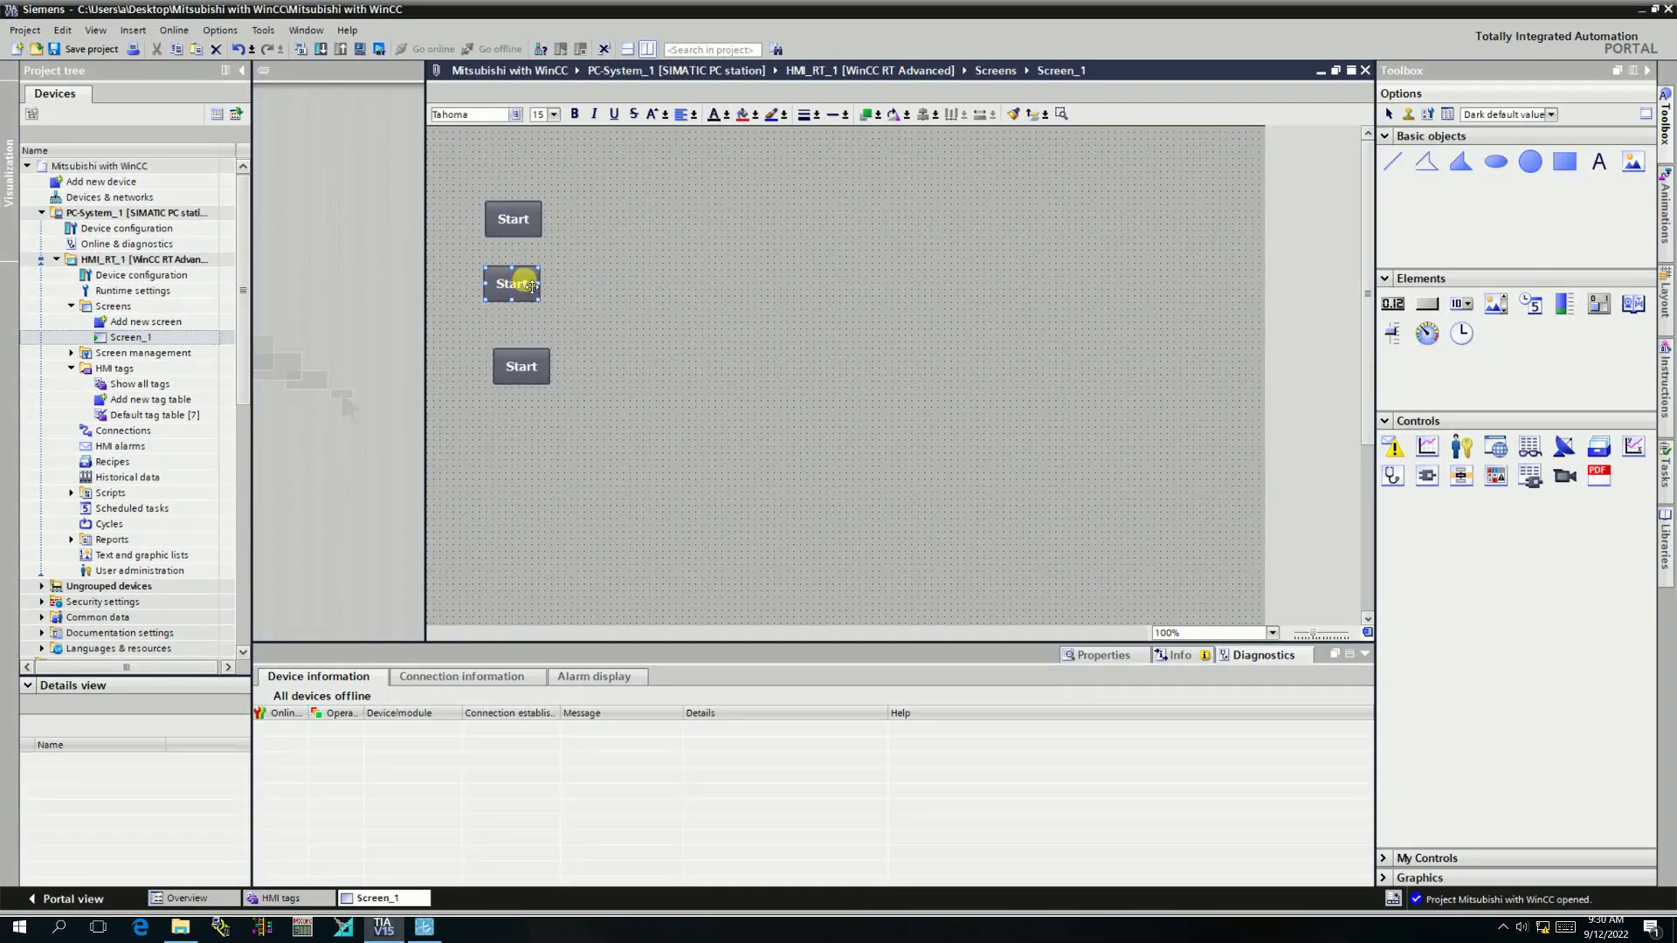
Relabel the two copied buttons Stop and Exit, and move Exit to just below Stop.
{"action": "left_click", "coordinate": [568, 308]}
{"action": "left_click", "coordinate": [503, 365]}
{"action": "left_click", "coordinate": [736, 398]}
{"action": "key", "text": "Return"}
{"action": "left_click_drag", "start_coordinate": [516, 364], "coordinate": [503, 332]}
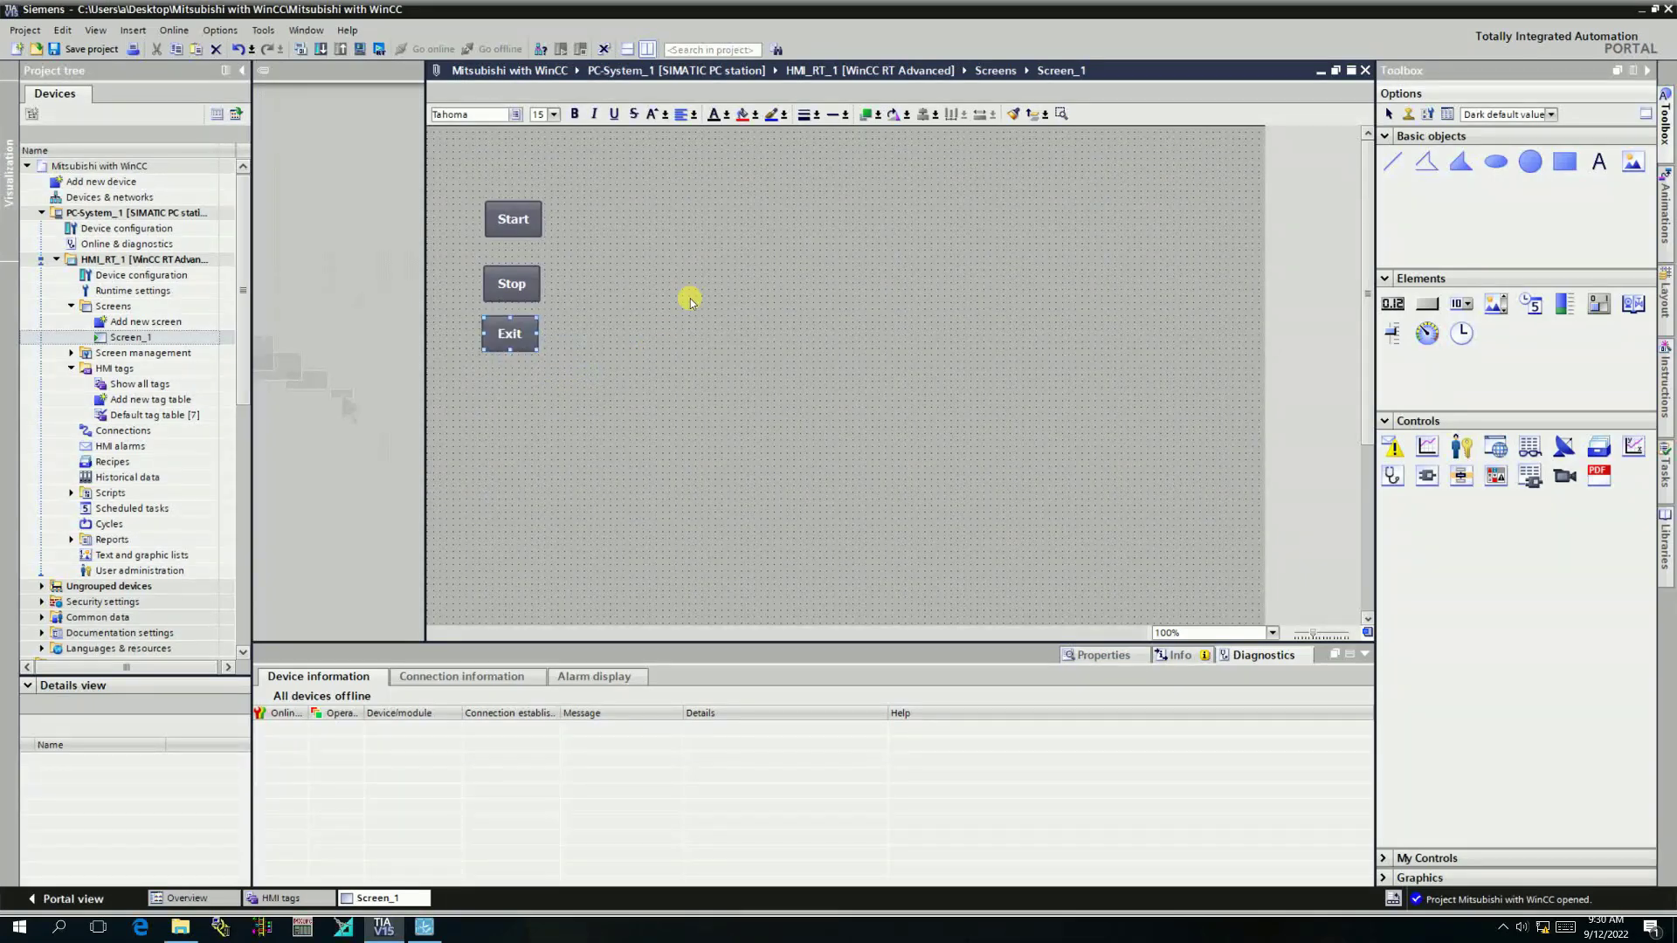
Draw a small circle to the right of the Start button and place a copy of it directly below.
{"action": "left_click", "coordinate": [716, 315]}
{"action": "left_click", "coordinate": [1566, 161]}
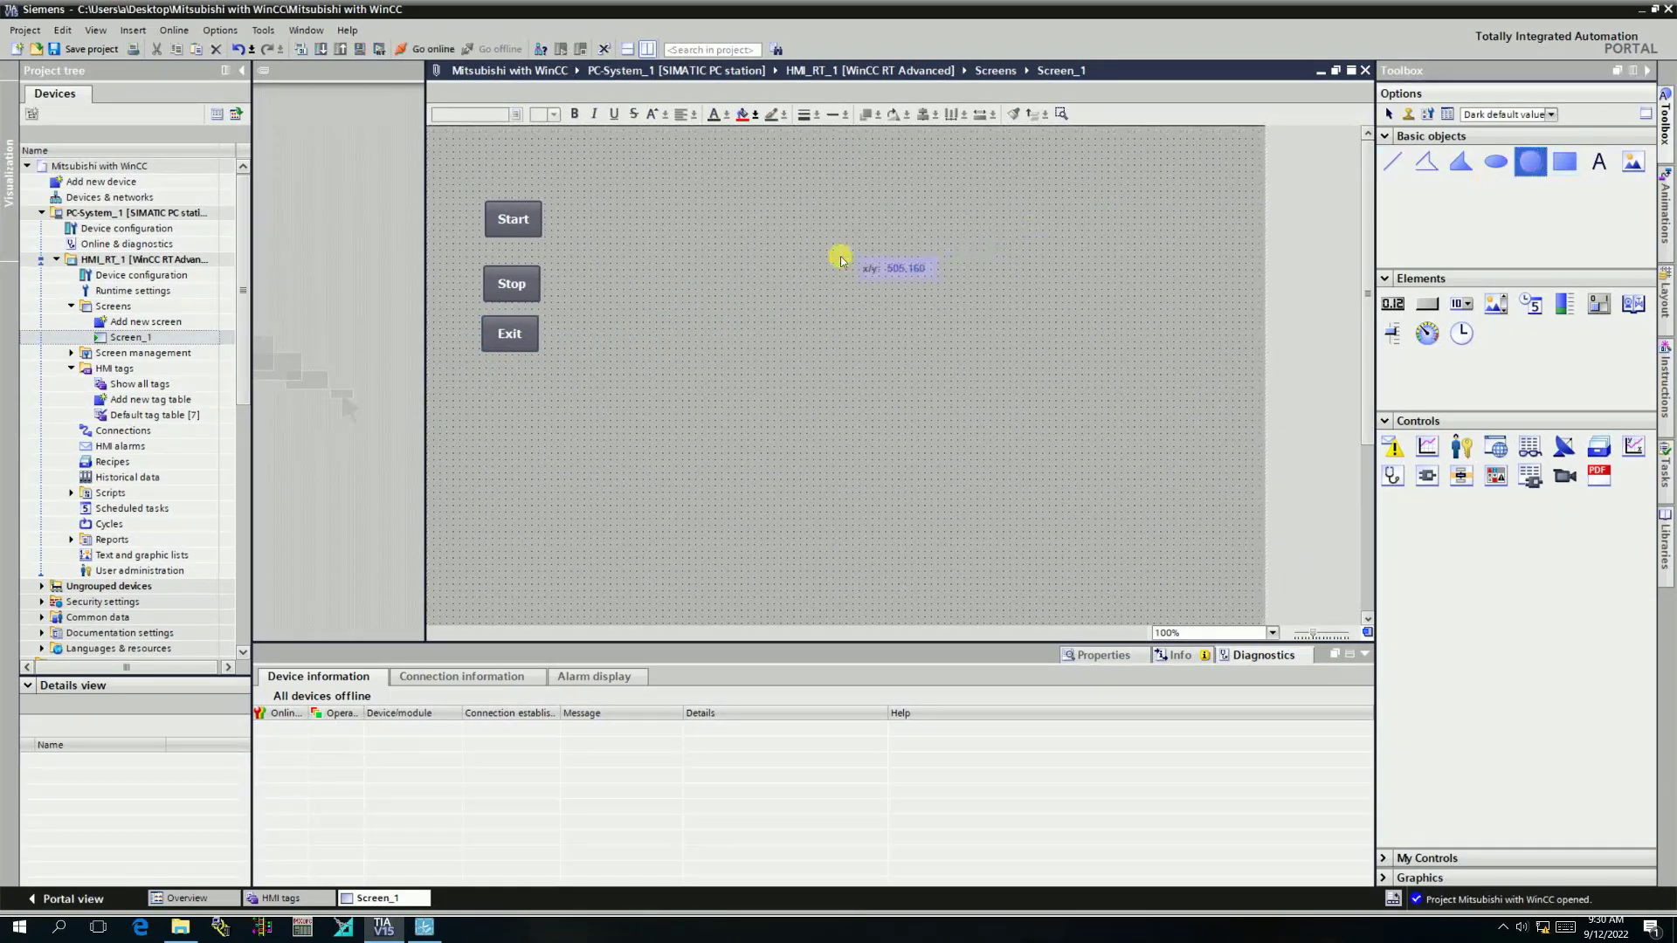
{"action": "mouse_move", "coordinate": [684, 206]}
{"action": "left_mouse_down"}
{"action": "mouse_move", "coordinate": [698, 263]}
{"action": "mouse_move", "coordinate": [734, 269]}
{"action": "mouse_move", "coordinate": [714, 238]}
{"action": "left_mouse_up"}
{"action": "right_click", "coordinate": [714, 233]}
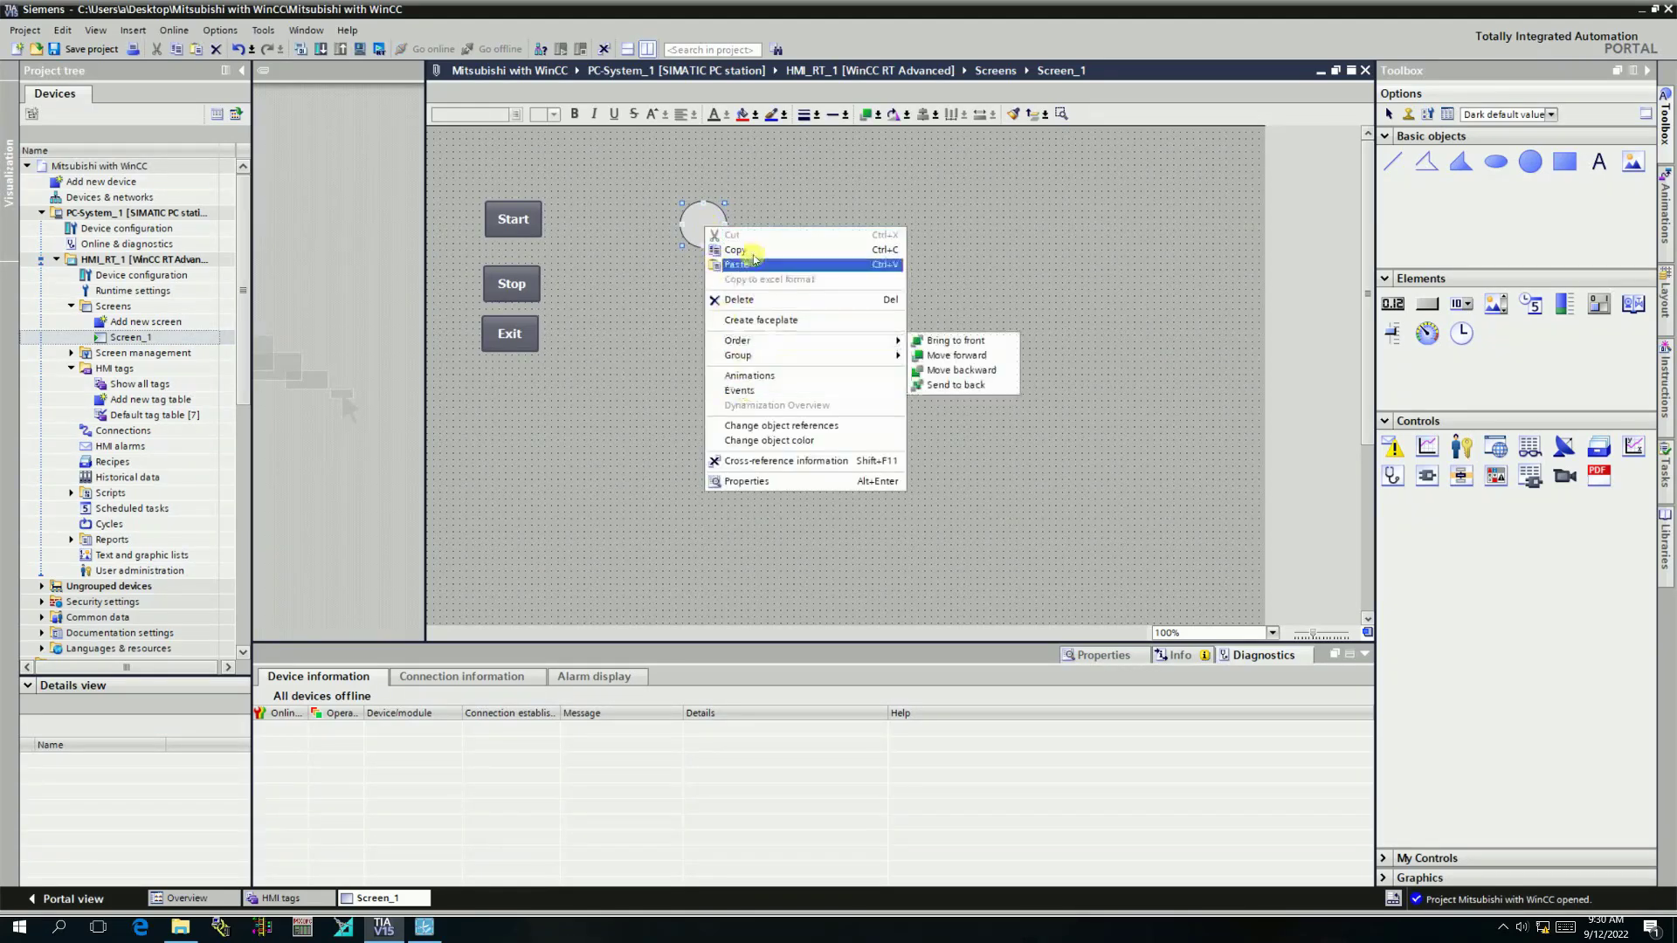
{"action": "left_click", "coordinate": [768, 255]}
{"action": "right_click", "coordinate": [867, 260]}
{"action": "left_click", "coordinate": [927, 279]}
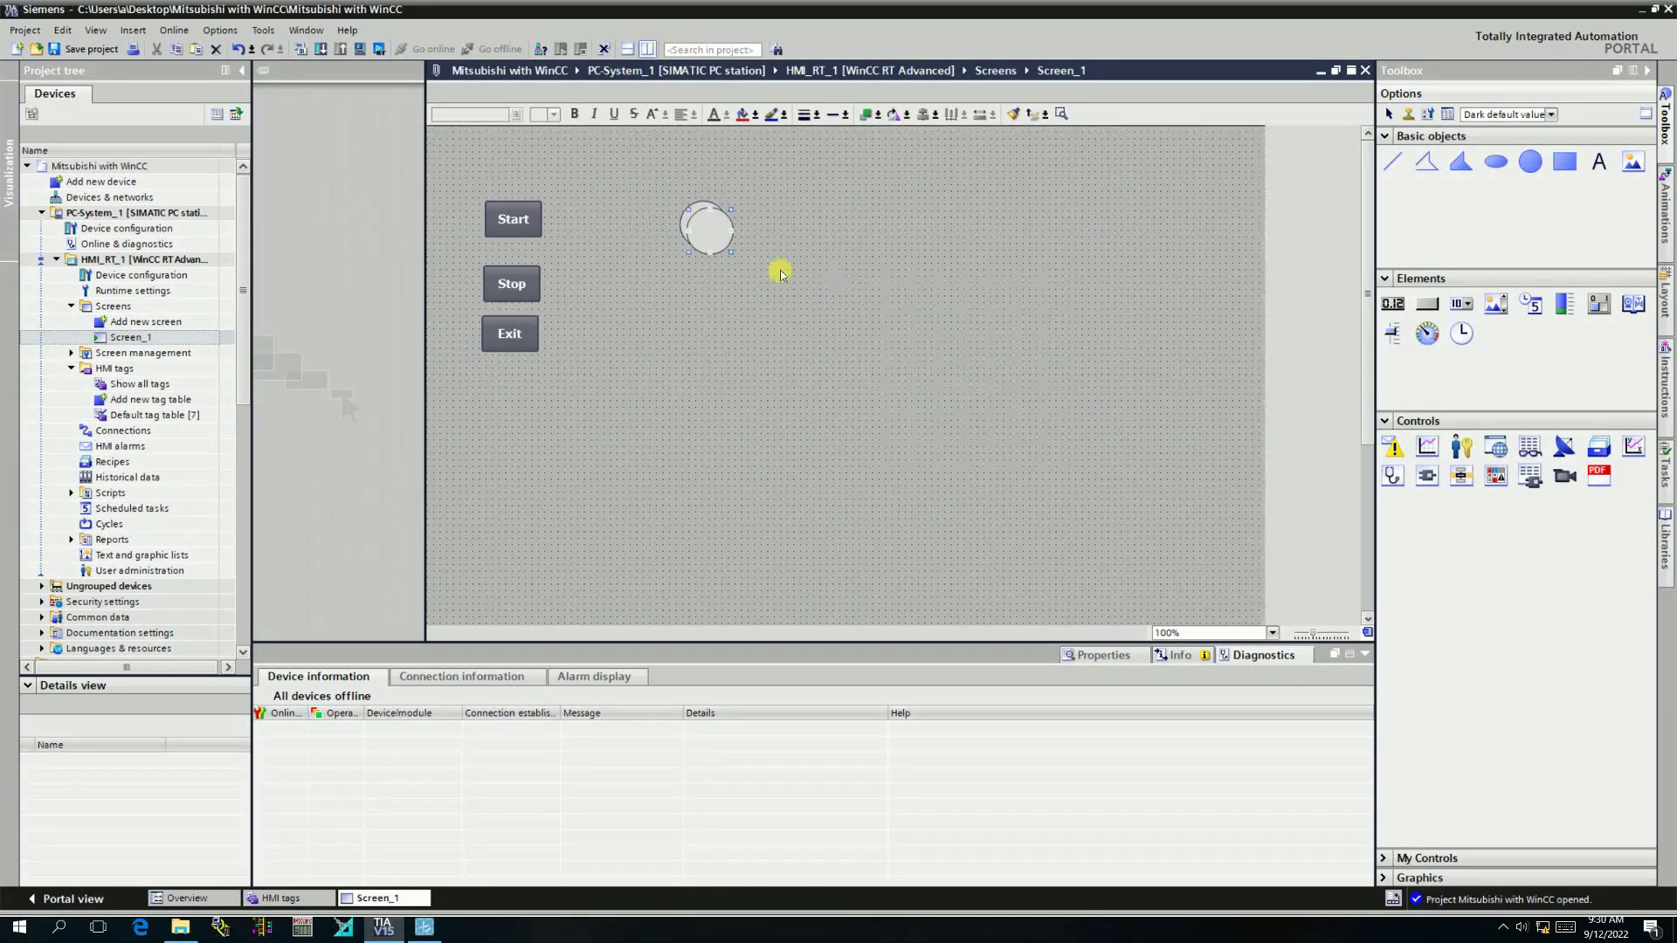
{"action": "left_click_drag", "start_coordinate": [699, 234], "coordinate": [700, 306]}
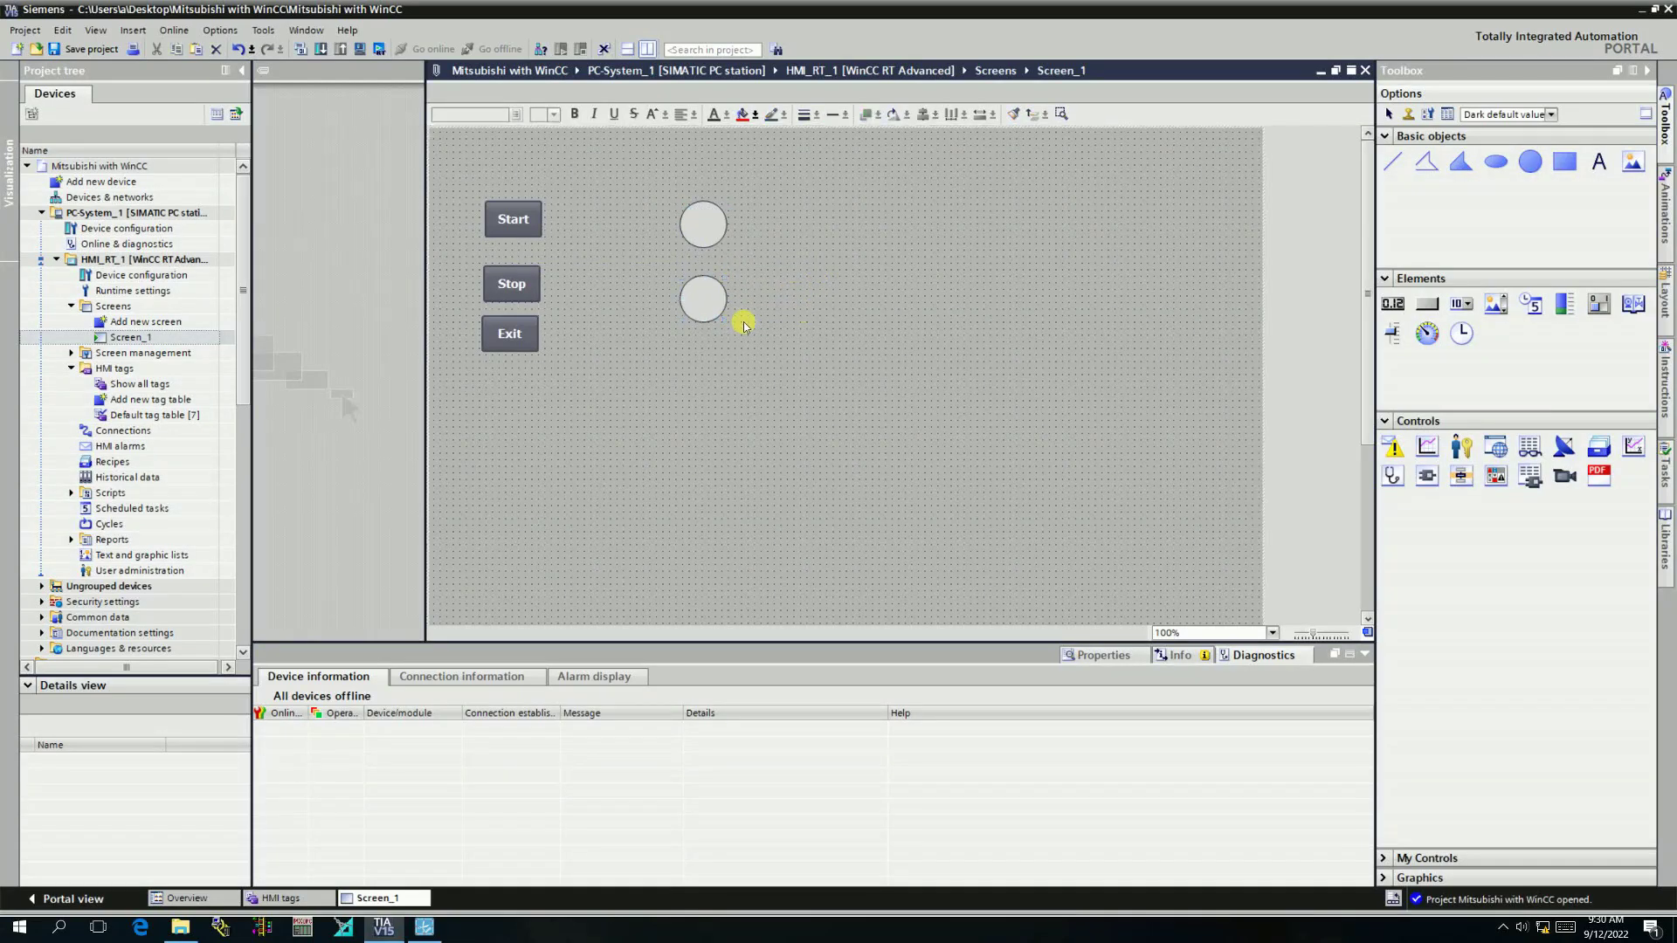
Copy both circles together and place the copied pair farther right as a second indicator column.
{"action": "left_click_drag", "start_coordinate": [658, 198], "coordinate": [747, 346]}
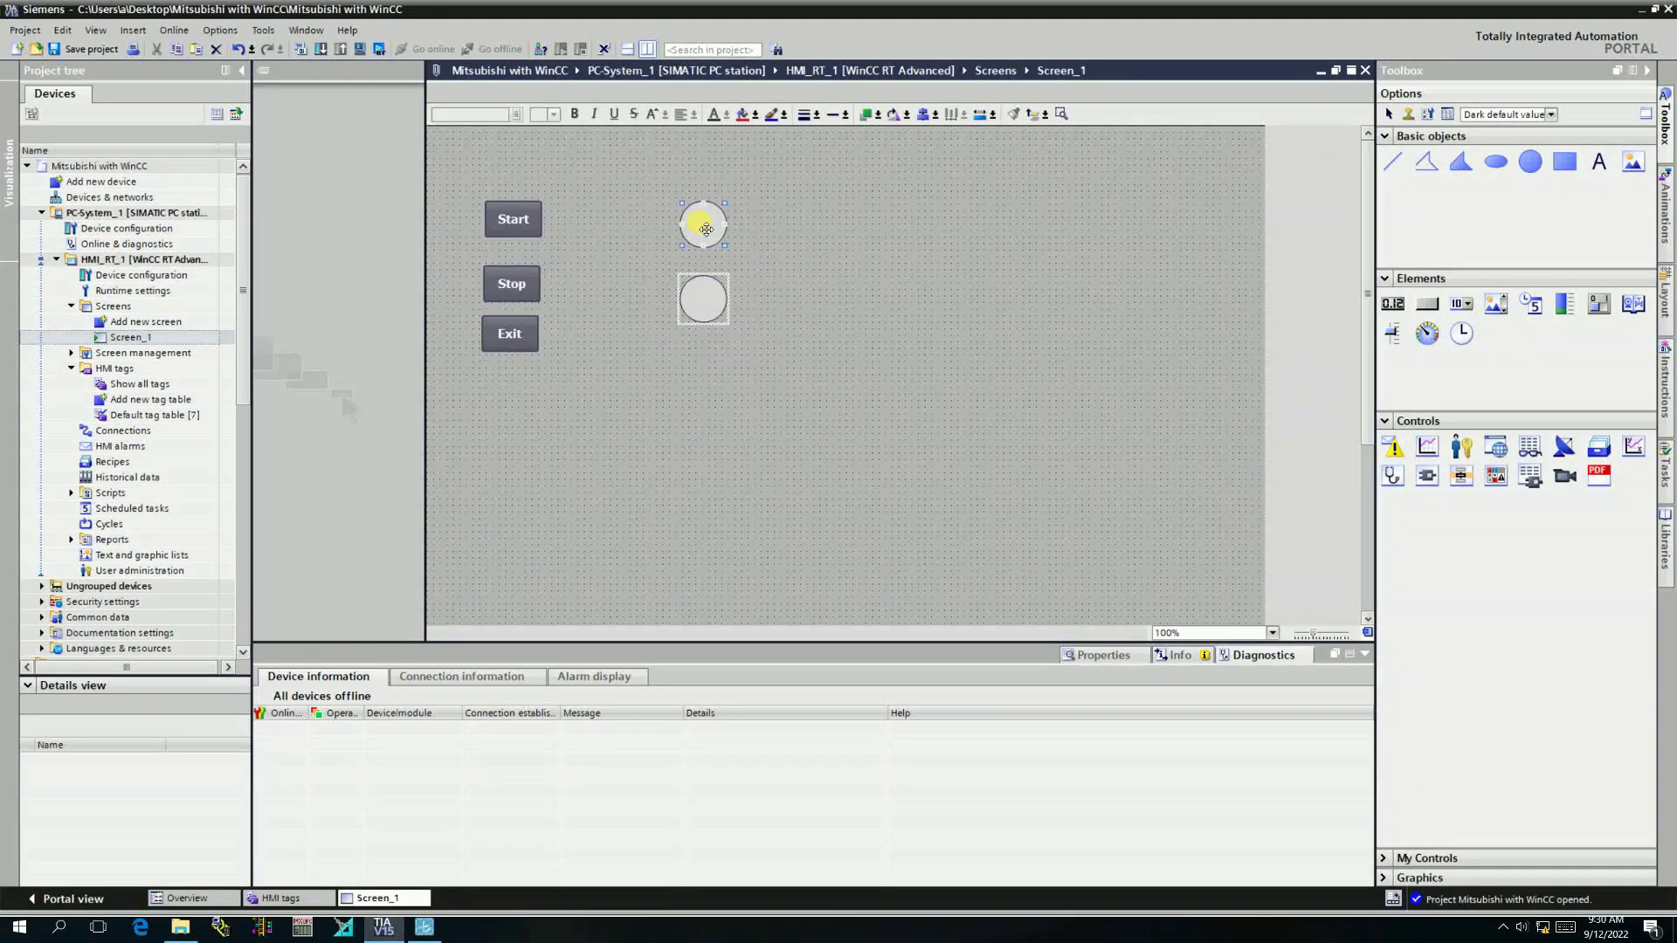
{"action": "right_click", "coordinate": [701, 223]}
{"action": "left_click", "coordinate": [767, 254]}
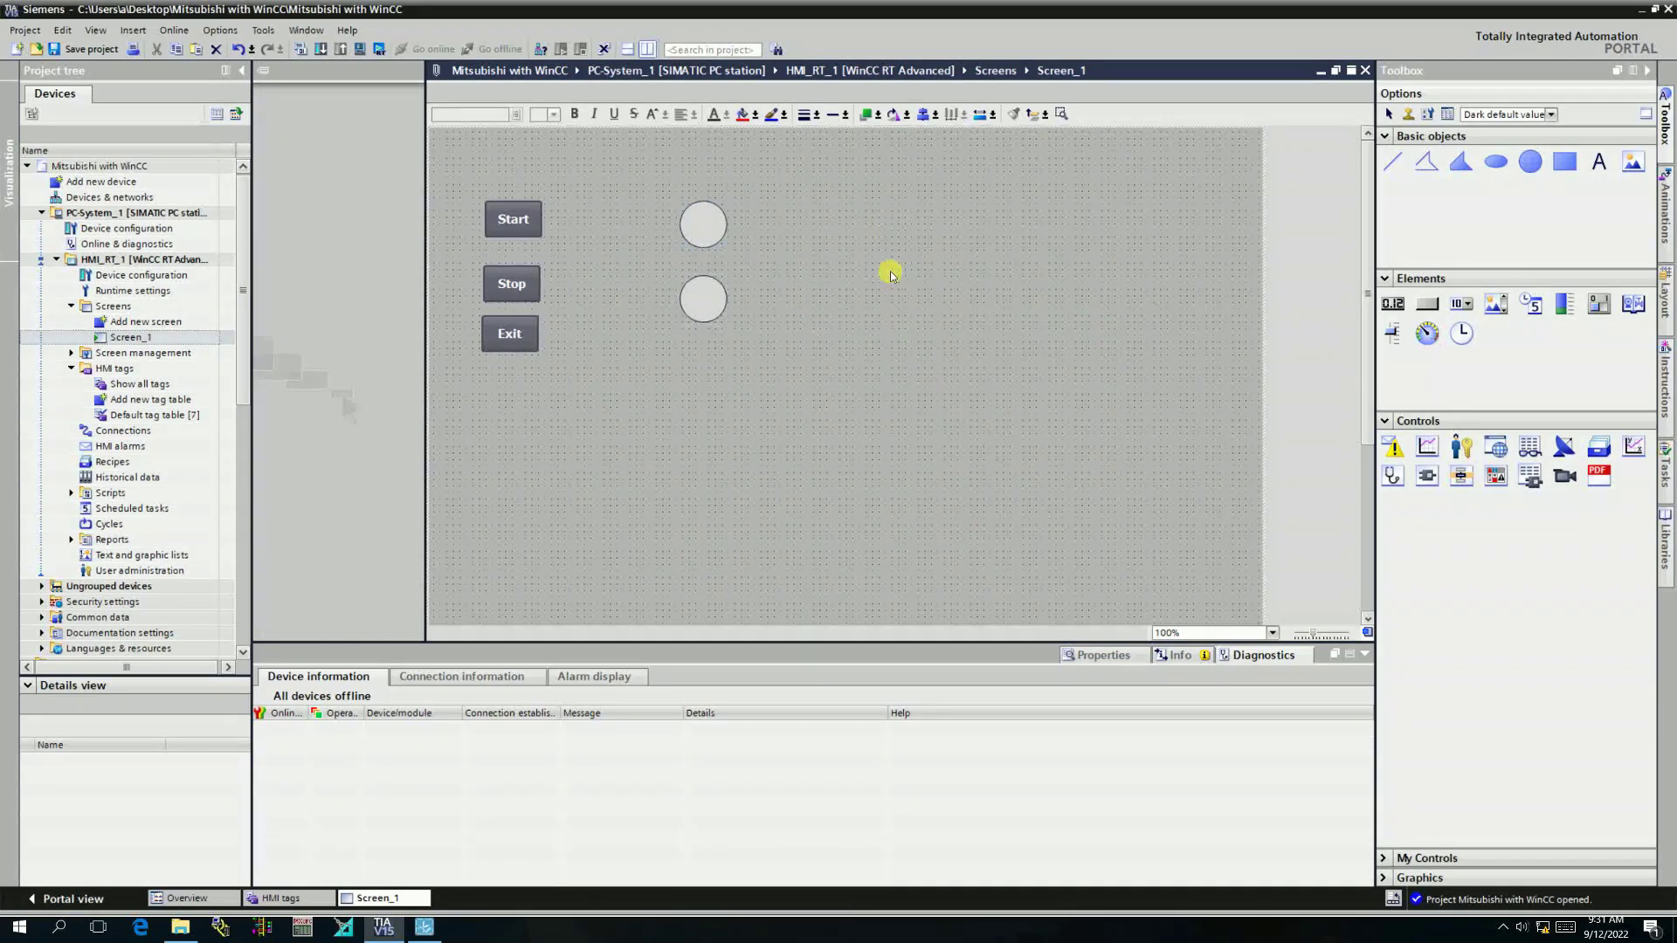
{"action": "right_click", "coordinate": [886, 251]}
{"action": "left_click", "coordinate": [931, 275]}
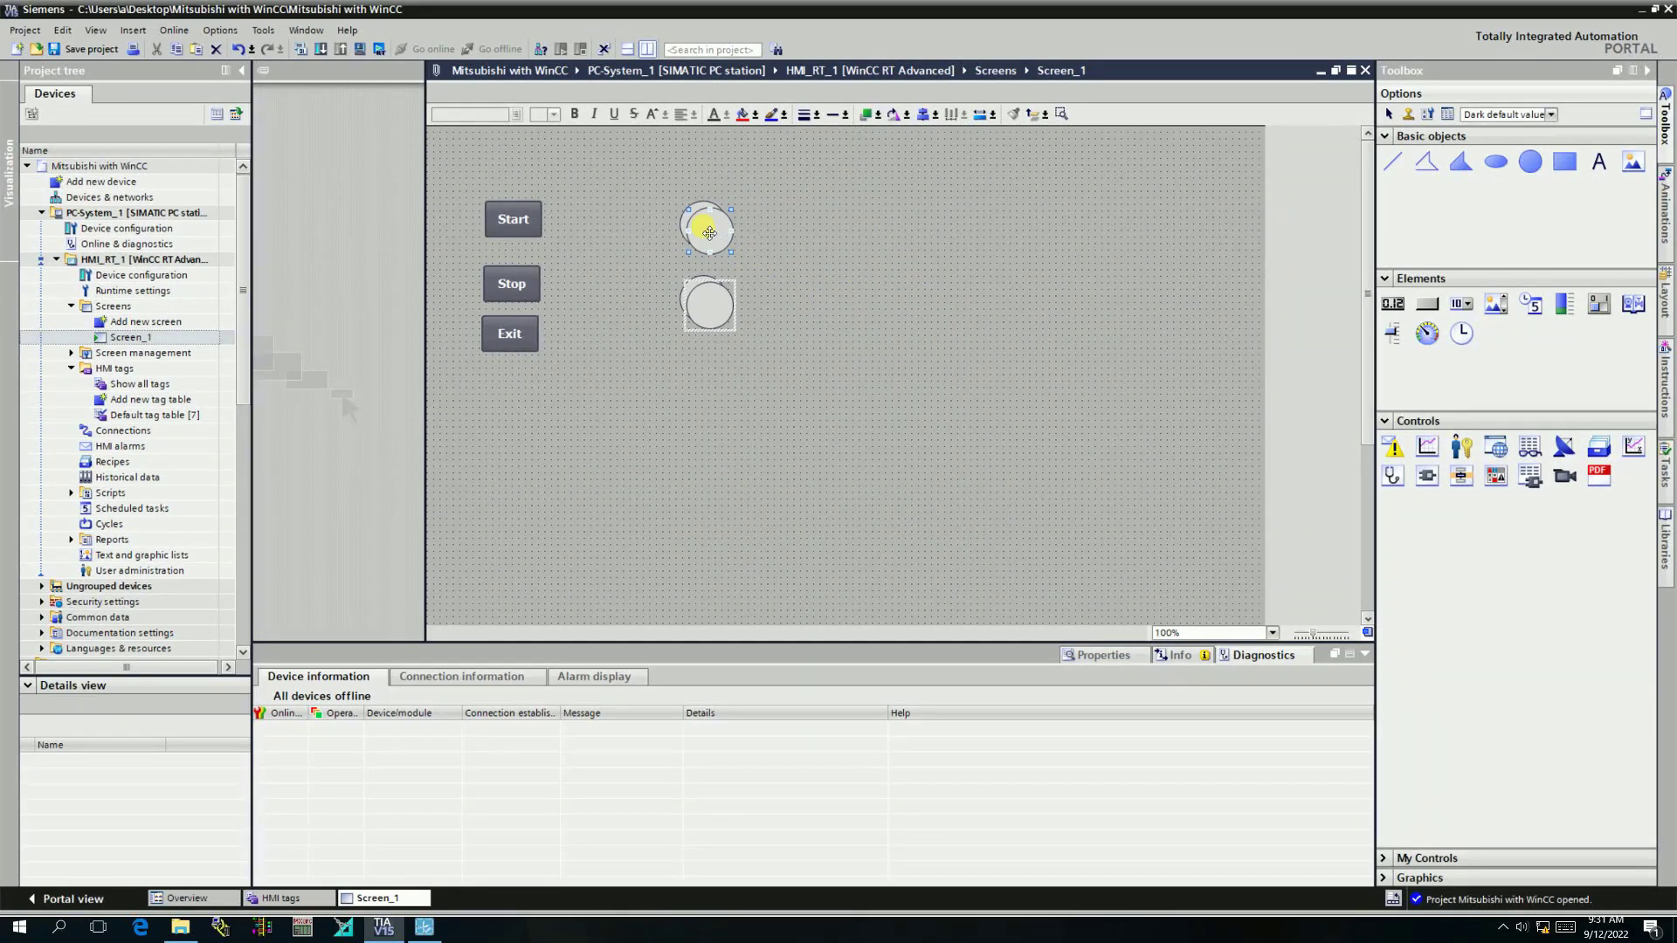
{"action": "left_click_drag", "start_coordinate": [706, 224], "coordinate": [942, 231]}
{"action": "left_click", "coordinate": [821, 441]}
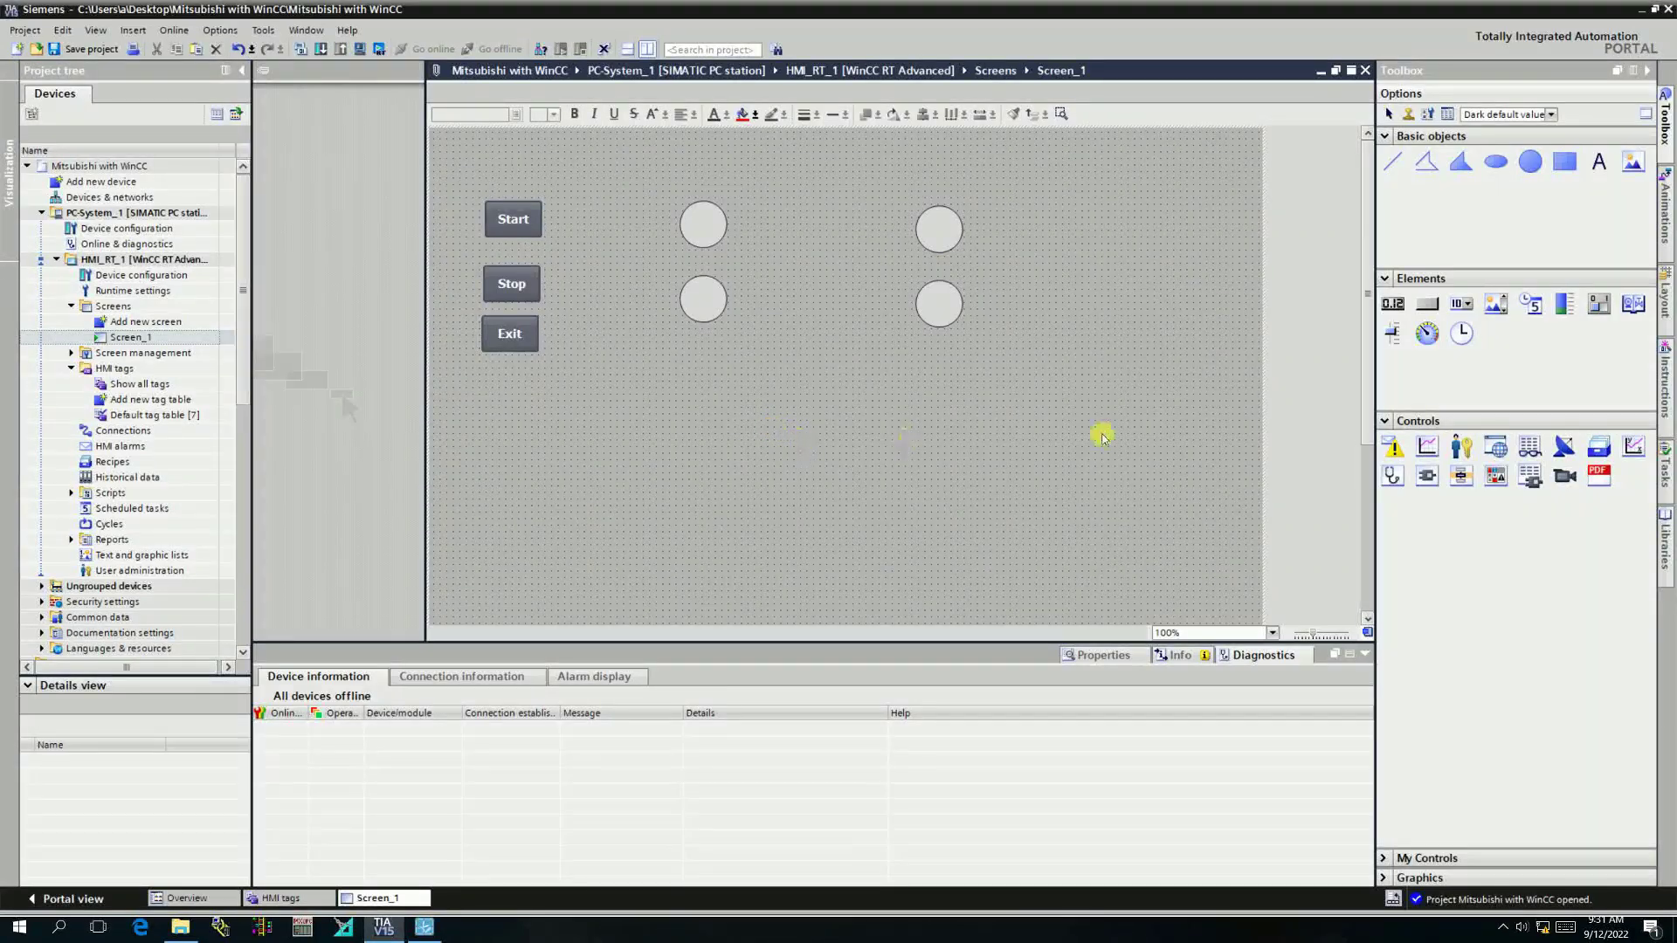
Add a text label reading System ON beside the upper circle of the first column.
{"action": "left_click", "coordinate": [1599, 166]}
{"action": "left_click", "coordinate": [758, 210]}
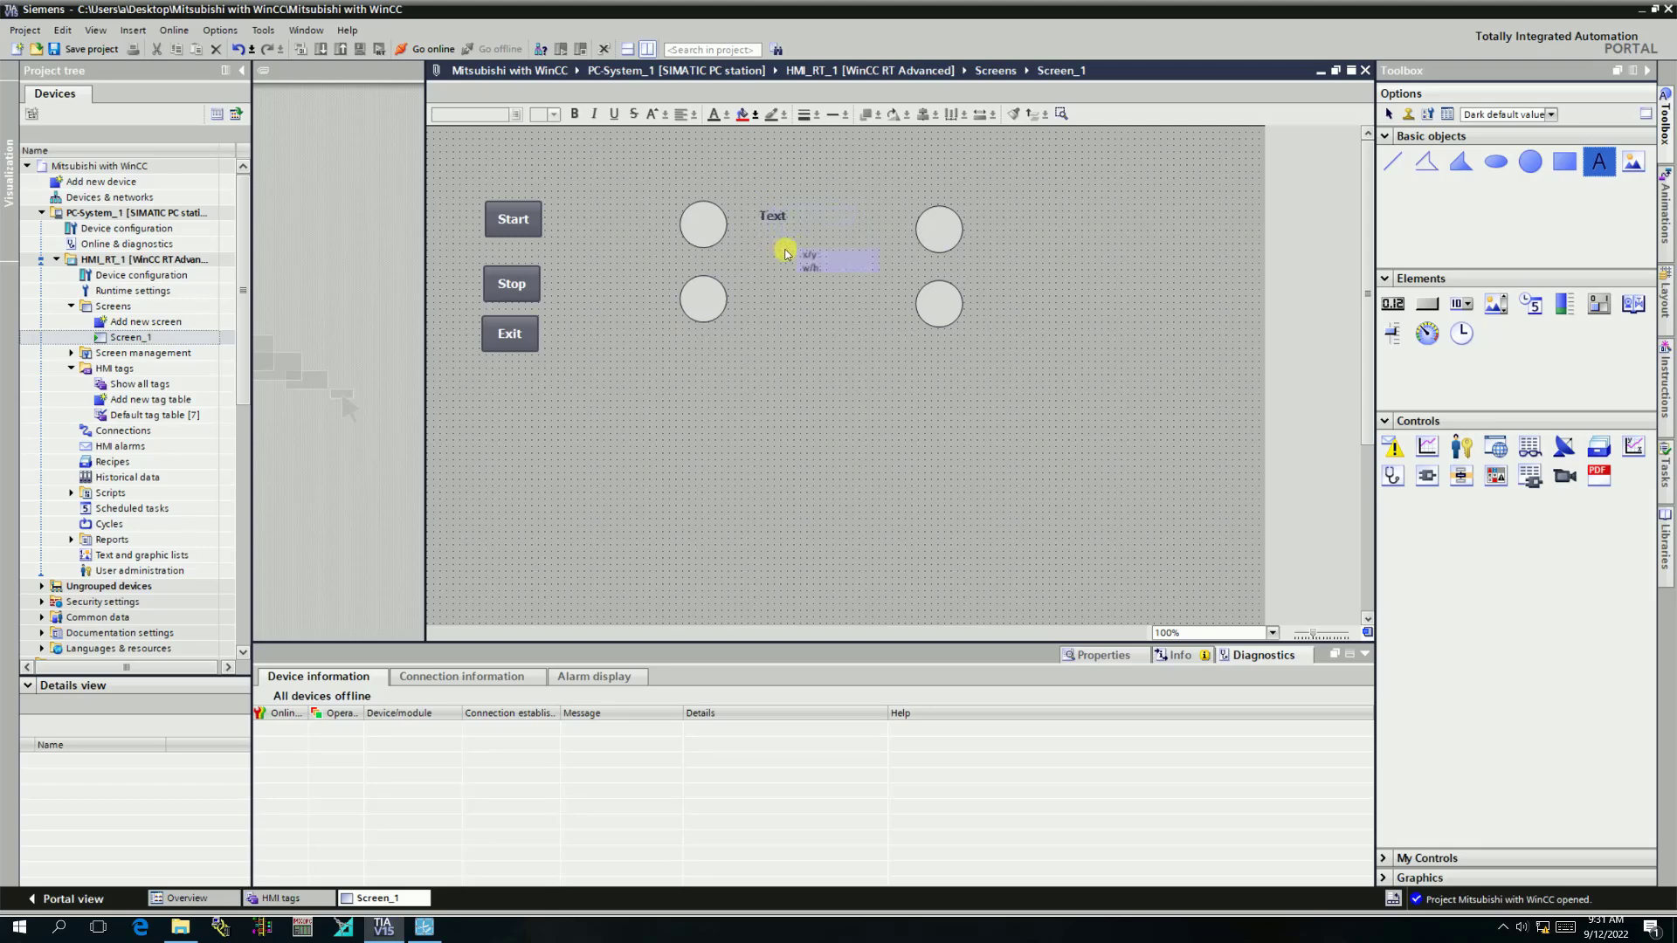
{"action": "double_click", "coordinate": [773, 217]}
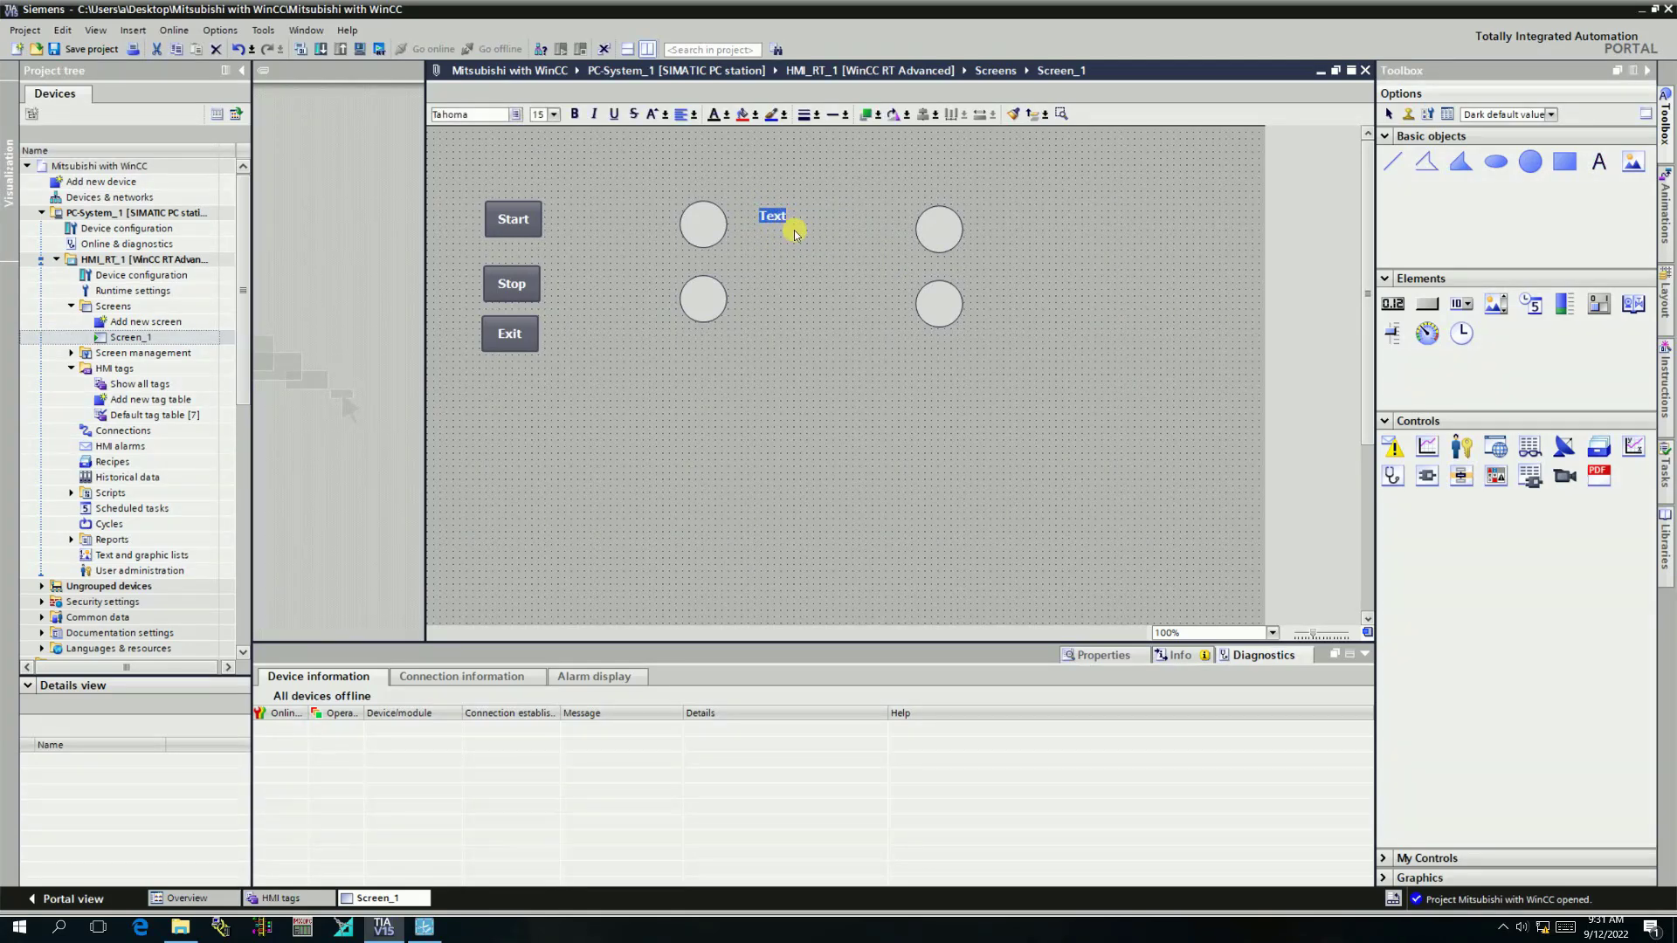
{"action": "left_click", "coordinate": [779, 218]}
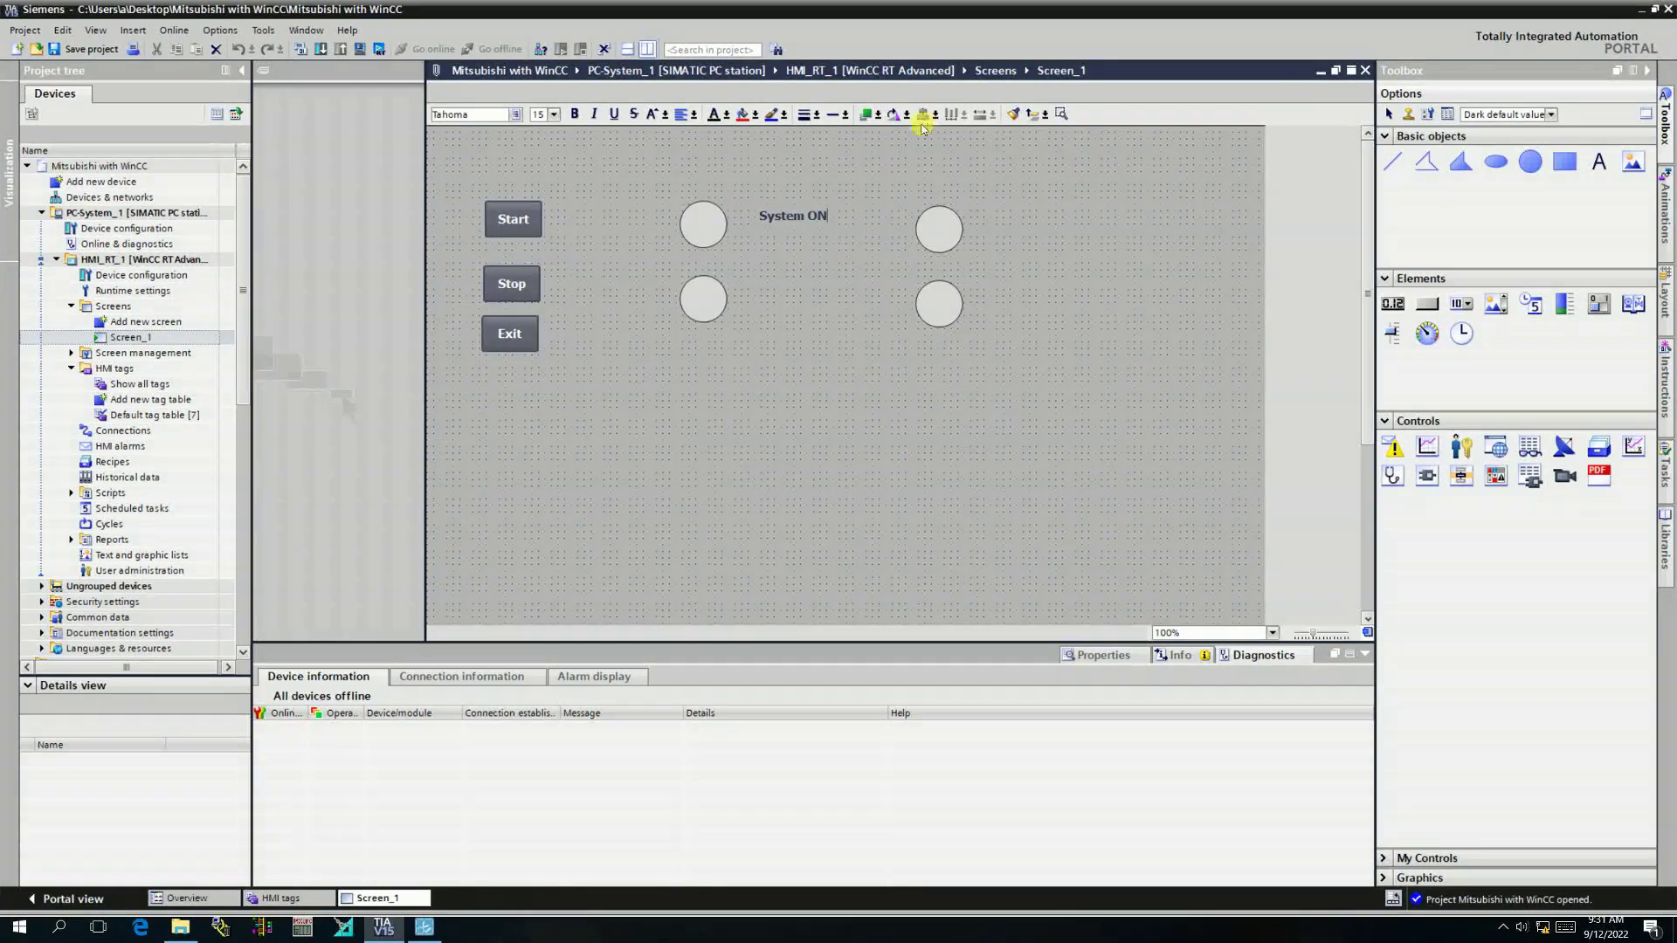
Copy the System ON label beside the lower circle of the first column and change its text to System OFF.
{"action": "left_click", "coordinate": [802, 217]}
{"action": "right_click", "coordinate": [809, 220]}
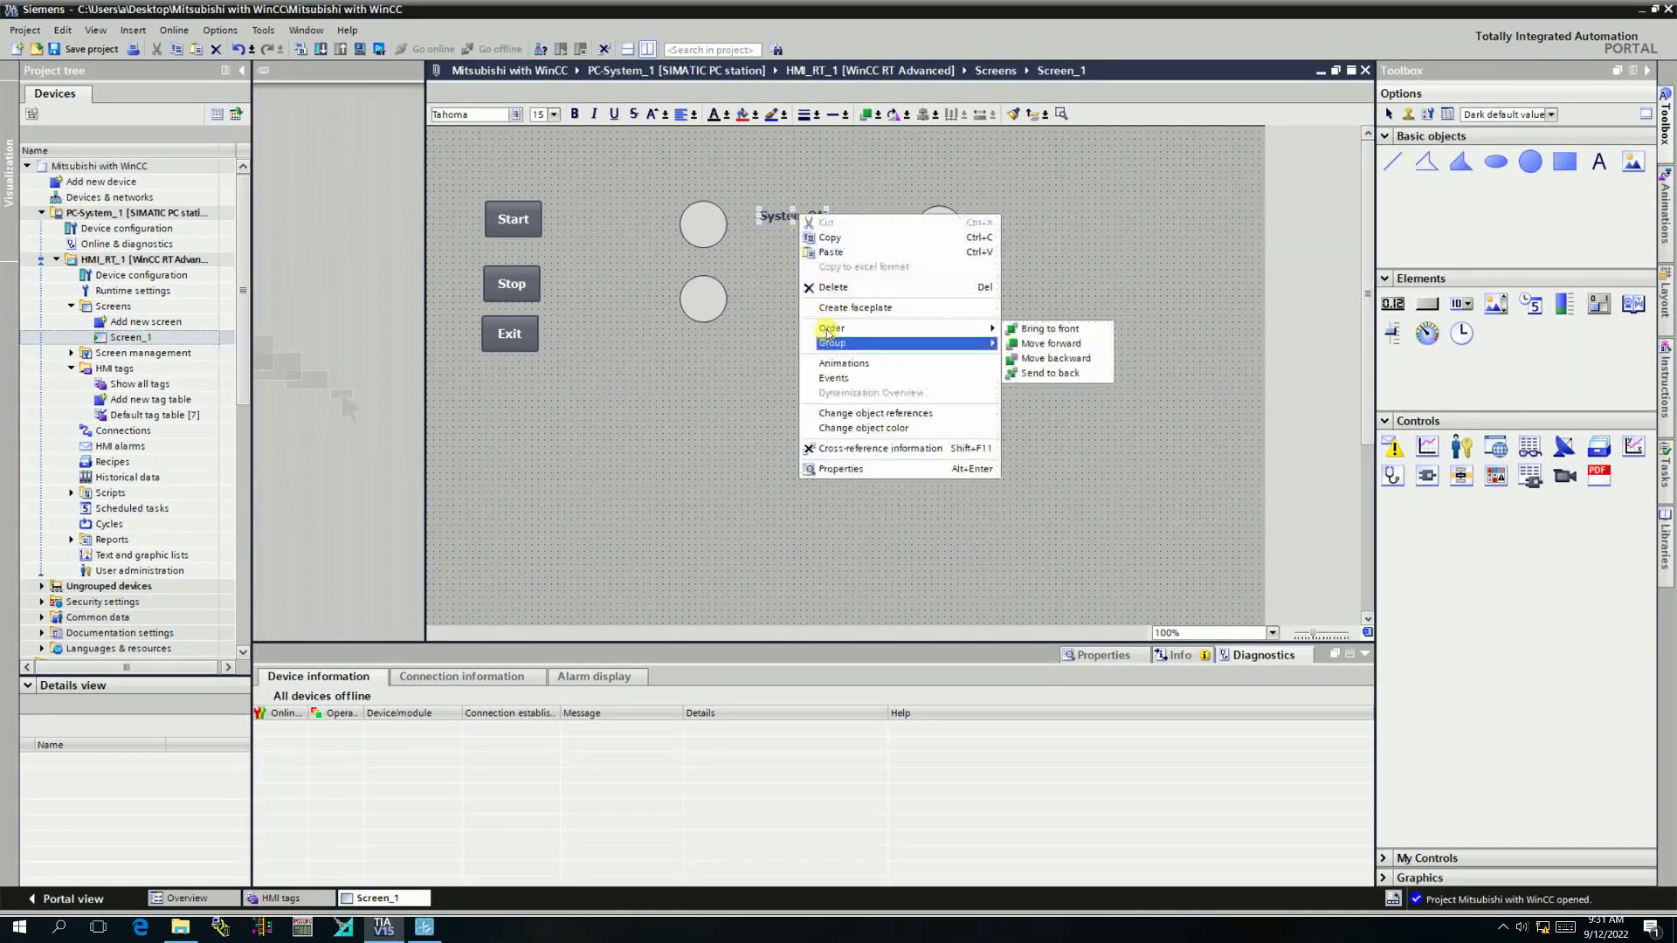
{"action": "left_click", "coordinate": [842, 233]}
{"action": "right_click", "coordinate": [802, 304]}
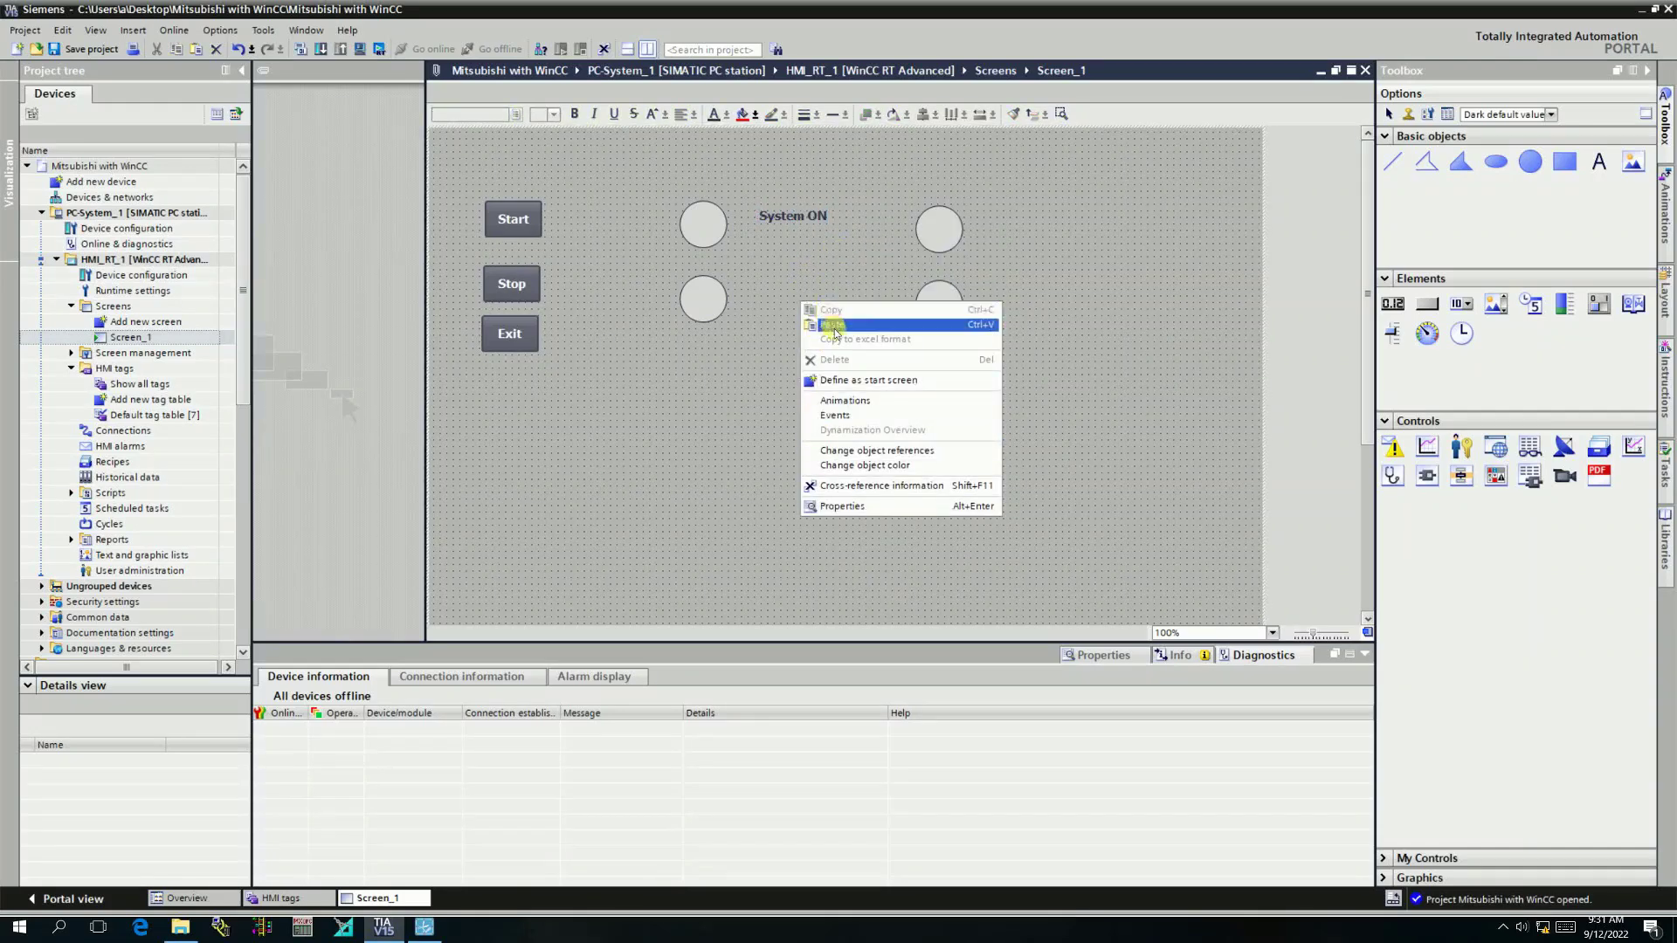
{"action": "left_click", "coordinate": [828, 324]}
{"action": "left_click_drag", "start_coordinate": [805, 220], "coordinate": [799, 299]}
{"action": "double_click", "coordinate": [817, 300]}
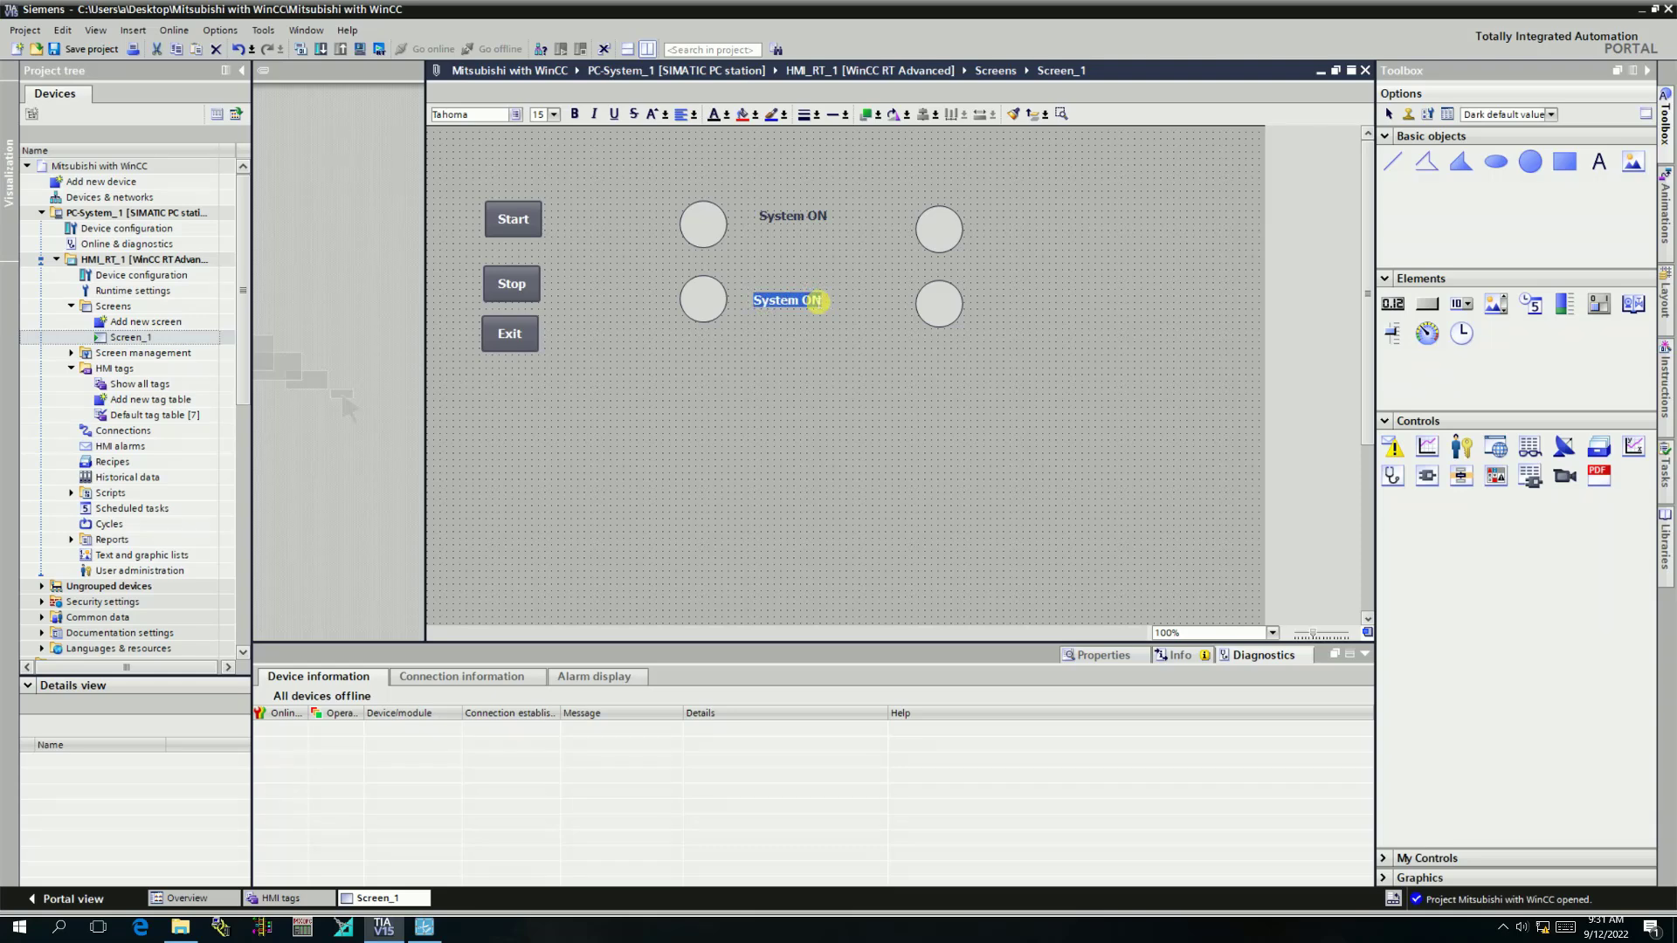
{"action": "left_click", "coordinate": [852, 352]}
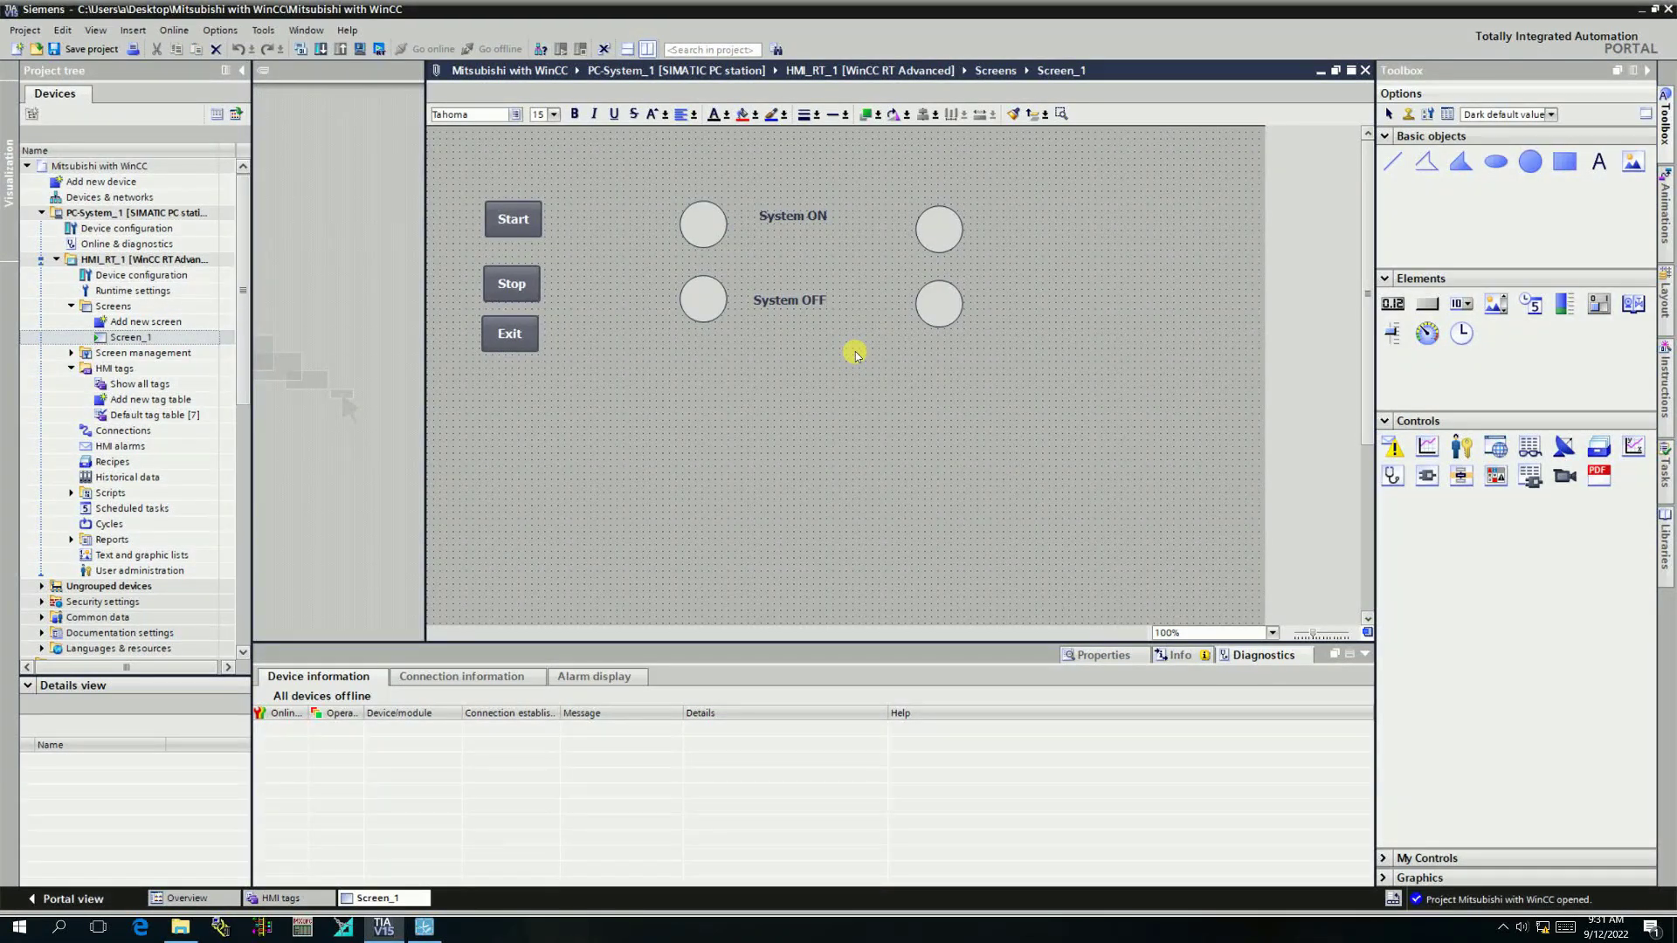
{"action": "left_click", "coordinate": [848, 370]}
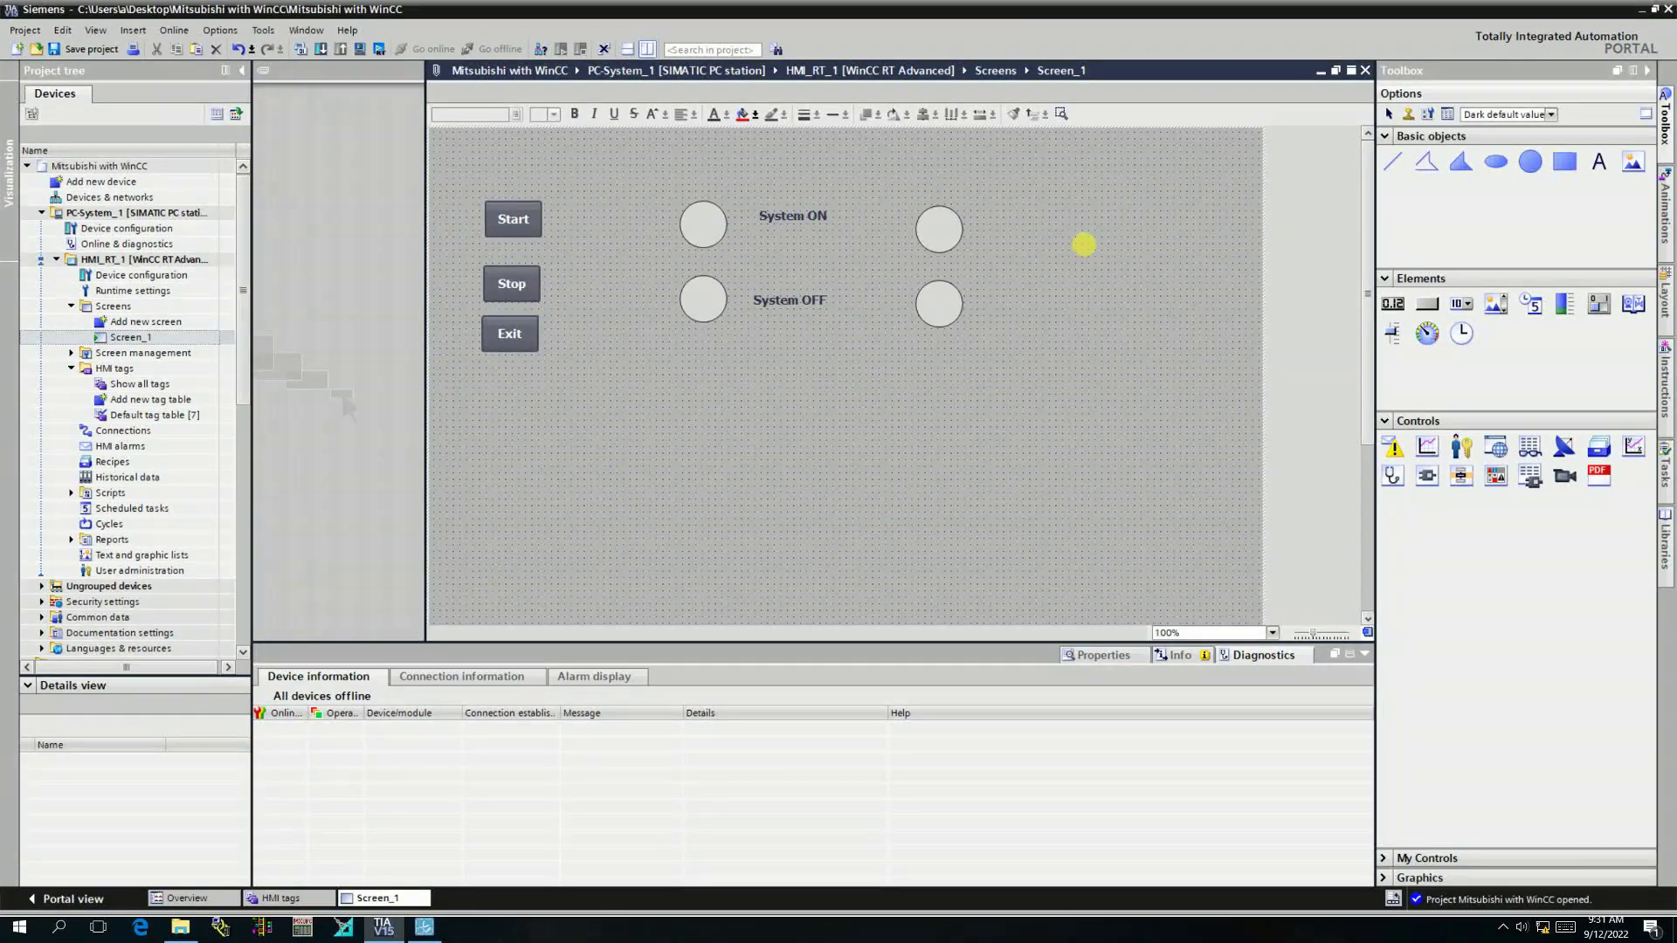
Copy the System ON label and place the copy beside the upper circle of the second column.
{"action": "right_click", "coordinate": [792, 221]}
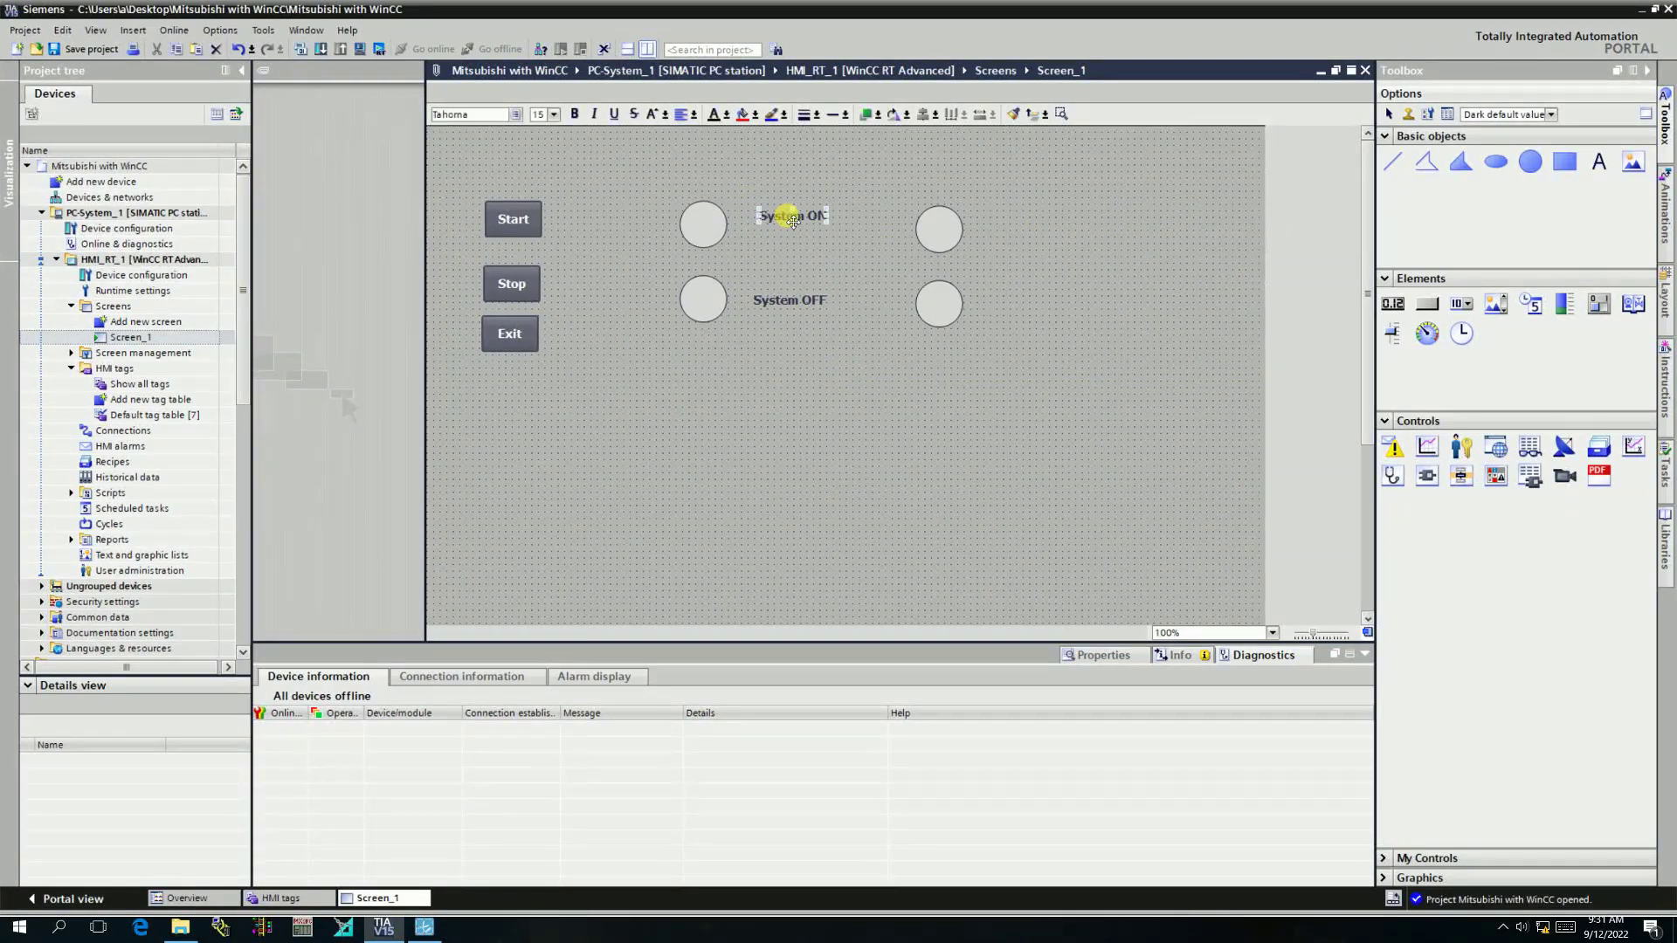
{"action": "left_click", "coordinate": [1052, 236]}
{"action": "right_click", "coordinate": [1051, 236]}
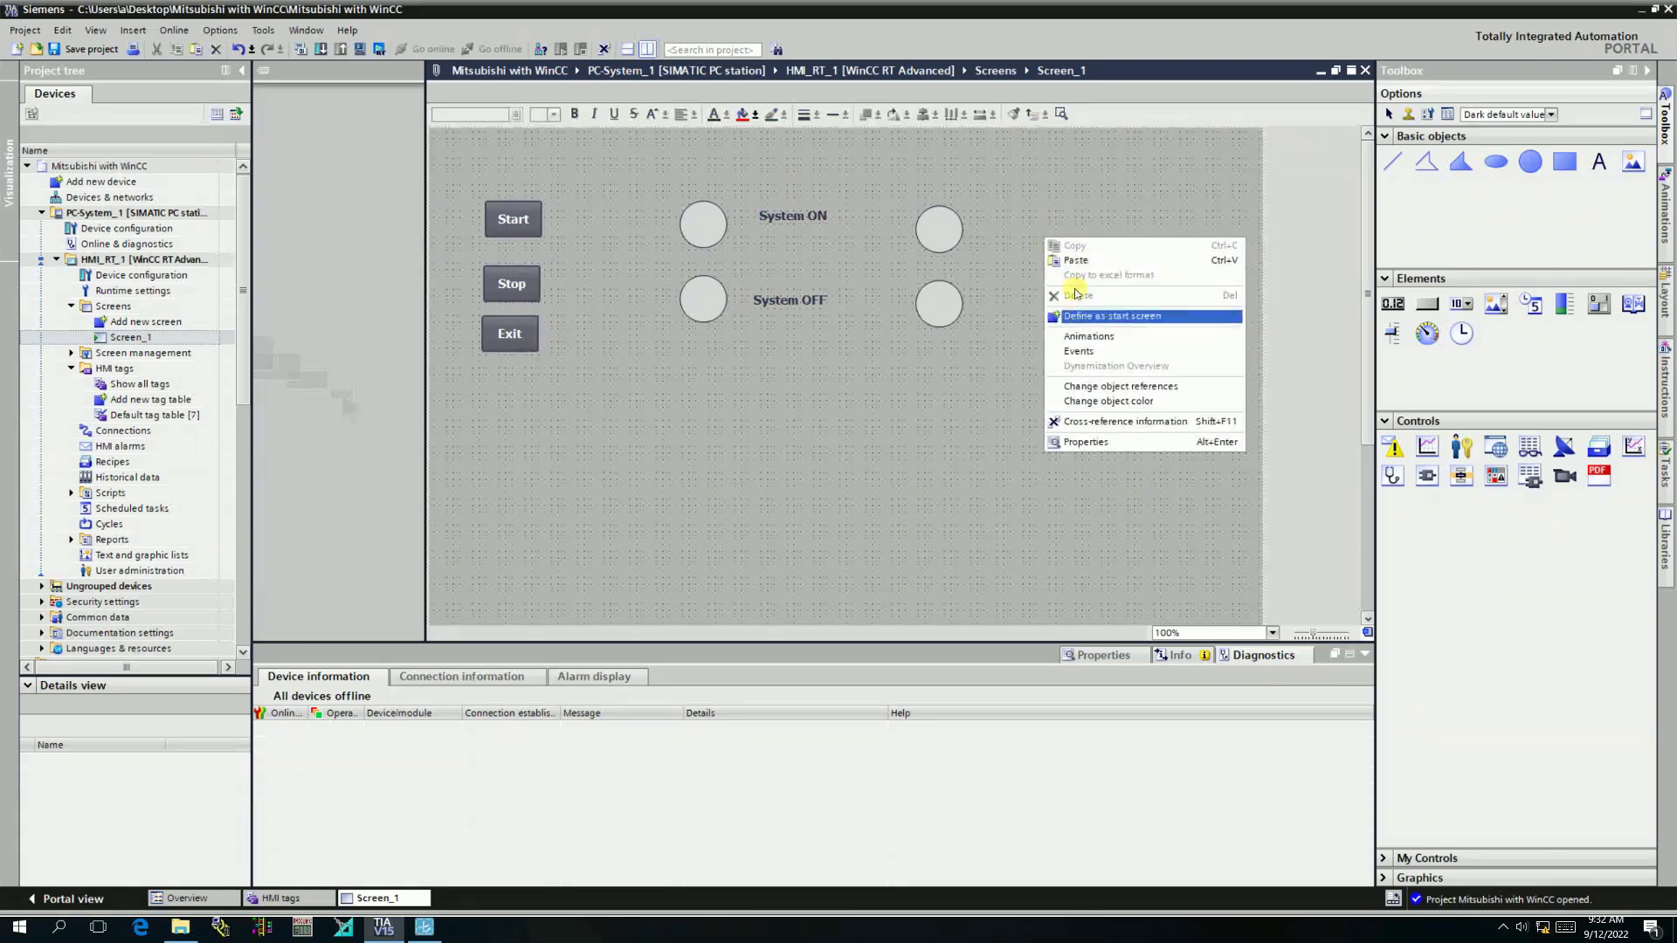
{"action": "left_click", "coordinate": [1083, 257]}
{"action": "left_click_drag", "start_coordinate": [823, 233], "coordinate": [1031, 242]}
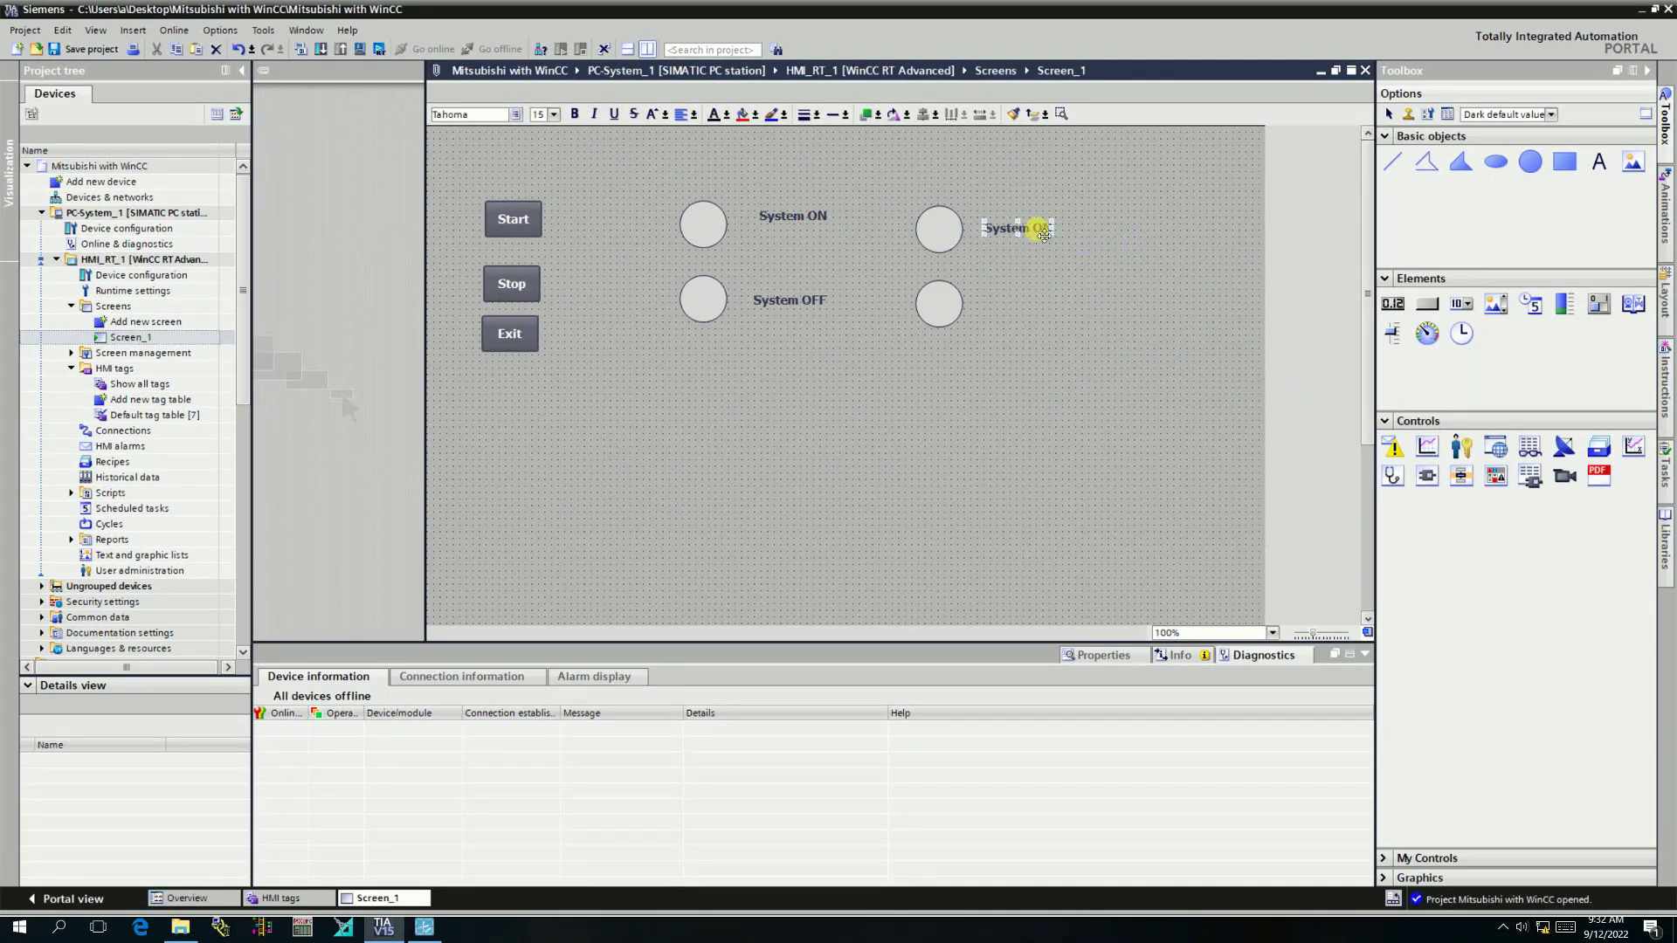
Change the text of the label beside the second column's upper circle to Motor ON.
{"action": "double_click", "coordinate": [1038, 229]}
{"action": "left_click", "coordinate": [1165, 343]}
{"action": "key", "text": "BackSpace"}
{"action": "key", "text": "BackSpace"}
{"action": "key", "text": "BackSpace"}
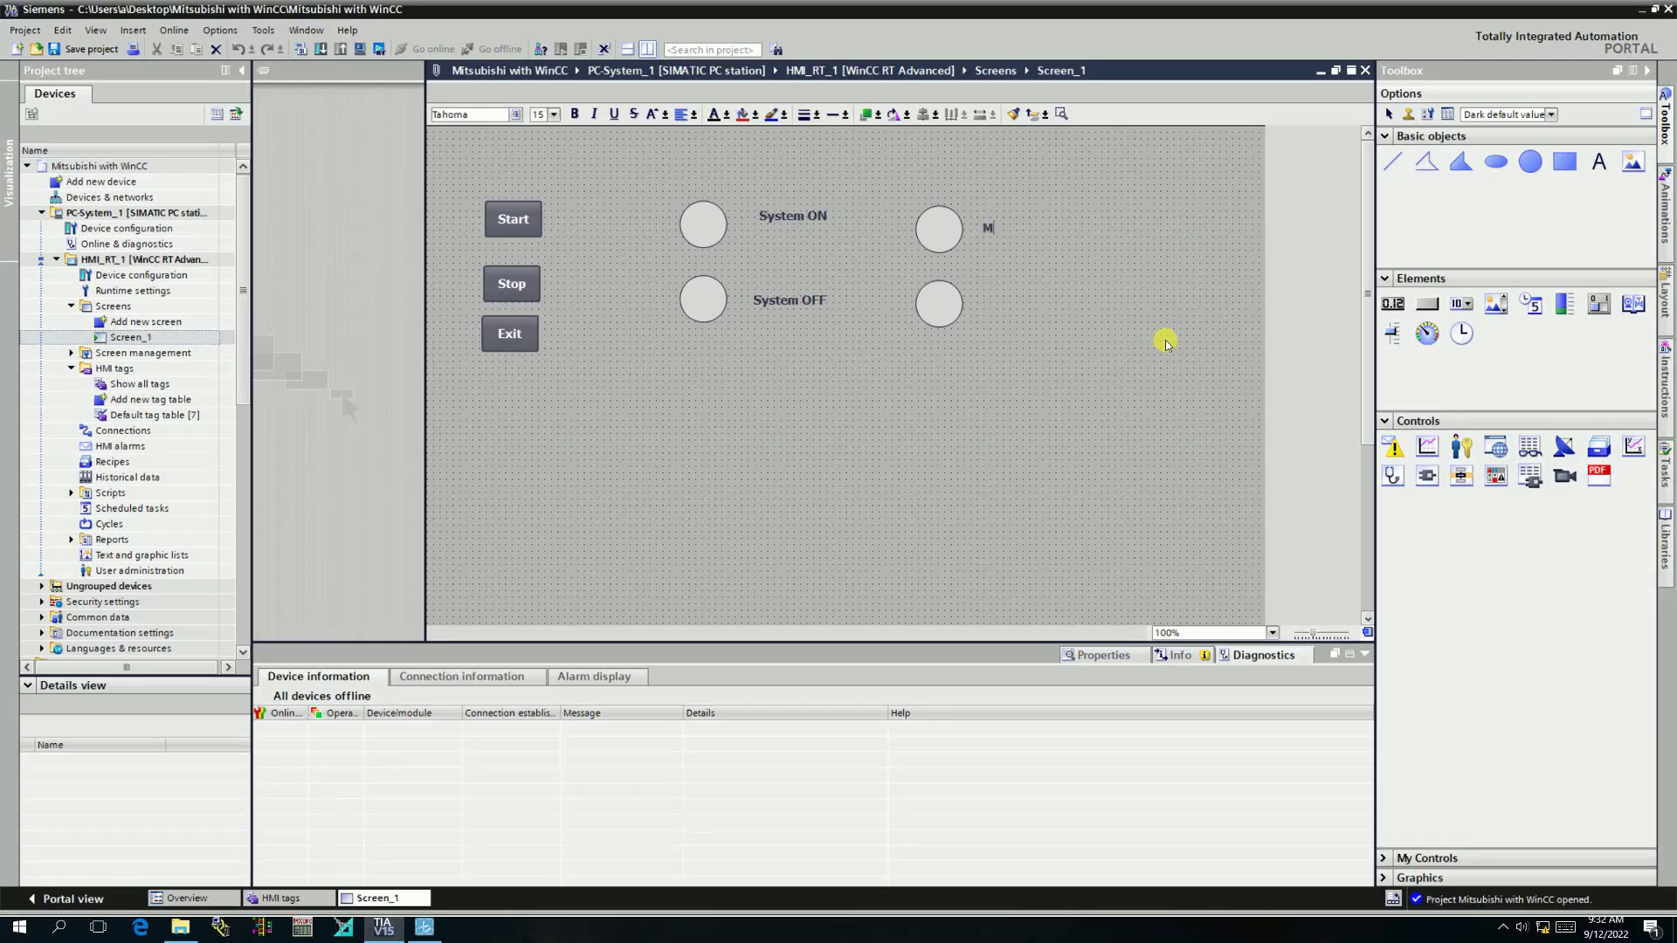
{"action": "type", "text": "Motor ON"}
Copy the Motor ON label beside the lower circle of the second column and change its text to Motor OFF.
{"action": "left_click", "coordinate": [1019, 230]}
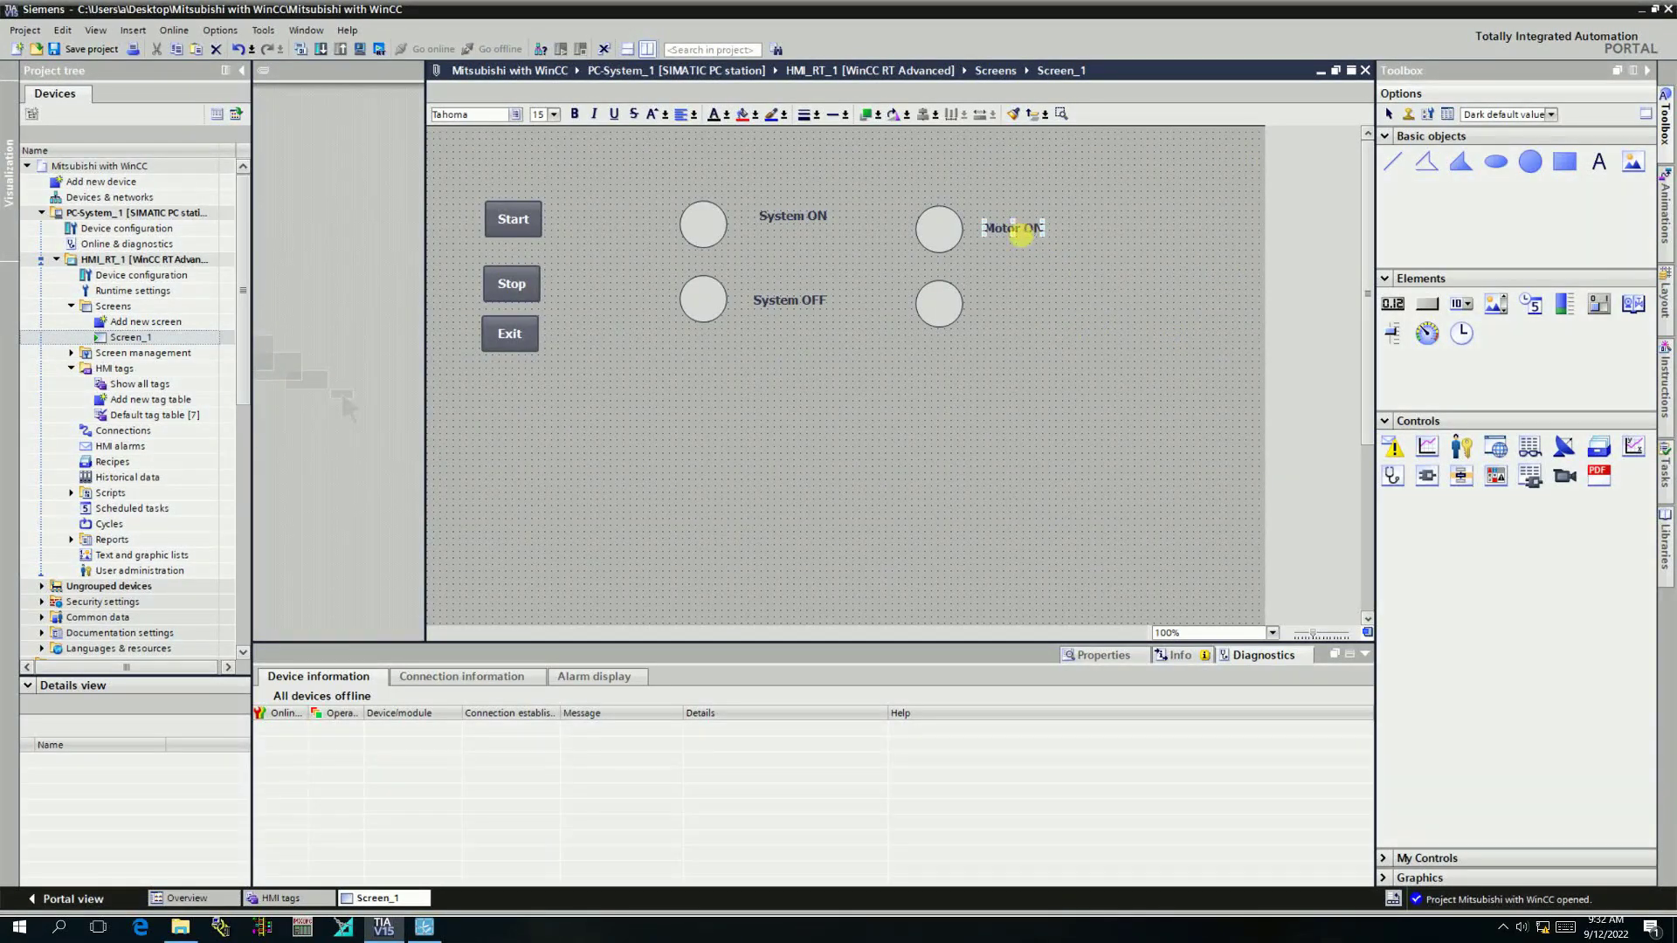
{"action": "right_click", "coordinate": [1019, 232]}
{"action": "left_click", "coordinate": [1059, 240]}
{"action": "right_click", "coordinate": [1056, 272]}
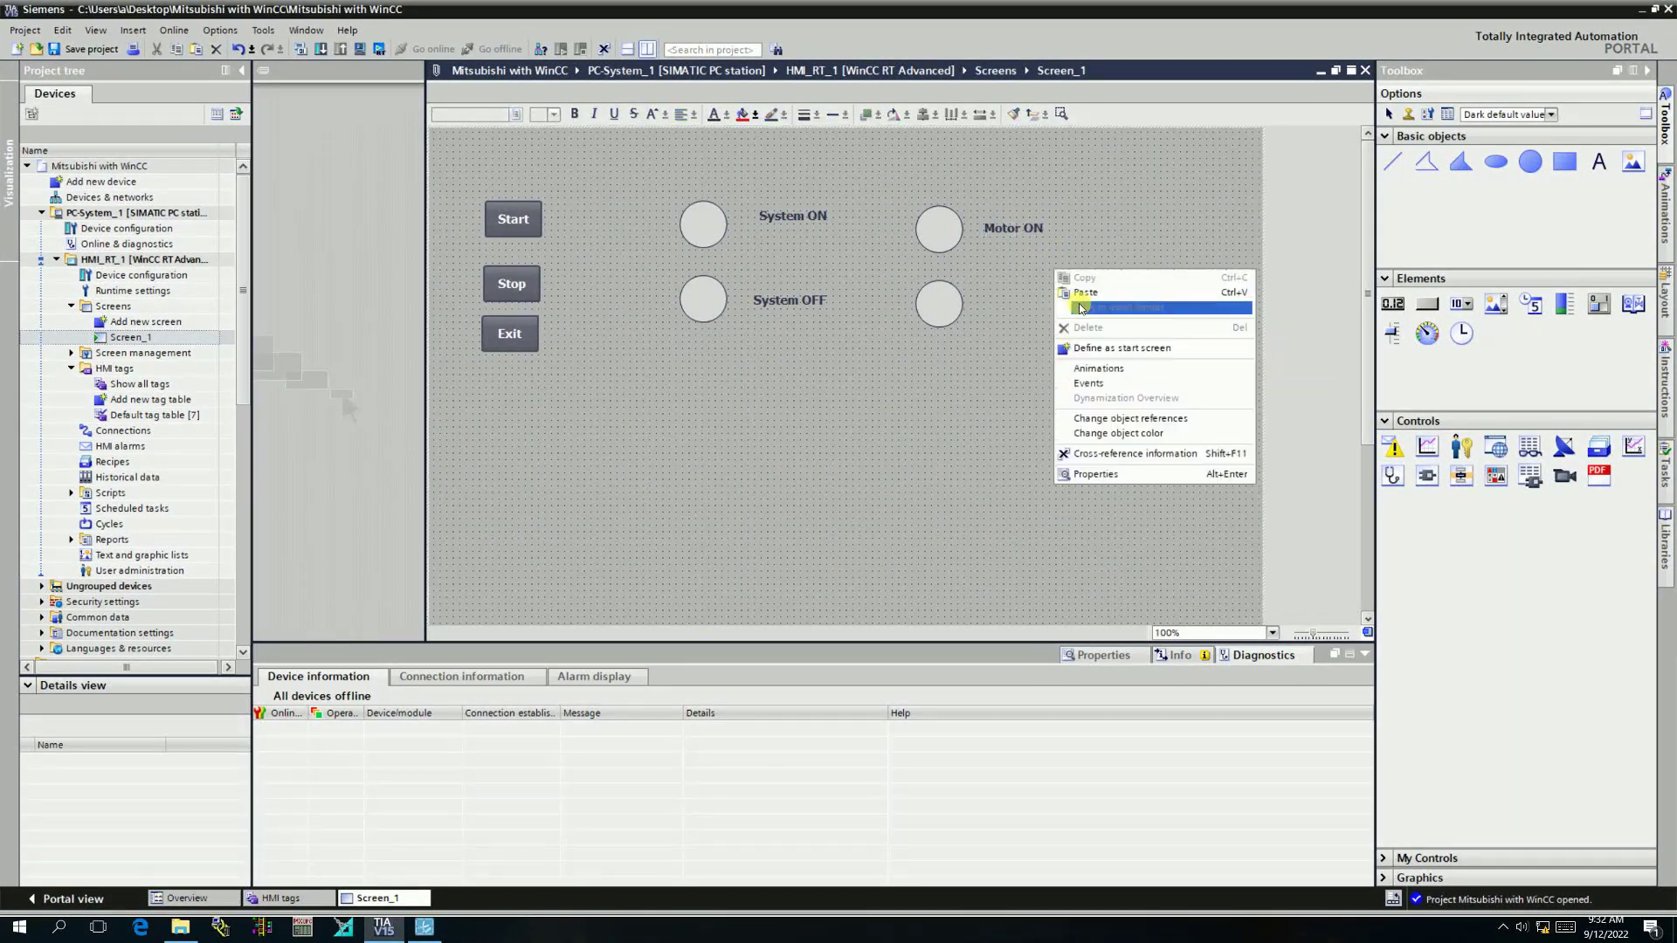
{"action": "left_click", "coordinate": [1082, 307]}
{"action": "left_click_drag", "start_coordinate": [1014, 233], "coordinate": [1040, 307]}
{"action": "double_click", "coordinate": [1038, 307]}
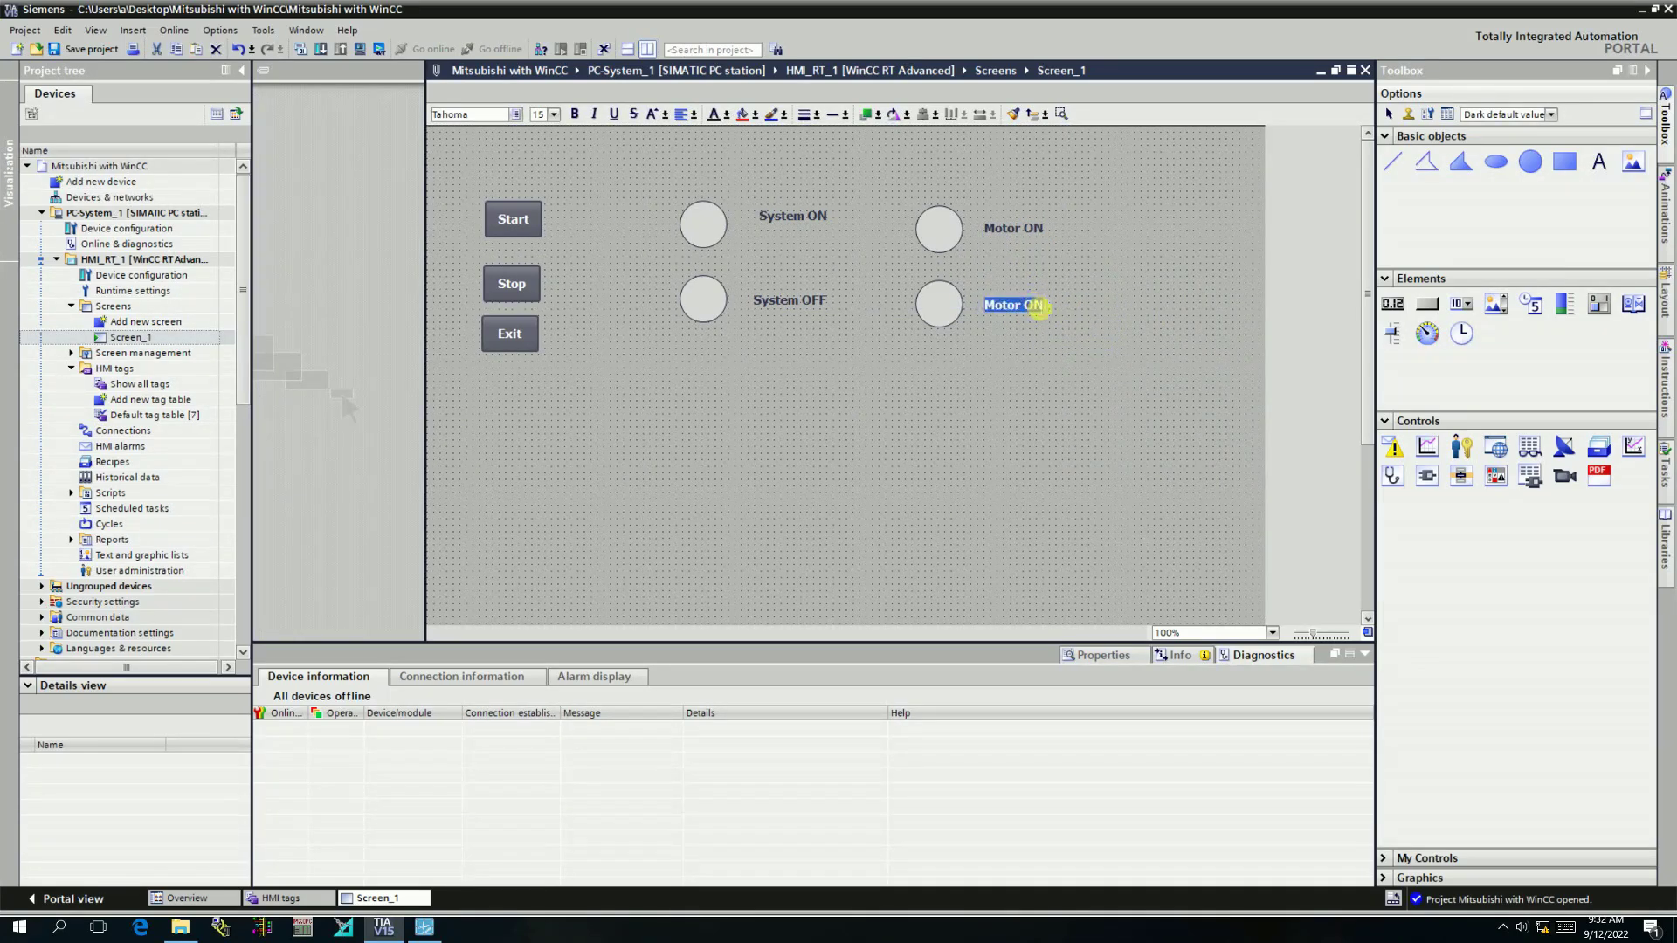
{"action": "left_click", "coordinate": [1140, 333]}
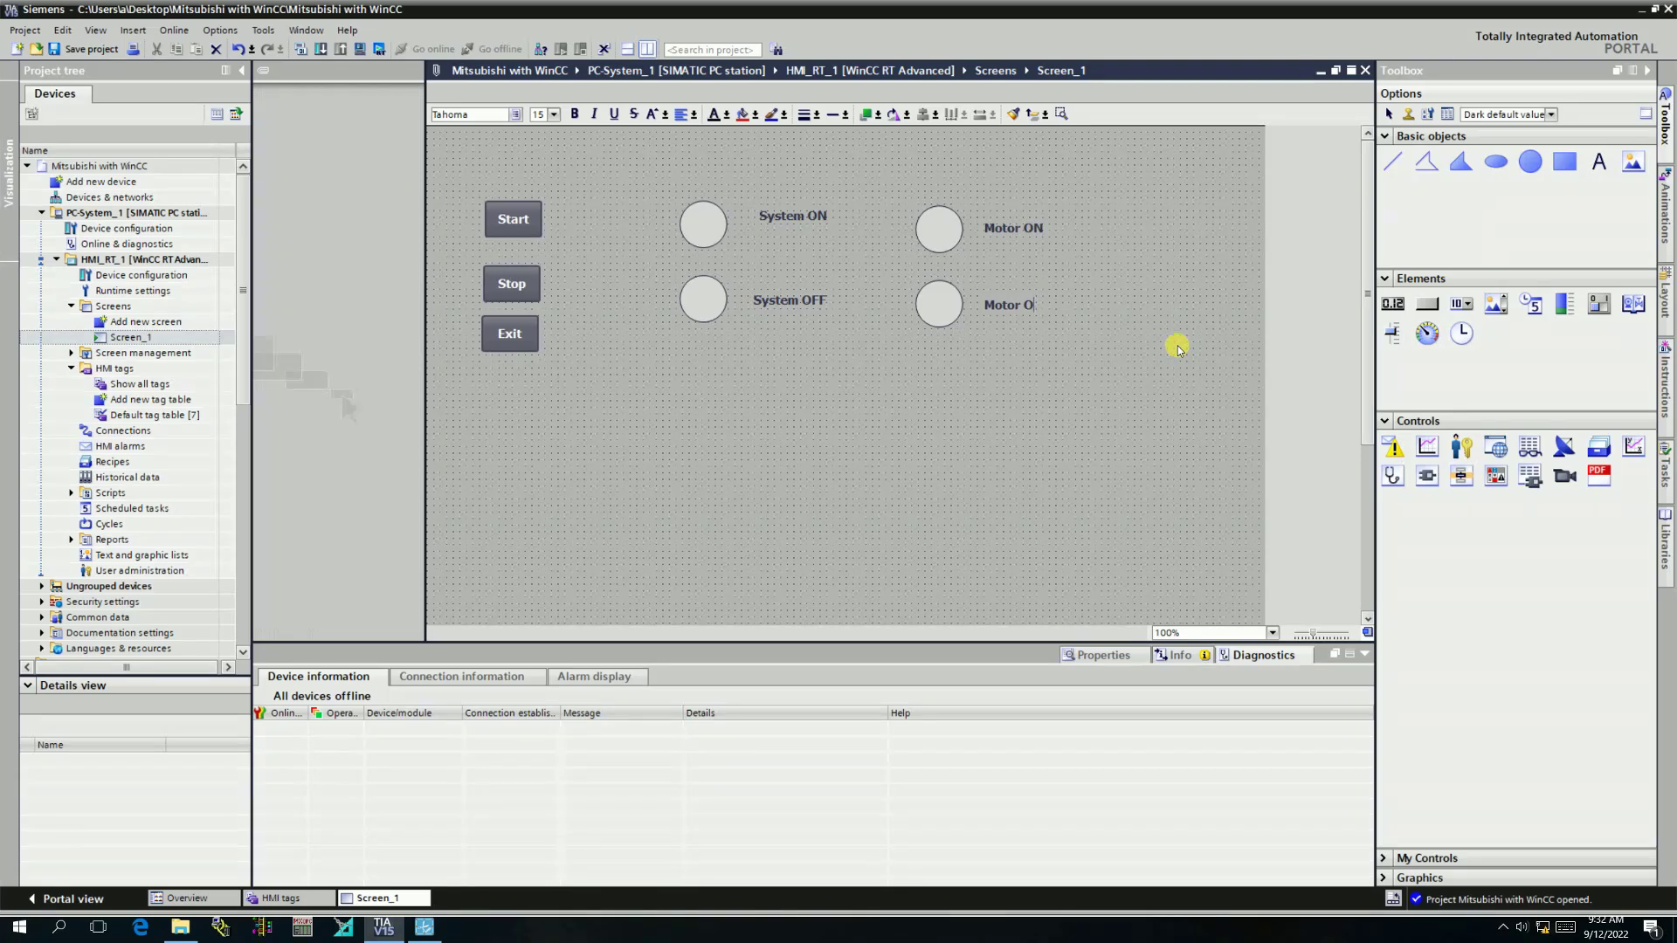
{"action": "type", "text": "FF"}
{"action": "left_click", "coordinate": [930, 470]}
Add an I/O field about 95 by 47 pixels in the empty area below the first column of circles.
{"action": "left_click", "coordinate": [1395, 306]}
{"action": "mouse_move", "coordinate": [669, 426]}
{"action": "left_mouse_down"}
{"action": "mouse_move", "coordinate": [741, 482]}
{"action": "mouse_move", "coordinate": [760, 466]}
{"action": "left_mouse_up"}
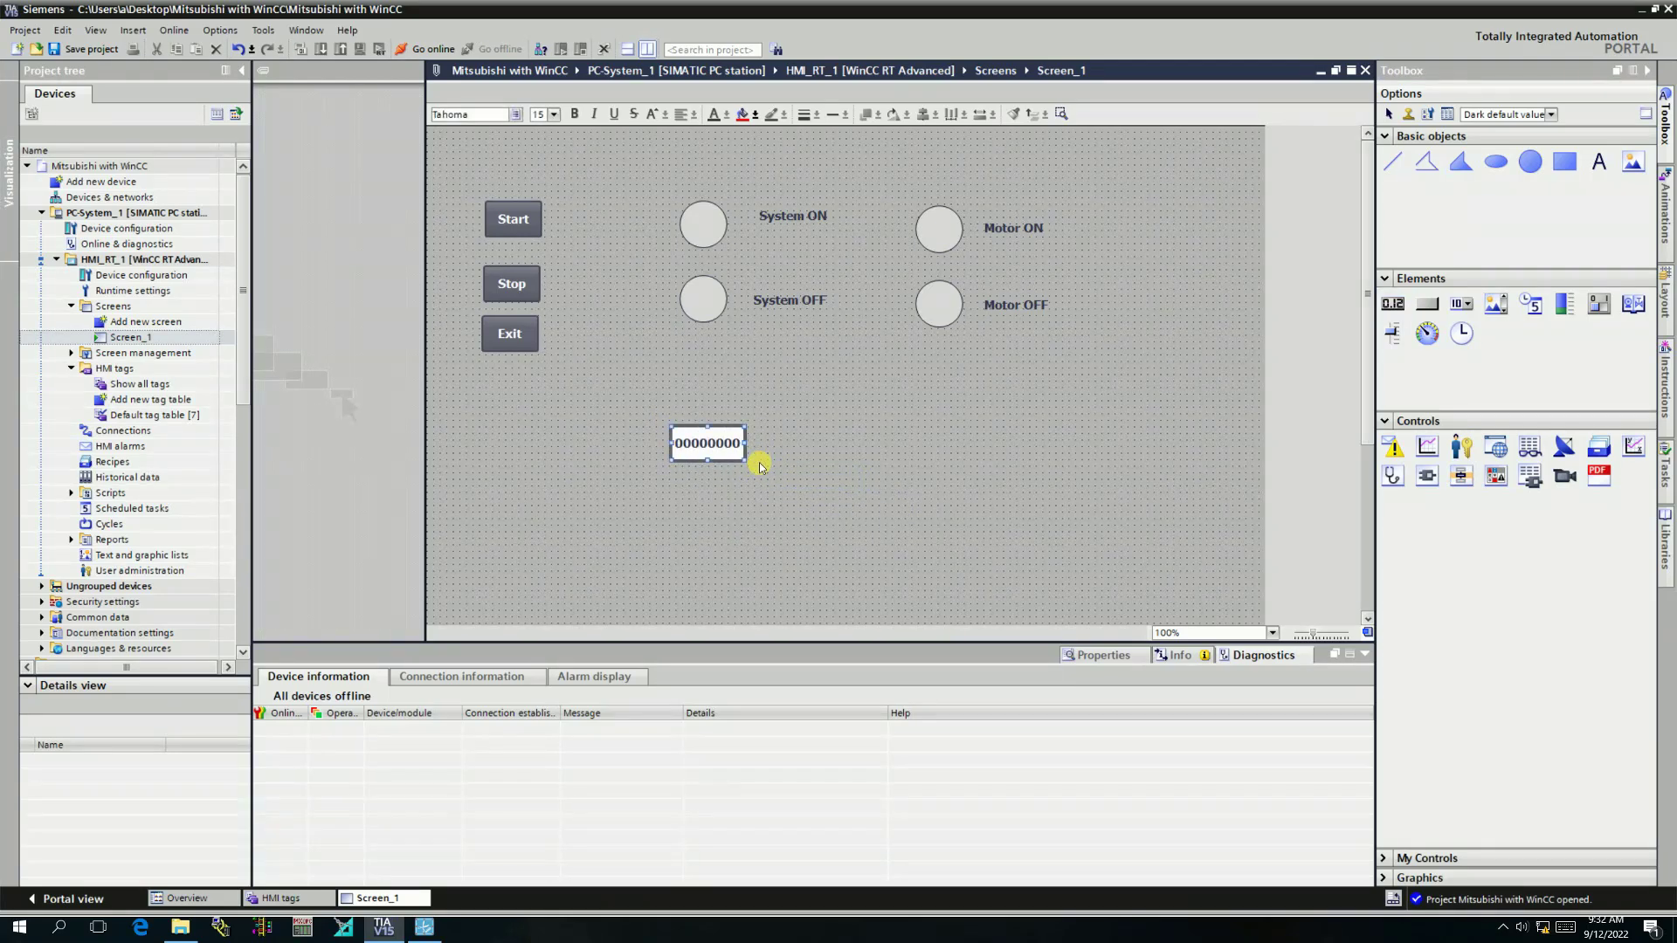
{"action": "left_click", "coordinate": [791, 454]}
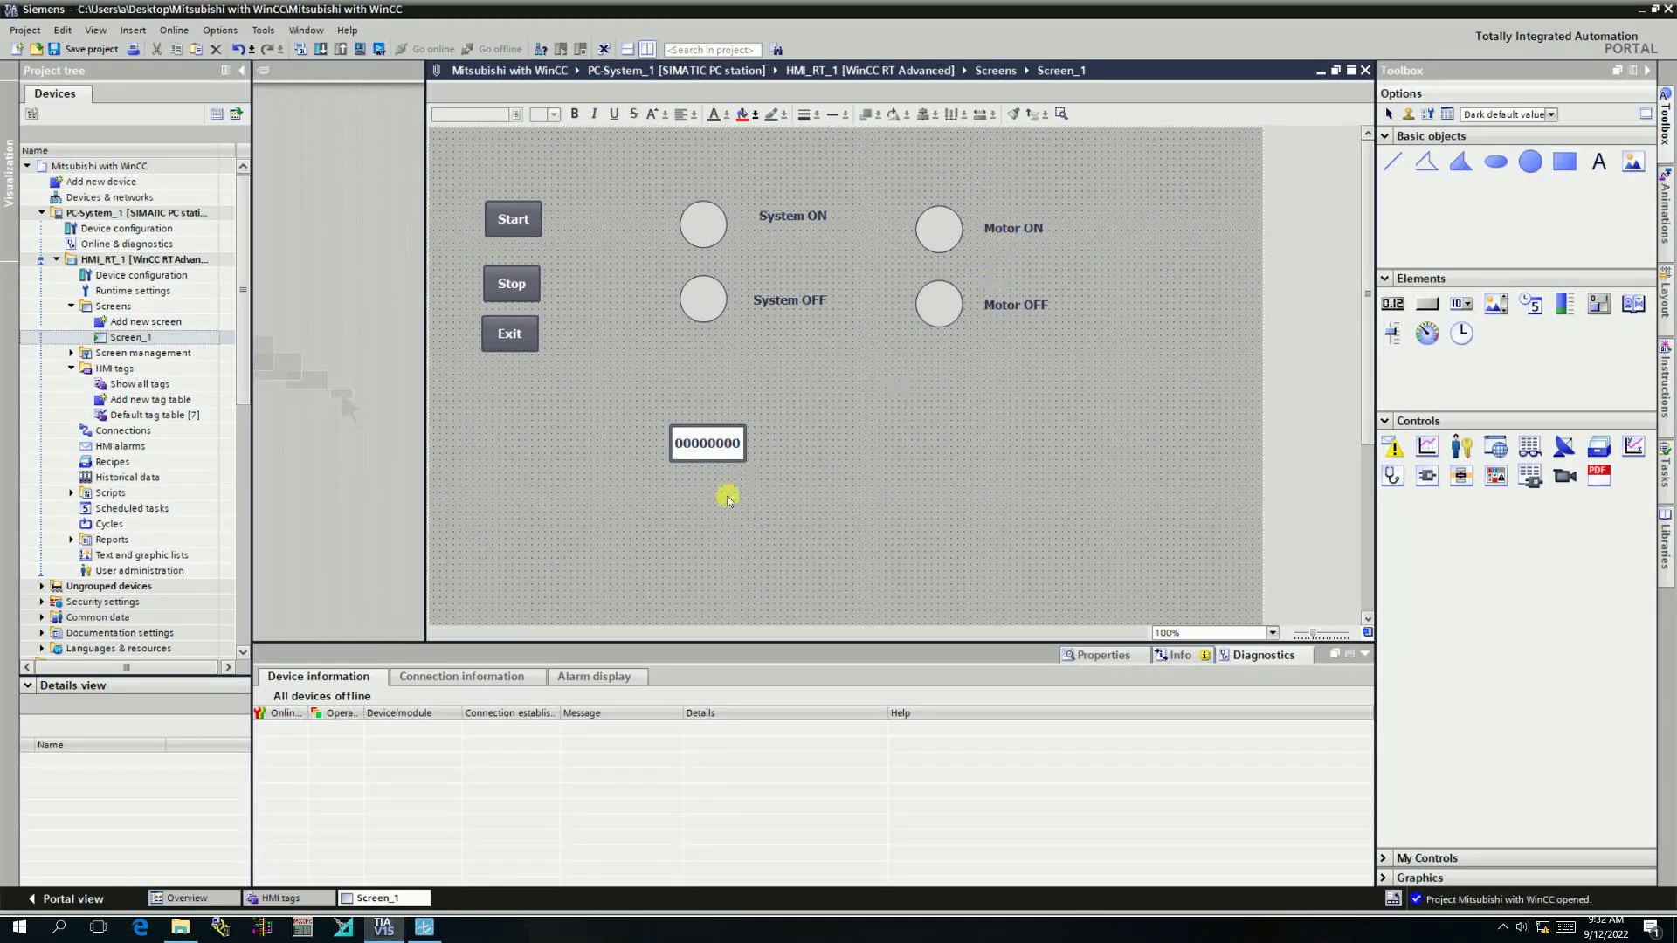
Copy the I/O field and place the copy directly below it, at about position 296, 442.
{"action": "right_click", "coordinate": [706, 446]}
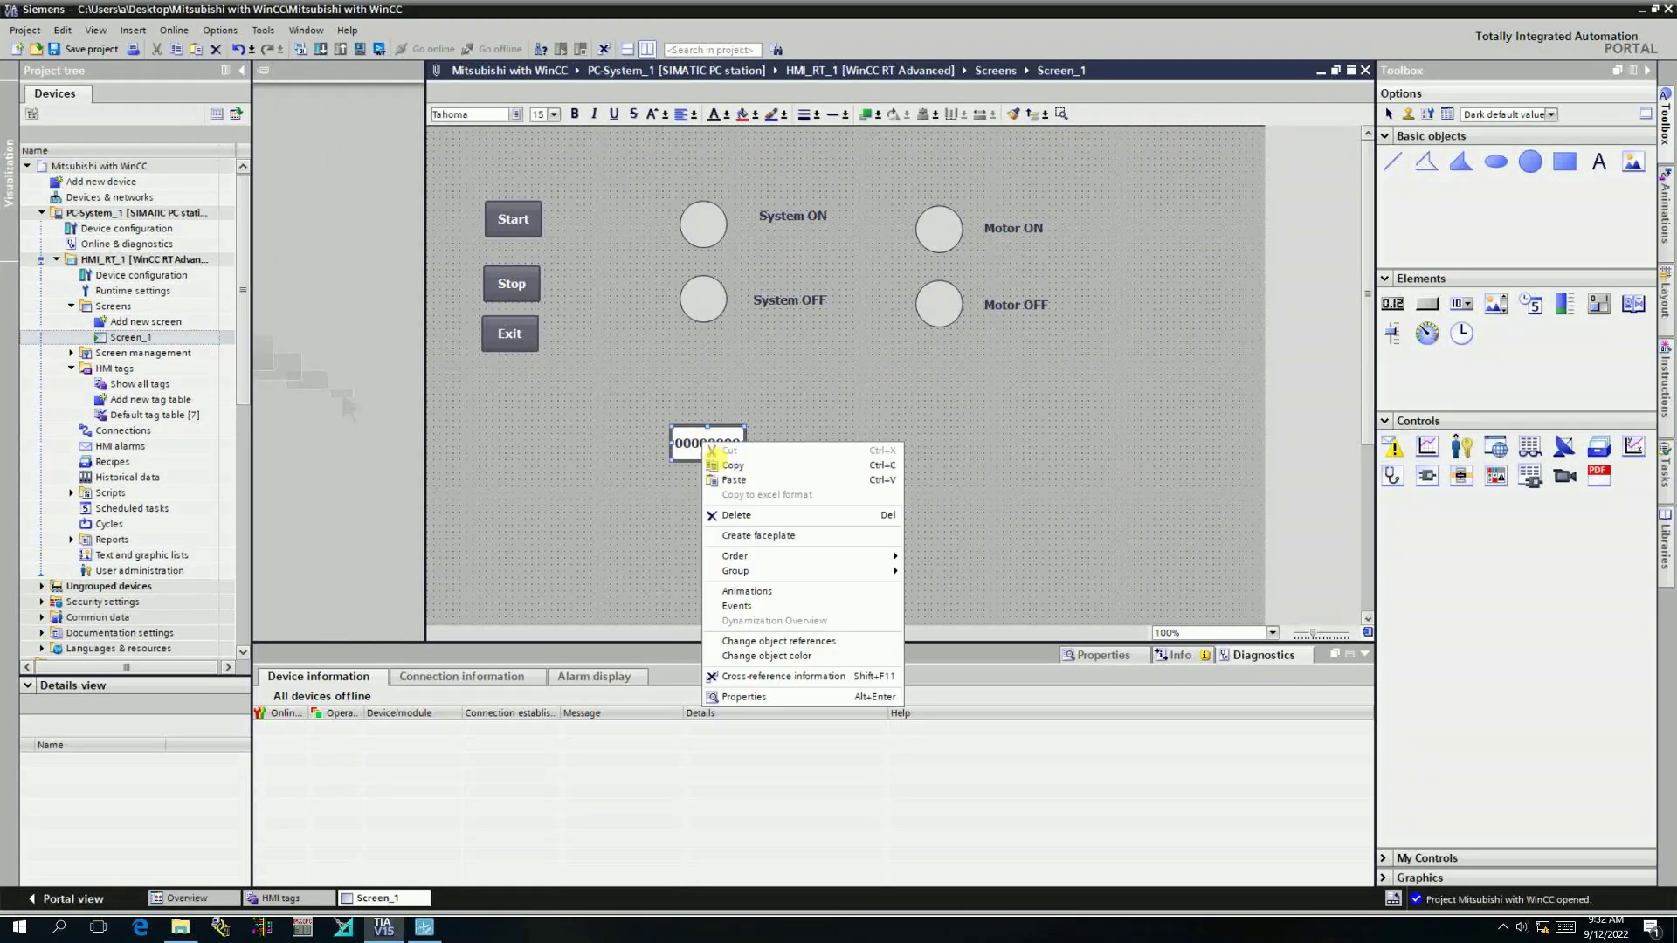
{"action": "left_click", "coordinate": [756, 465]}
{"action": "right_click", "coordinate": [853, 431]}
{"action": "left_click", "coordinate": [884, 464]}
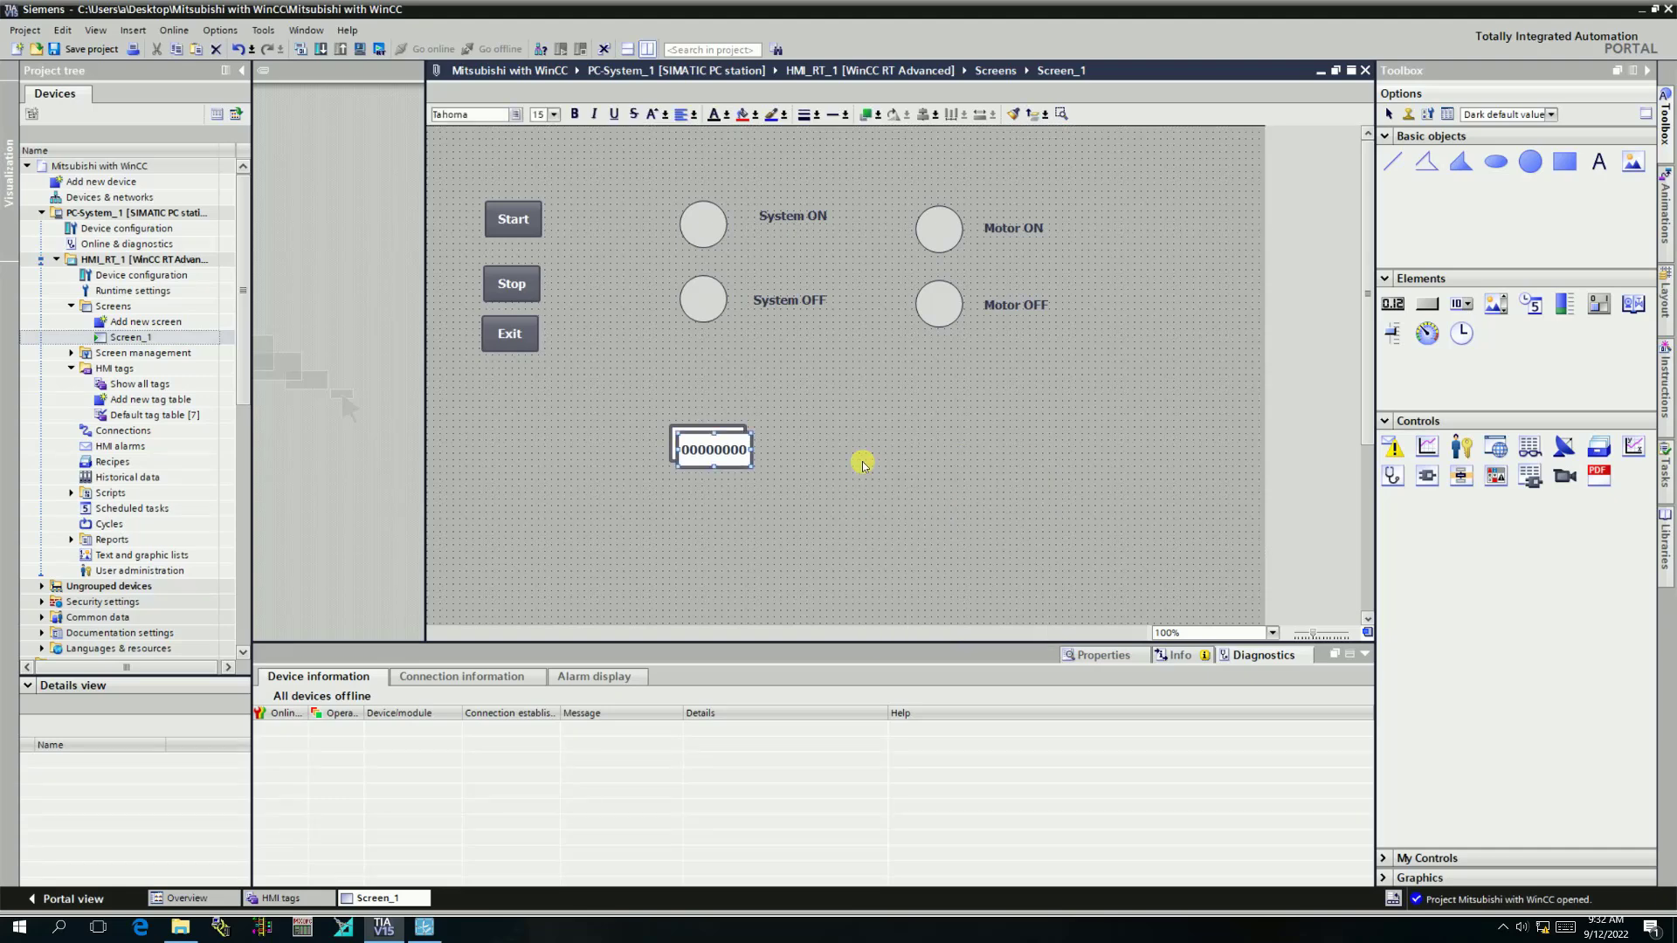
{"action": "left_click_drag", "start_coordinate": [712, 451], "coordinate": [706, 508]}
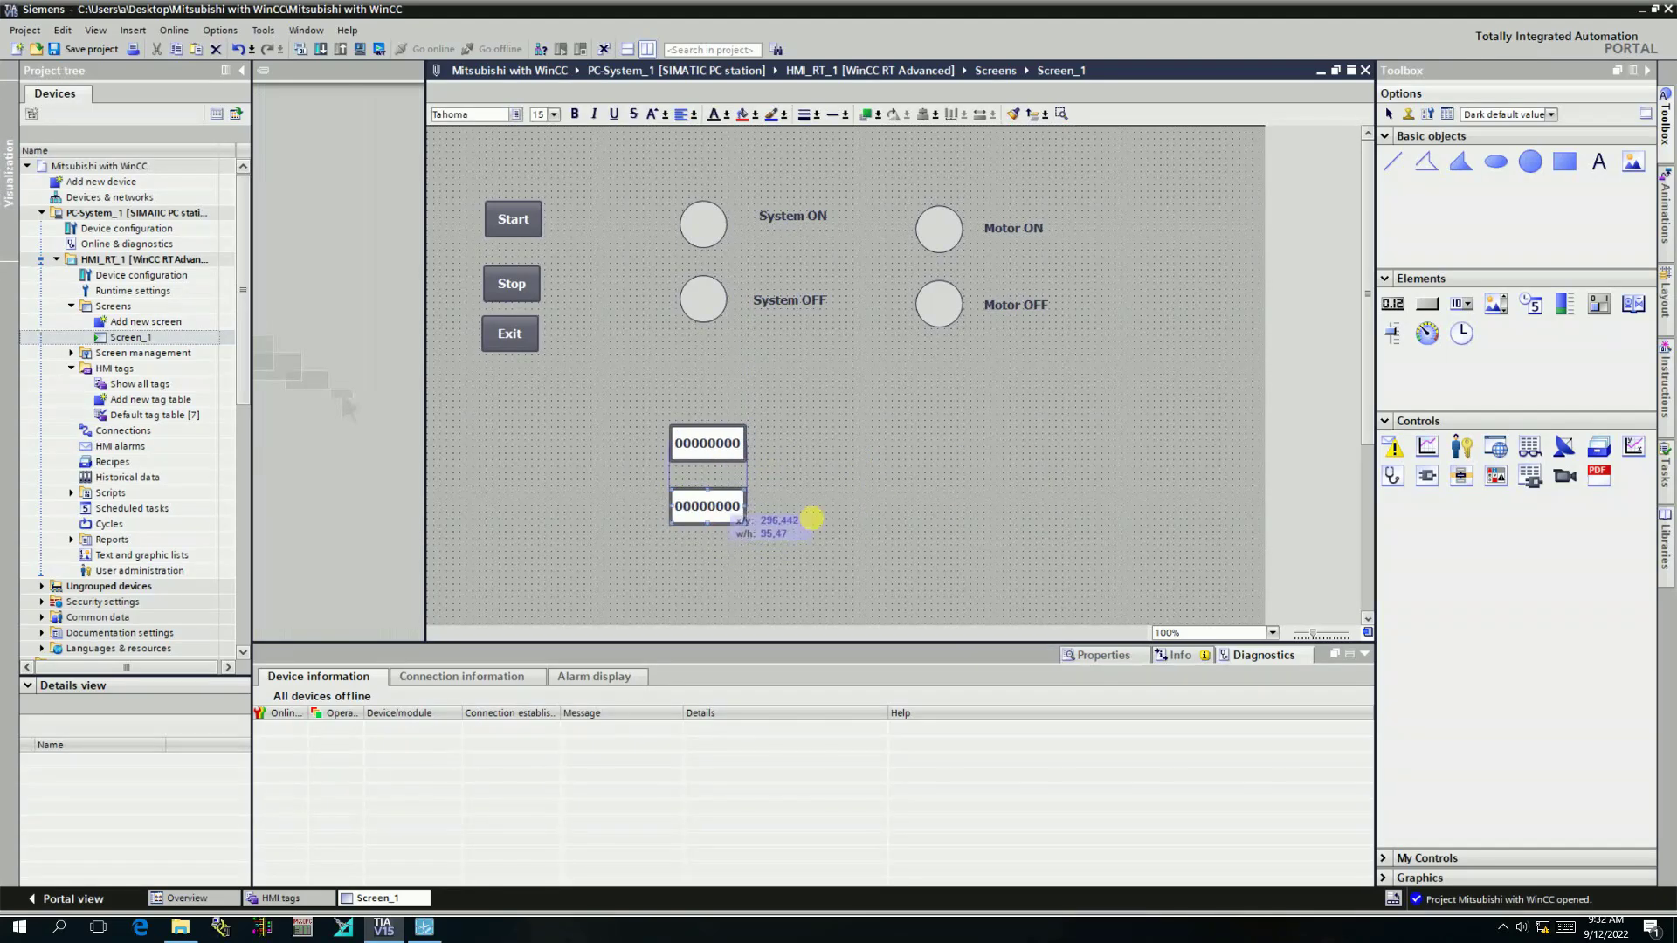
{"action": "left_click", "coordinate": [854, 486]}
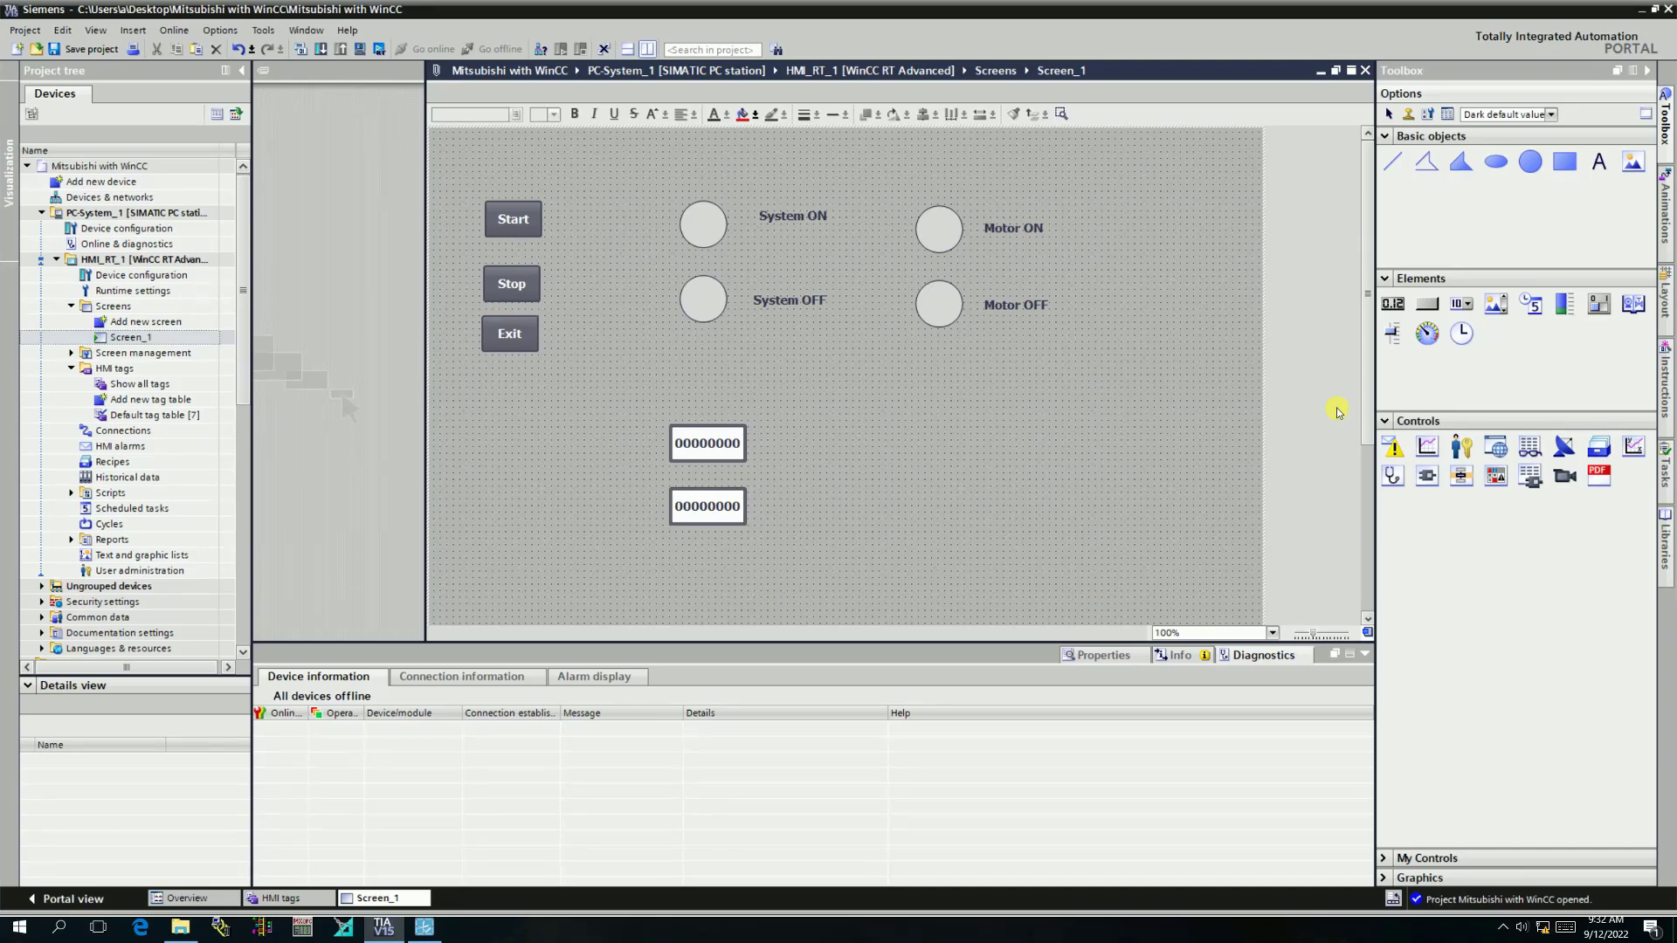
Copy the Motor ON label beside the upper I/O field and change its text to Motor ON Time.
{"action": "left_click", "coordinate": [1000, 230]}
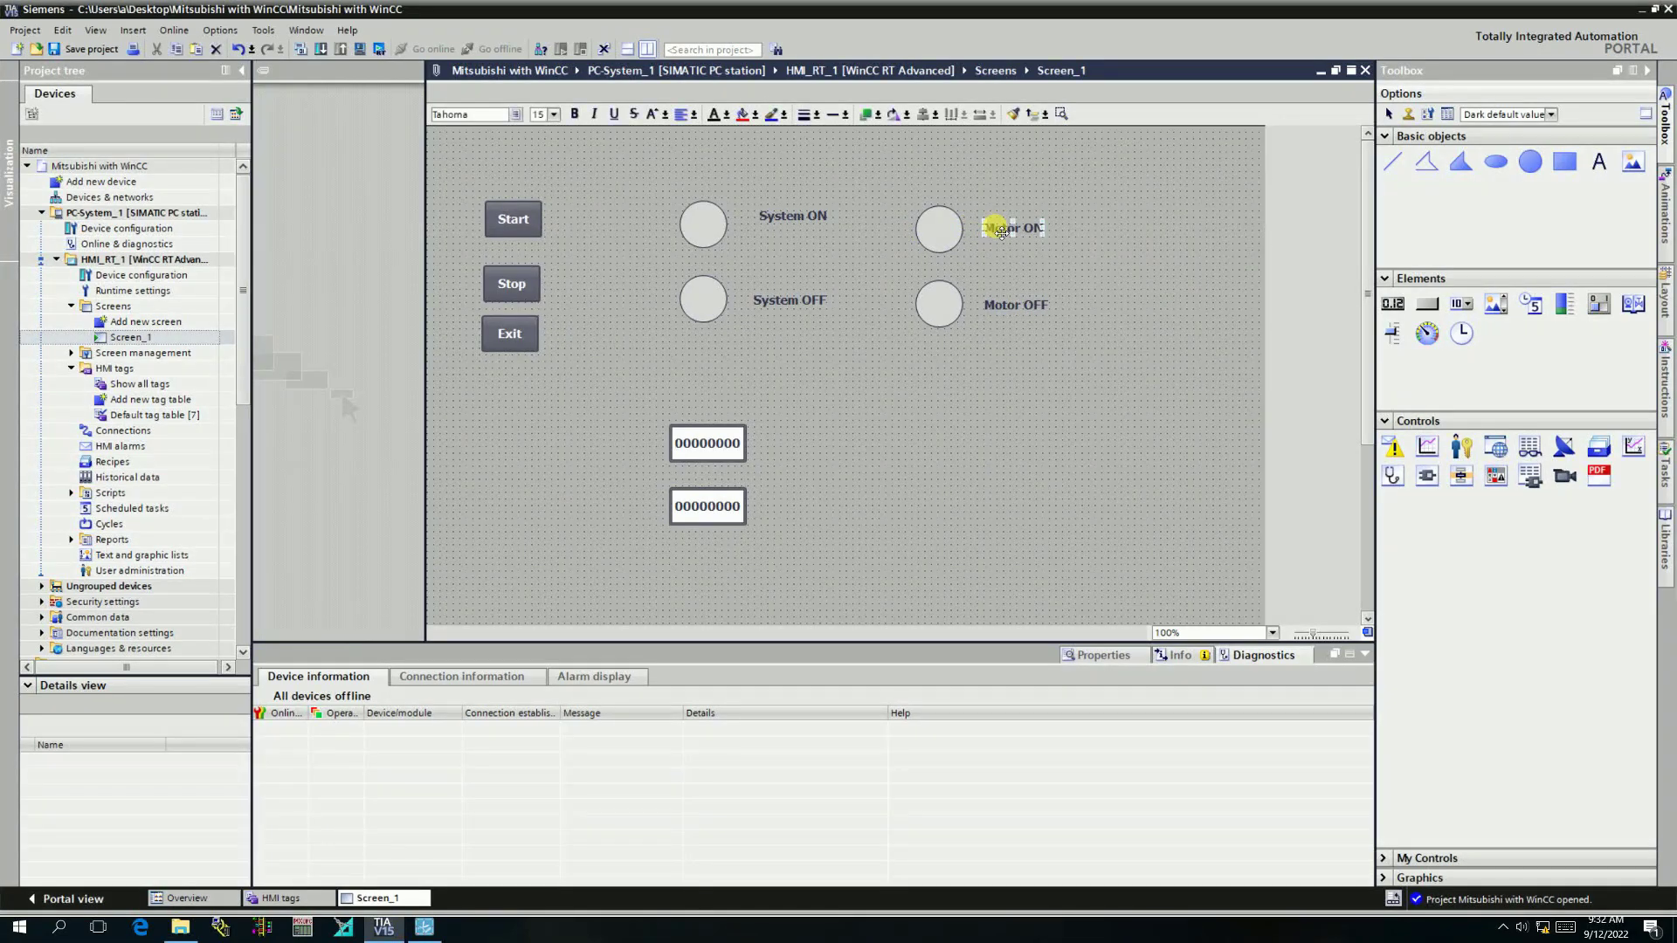
{"action": "right_click", "coordinate": [1000, 230]}
{"action": "left_click", "coordinate": [809, 449]}
{"action": "right_click", "coordinate": [811, 407]}
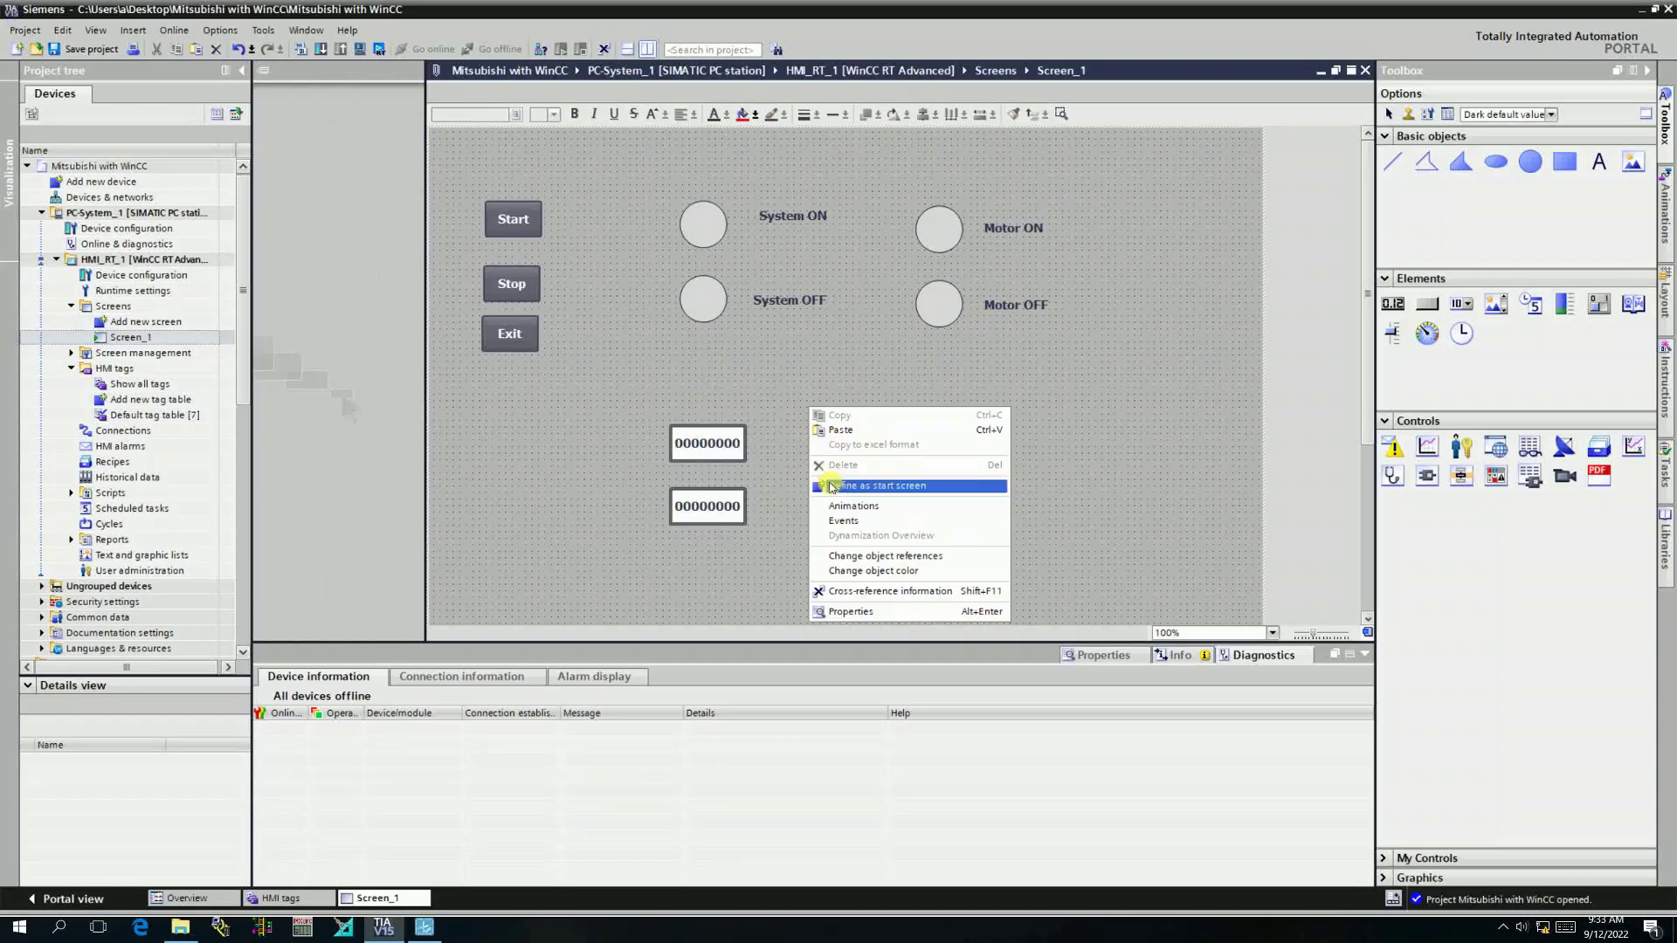
{"action": "left_click", "coordinate": [778, 478]}
{"action": "left_click_drag", "start_coordinate": [1017, 234], "coordinate": [837, 443]}
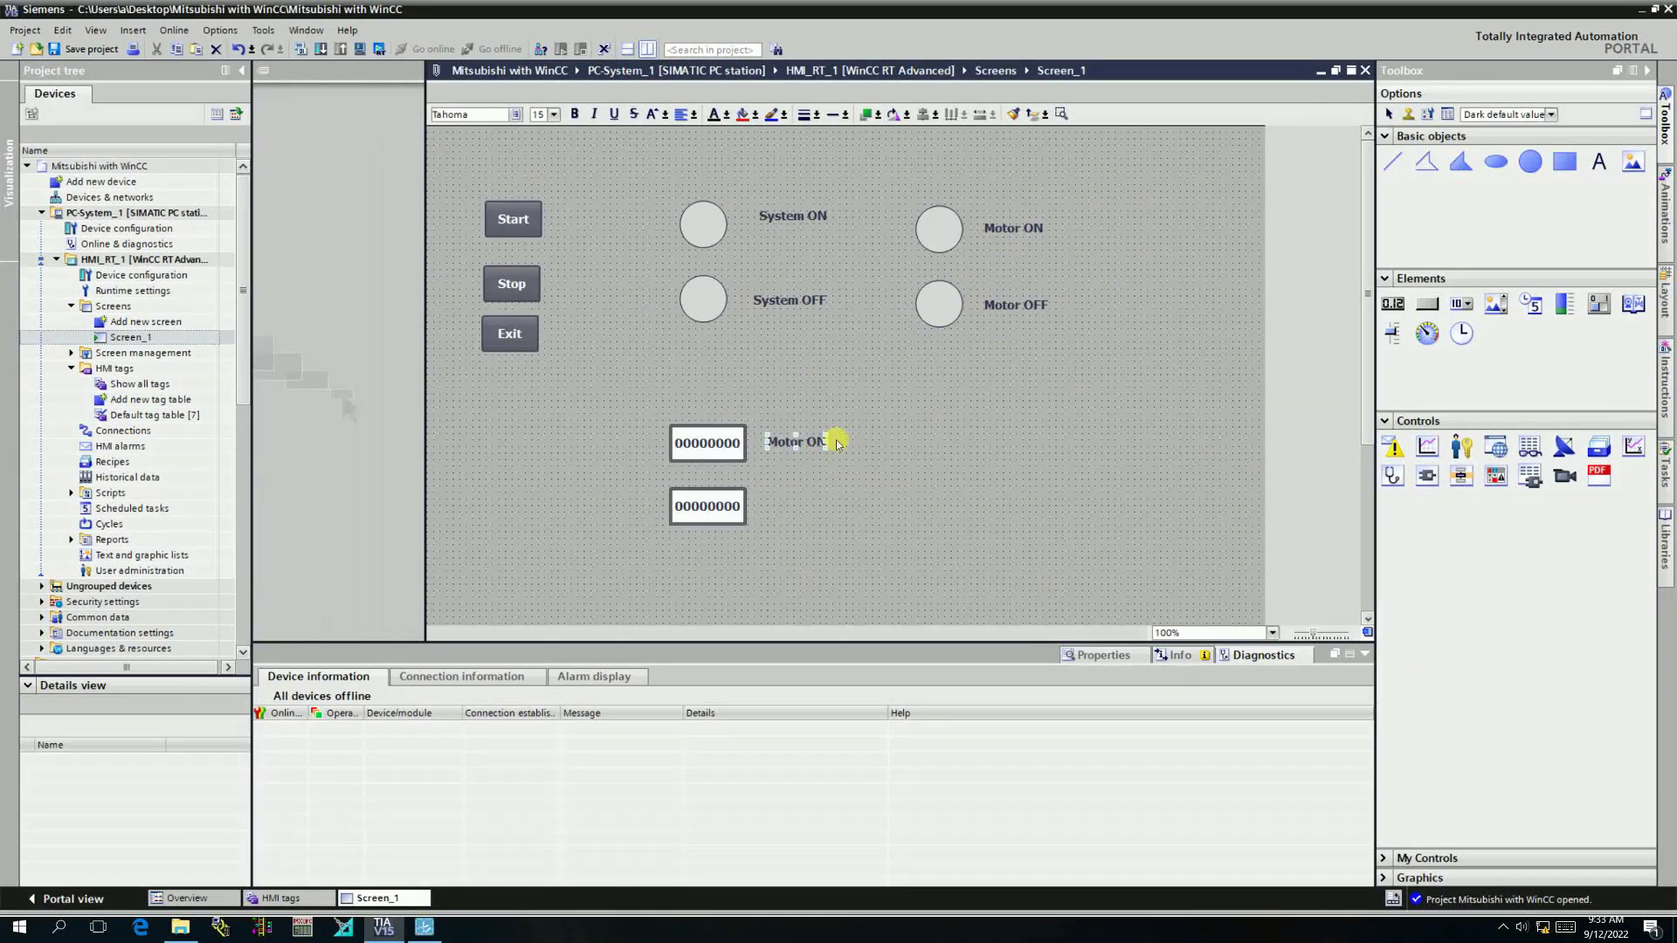
{"action": "double_click", "coordinate": [836, 443]}
{"action": "left_click", "coordinate": [895, 474]}
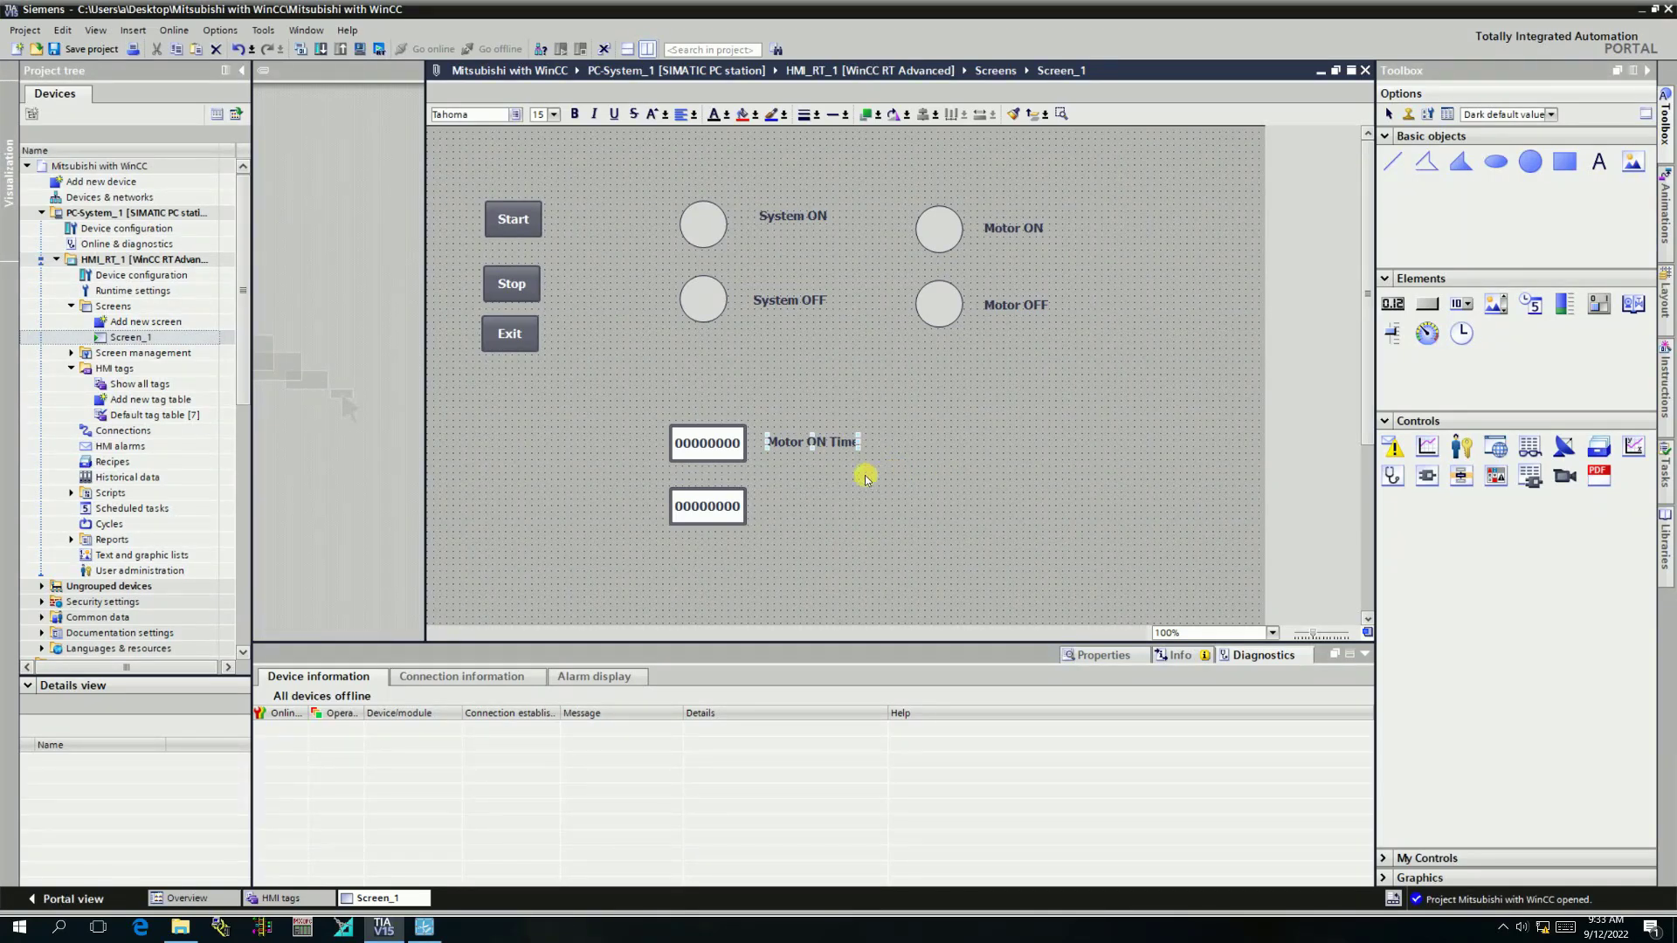
Copy the Motor ON Time label and place the copy beside the lower I/O field.
{"action": "right_click", "coordinate": [840, 446]}
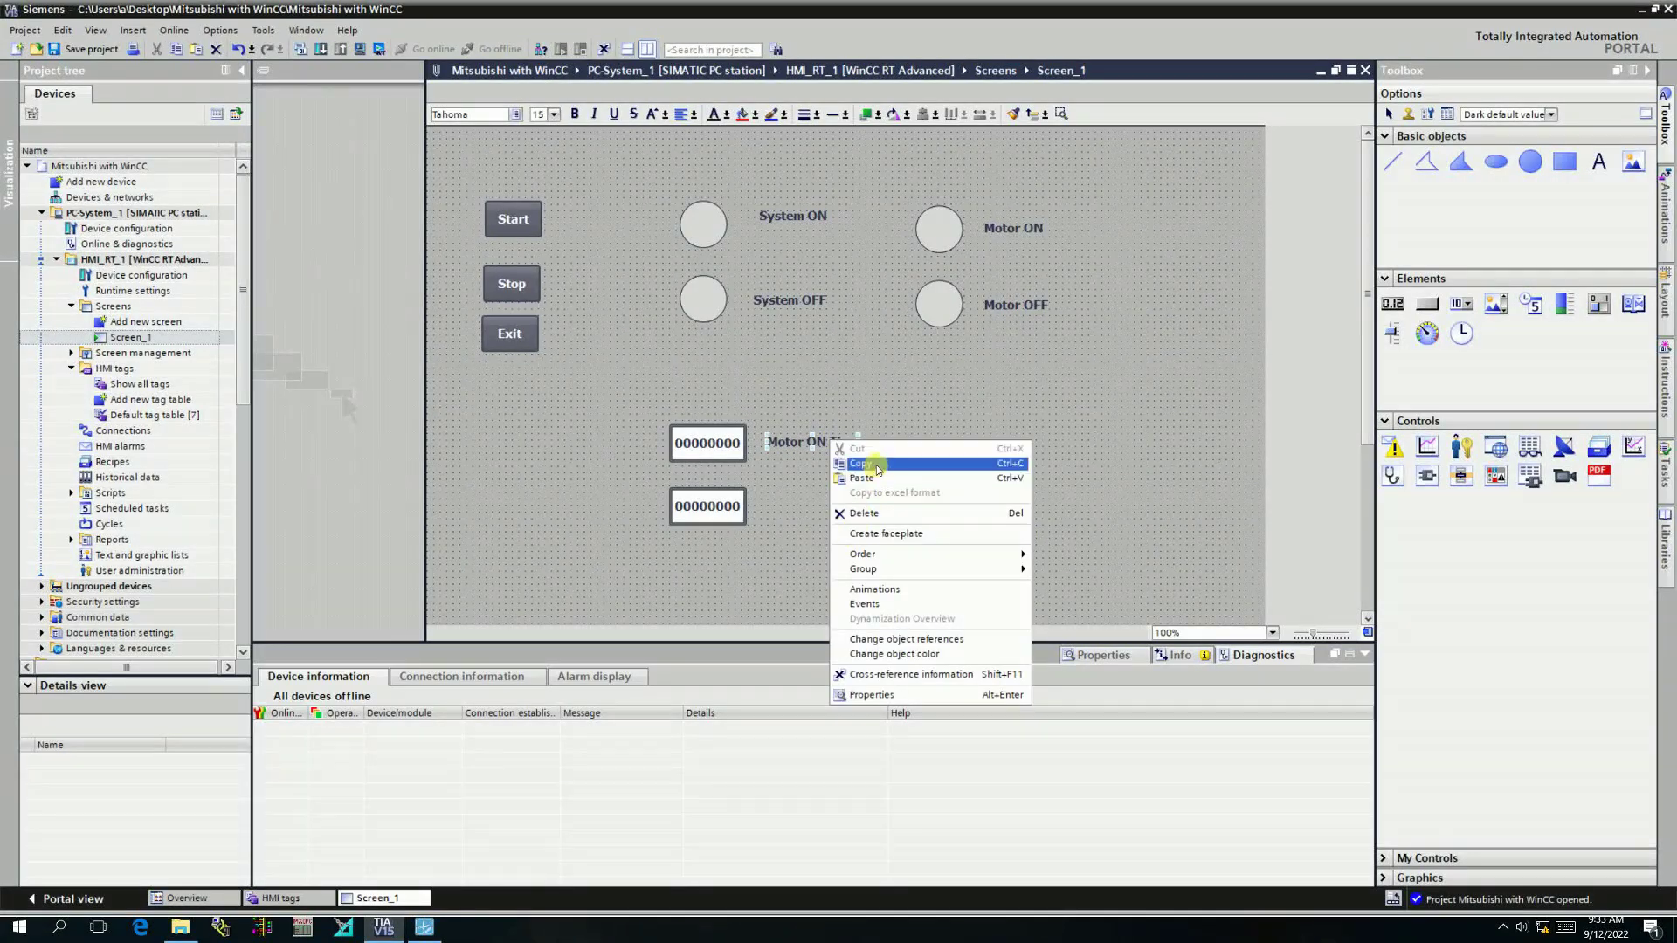
{"action": "left_click", "coordinate": [874, 468]}
{"action": "right_click", "coordinate": [893, 436]}
{"action": "left_click", "coordinate": [923, 455]}
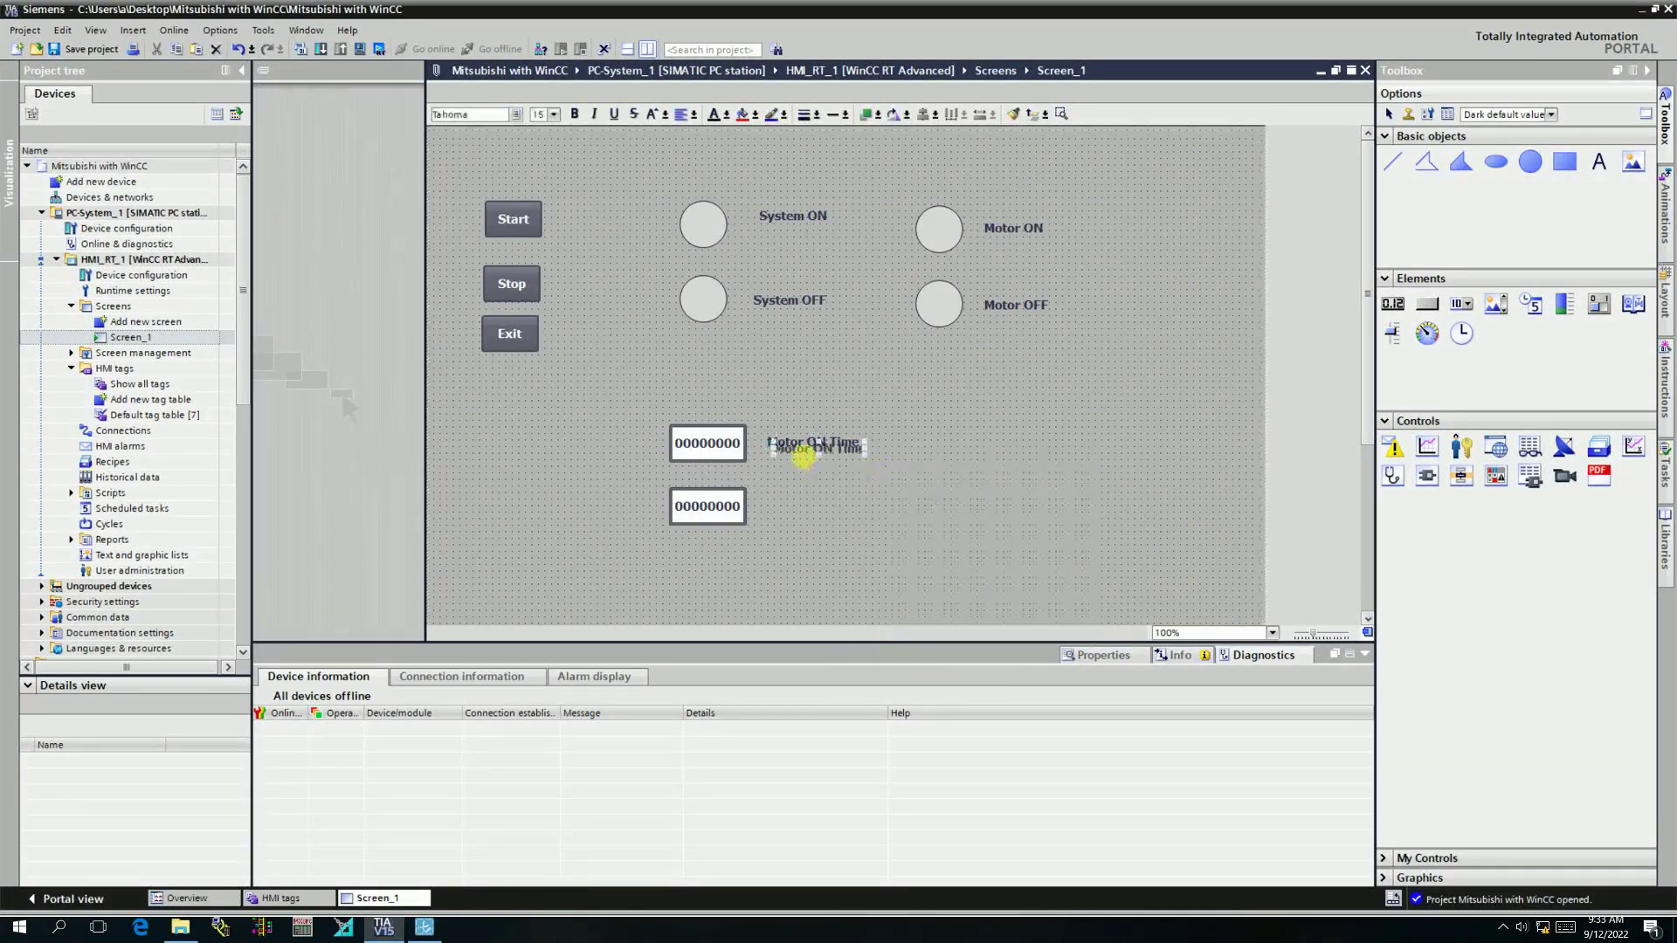
{"action": "left_click_drag", "start_coordinate": [797, 445], "coordinate": [804, 511]}
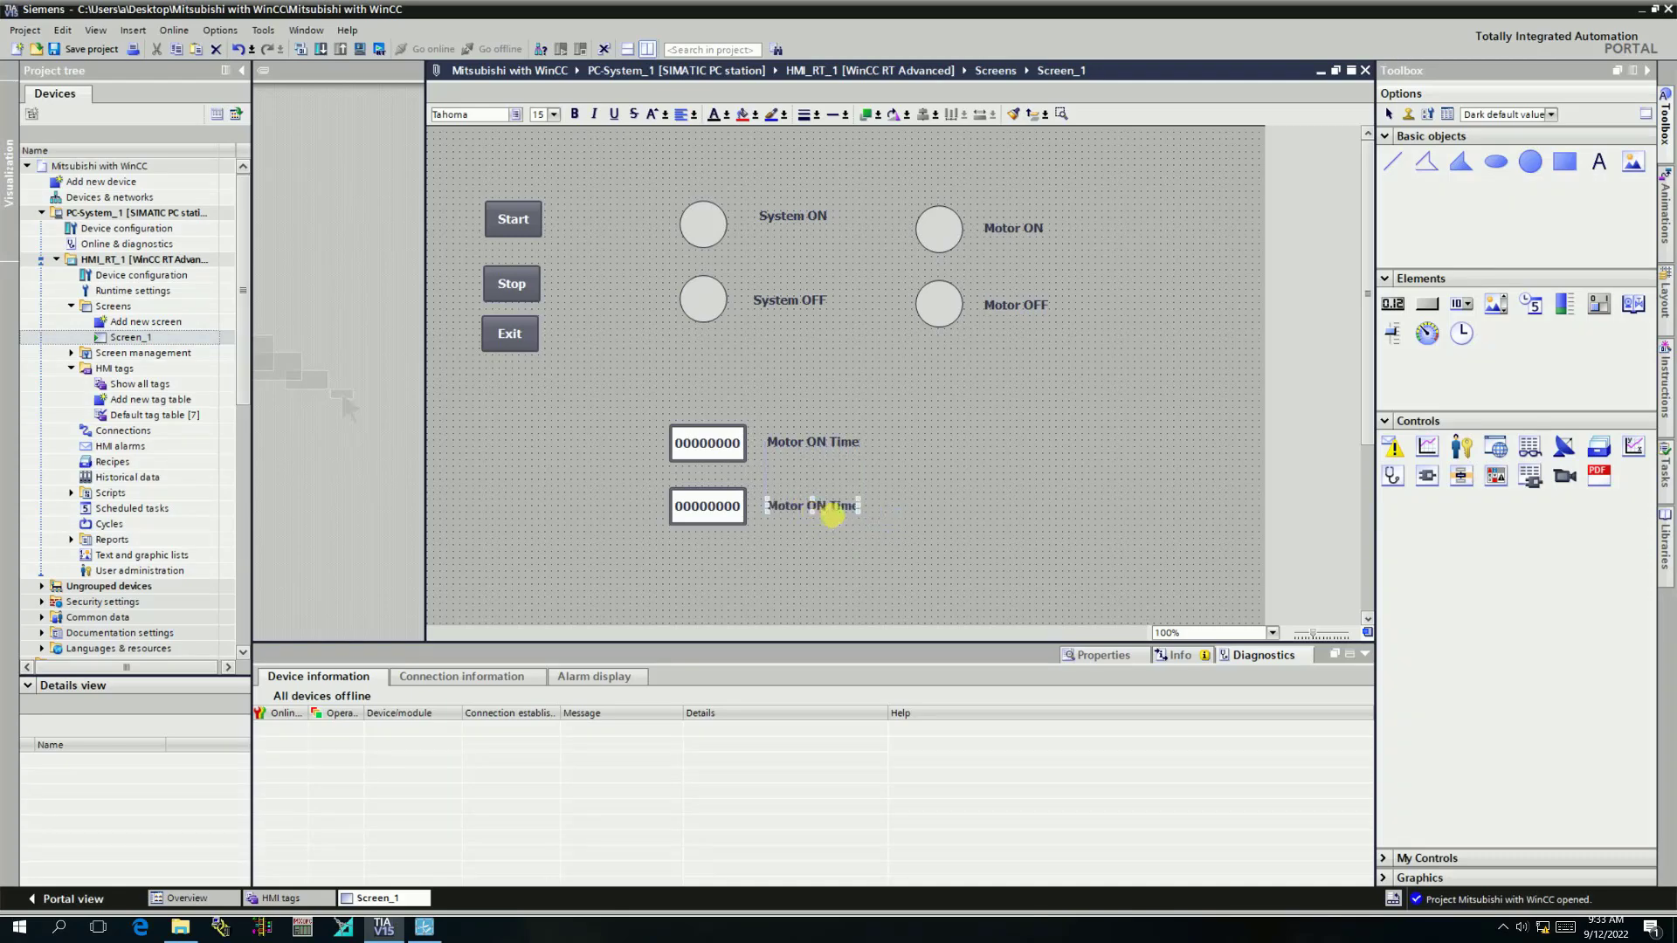
Change the text of the label beside the lower I/O field to Motor OFF Time and save the project.
{"action": "double_click", "coordinate": [814, 511]}
{"action": "left_click", "coordinate": [827, 511]}
{"action": "key", "text": "BackSpace"}
{"action": "type", "text": "FF"}
{"action": "left_click", "coordinate": [924, 441]}
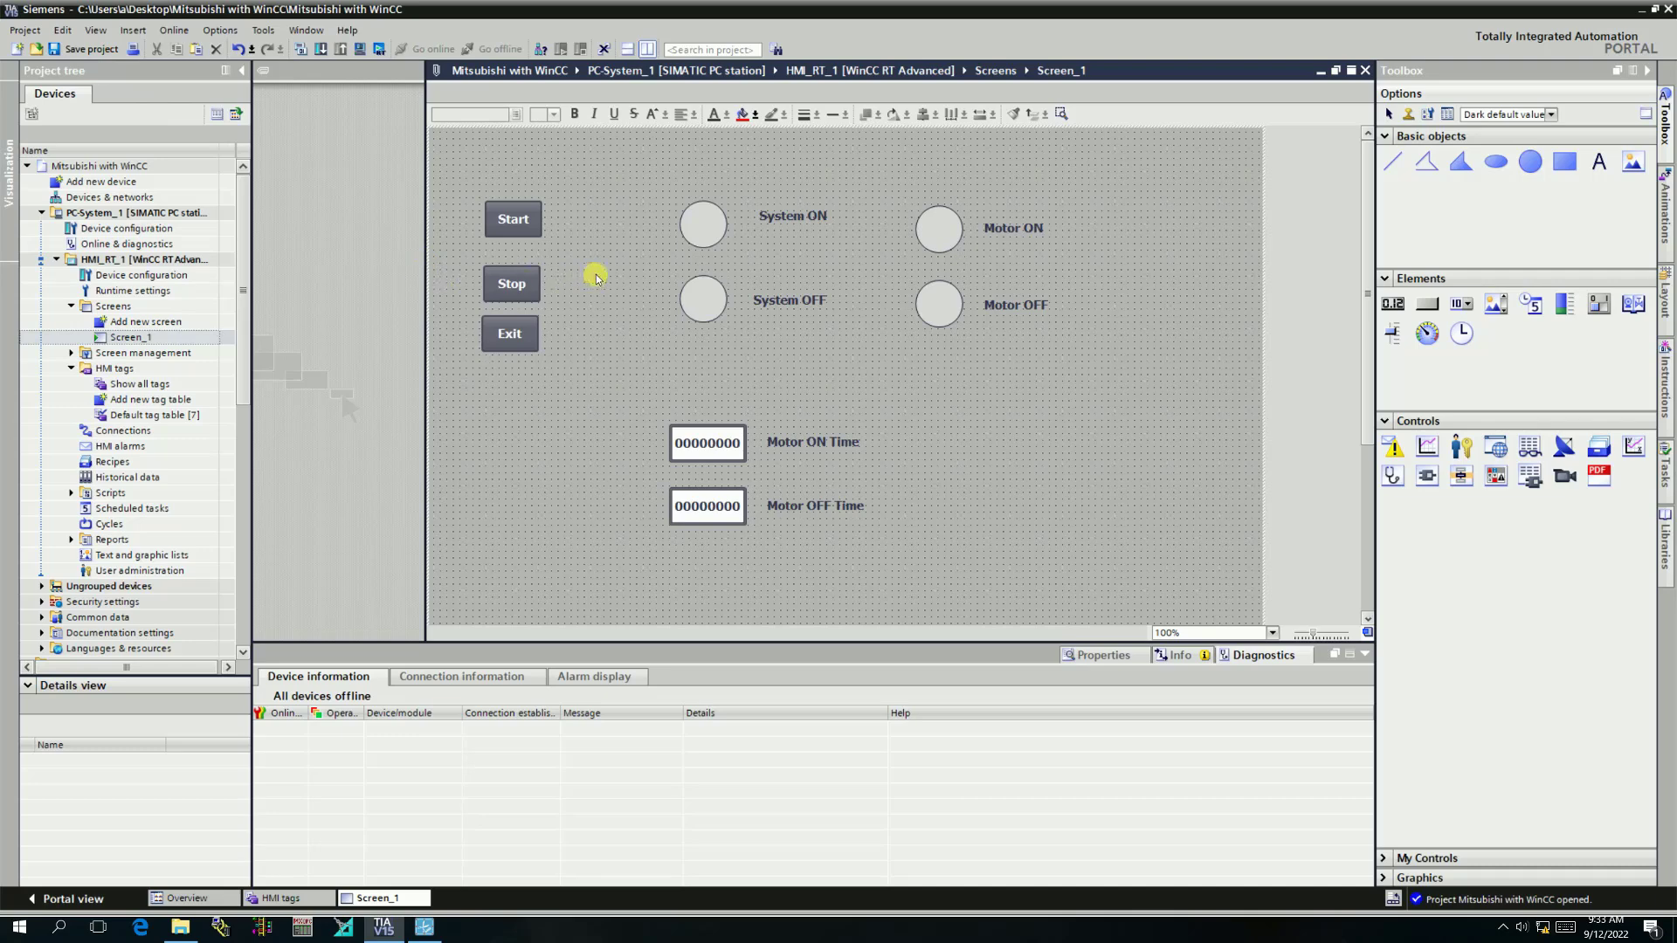
{"action": "left_click", "coordinate": [87, 49]}
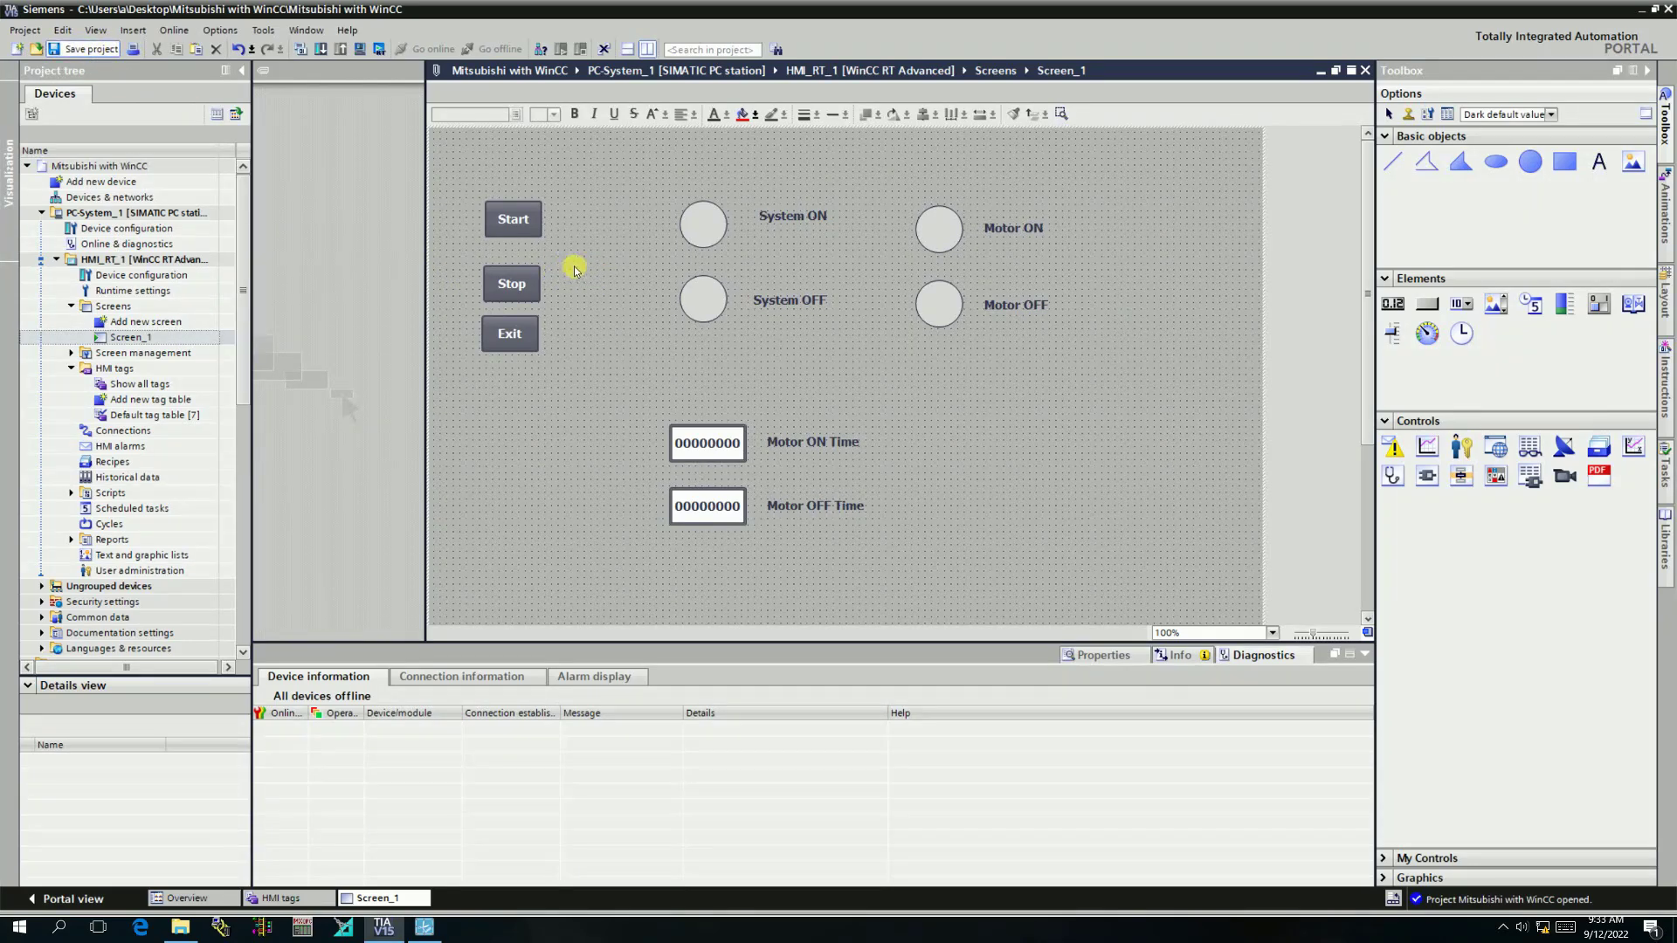
Assign the SetBit function with the Start tag to the Press event of the Start button.
{"action": "left_click", "coordinate": [513, 216]}
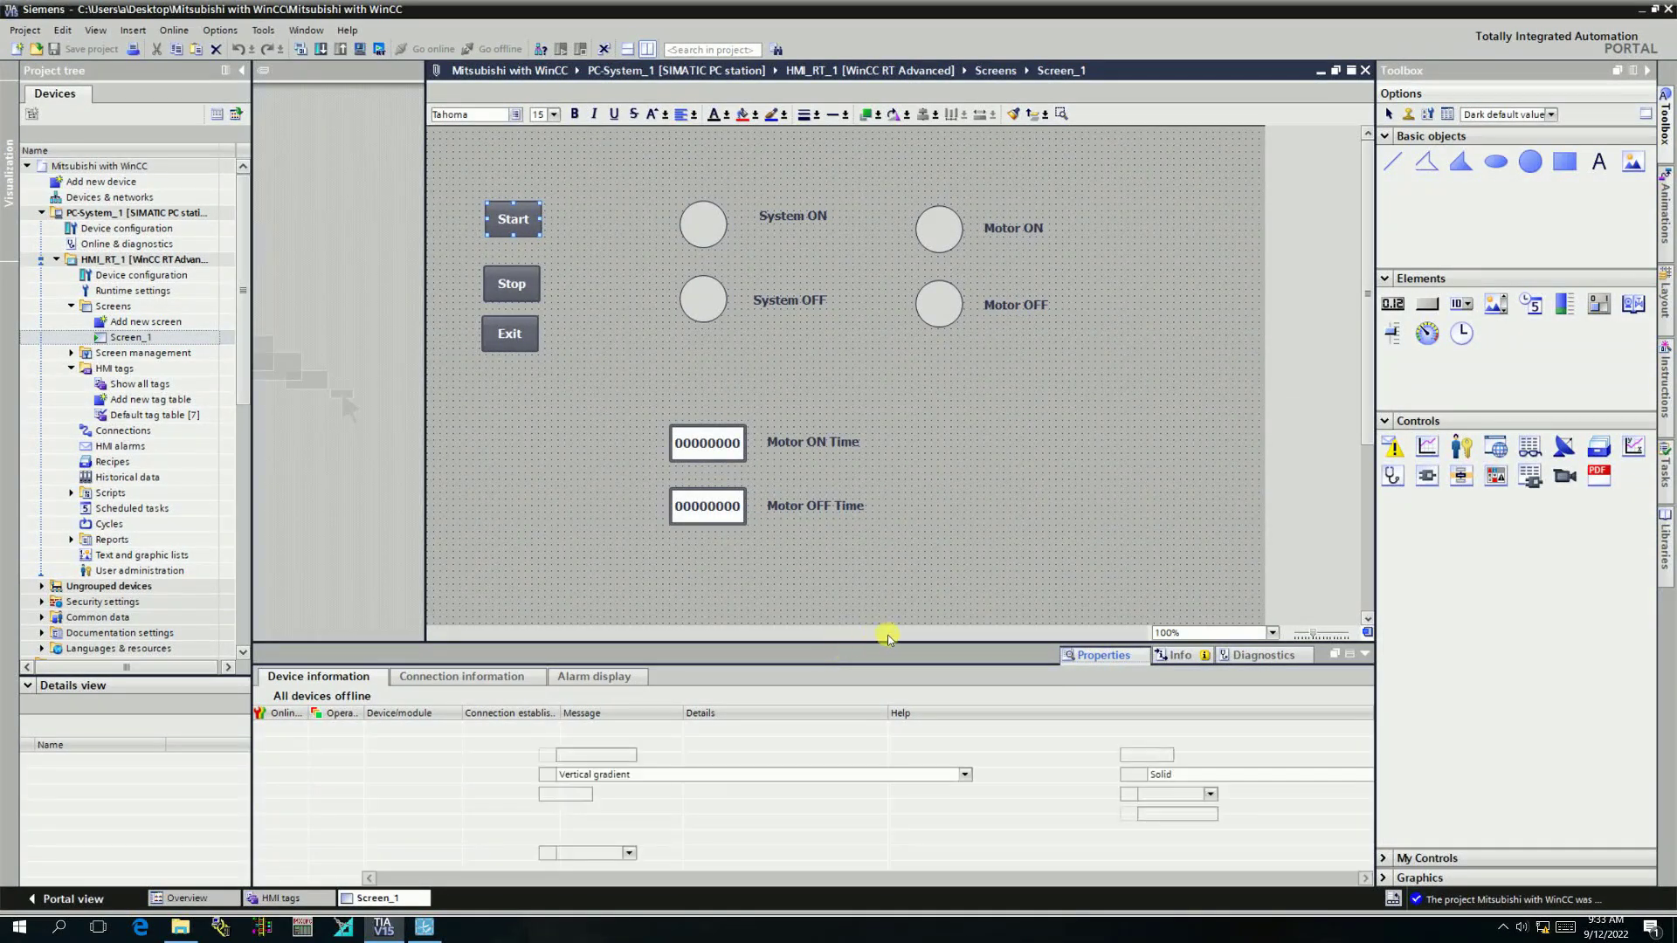
{"action": "left_click", "coordinate": [459, 677]}
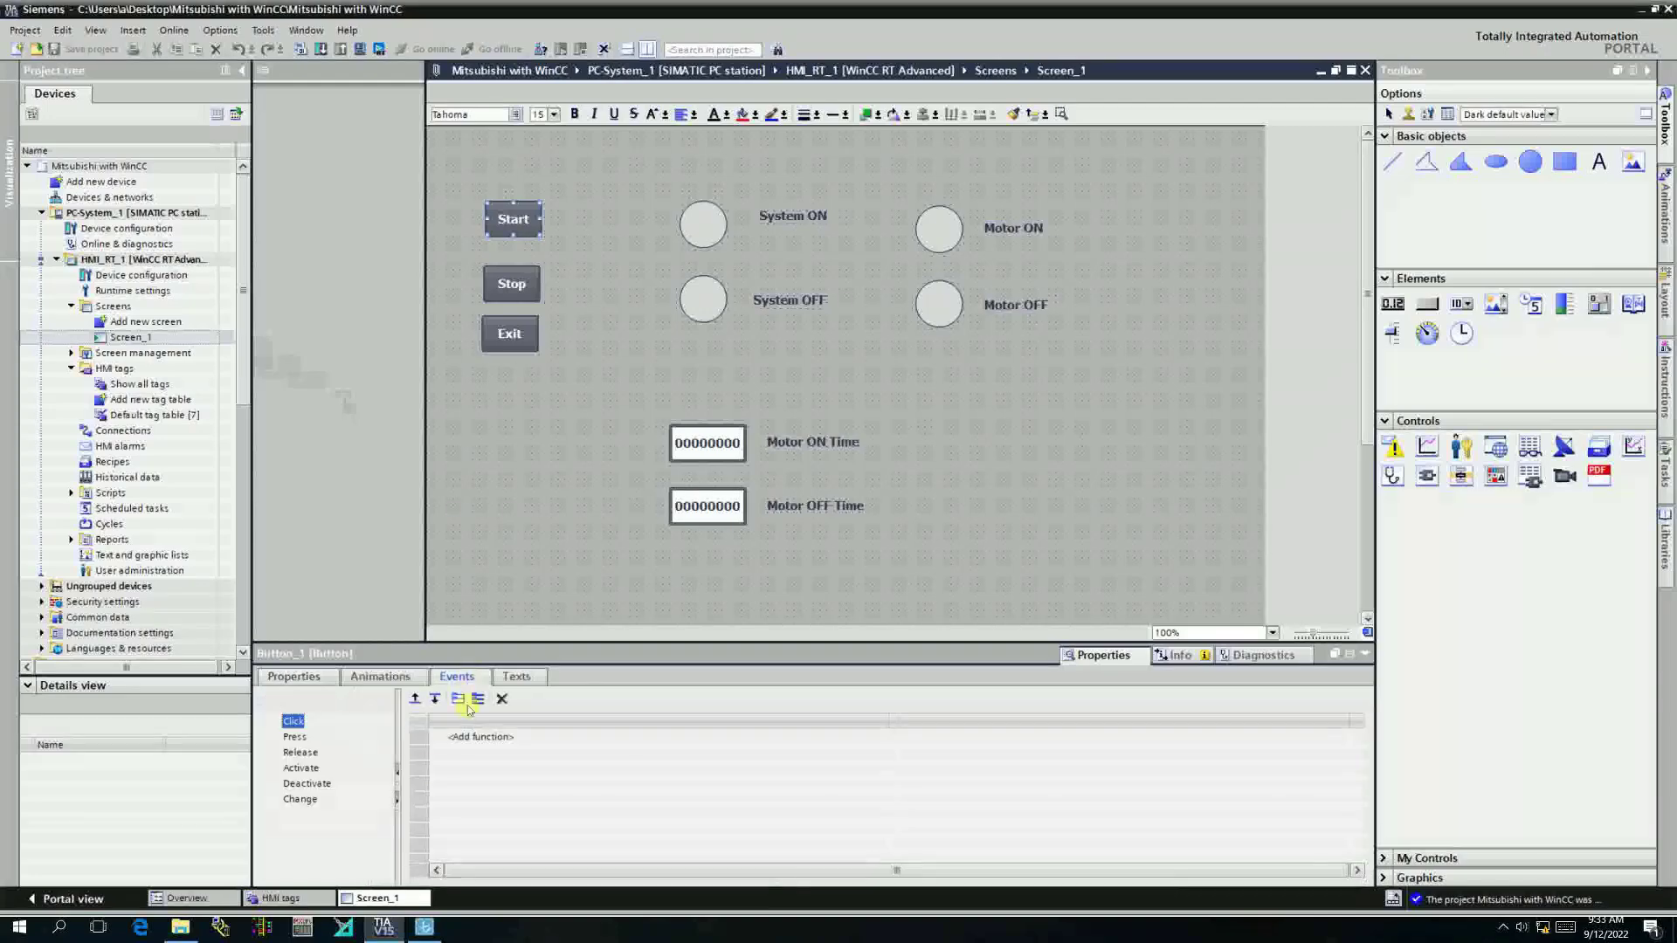
{"action": "left_click", "coordinate": [297, 743]}
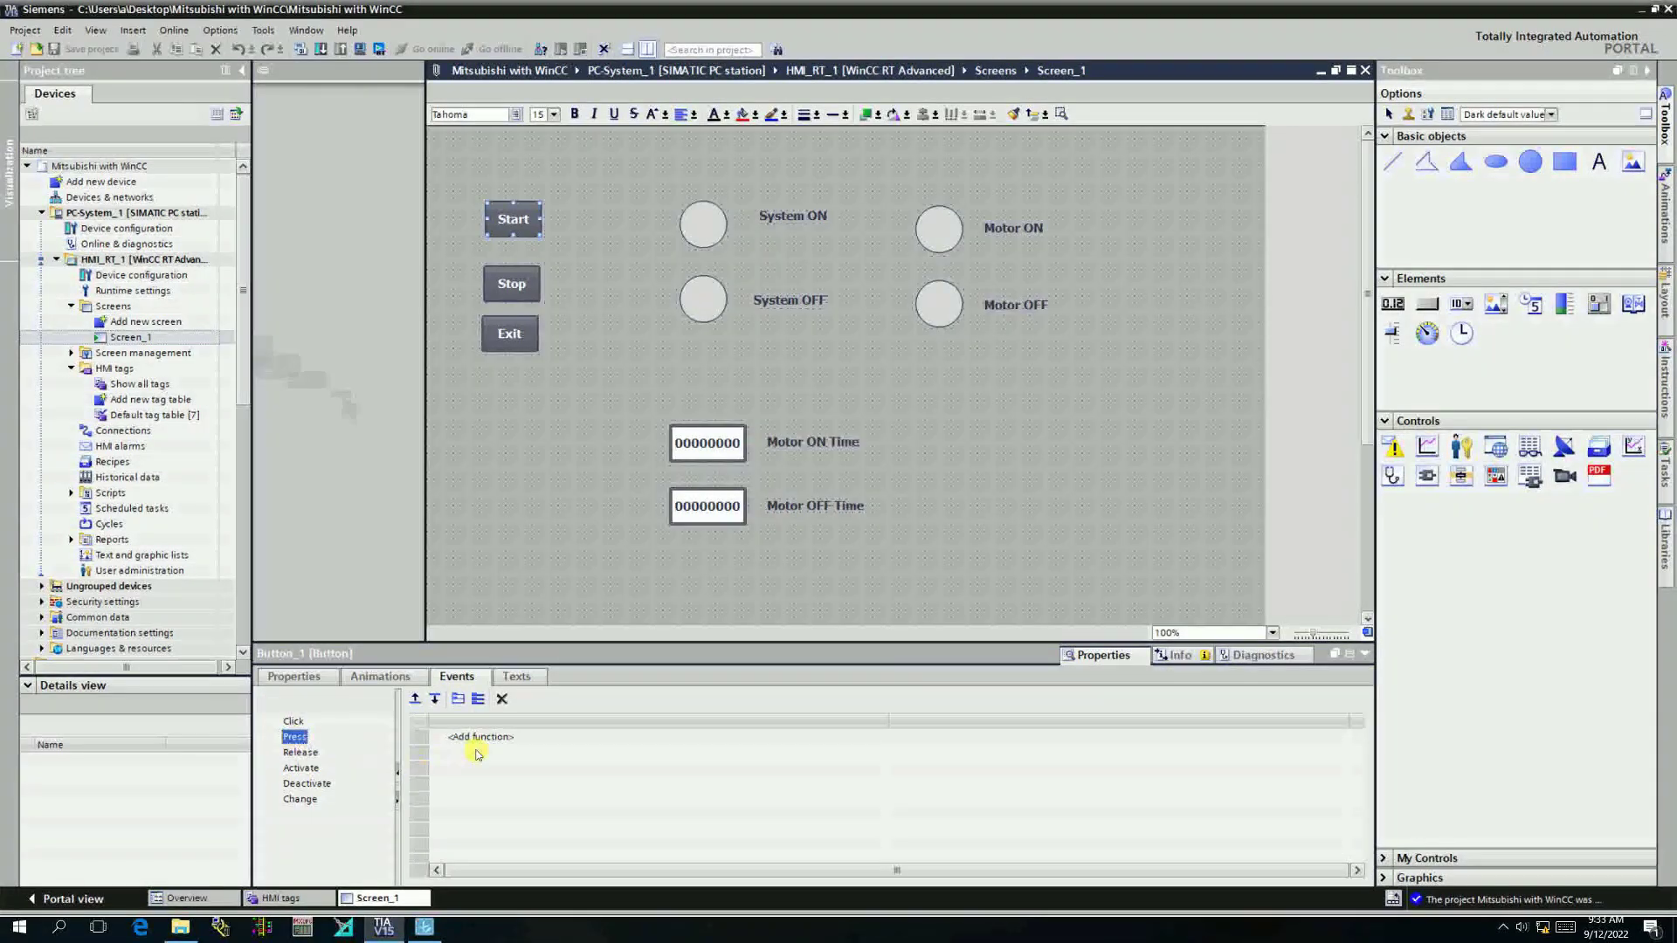
{"action": "left_click", "coordinate": [517, 740]}
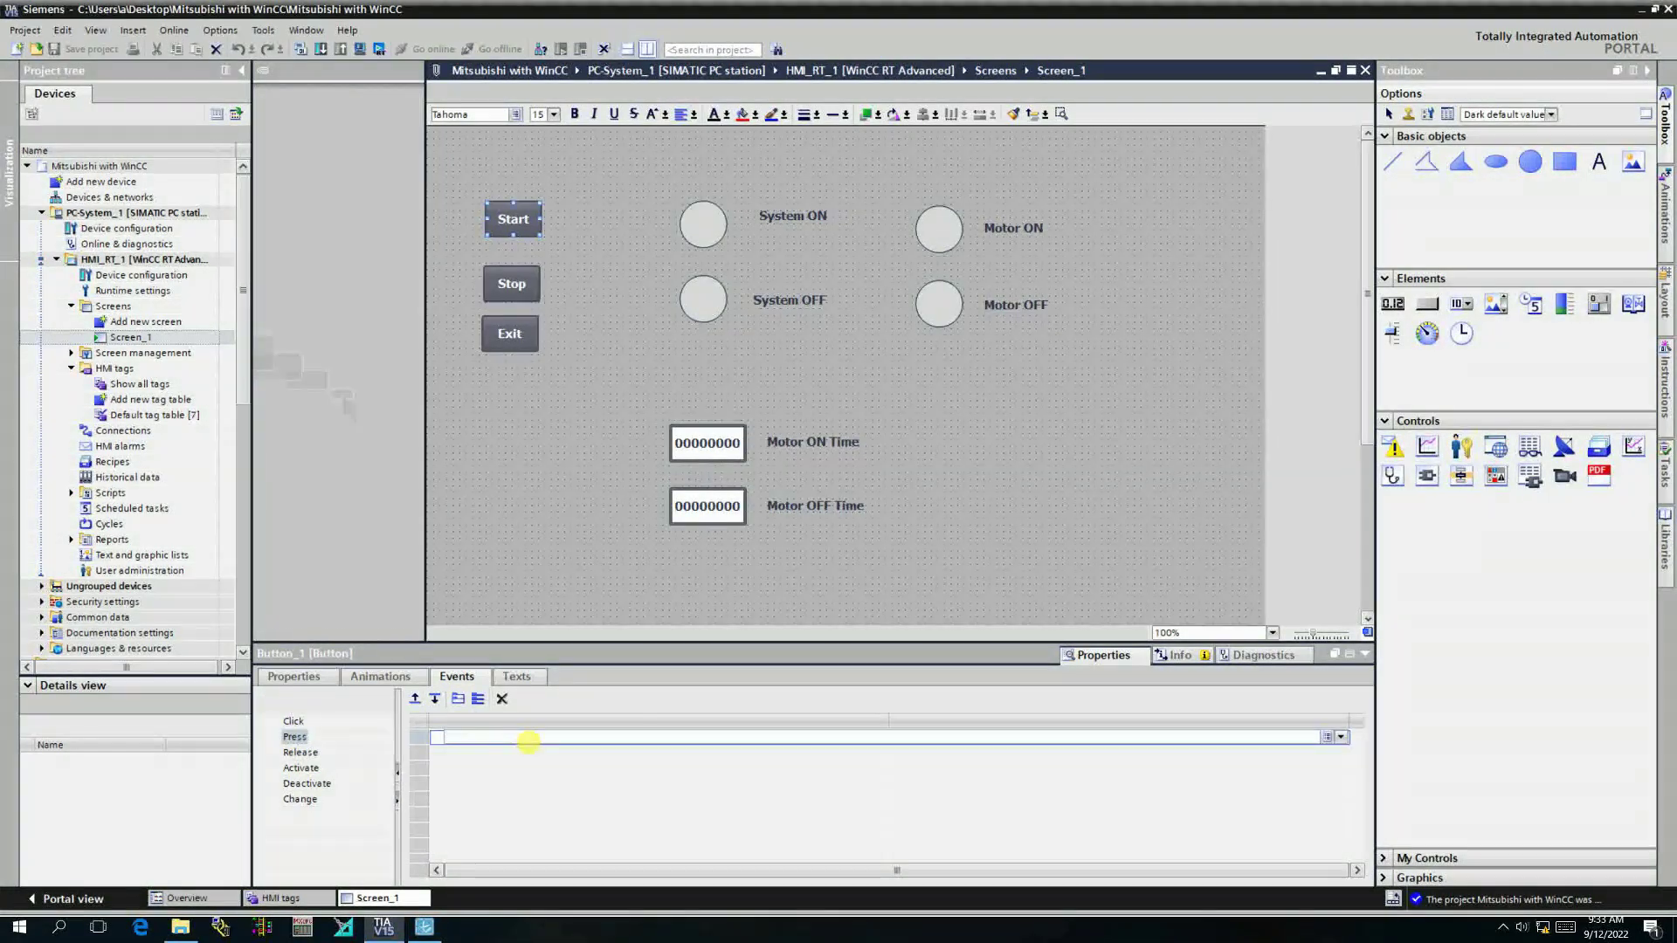
{"action": "type", "text": "set"}
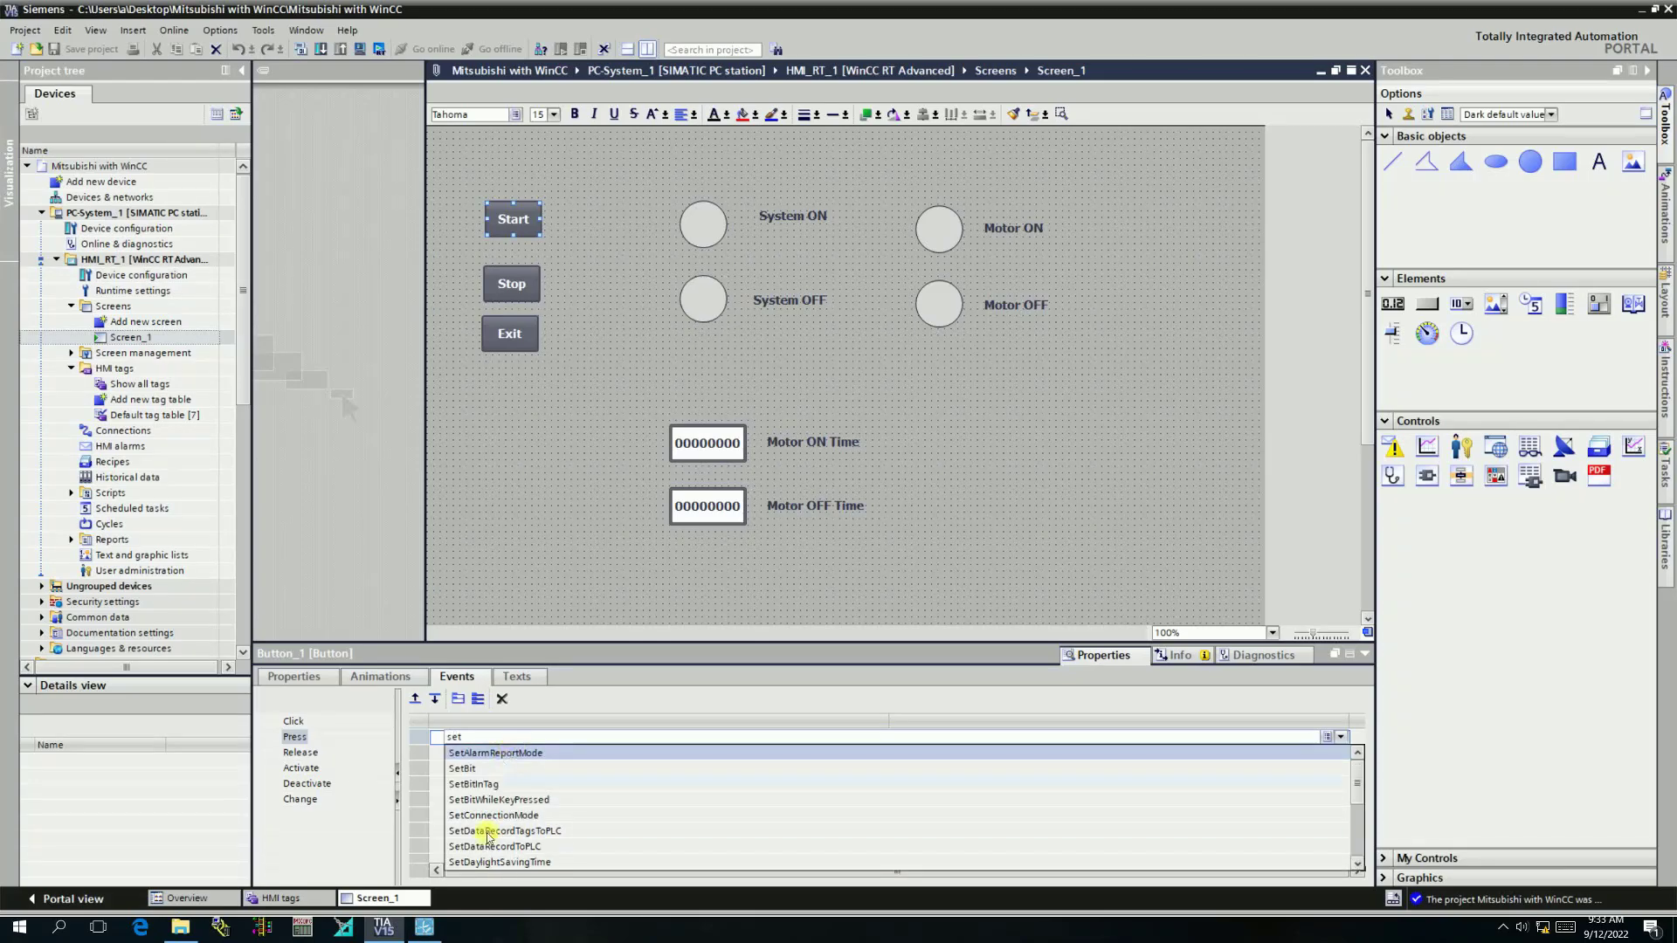
{"action": "left_click", "coordinate": [476, 769]}
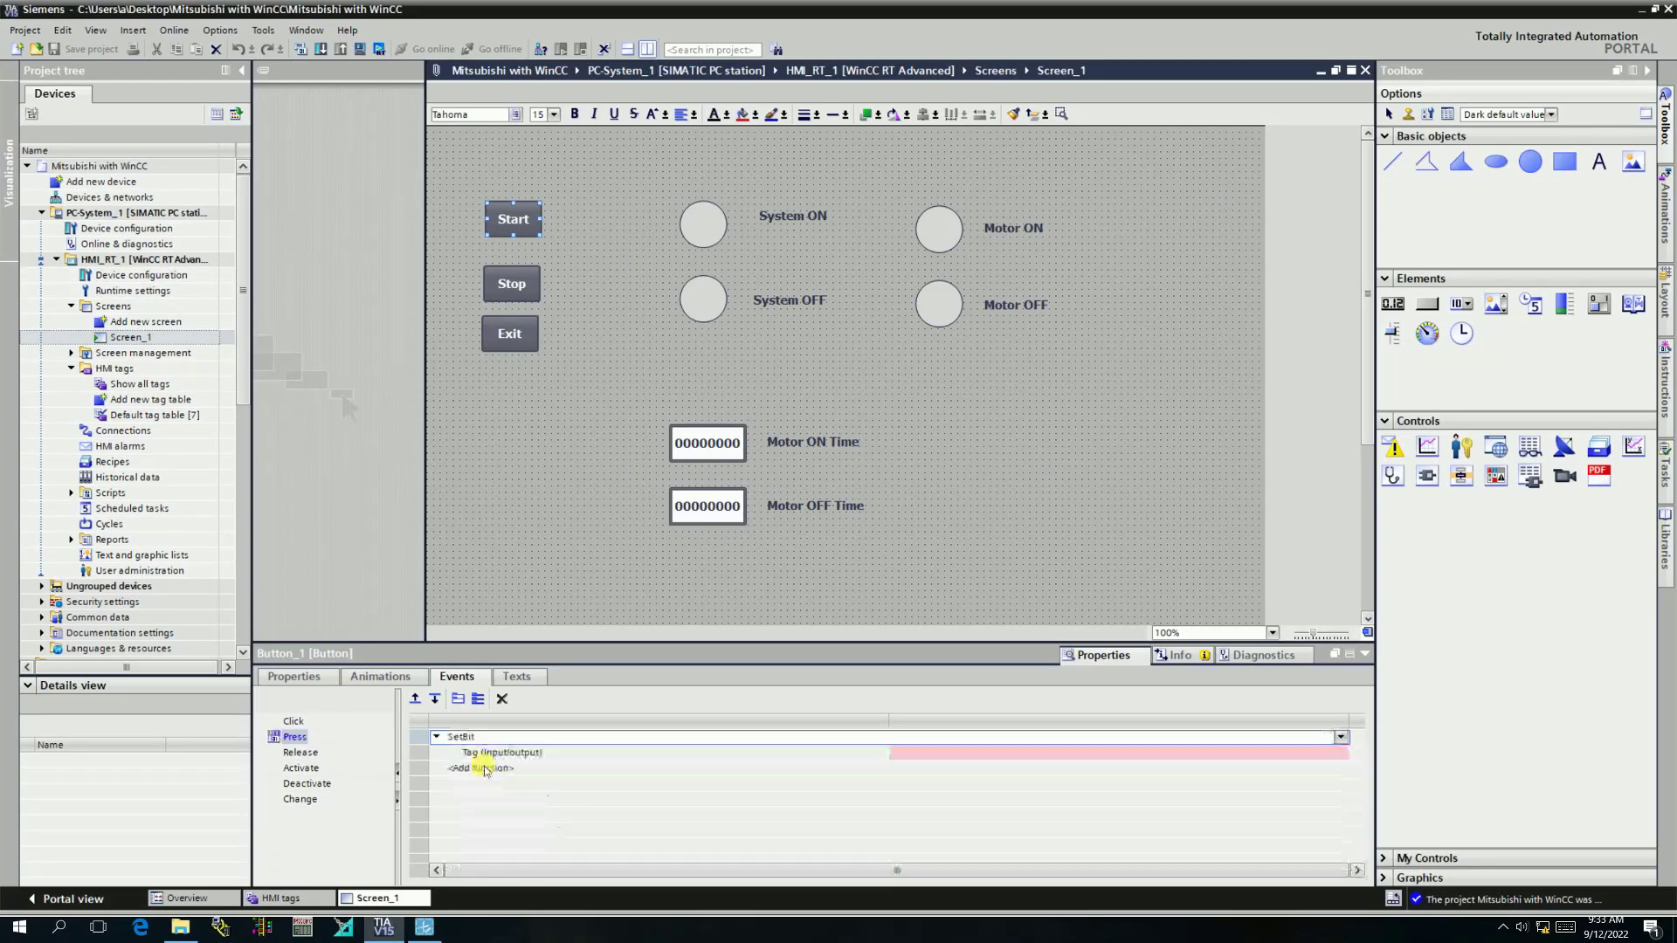
{"action": "left_click", "coordinate": [1166, 753]}
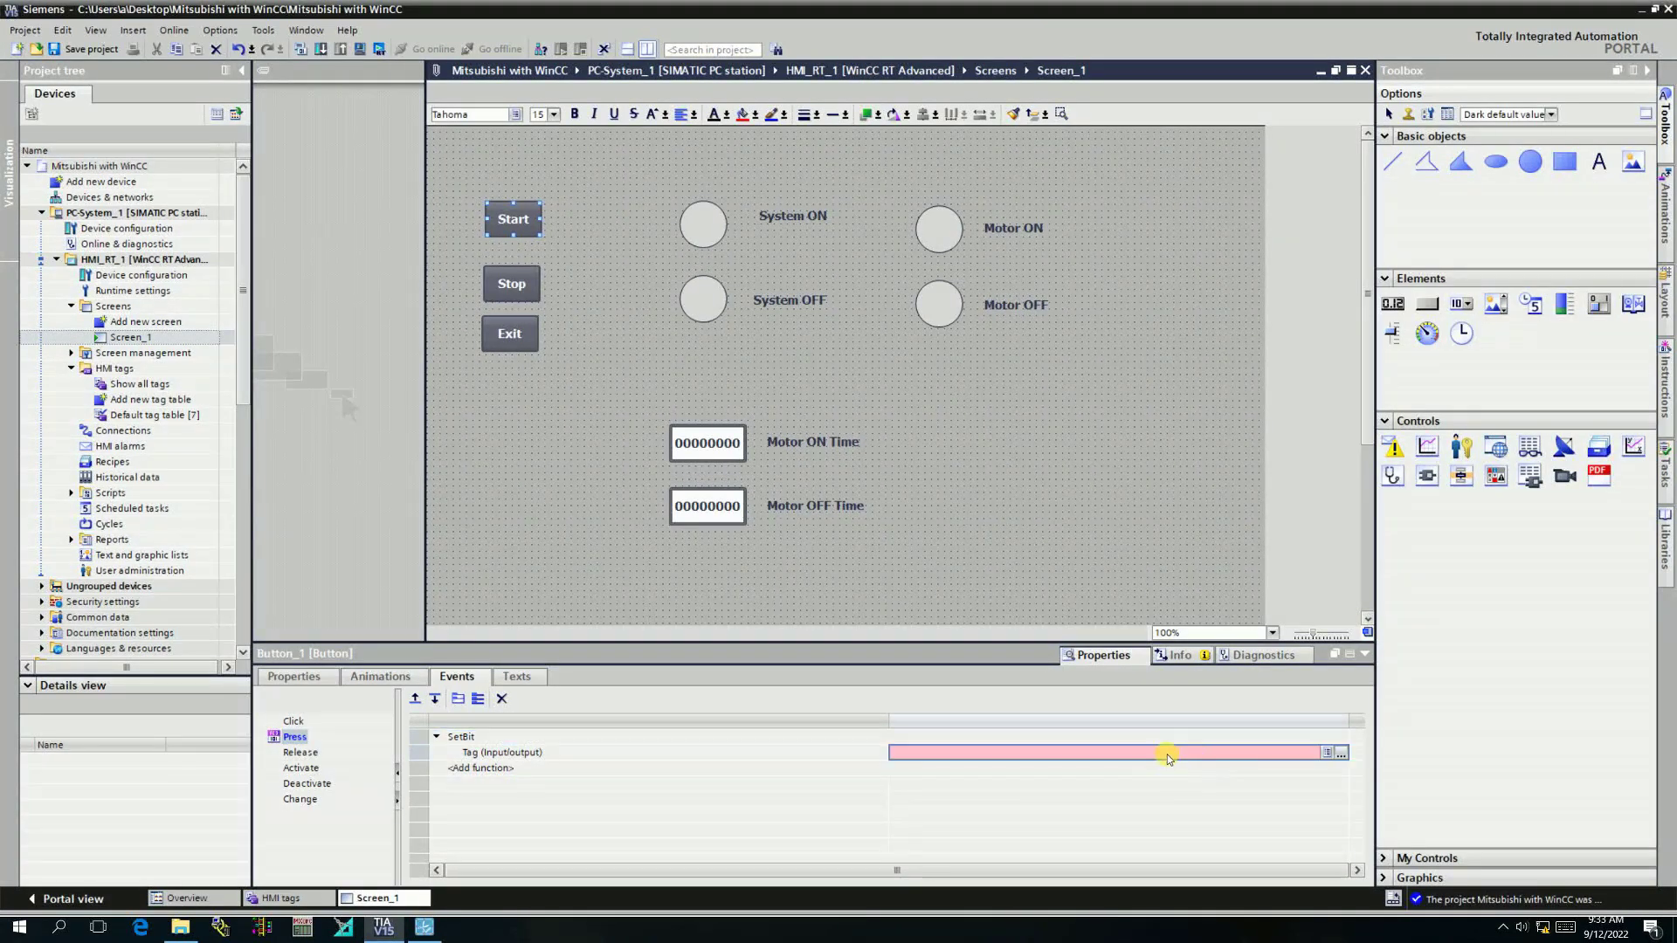
{"action": "left_click", "coordinate": [1340, 752]}
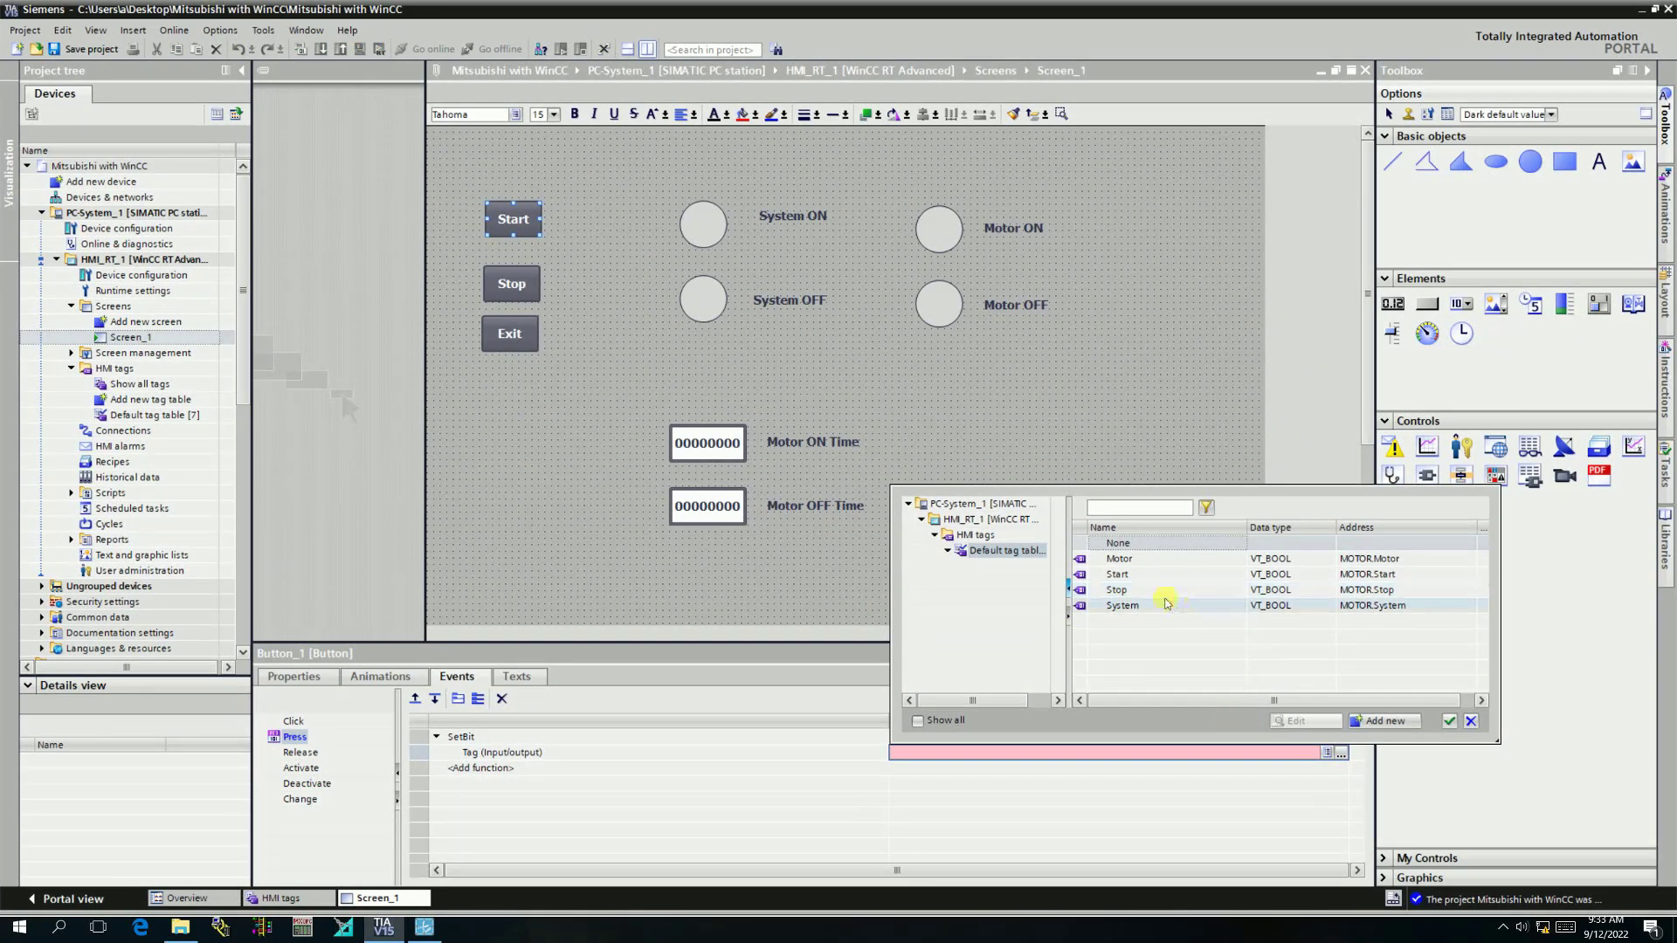
{"action": "left_click", "coordinate": [1141, 575]}
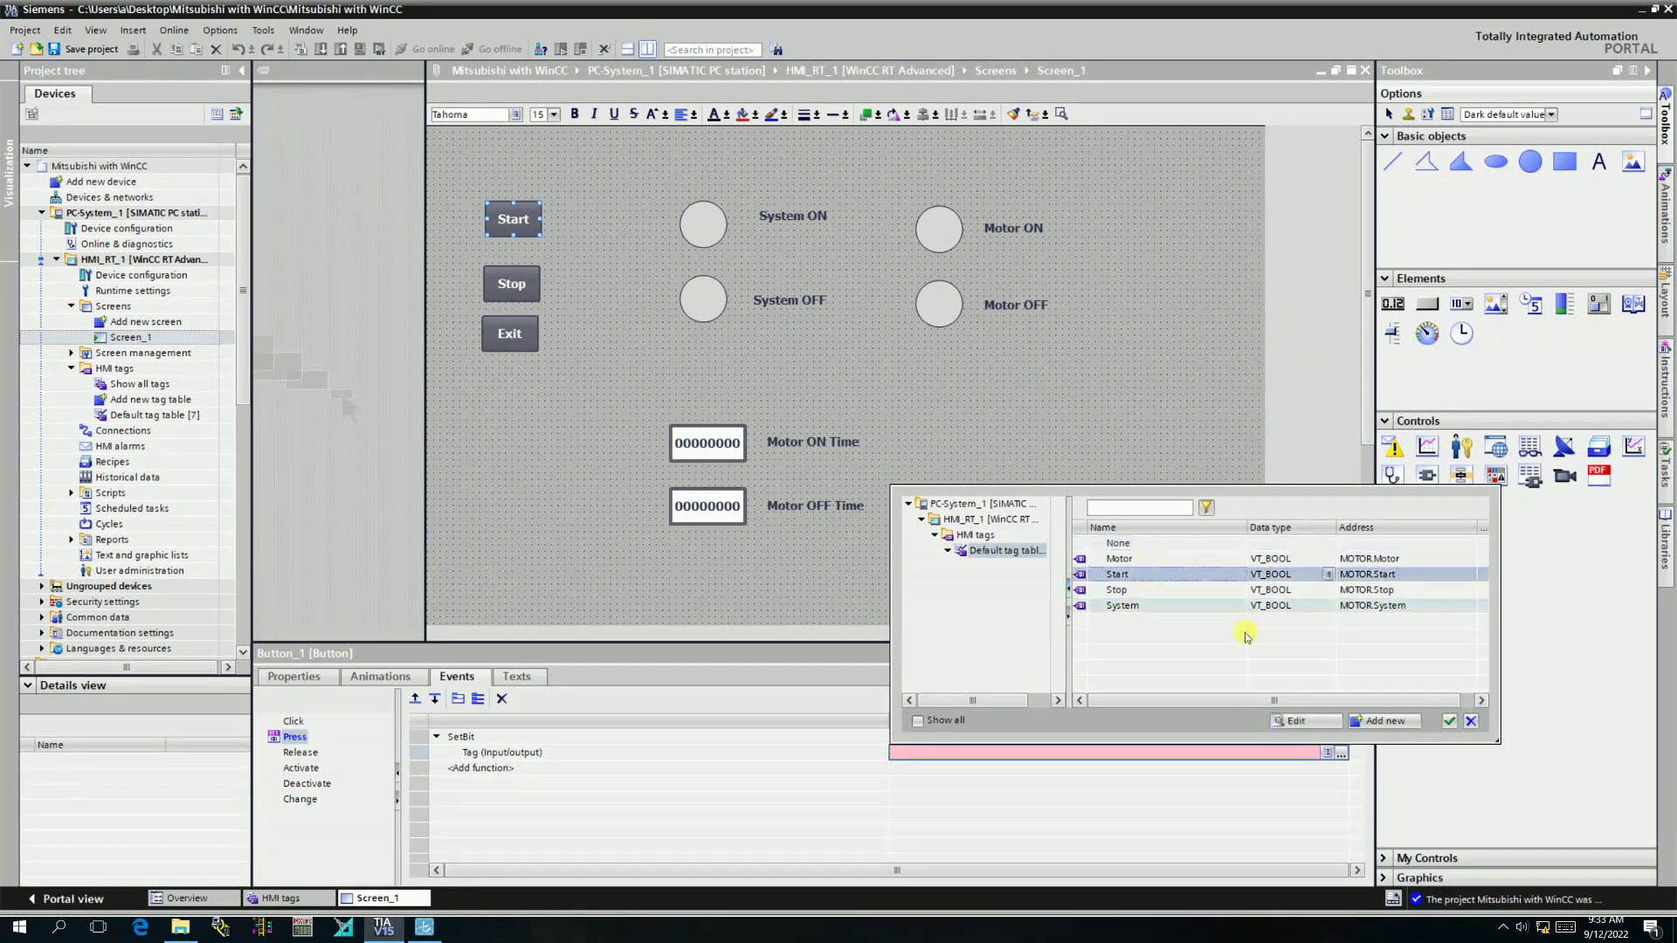
{"action": "left_click", "coordinate": [1449, 721]}
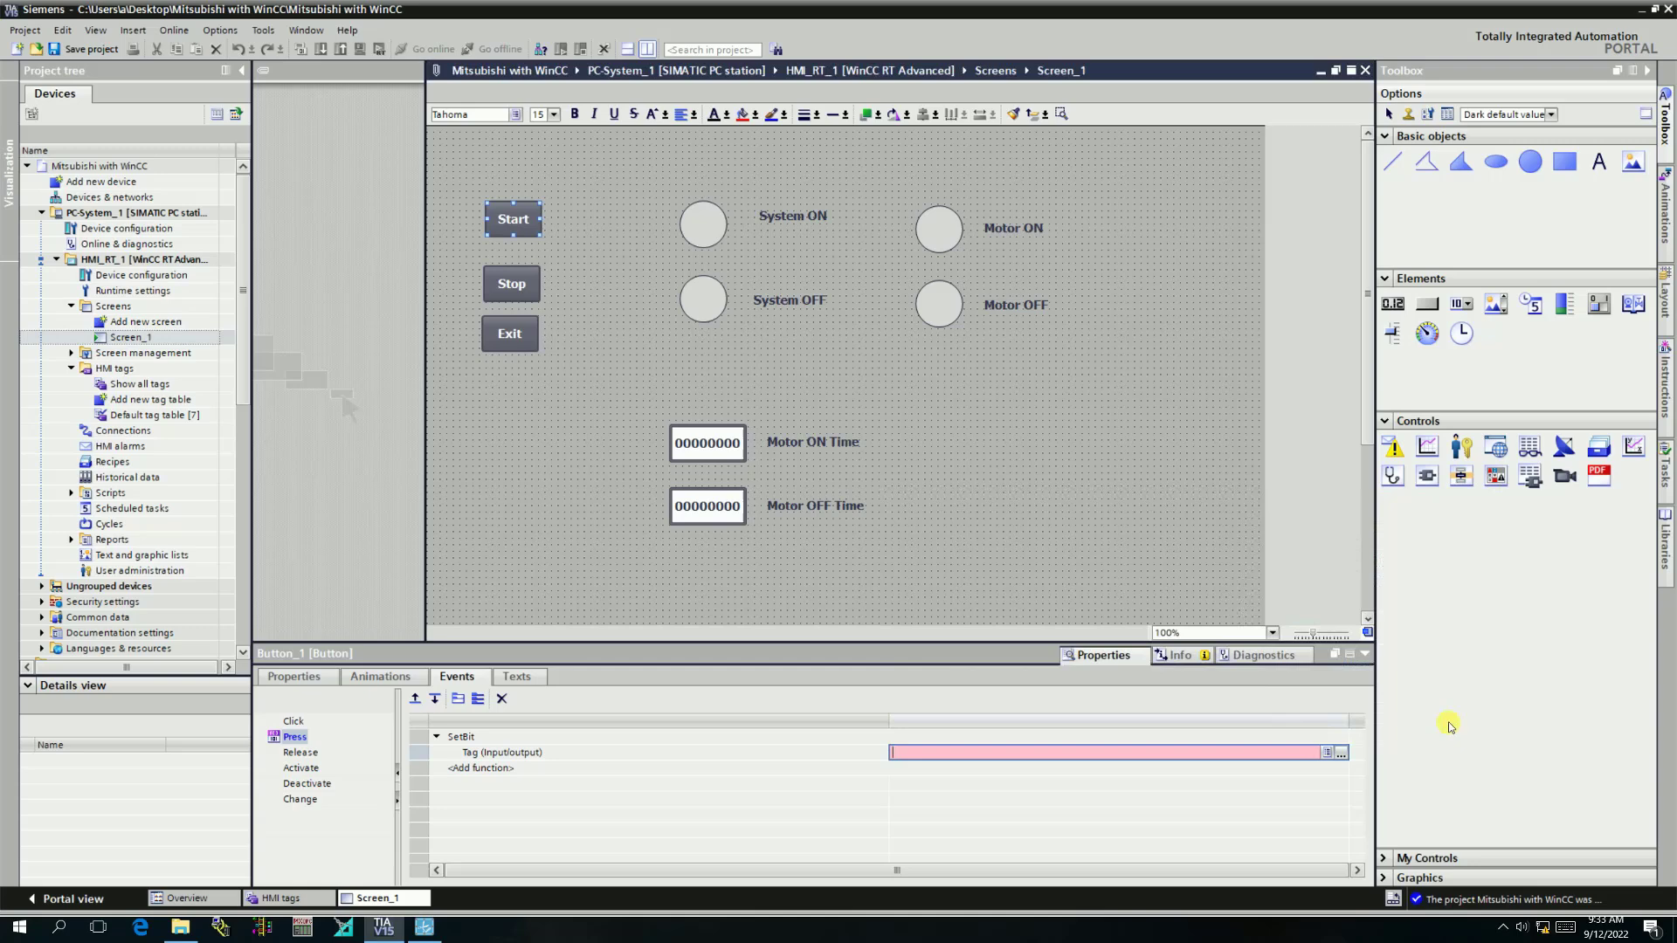
Assign the ResetBit function with the Start tag to the Release event of the Start button.
{"action": "left_click", "coordinate": [302, 753]}
{"action": "left_click", "coordinate": [482, 737]}
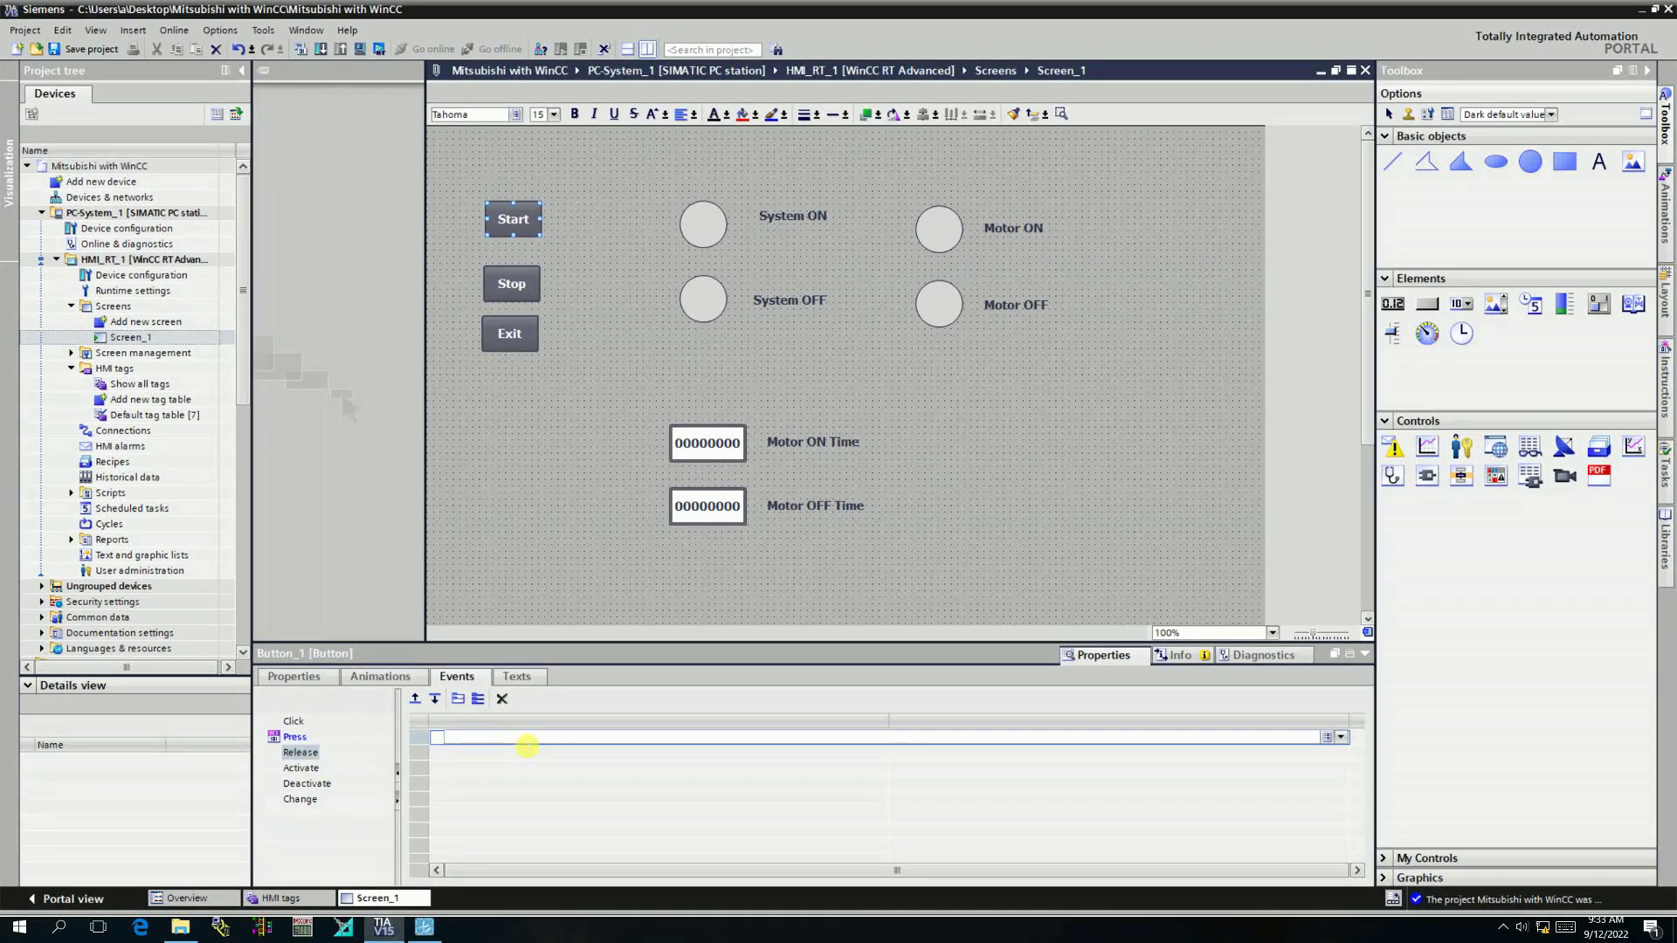
{"action": "type", "text": "re"}
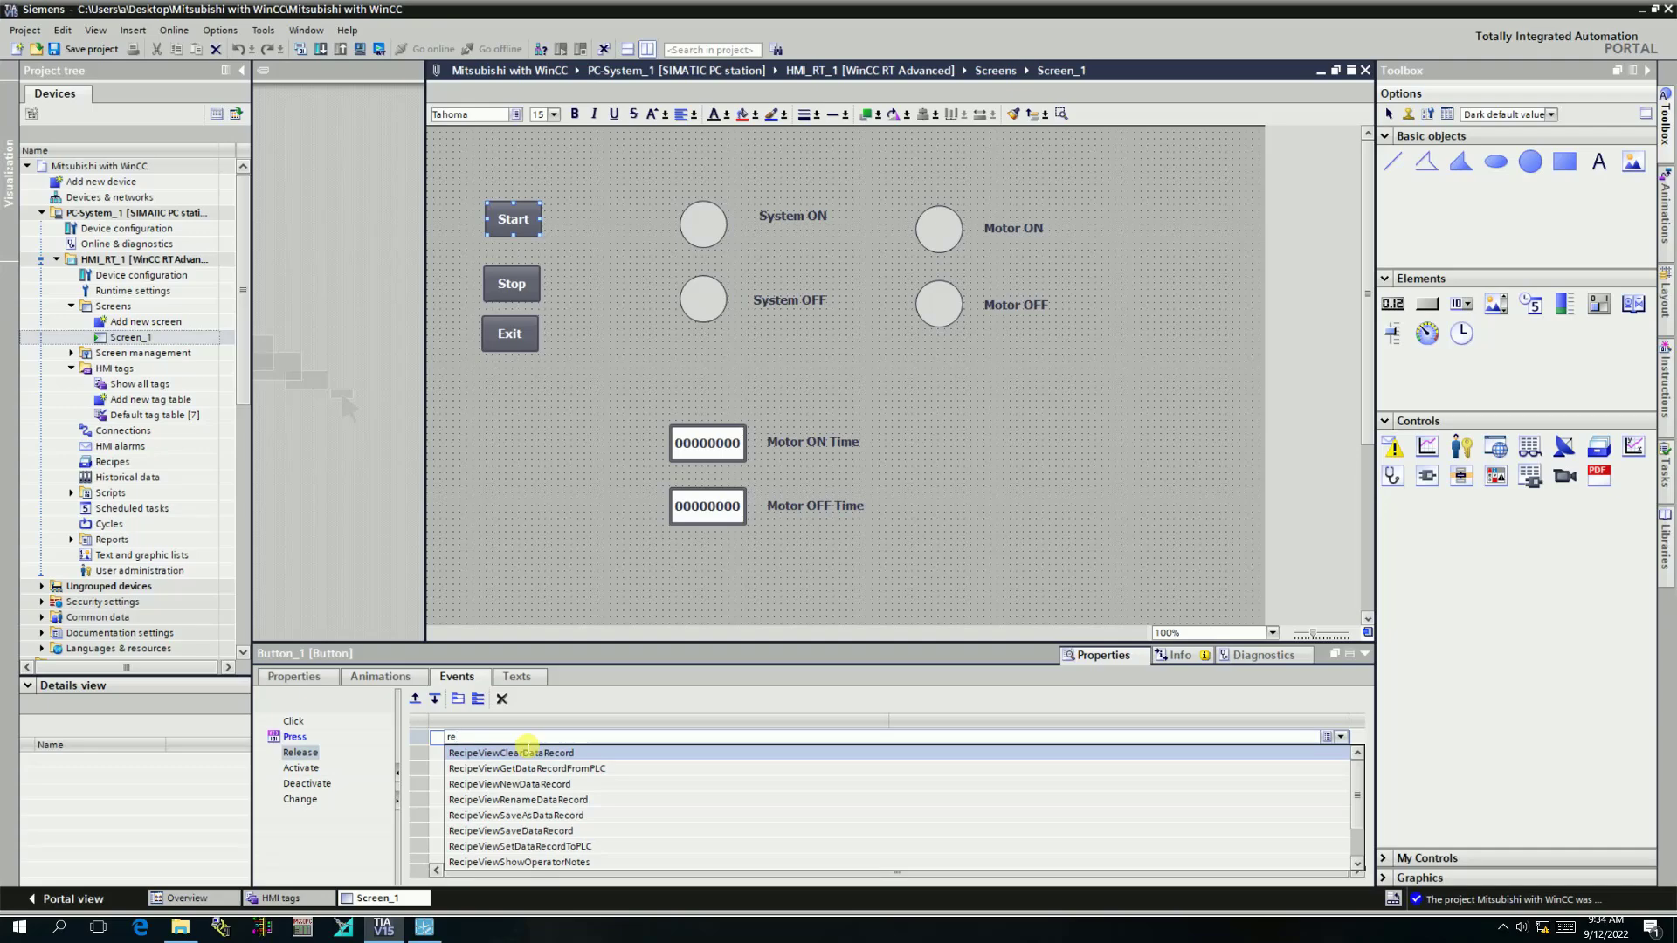
{"action": "type", "text": "se"}
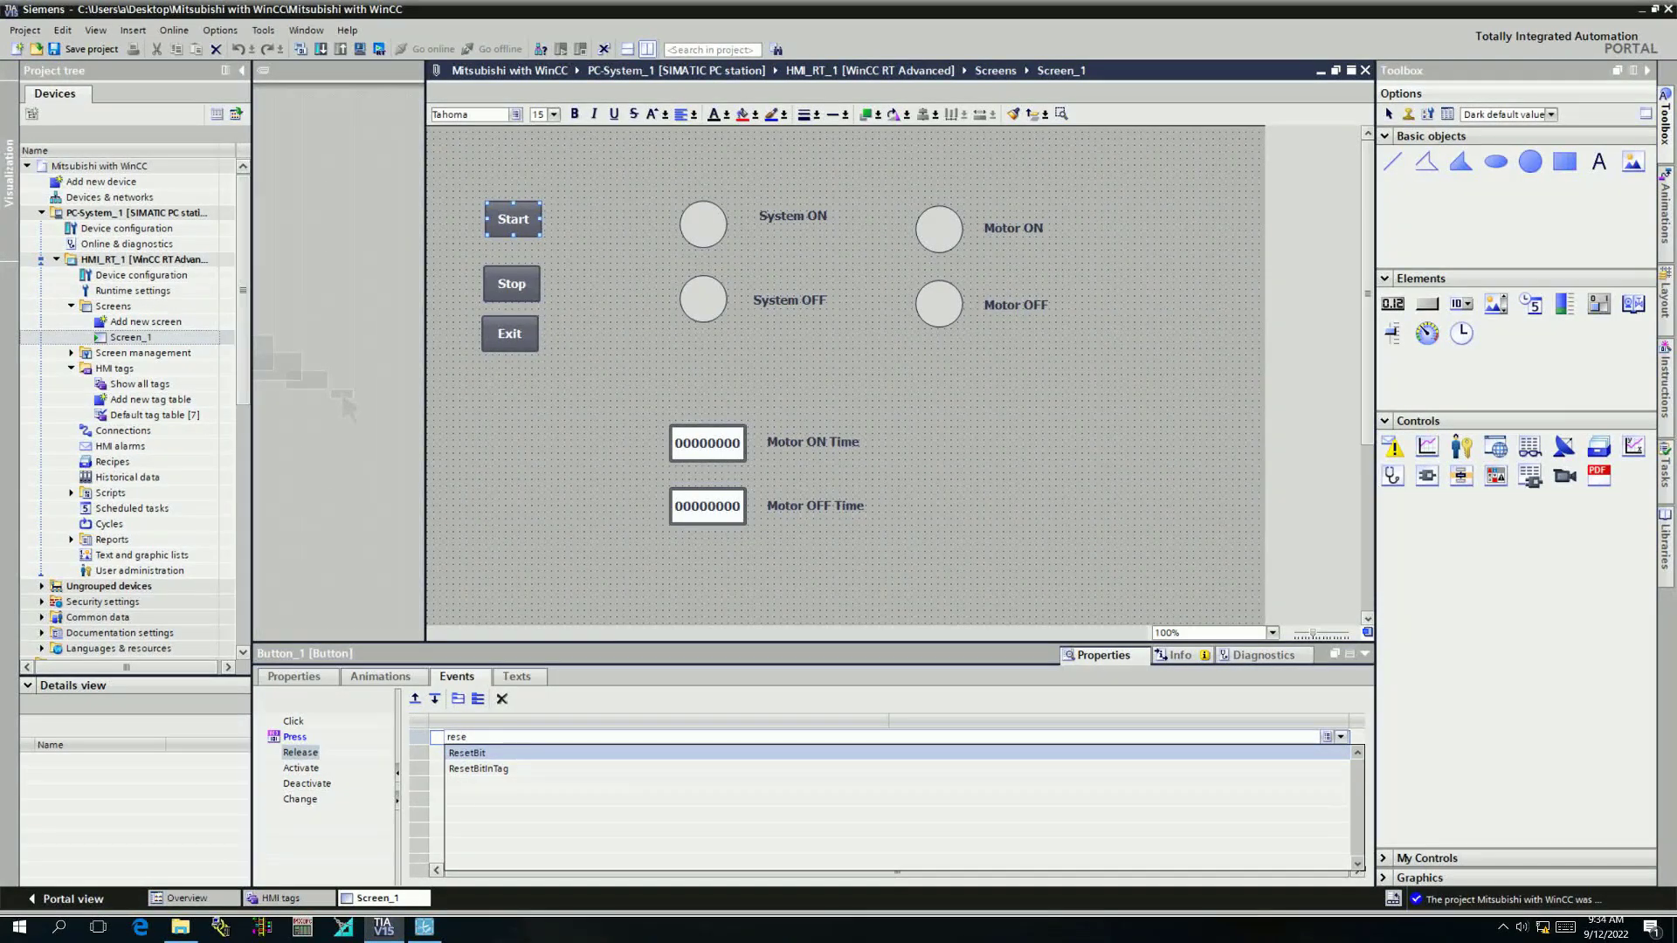
{"action": "left_click", "coordinate": [547, 751]}
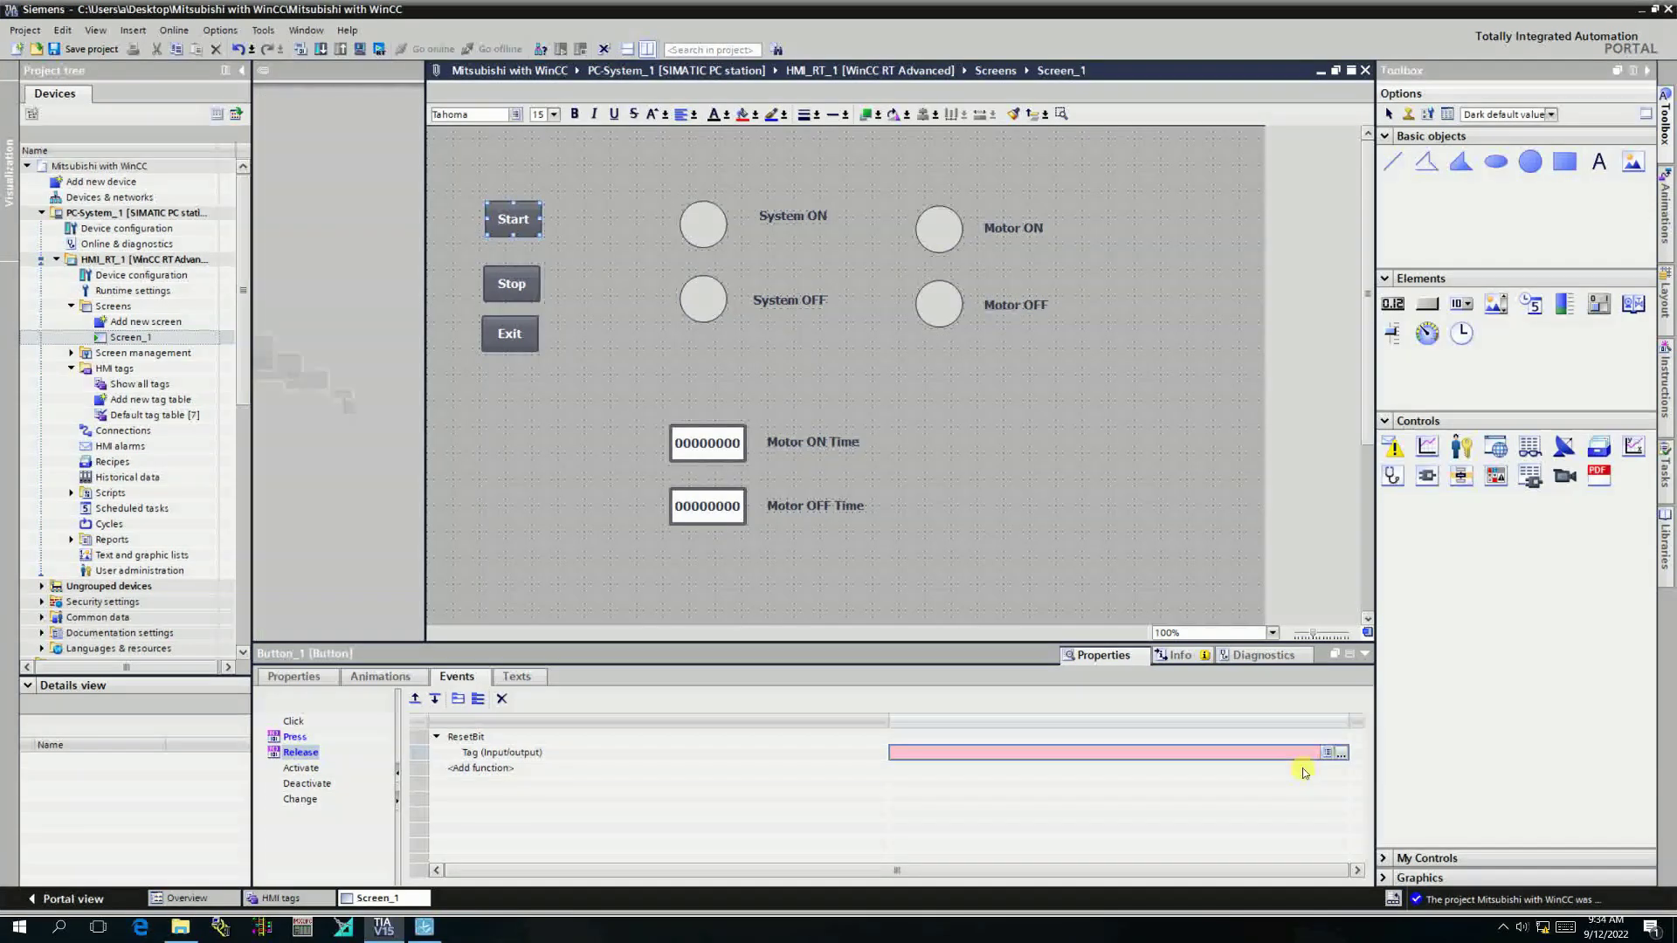
{"action": "left_click", "coordinate": [1342, 753]}
{"action": "left_click", "coordinate": [1135, 575]}
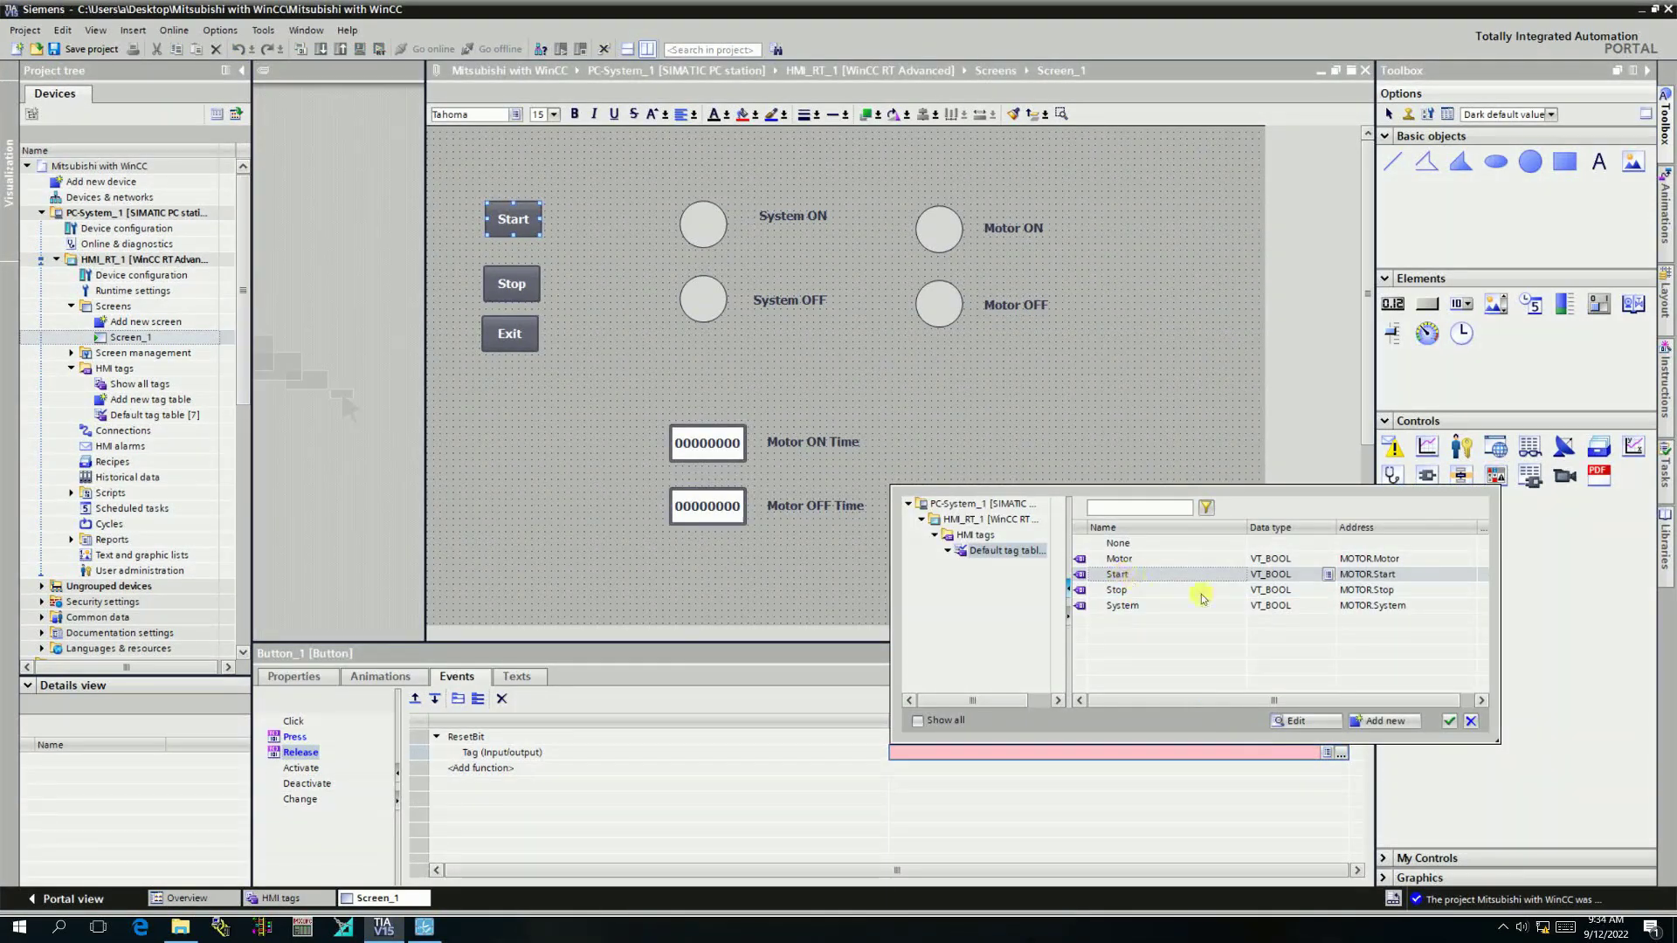
{"action": "left_click", "coordinate": [1448, 723]}
Assign the SetBit function with the Stop tag to the Press event of the Stop button.
{"action": "left_click", "coordinate": [512, 283]}
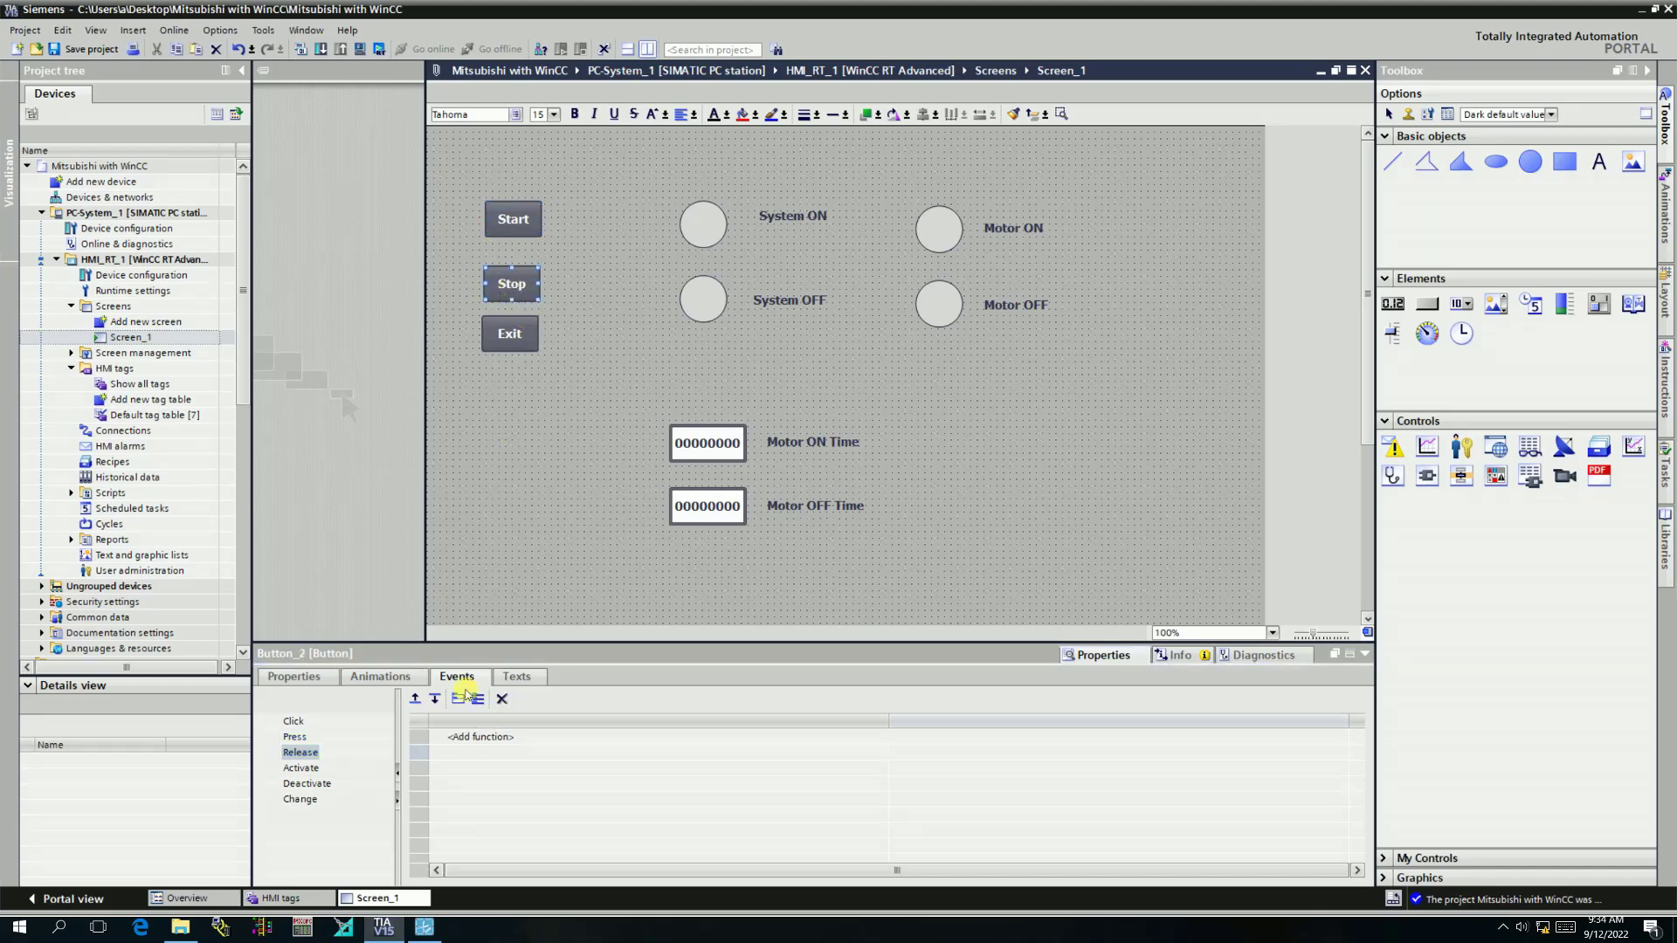
{"action": "left_click", "coordinate": [307, 737]}
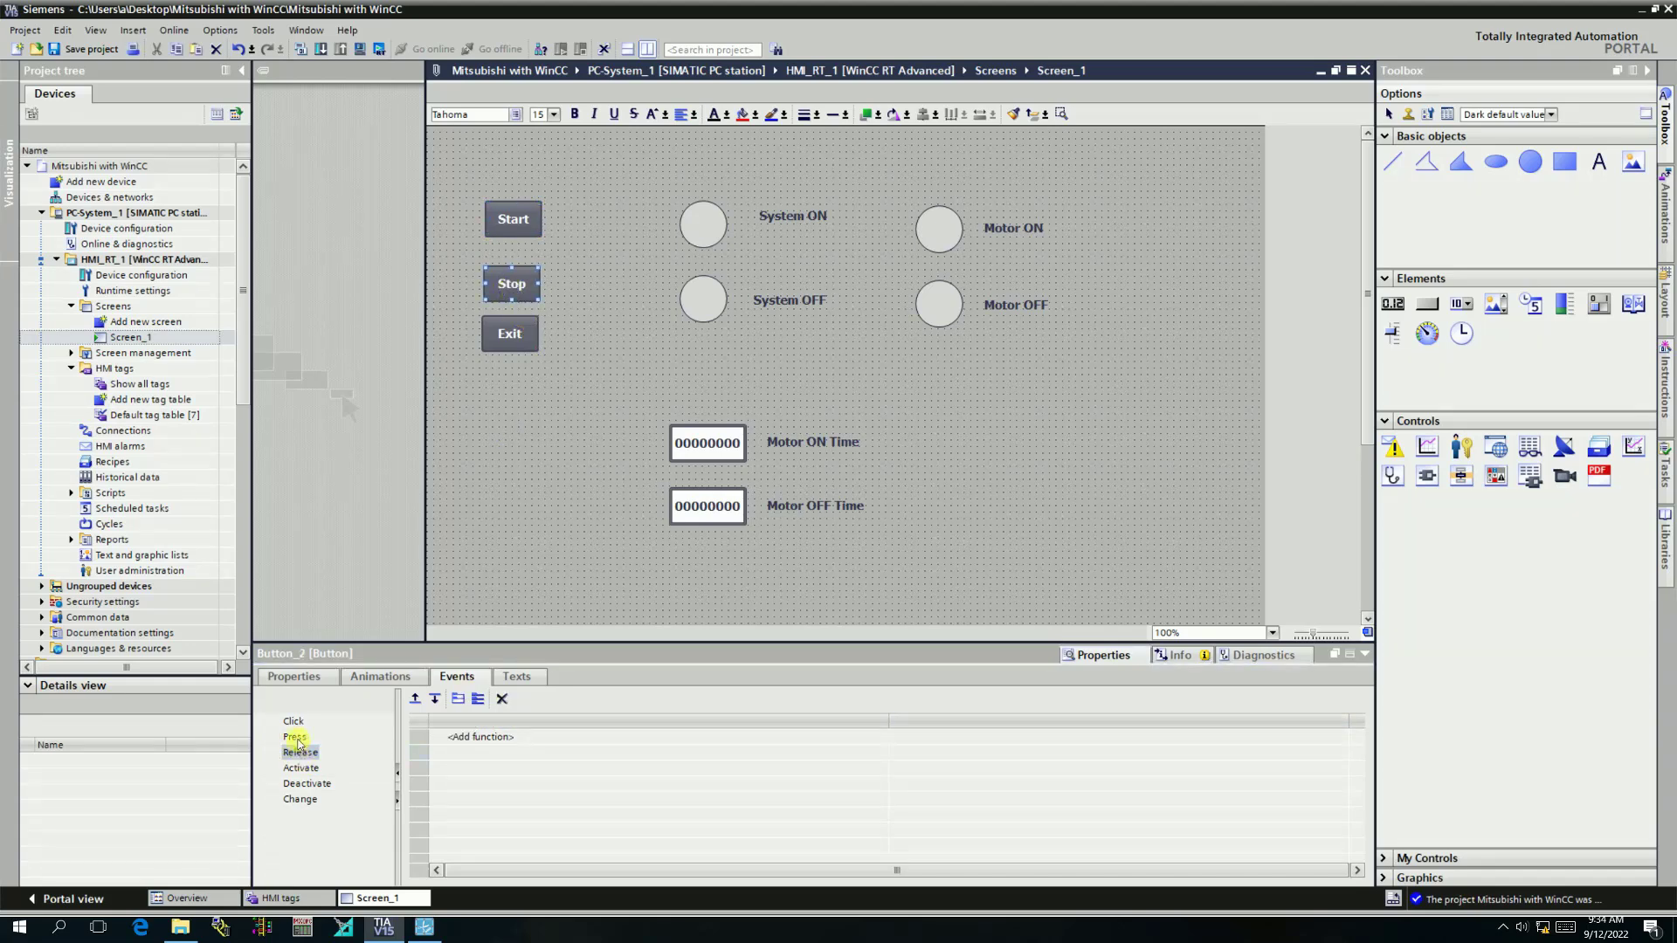
{"action": "left_click", "coordinate": [469, 739]}
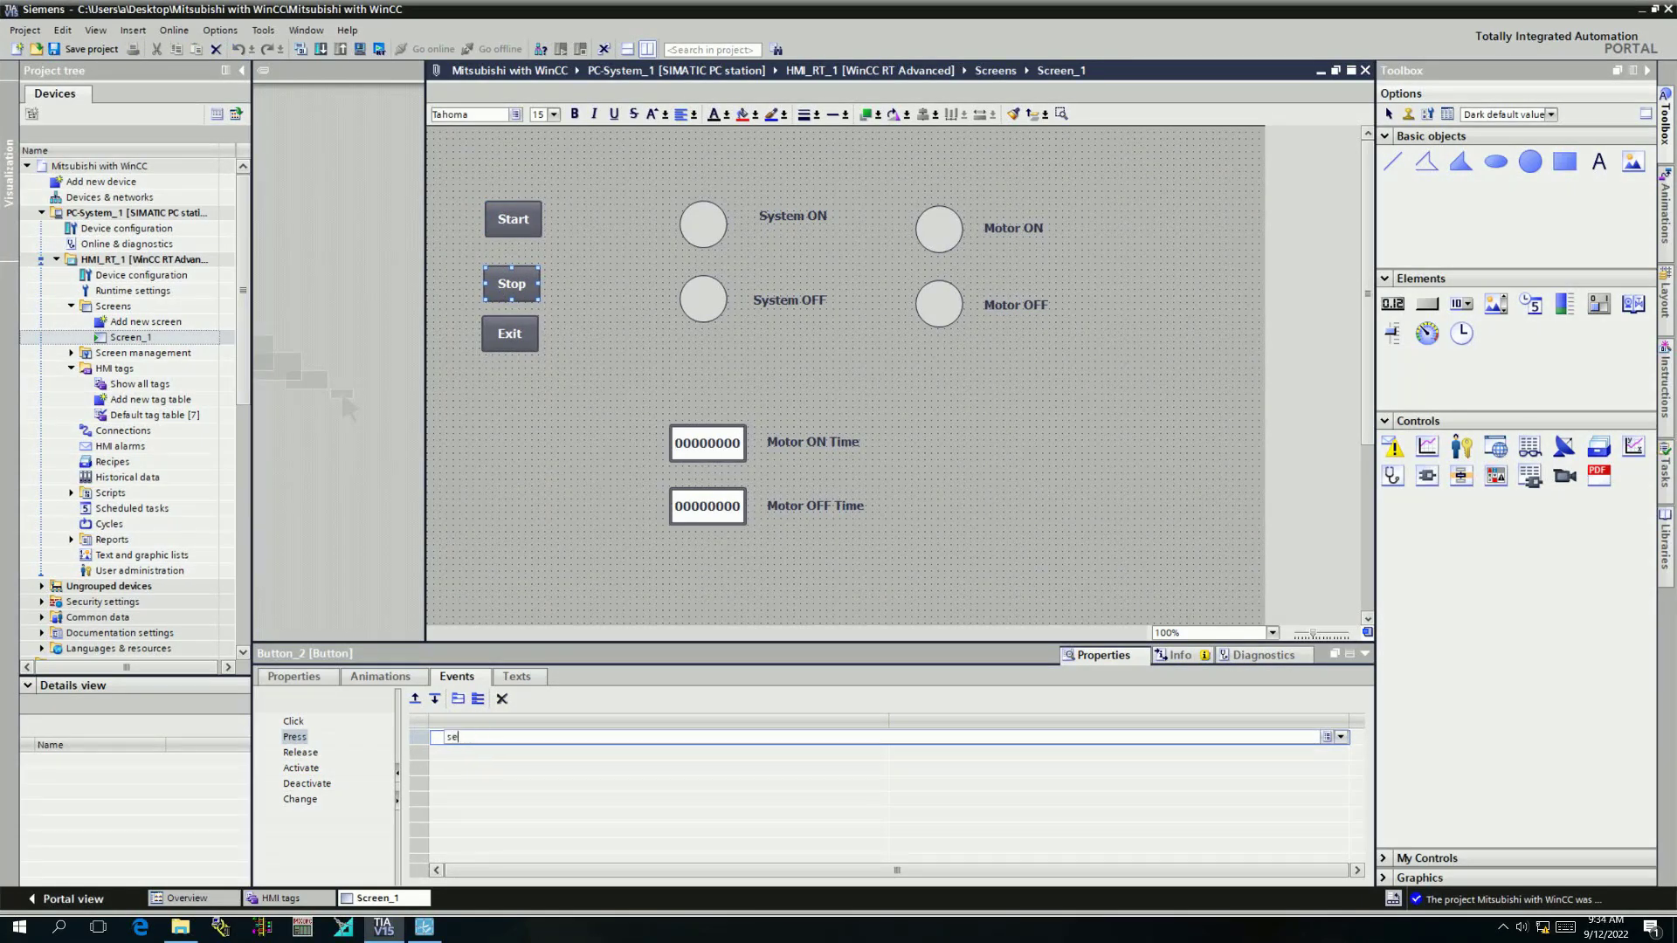
{"action": "left_click", "coordinate": [482, 753]}
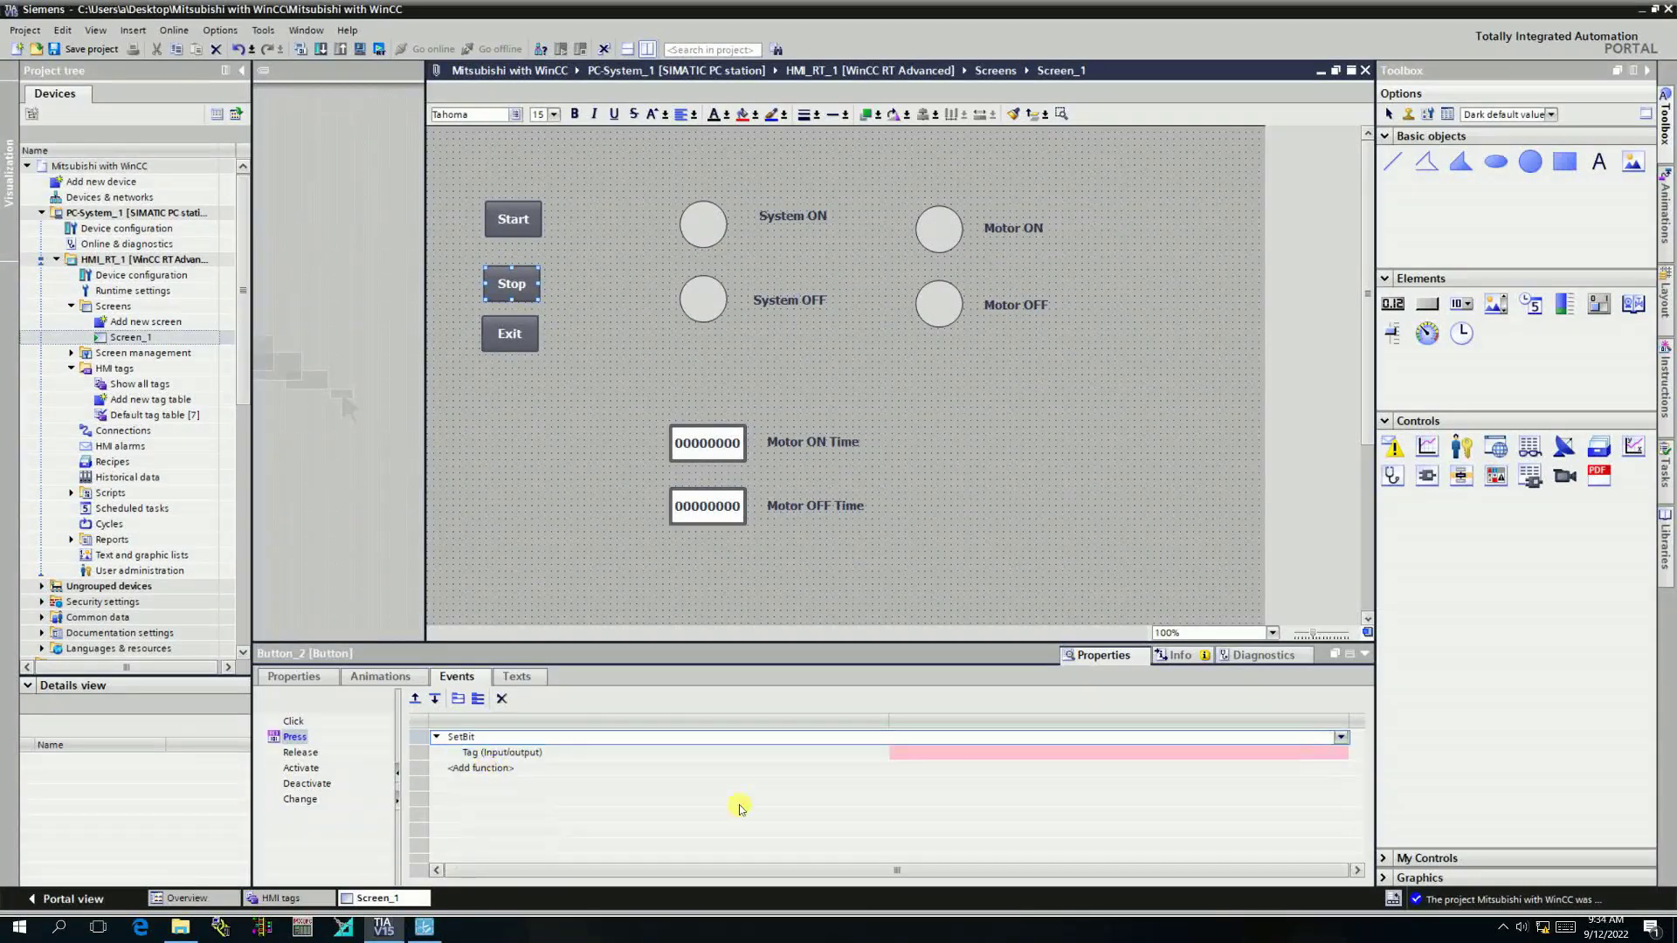
{"action": "left_click", "coordinate": [1072, 759]}
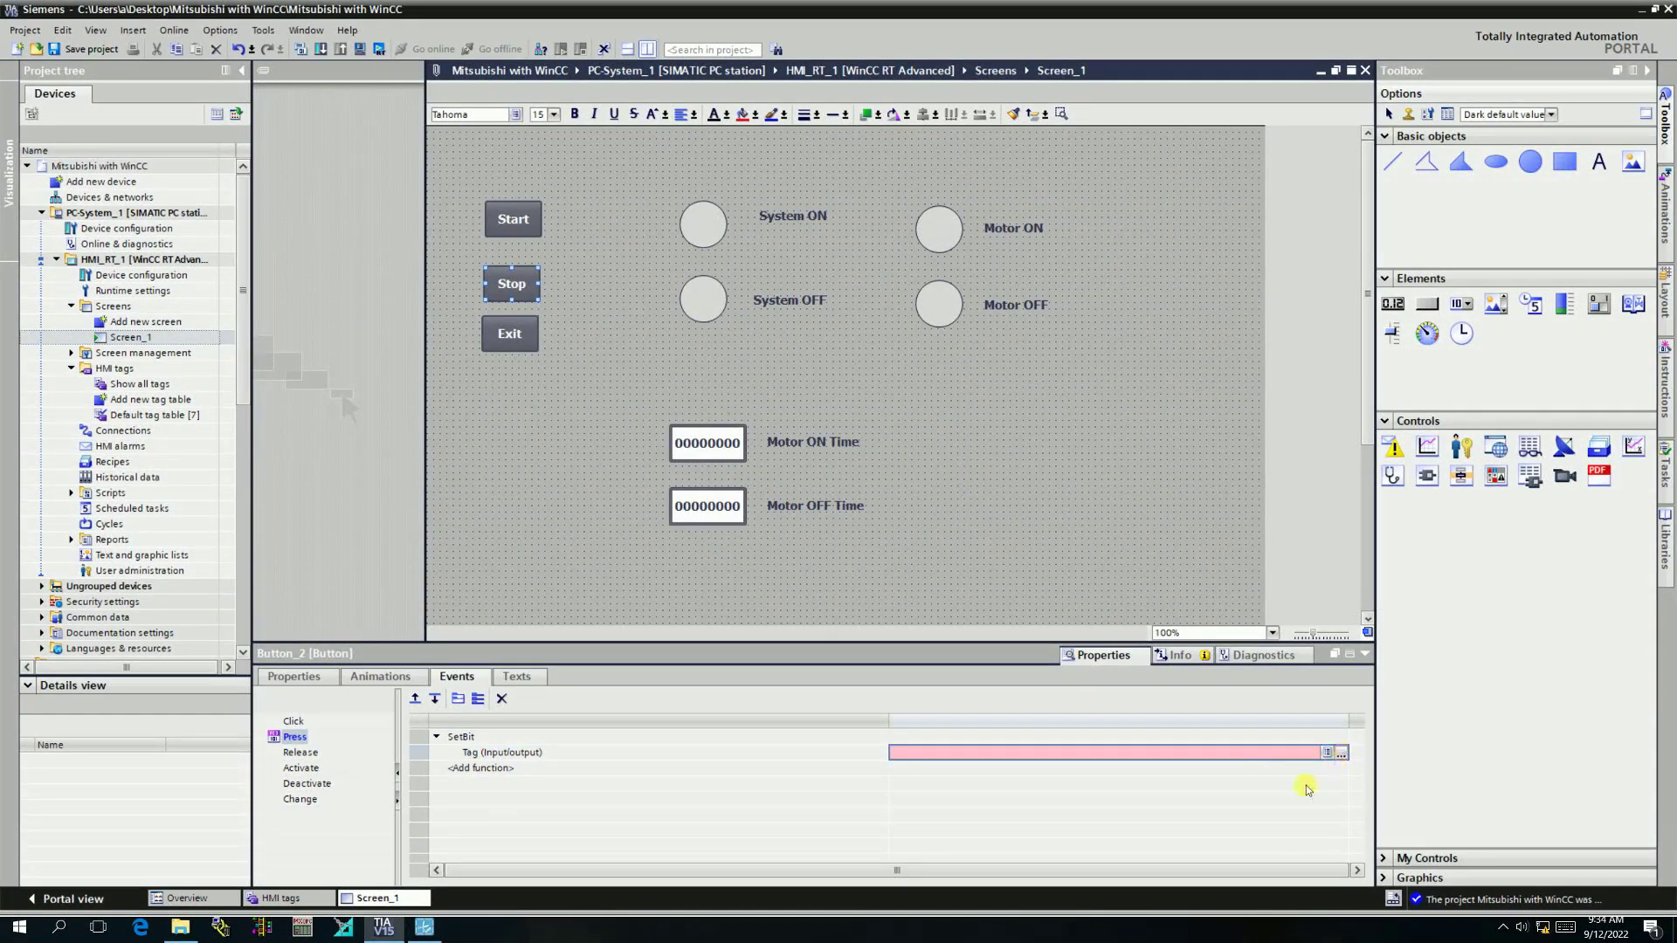
{"action": "left_click", "coordinate": [1124, 591]}
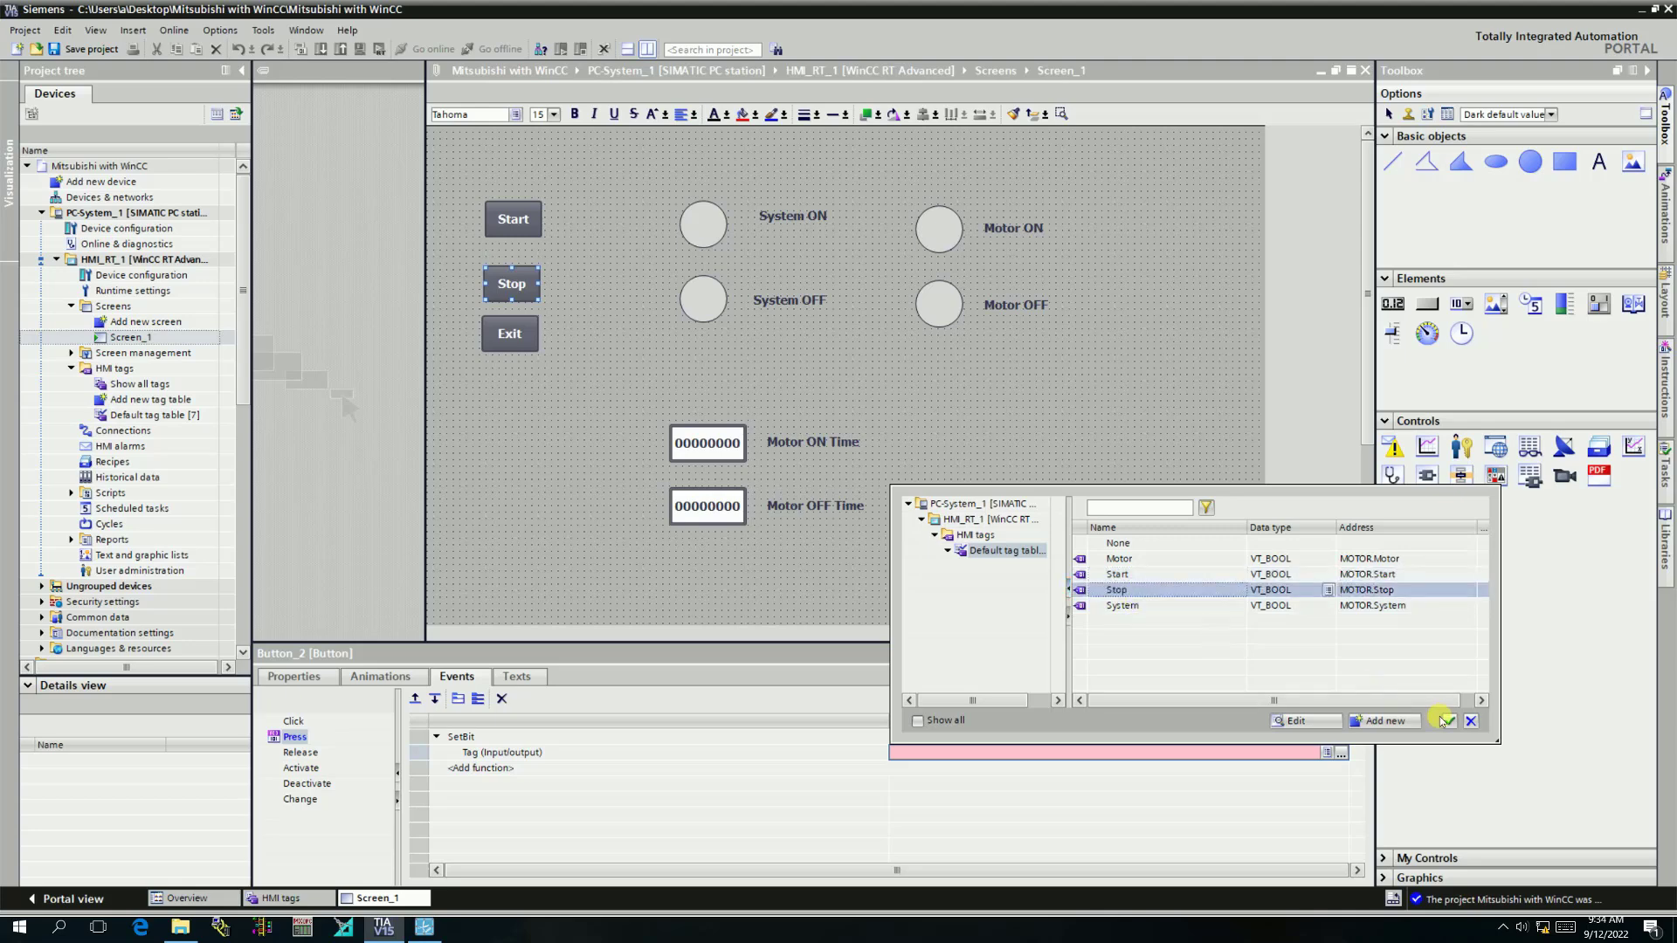
{"action": "left_click", "coordinate": [1449, 720]}
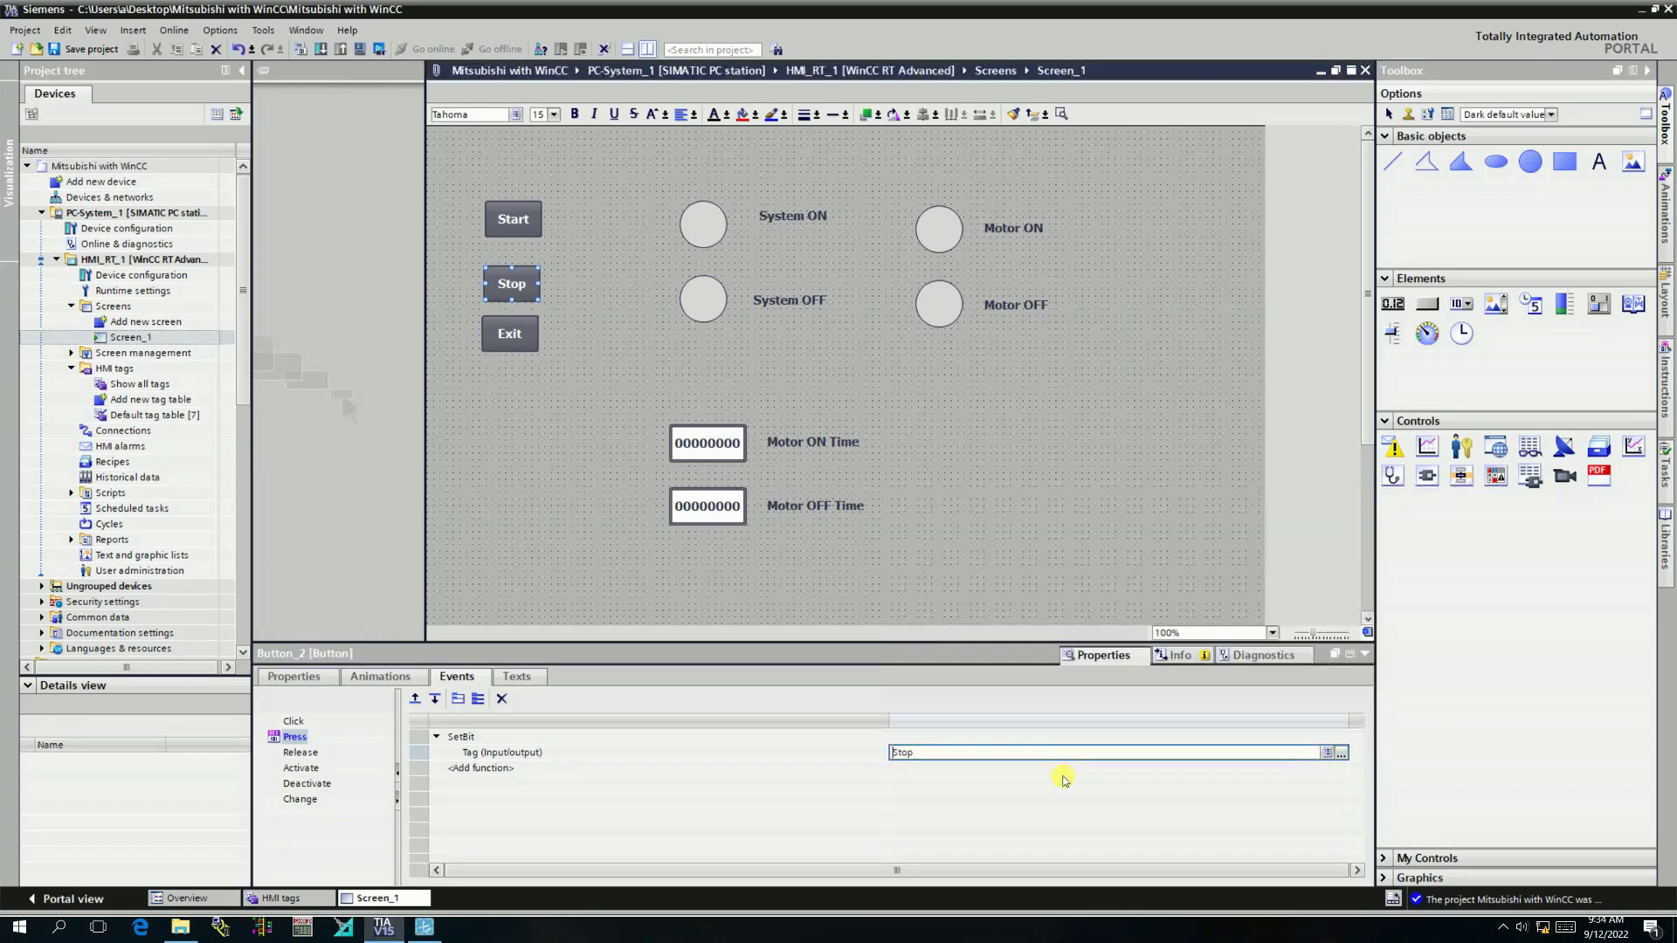
Assign the ResetBit function with the Stop tag to the Release event of the Stop button.
{"action": "left_click", "coordinate": [298, 753]}
{"action": "left_click", "coordinate": [483, 738]}
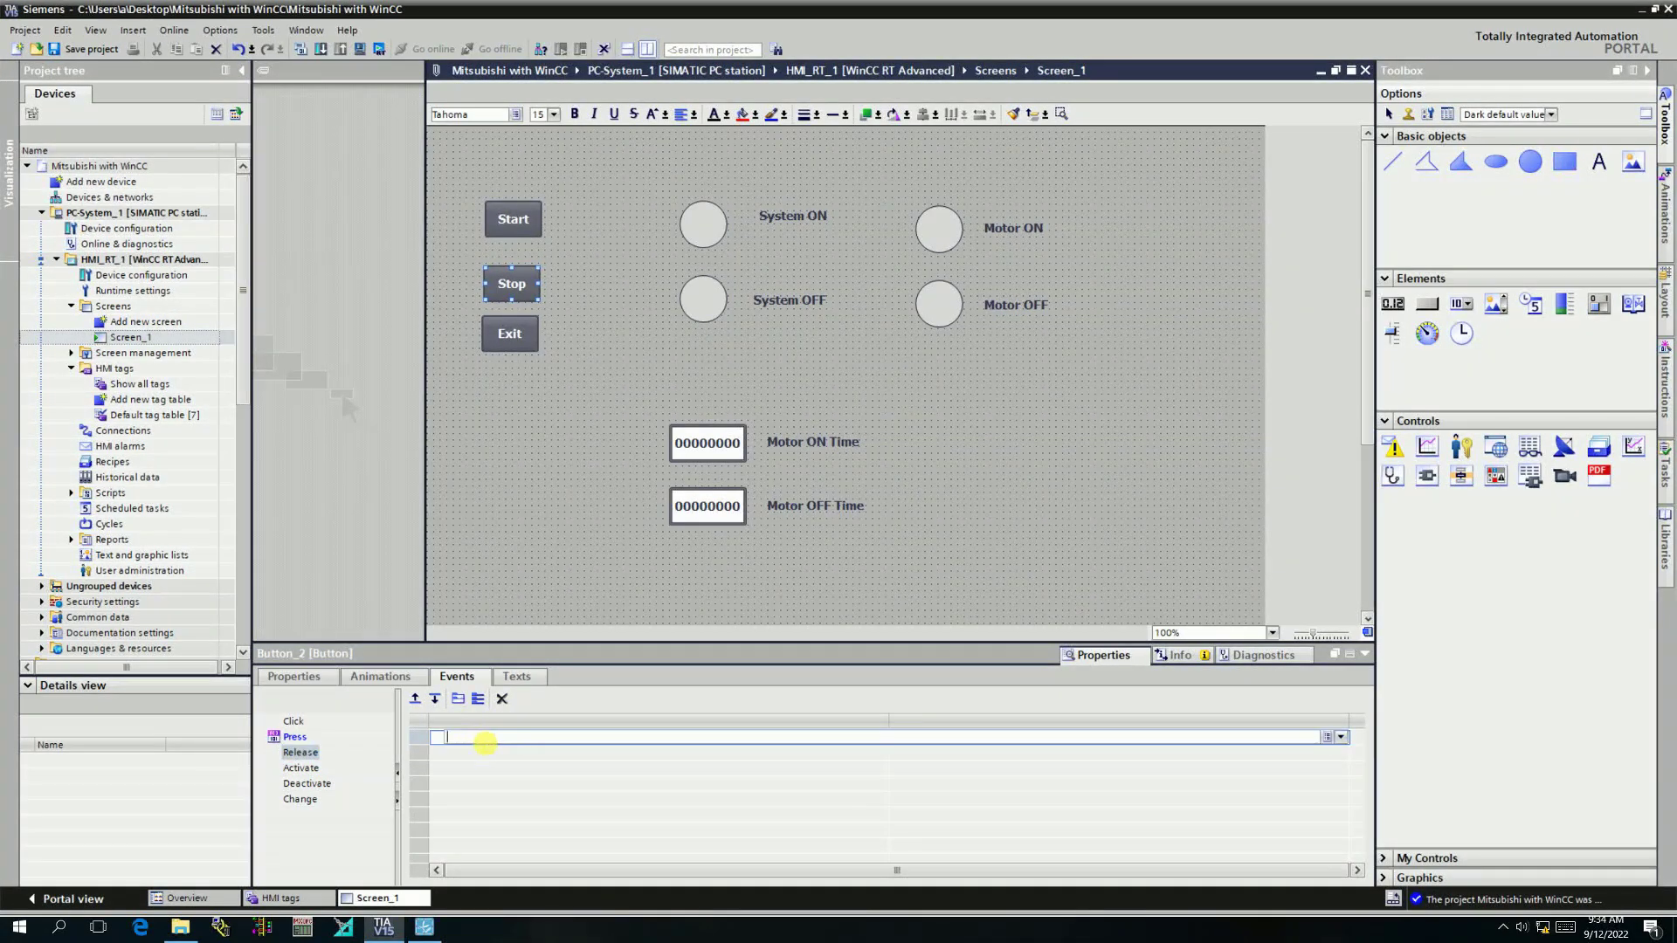
{"action": "type", "text": "rese"}
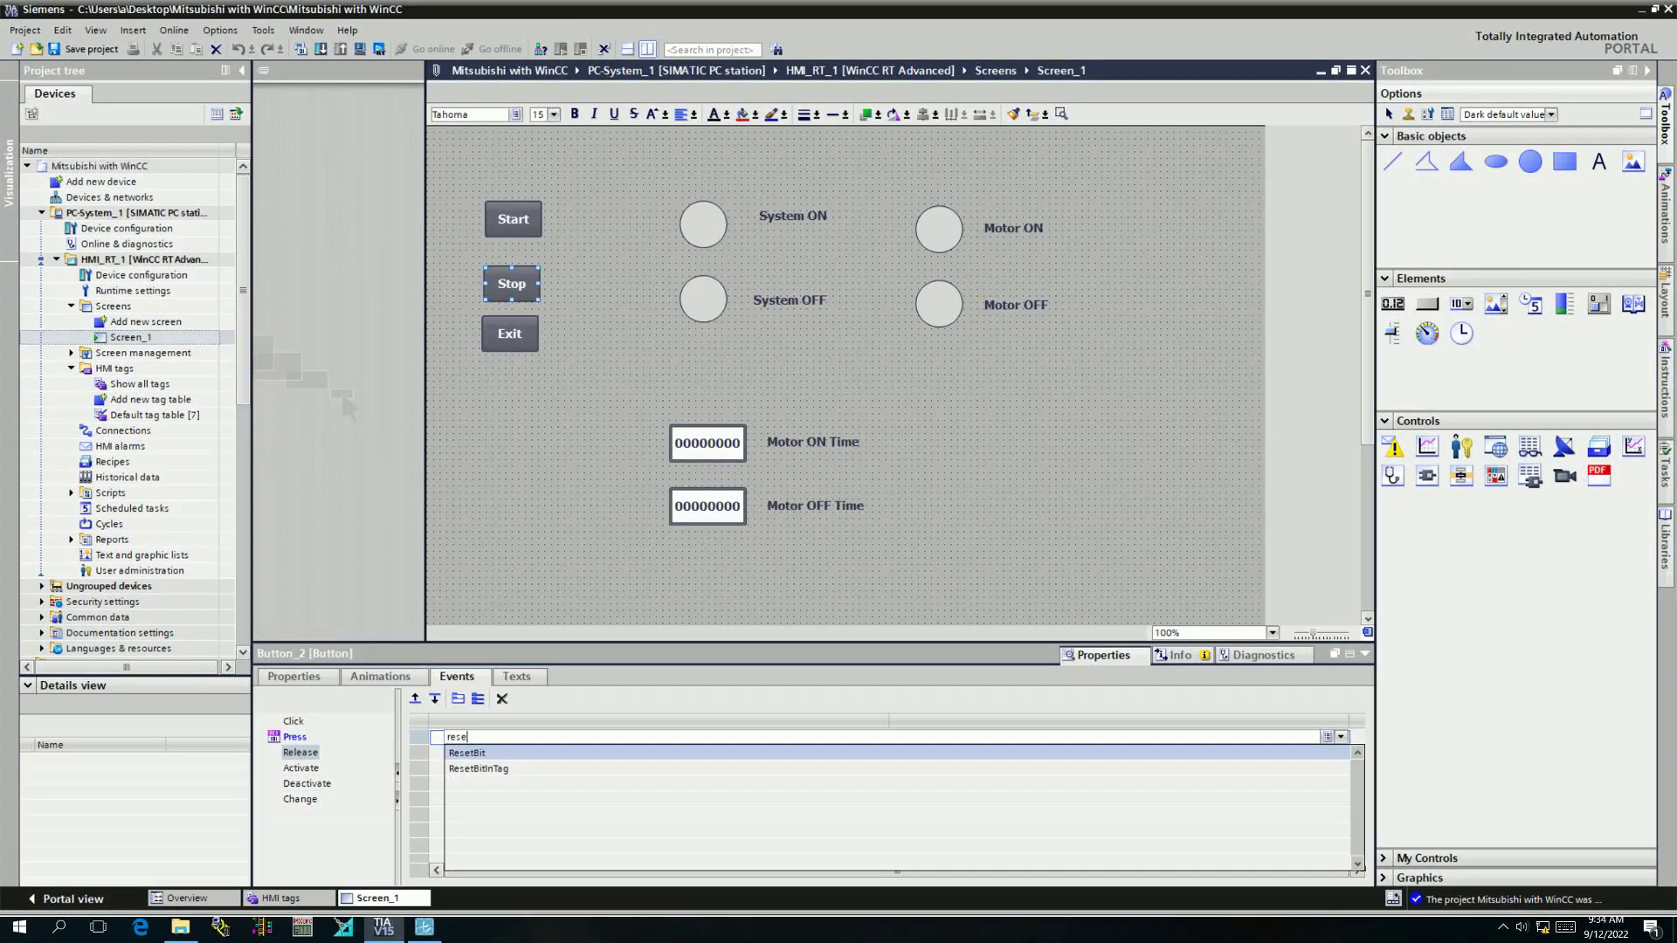
{"action": "left_click", "coordinate": [531, 751]}
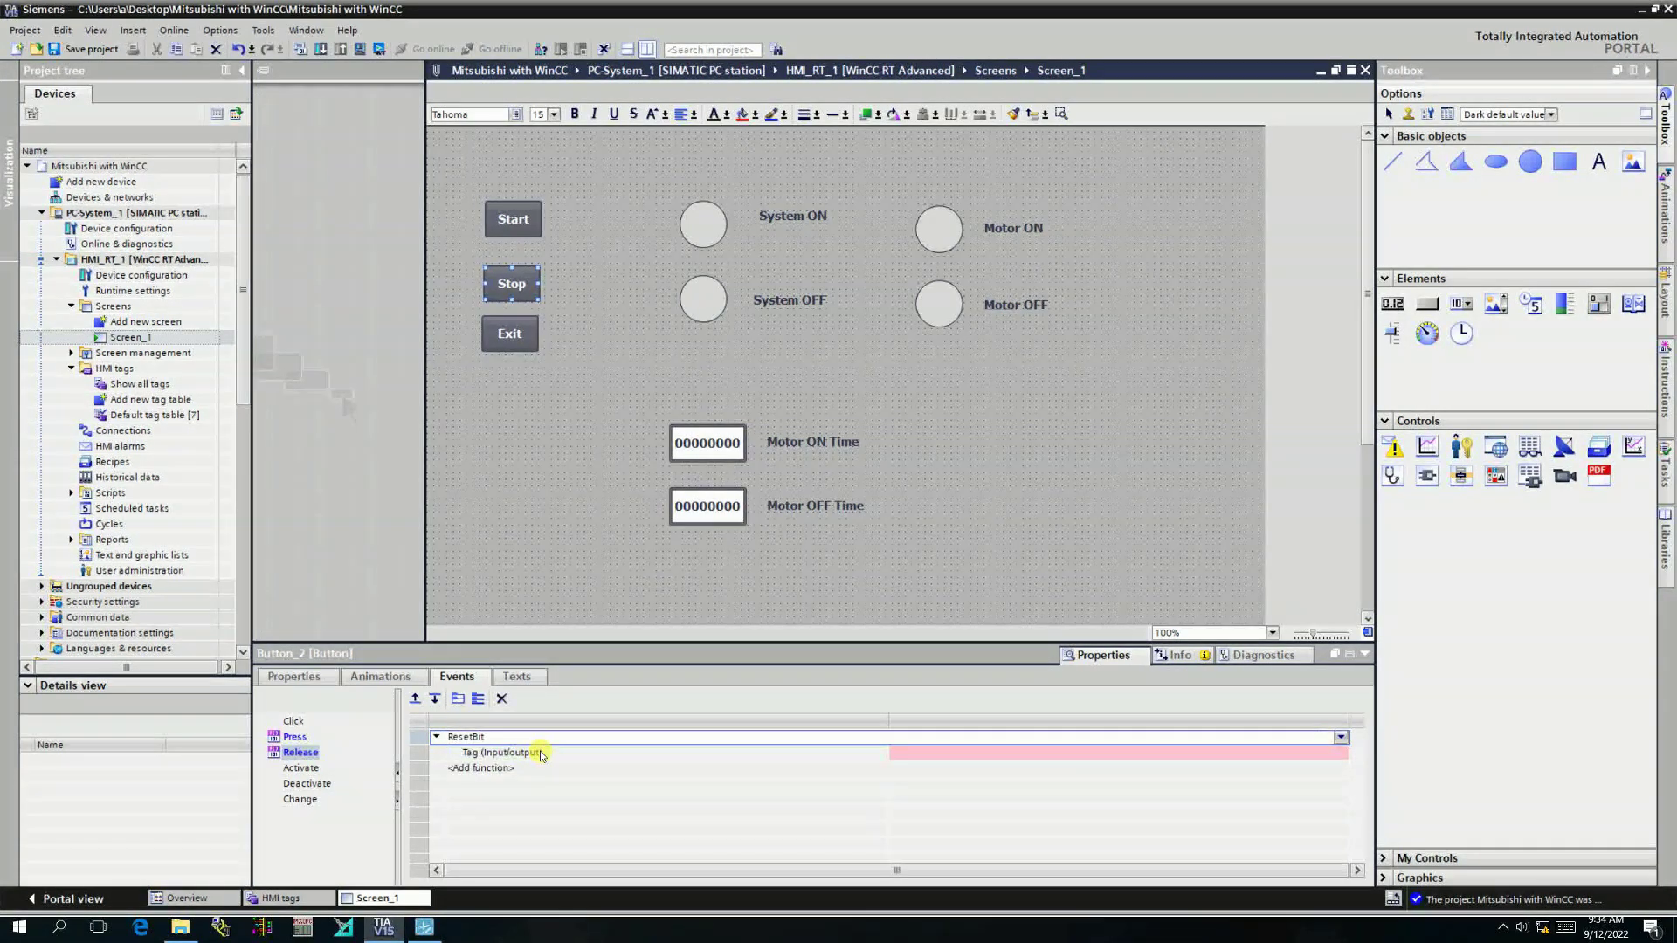
{"action": "left_click", "coordinate": [1053, 751]}
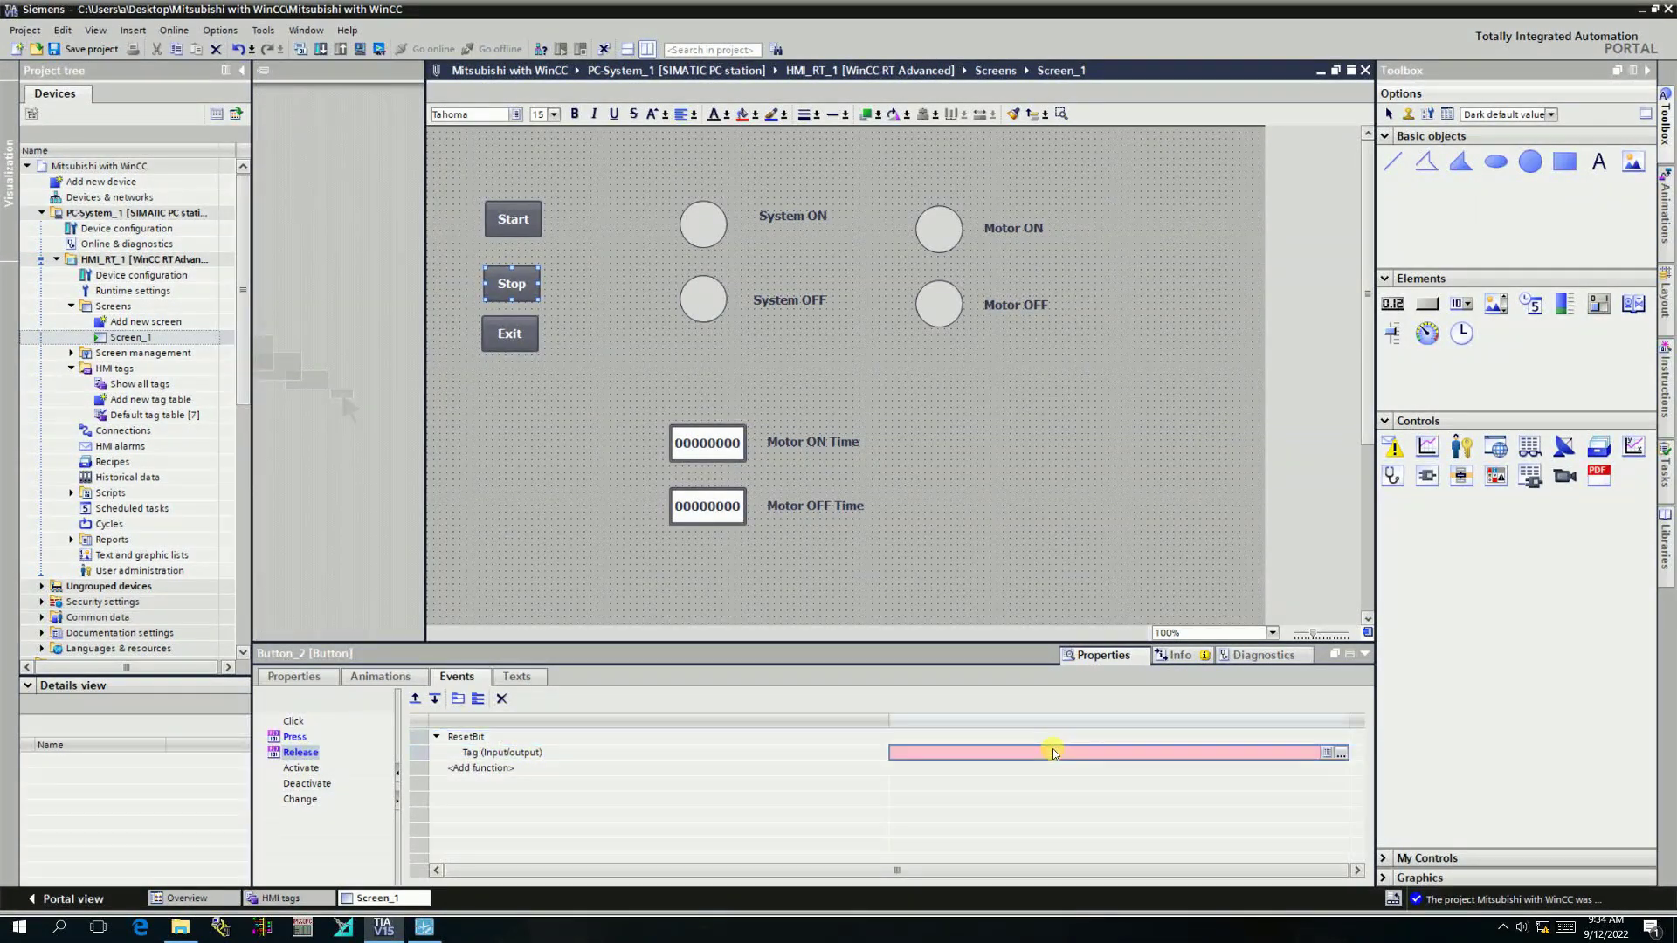
{"action": "left_click", "coordinate": [1342, 756]}
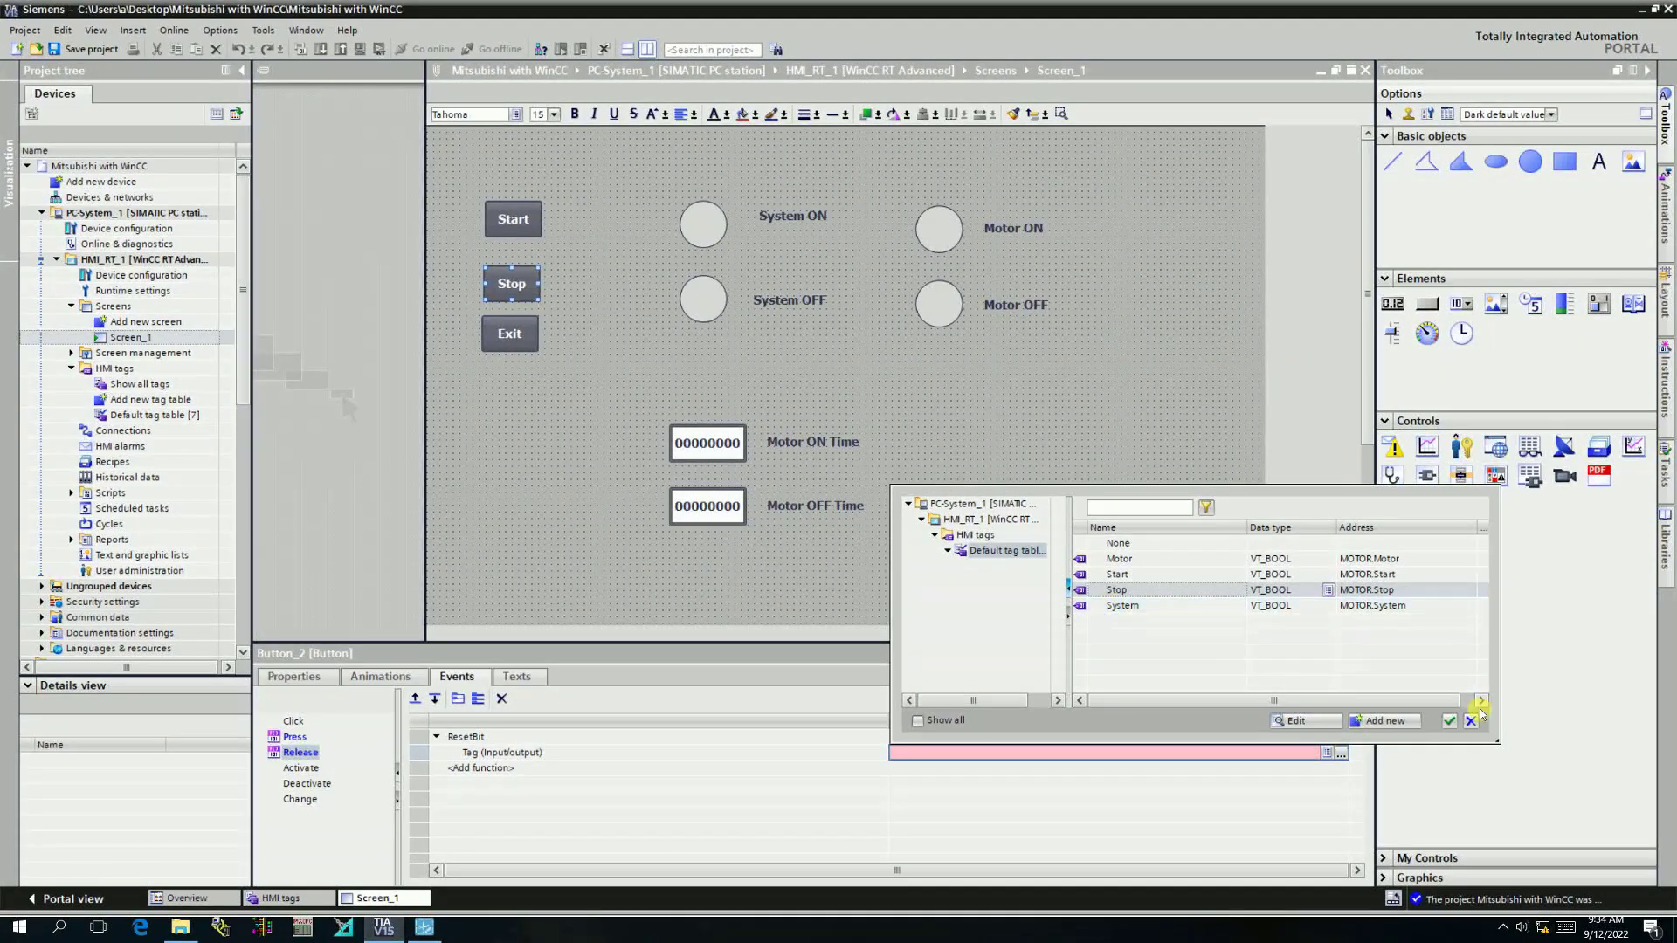
{"action": "left_click", "coordinate": [1450, 720]}
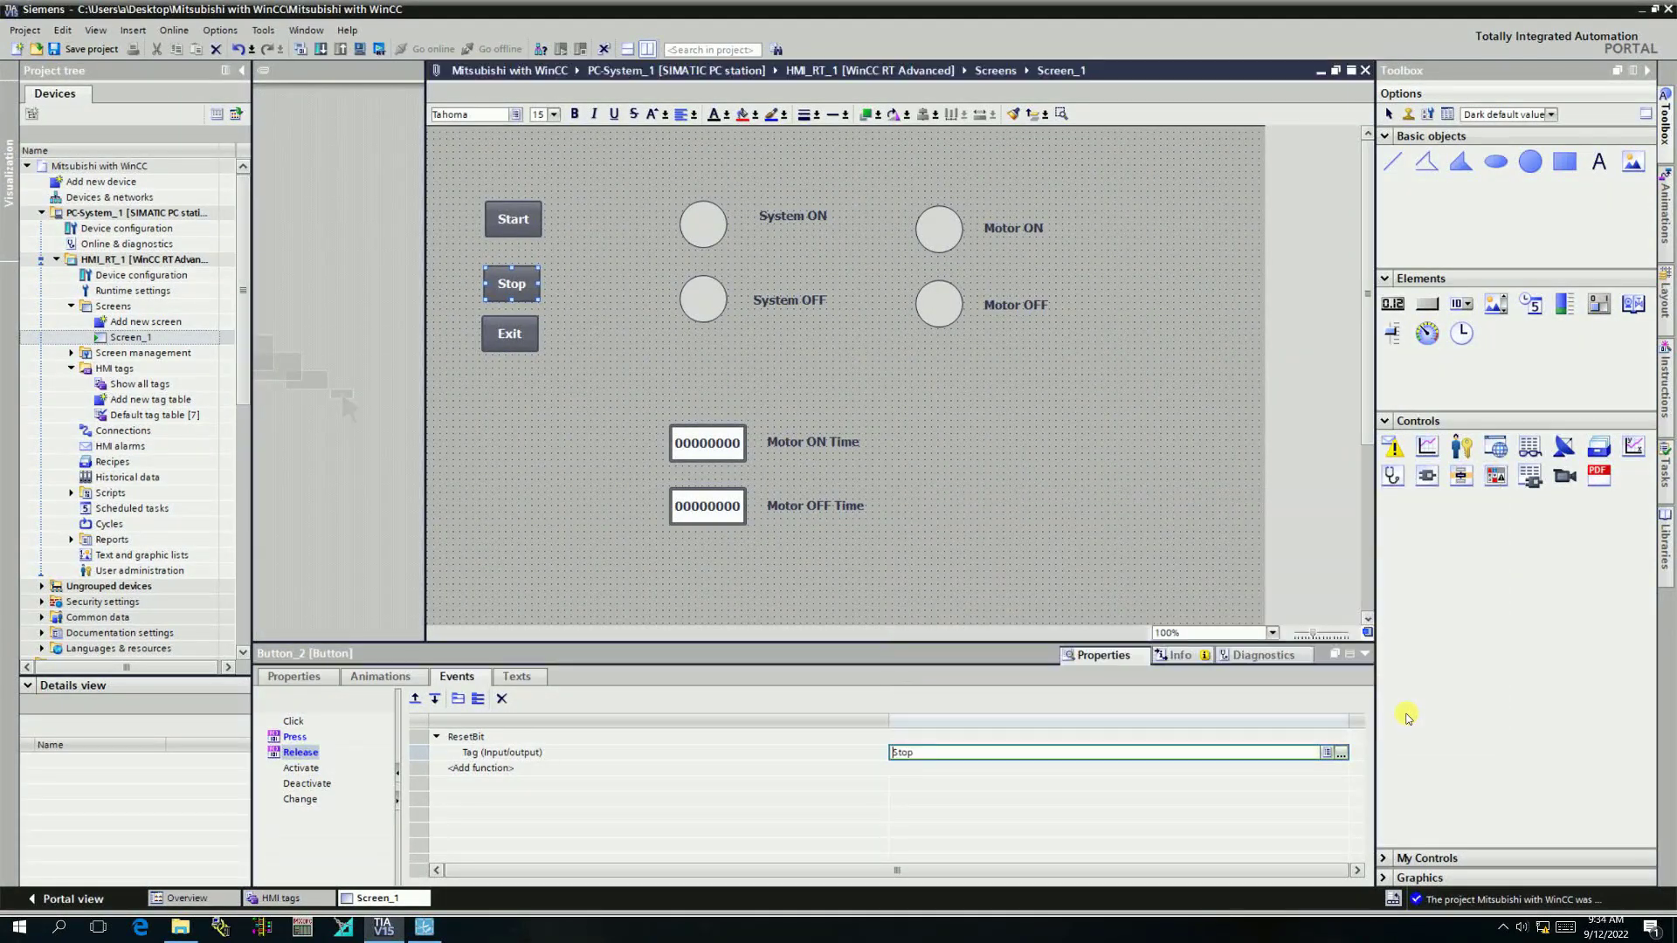
Assign the StopRuntime function to the Click event of the Exit button.
{"action": "left_click", "coordinate": [523, 334]}
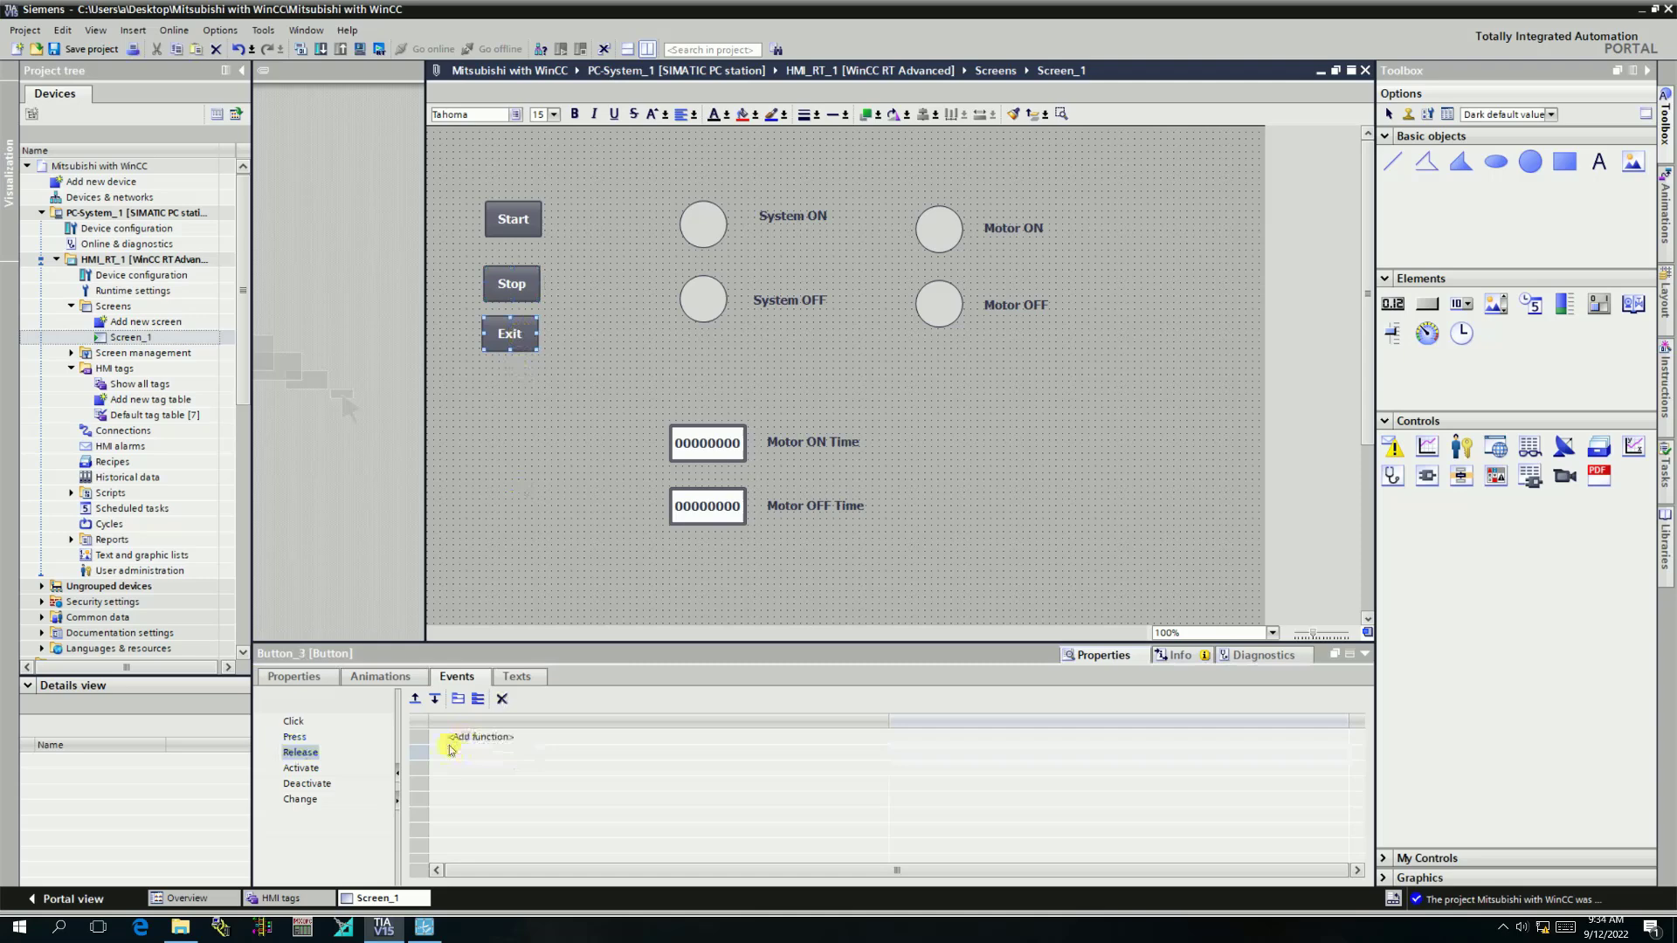
{"action": "left_click", "coordinate": [292, 721]}
{"action": "left_click", "coordinate": [498, 738]}
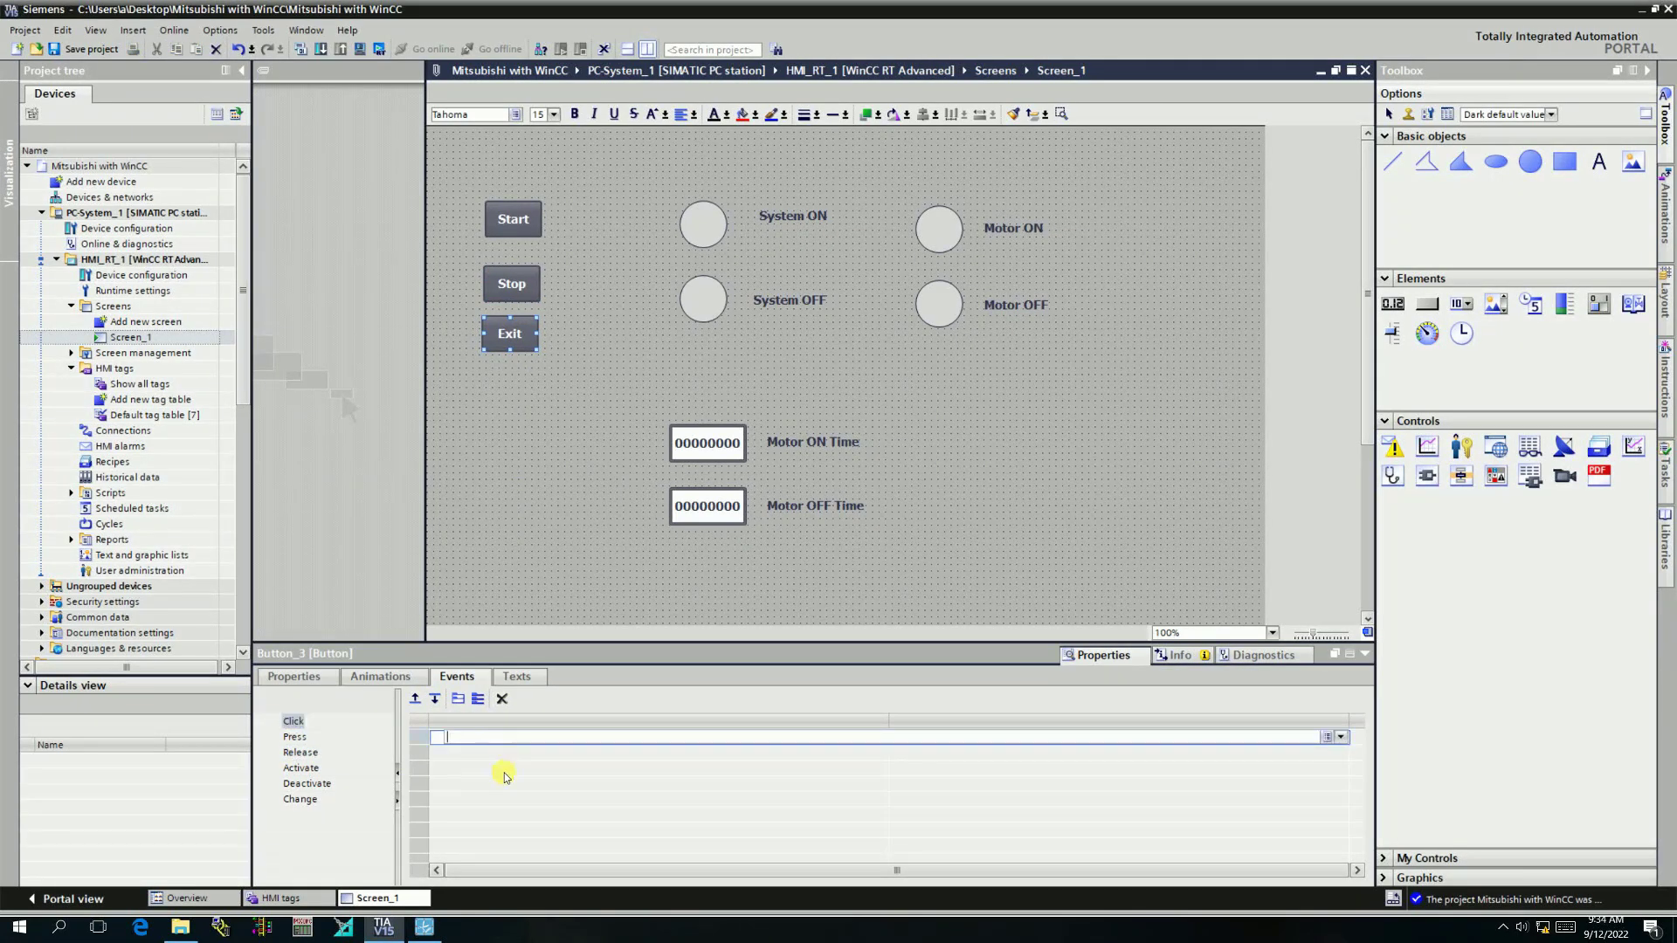
{"action": "type", "text": "st"}
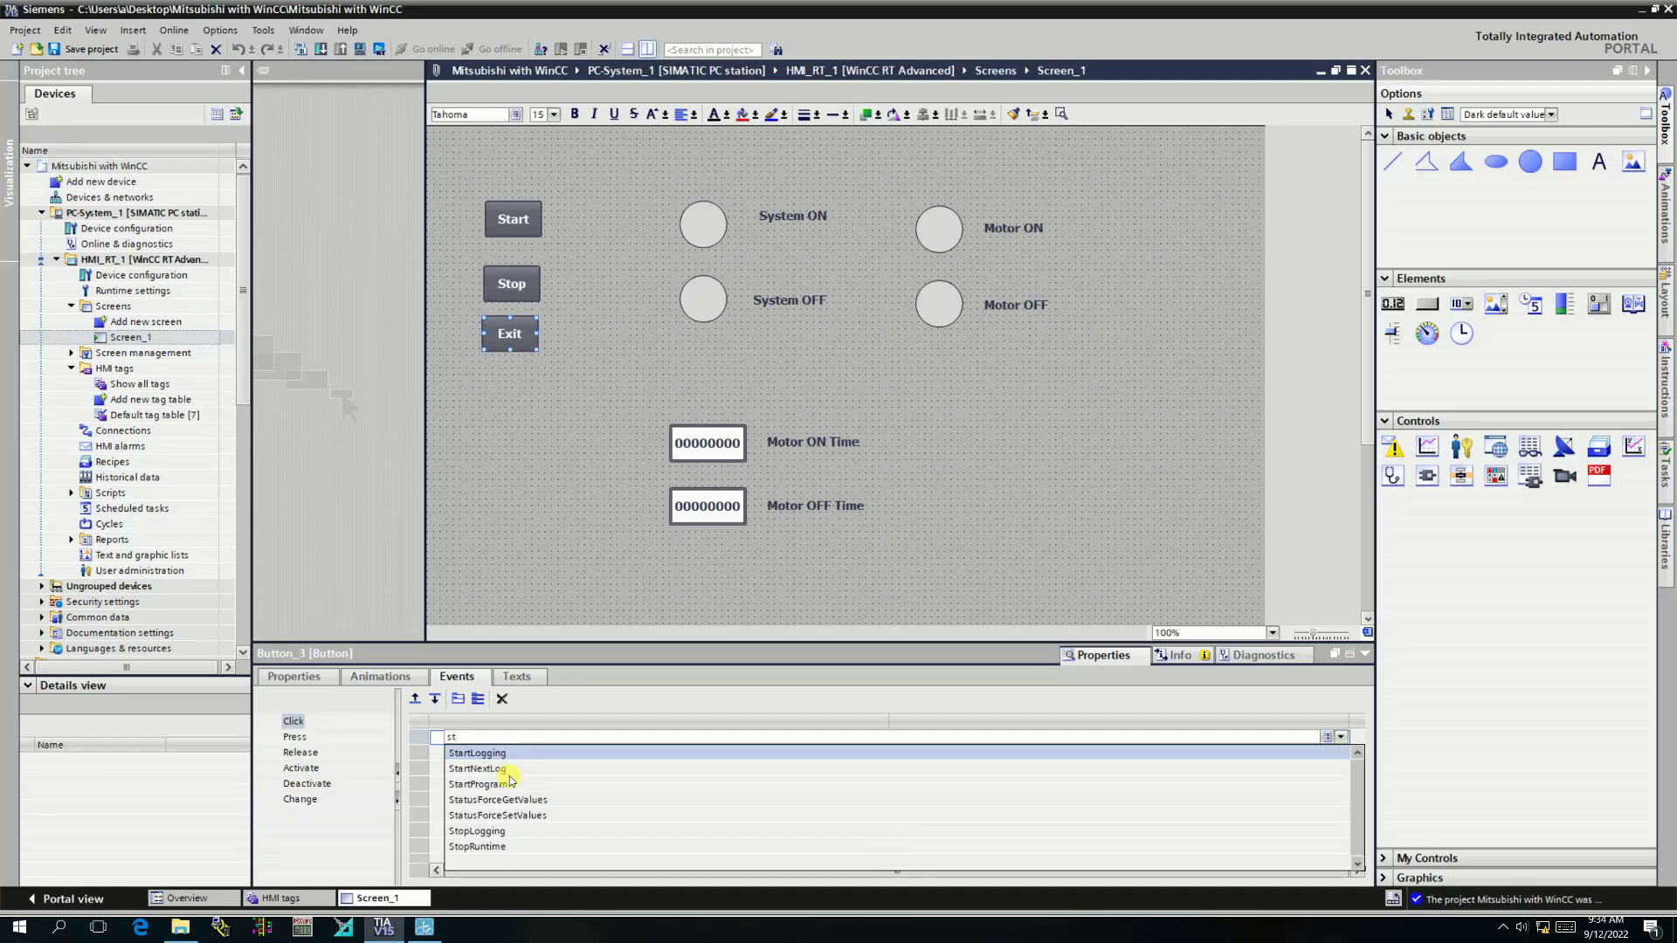
{"action": "type", "text": "o"}
{"action": "left_click", "coordinate": [497, 772]}
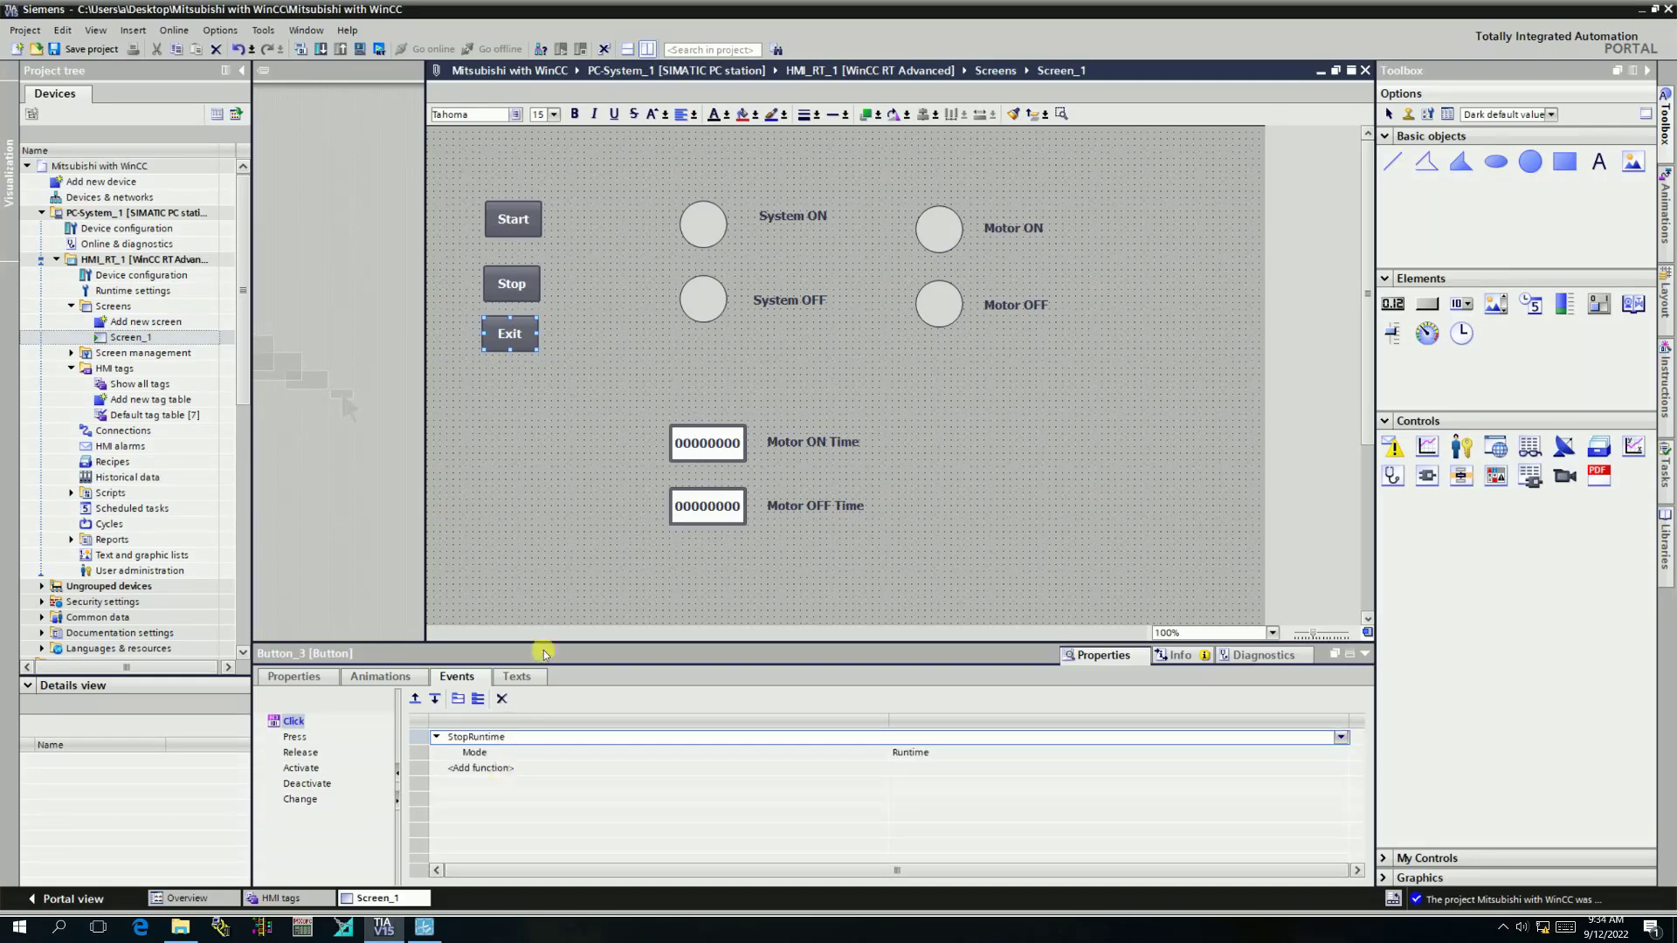
Add an Appearance animation to the System ON circle and link it to the System tag.
{"action": "left_click", "coordinate": [706, 231]}
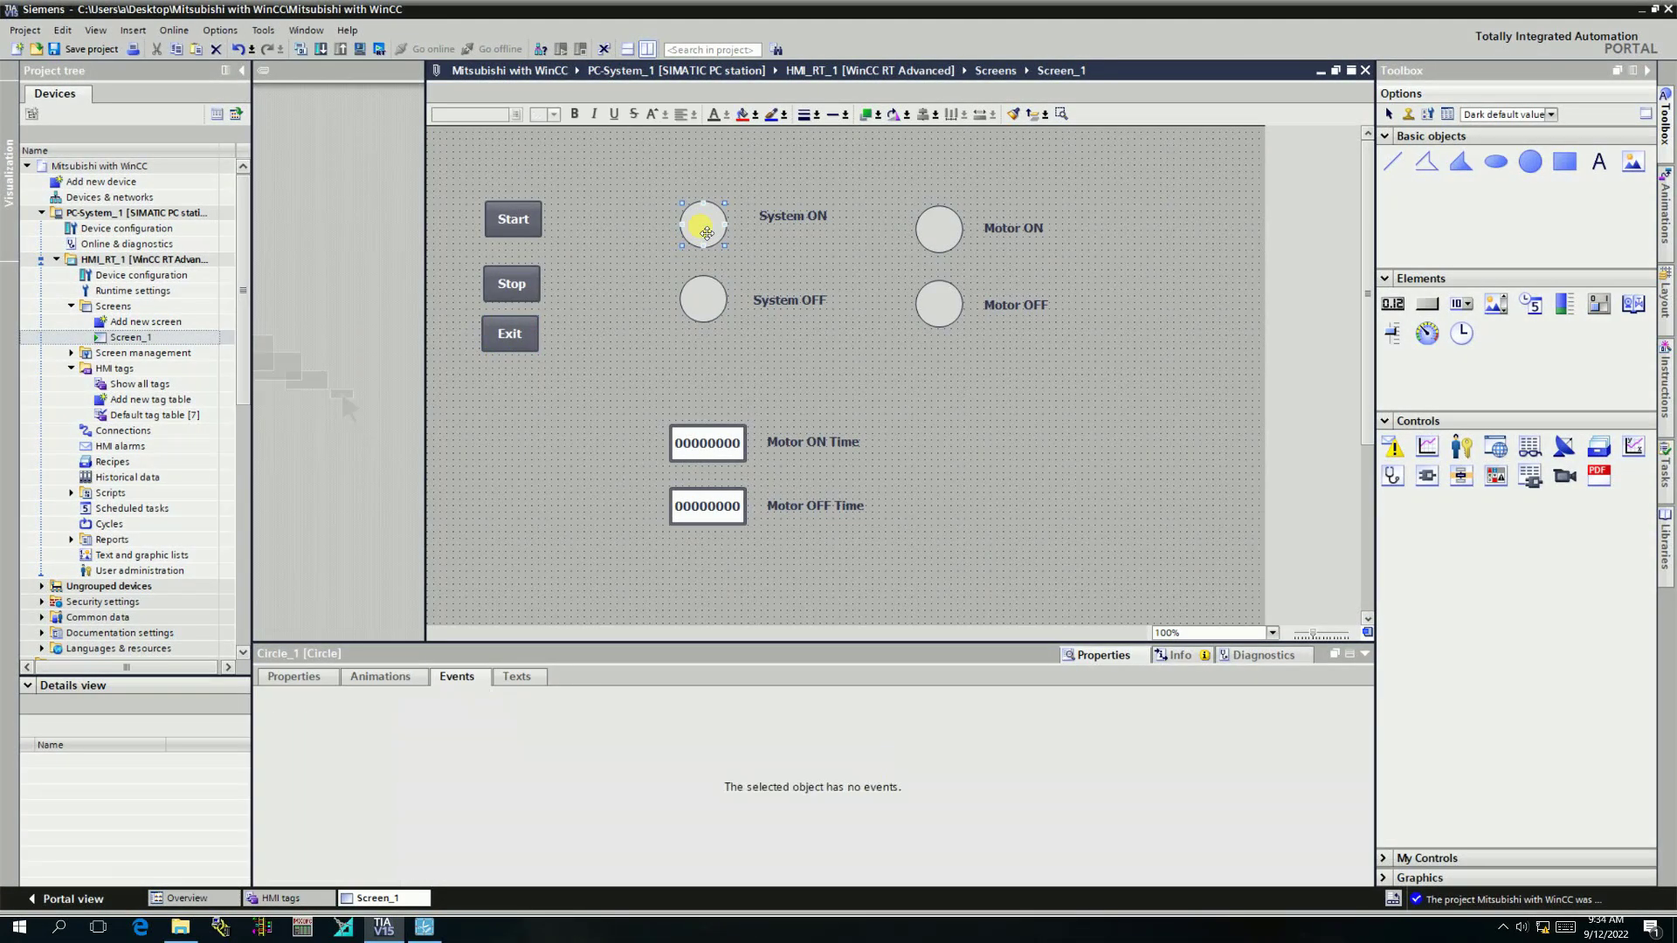
{"action": "left_click", "coordinate": [378, 678]}
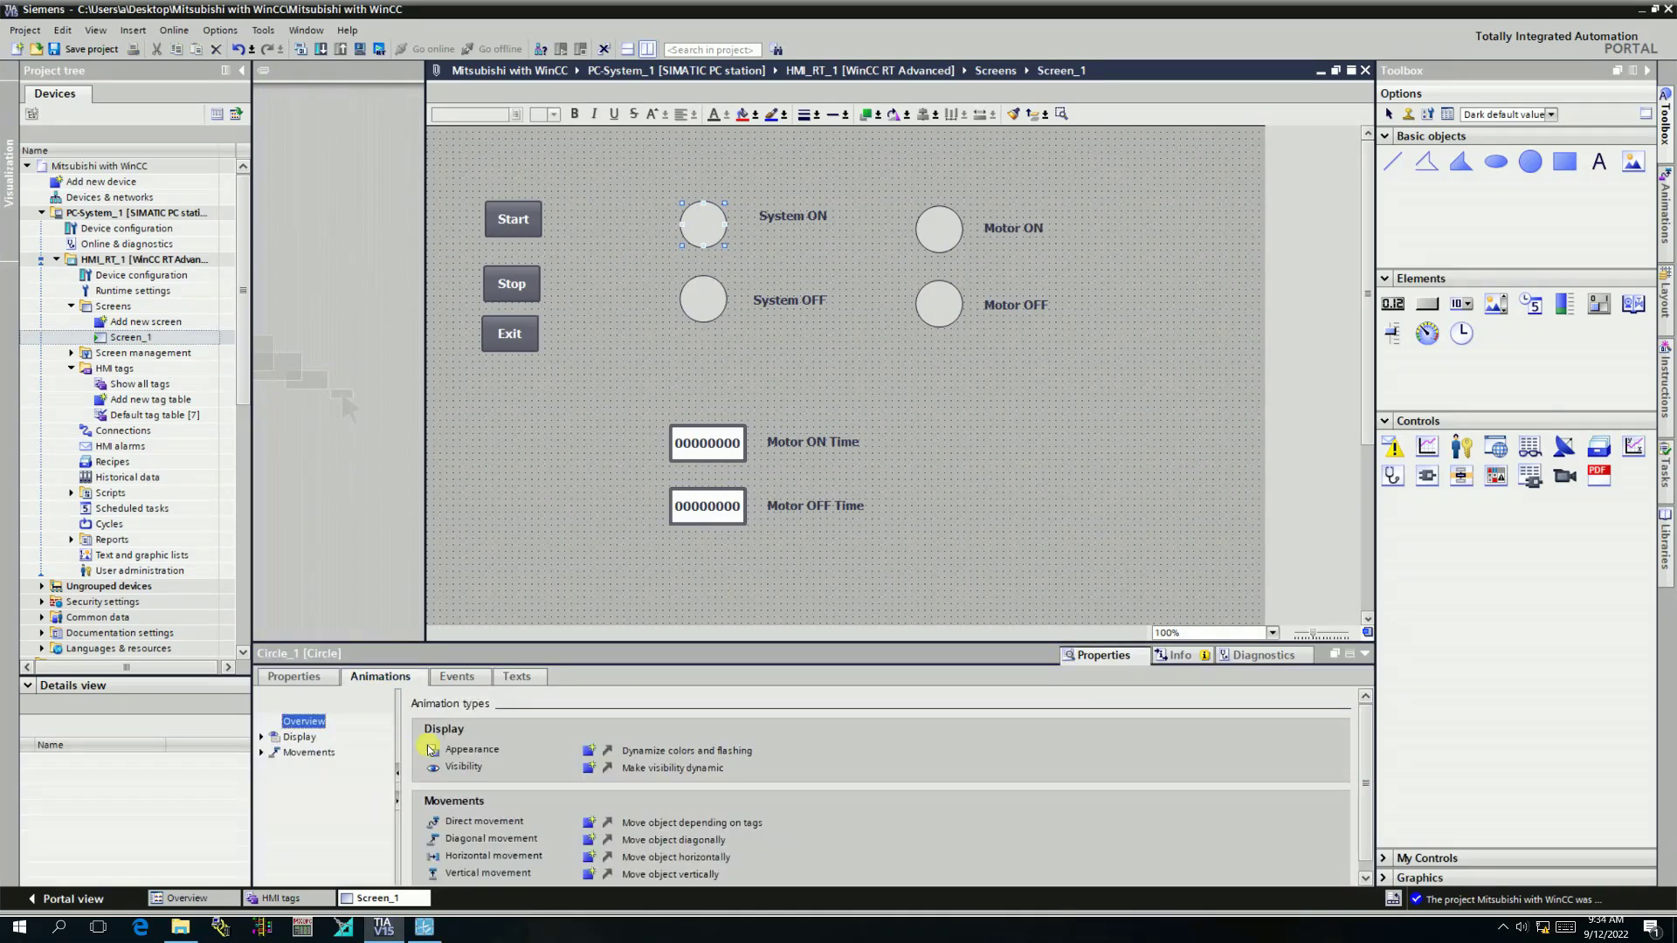
{"action": "left_click", "coordinate": [592, 753]}
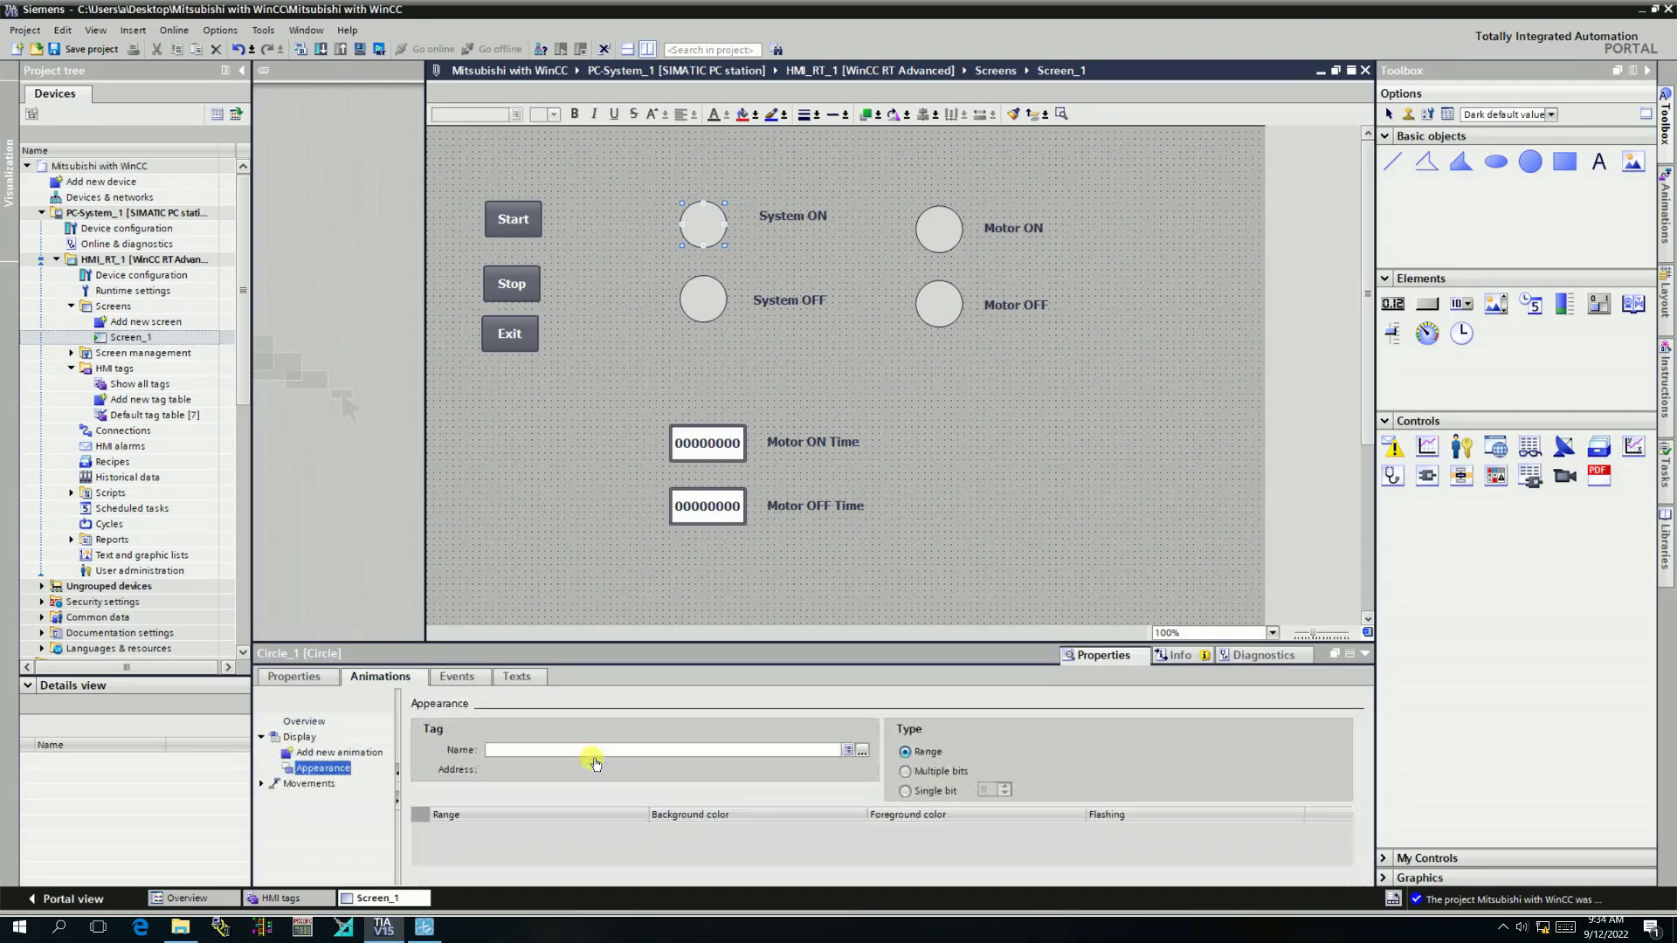
{"action": "left_click", "coordinate": [863, 751]}
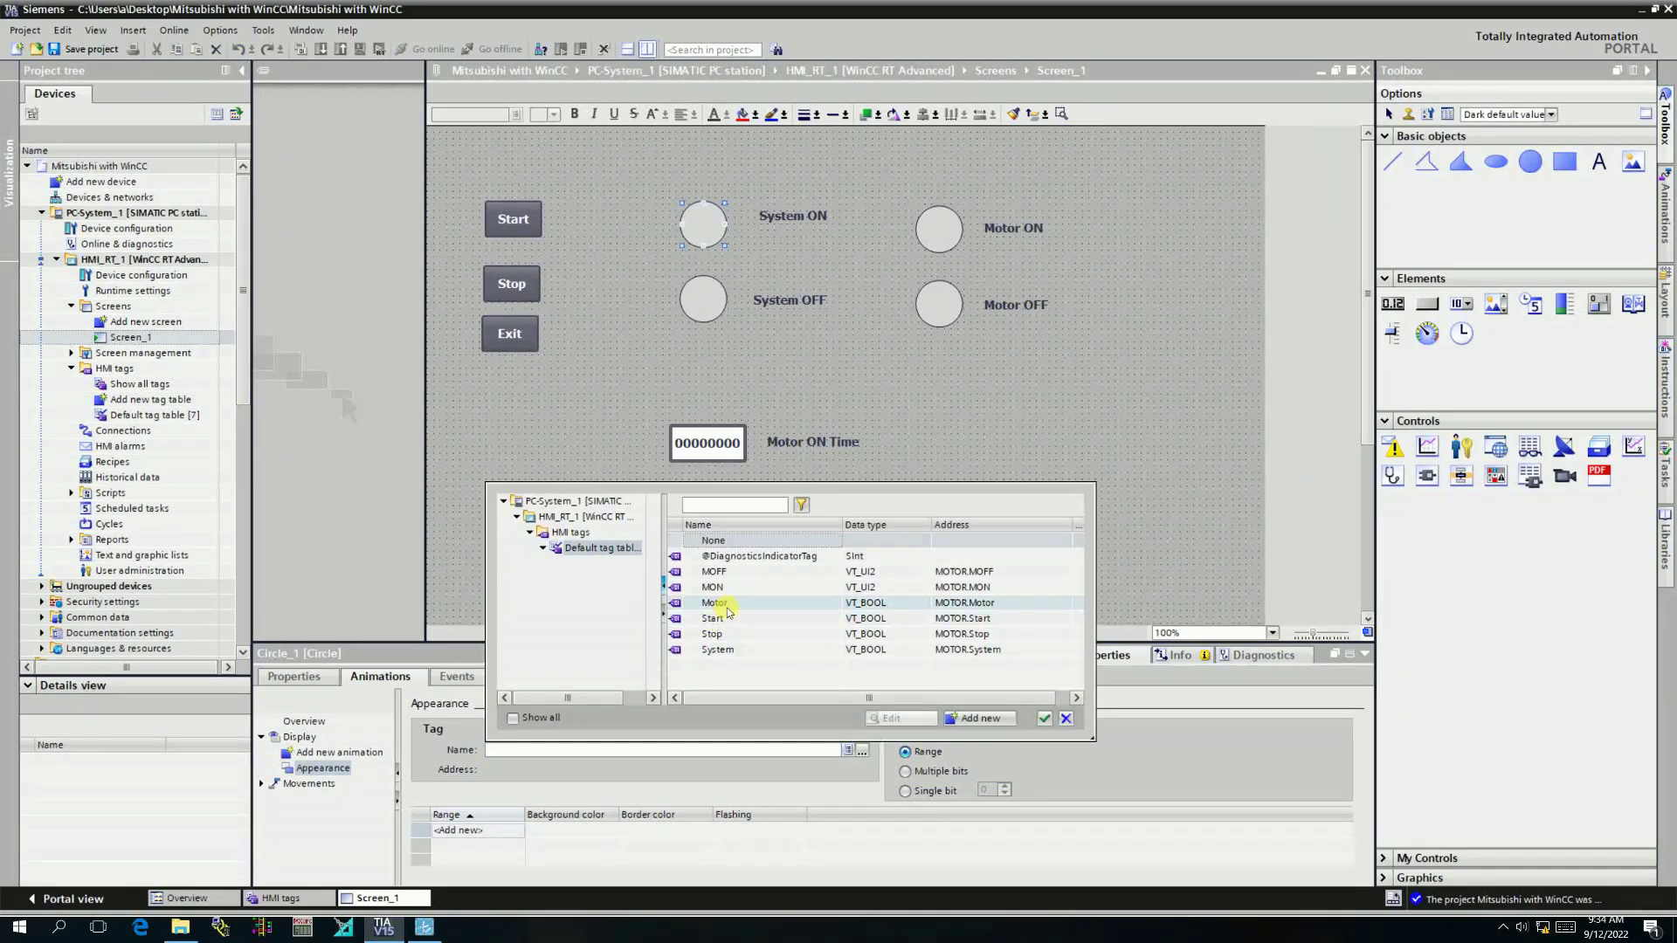
{"action": "left_click", "coordinate": [735, 651]}
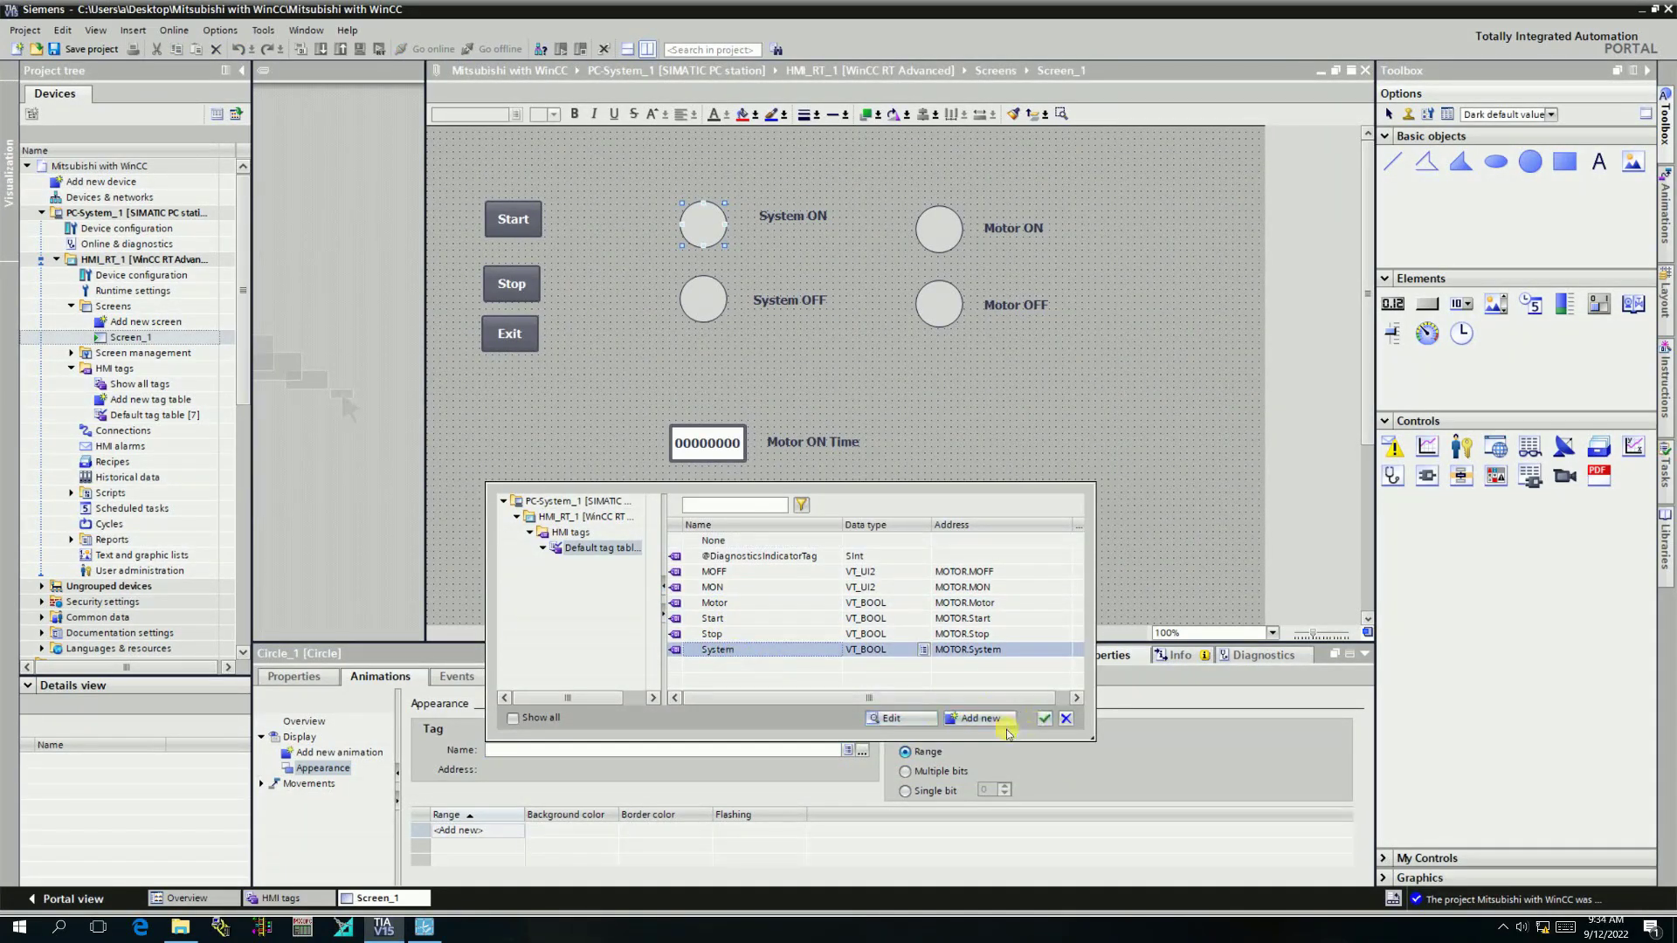
{"action": "left_click", "coordinate": [1044, 718]}
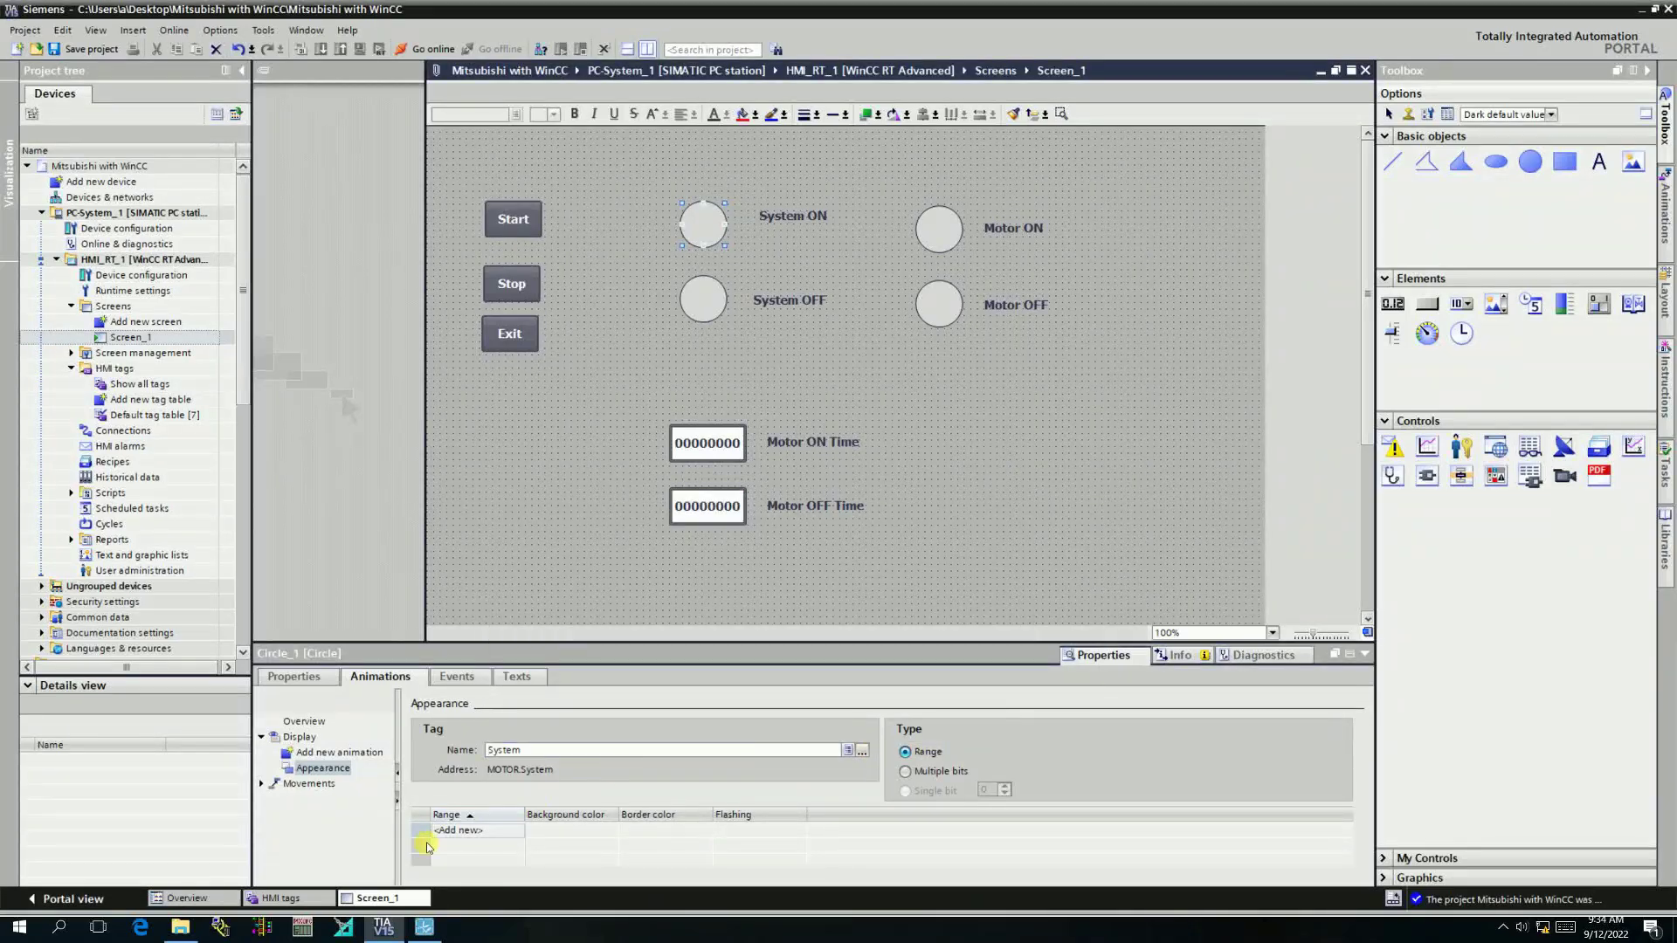
Define the System ON circle's background color as black (0, 0, 0) for range 0 and red (255, 0, 0) for range 1.
{"action": "double_click", "coordinate": [478, 832]}
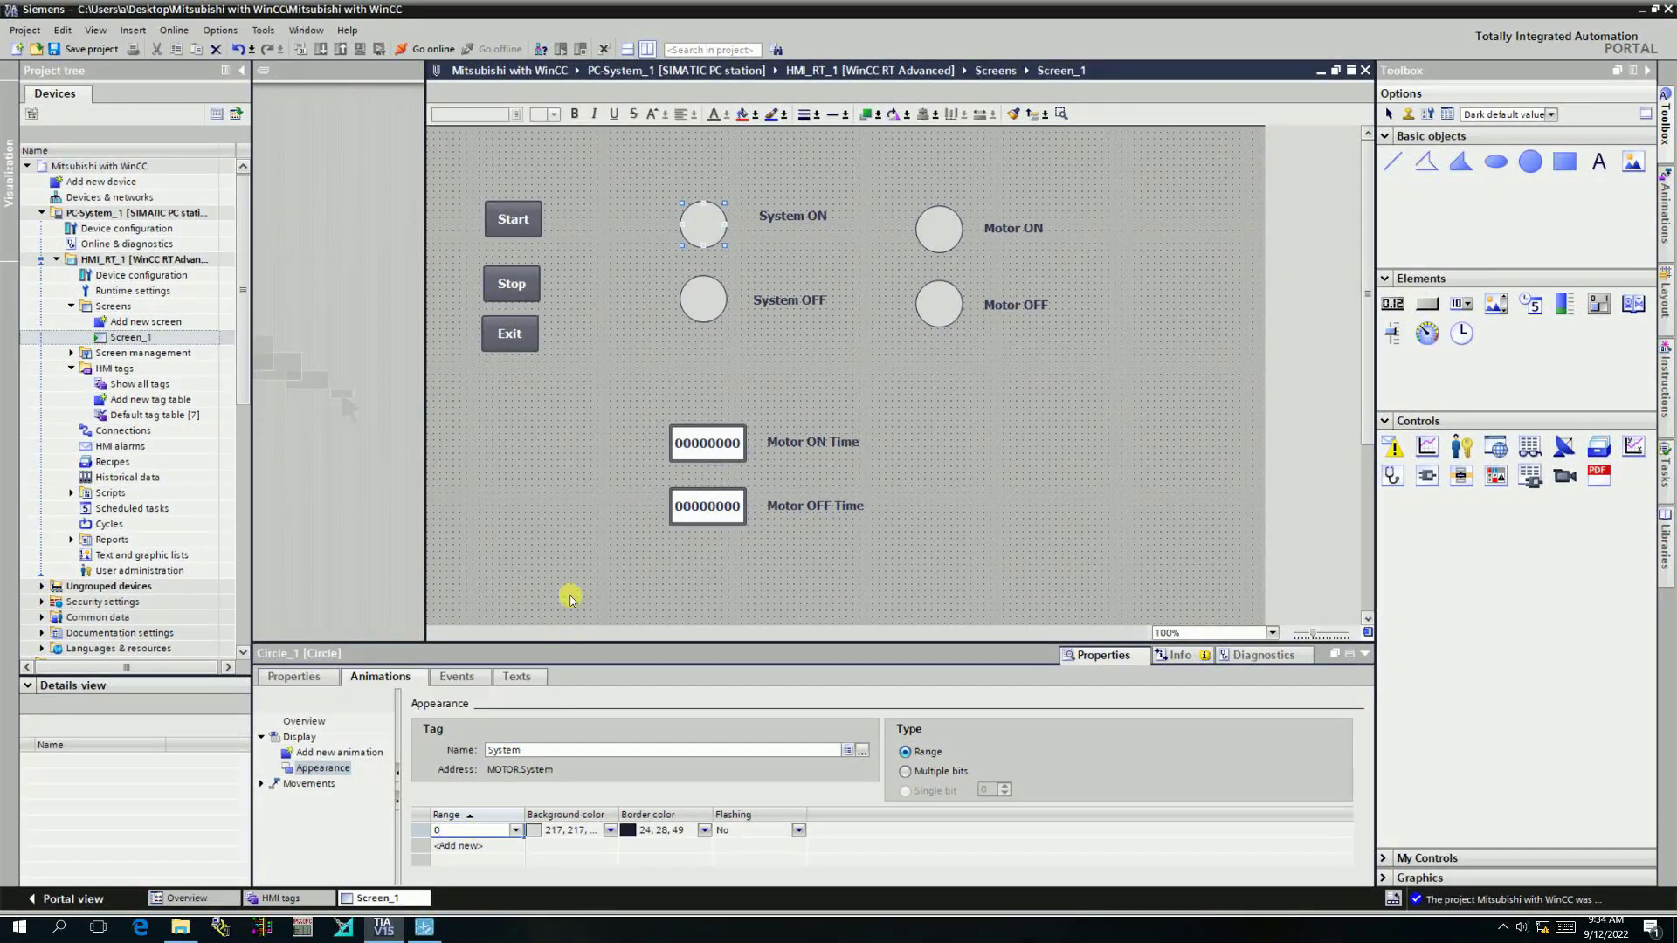
{"action": "left_click", "coordinate": [610, 831]}
{"action": "left_click", "coordinate": [611, 831]}
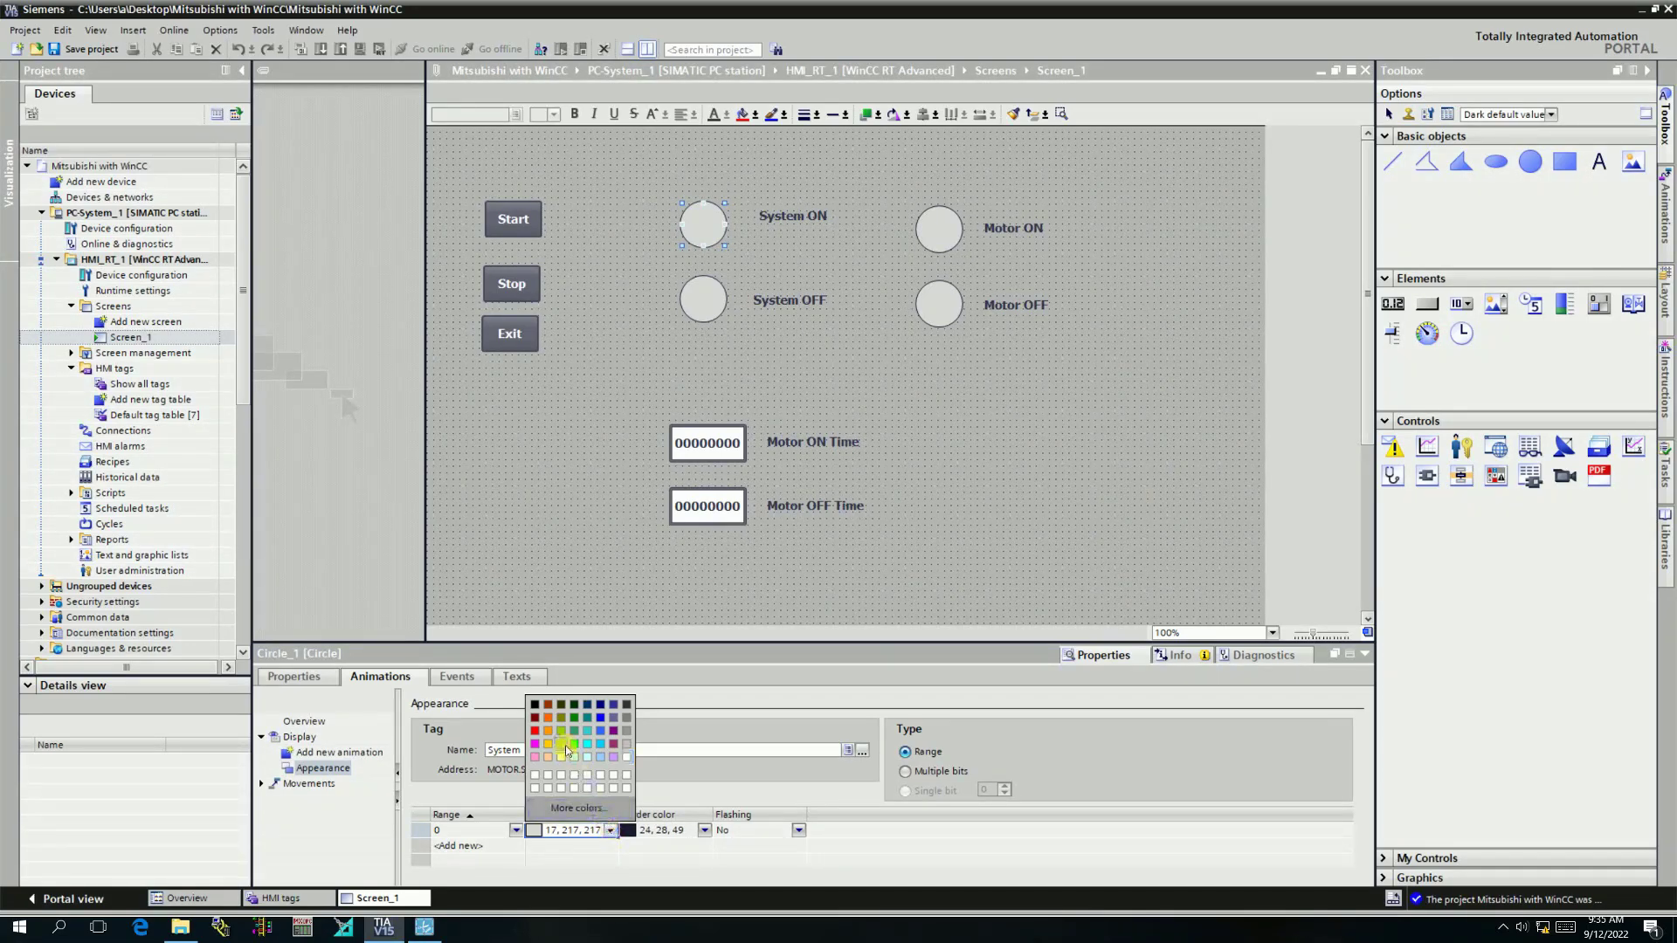
{"action": "left_click", "coordinate": [535, 706]}
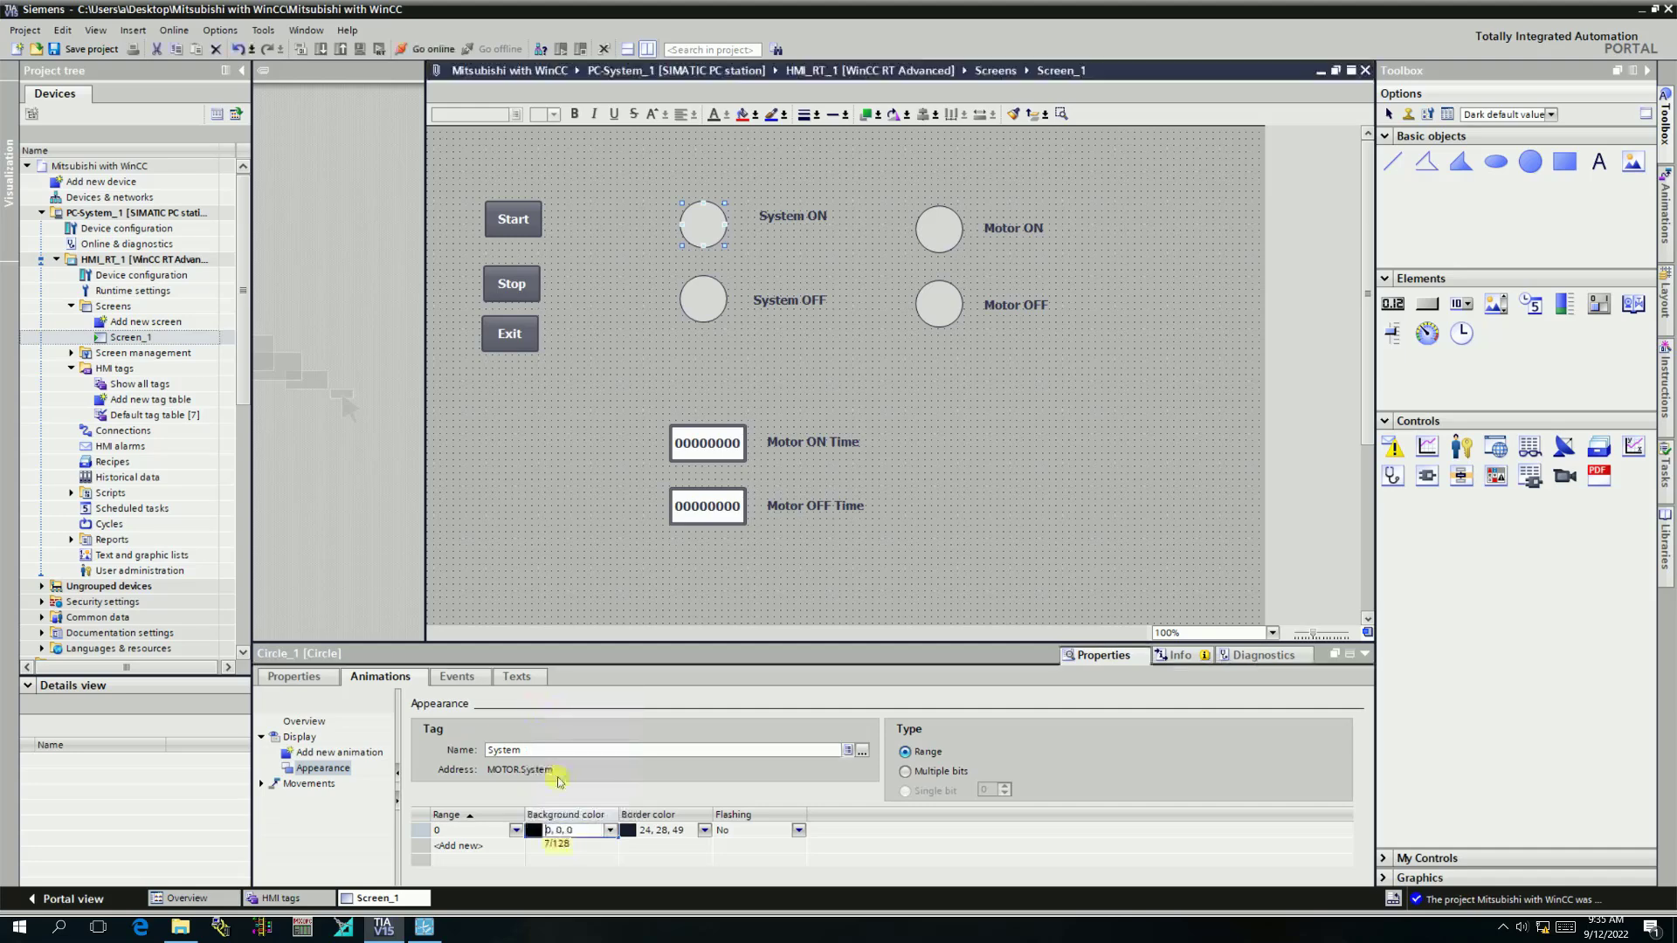
{"action": "left_click", "coordinate": [481, 846]}
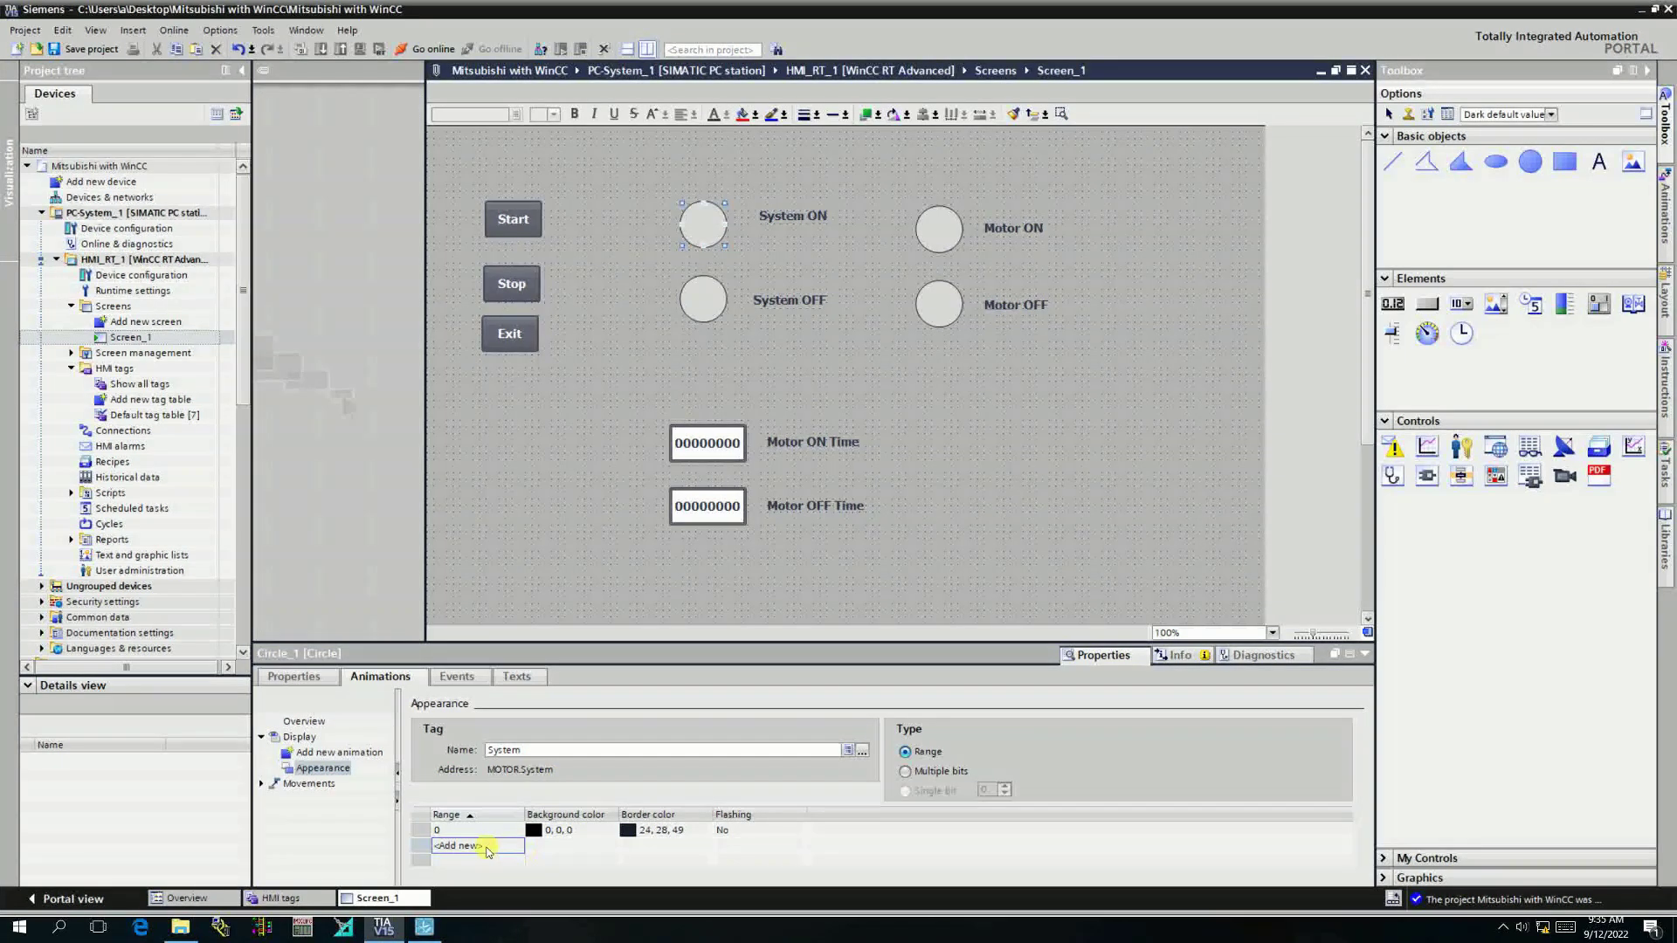
{"action": "left_click", "coordinate": [494, 848]}
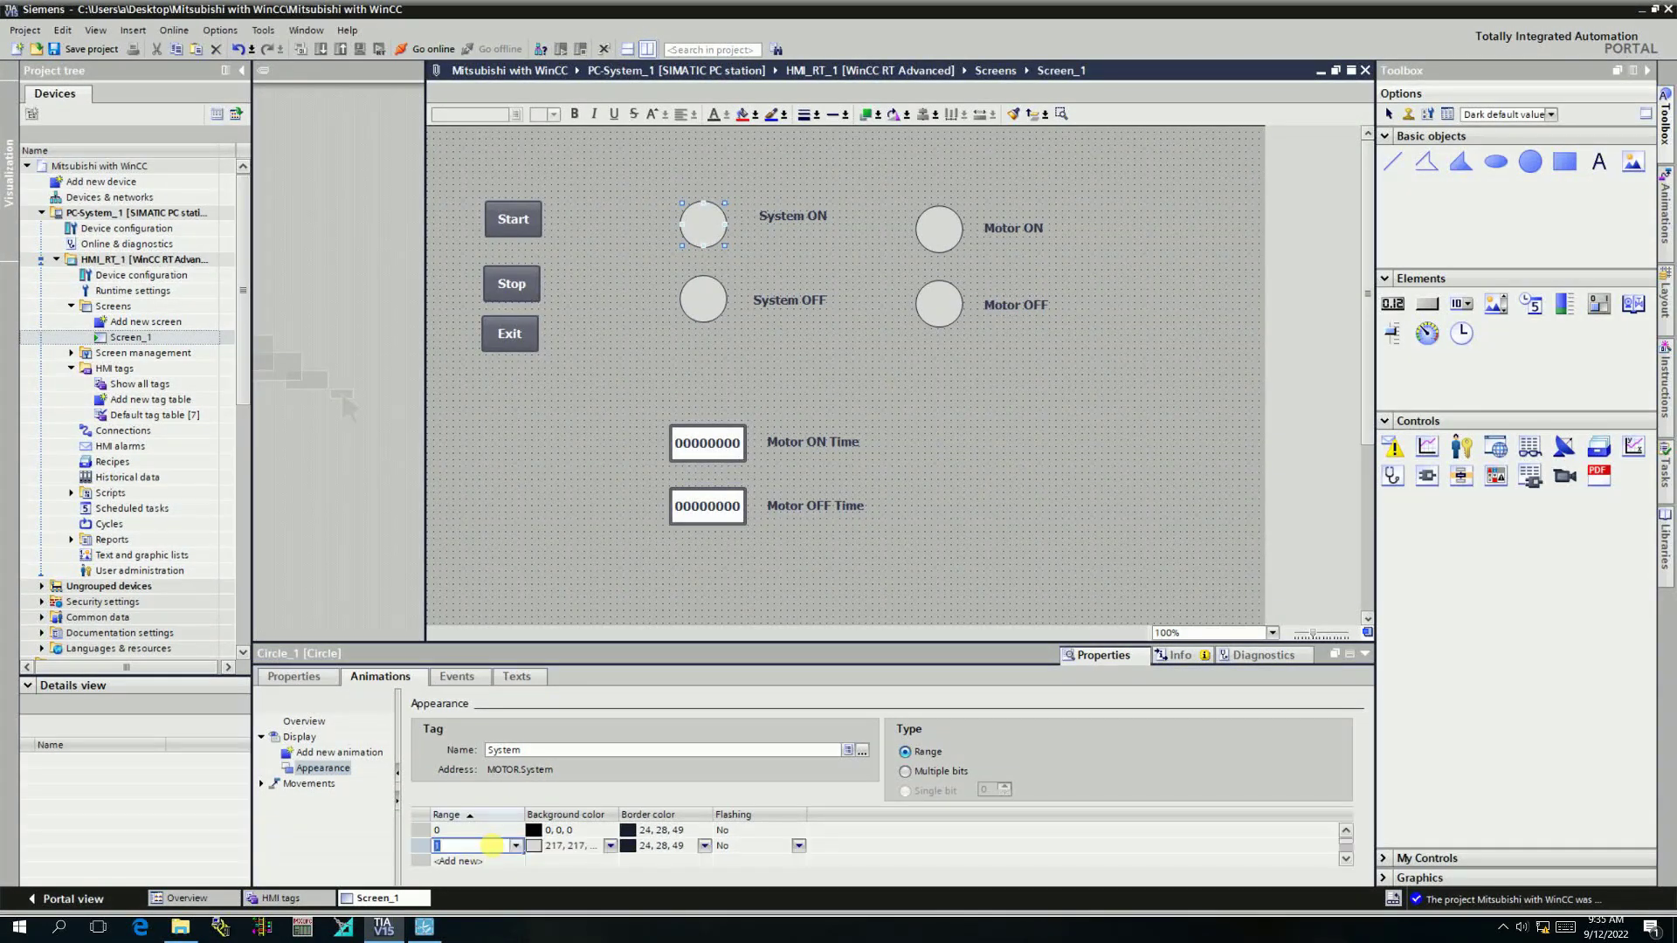
{"action": "left_click", "coordinate": [611, 846]}
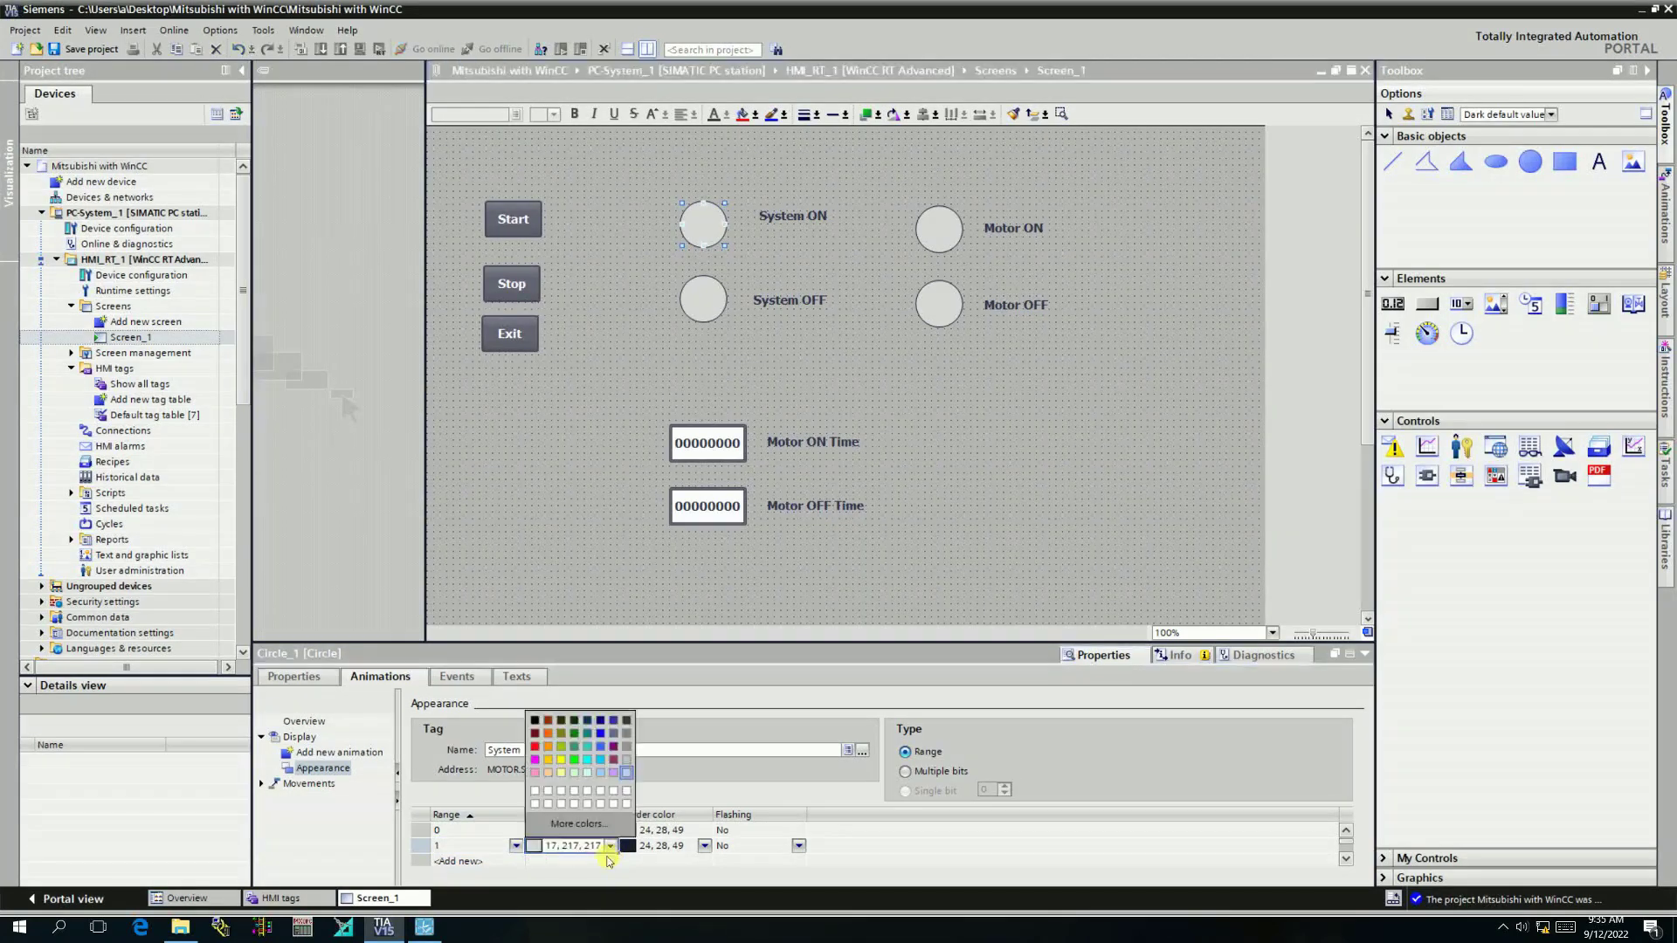
{"action": "left_click", "coordinate": [536, 753]}
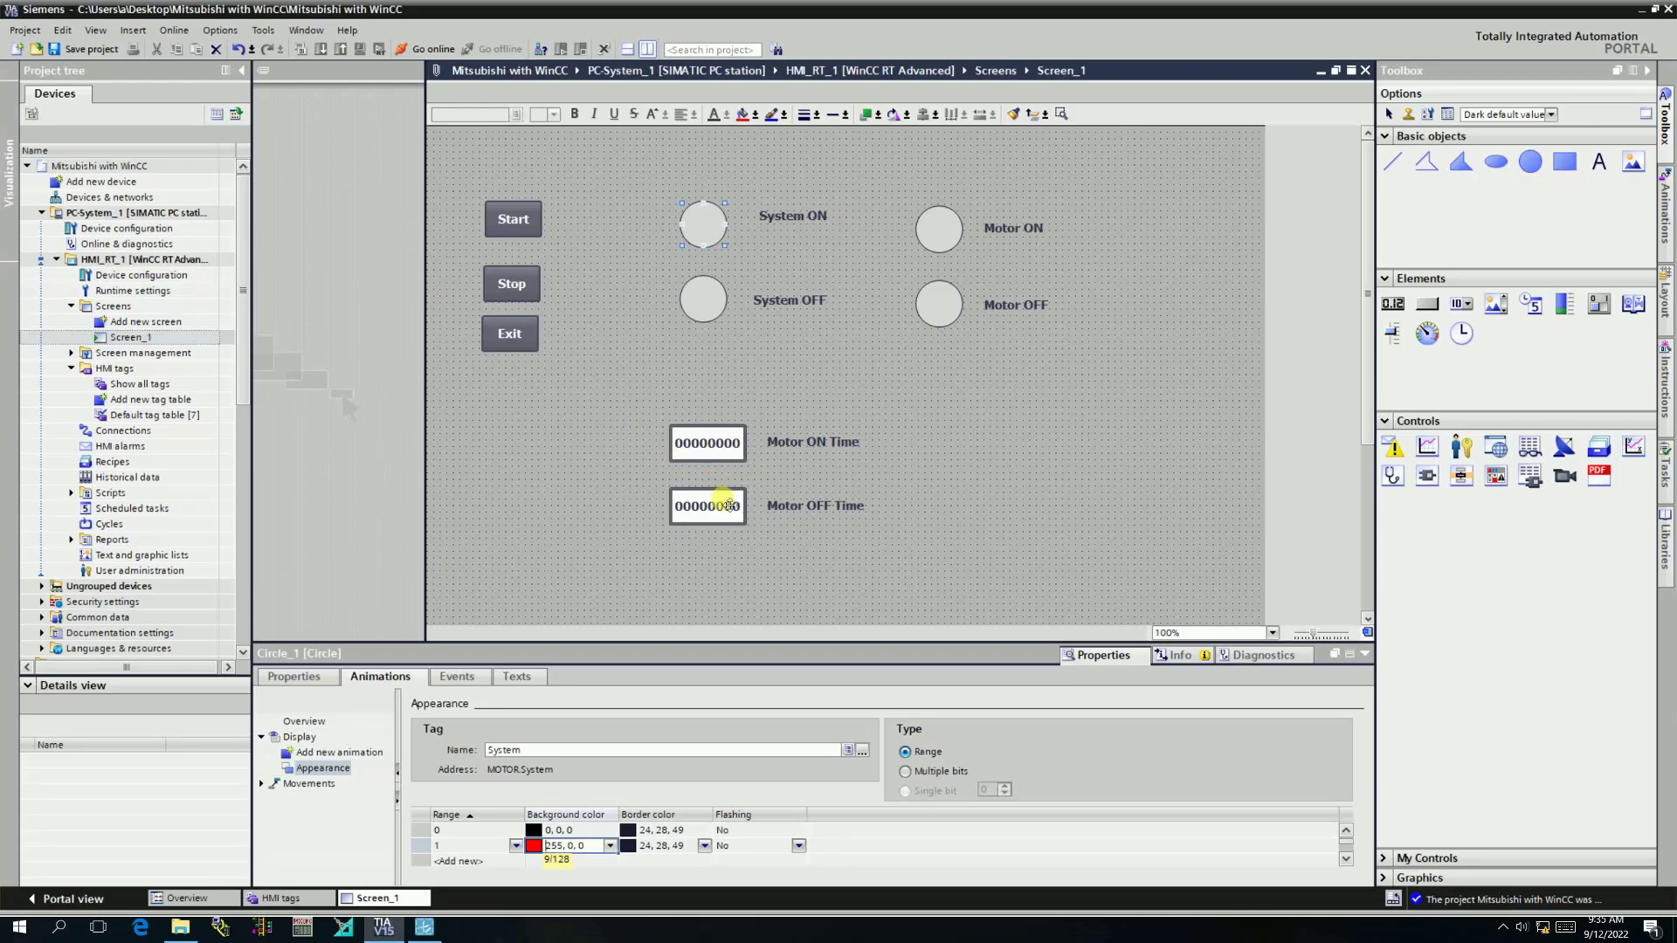
Add an Appearance animation to the System OFF circle and link it to the System tag.
{"action": "left_click", "coordinate": [699, 302]}
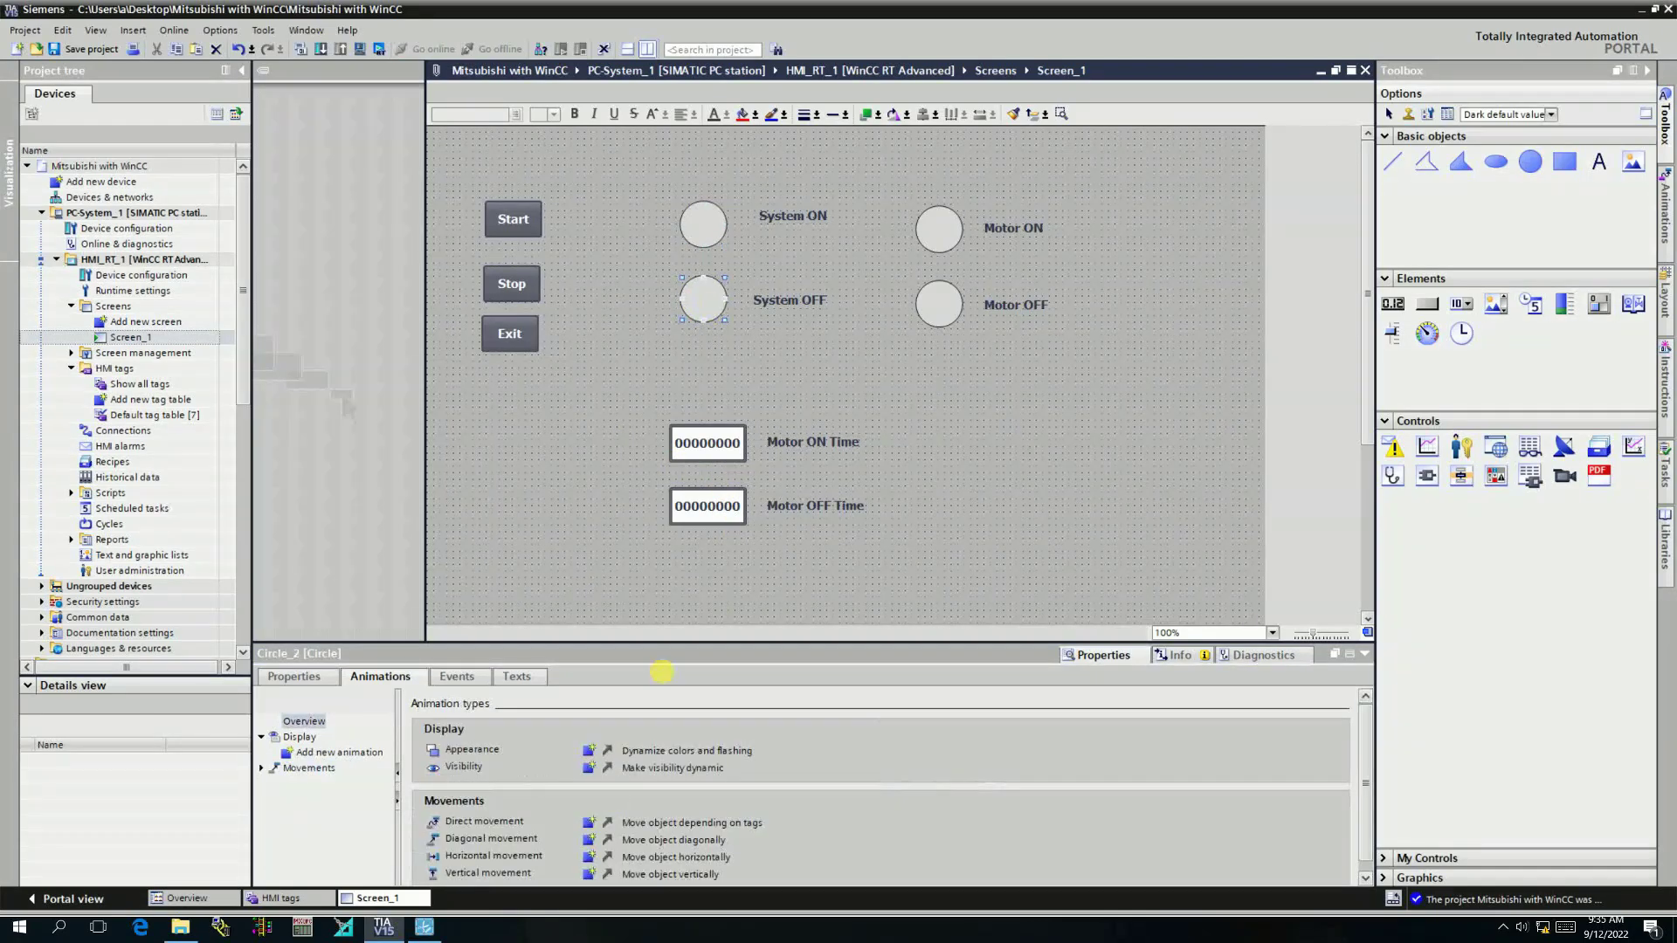
{"action": "left_click", "coordinate": [592, 752]}
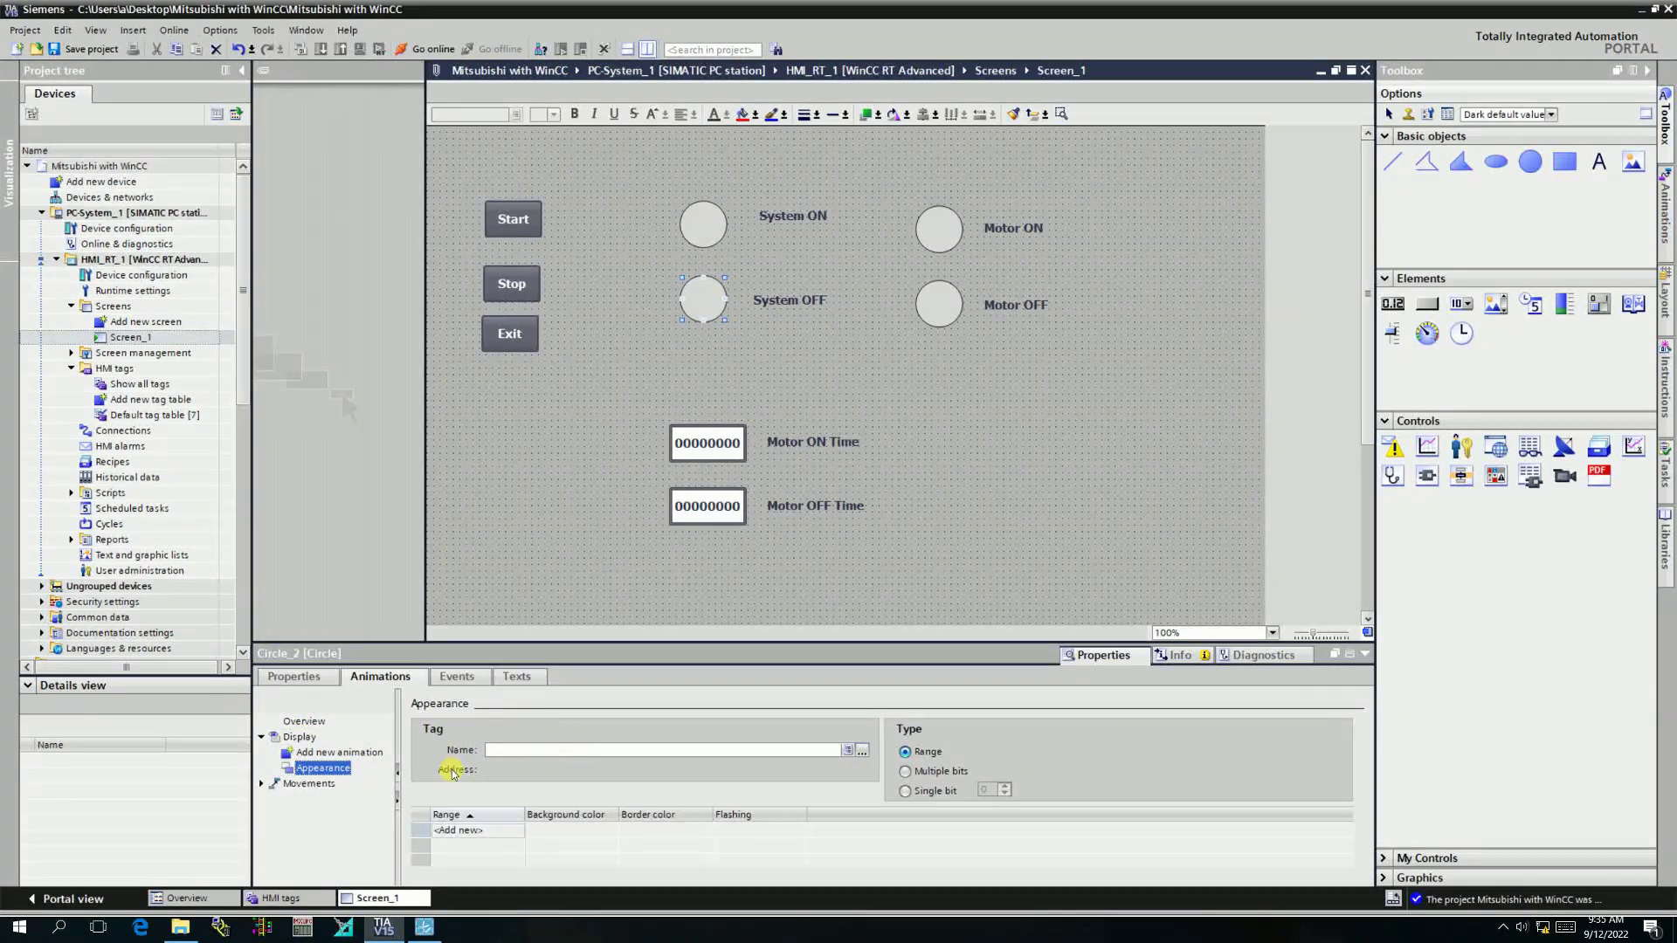
{"action": "left_click", "coordinate": [865, 753]}
{"action": "left_click", "coordinate": [774, 668]}
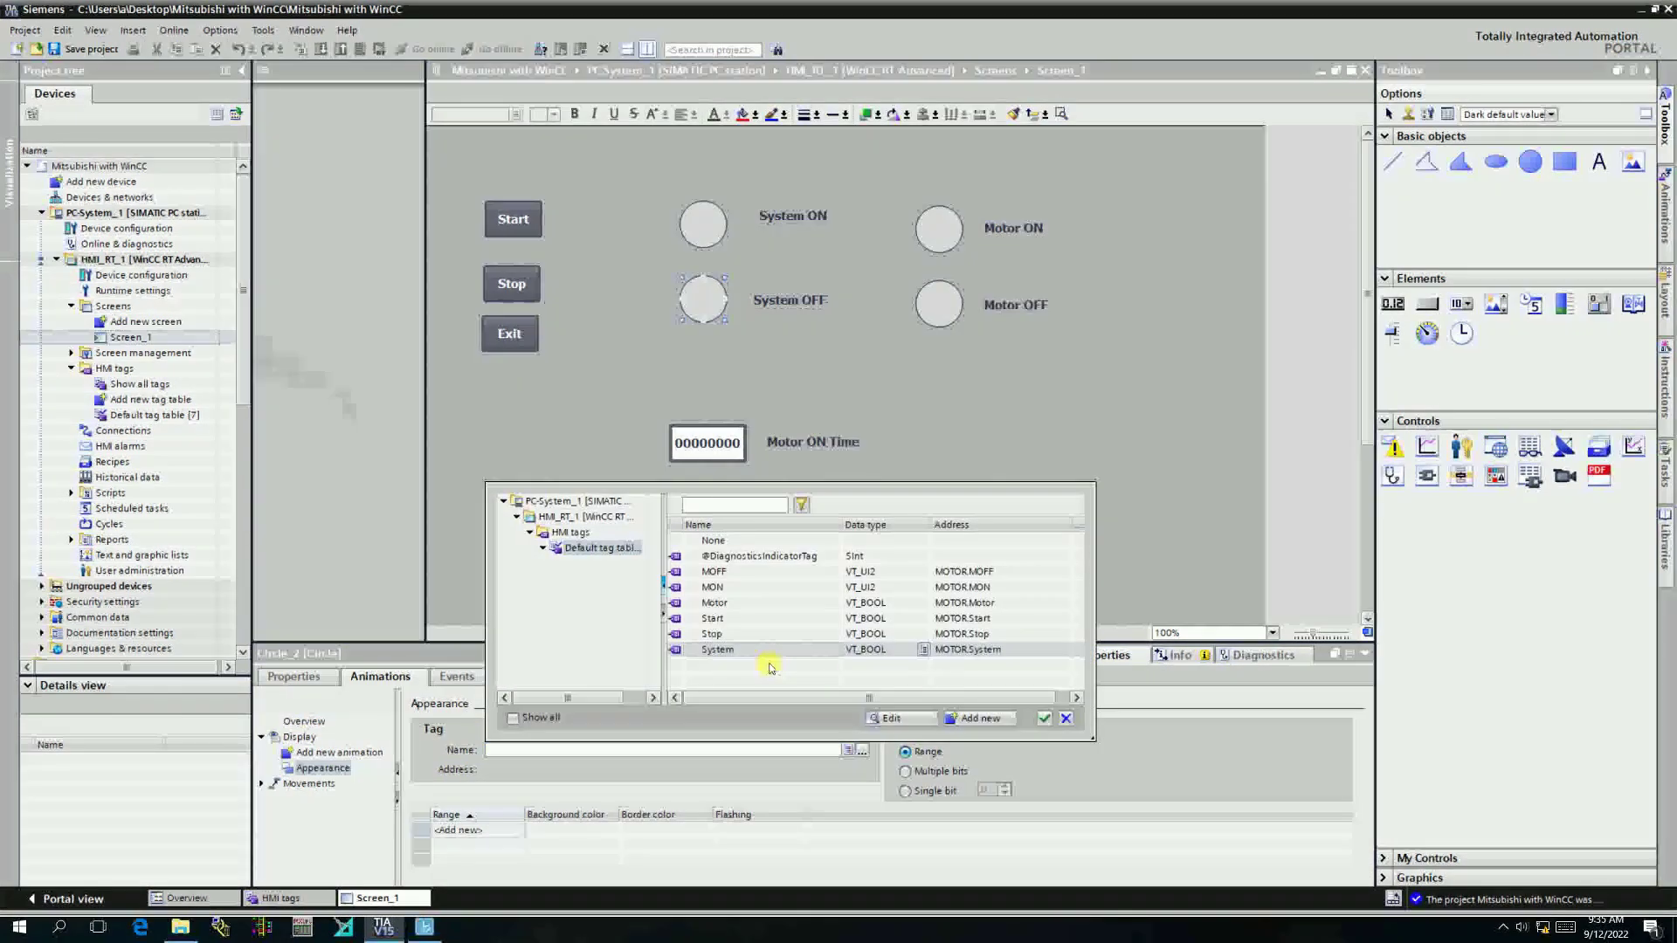
{"action": "left_click", "coordinate": [1048, 721]}
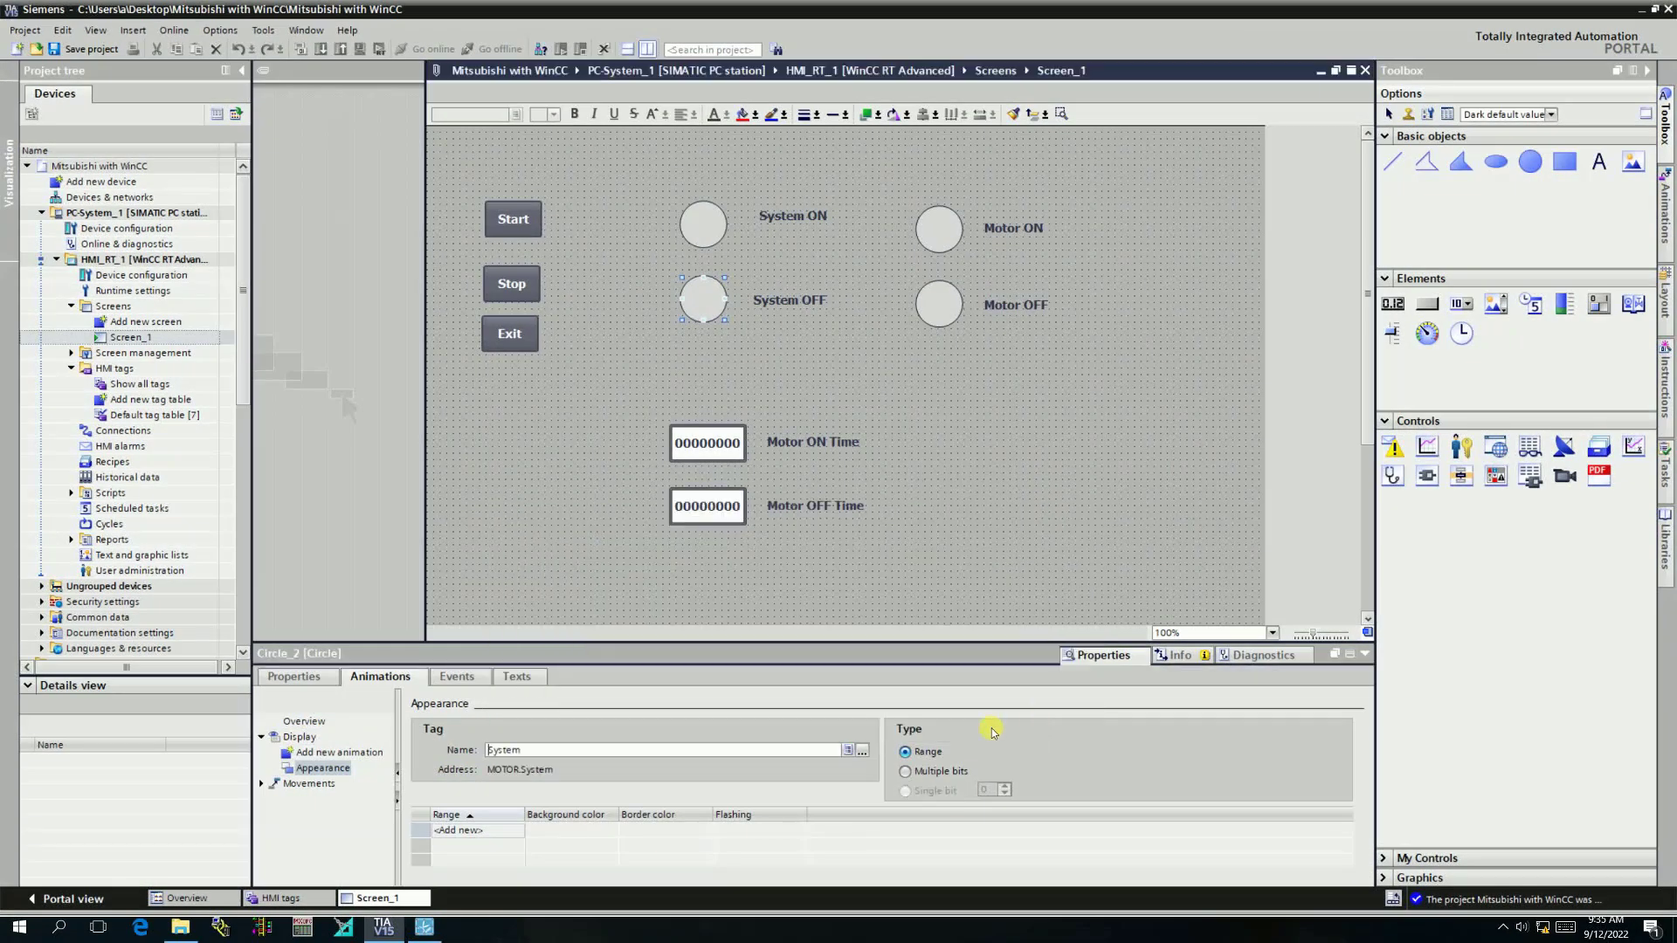
Define the System OFF circle's background color as red (255, 0, 0) for range 0 and black (0, 0, 0) for range 1.
{"action": "left_click", "coordinate": [477, 832]}
{"action": "left_click", "coordinate": [612, 832]}
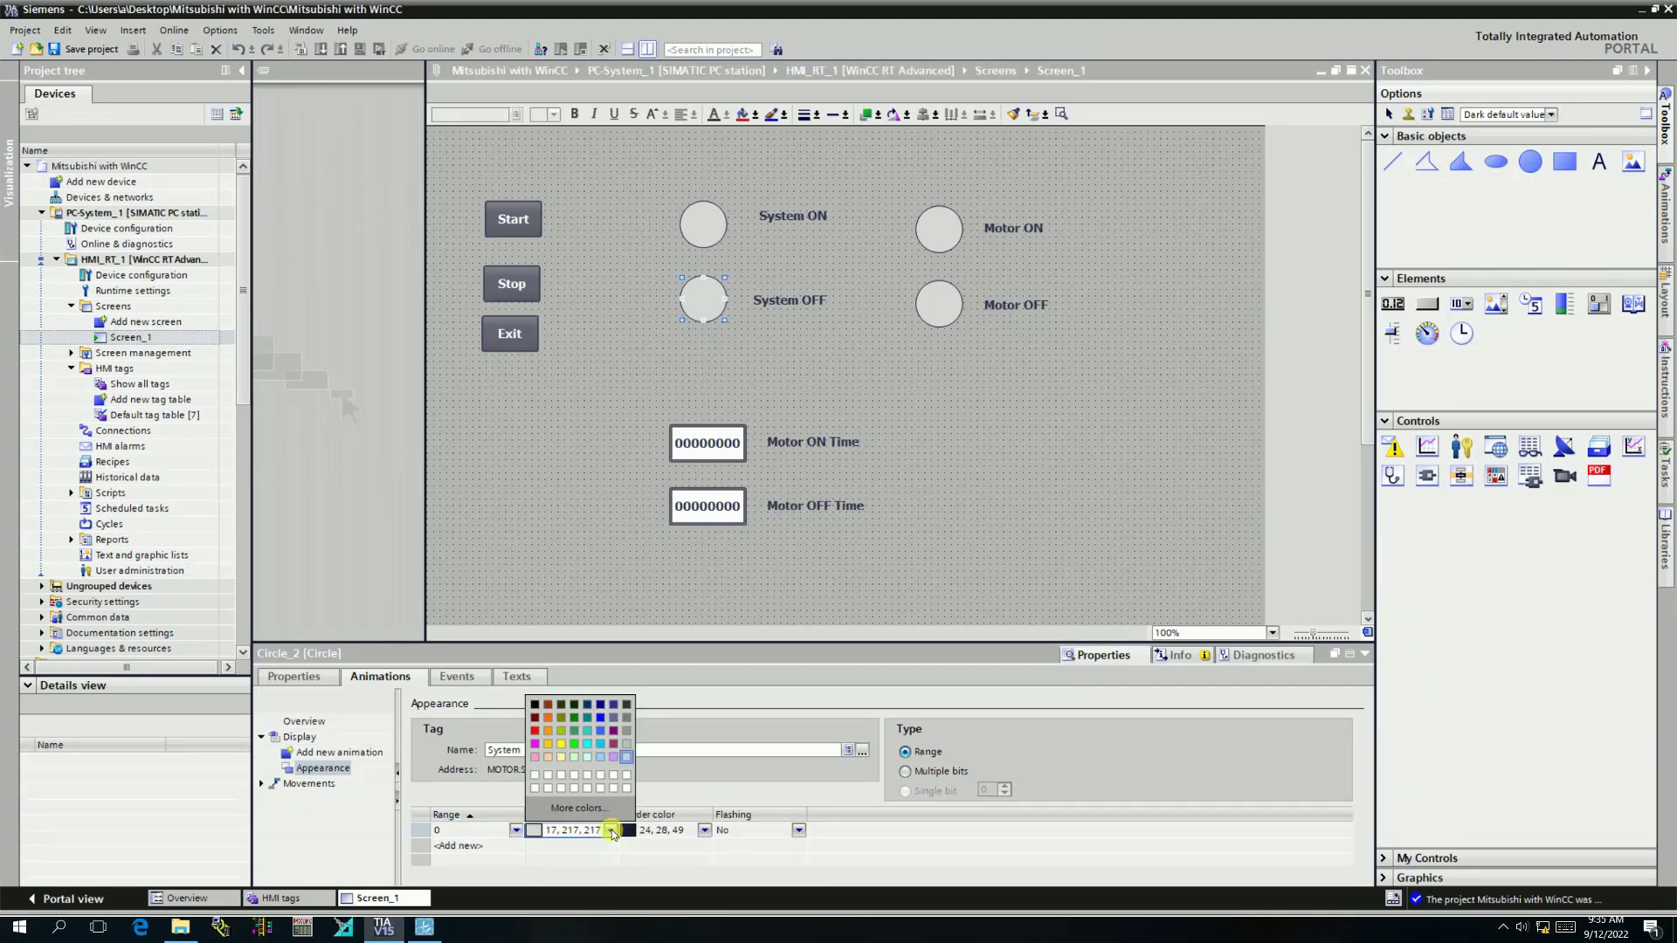
{"action": "left_click", "coordinate": [535, 731]}
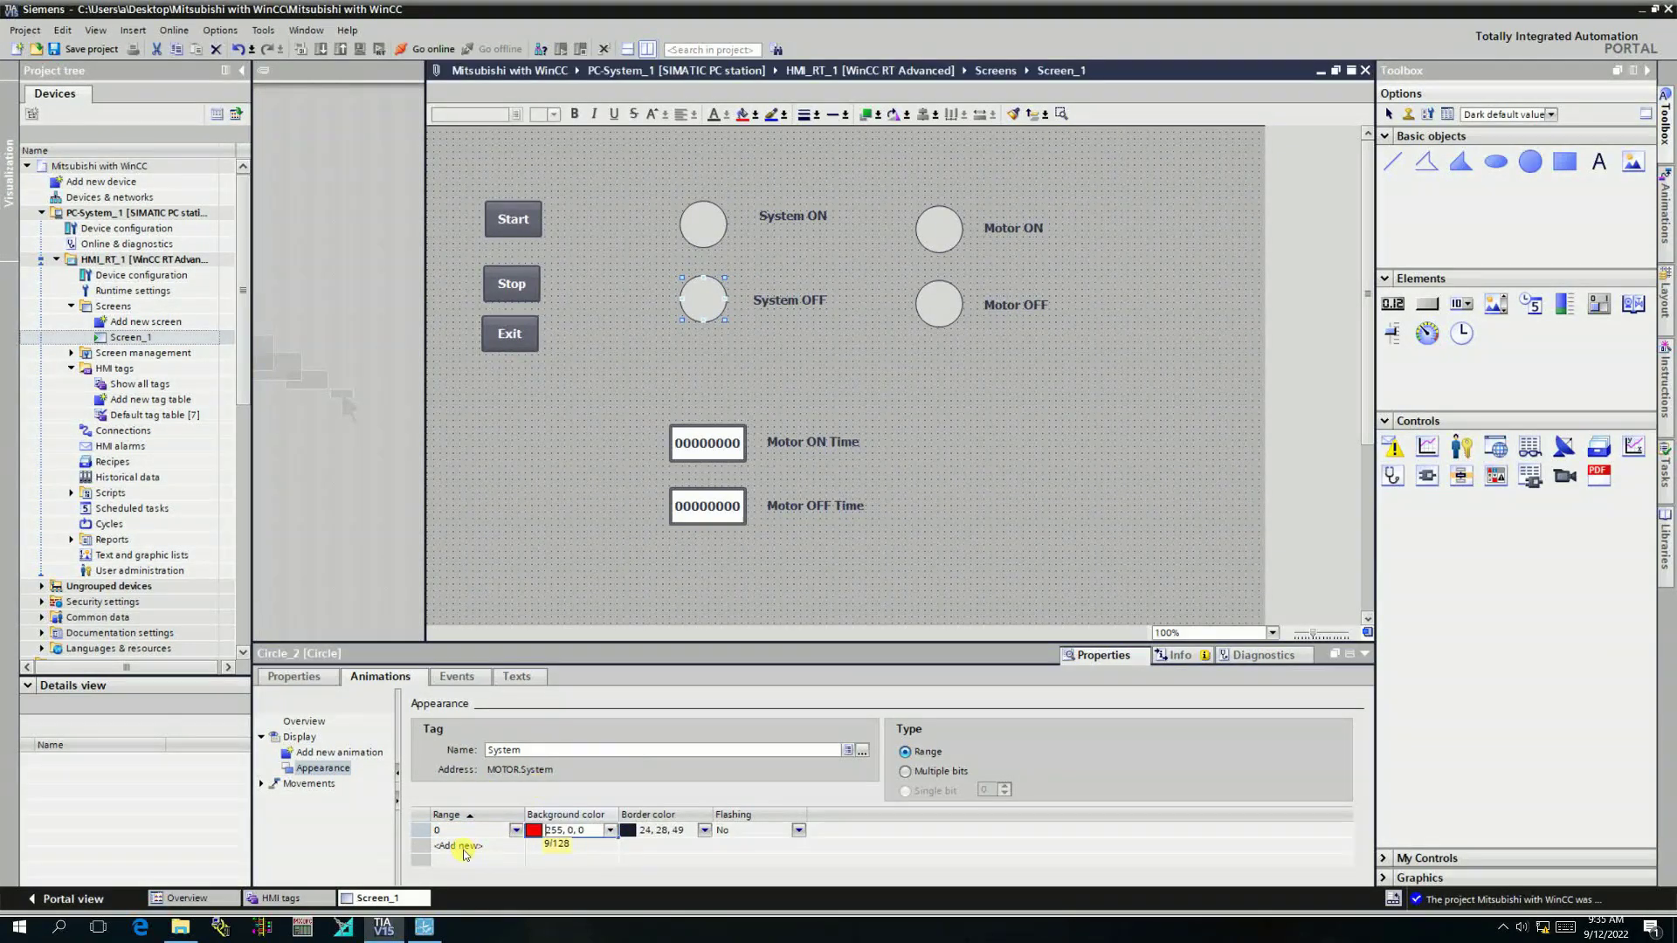
{"action": "left_click", "coordinate": [463, 848]}
{"action": "left_click", "coordinate": [586, 848]}
{"action": "left_click", "coordinate": [612, 846]}
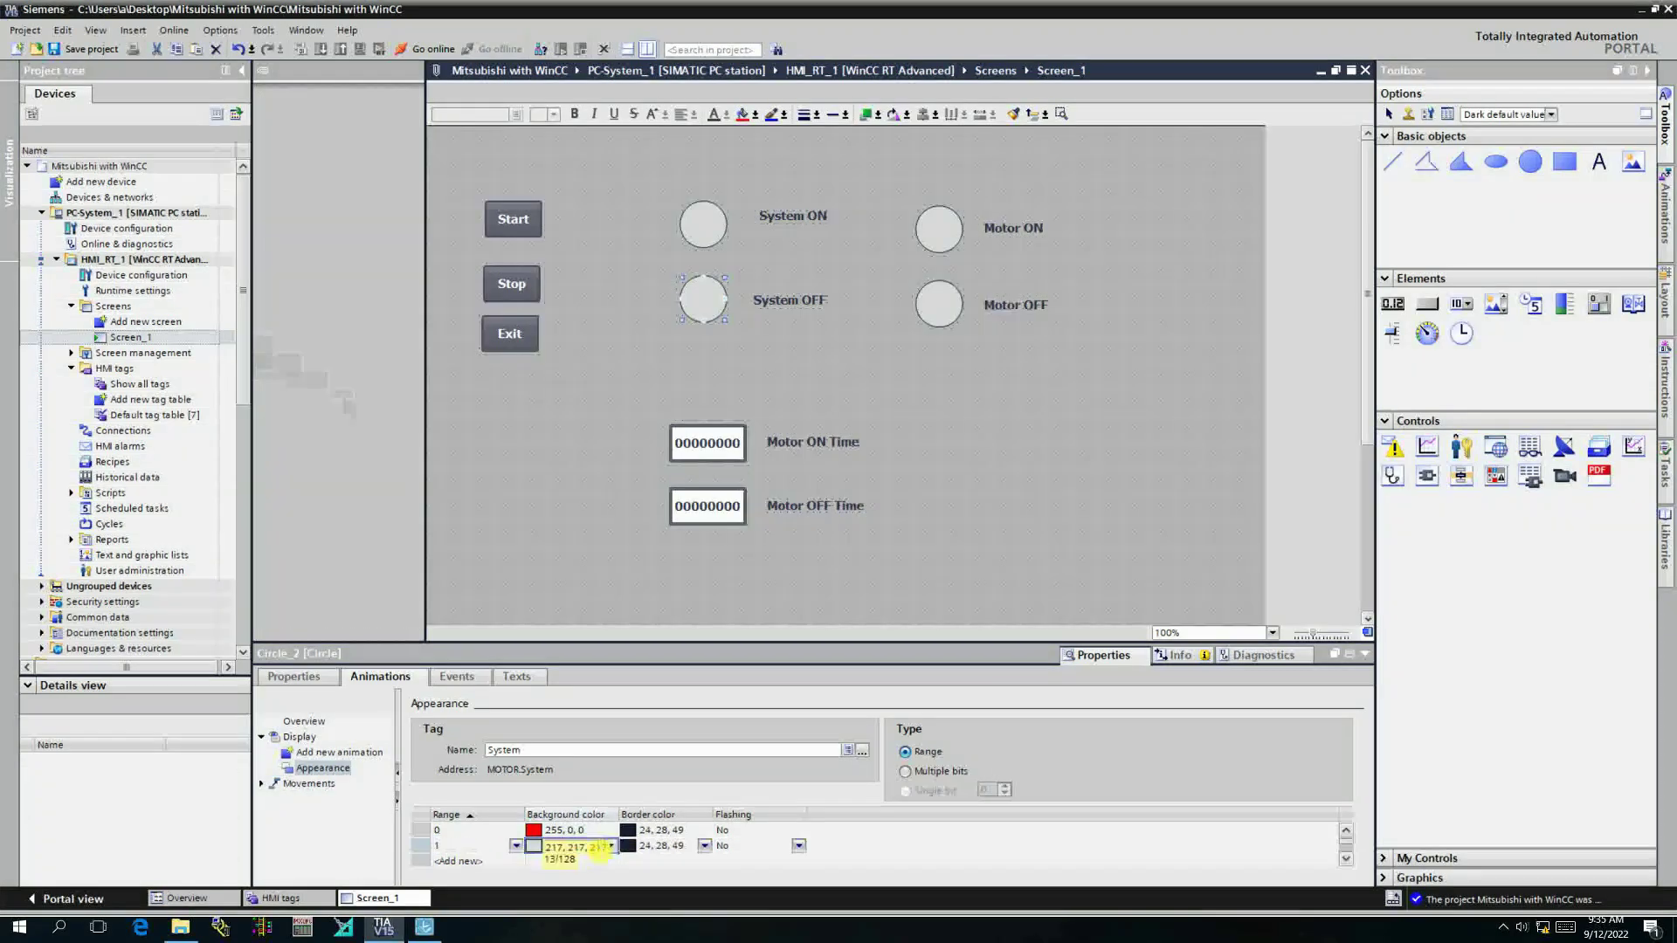
{"action": "left_click", "coordinate": [611, 846]}
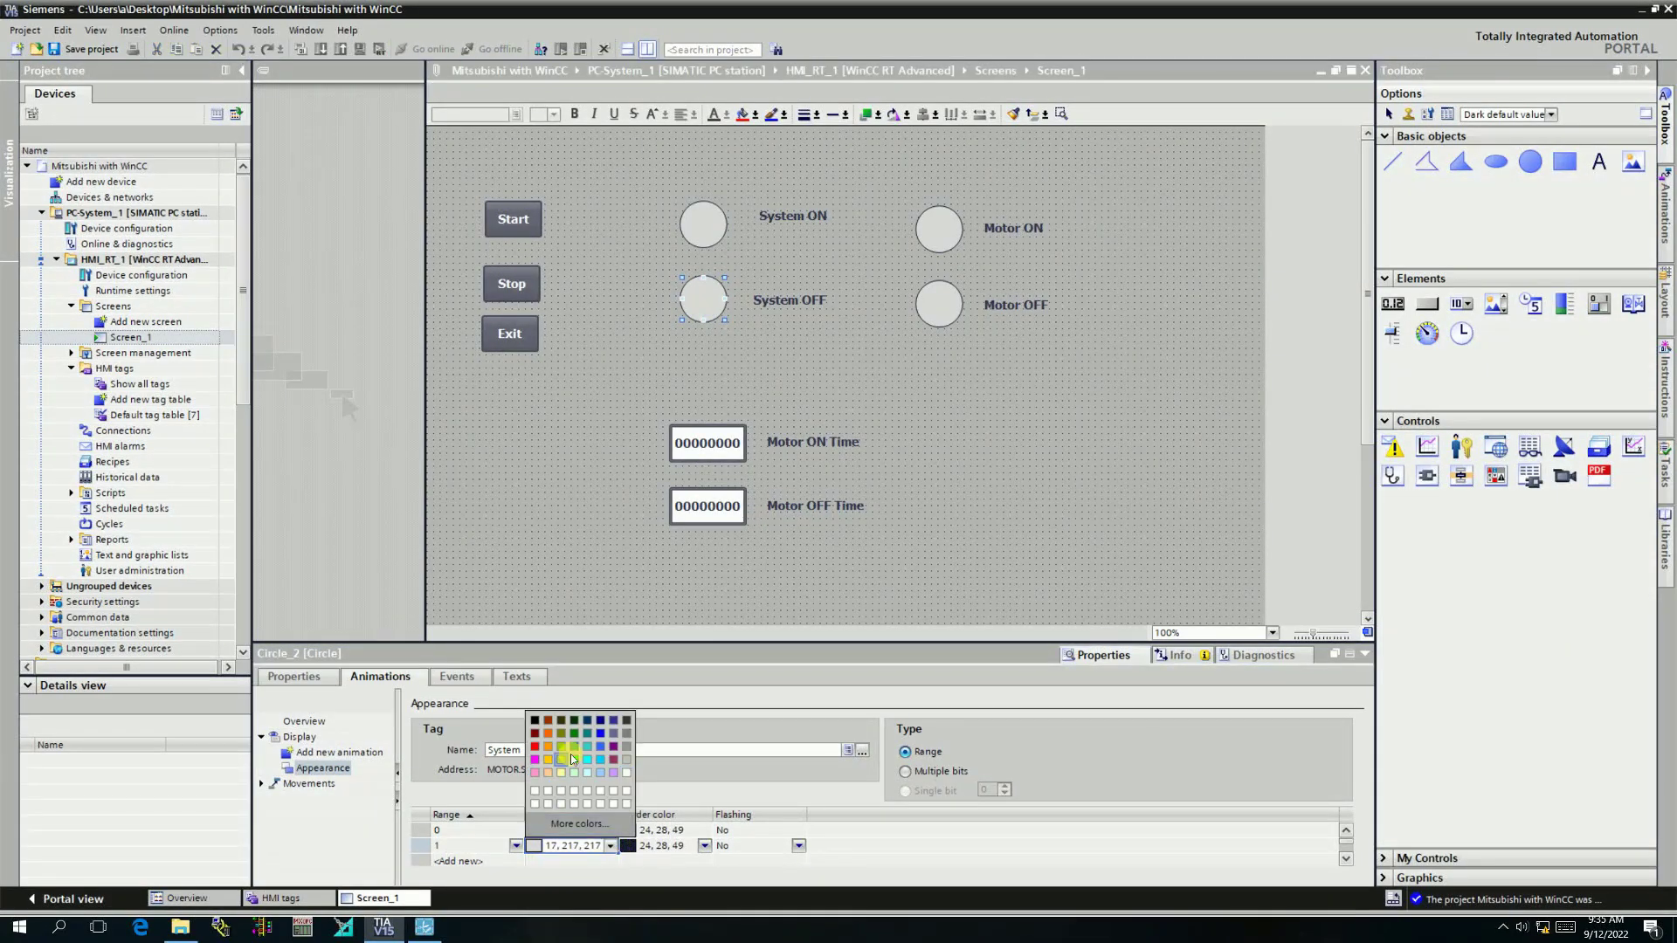
{"action": "left_click", "coordinate": [535, 722]}
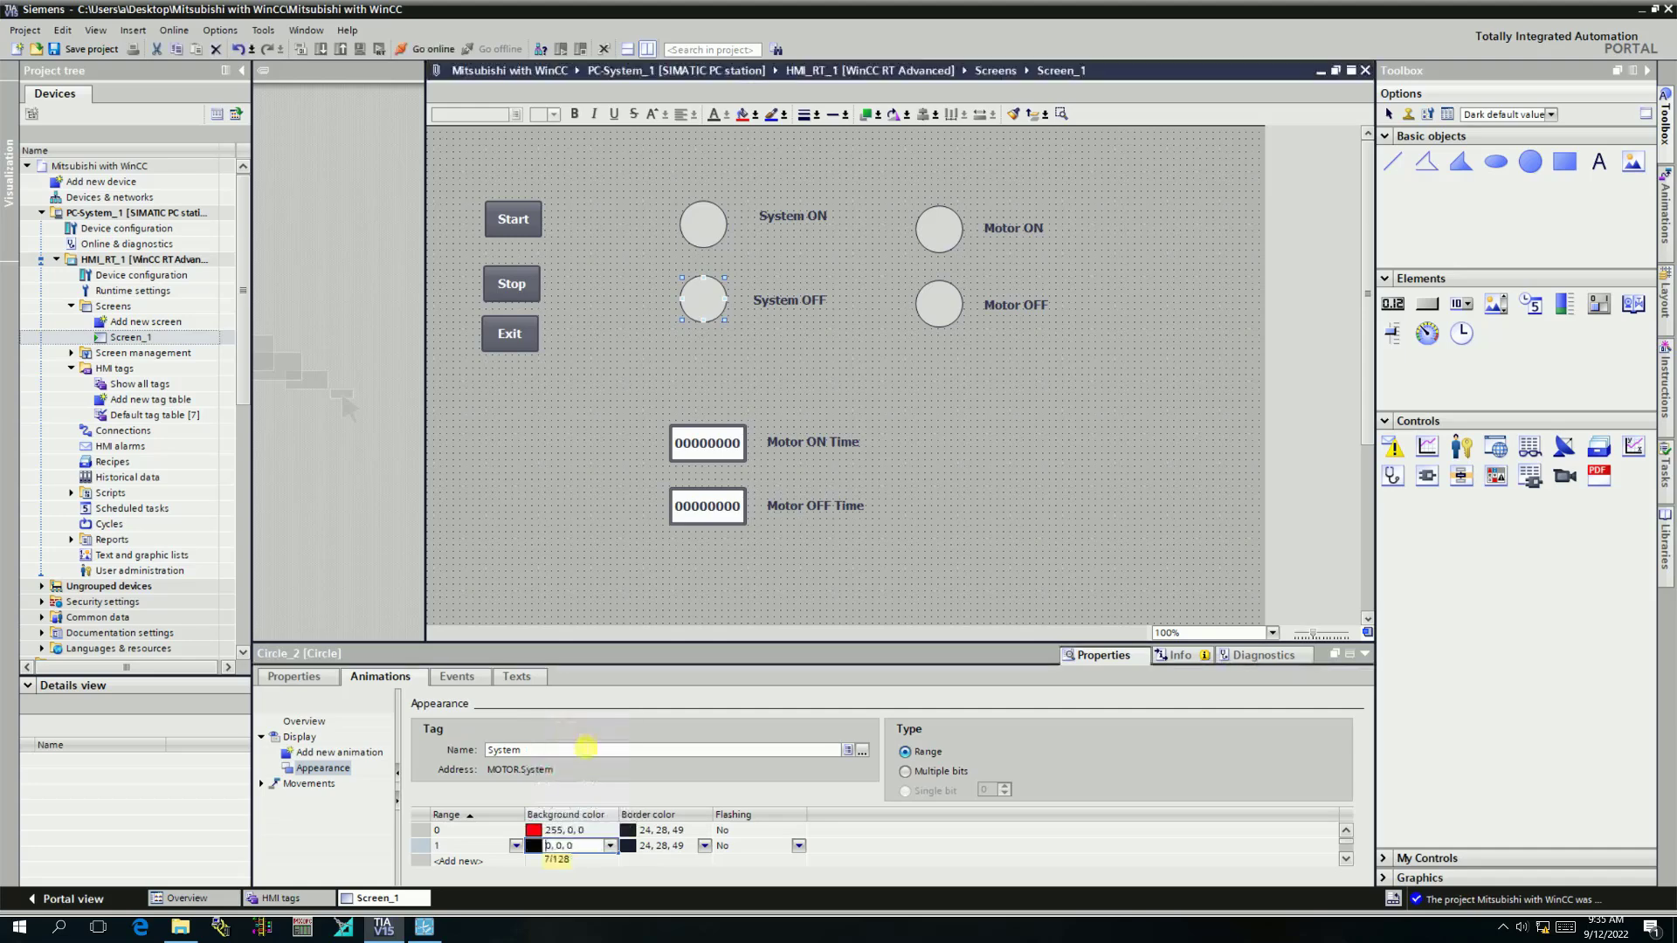
Add an Appearance animation to the Motor ON circle and link it to the Motor tag.
{"action": "left_click", "coordinate": [953, 234]}
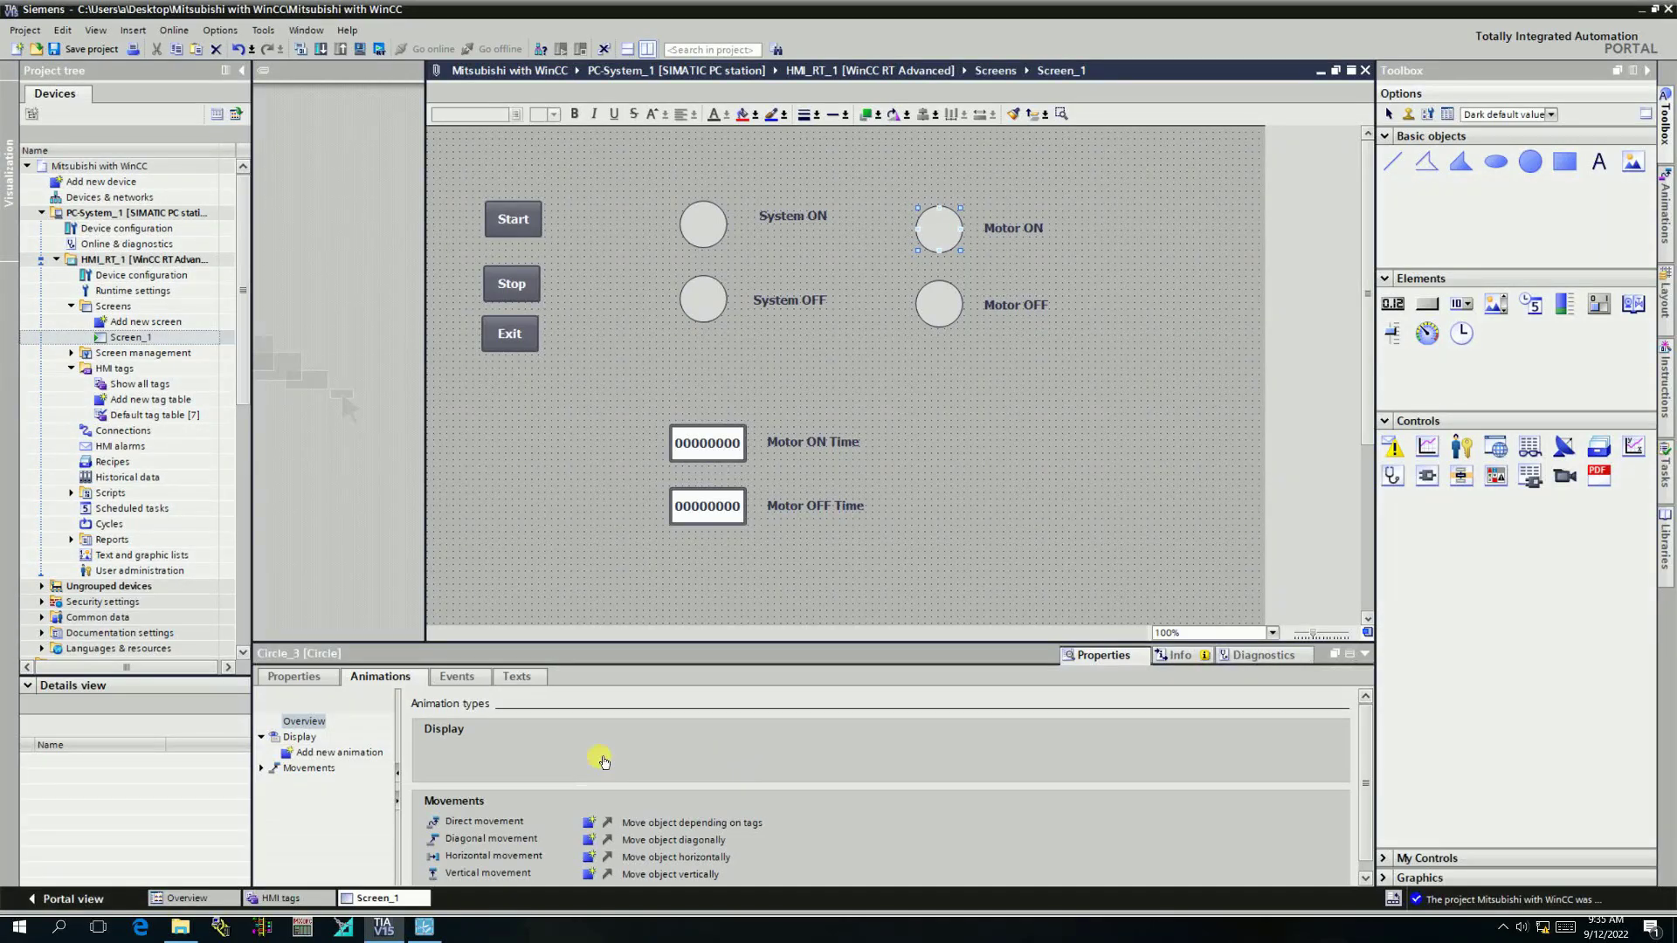
{"action": "left_click", "coordinate": [593, 754]}
{"action": "left_click", "coordinate": [861, 752]}
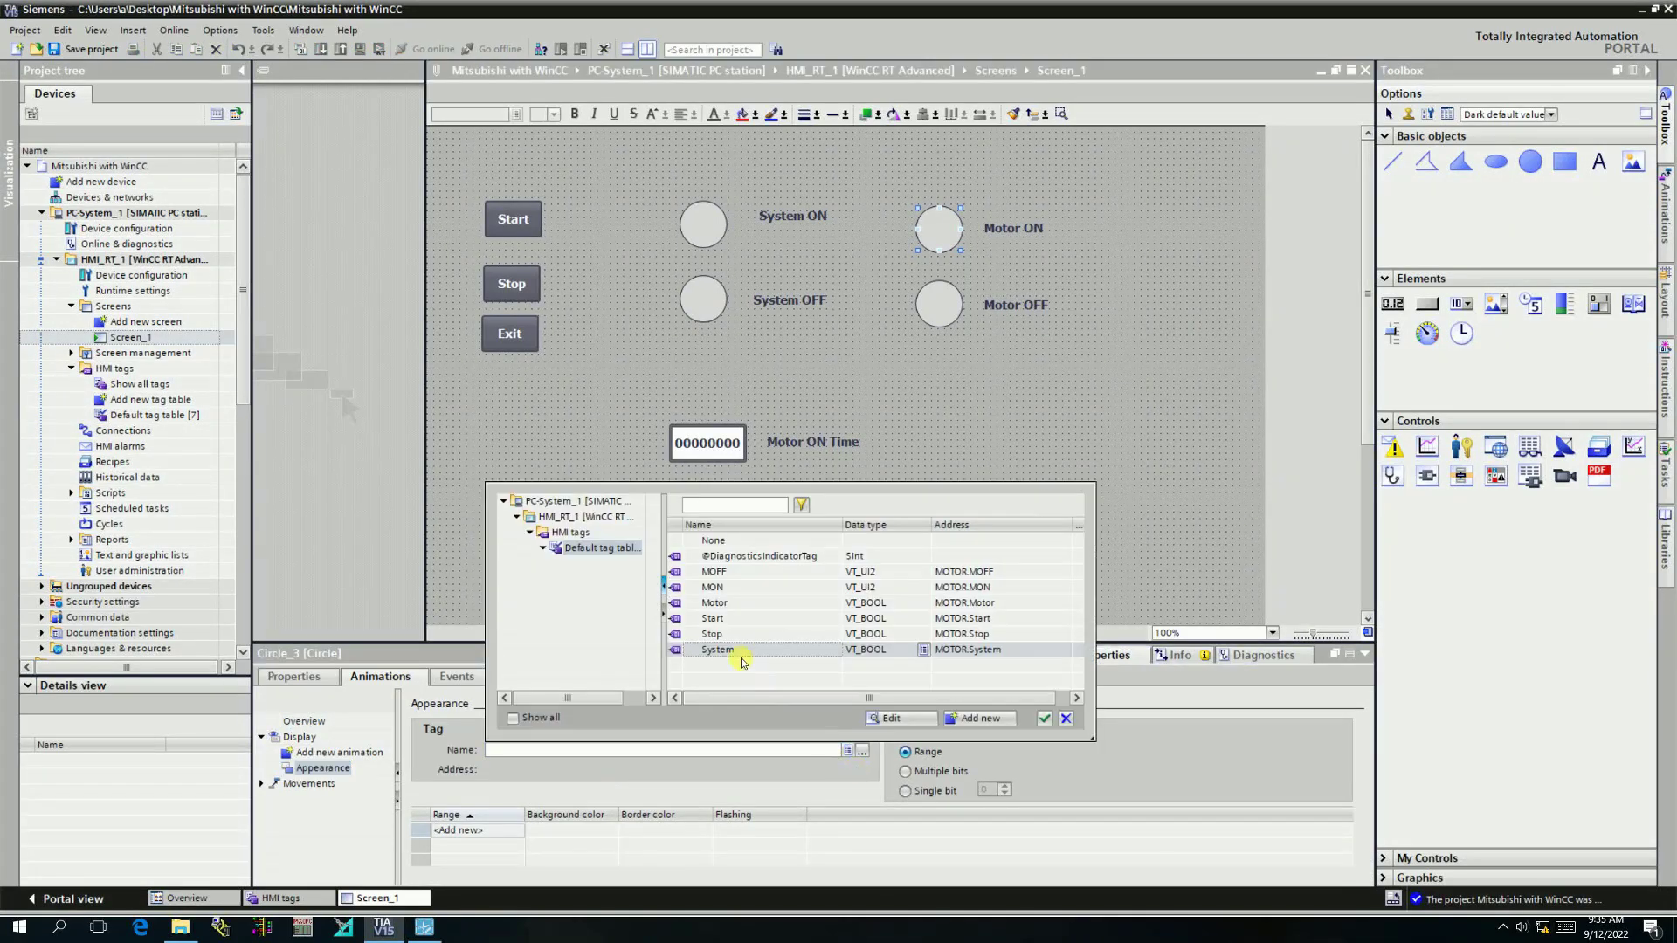
{"action": "left_click", "coordinate": [736, 604]}
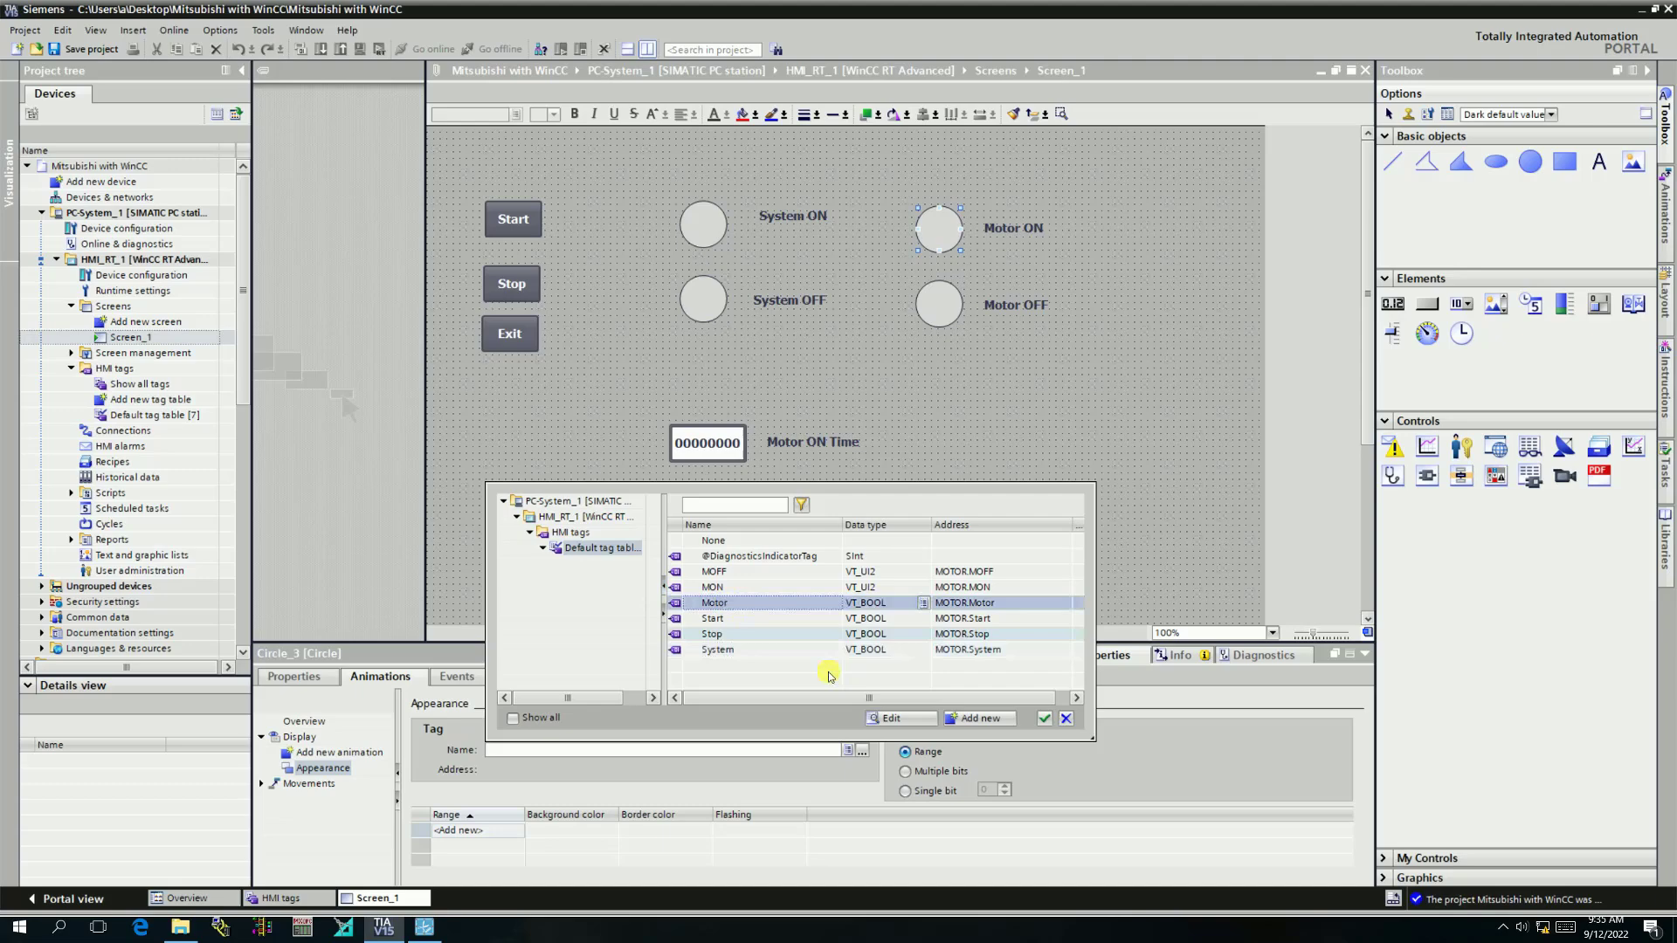
{"action": "left_click", "coordinate": [1043, 718]}
Define the Motor ON circle's background color as black (0, 0, 0) for range 0 and red (255, 0, 0) for range 1.
{"action": "left_click", "coordinate": [486, 831]}
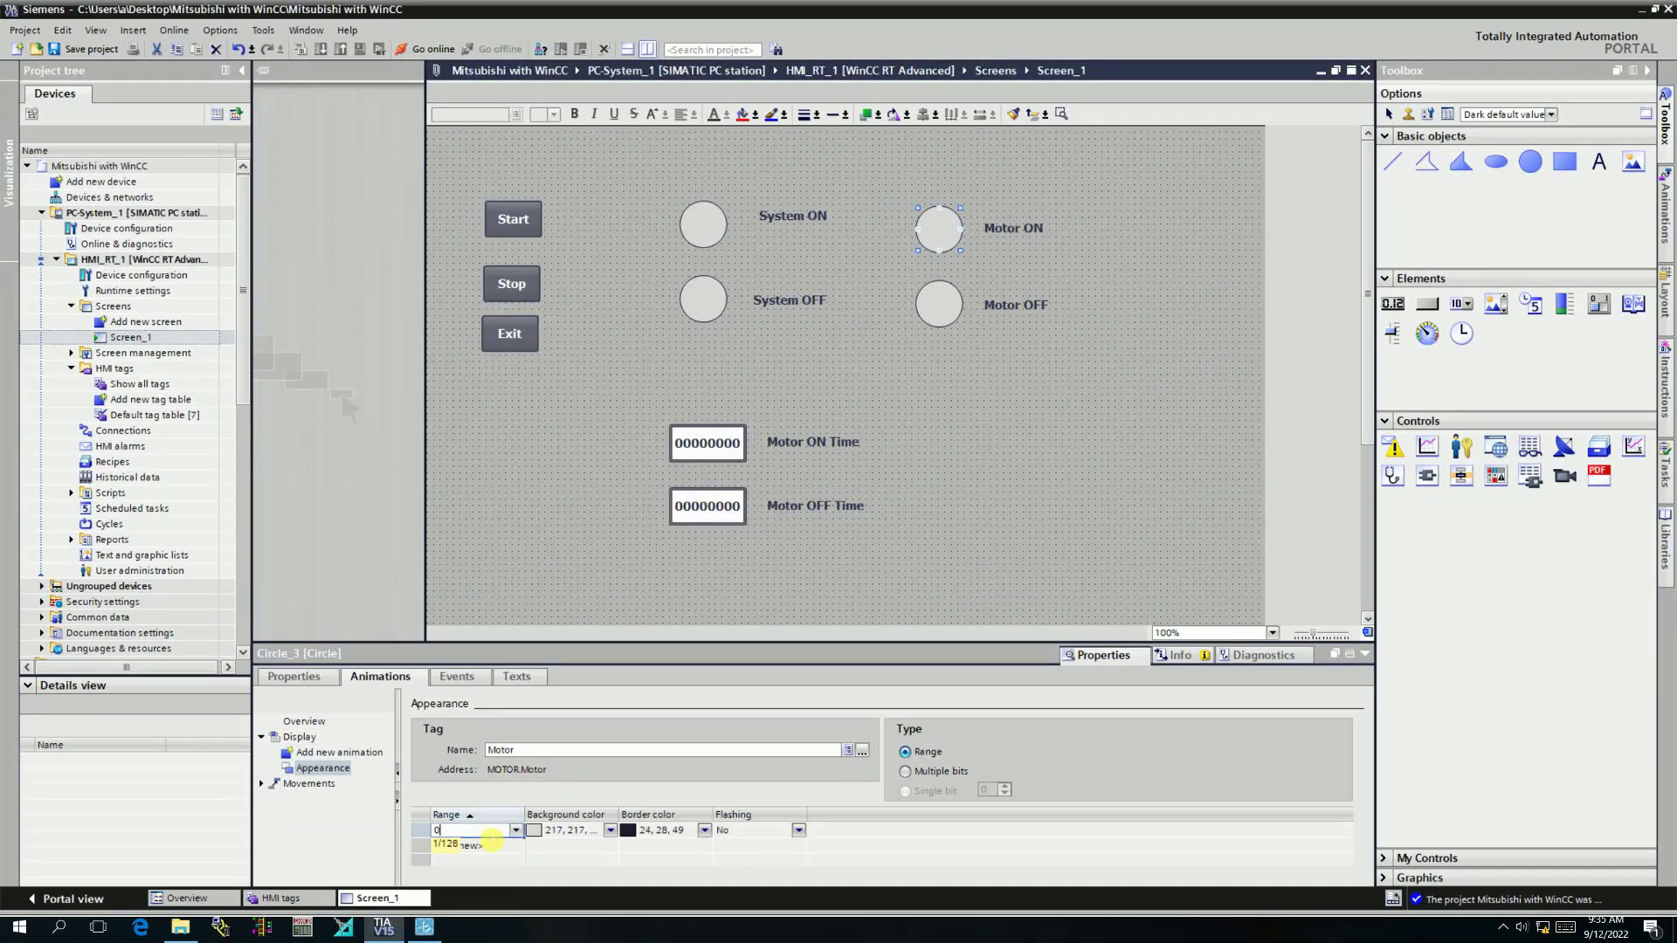
{"action": "left_click", "coordinate": [605, 832]}
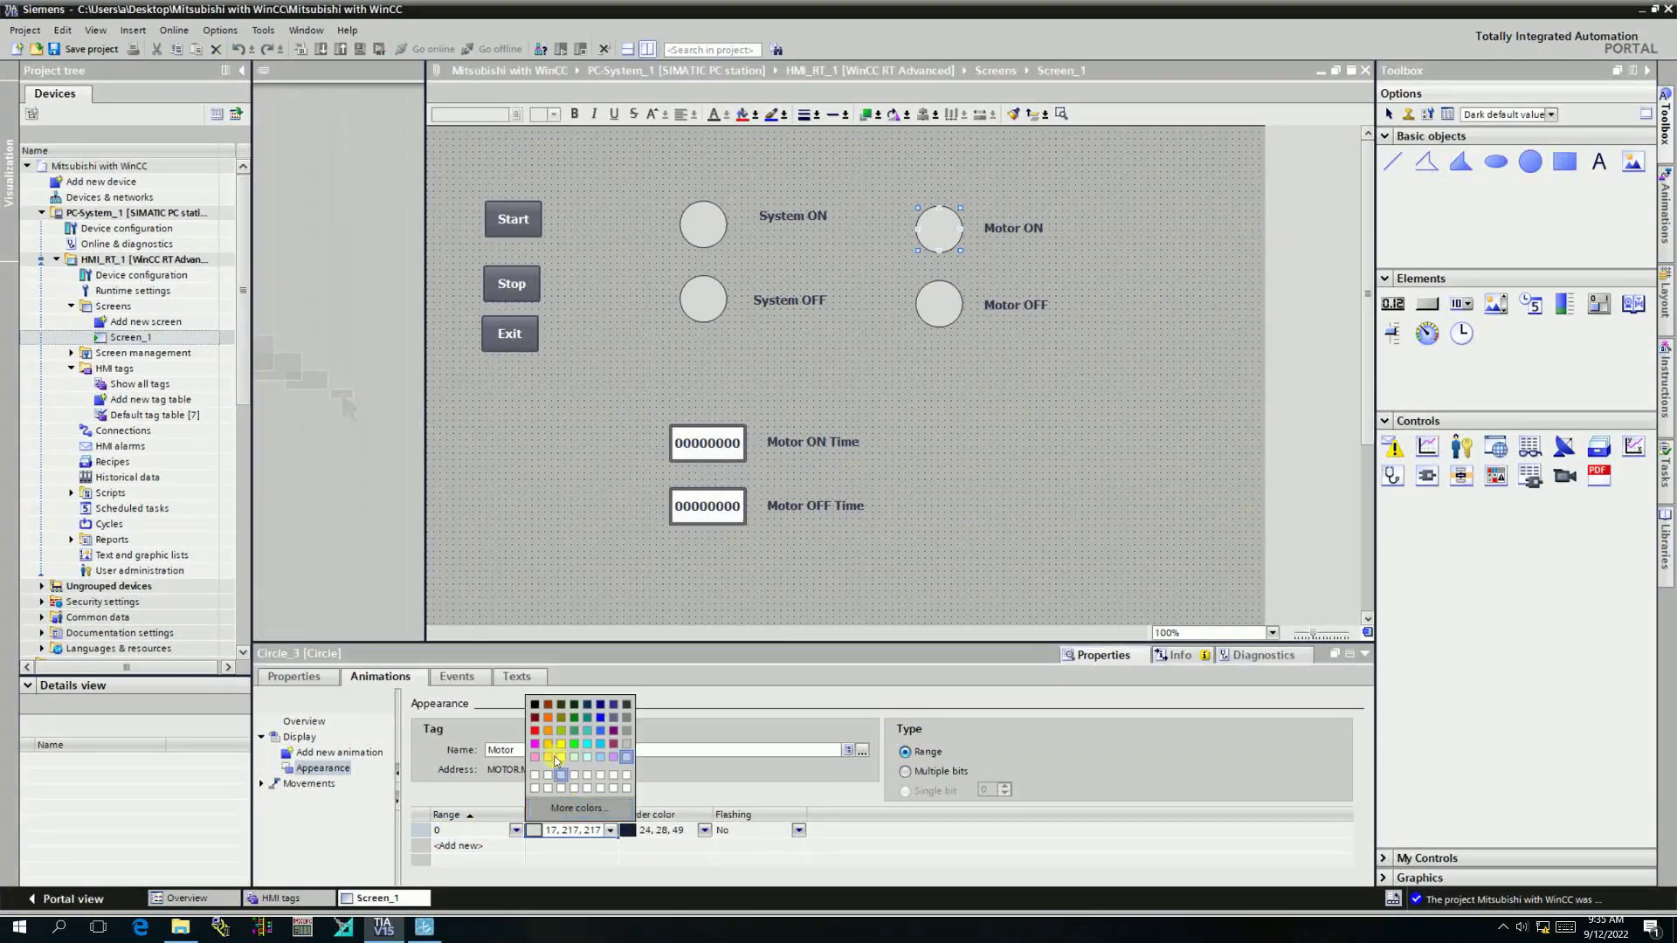
{"action": "left_click", "coordinate": [536, 705]}
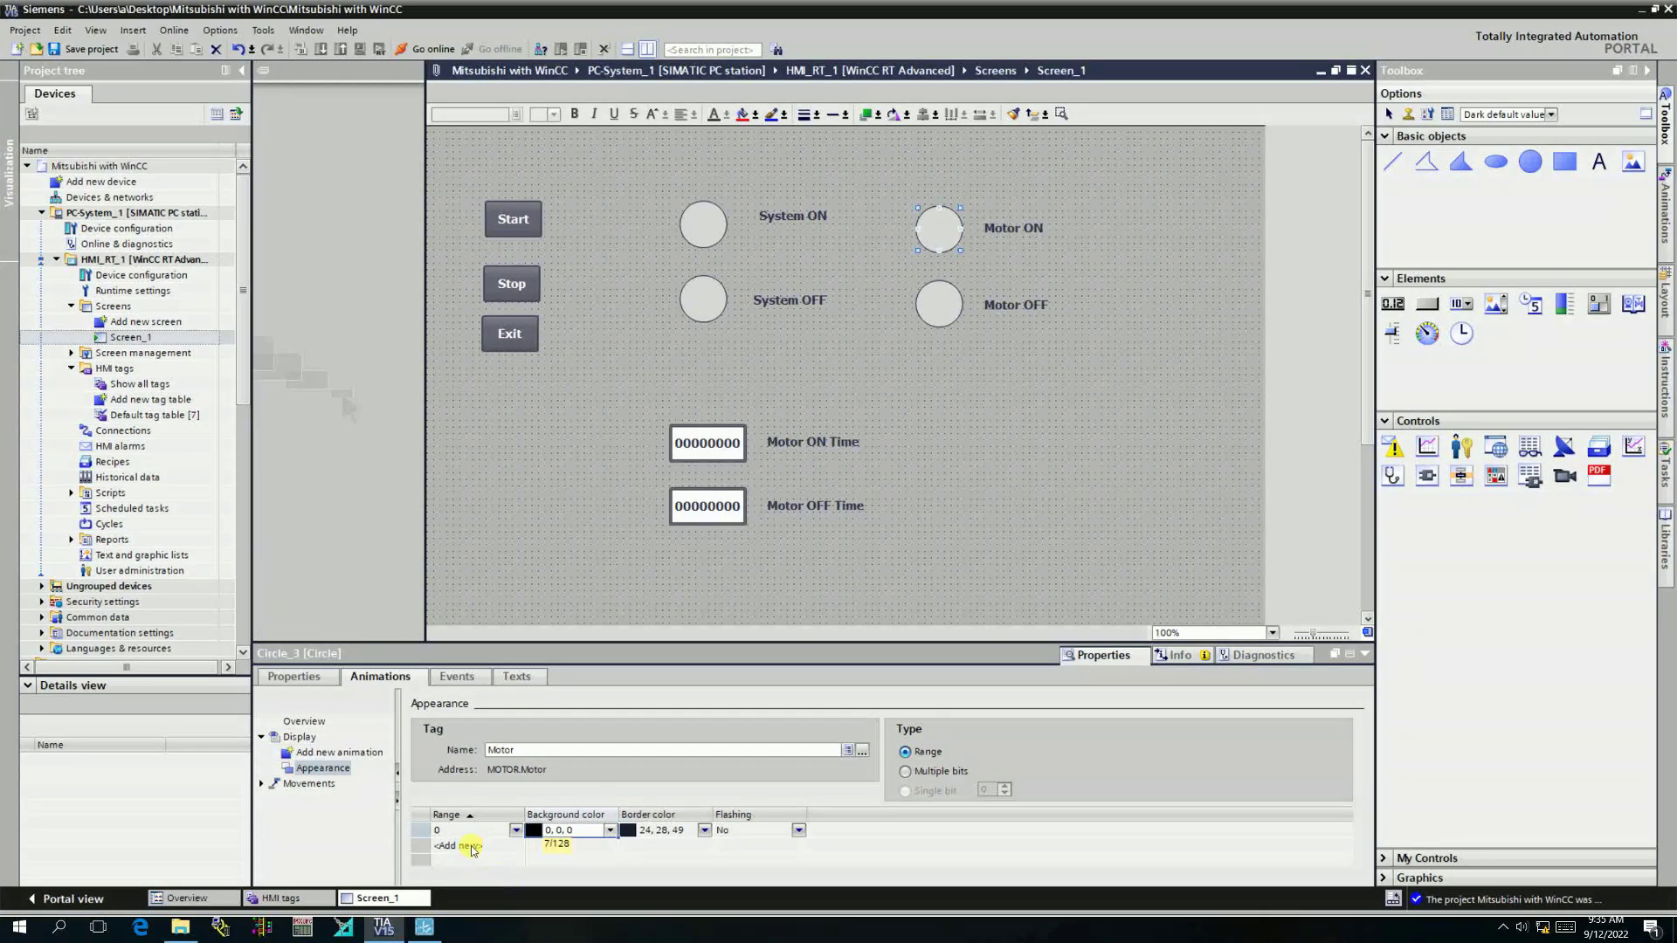
{"action": "left_click", "coordinate": [472, 846]}
{"action": "left_click", "coordinate": [568, 846]}
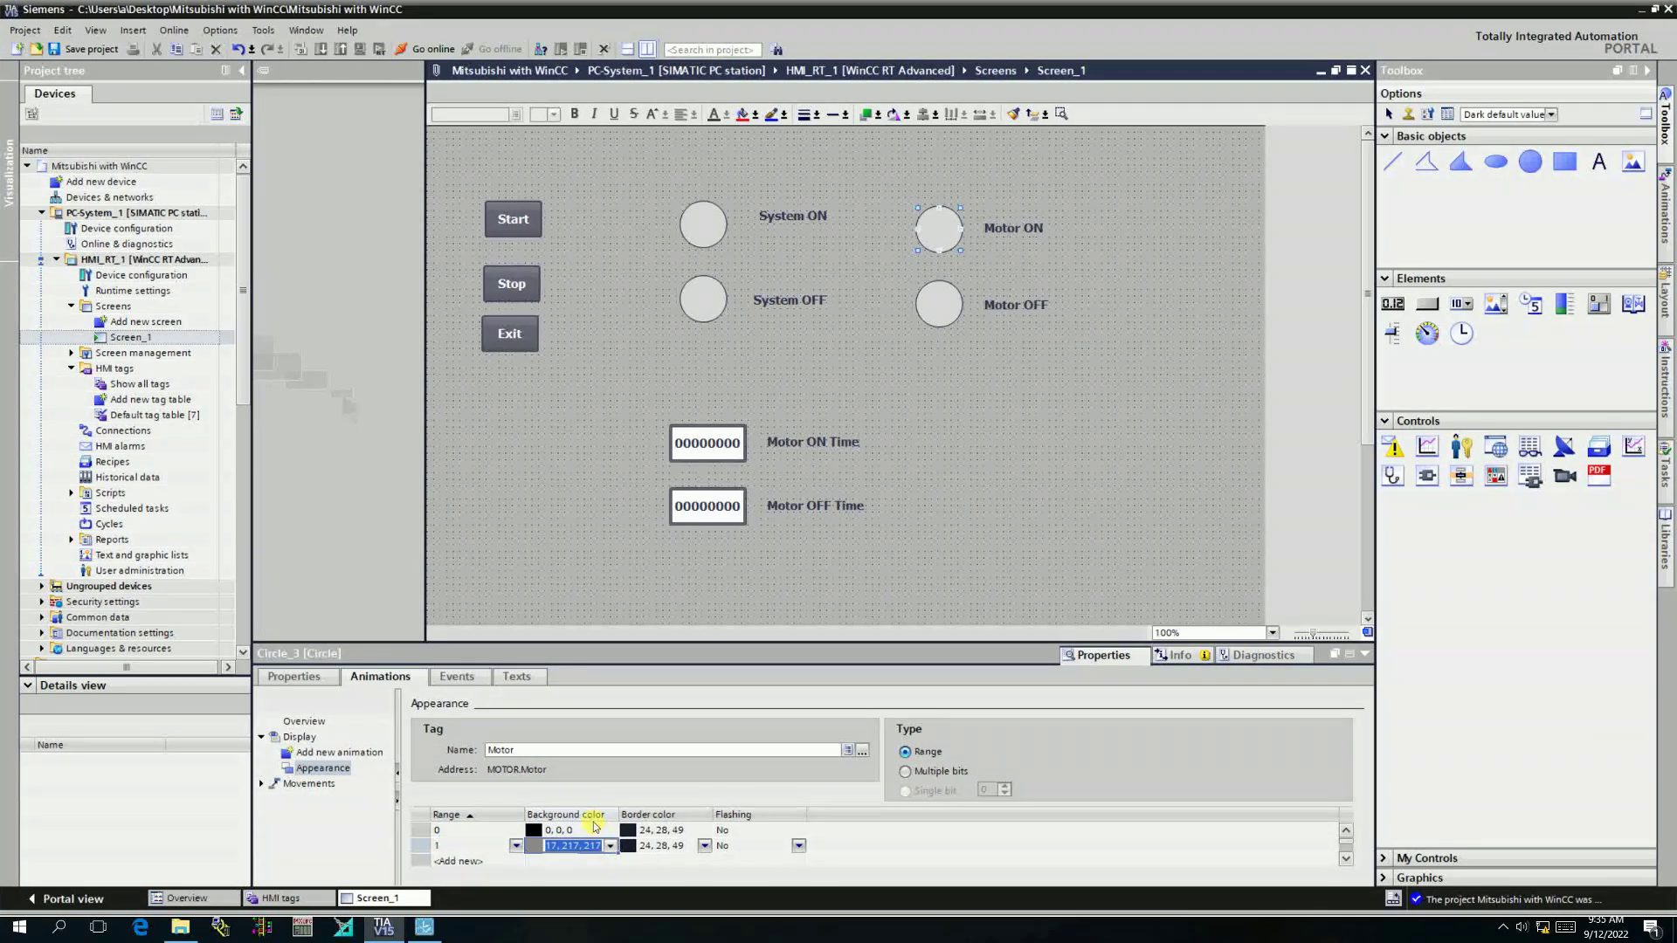
{"action": "left_click", "coordinate": [609, 845]}
{"action": "left_click", "coordinate": [540, 750]}
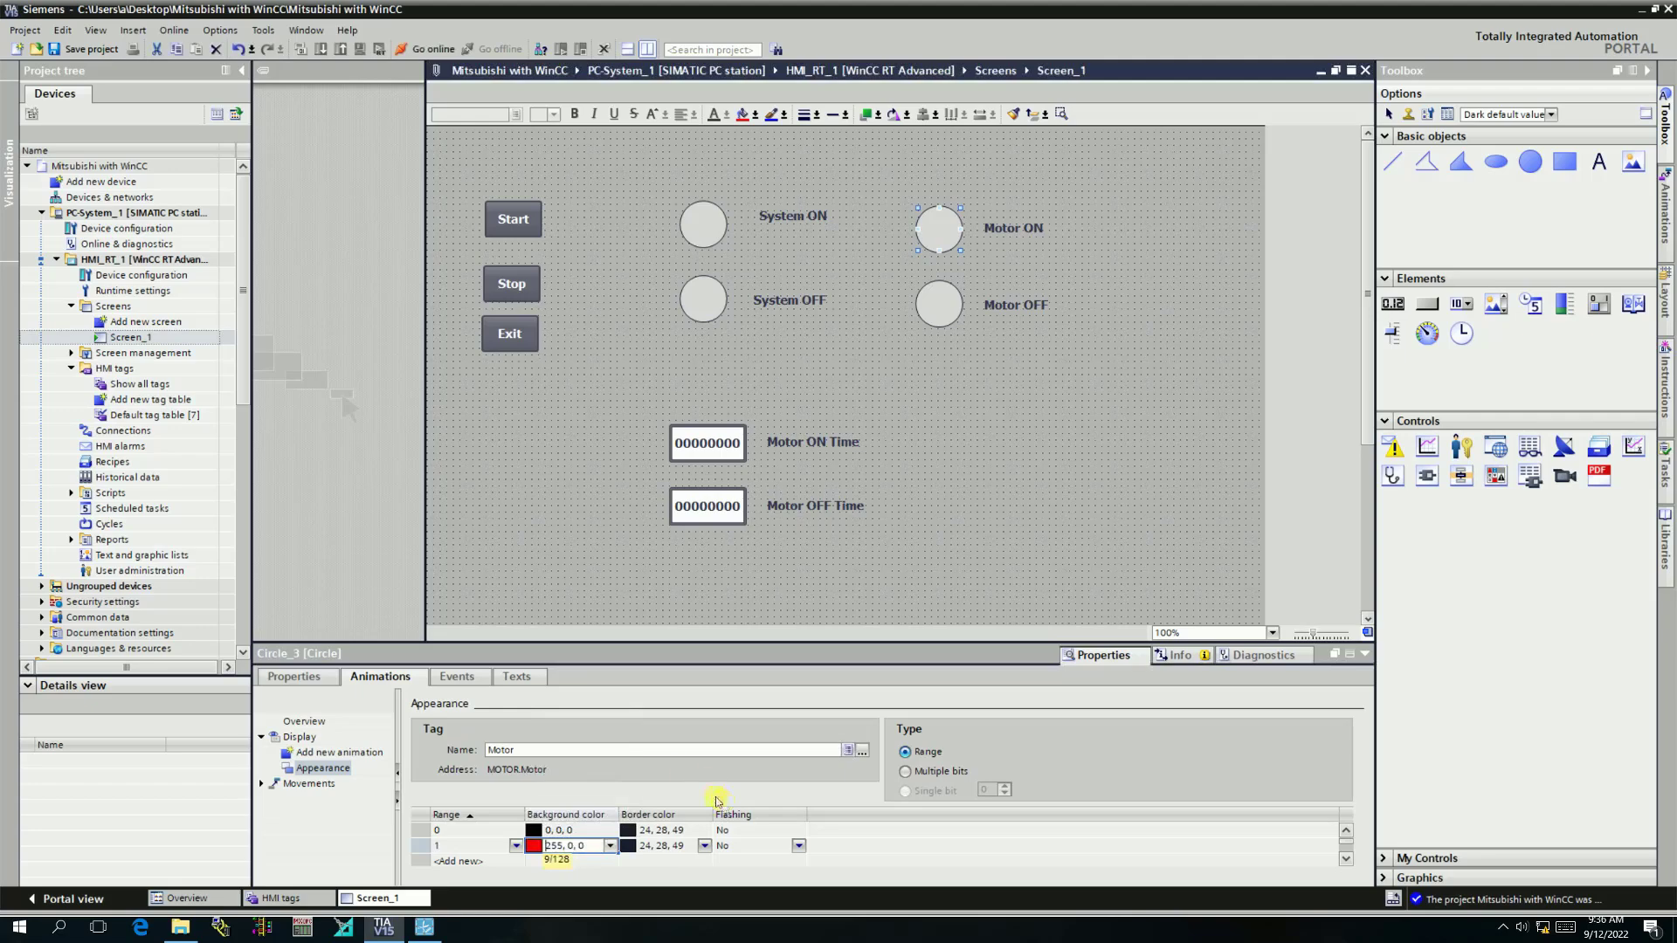
Add an Appearance animation to the Motor OFF circle and link it to the Motor tag.
{"action": "left_click", "coordinate": [934, 311]}
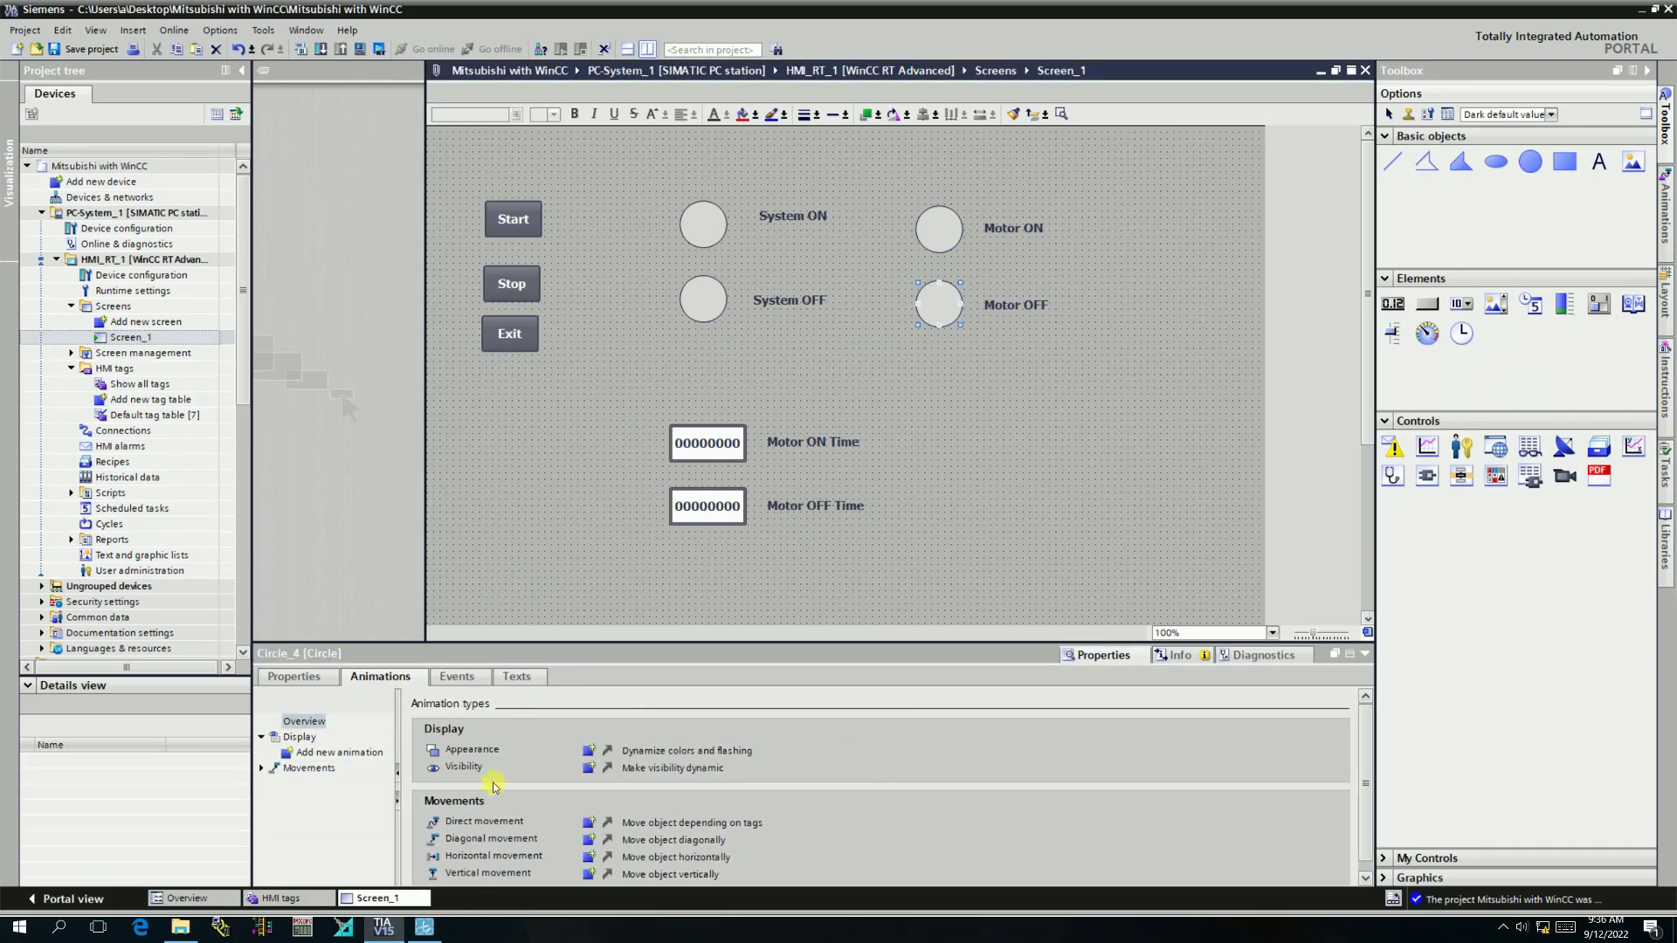
{"action": "left_click", "coordinate": [589, 751]}
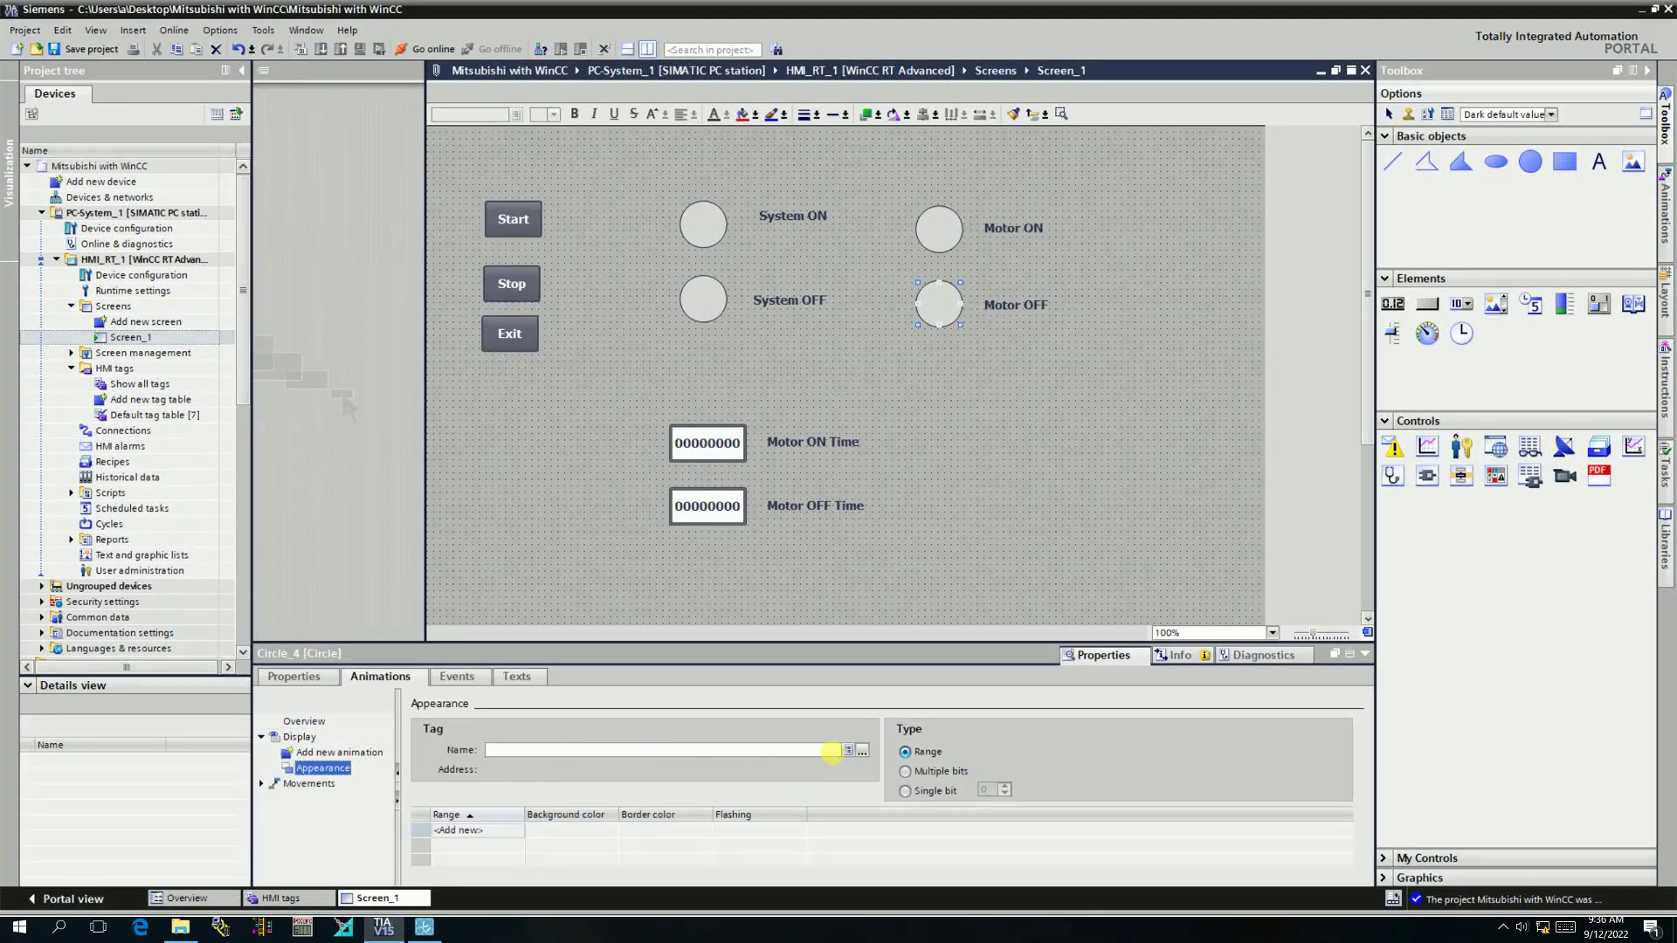
{"action": "left_click", "coordinate": [847, 750]}
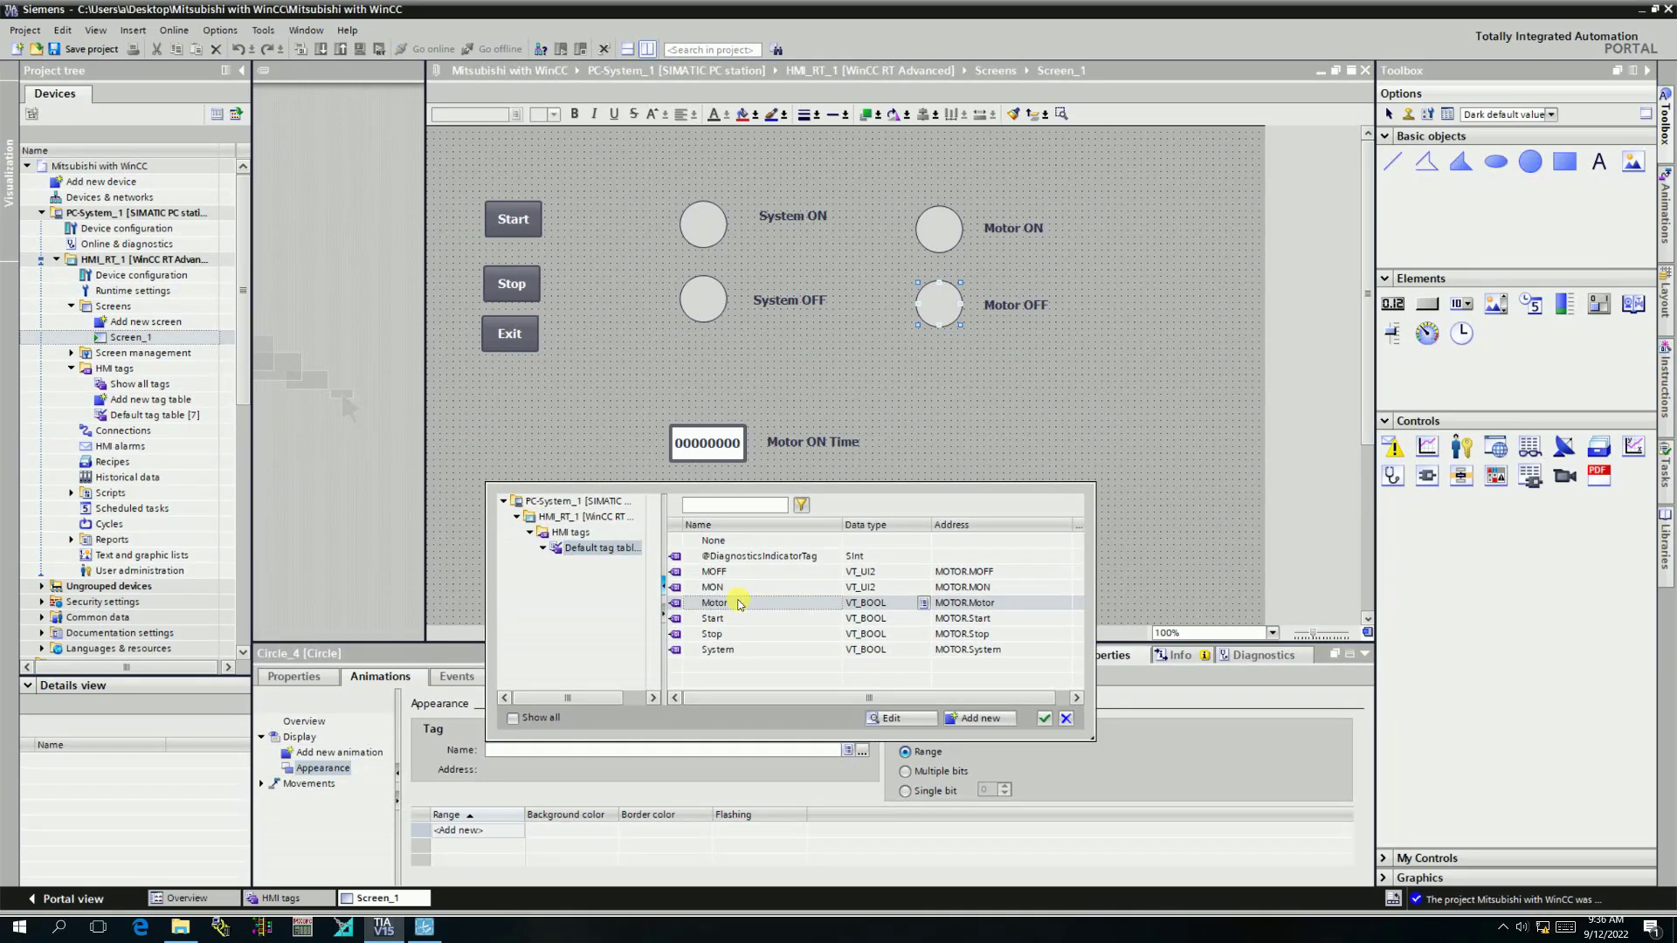
{"action": "left_click", "coordinate": [738, 604]}
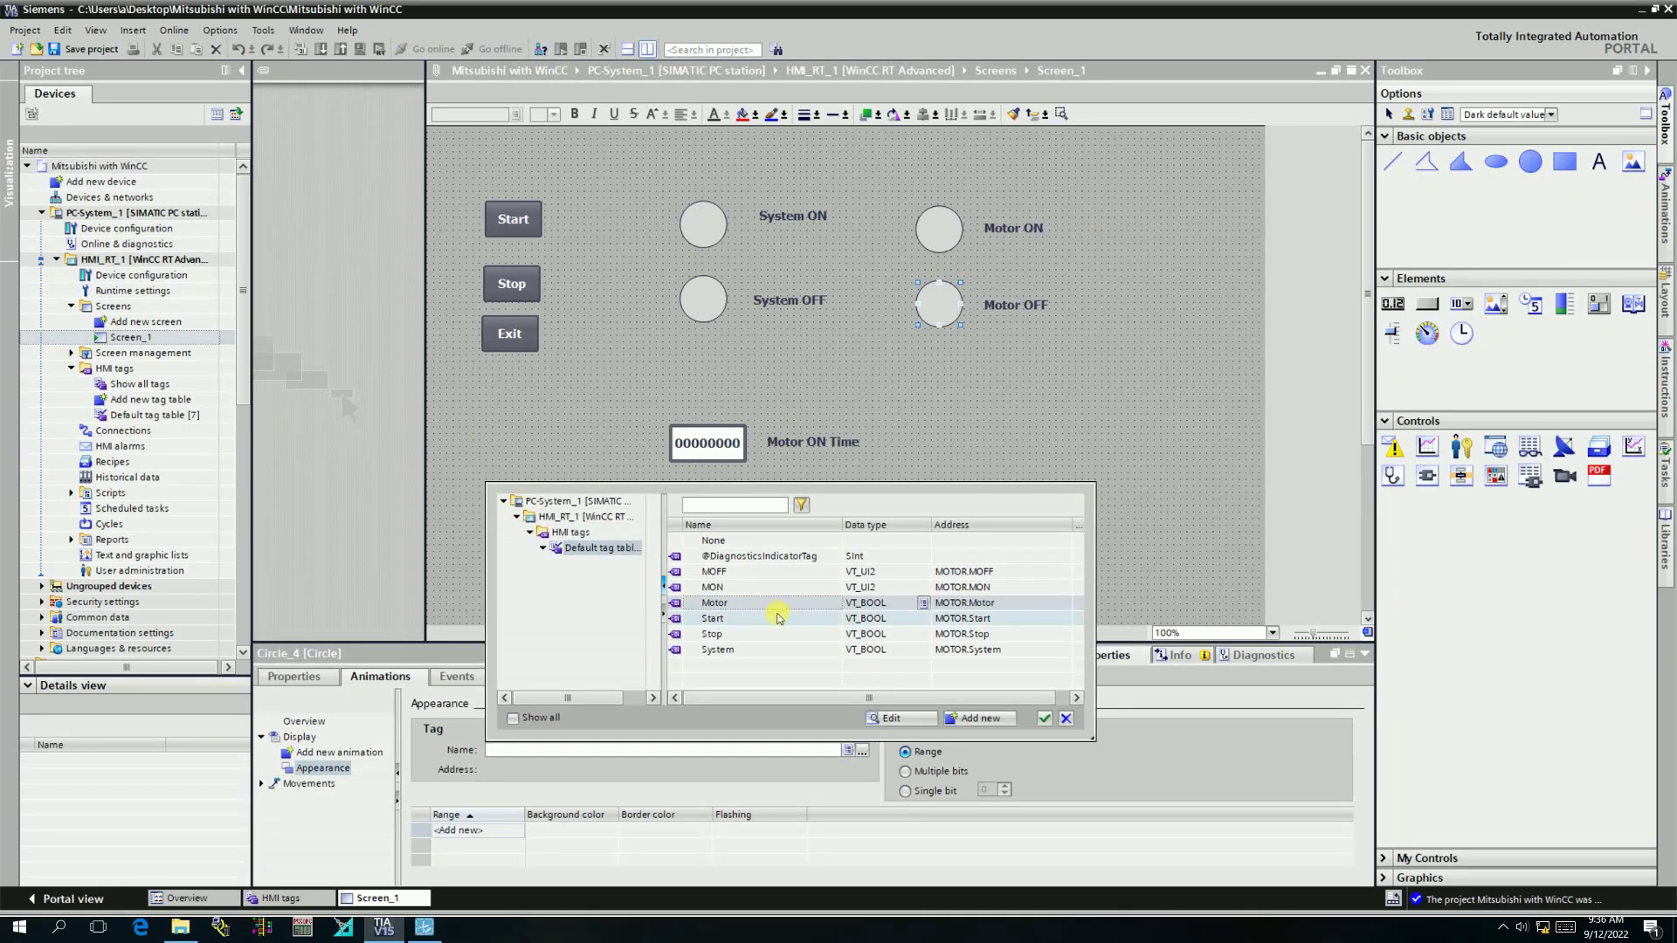
{"action": "left_click", "coordinate": [1045, 719]}
Define the Motor OFF circle's background color as red (255, 0, 0) for range 0 and black (0, 0, 0) for range 1.
{"action": "left_click", "coordinate": [479, 831]}
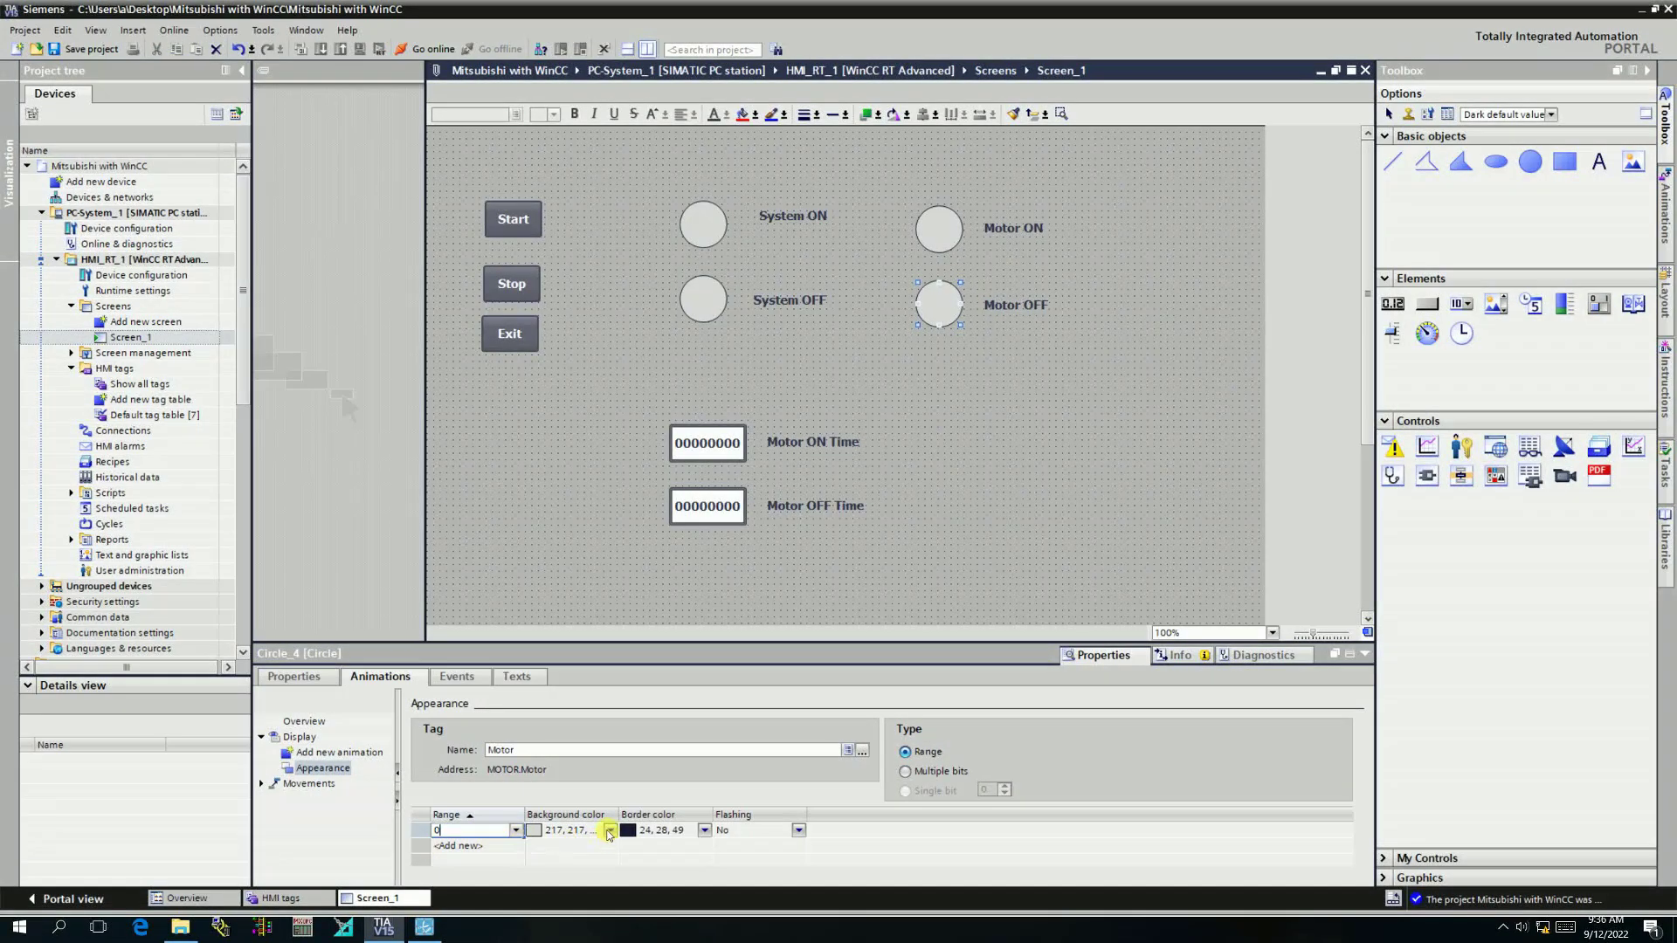
{"action": "left_click", "coordinate": [609, 831]}
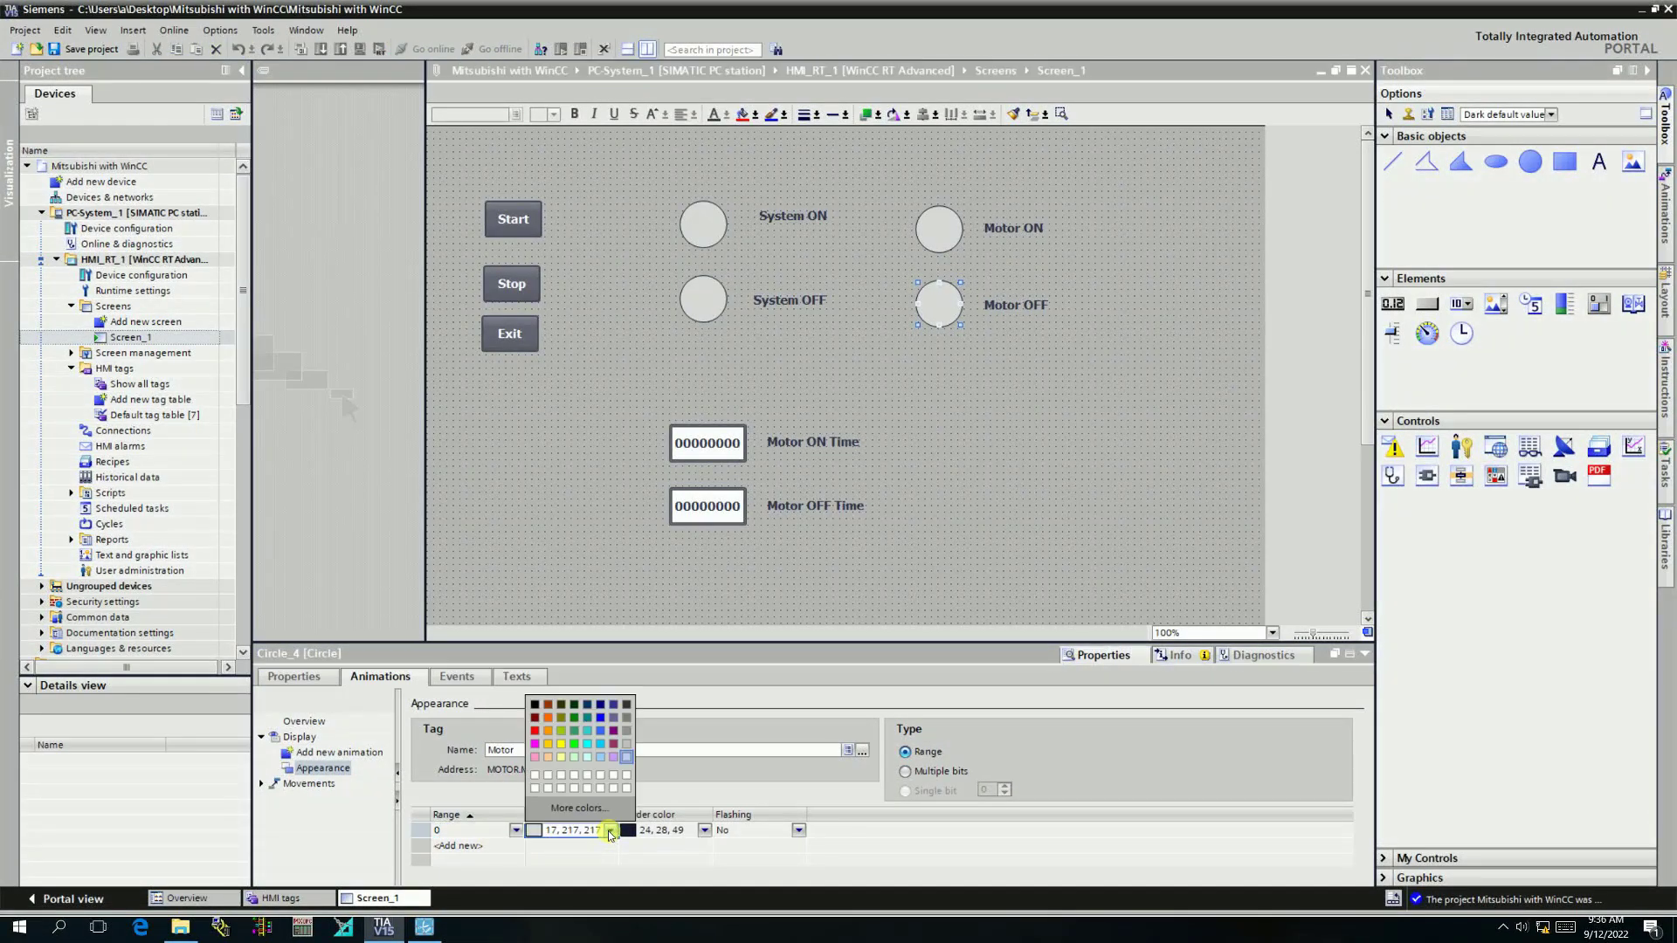
{"action": "left_click", "coordinate": [535, 732]}
{"action": "left_click", "coordinate": [440, 847]}
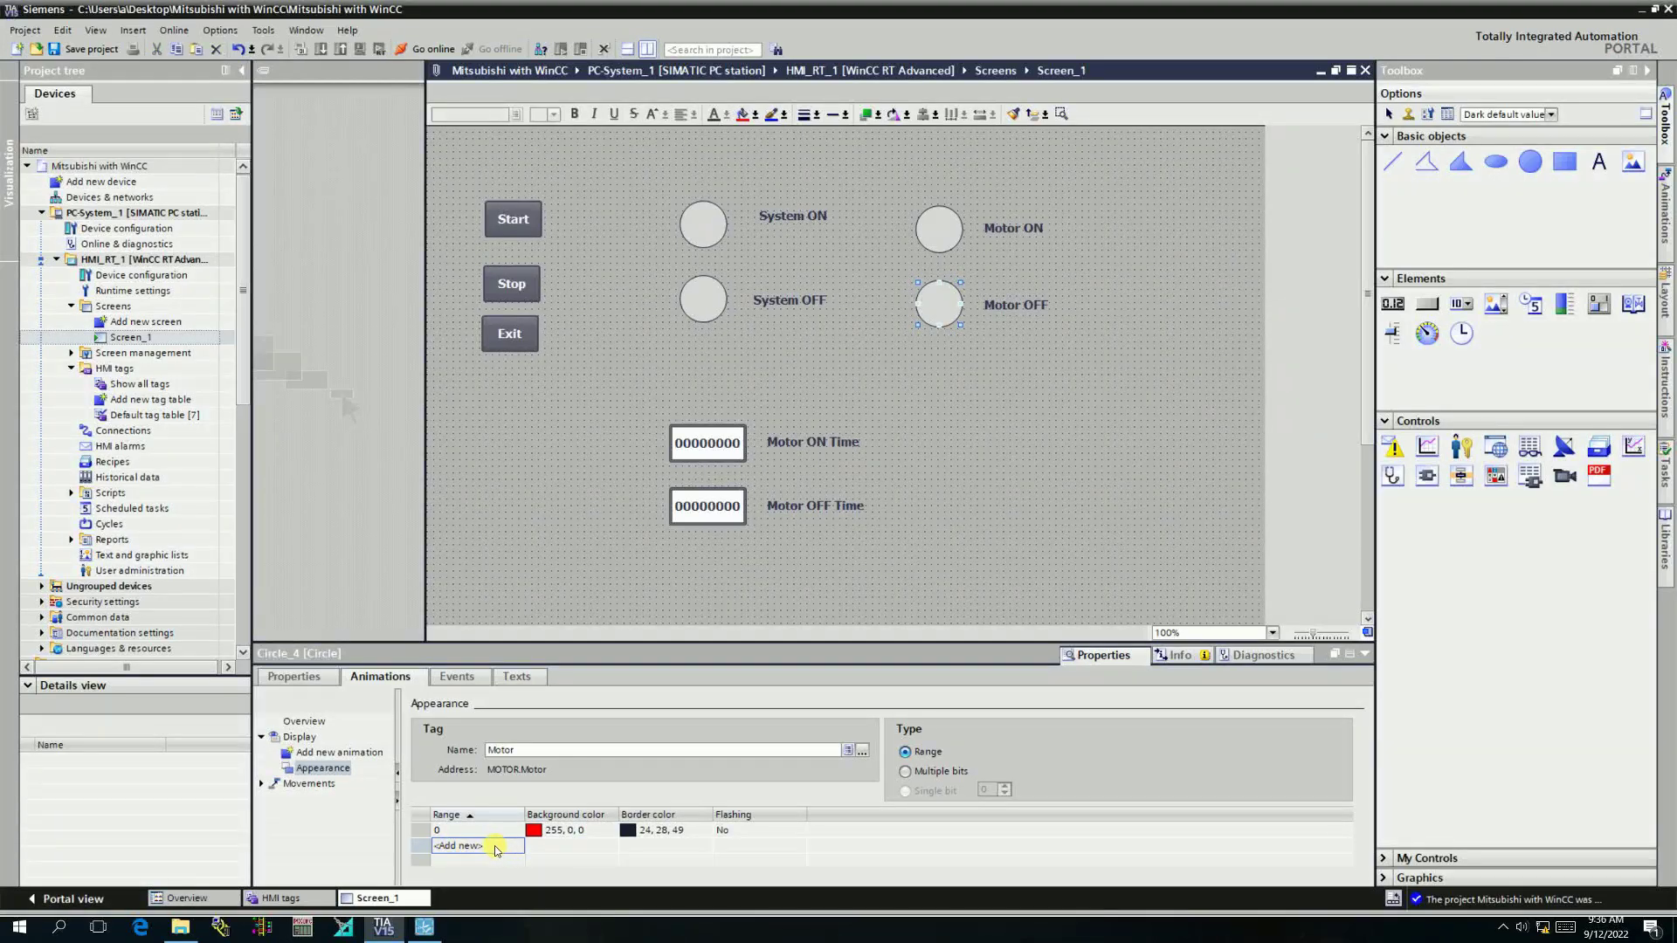
{"action": "left_click", "coordinate": [496, 847]}
{"action": "left_click", "coordinate": [603, 845]}
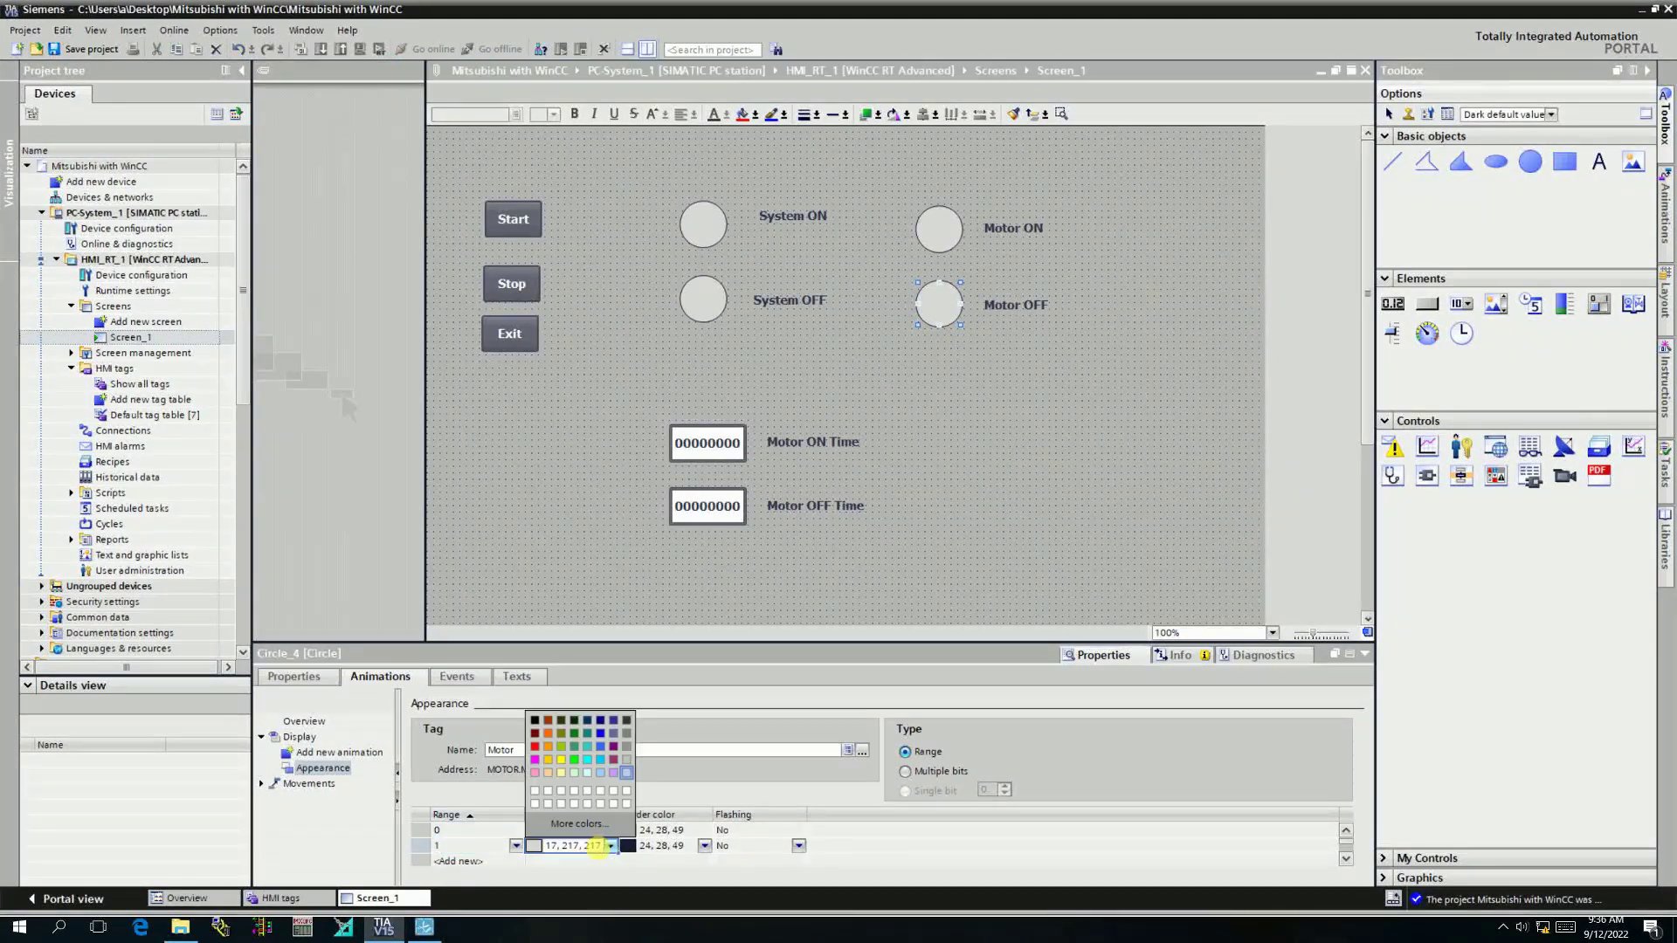
{"action": "left_click", "coordinate": [535, 721]}
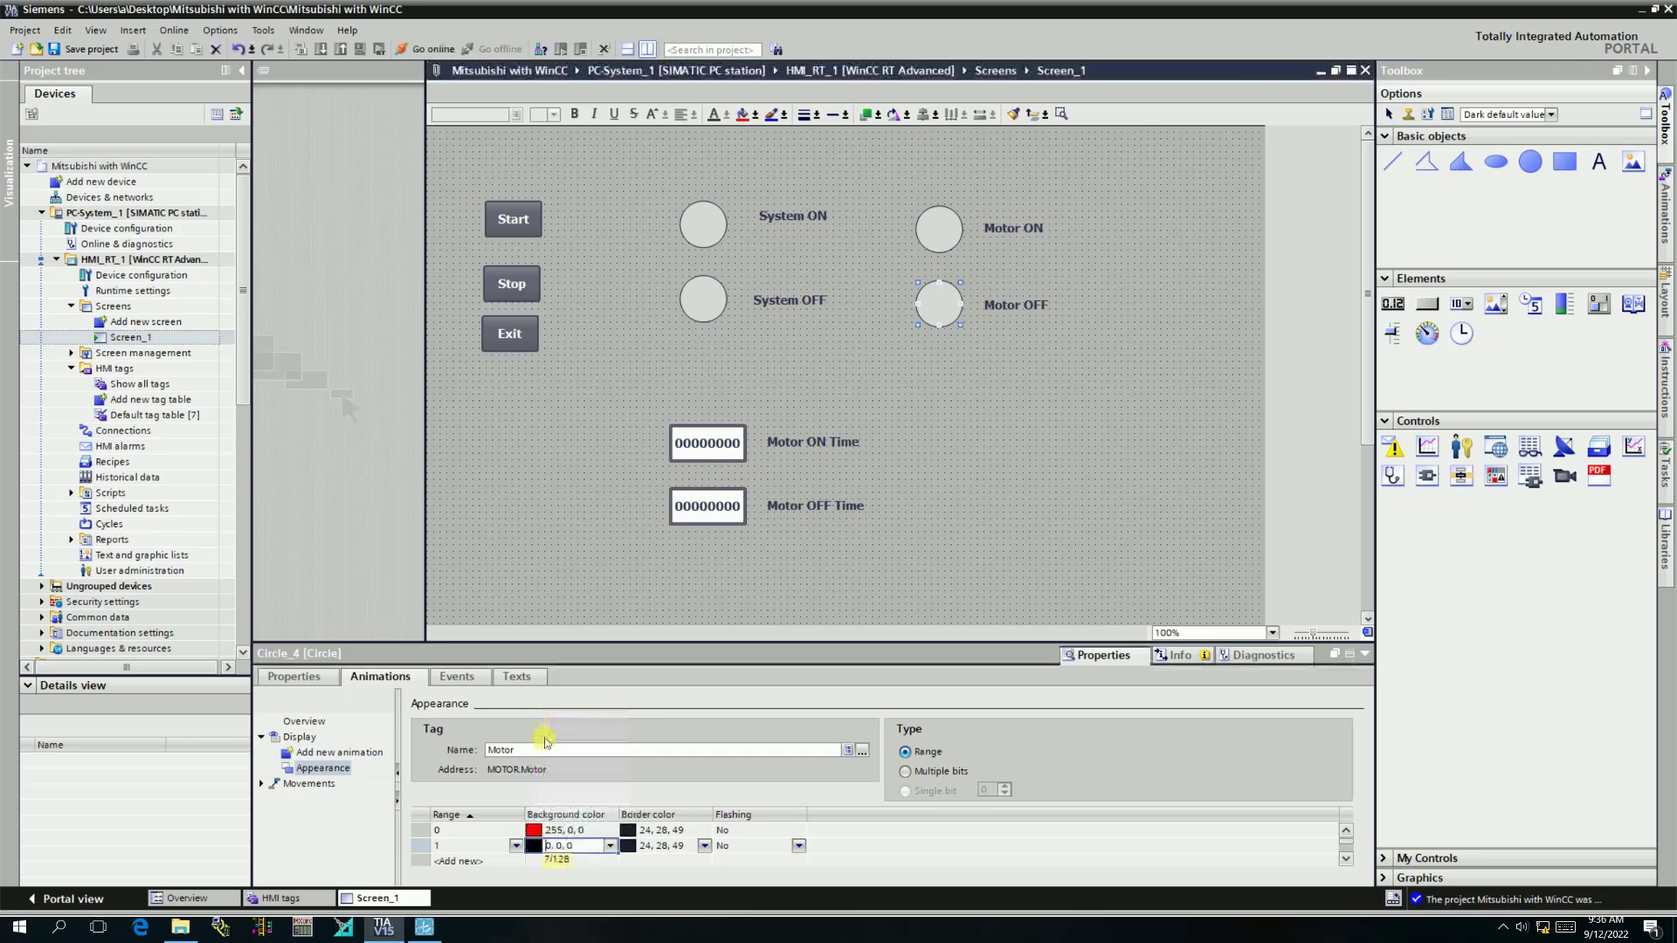
Add a tag connection for the process value of the Motor ON Time I/O field and link it to the MON tag.
{"action": "left_click", "coordinate": [705, 445]}
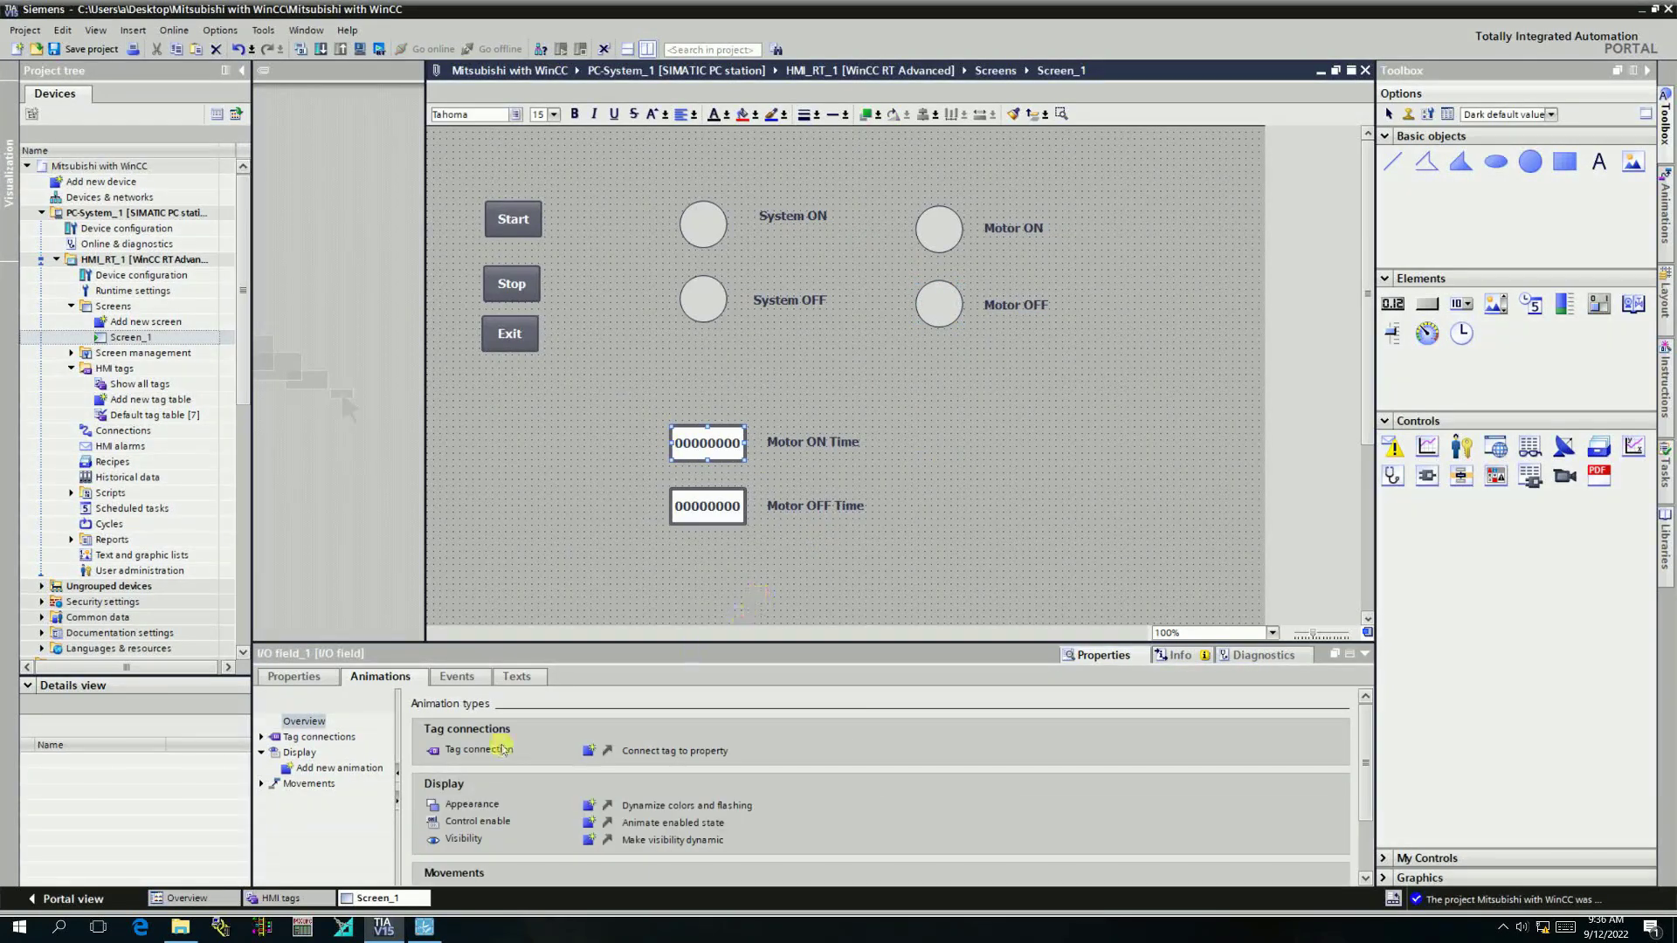
{"action": "left_click", "coordinate": [588, 753]}
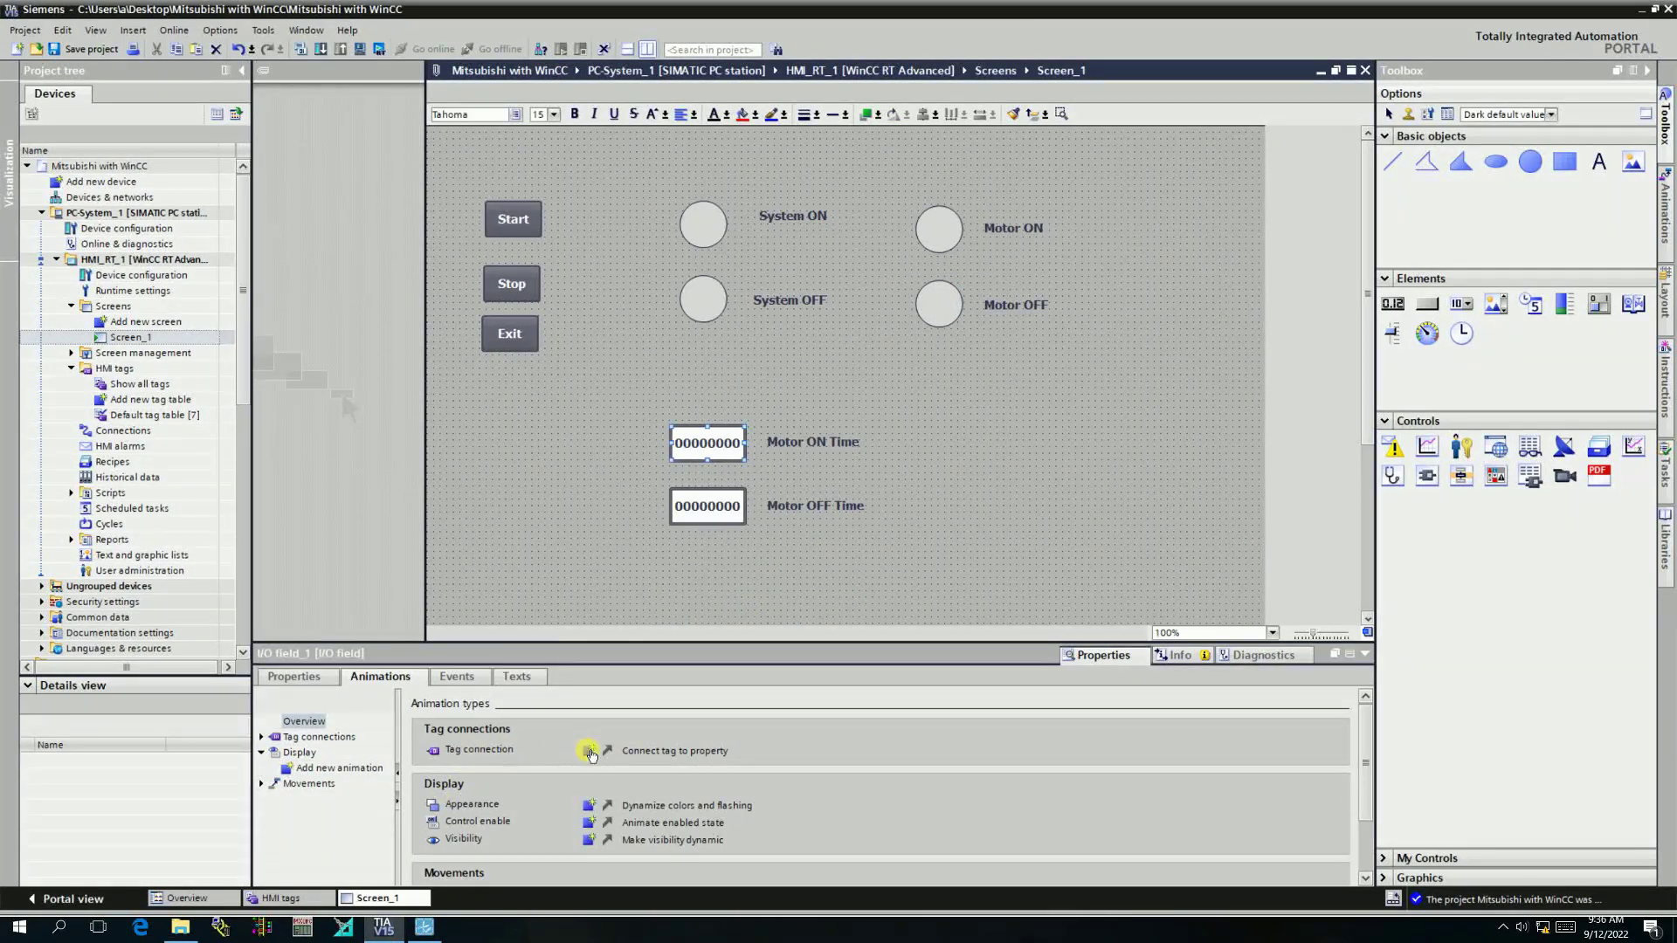
{"action": "left_click", "coordinate": [791, 349]}
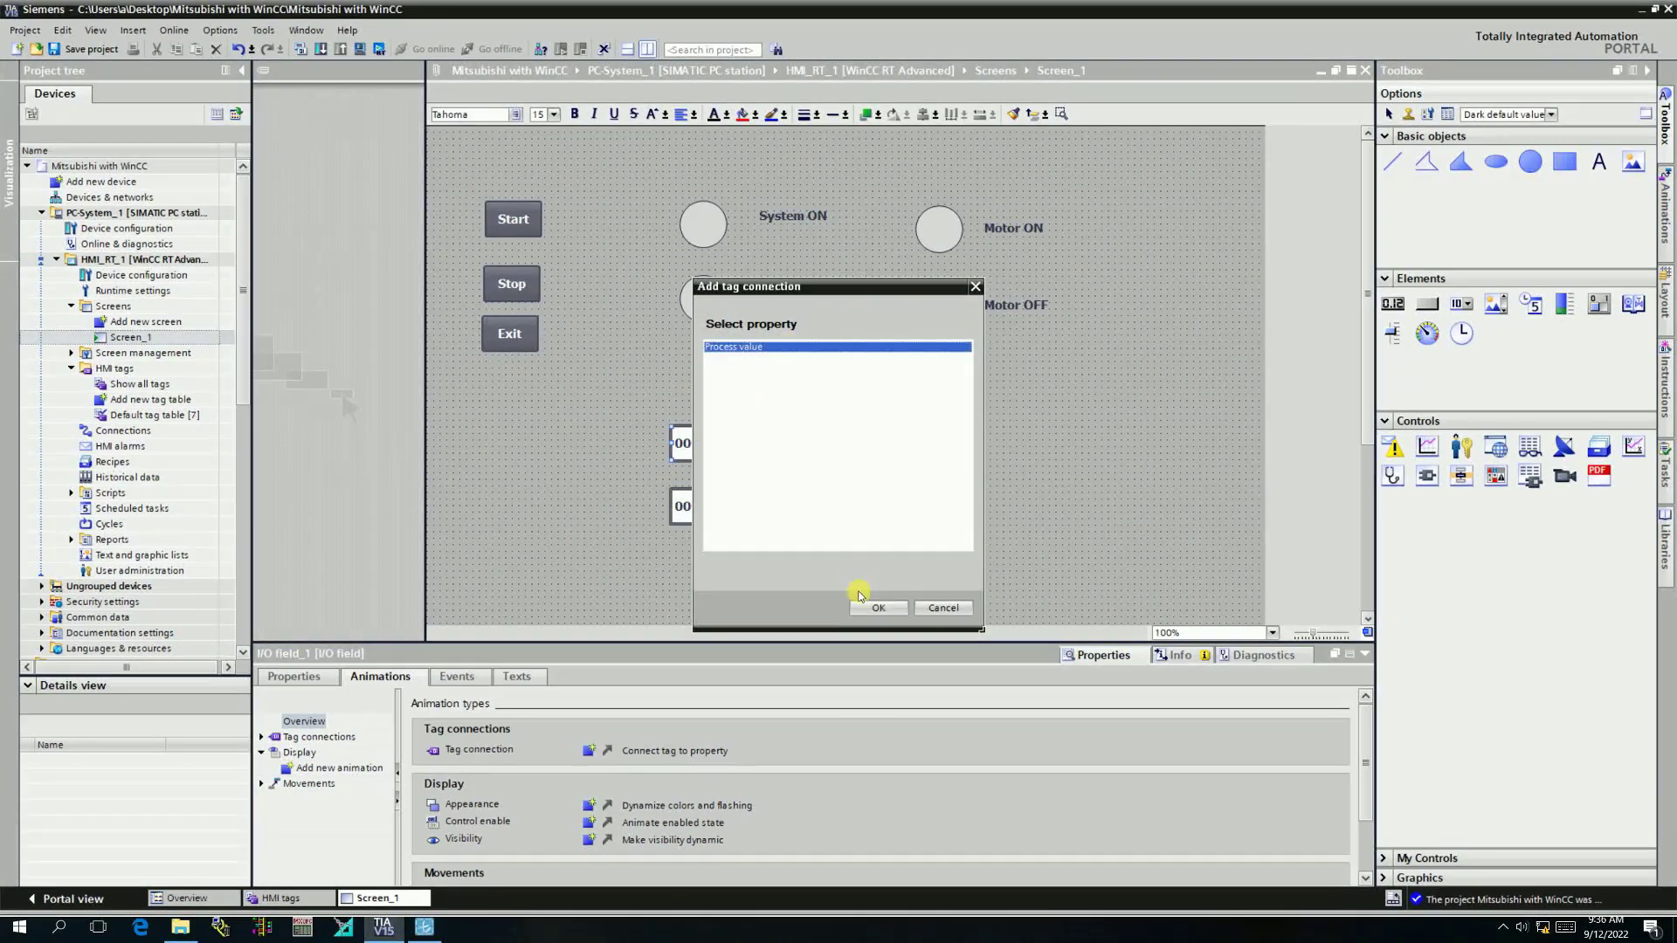
{"action": "left_click", "coordinate": [874, 606]}
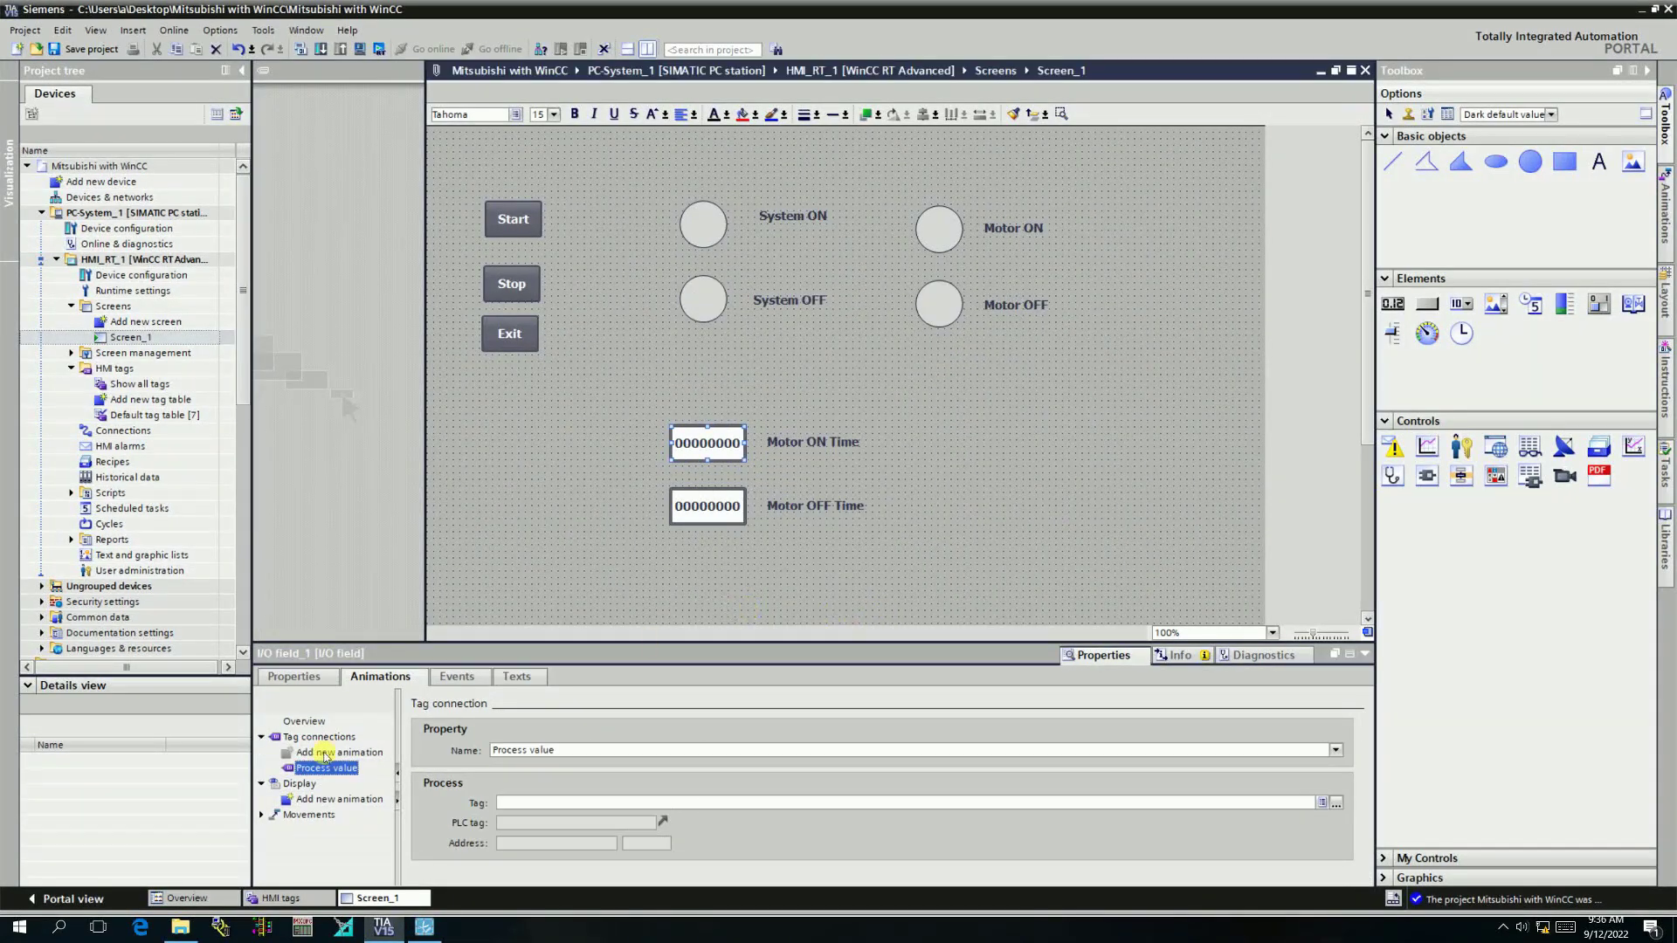
{"action": "left_click", "coordinate": [1336, 806]}
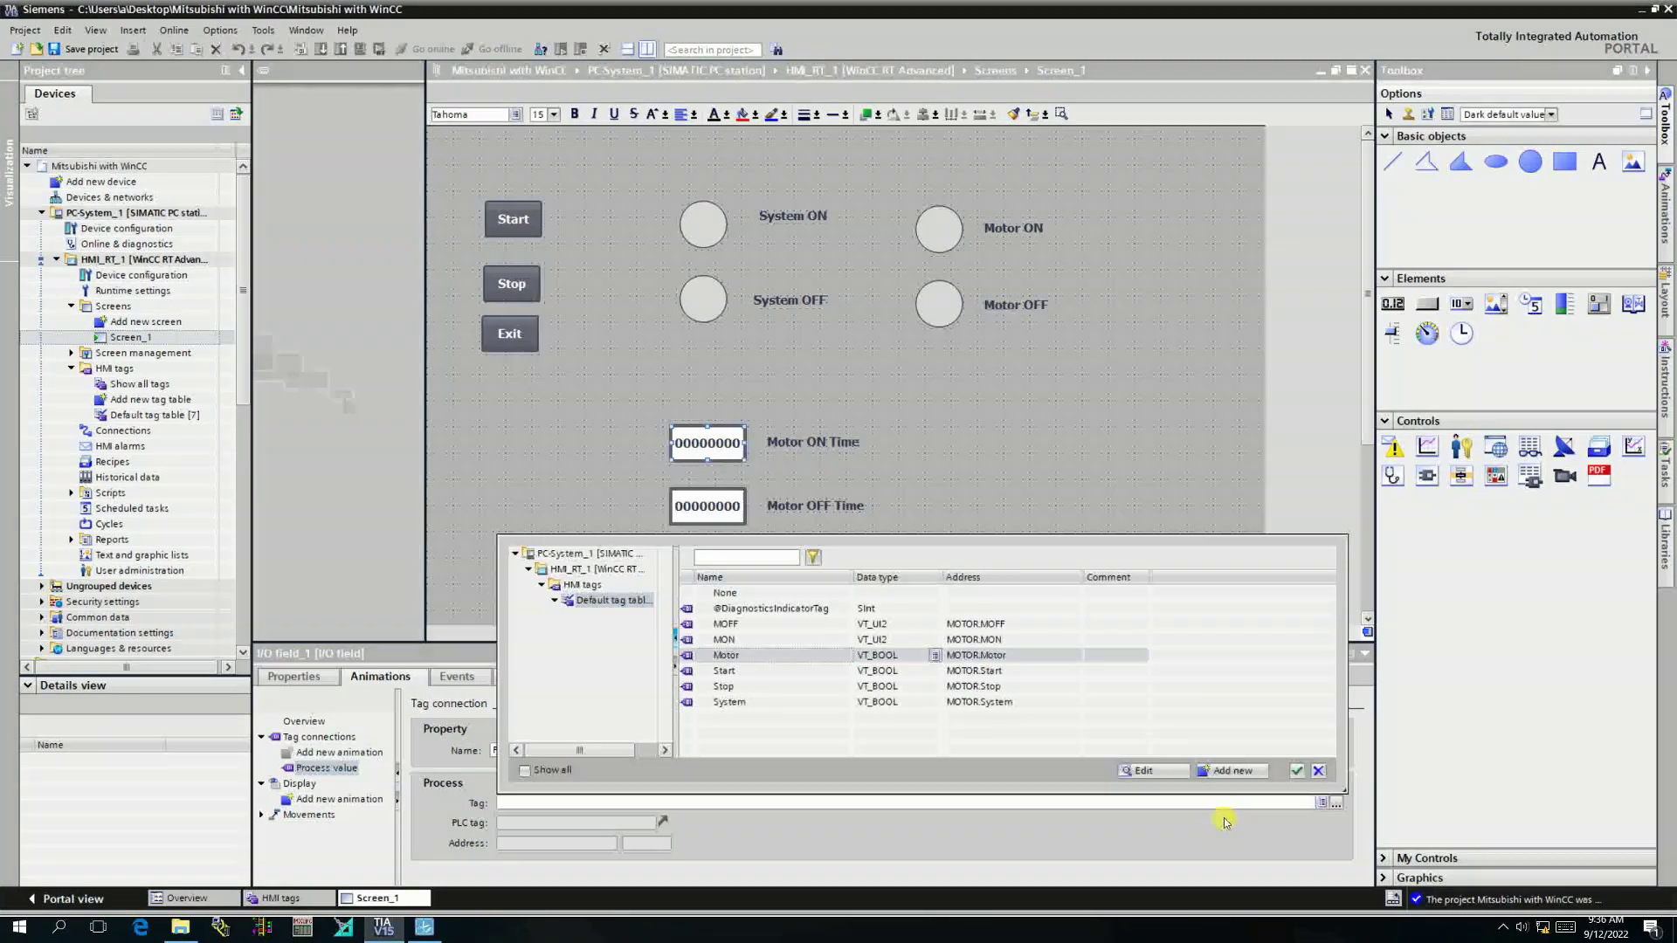
{"action": "left_click", "coordinate": [728, 640]}
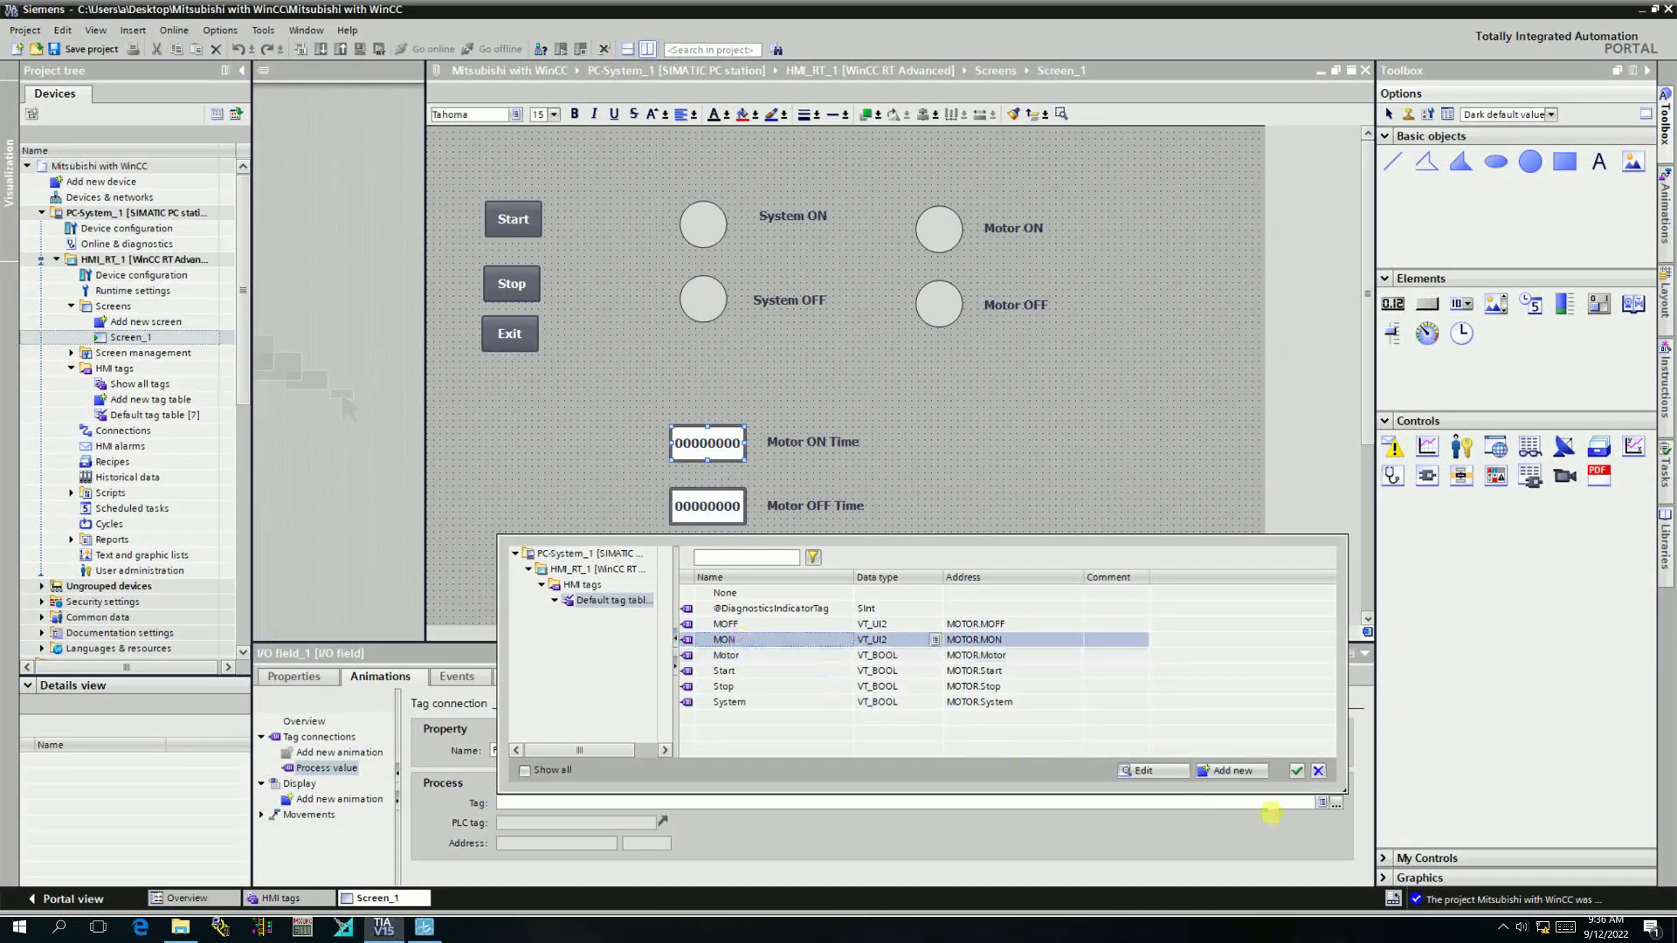
{"action": "left_click", "coordinate": [1297, 771]}
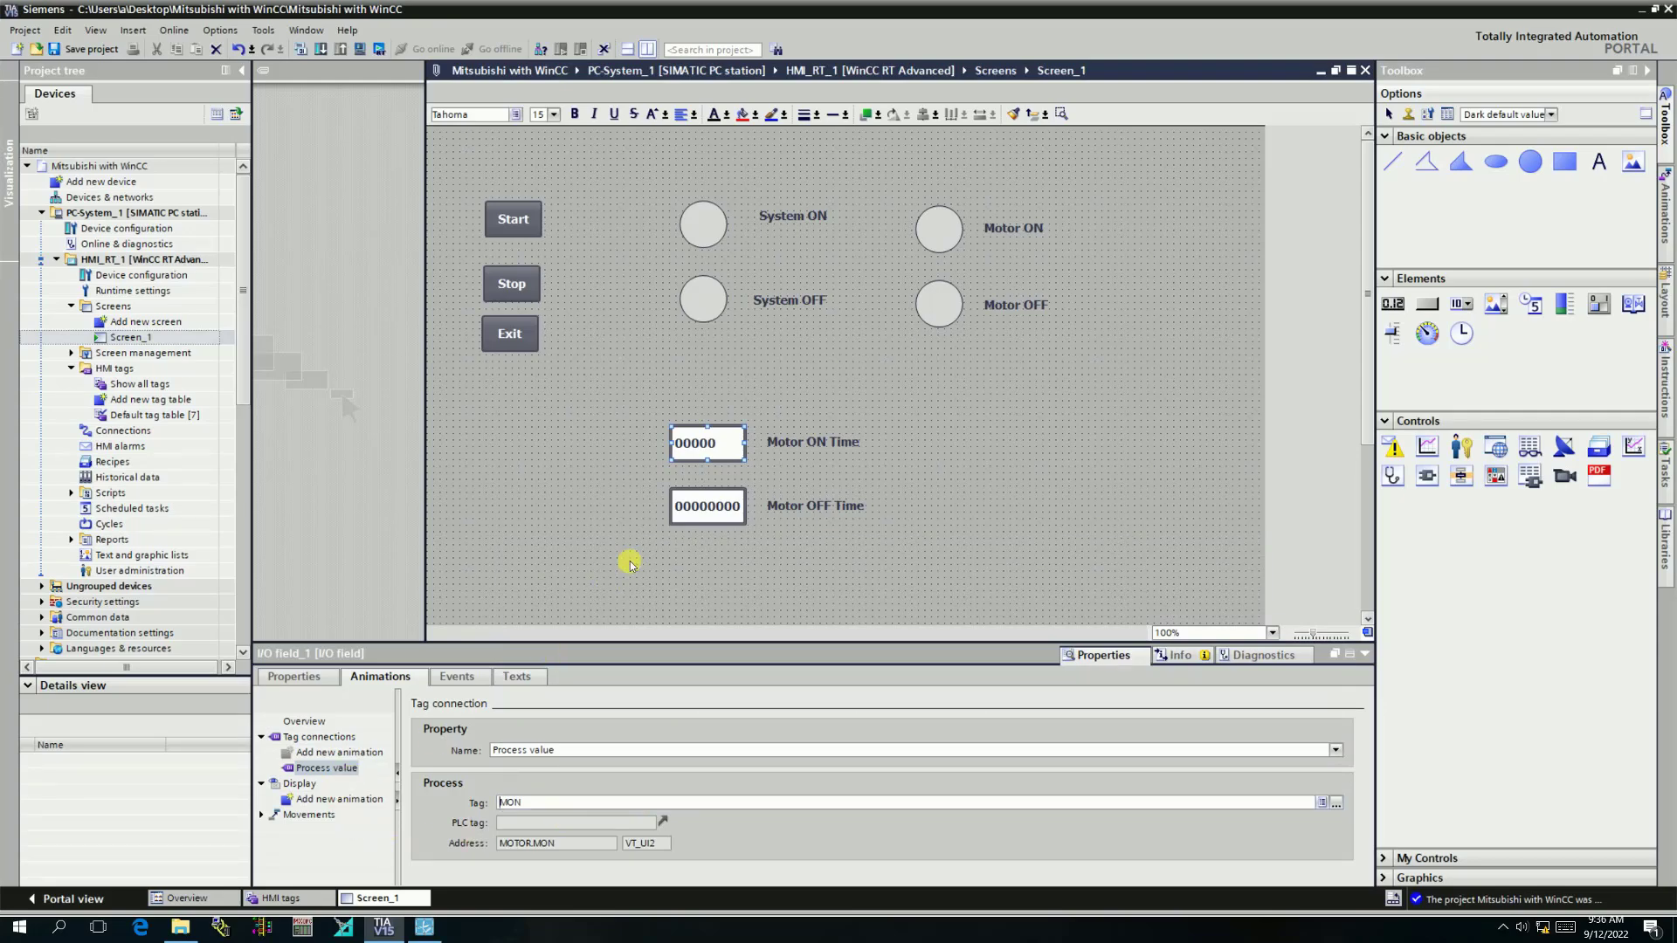
Set the format pattern of the Motor ON Time I/O field to 999.
{"action": "left_click", "coordinate": [293, 676]}
{"action": "left_click", "coordinate": [296, 737]}
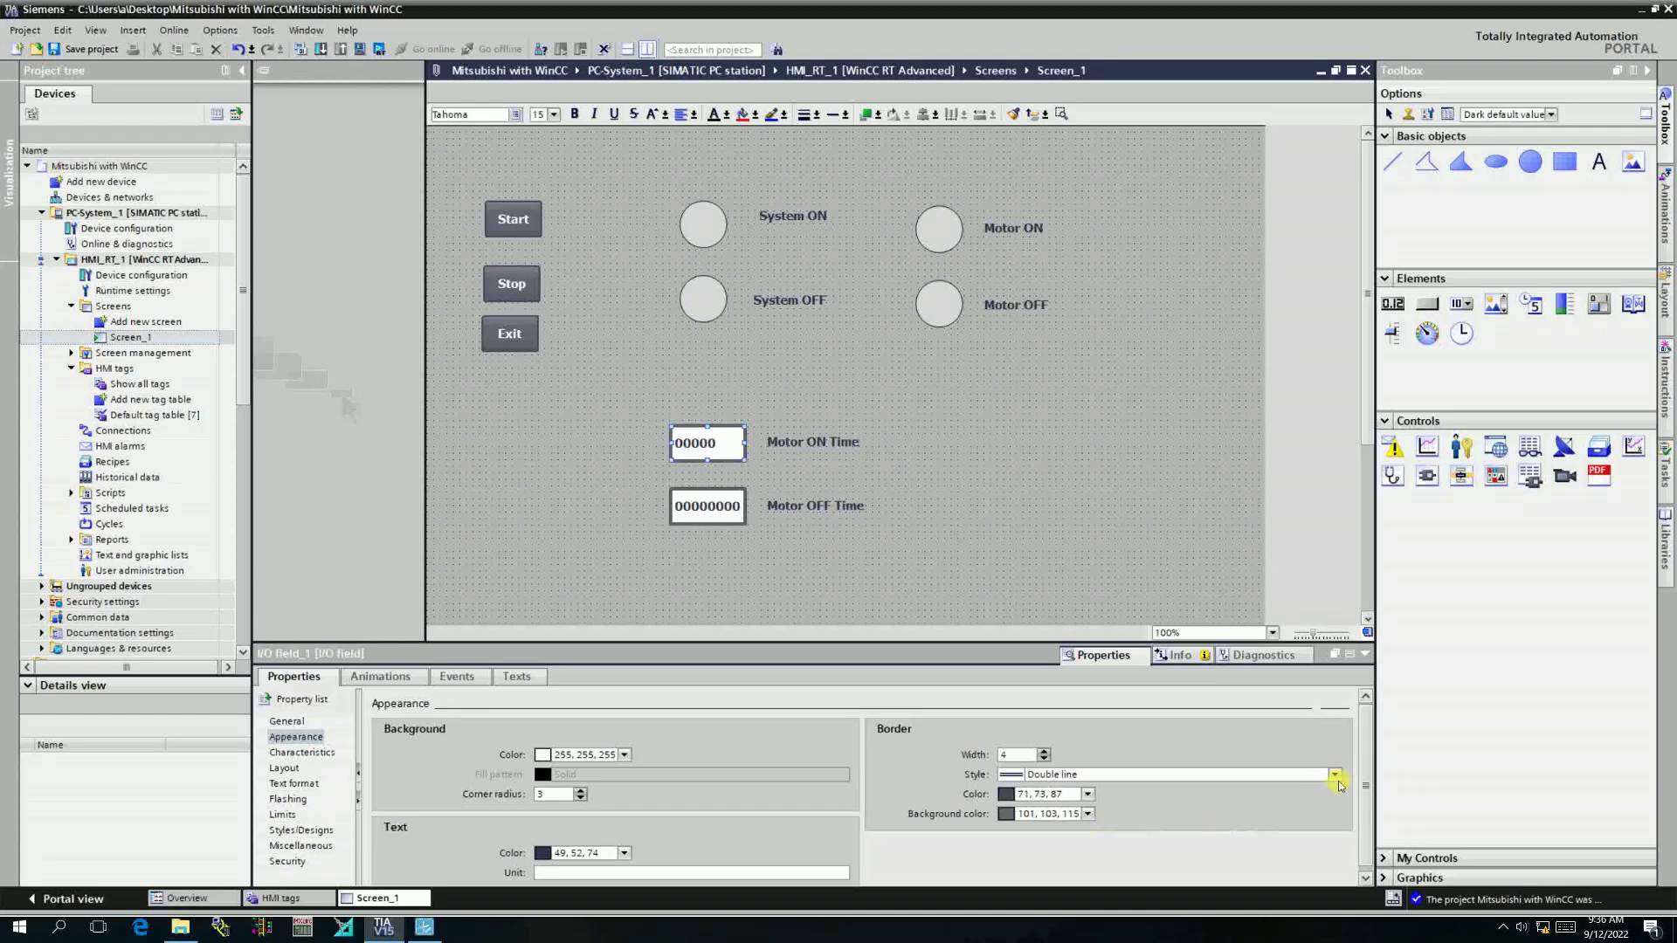
{"action": "scroll", "coordinate": [1092, 823], "scroll_direction": "down", "scroll_amount": 1}
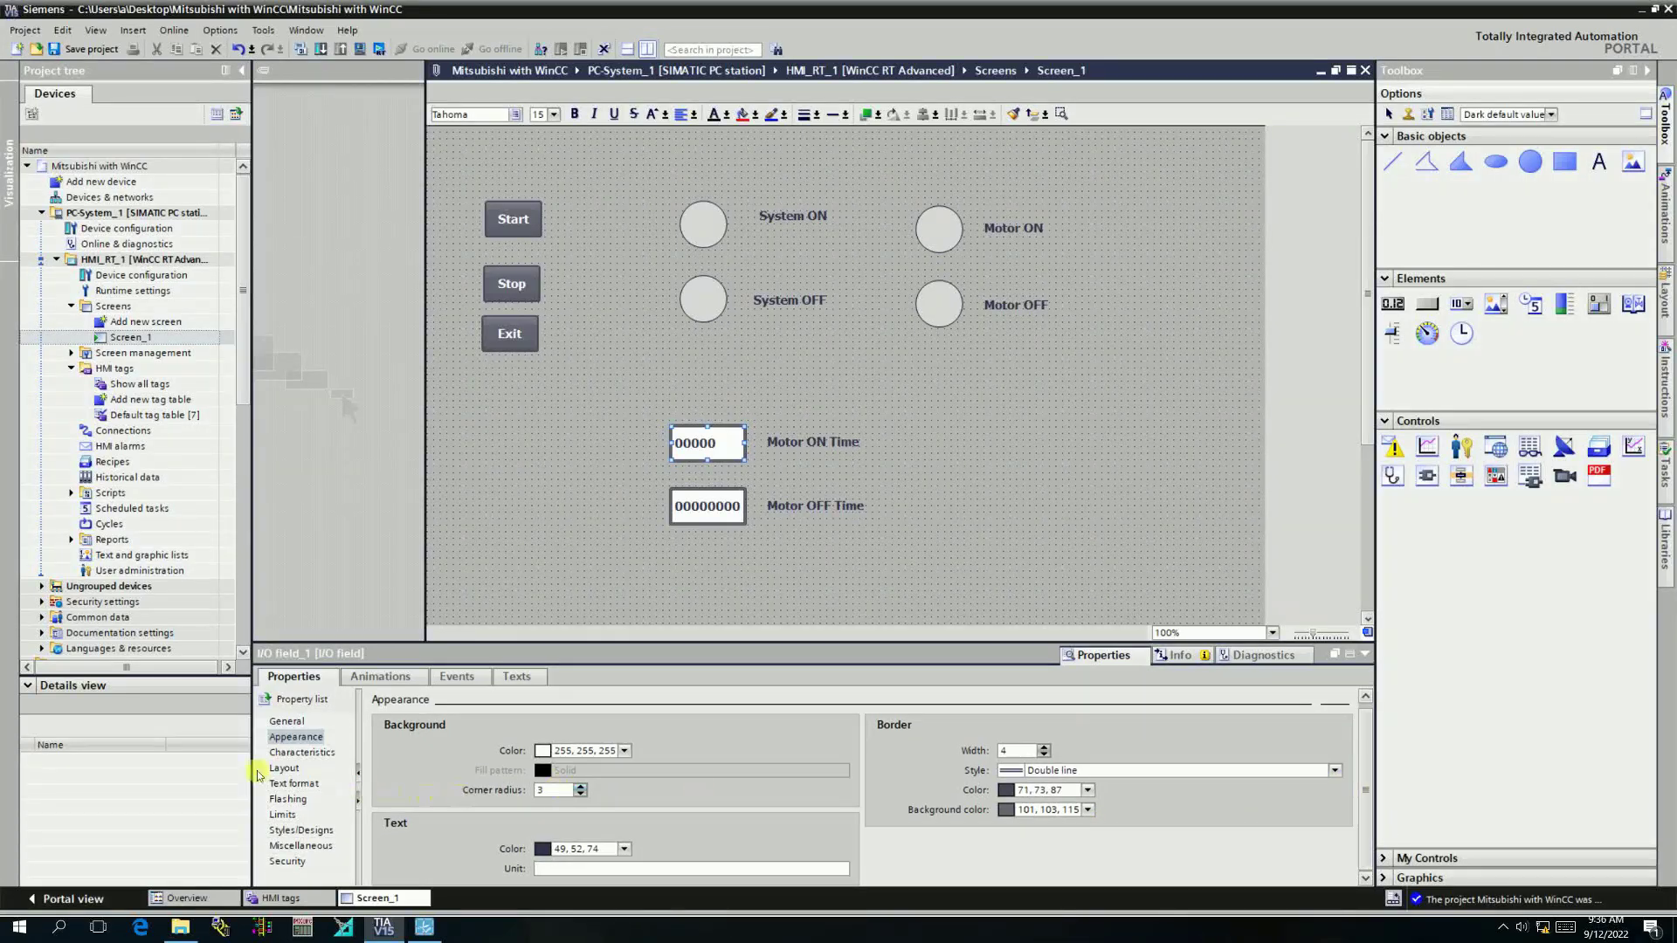
{"action": "left_click", "coordinate": [287, 721]}
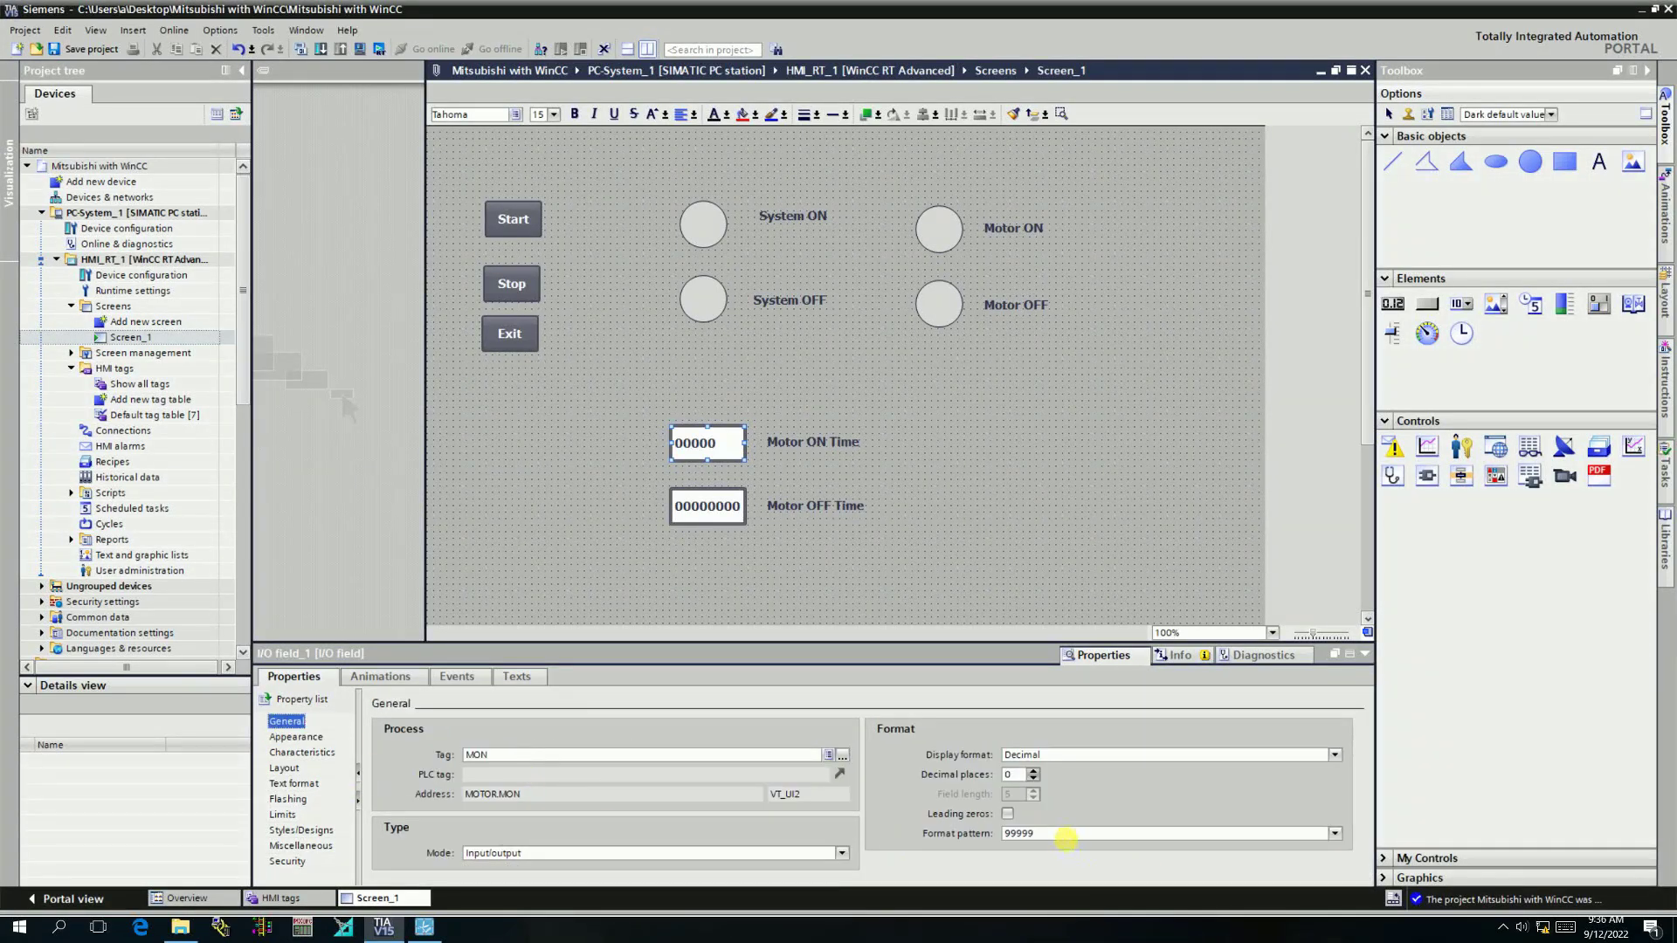
{"action": "left_click", "coordinate": [1054, 836]}
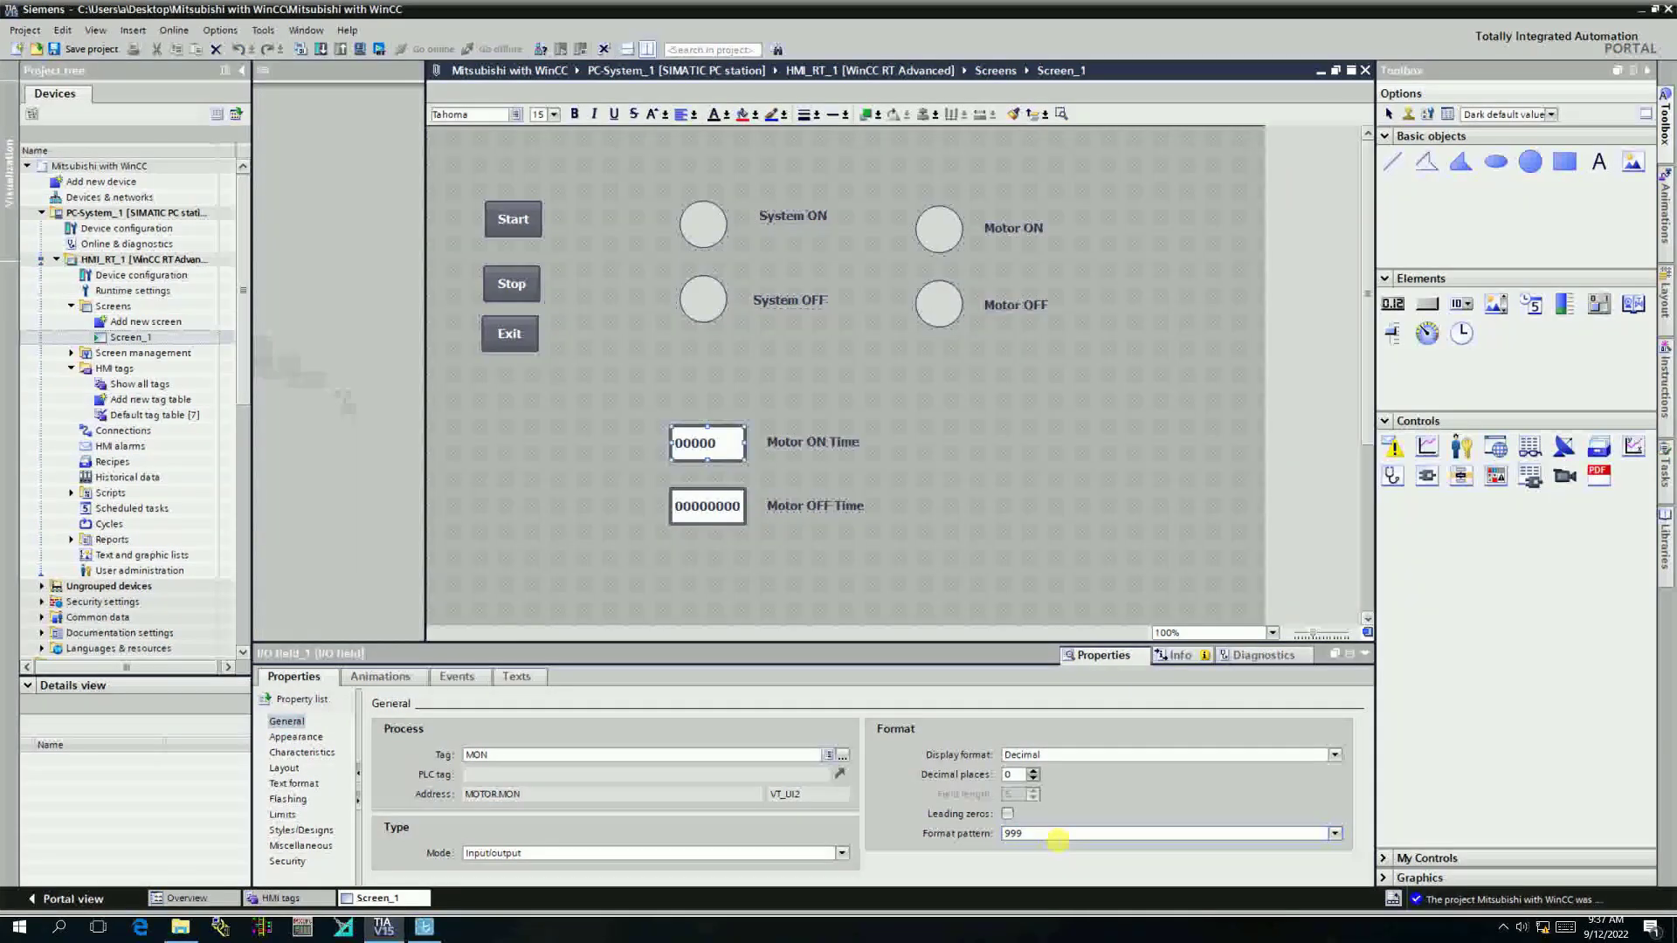
{"action": "key", "text": "Tab"}
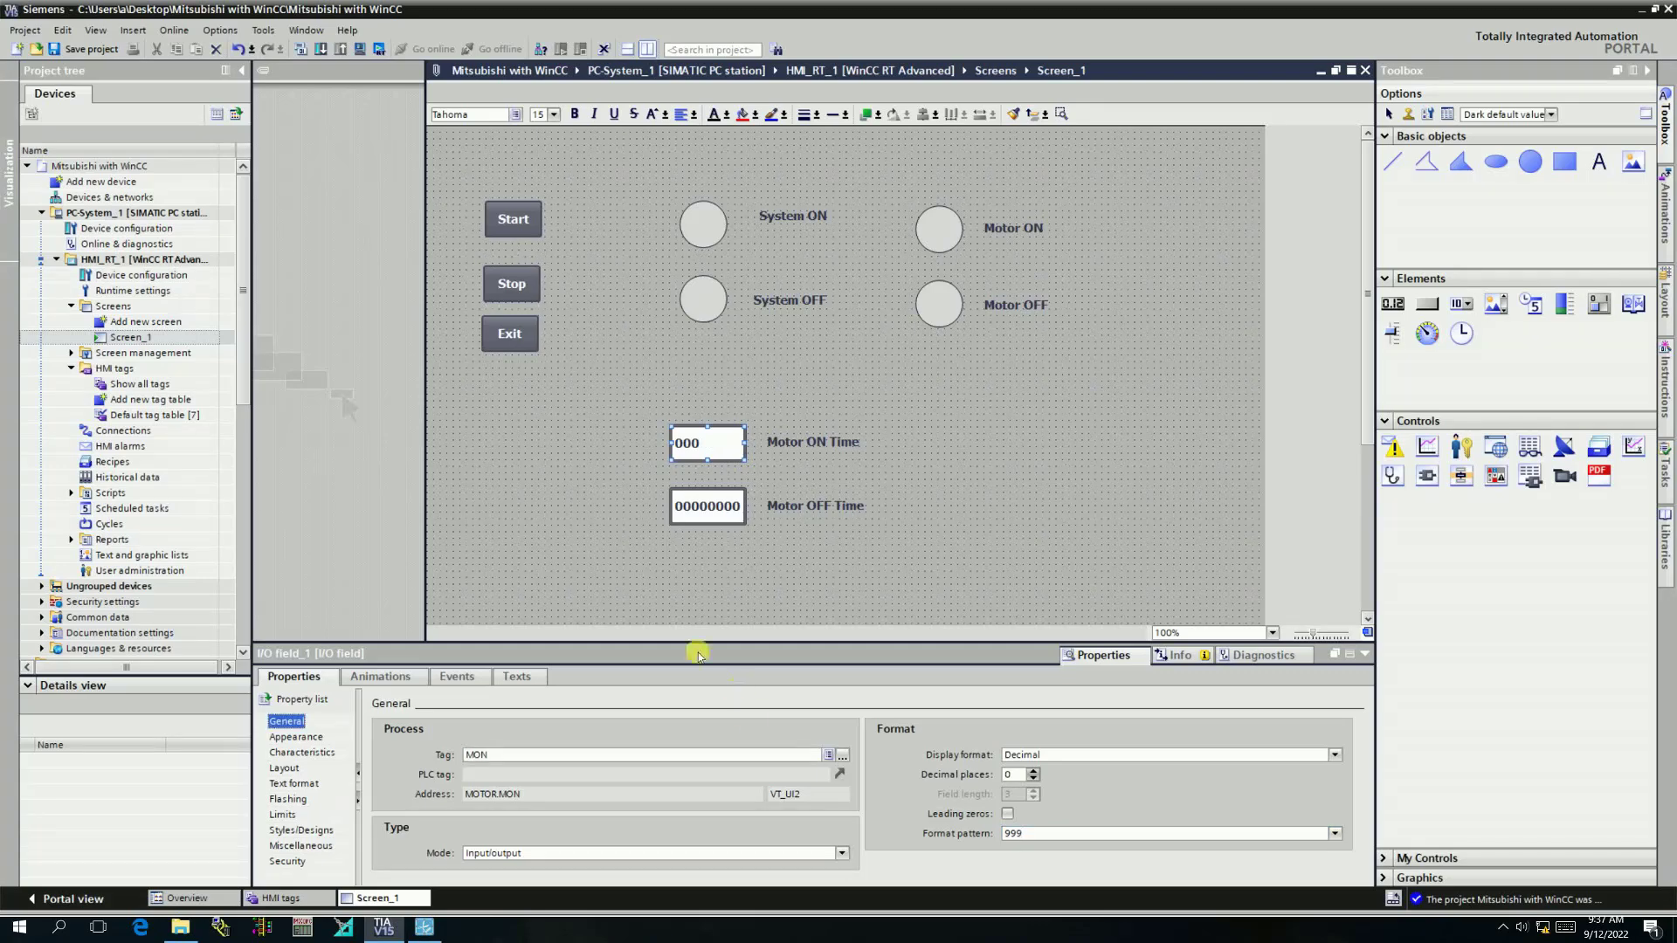
Link the process value of the Motor OFF Time I/O field to the MOFF tag.
{"action": "left_click", "coordinate": [709, 518]}
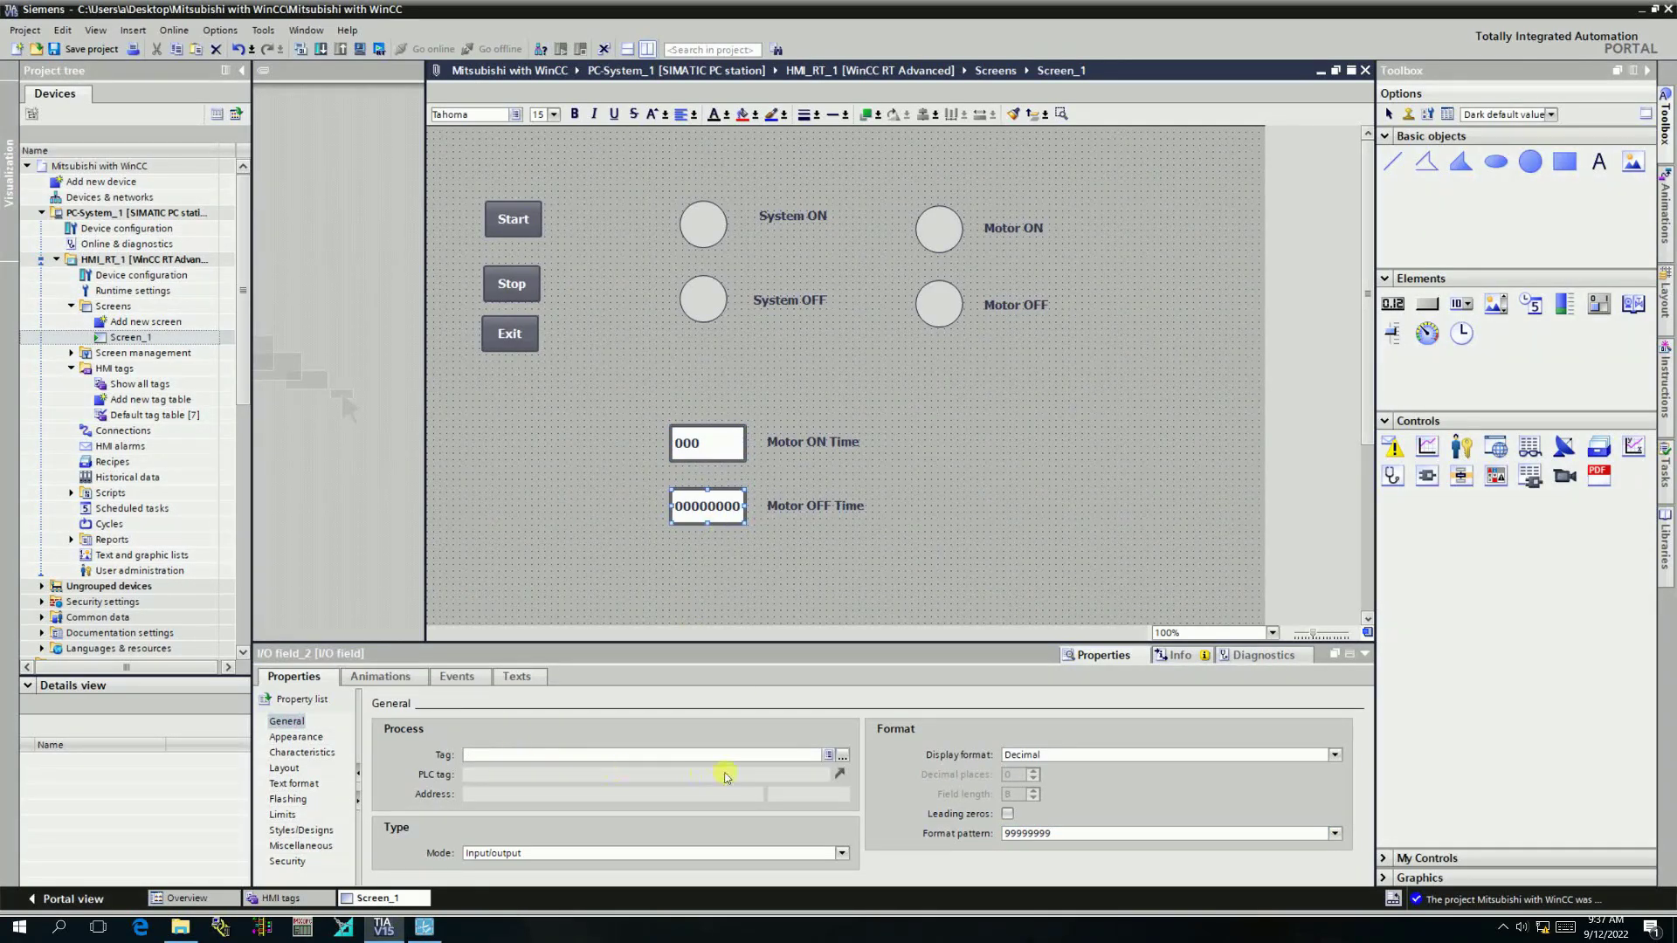
{"action": "left_click", "coordinate": [832, 756]}
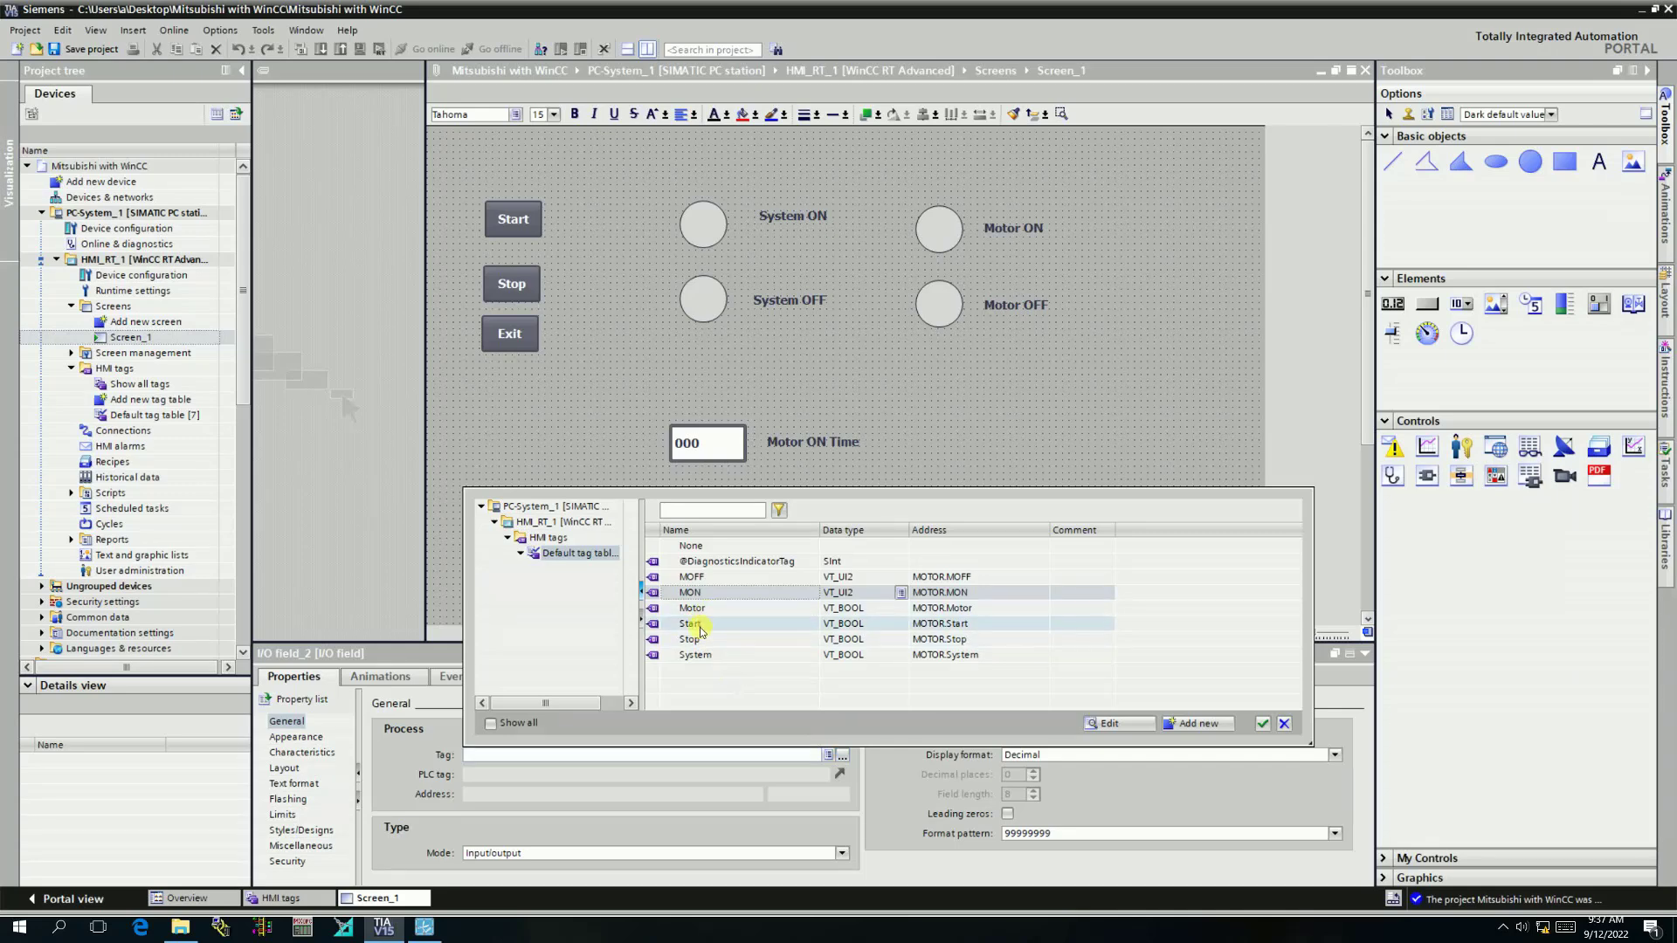
{"action": "left_click", "coordinate": [699, 578]}
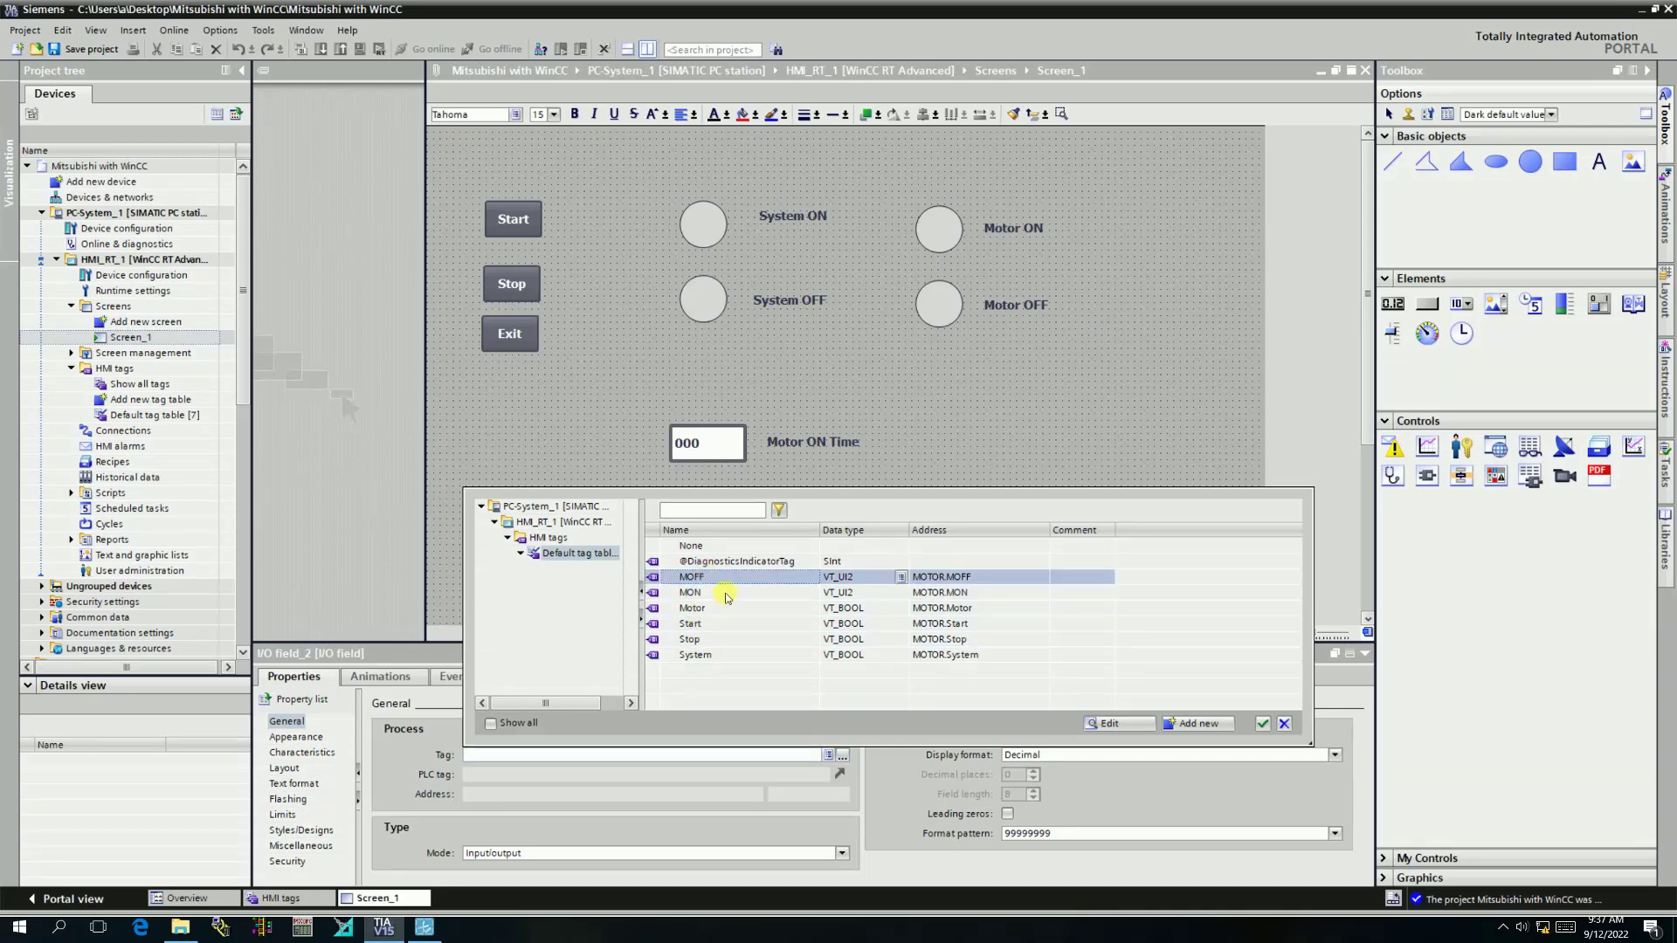
{"action": "left_click", "coordinate": [1263, 723]}
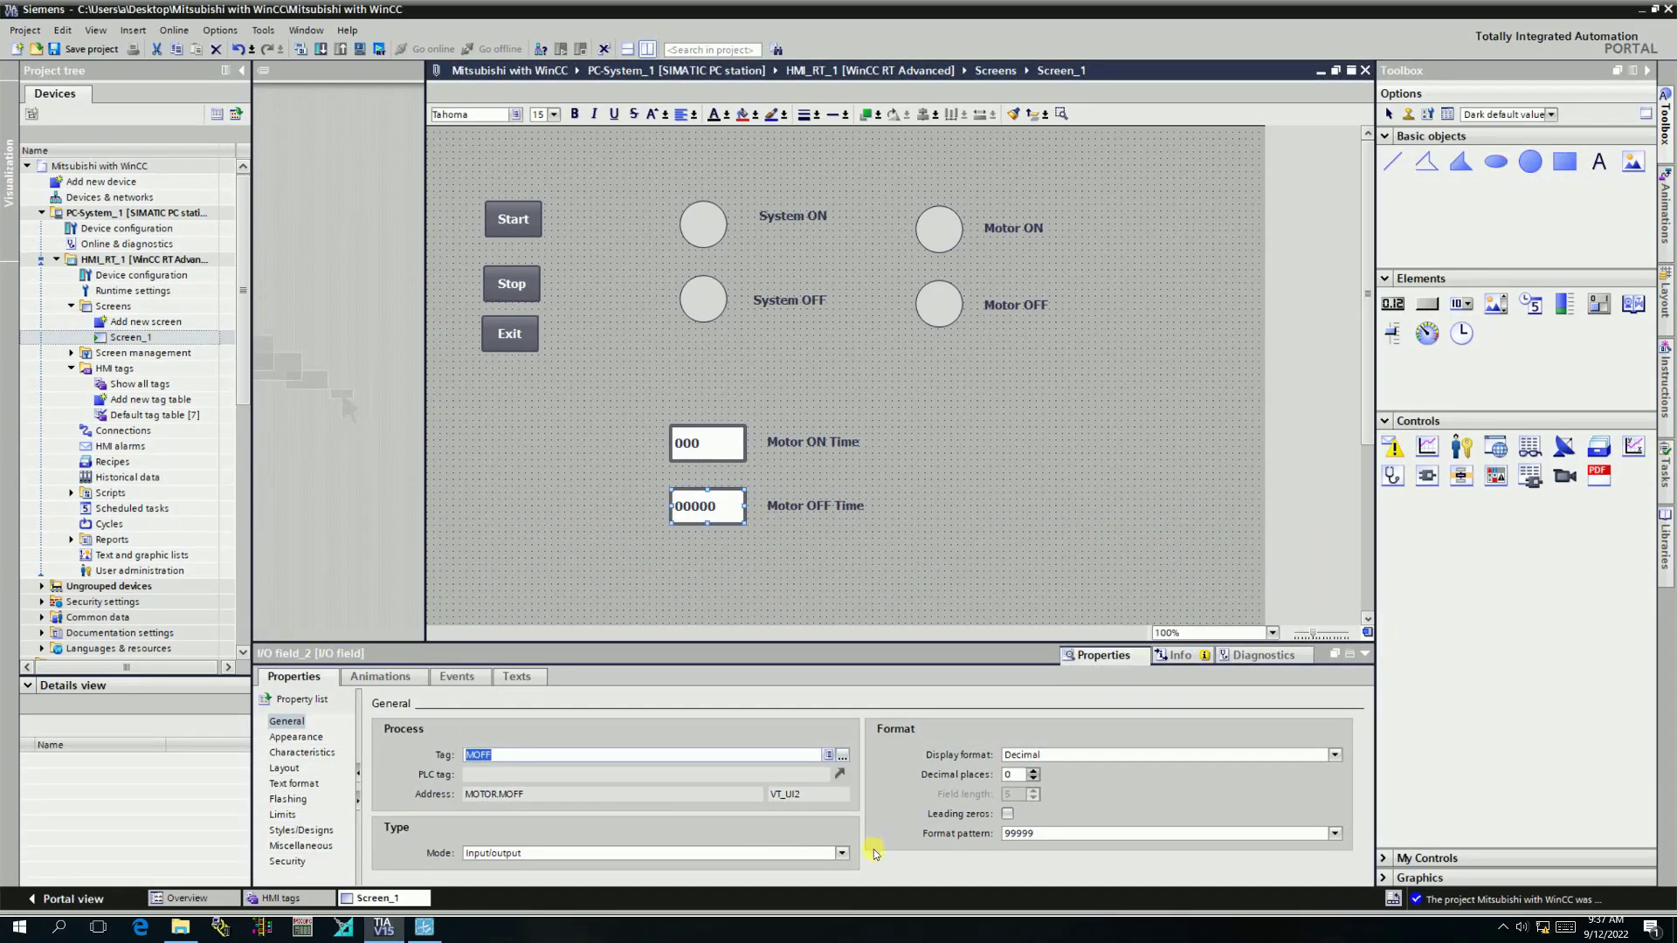
Set the format pattern of the Motor OFF Time I/O field to 999.
{"action": "left_click", "coordinate": [1056, 837]}
{"action": "key", "text": "BackSpace"}
{"action": "key", "text": "BackSpace"}
{"action": "left_click", "coordinate": [916, 544]}
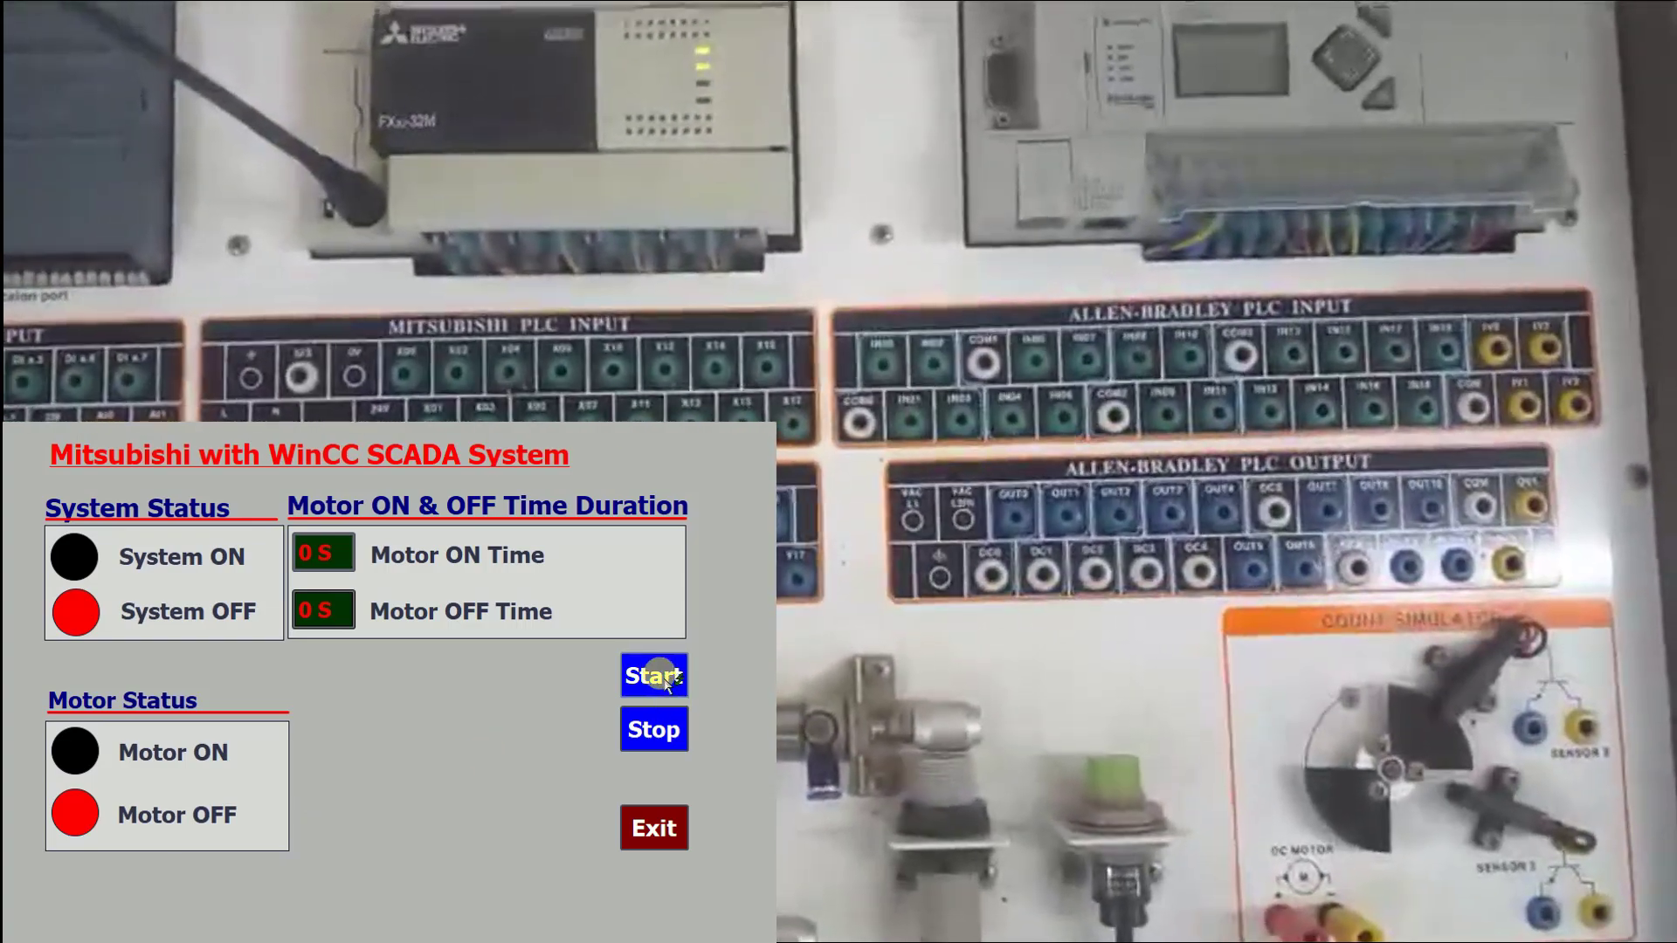
Test the running SCADA screen by starting the system and stopping it again.
{"action": "left_click", "coordinate": [668, 679]}
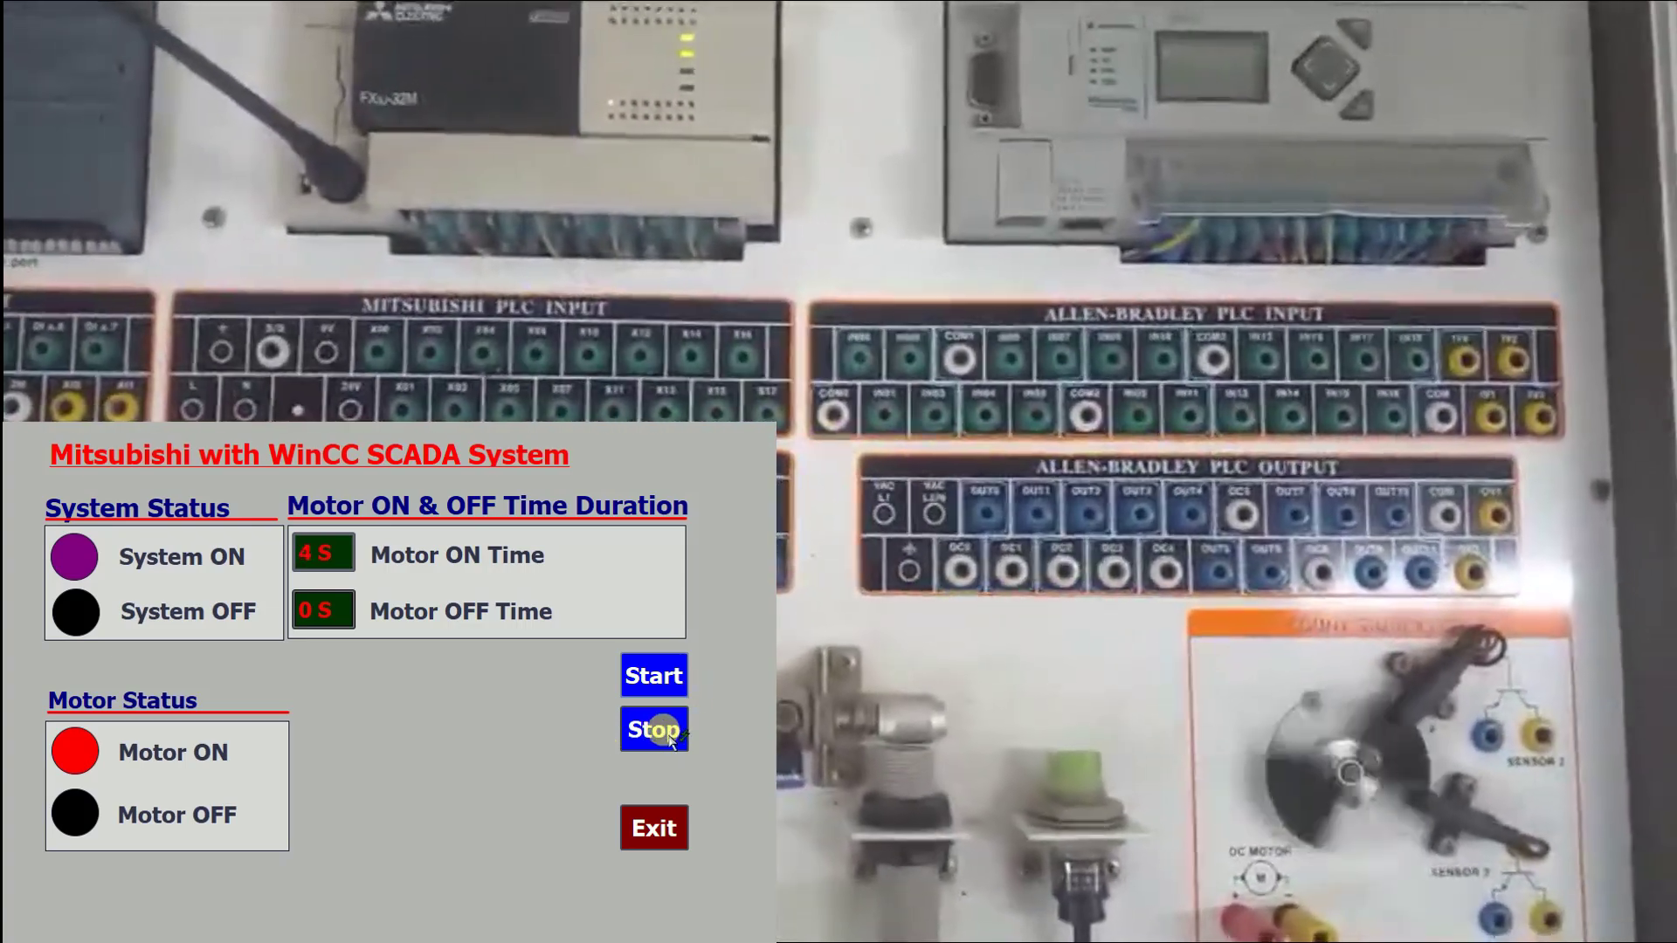
{"action": "left_click", "coordinate": [670, 739]}
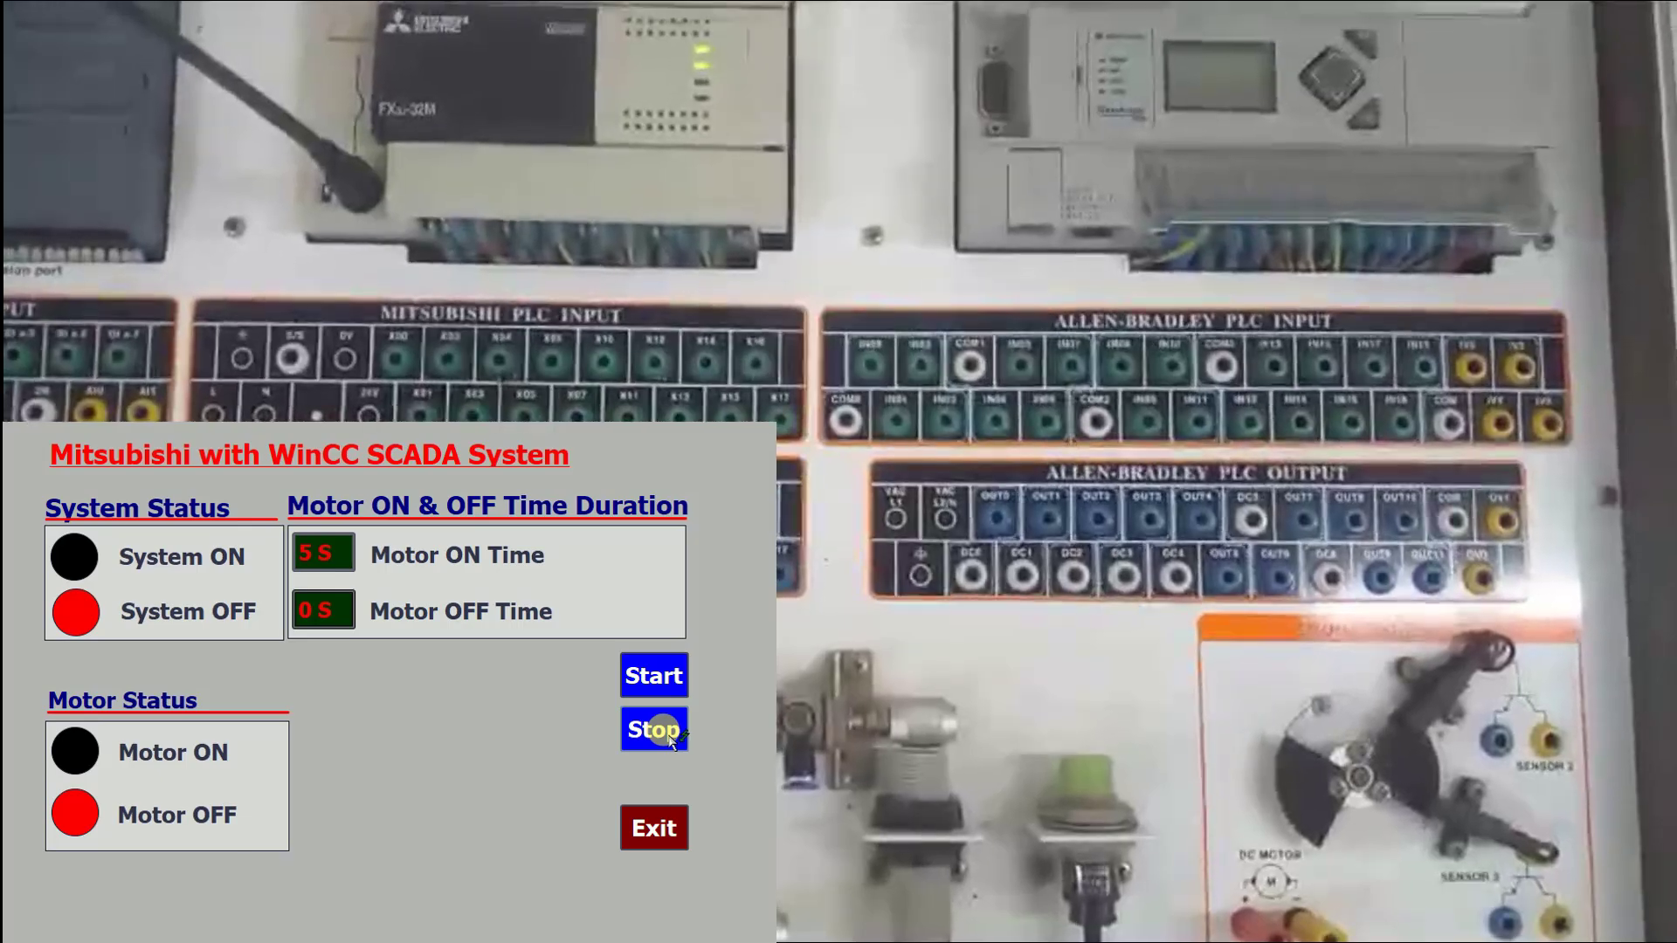